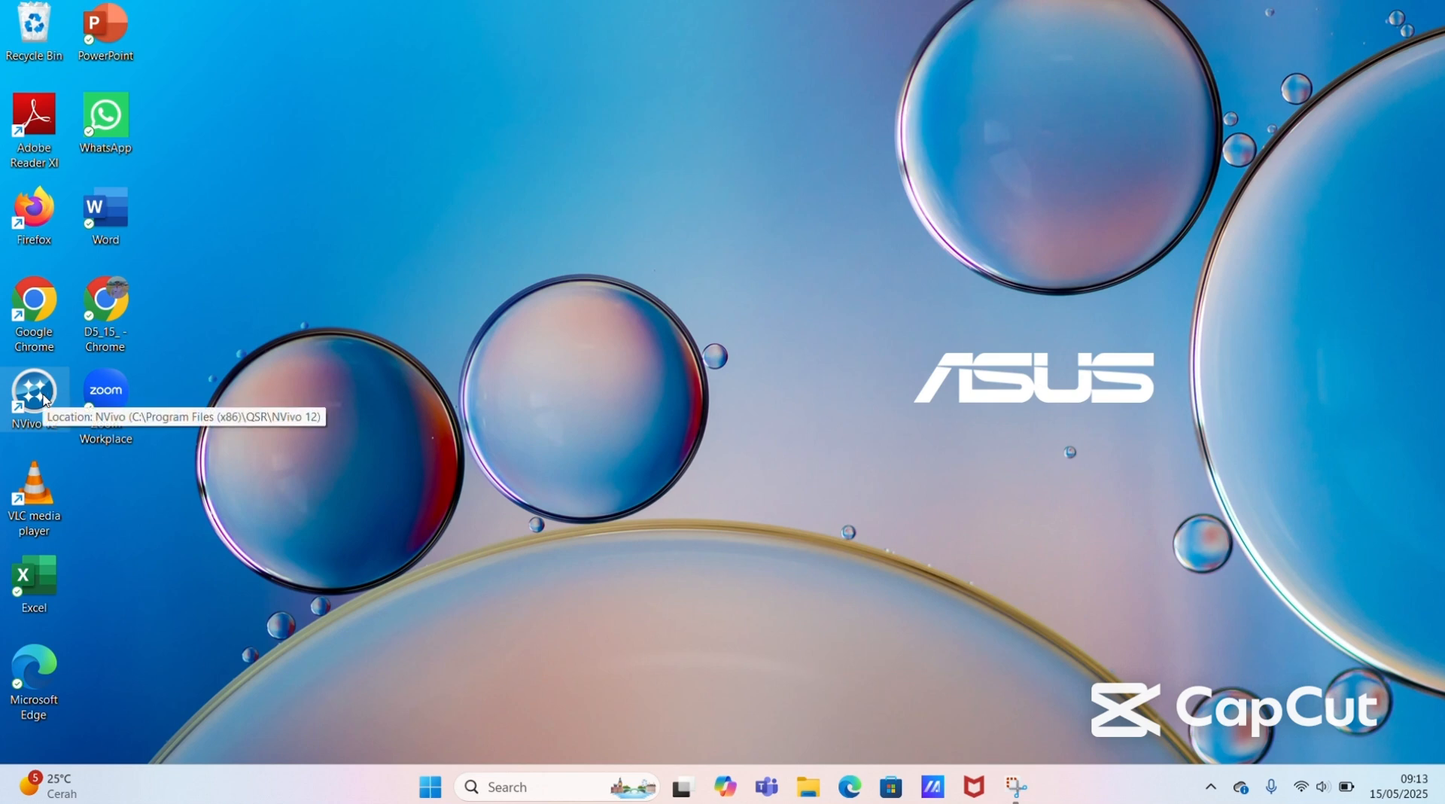
Step: Launch NVivo 12, dismiss the software update notice and maximize the start window
{"action": "double_click", "coordinate": [43, 395]}
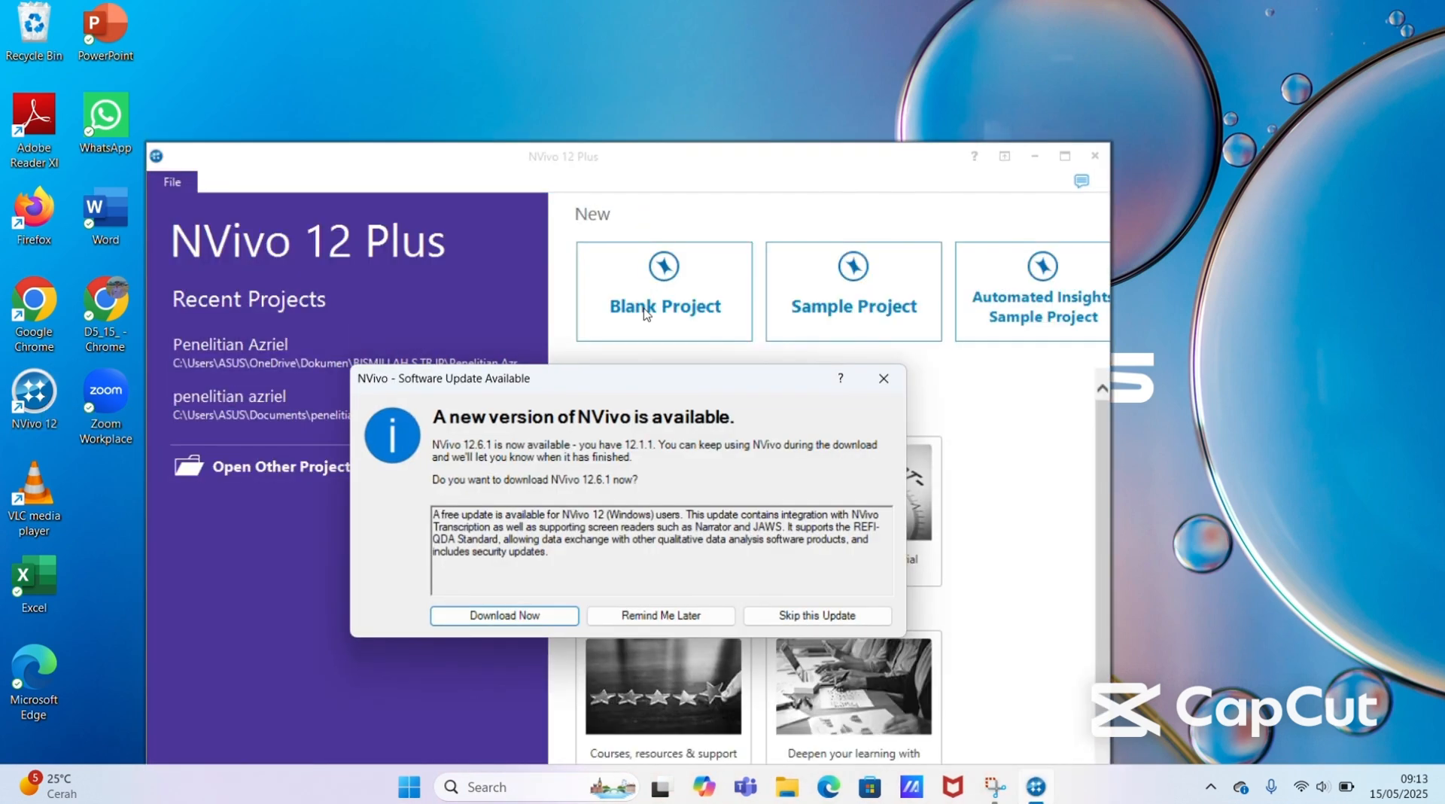
{"action": "left_click", "coordinate": [884, 377]}
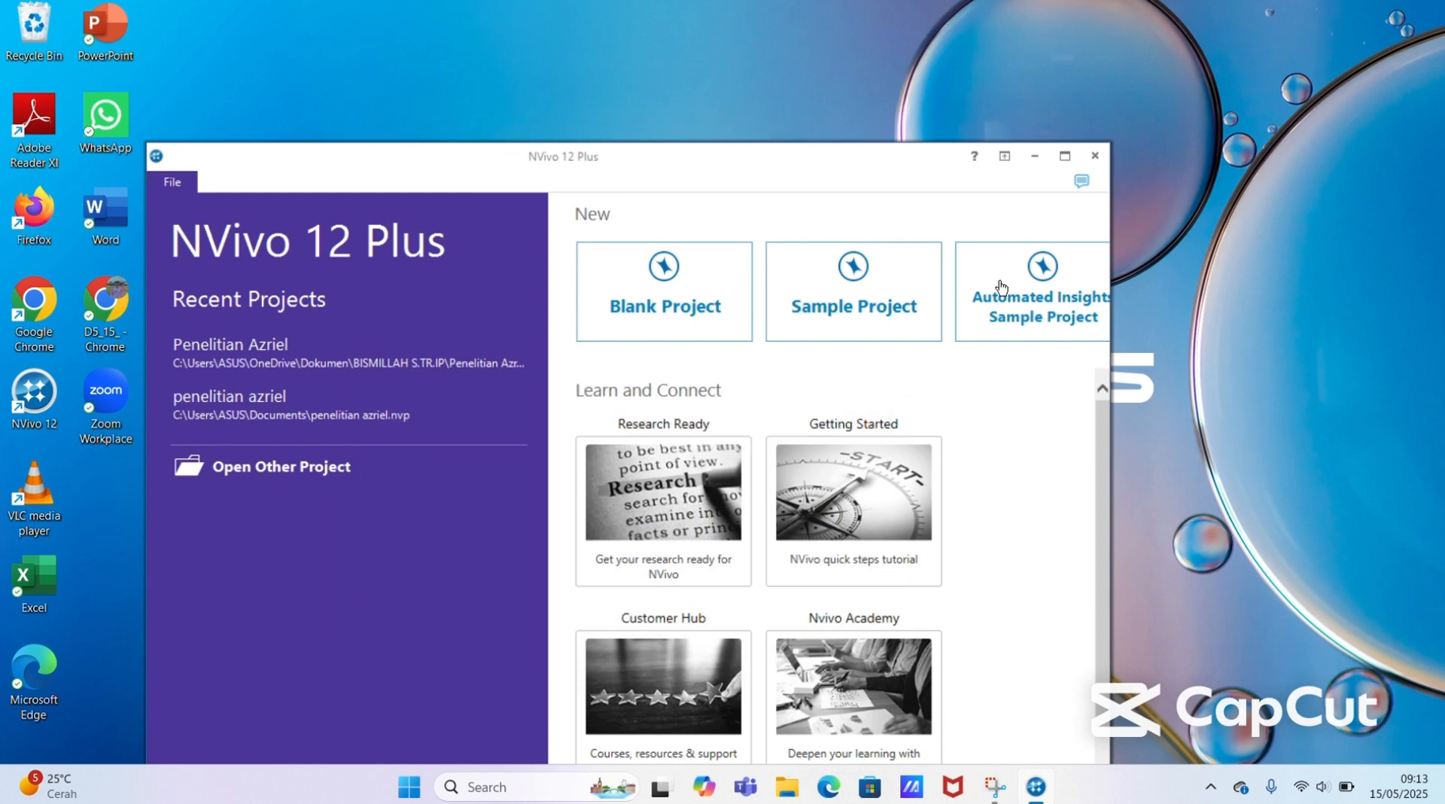
{"action": "left_click", "coordinate": [1064, 155]}
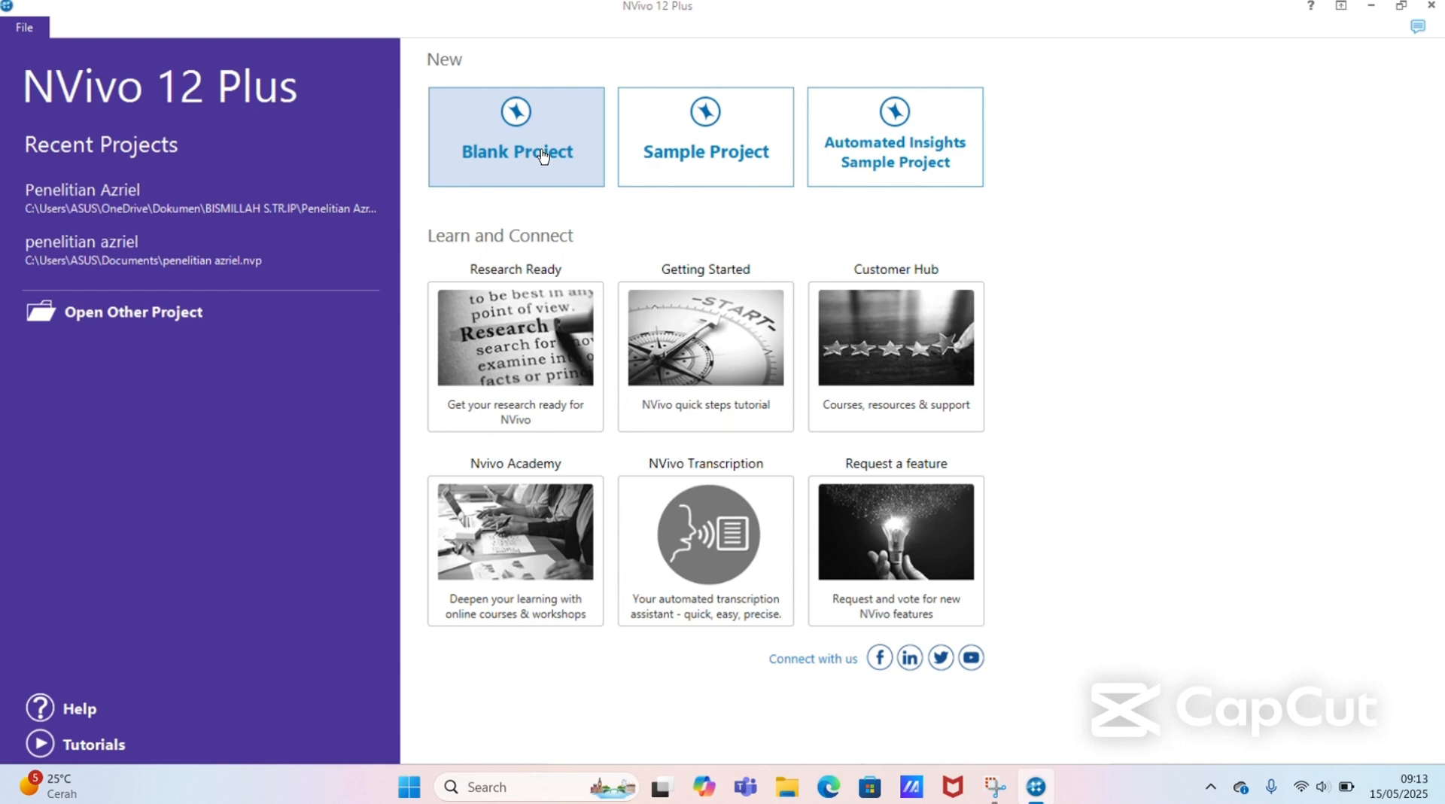
Step: Create a blank project titled "Penelitian" plus the researcher's name, replacing the existing file, and close the Quick Start Steps page
{"action": "left_click", "coordinate": [529, 143]}
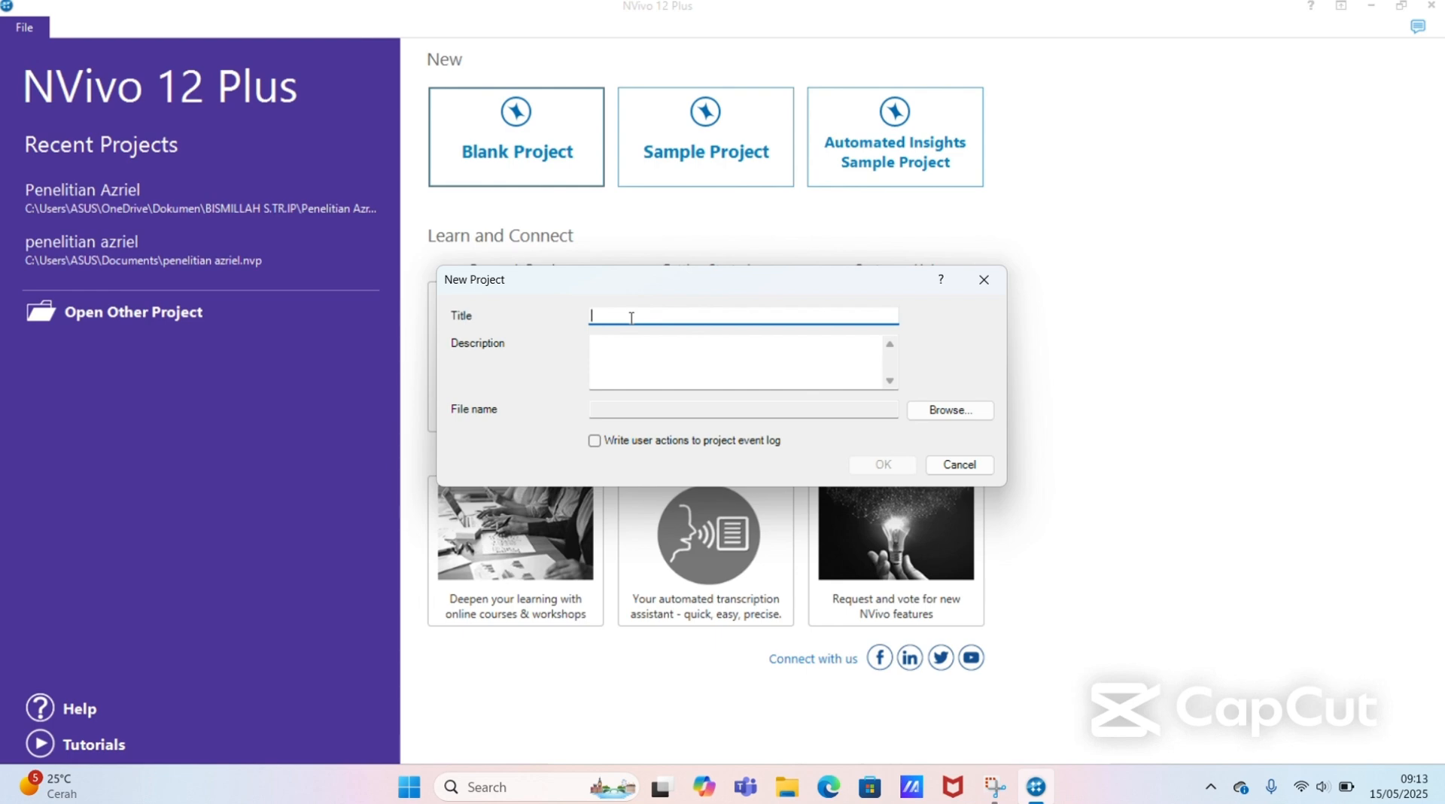
{"action": "type", "text": "Penelitian"}
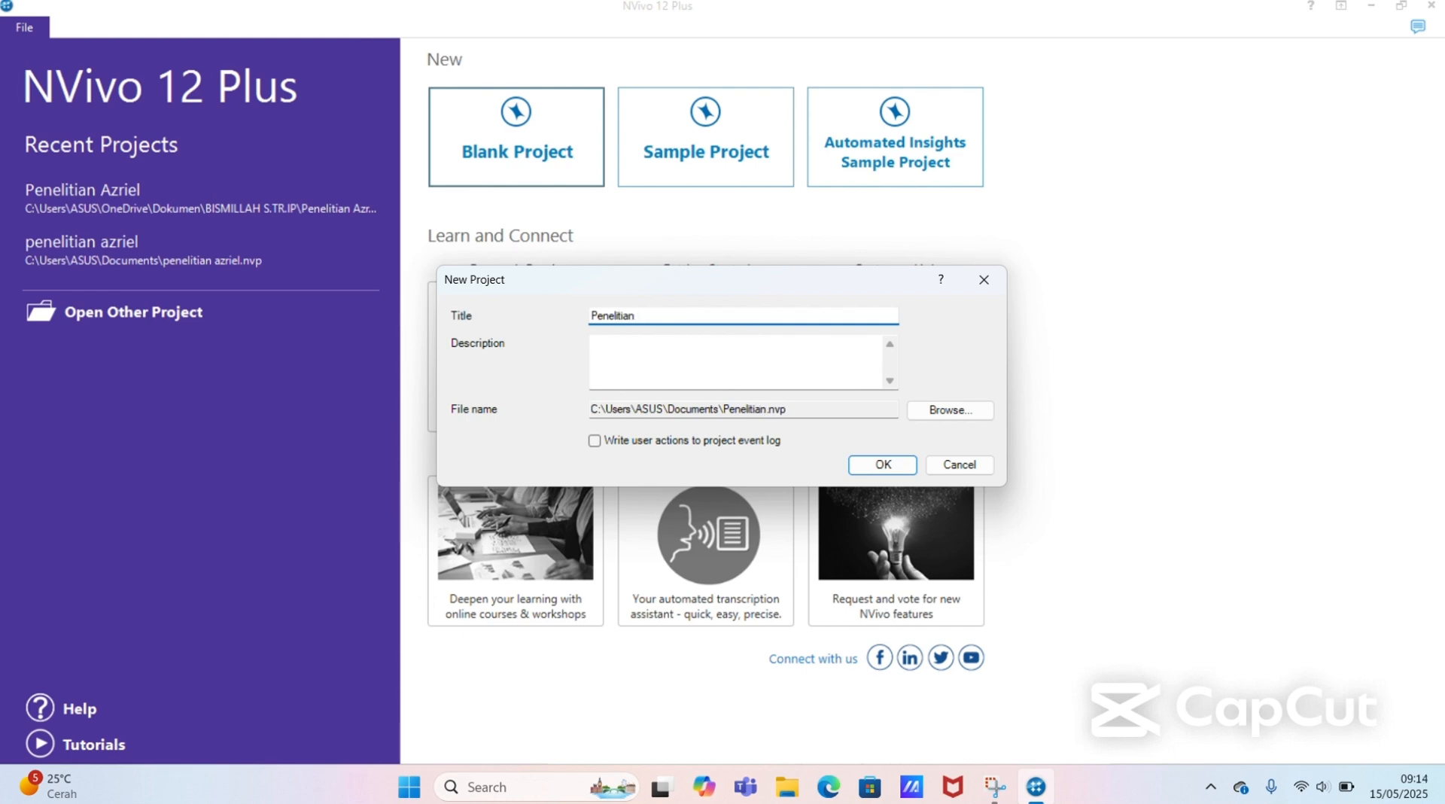
{"action": "type", "text": " AZRIEL"}
{"action": "left_click", "coordinate": [884, 465]}
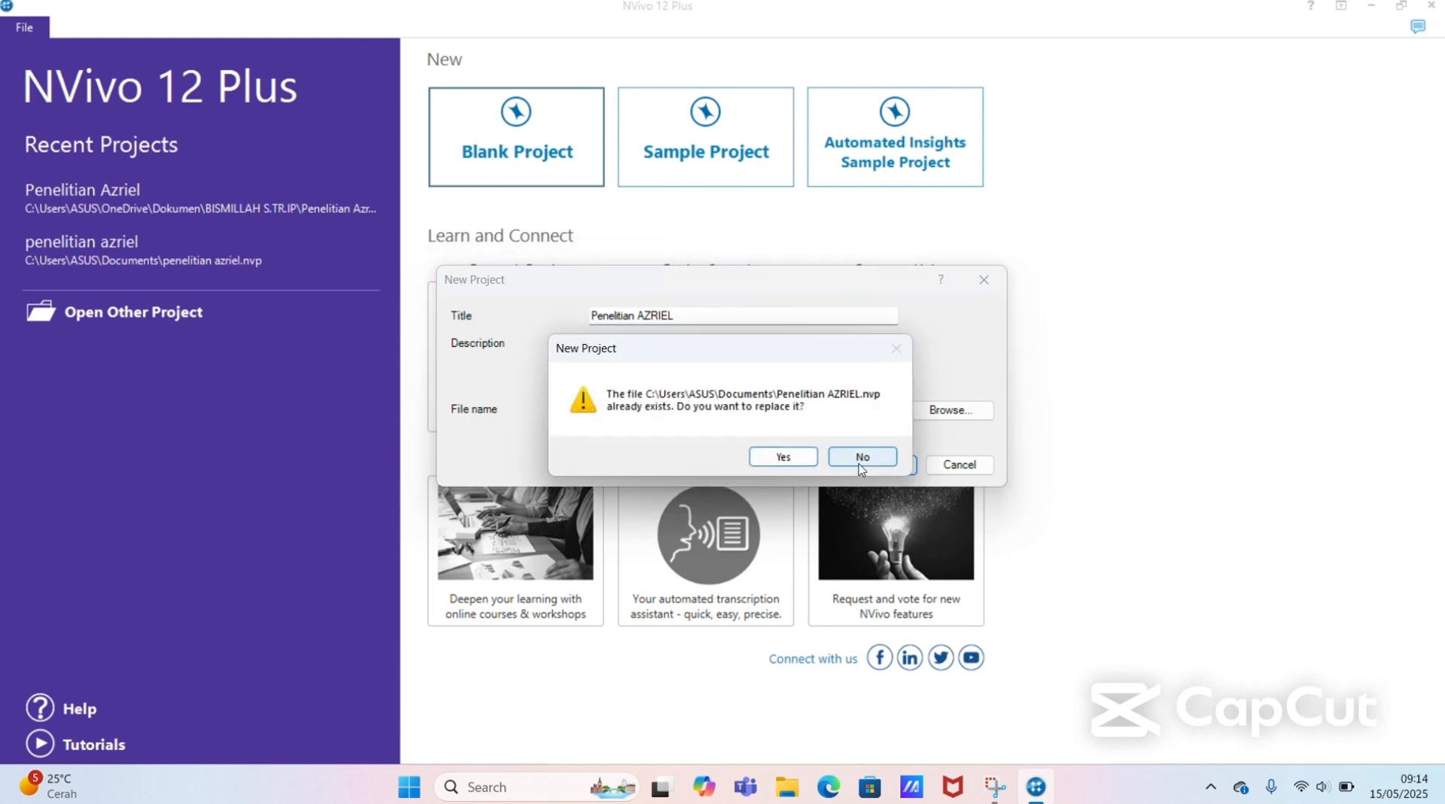
{"action": "left_click", "coordinate": [783, 456]}
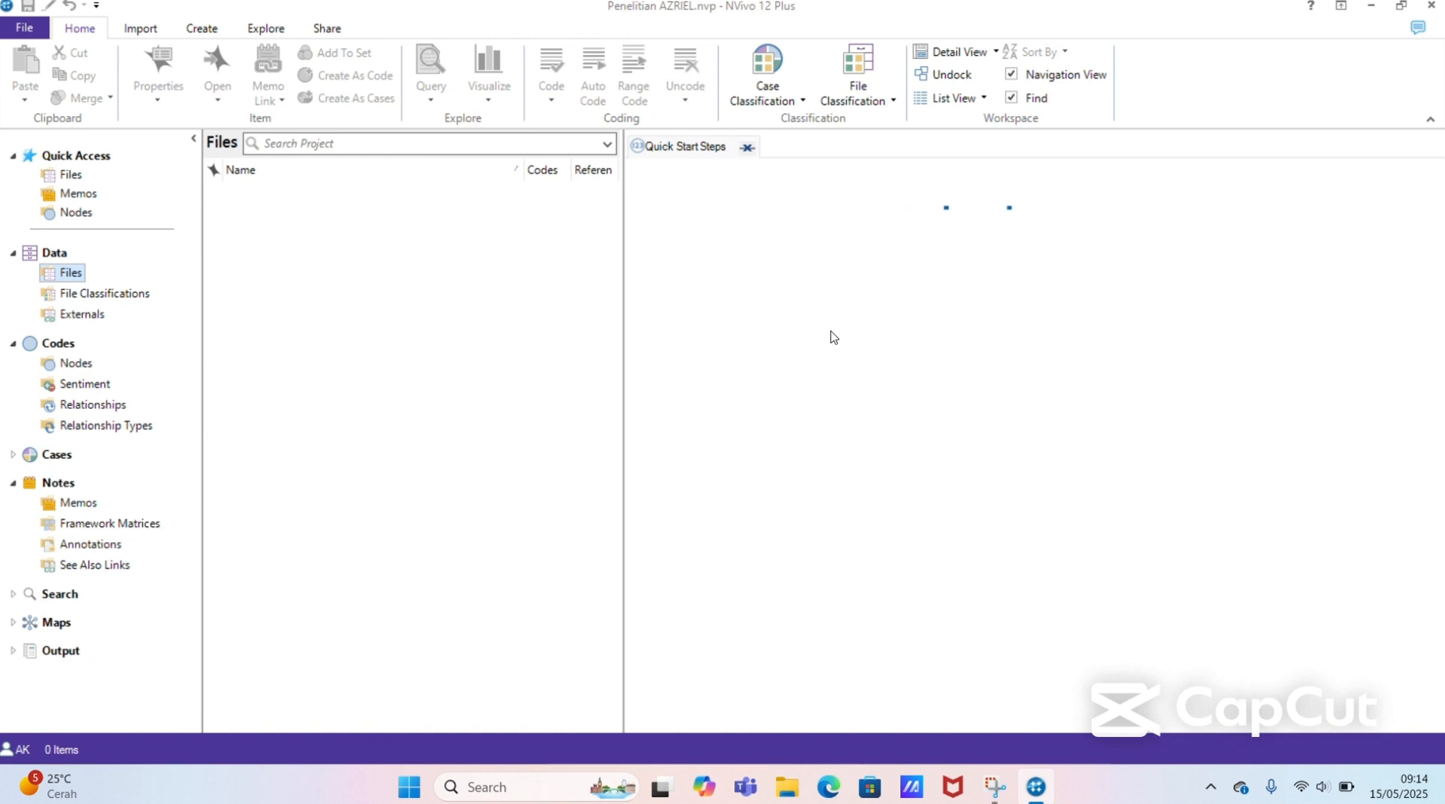
{"action": "left_click", "coordinate": [746, 148]}
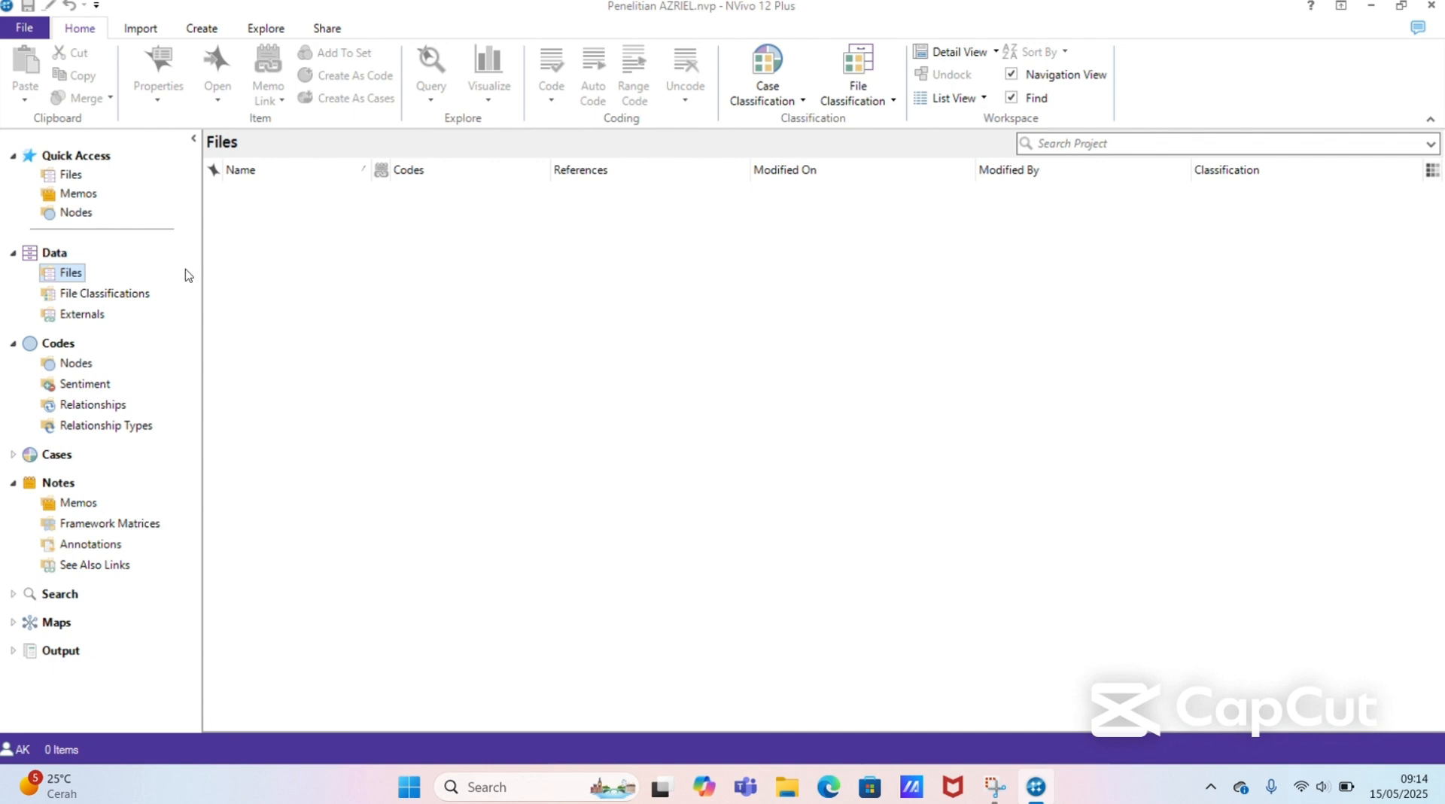
{"action": "left_click", "coordinate": [105, 299]}
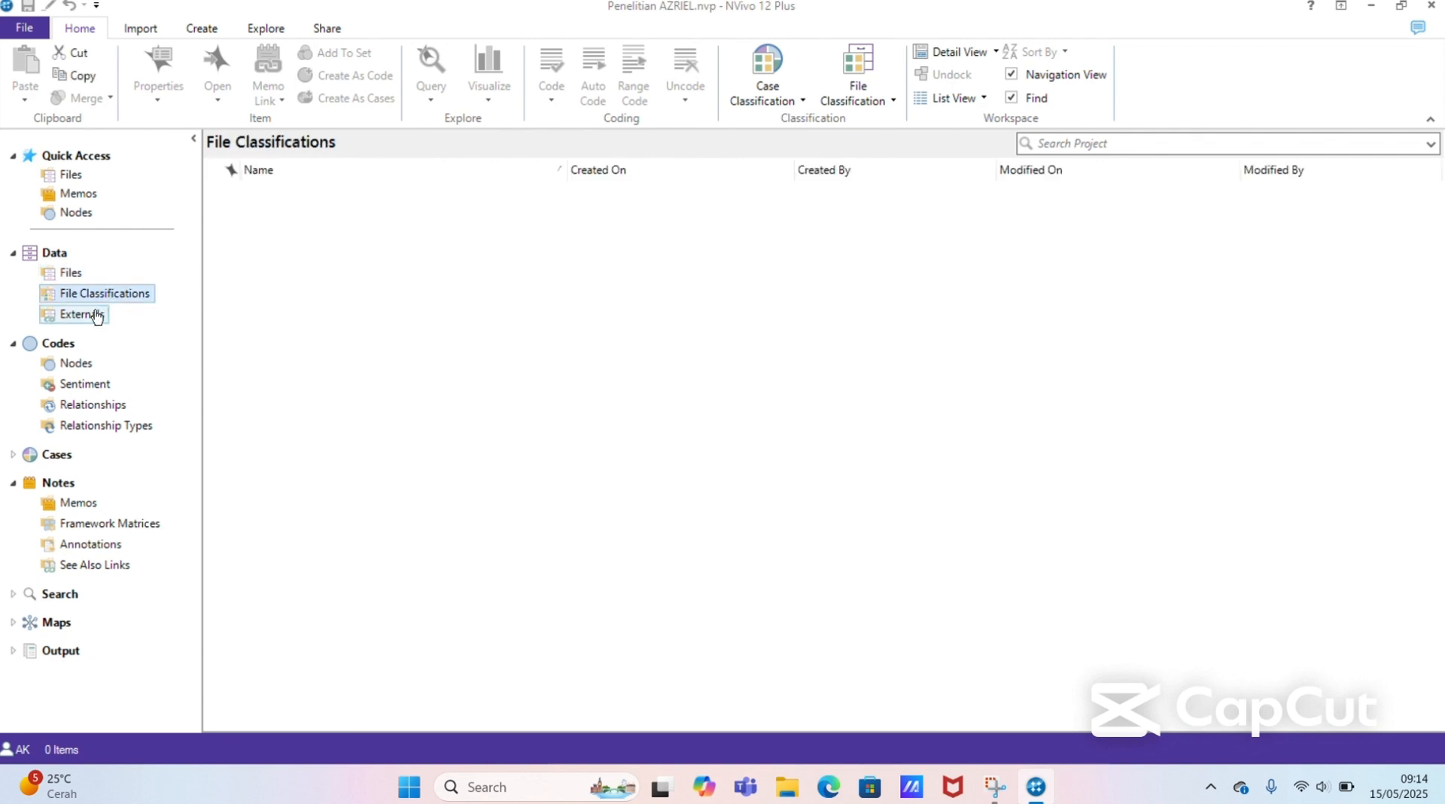
{"action": "left_click", "coordinate": [96, 314]}
Step: Create a new folder named "Berita Online" under Files in the project's data
{"action": "left_click", "coordinate": [72, 273]}
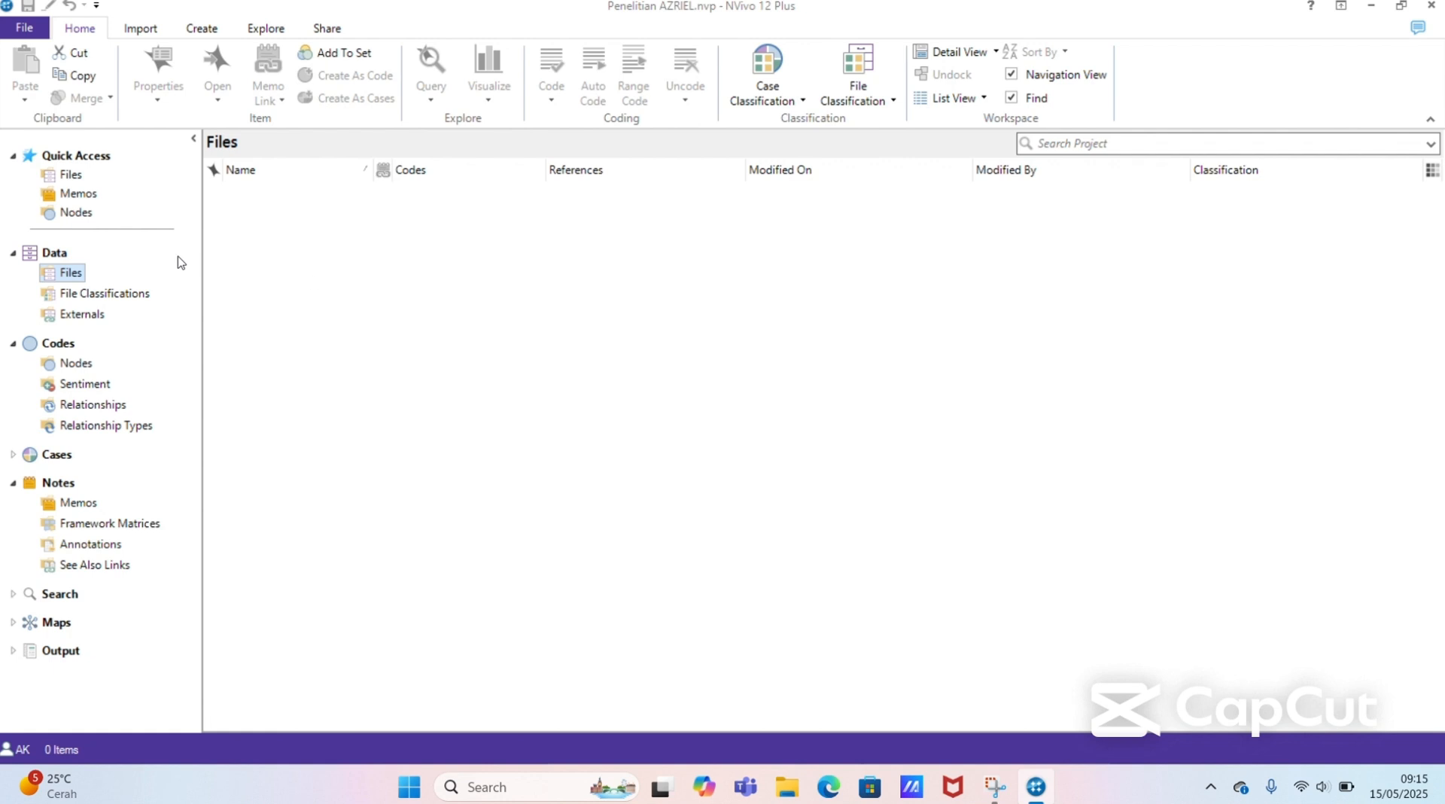
{"action": "right_click", "coordinate": [71, 279]}
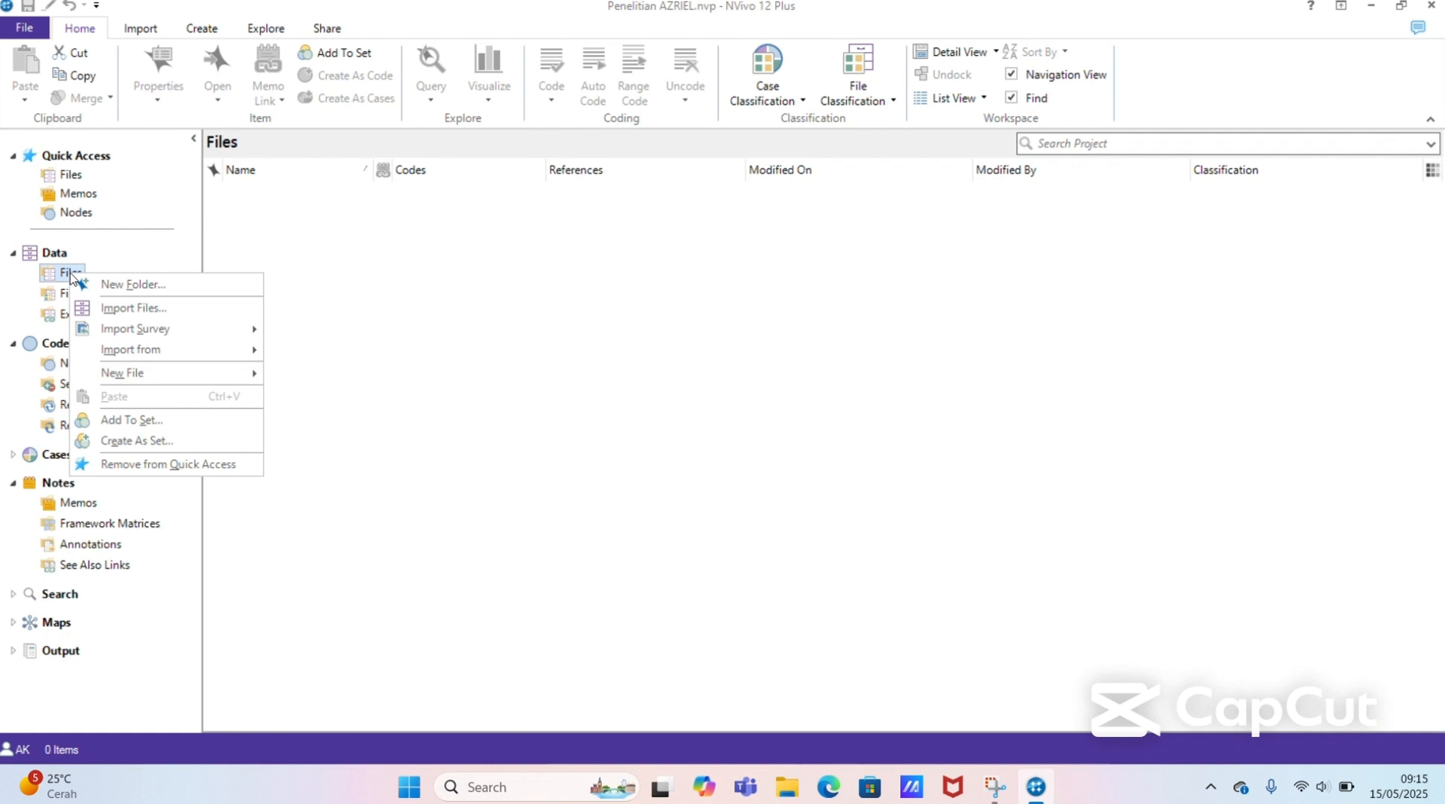
{"action": "left_click", "coordinate": [134, 285]}
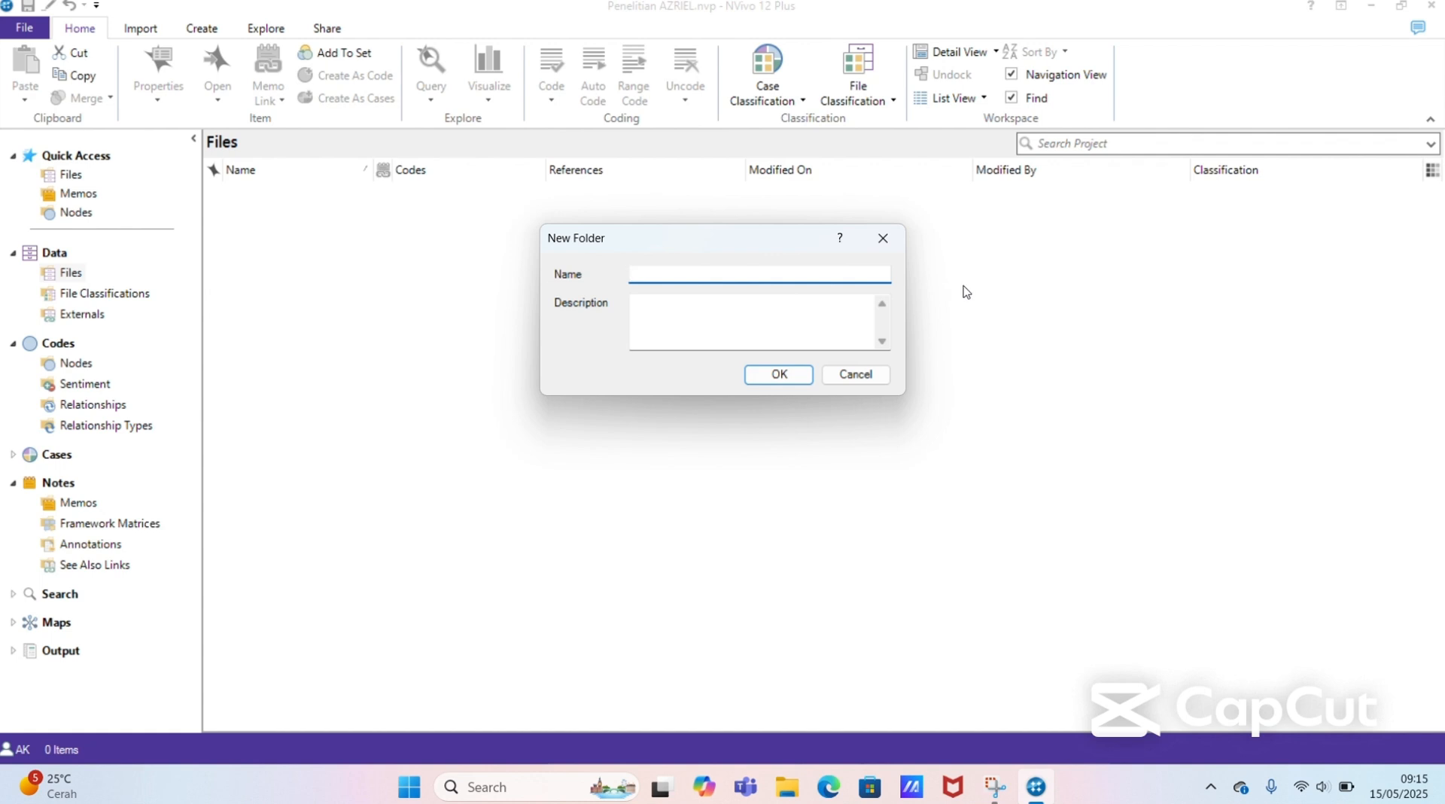
{"action": "type", "text": "Berita Online"}
{"action": "left_click", "coordinate": [780, 374]}
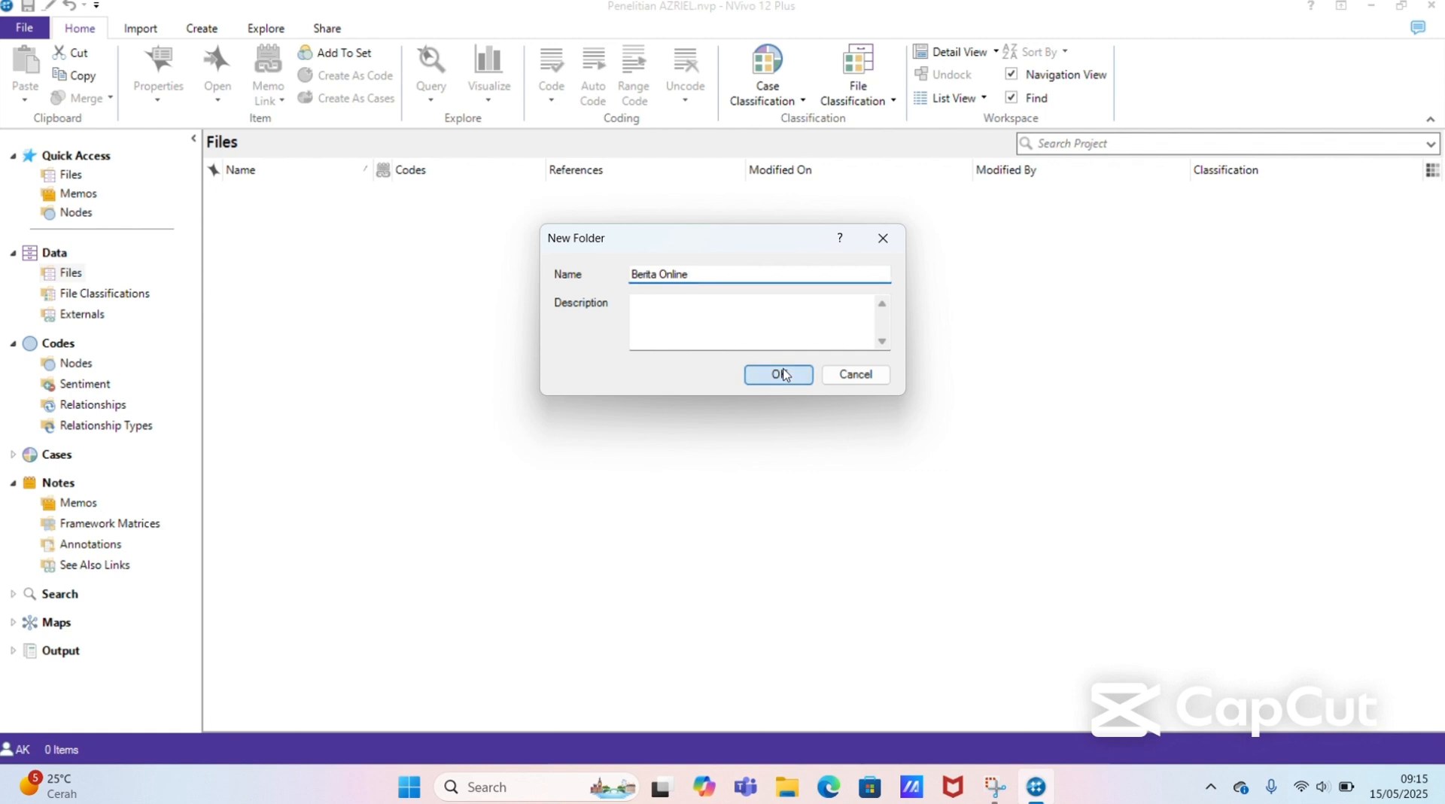
Step: Add a folder named "Hasil wawancara" under Files for the interview results
{"action": "right_click", "coordinate": [79, 278]}
{"action": "left_click", "coordinate": [125, 285]}
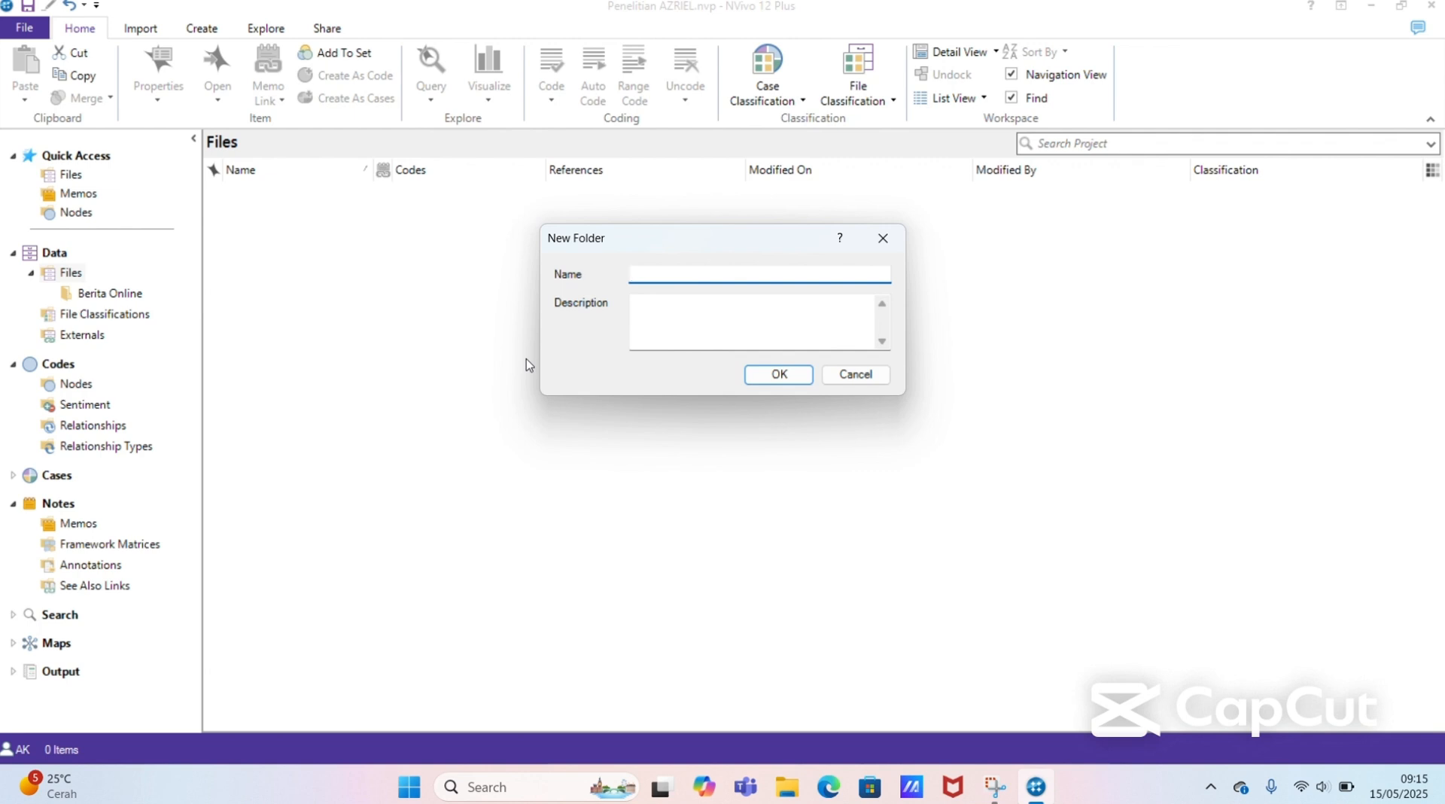
{"action": "type", "text": "Hadsil"}
{"action": "key", "text": "BackSpace"}
{"action": "key", "text": "BackSpace"}
{"action": "key", "text": "BackSpace"}
{"action": "key", "text": "BackSpace"}
{"action": "key", "text": "BackSpace"}
{"action": "key", "text": "BackSpace"}
{"action": "type", "text": "Hasiln"}
{"action": "key", "text": "BackSpace"}
{"action": "type", "text": "wawancara"}
{"action": "left_click", "coordinate": [777, 375]}
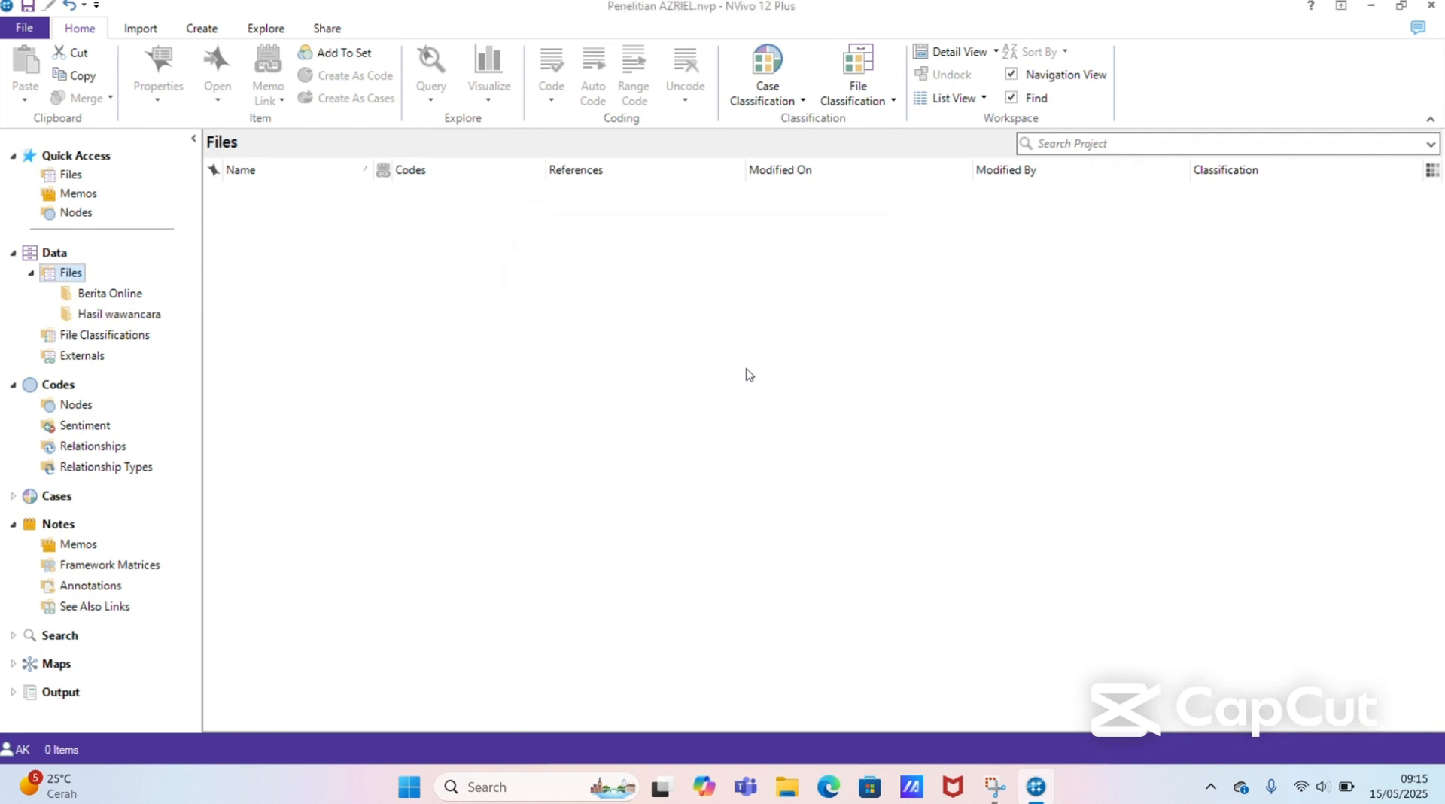
Step: Add a folder named "Jurnal" under Files for the journal articles
{"action": "right_click", "coordinate": [74, 275]}
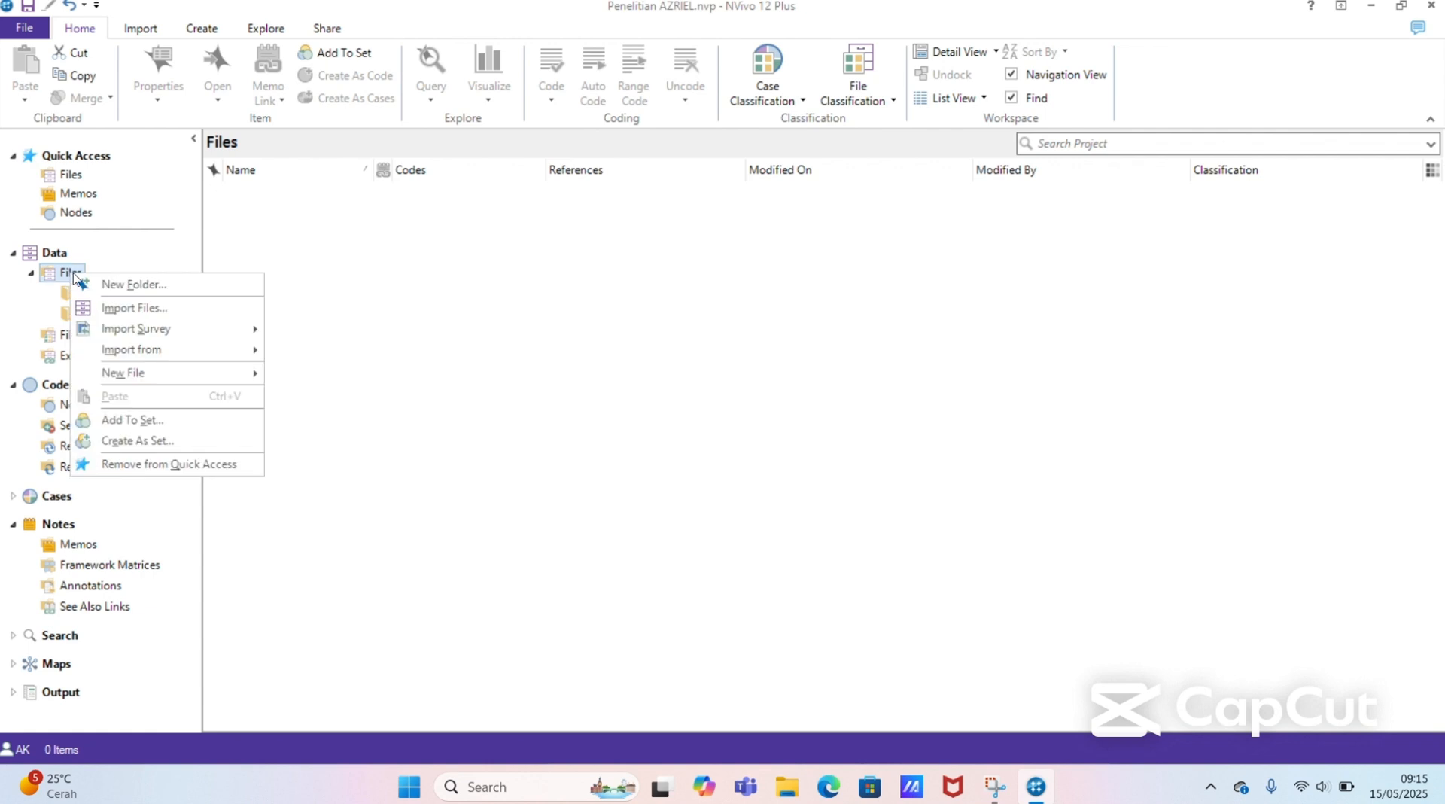
{"action": "left_click", "coordinate": [133, 285]}
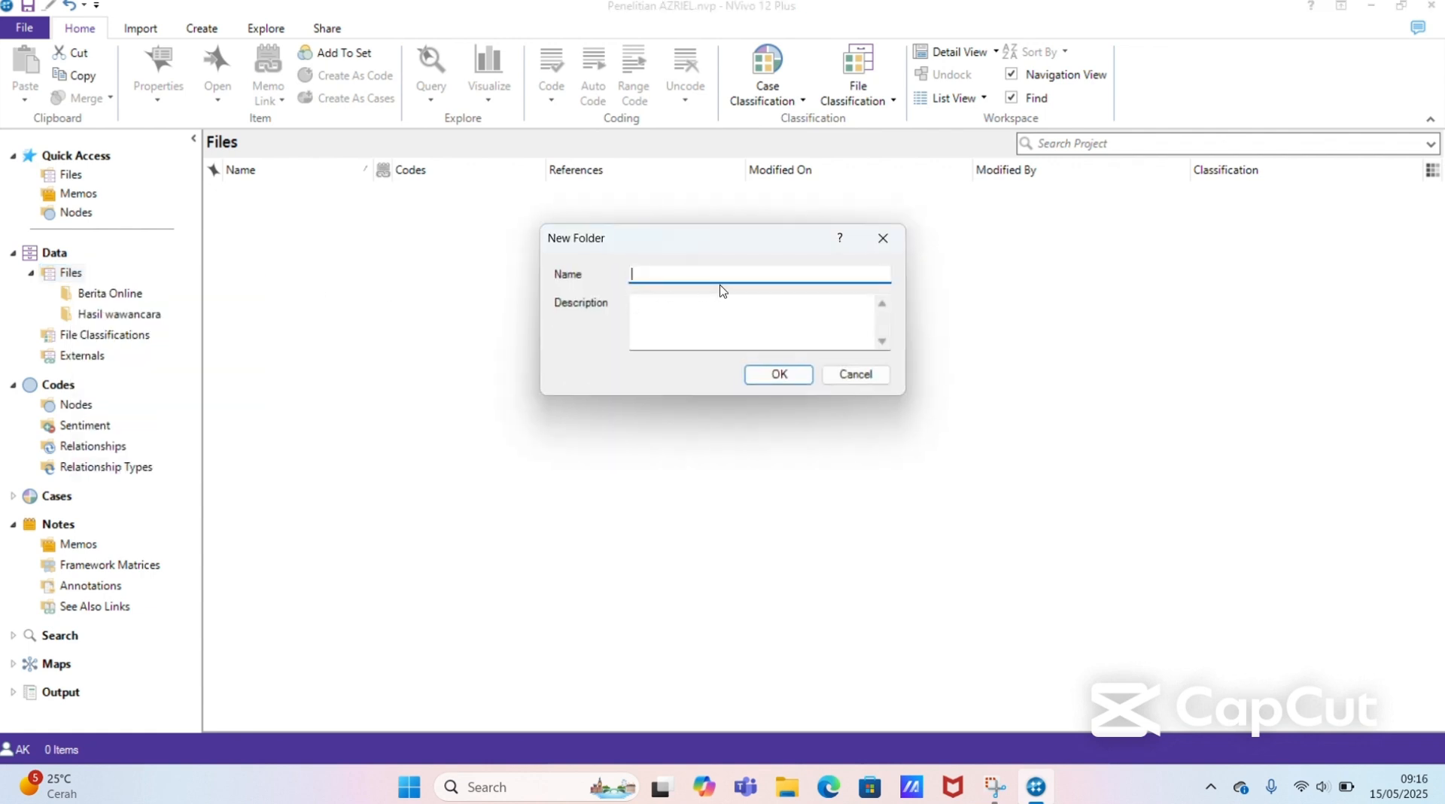
{"action": "type", "text": "Jumal"}
{"action": "left_click", "coordinate": [778, 374]}
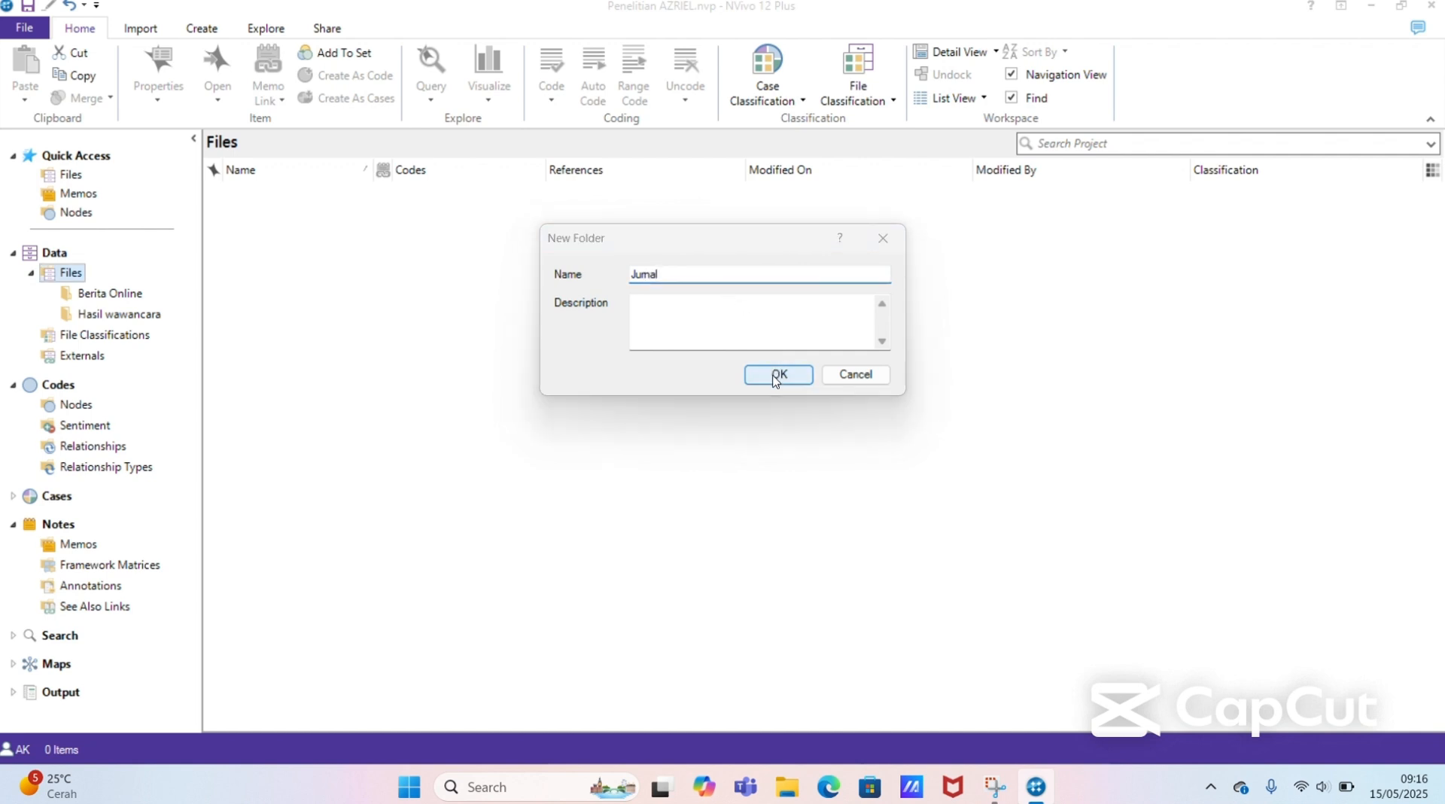
Step: Add a folder named "Peraturan" under Files for the regulations
{"action": "right_click", "coordinate": [72, 273]}
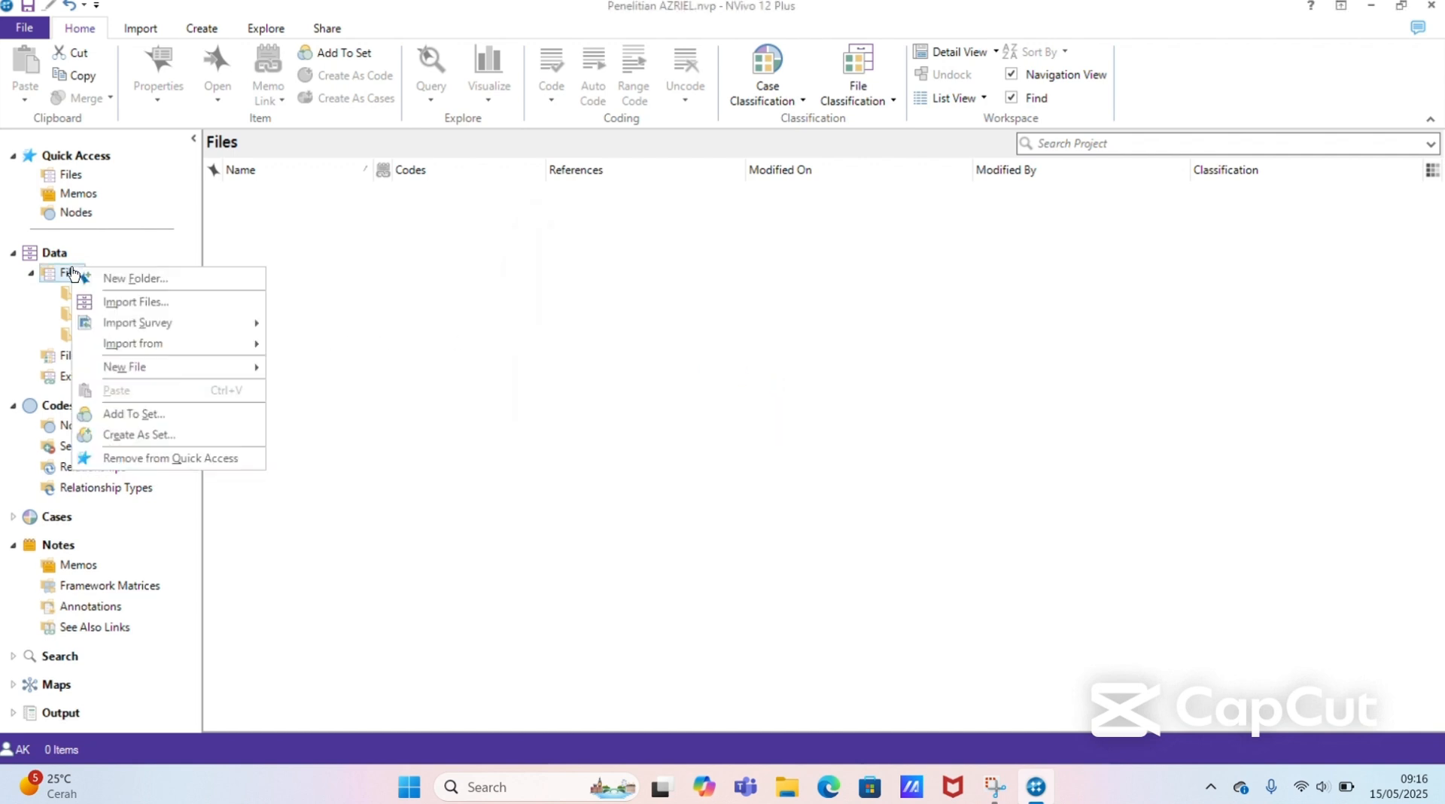
{"action": "left_click", "coordinate": [112, 279]}
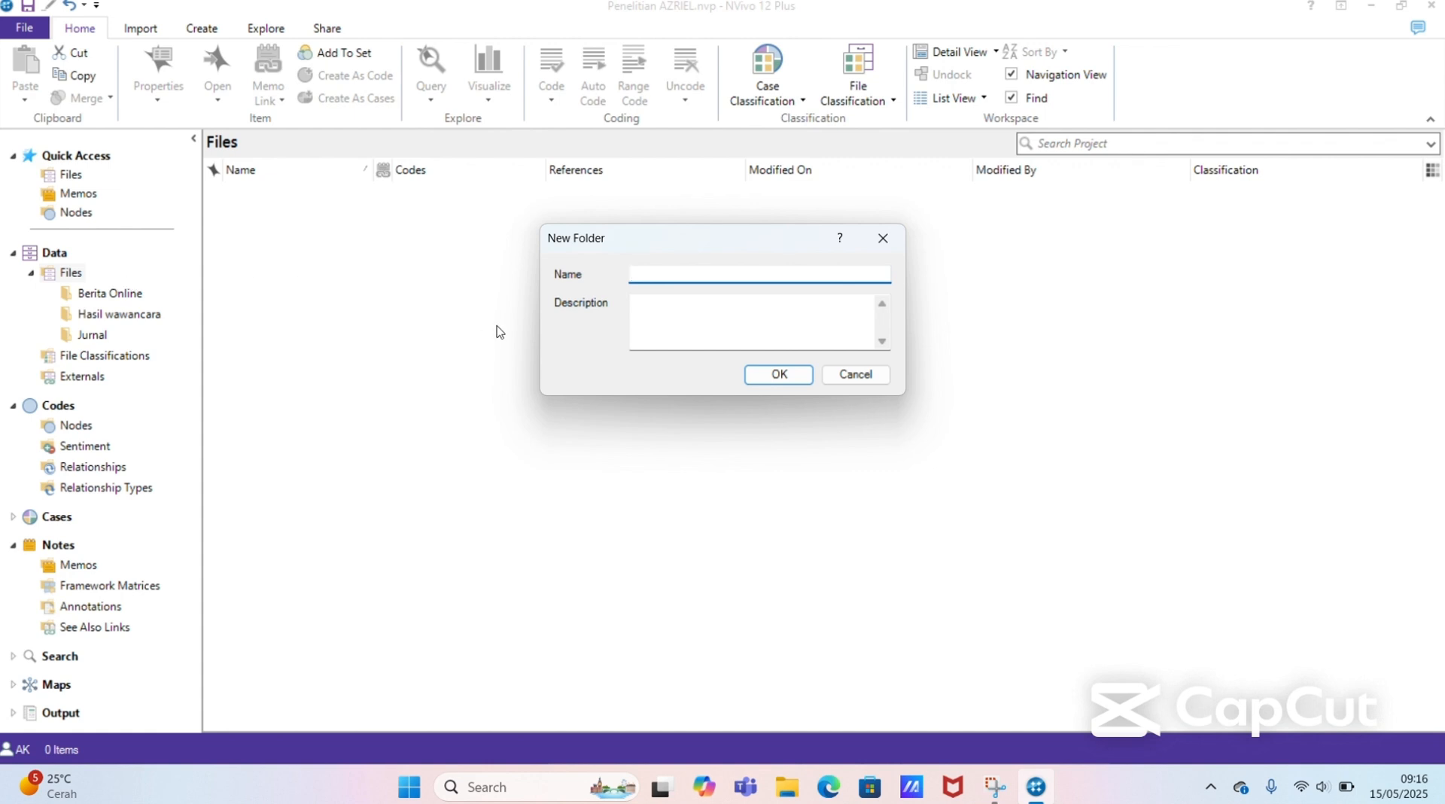
{"action": "type", "text": "Peraturan"}
{"action": "left_click", "coordinate": [799, 373]}
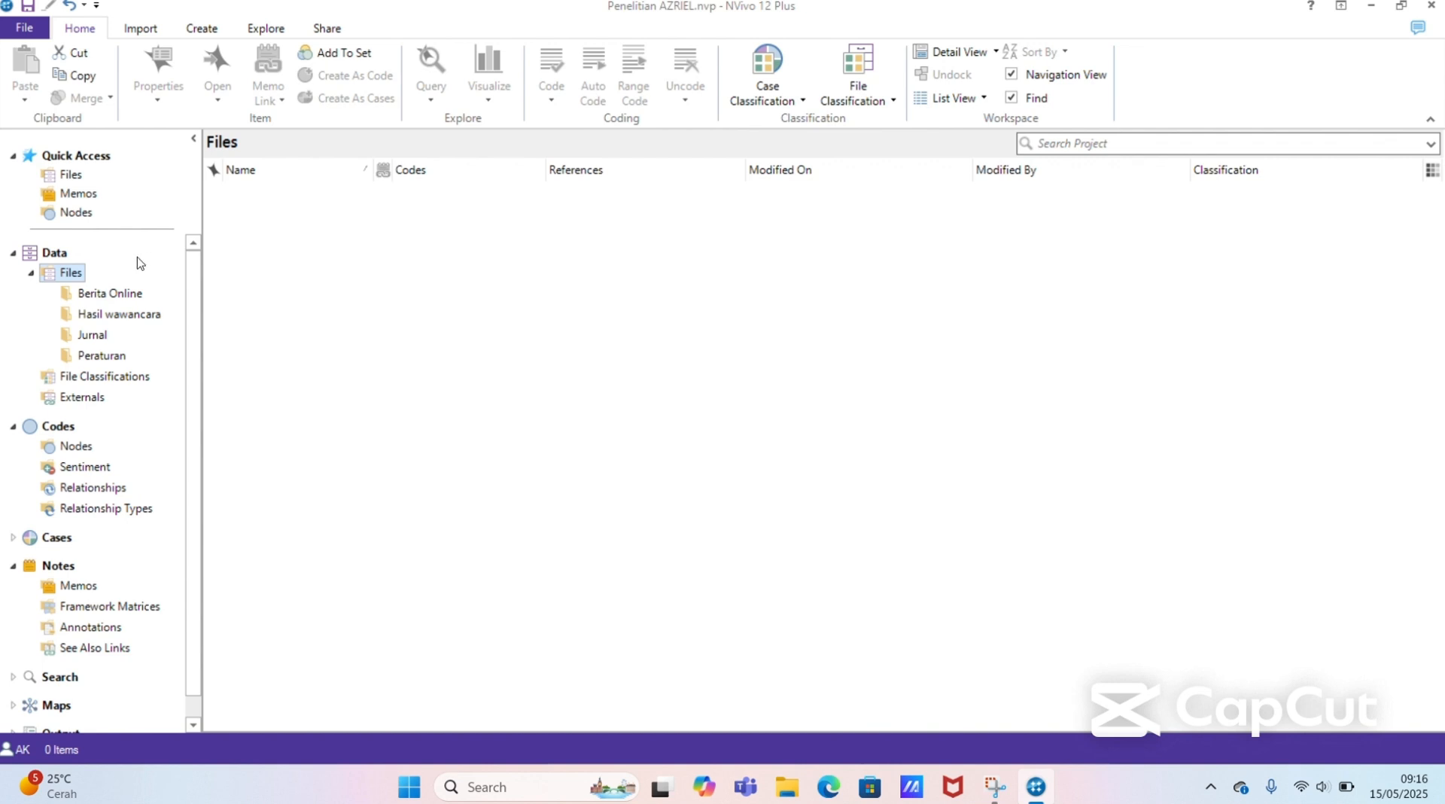
Step: Add a folder named "Dokumen Pemerintah" under Files for the government documents
{"action": "right_click", "coordinate": [71, 273]}
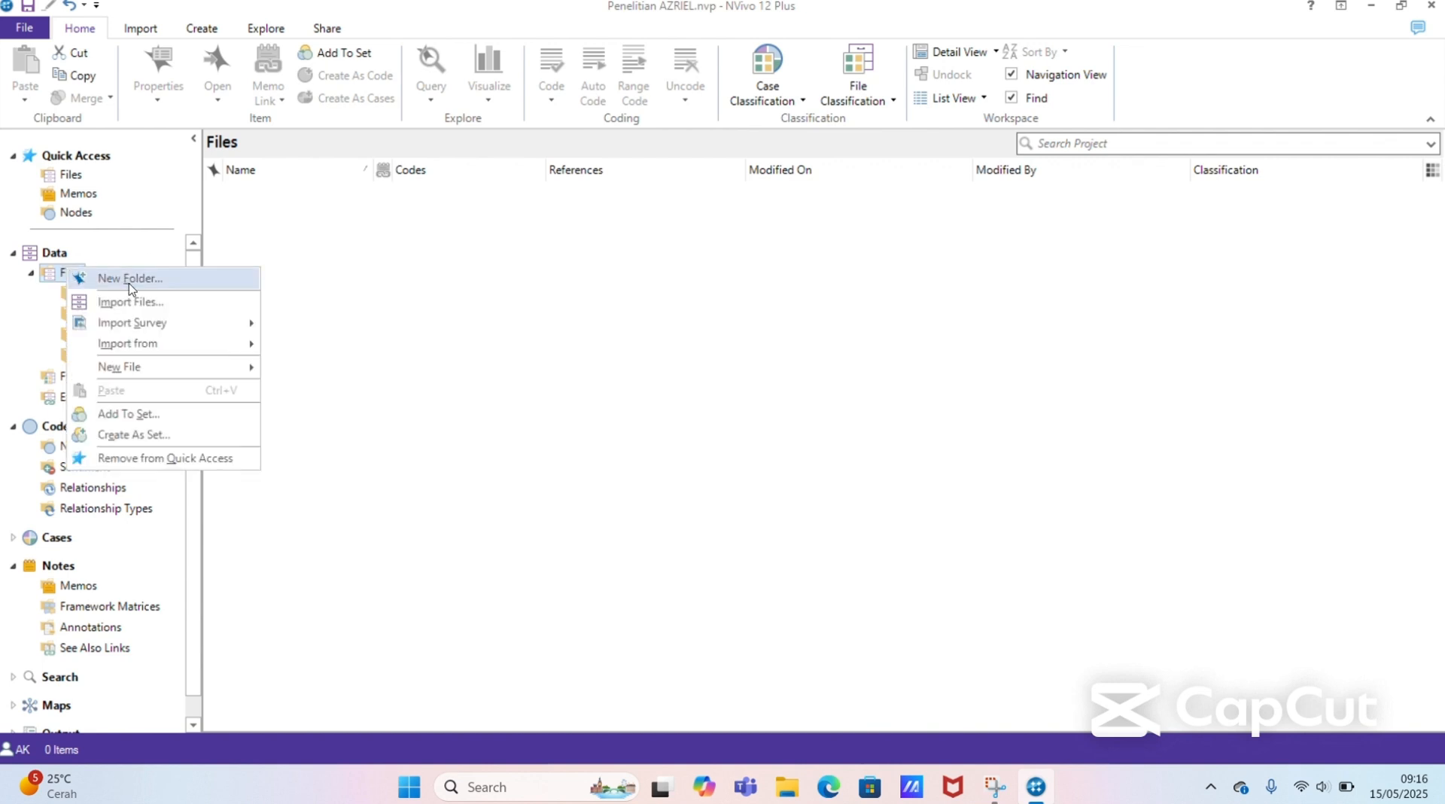
{"action": "left_click", "coordinate": [88, 279]}
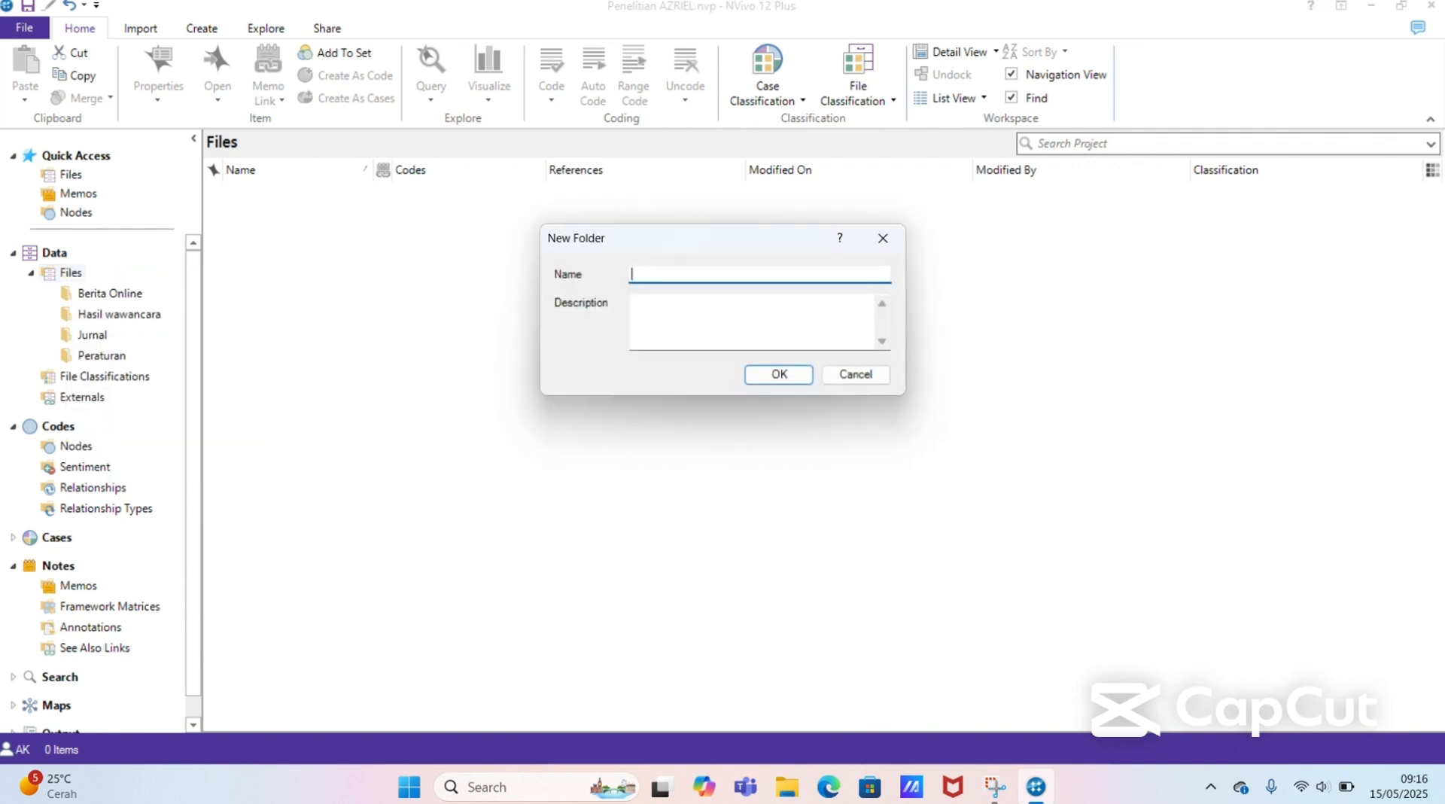
{"action": "type", "text": "Dokumen Pemerintah"}
{"action": "left_click", "coordinate": [781, 374]}
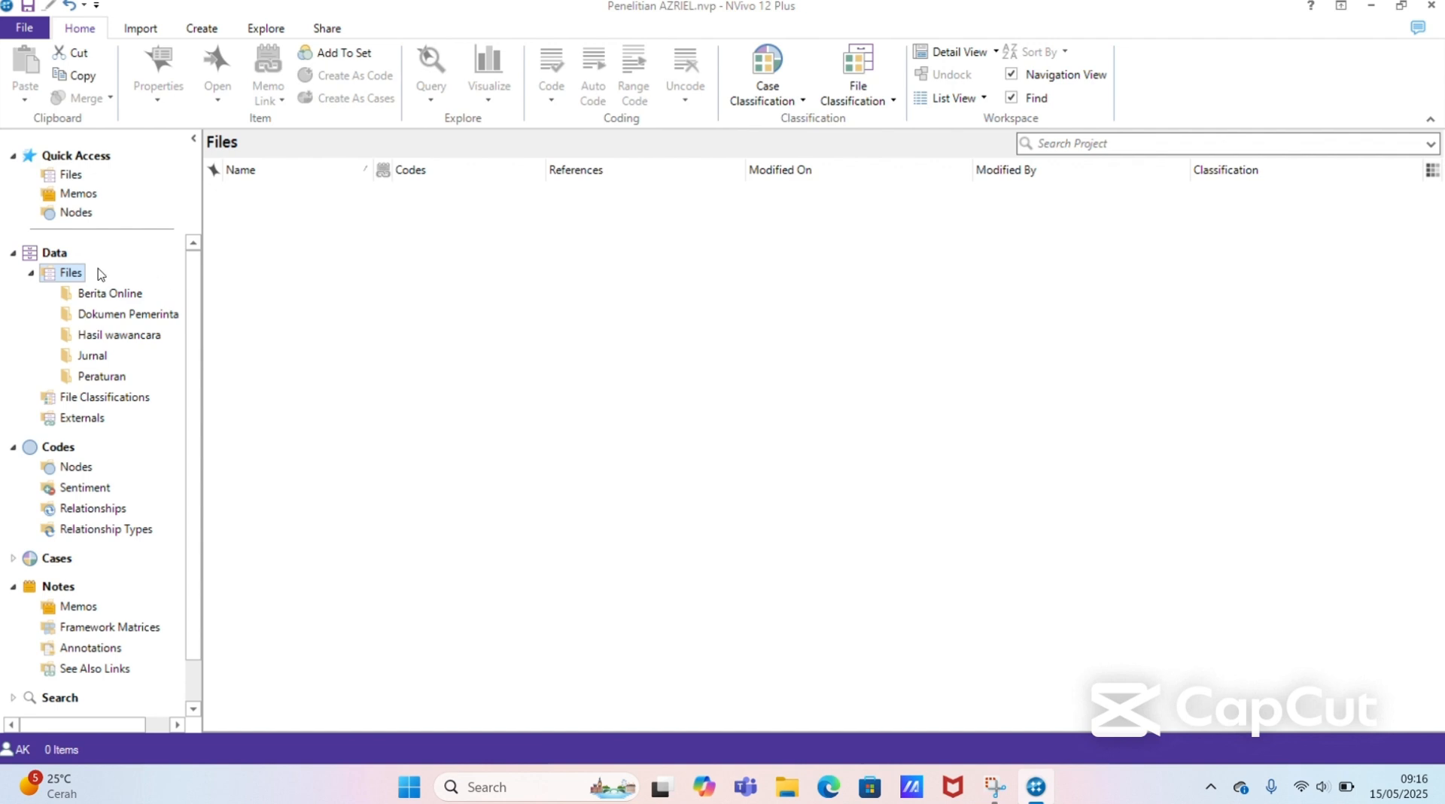
Step: Add a folder named "Gambar" under Files for the images
{"action": "right_click", "coordinate": [73, 272]}
{"action": "left_click", "coordinate": [121, 280]}
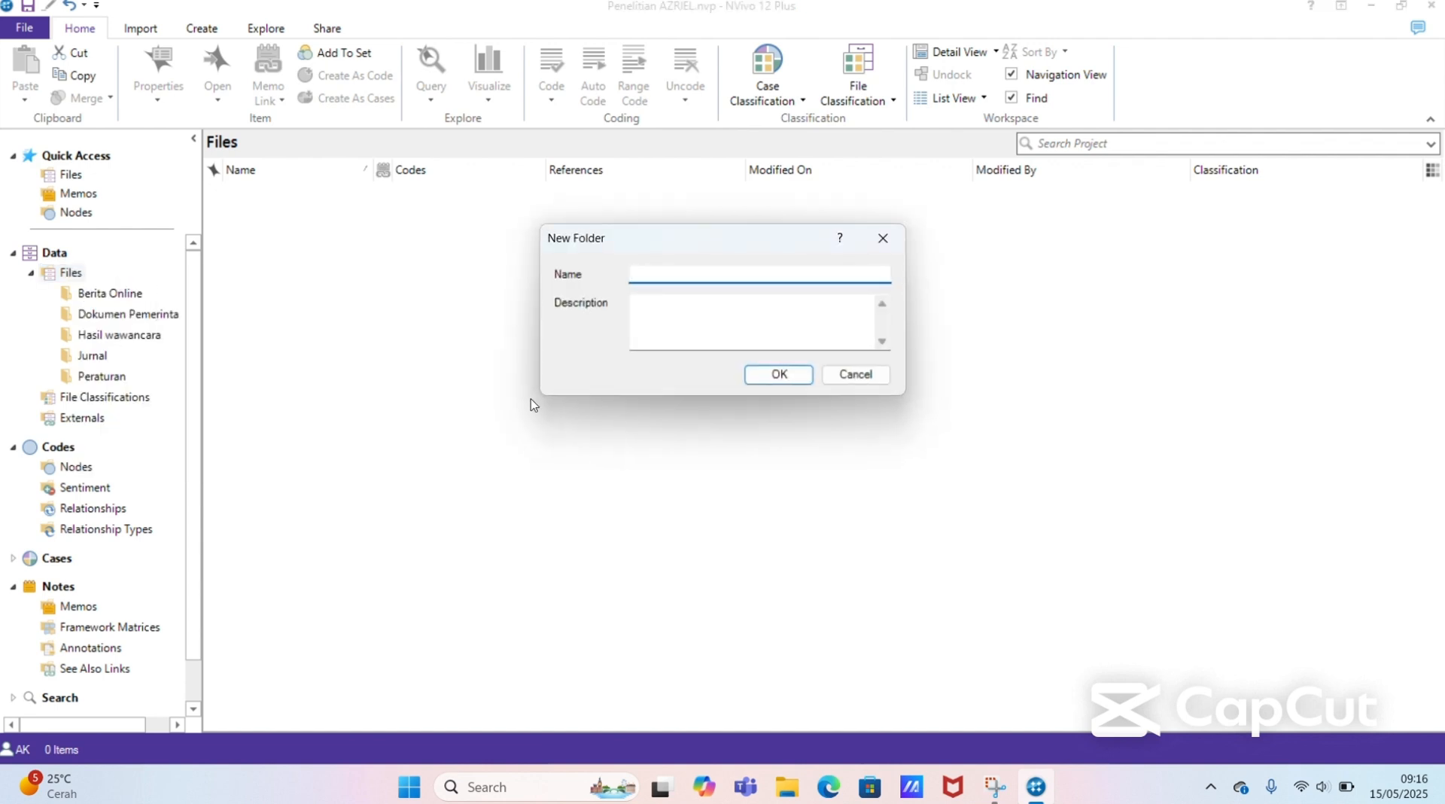
{"action": "type", "text": "Gambar"}
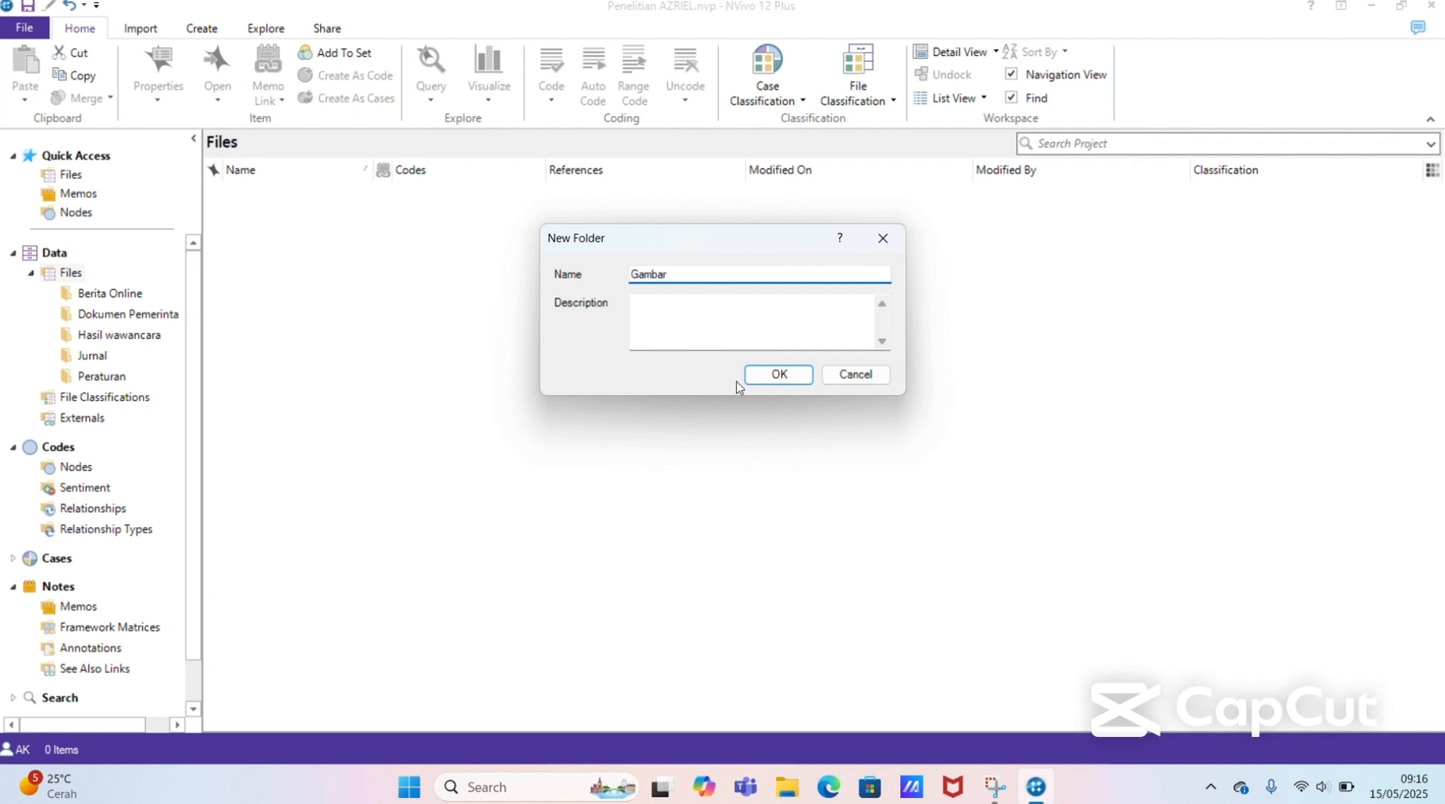
{"action": "left_click", "coordinate": [779, 376]}
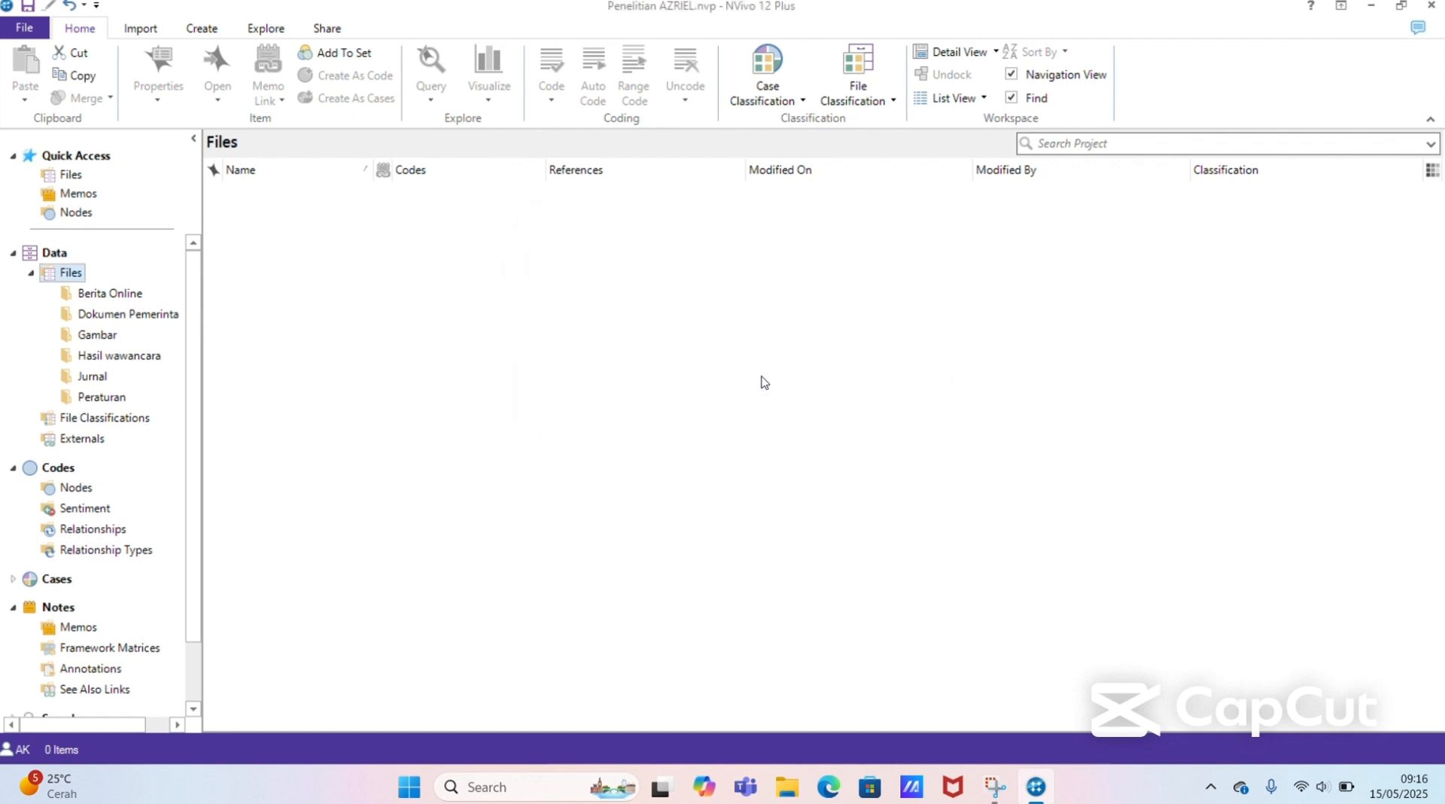
{"action": "left_click", "coordinate": [106, 384]}
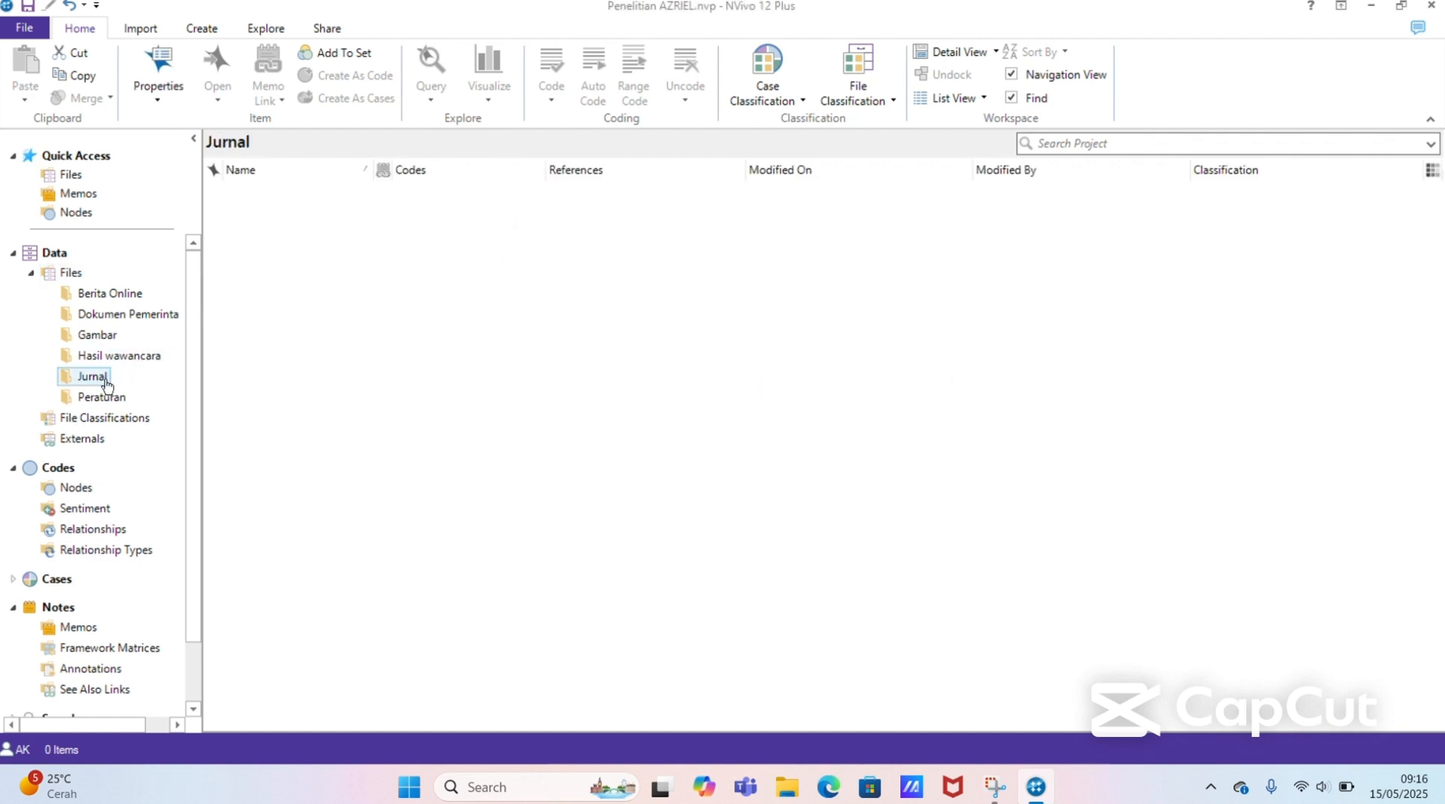
{"action": "left_click", "coordinate": [126, 302]}
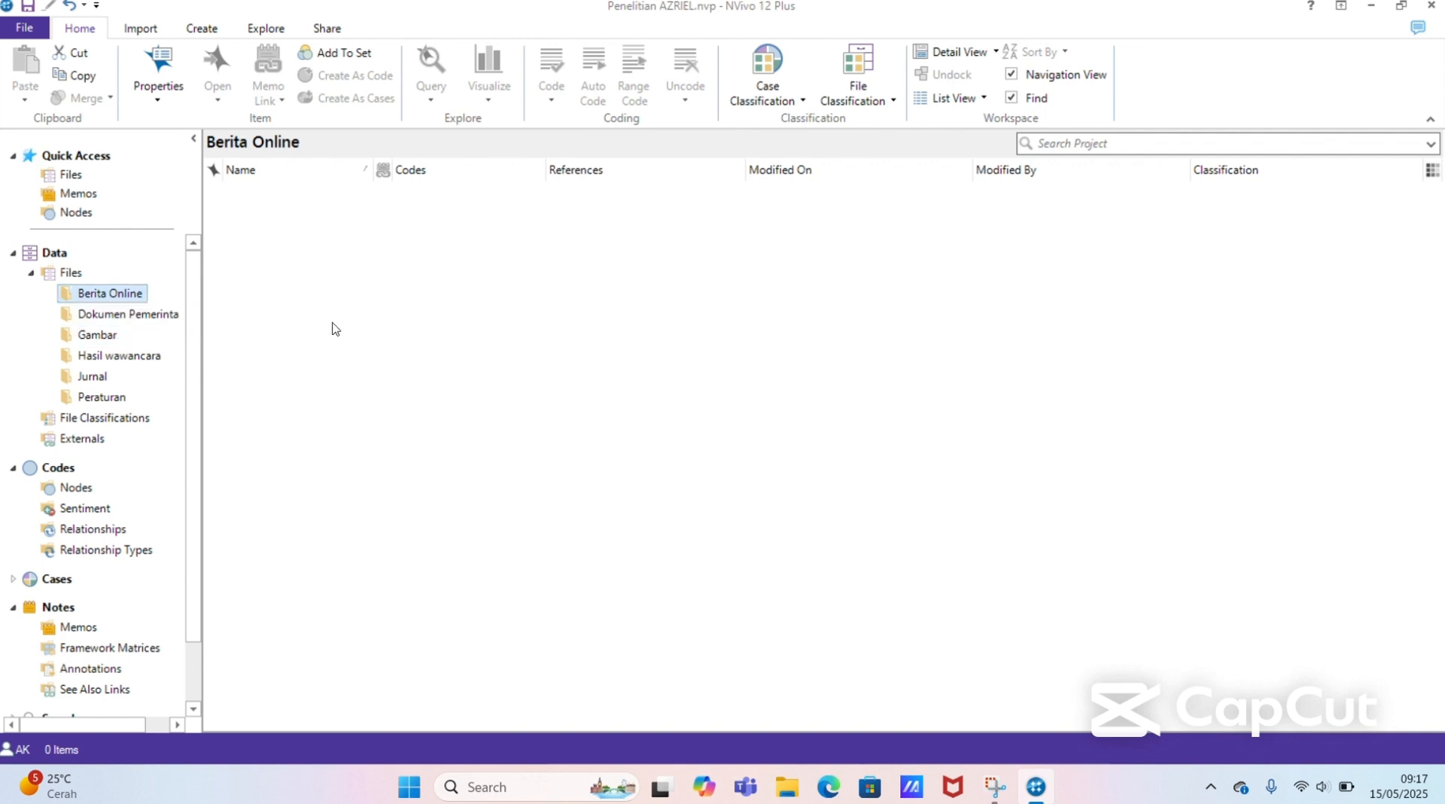
{"action": "left_click", "coordinate": [113, 300]}
{"action": "left_click", "coordinate": [165, 291]}
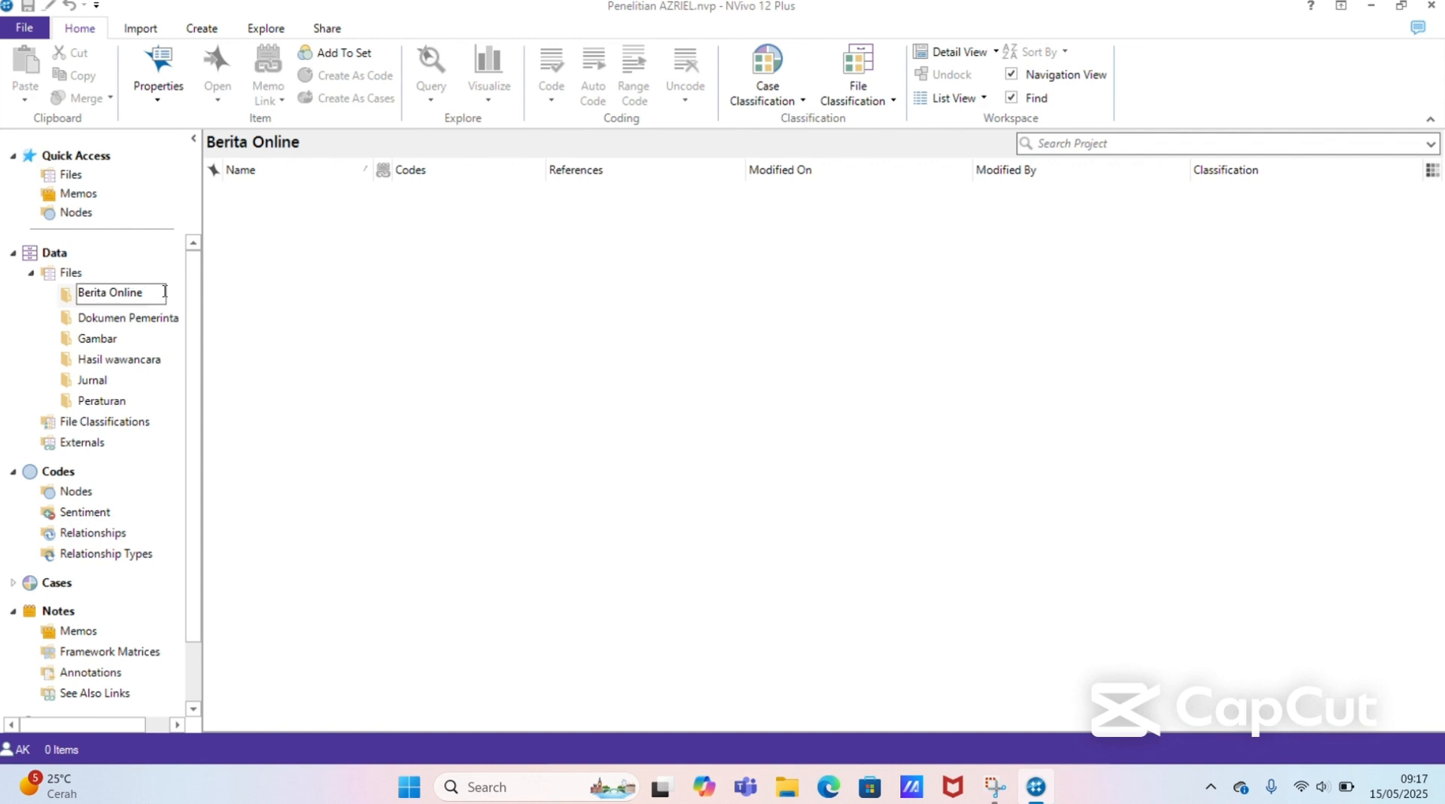
{"action": "left_click", "coordinate": [275, 301]}
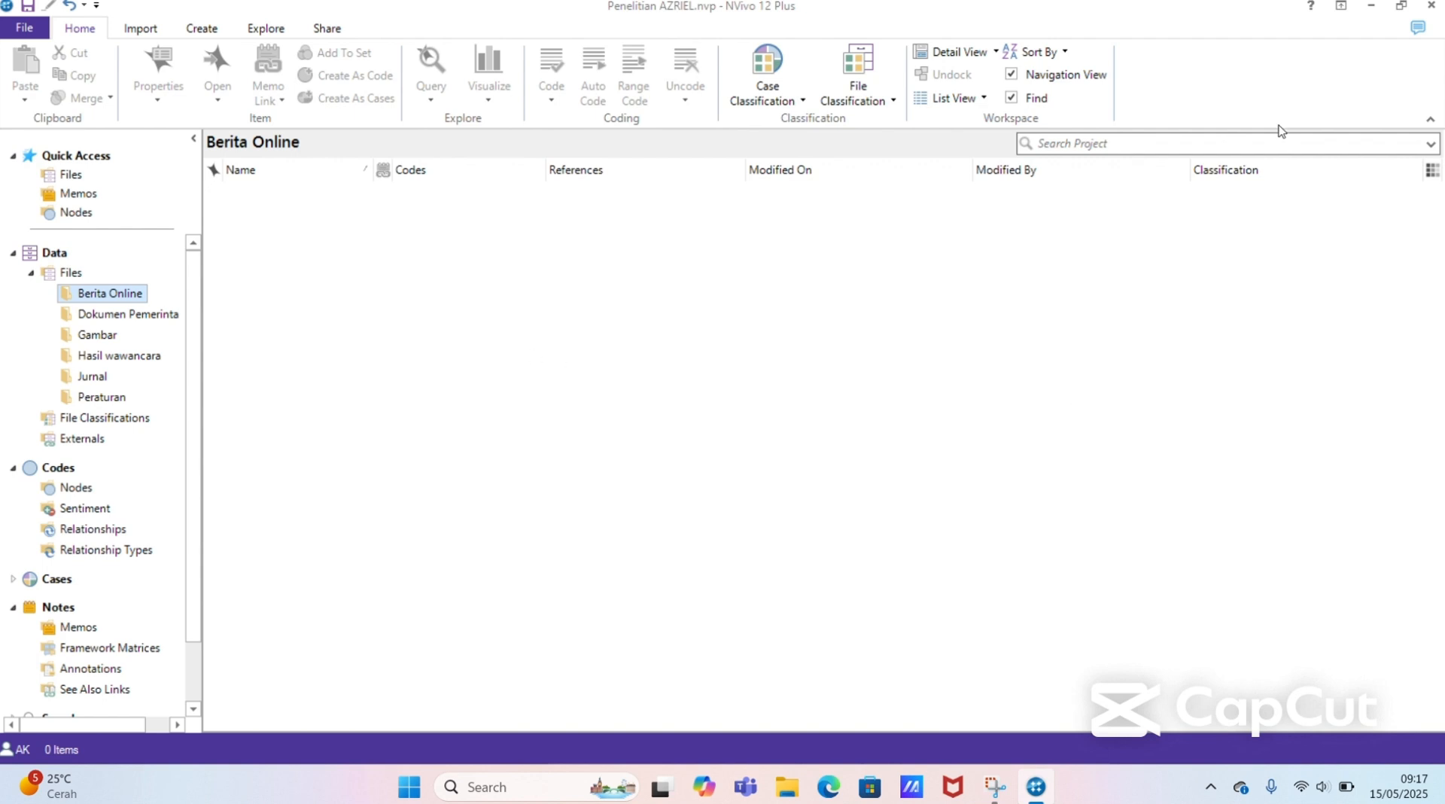
Step: Minimize NVivo, open Google Chrome with the D5_15_ desktop shortcut and maximize the browser window
{"action": "left_click", "coordinate": [1374, 6]}
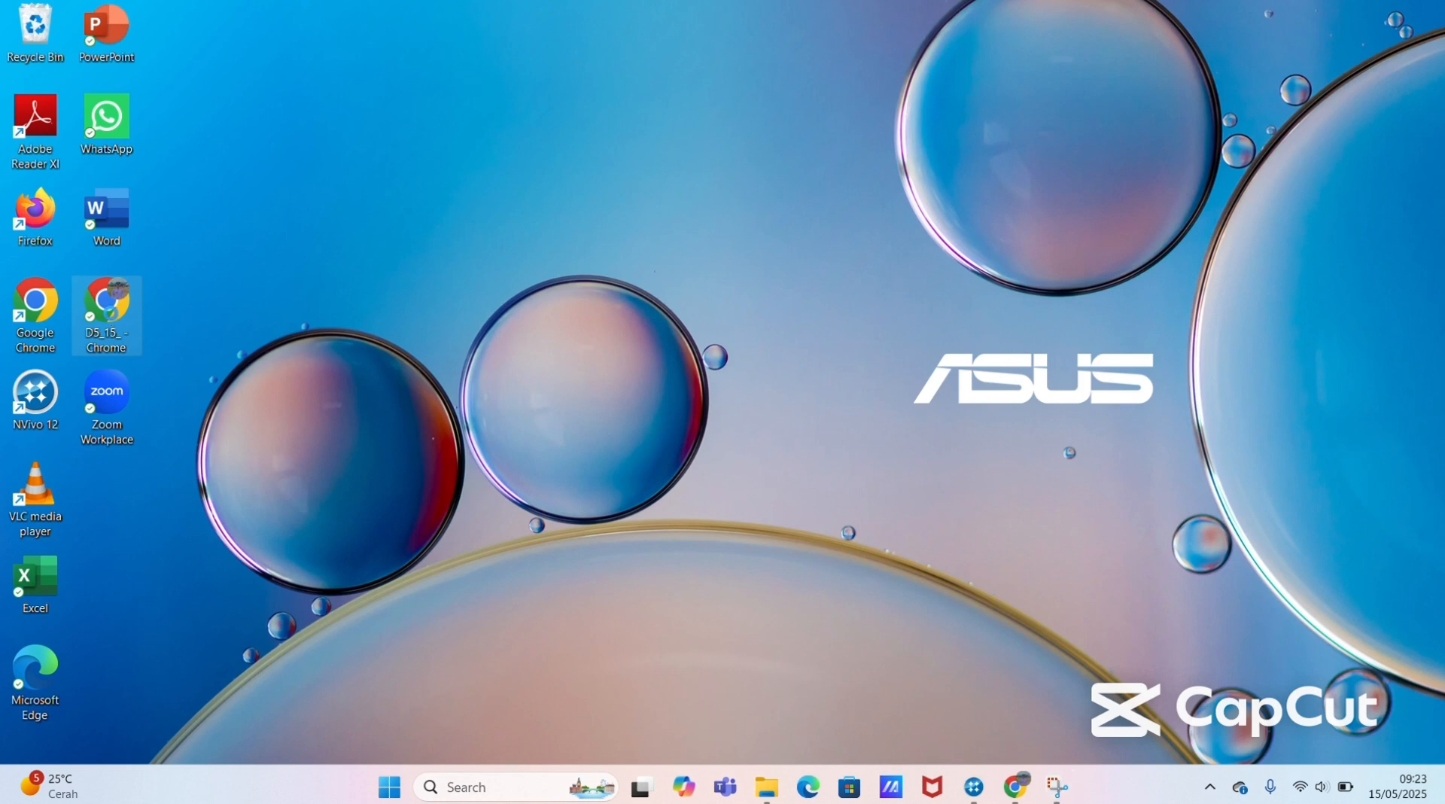
{"action": "double_click", "coordinate": [107, 308]}
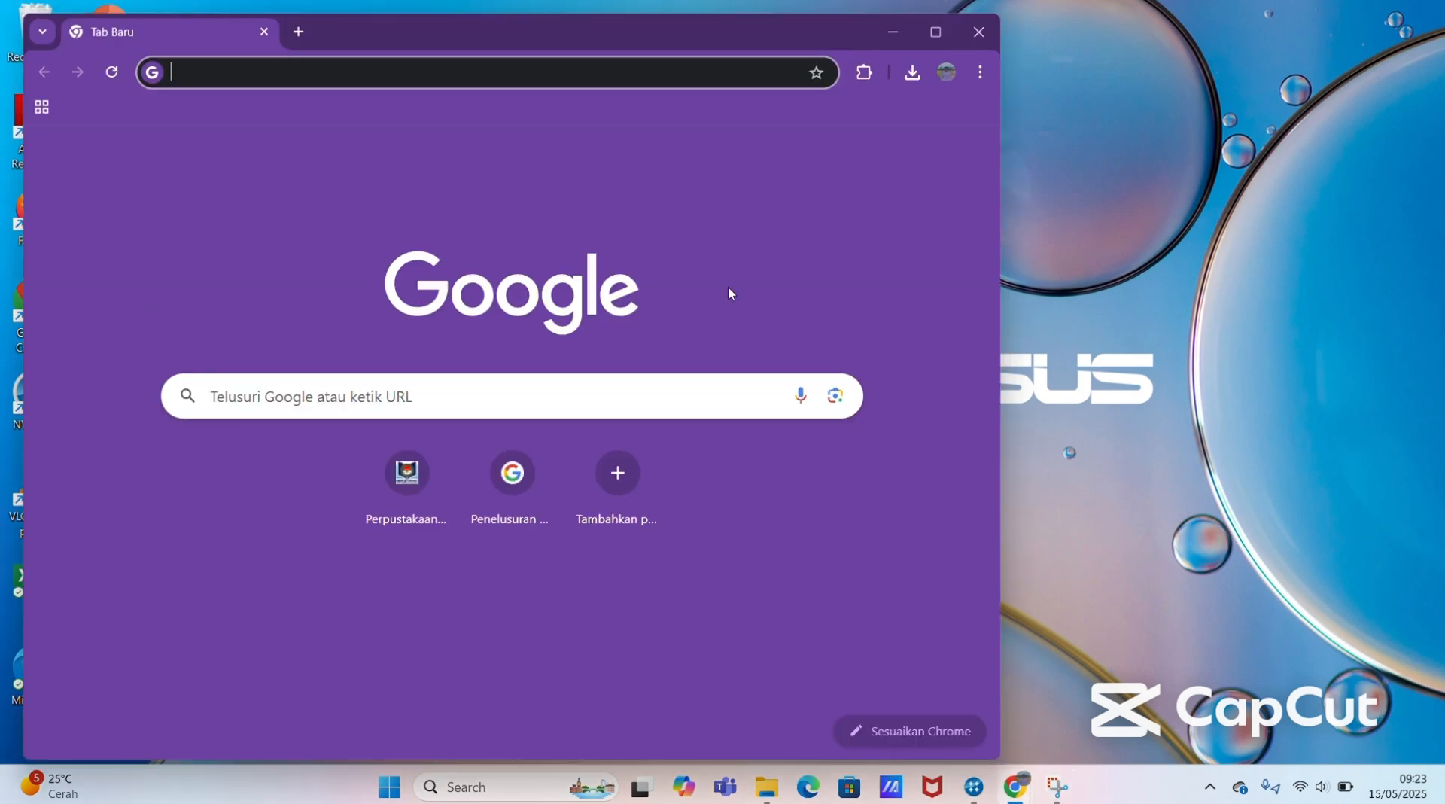
{"action": "left_click", "coordinate": [929, 40]}
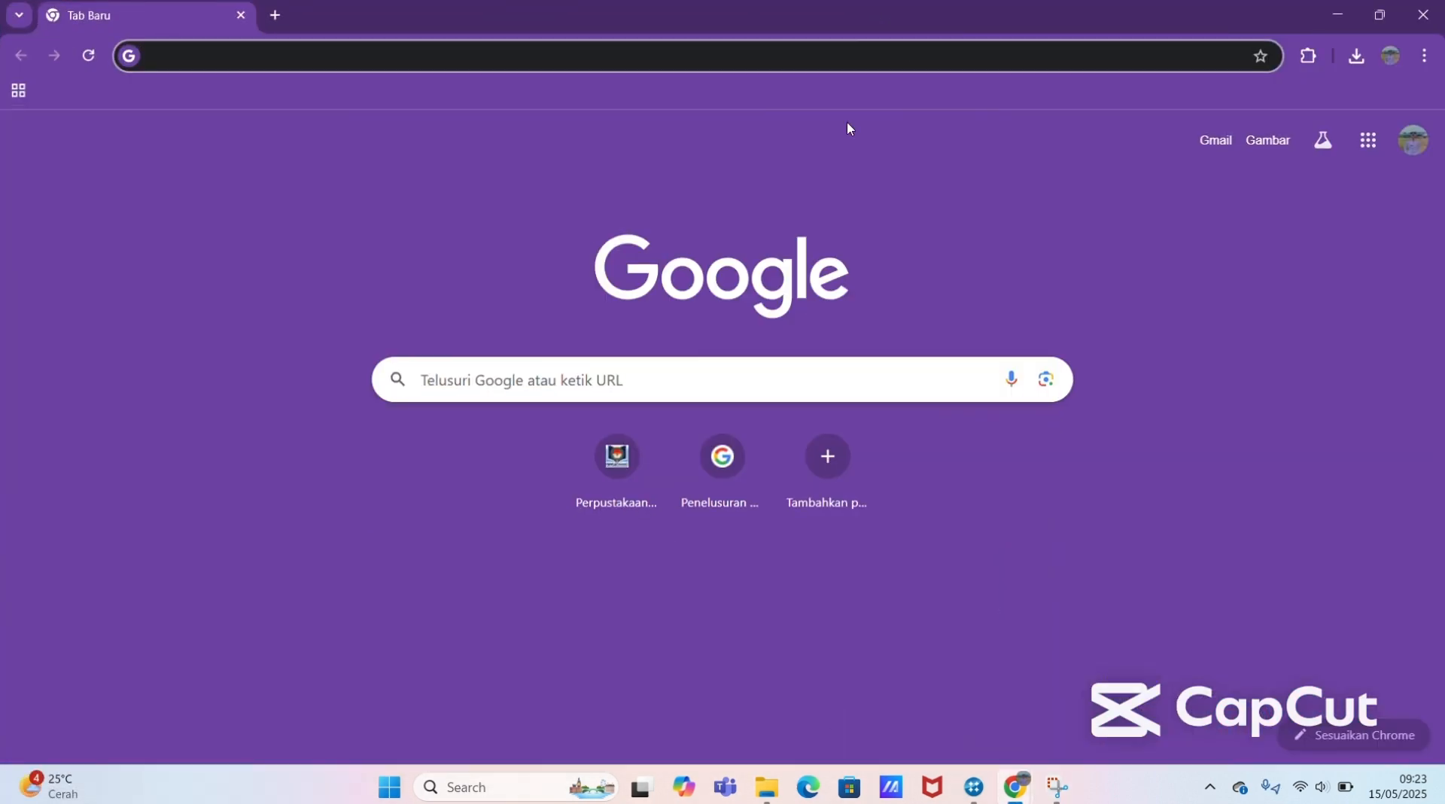
Step: Search Google for "kenapa inflasi di kabupaten gorontalo tinggi"
{"action": "left_click", "coordinate": [633, 382]}
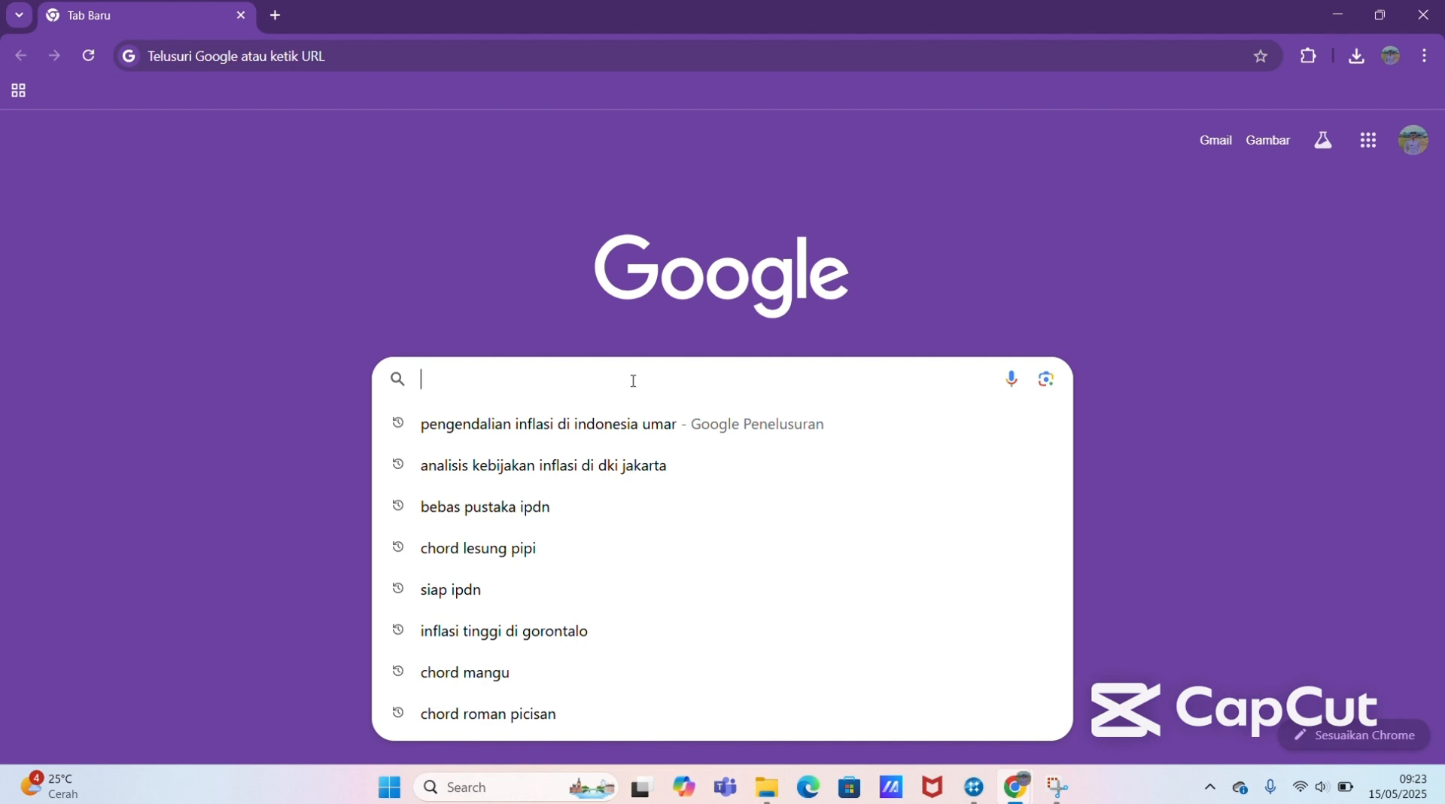
{"action": "type", "text": "kenapa inf"}
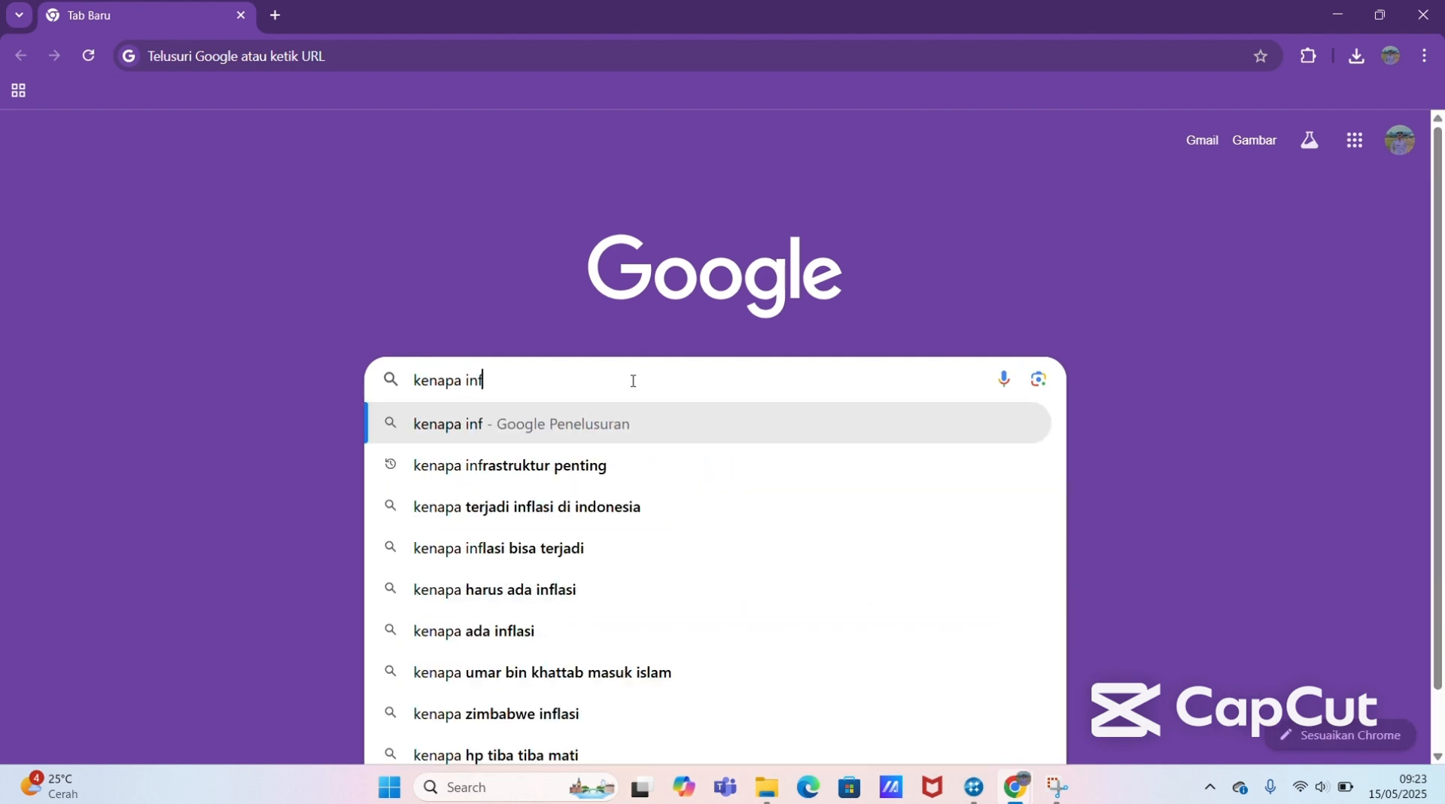
{"action": "type", "text": "lasi di kab"}
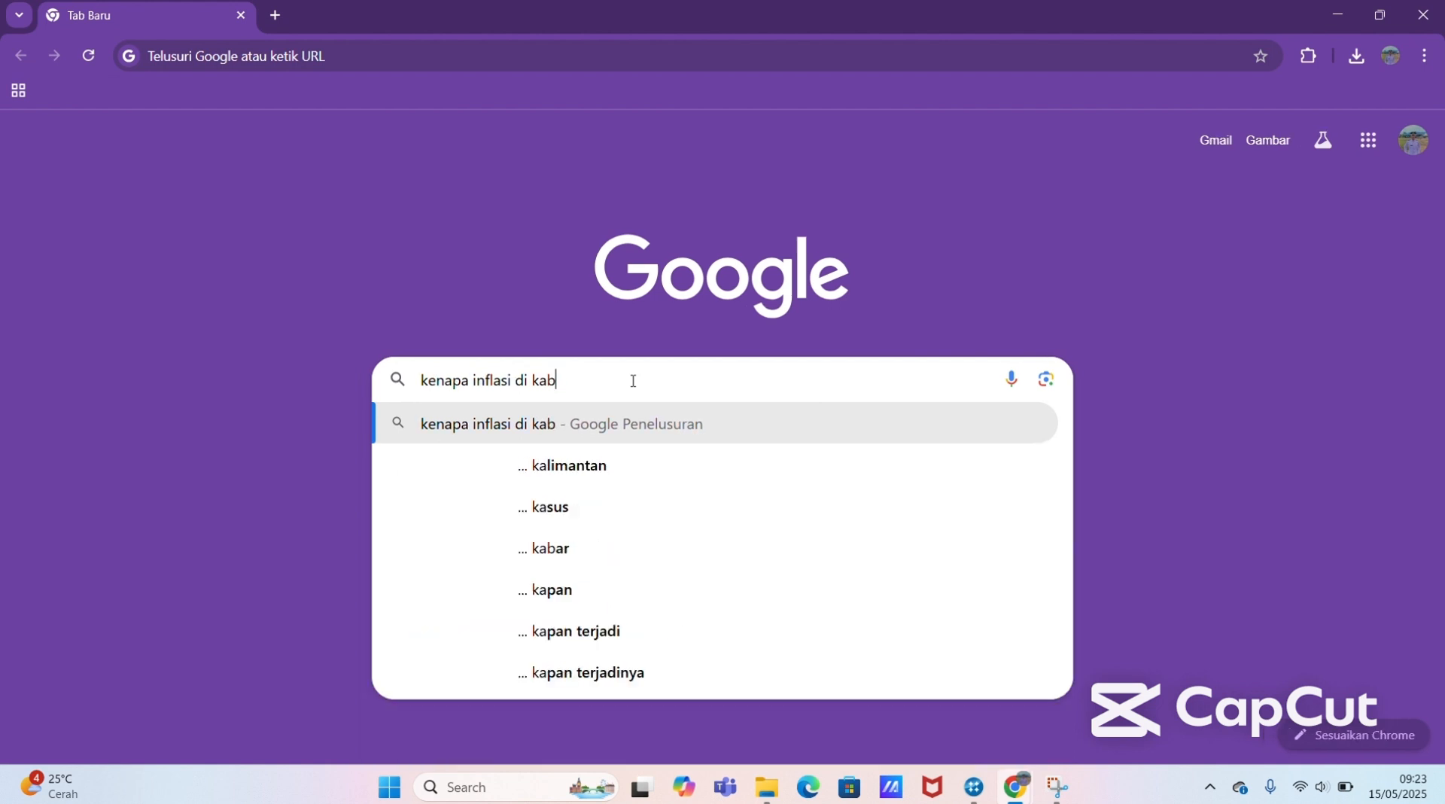
{"action": "type", "text": "upaten g"}
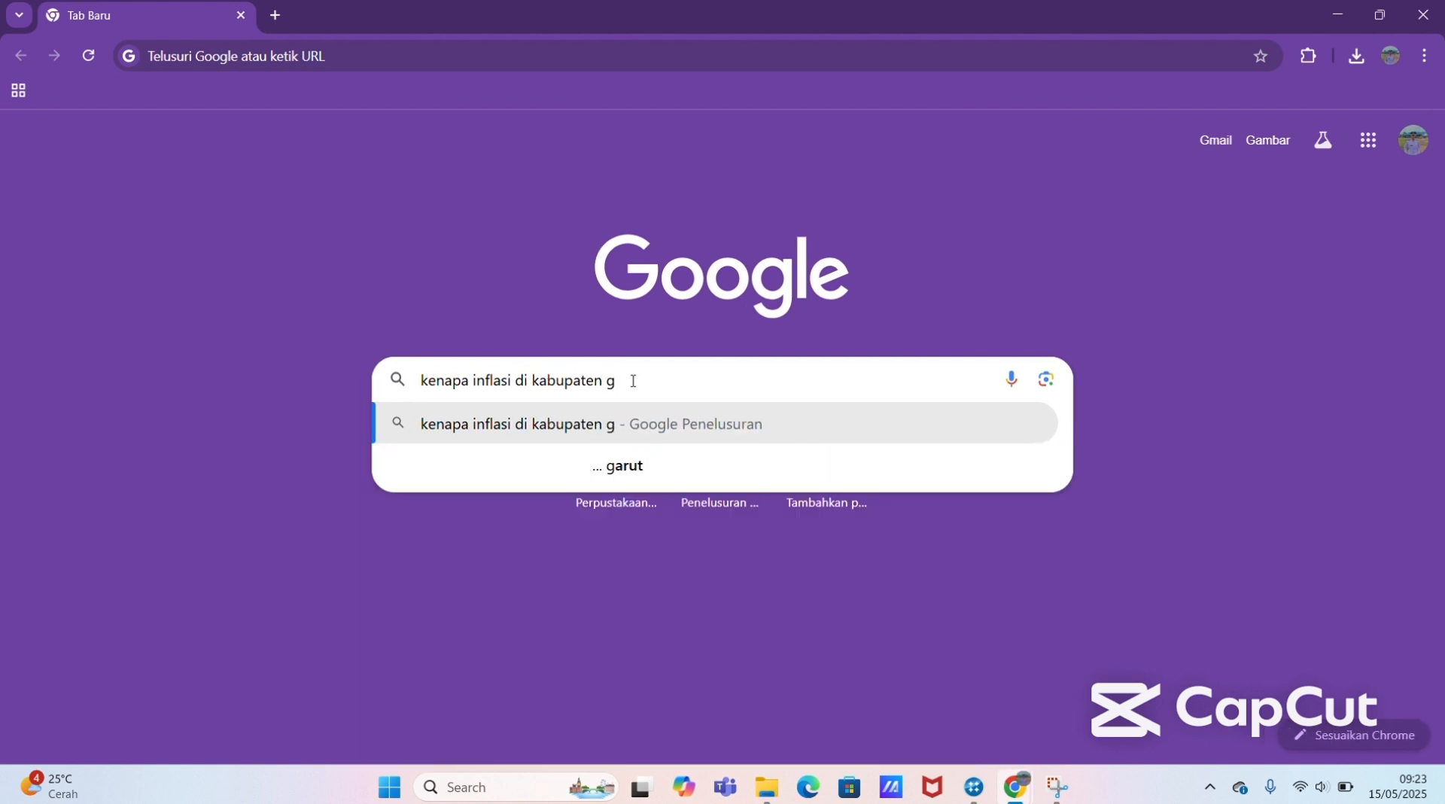
{"action": "type", "text": "orontalo"}
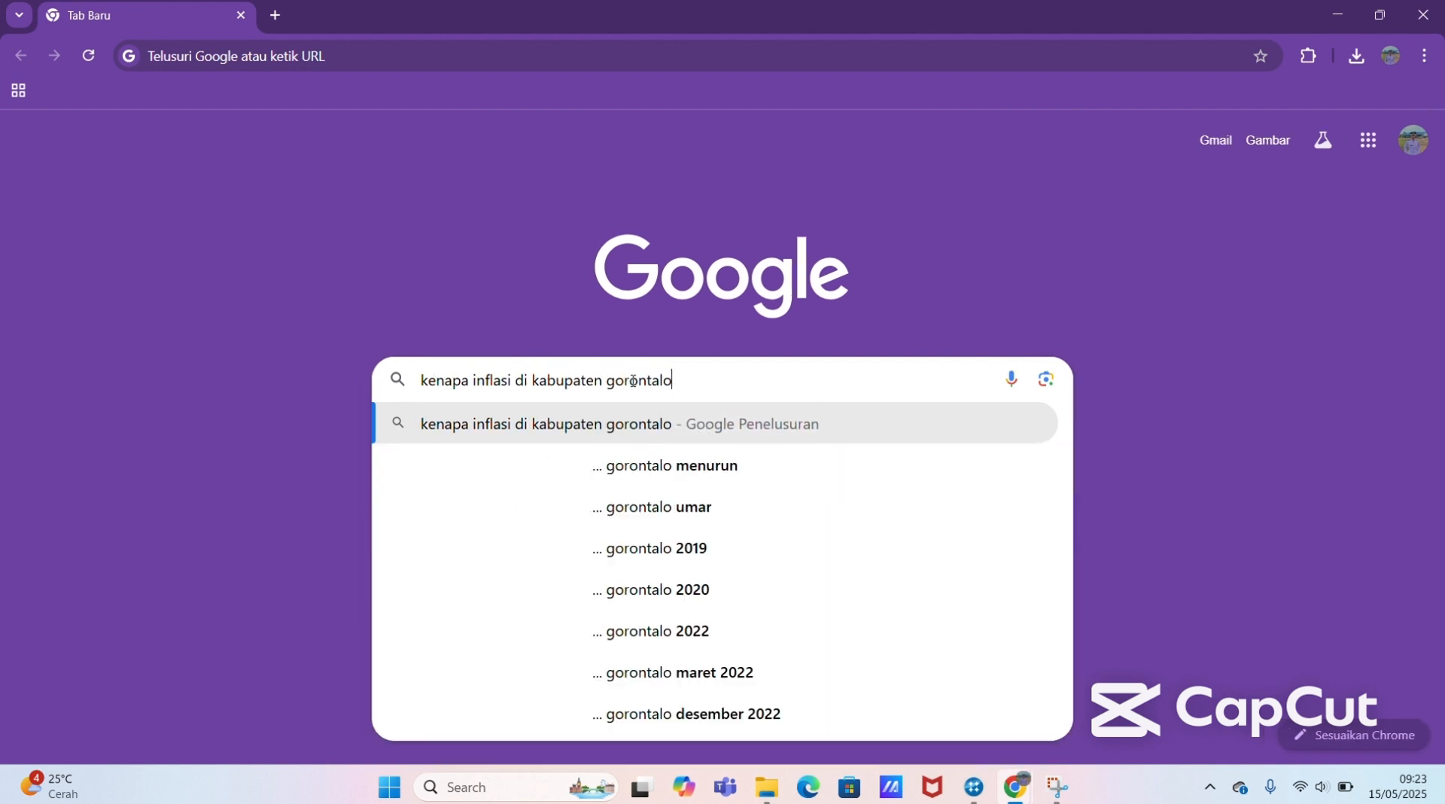
{"action": "type", "text": " tinggi"}
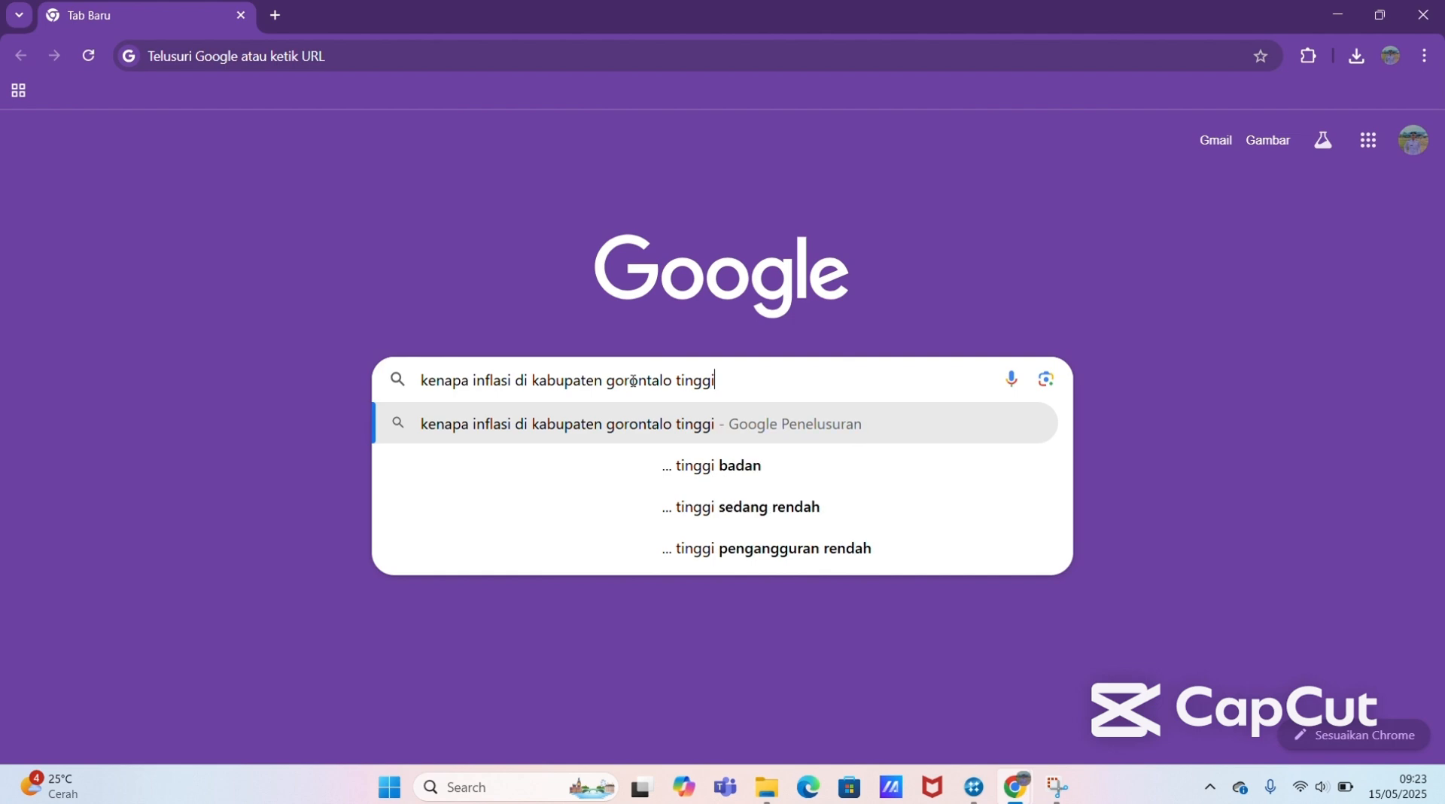
{"action": "key", "text": "Return"}
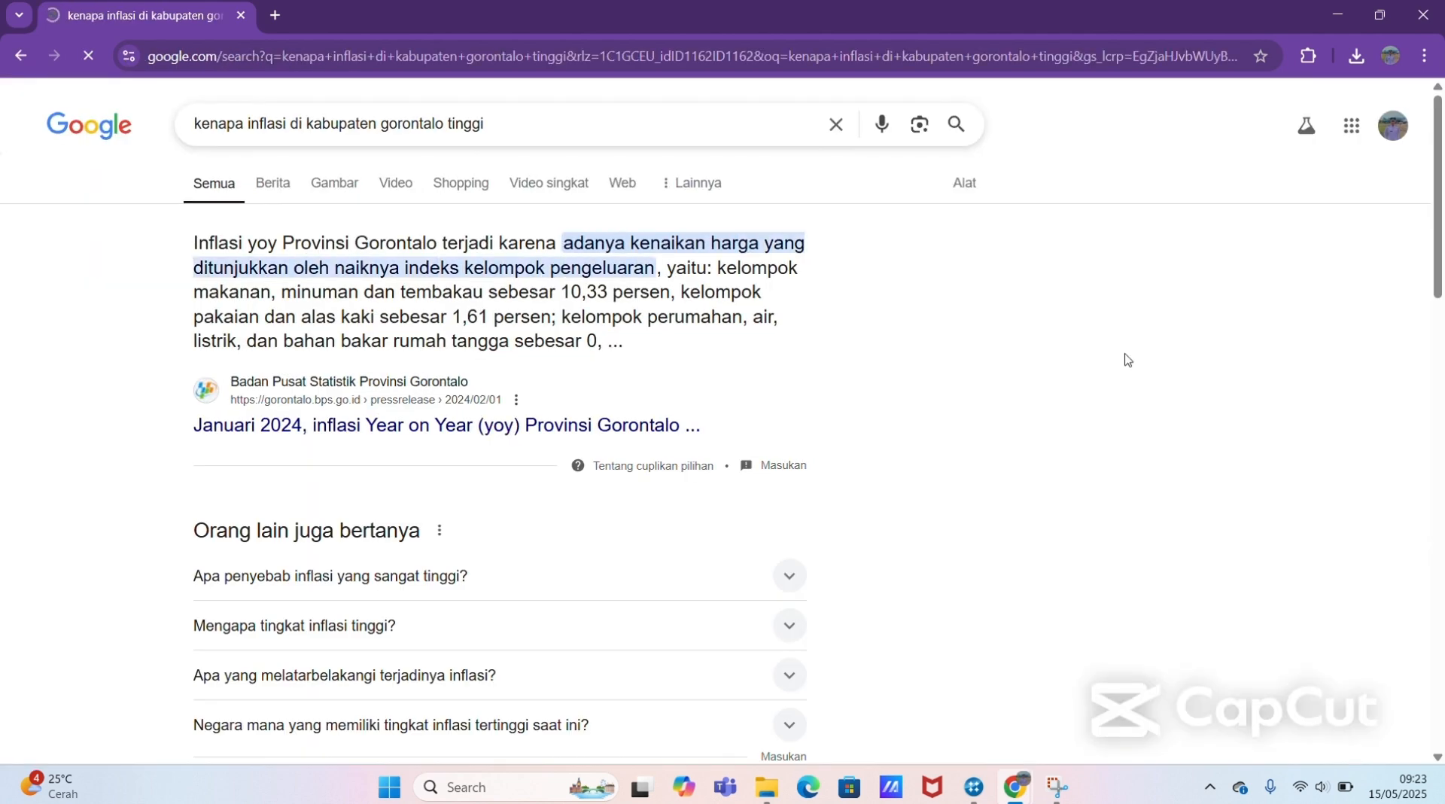
Step: Open the Berita Gorontalo article "Kenapa Inflasi Gorontalo Tinggi di 2024? Sini Merapat Biar Paham" from the results and dismiss the translation popup
{"action": "left_click_drag", "start_coordinate": [1441, 230], "coordinate": [1442, 429]}
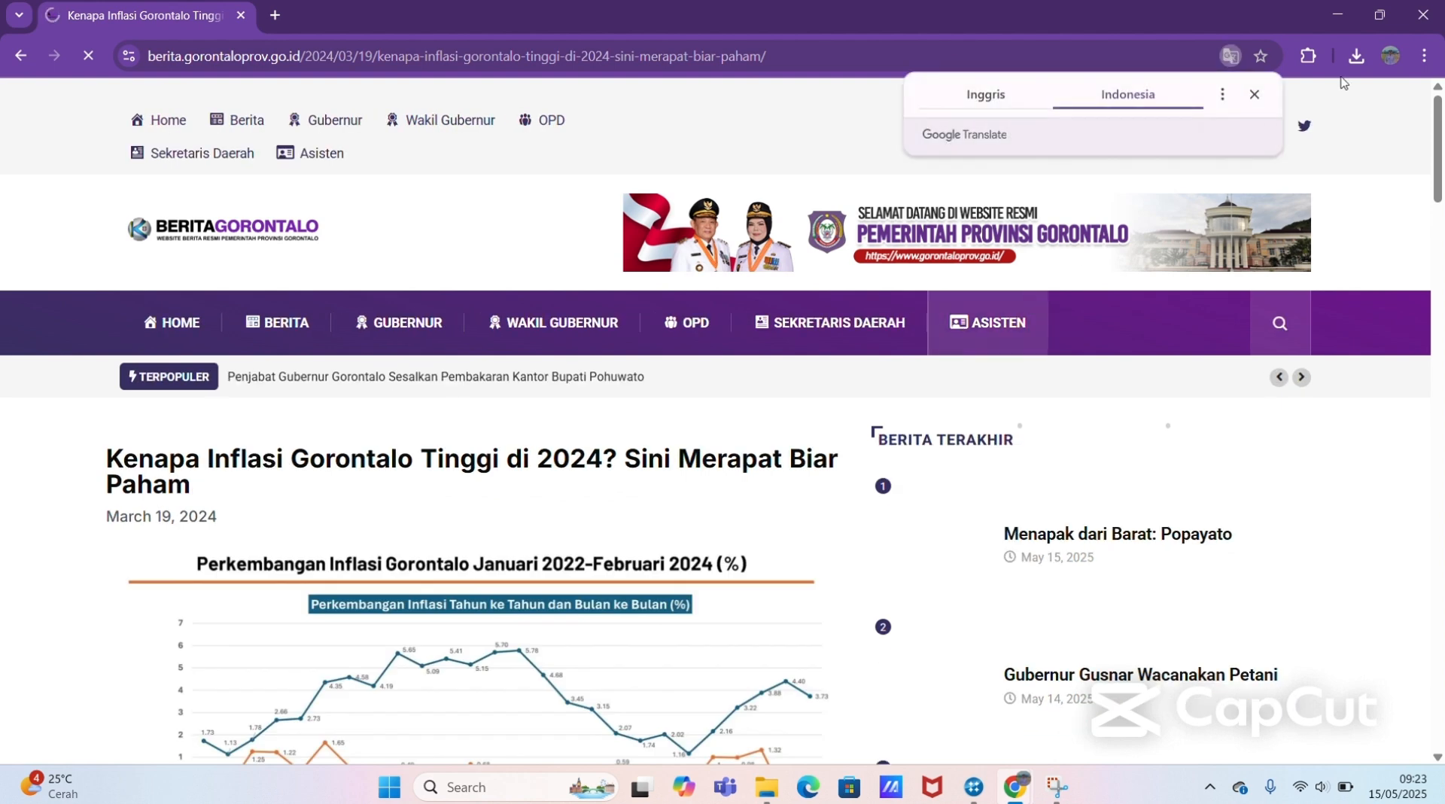
{"action": "left_click", "coordinate": [1253, 95]}
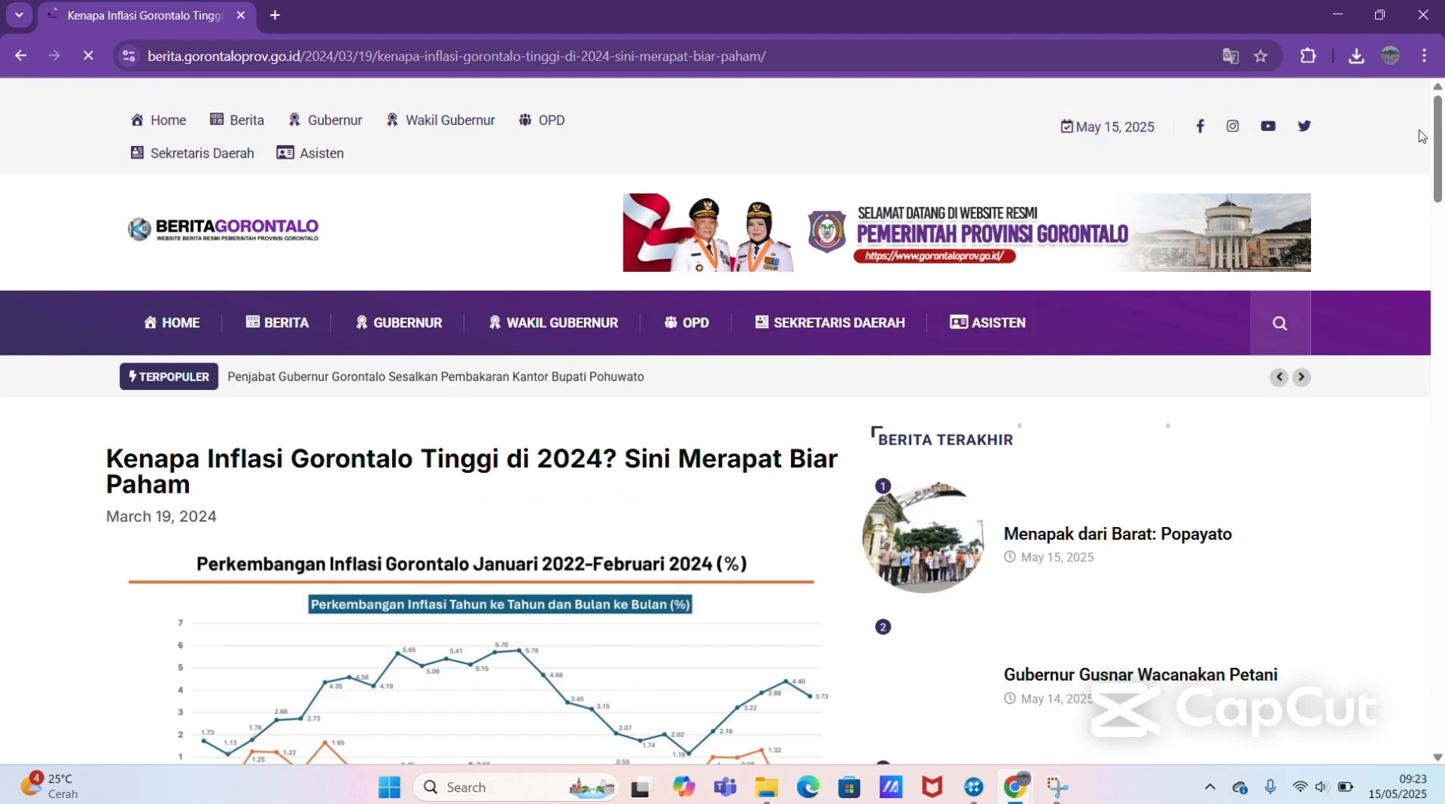
{"action": "mouse_move", "coordinate": [1434, 145]}
{"action": "left_mouse_down"}
{"action": "mouse_move", "coordinate": [1434, 216]}
{"action": "mouse_move", "coordinate": [1434, 143]}
{"action": "left_mouse_up"}
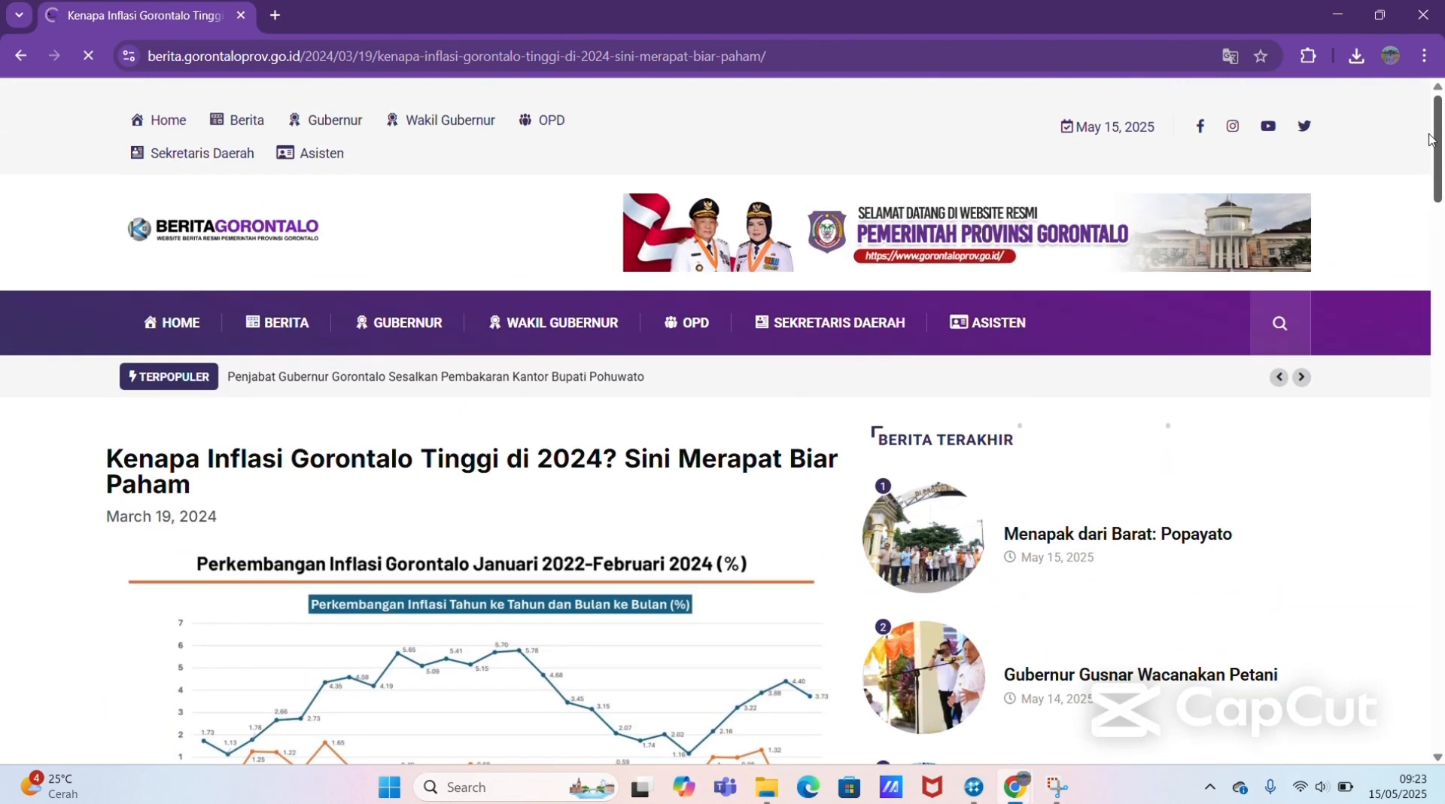
Step: Capture the article with the NCapture extension as Web Page as PDF and open the capture progress page
{"action": "left_click", "coordinate": [1307, 57]}
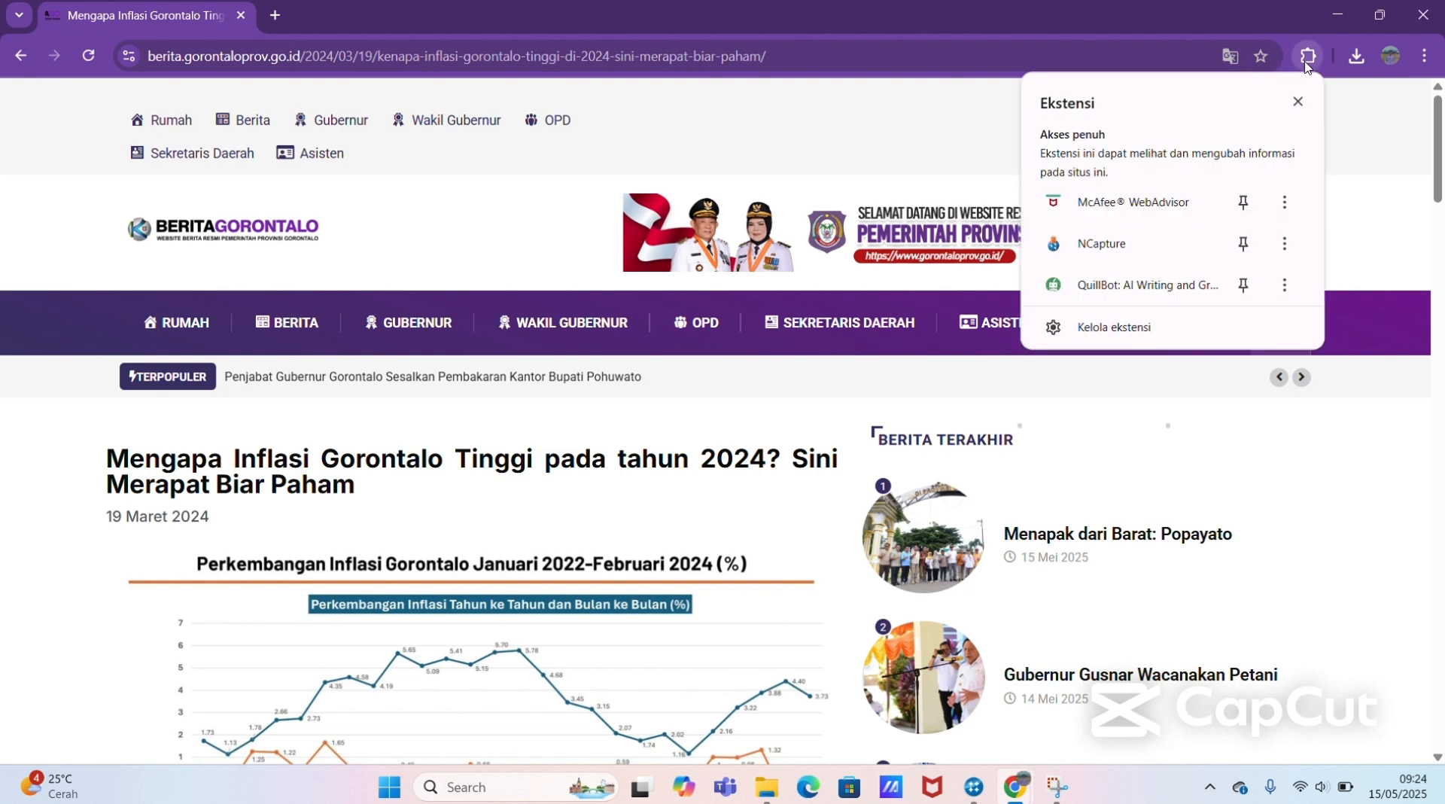
{"action": "left_click", "coordinate": [1104, 246]}
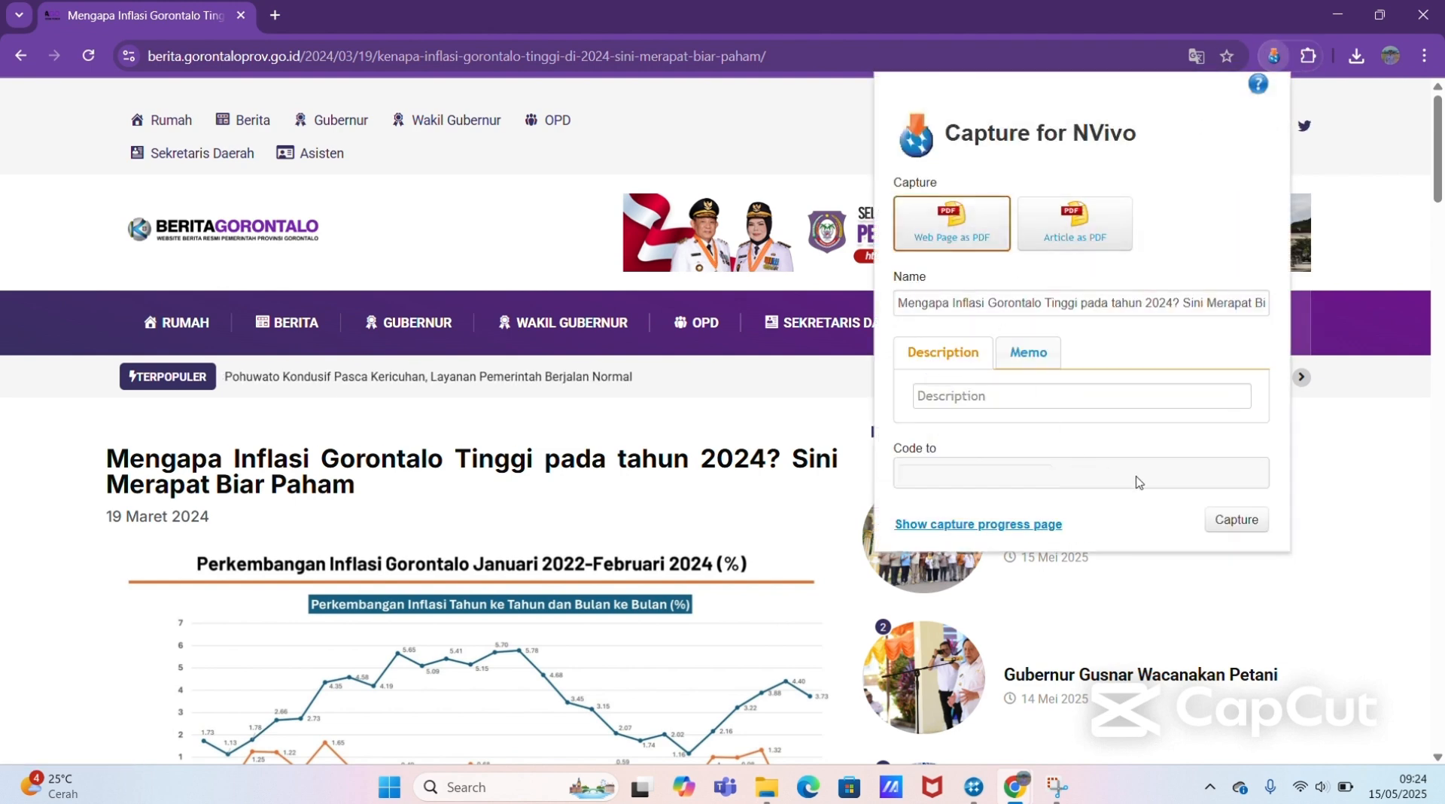
{"action": "left_click", "coordinate": [1236, 519]}
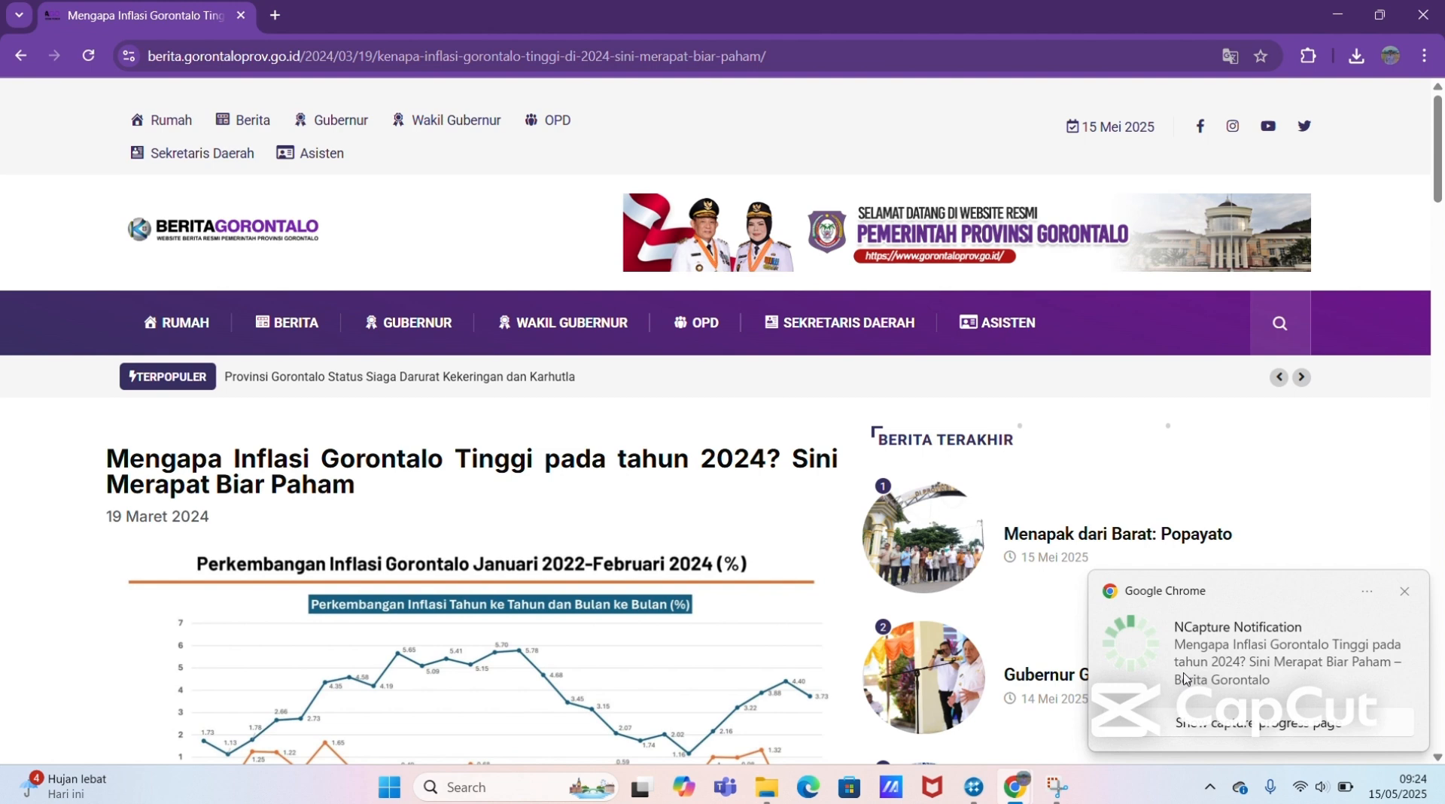
{"action": "left_click", "coordinate": [1201, 725]}
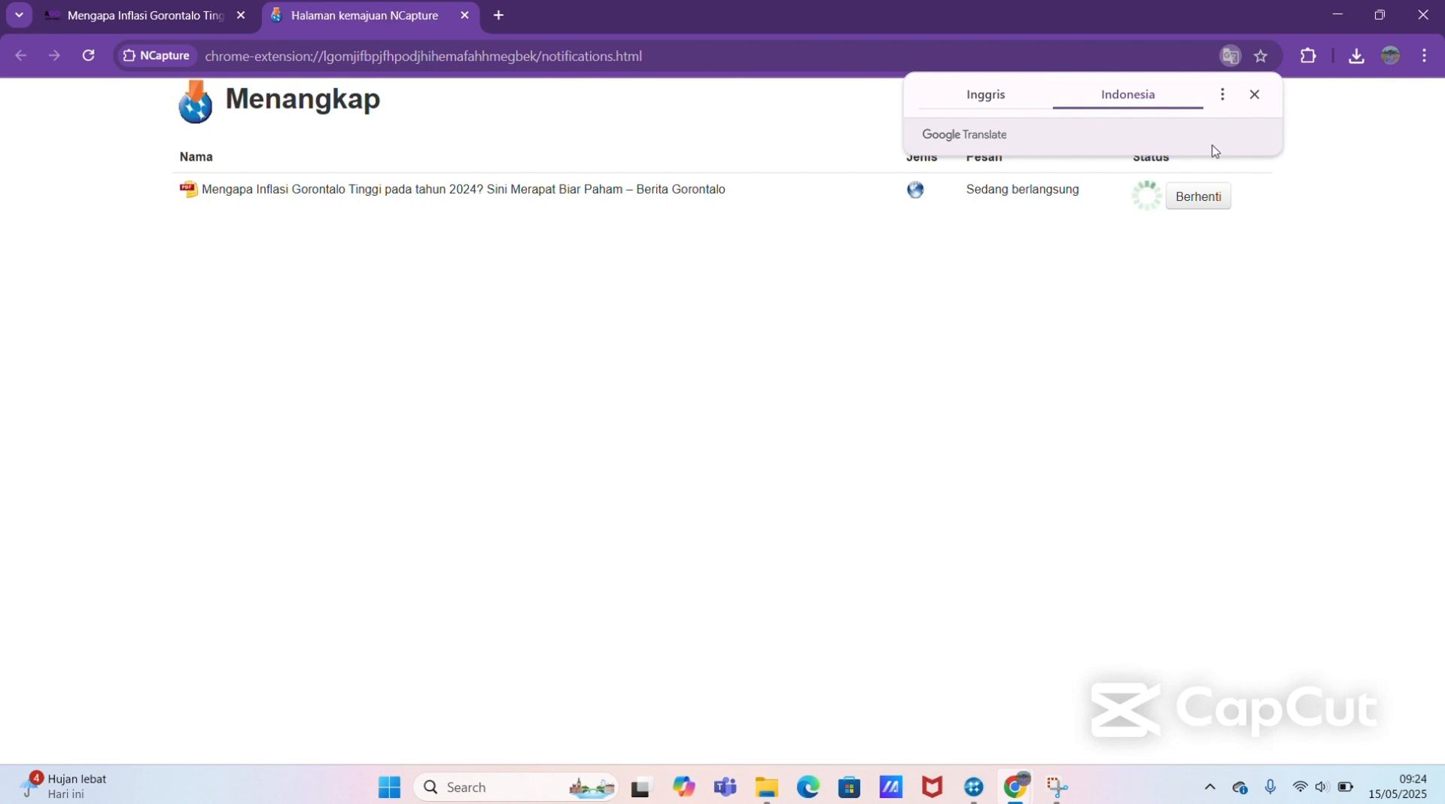
{"action": "left_click", "coordinate": [1252, 102]}
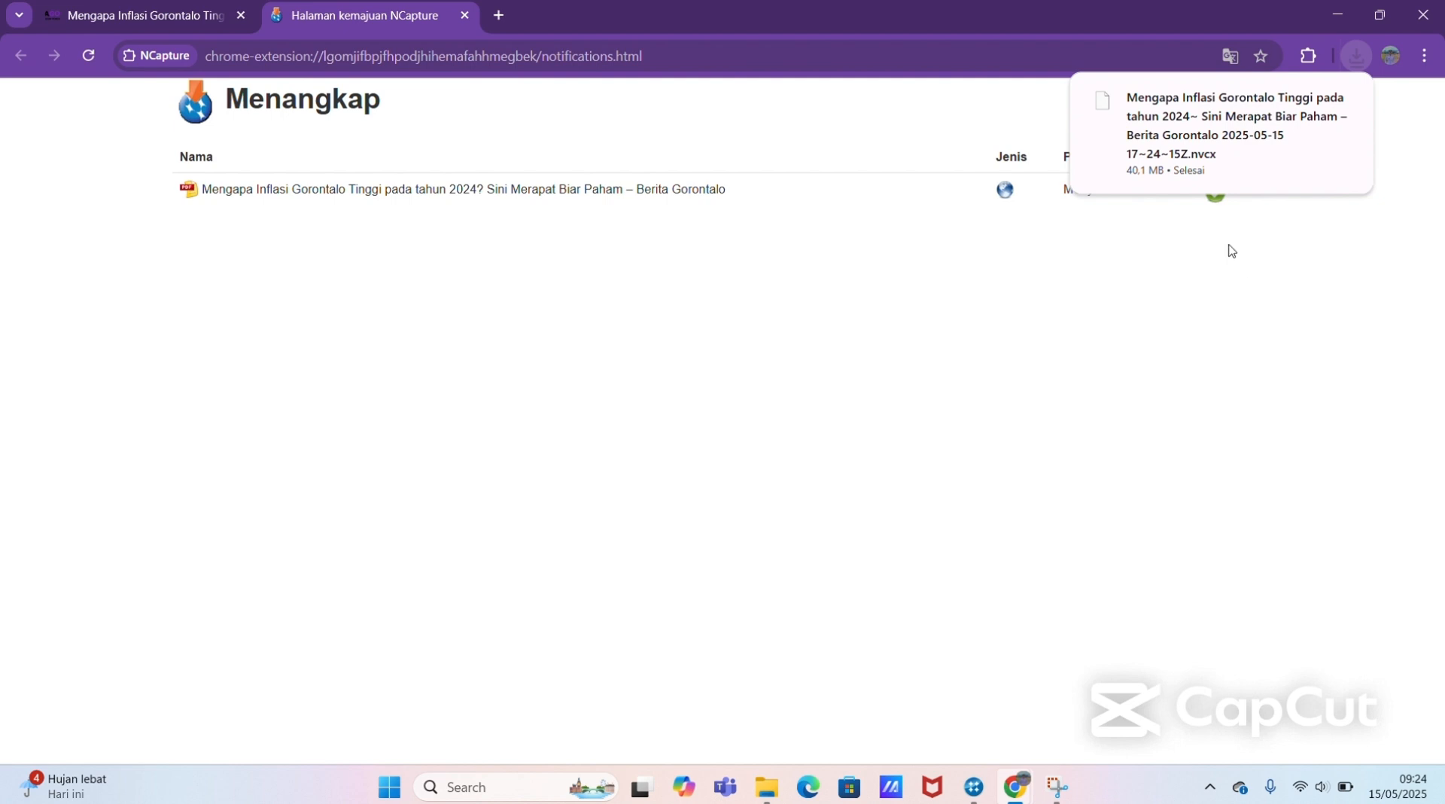
Step: Switch to NVivo and import all NCapture captures not previously imported from the Downloads folder into the Berita Online folder
{"action": "mouse_move", "coordinate": [978, 785]}
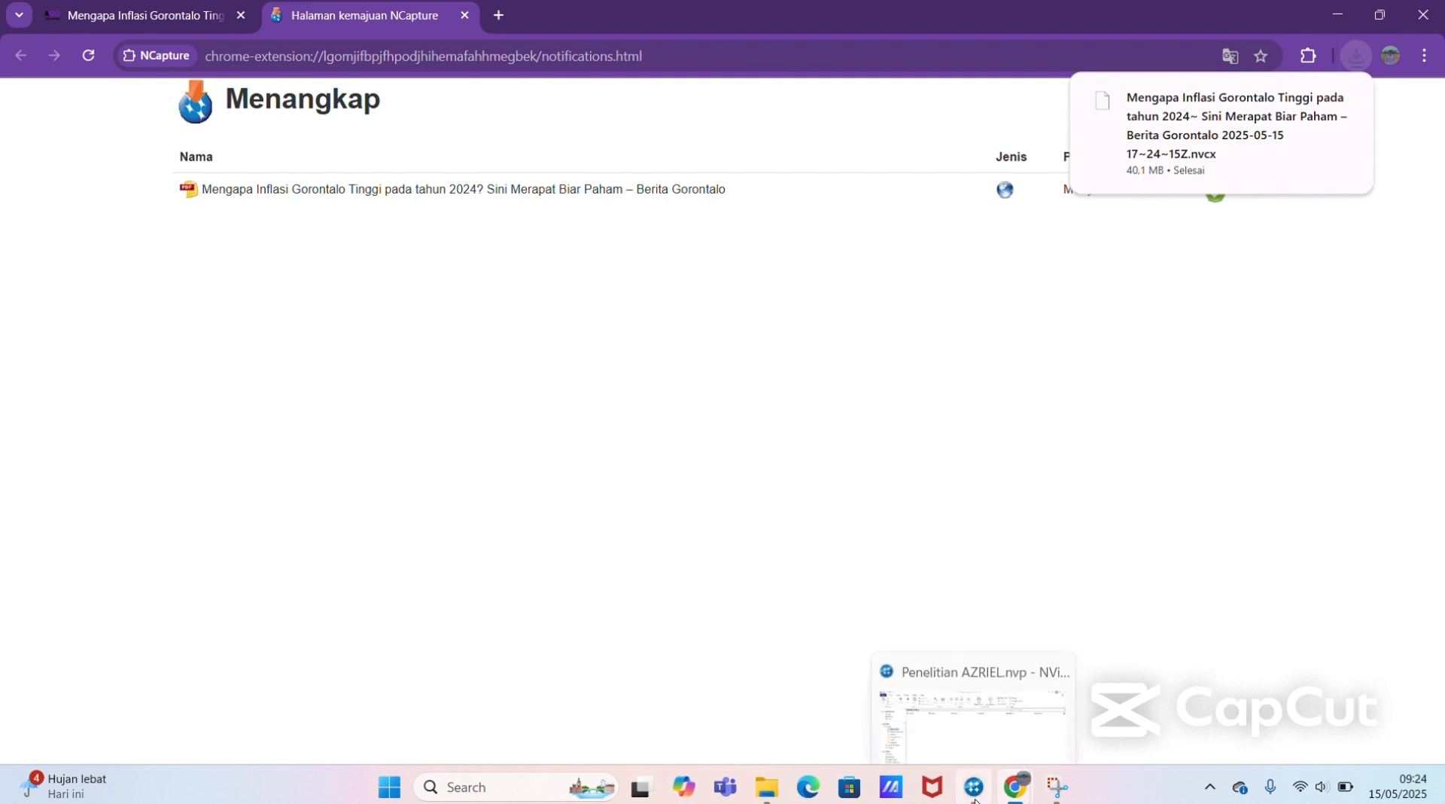
{"action": "left_click", "coordinate": [957, 729]}
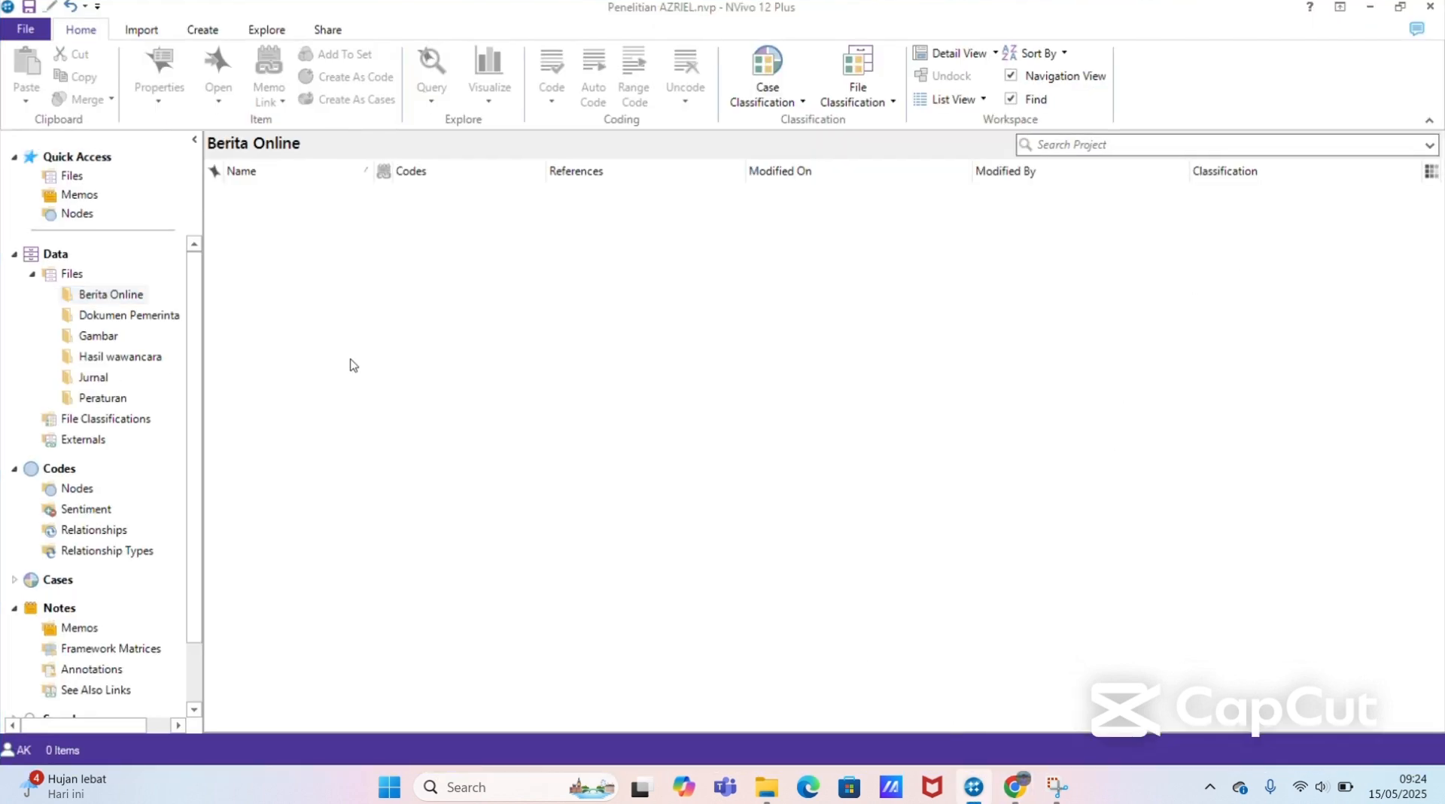
{"action": "left_click", "coordinate": [126, 298]}
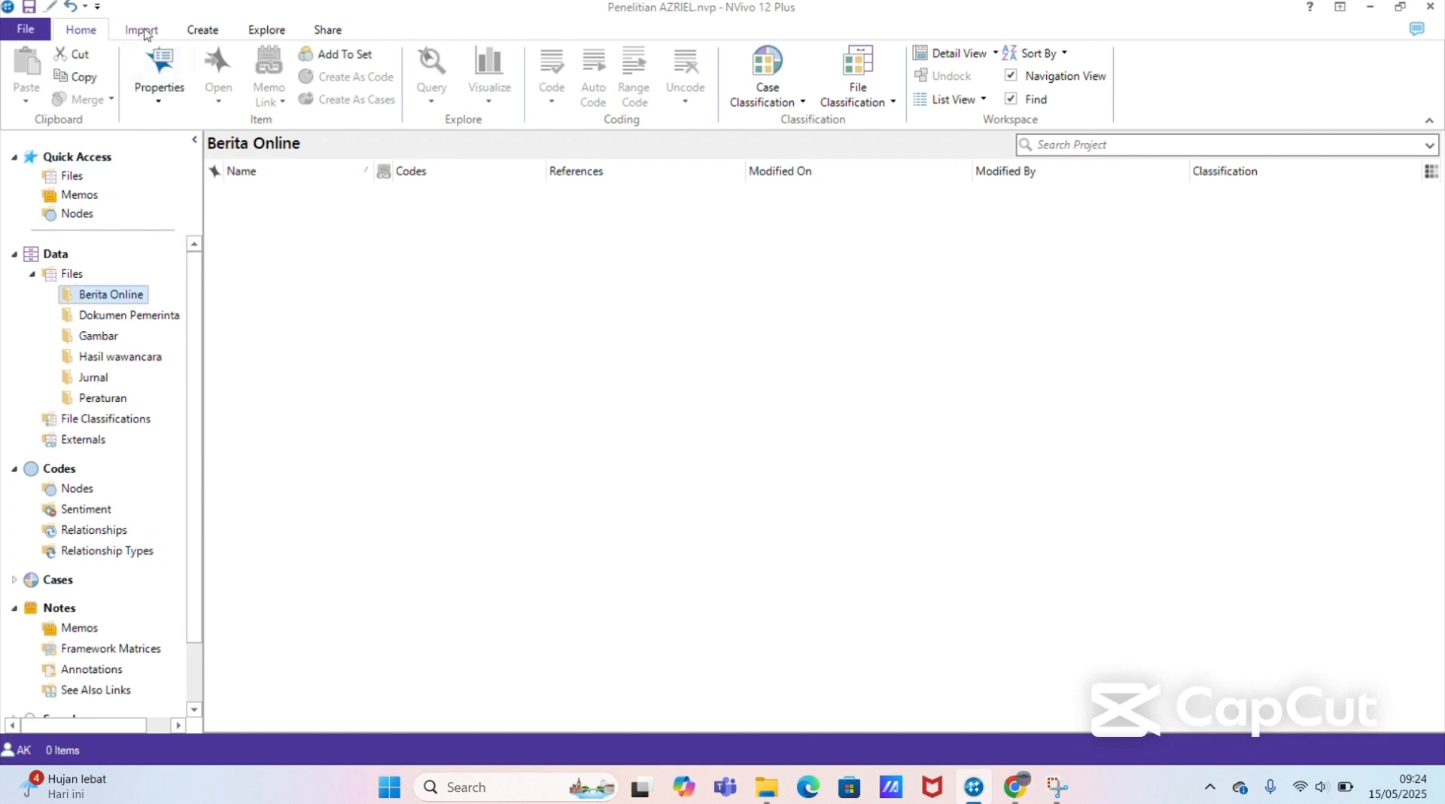
{"action": "left_click", "coordinate": [144, 32]}
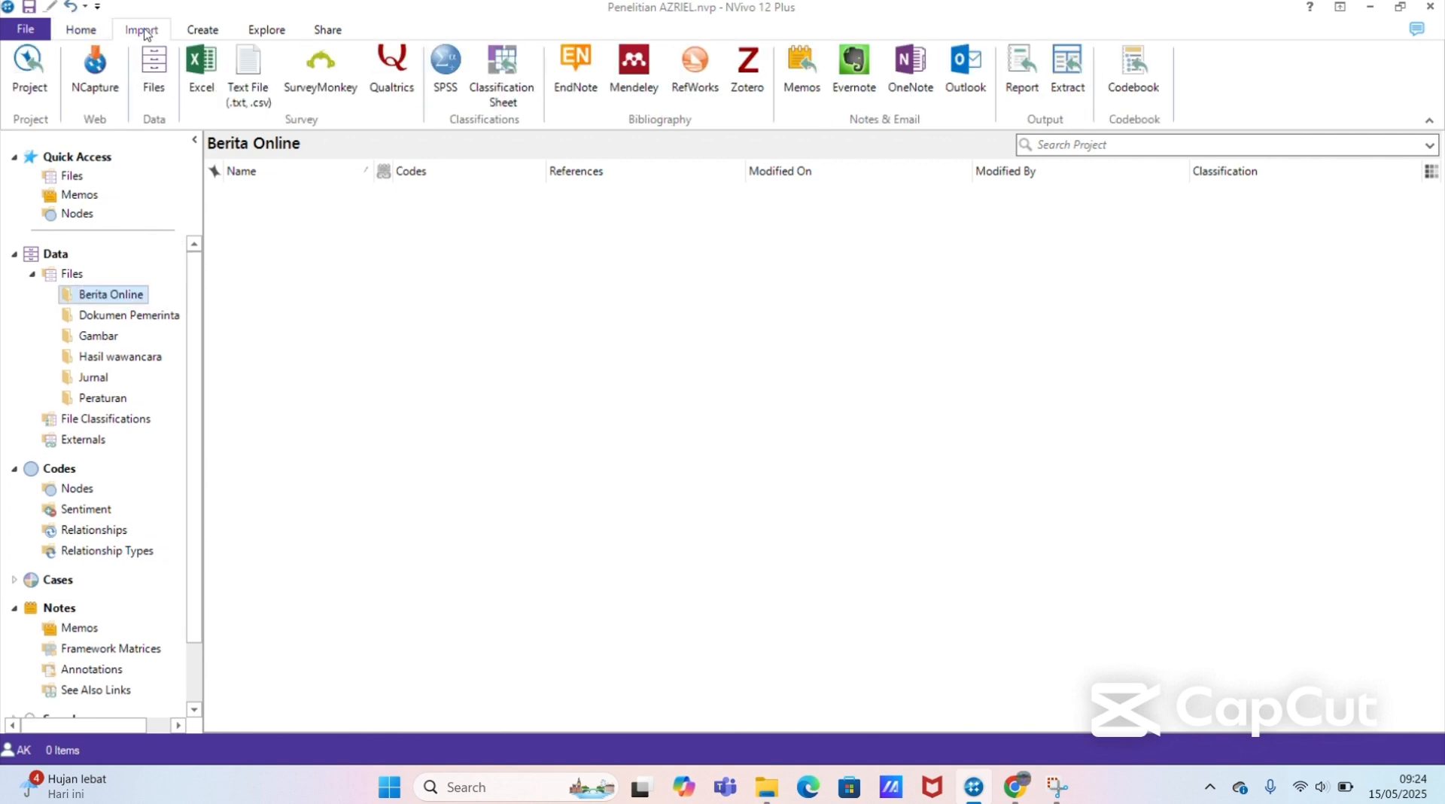
{"action": "left_click", "coordinate": [96, 92]}
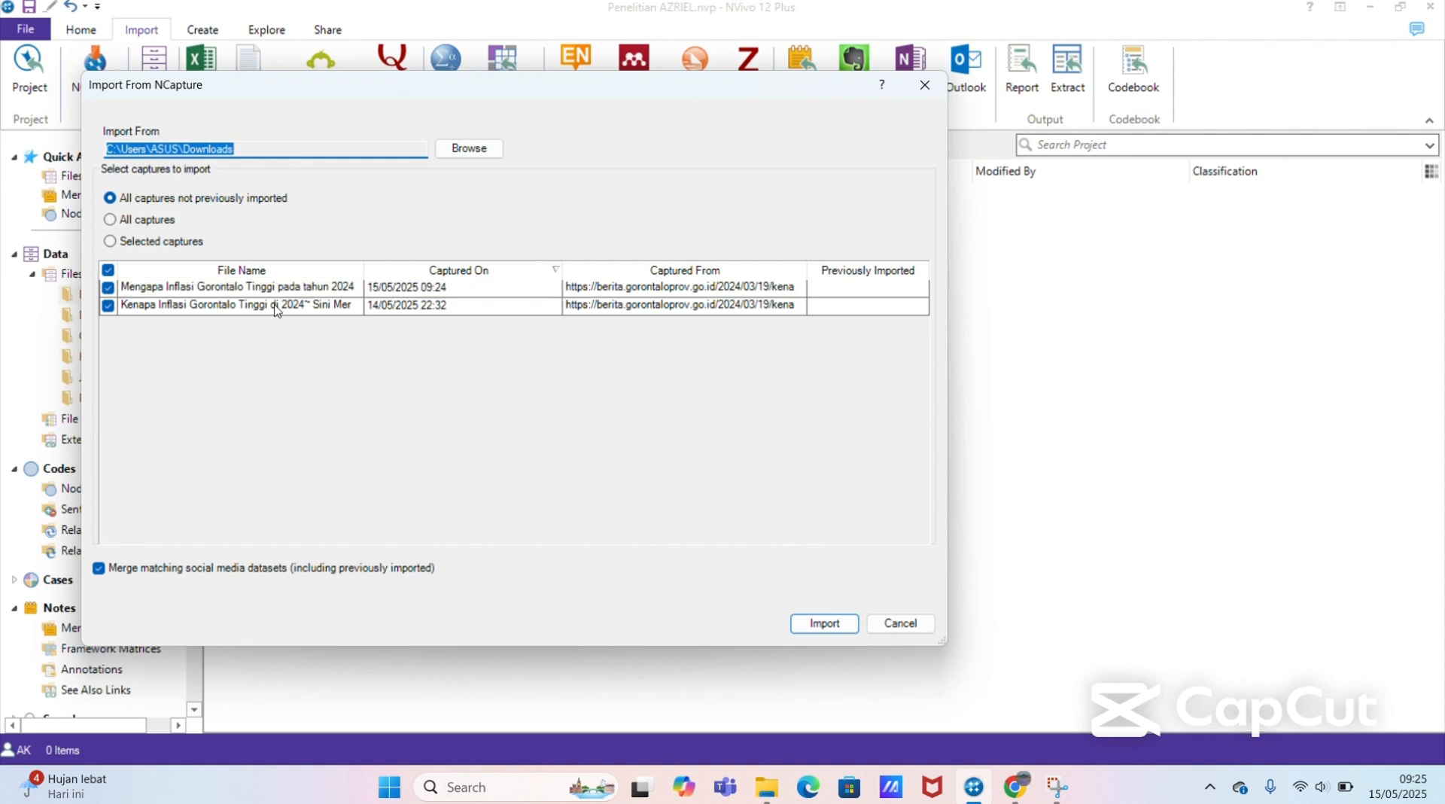
{"action": "left_click", "coordinate": [312, 290]}
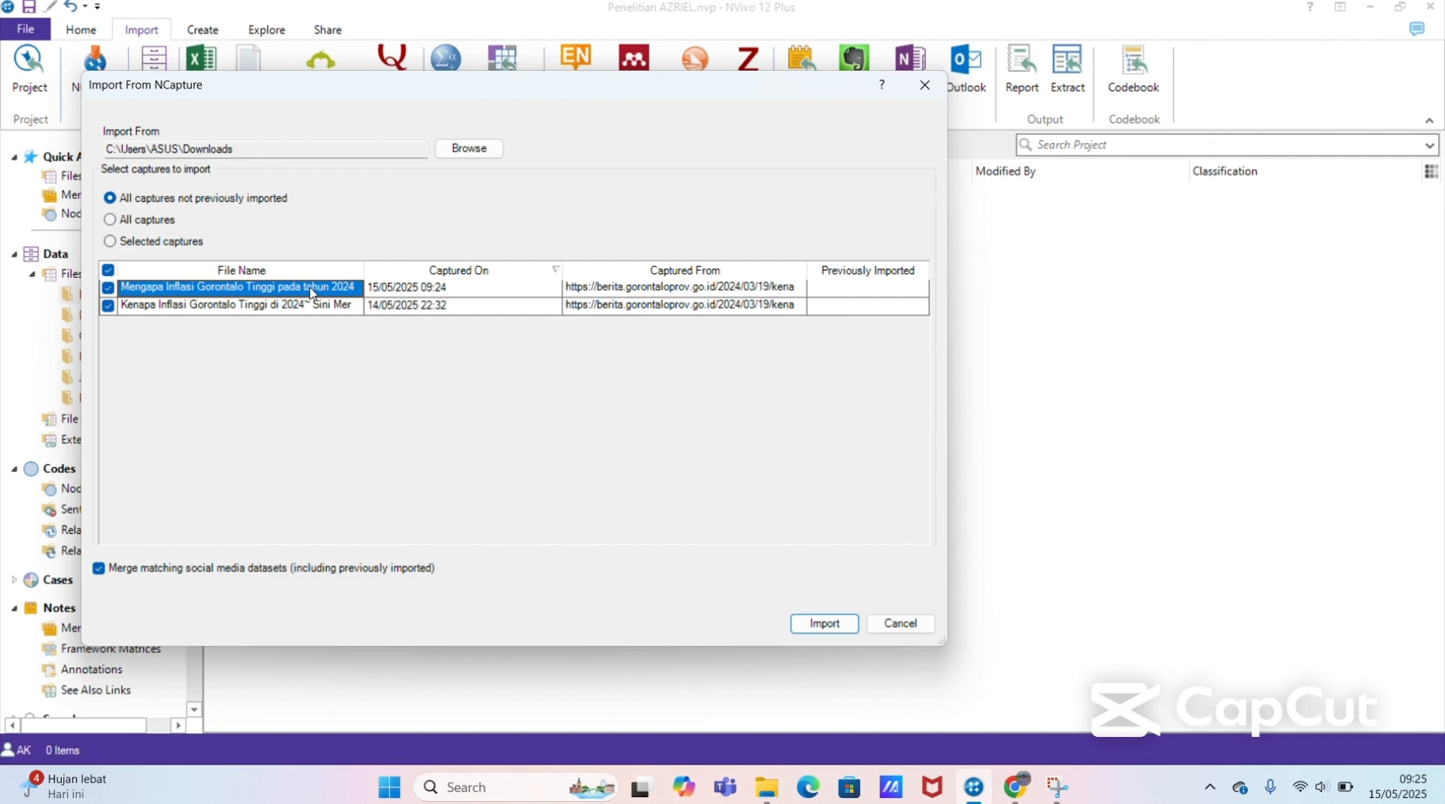
{"action": "left_click", "coordinate": [318, 307]}
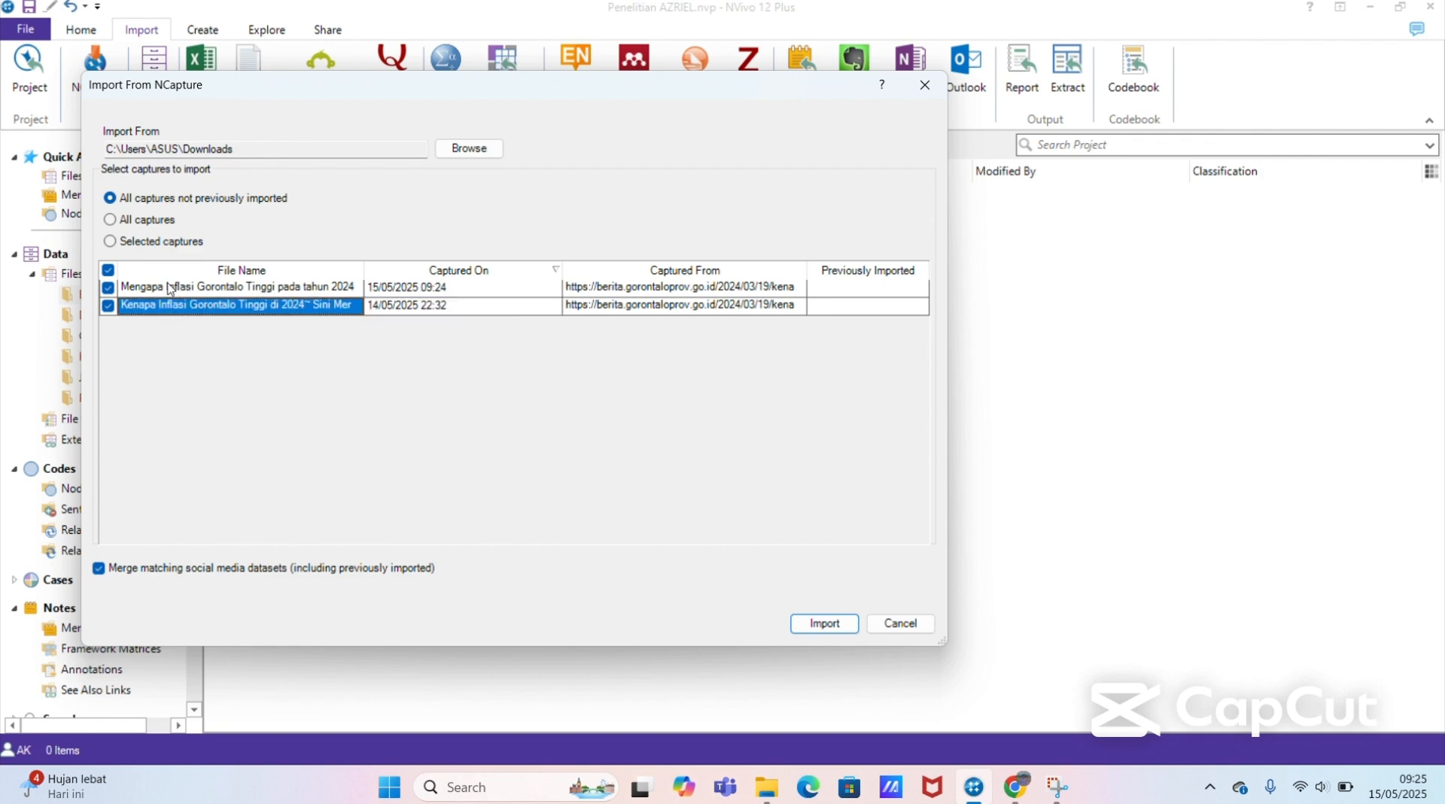
{"action": "left_click", "coordinate": [811, 626]}
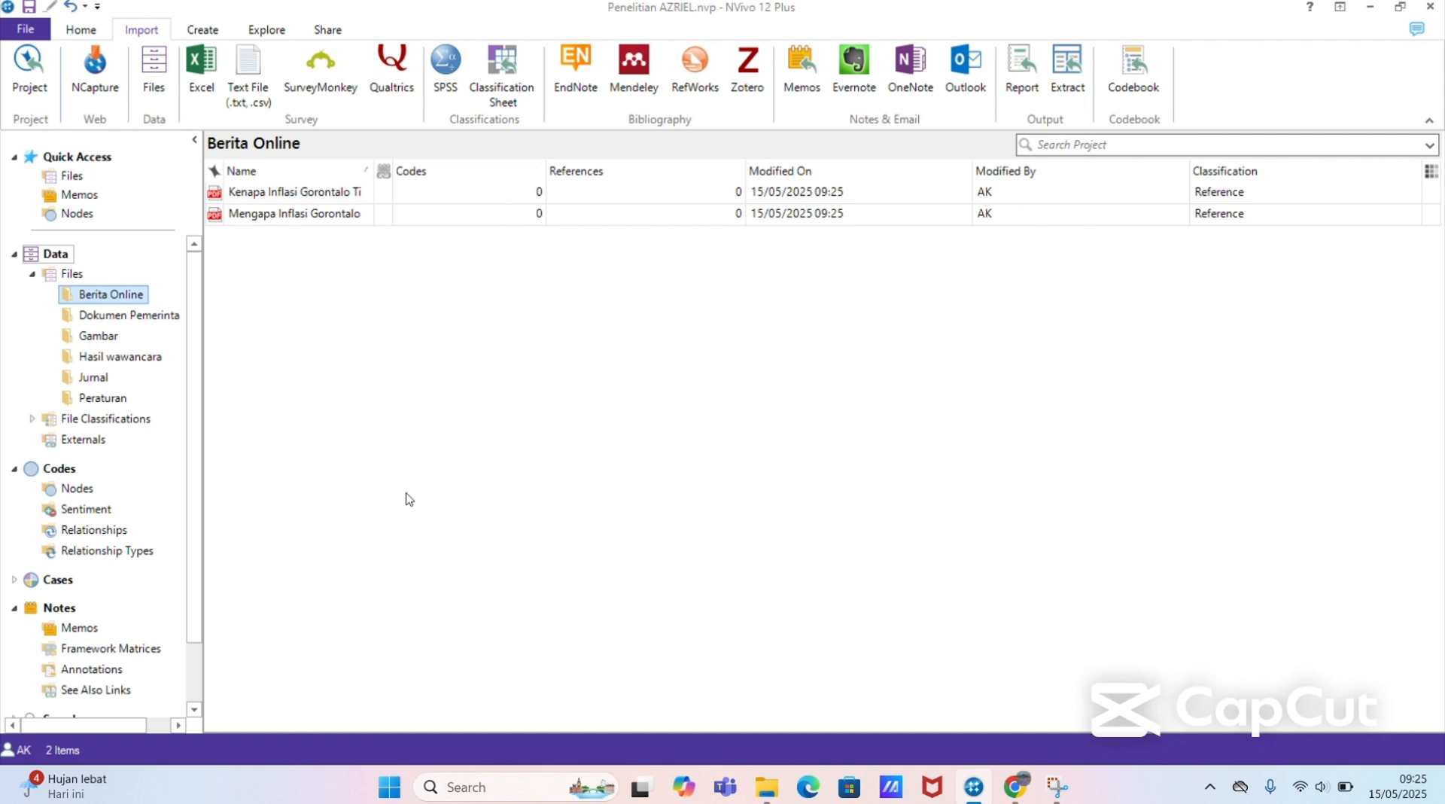
Step: Open the imported "Kenapa Inflasi Gorontalo Tinggi di 2024" PDF in the Berita Online folder, look through it and close it
{"action": "left_click", "coordinate": [134, 359]}
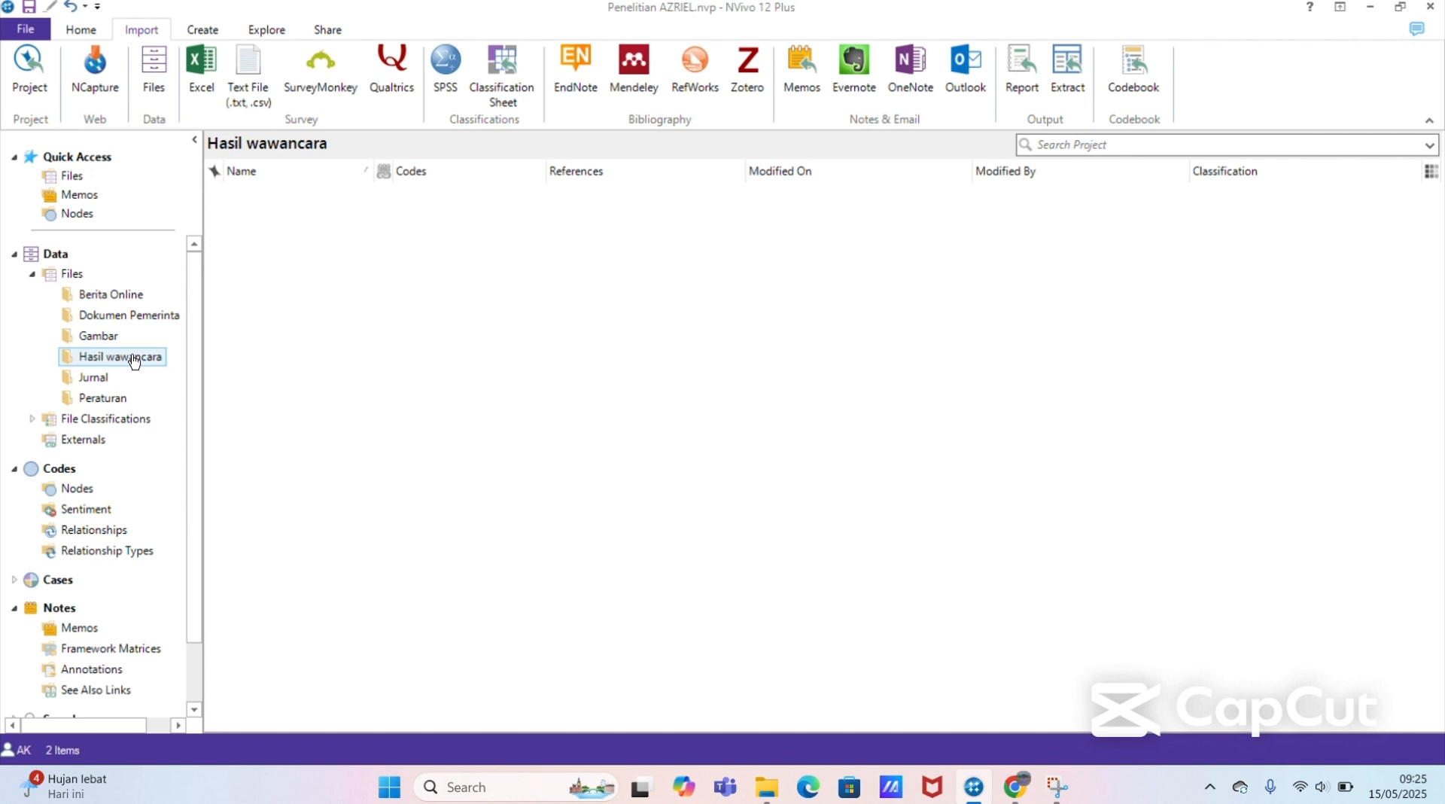
{"action": "left_click", "coordinate": [104, 379]}
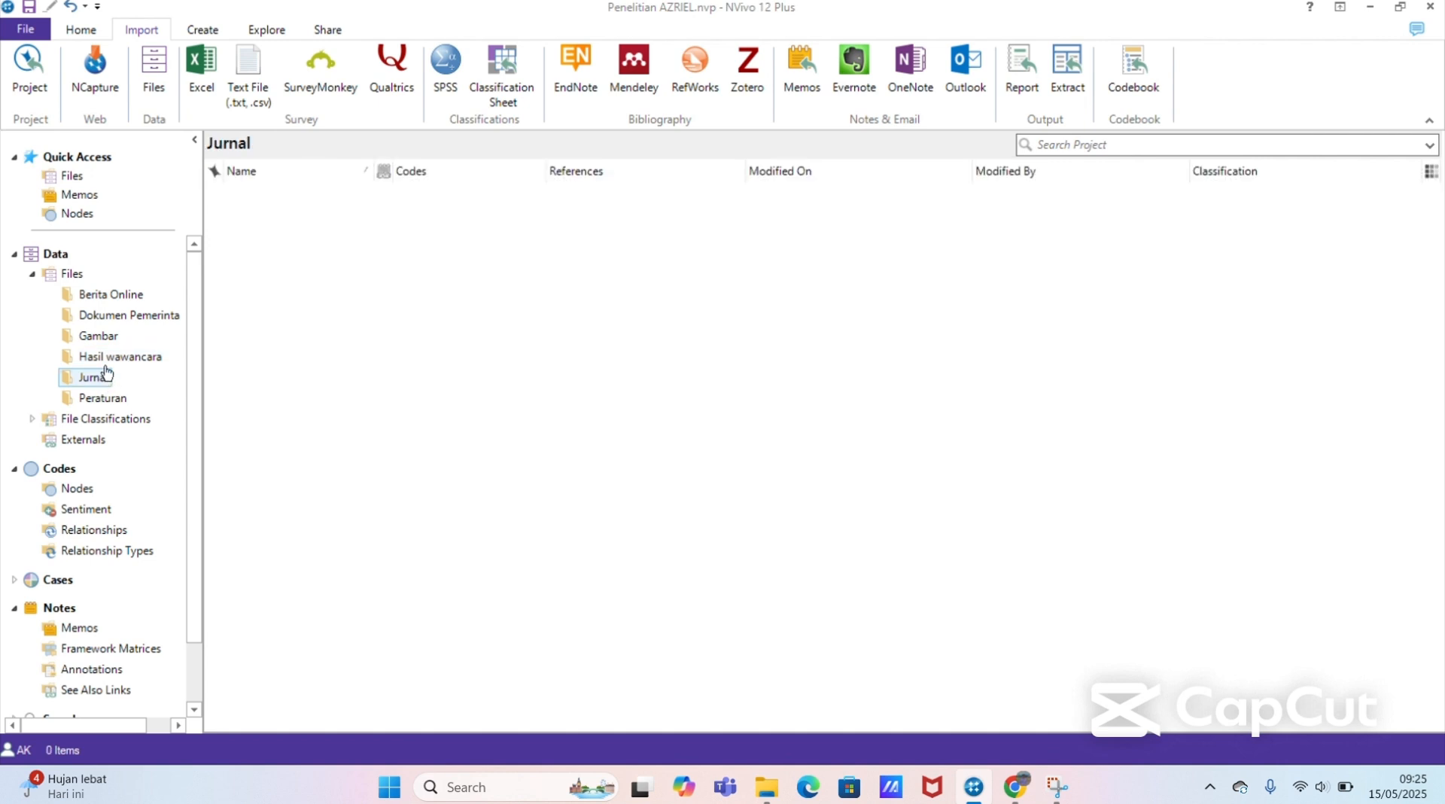
{"action": "left_click", "coordinate": [118, 297]}
{"action": "left_click", "coordinate": [362, 197]}
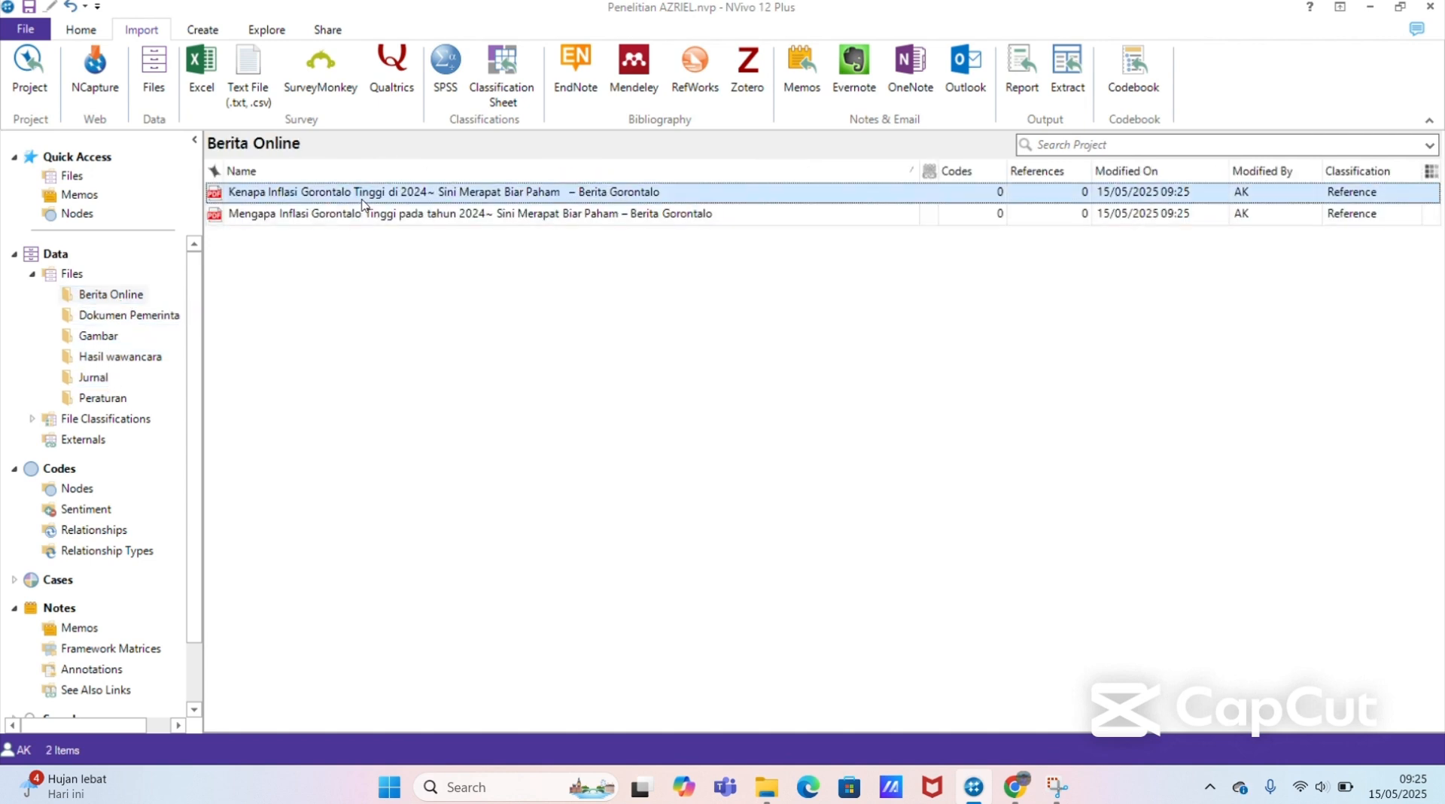
{"action": "double_click", "coordinate": [362, 194]}
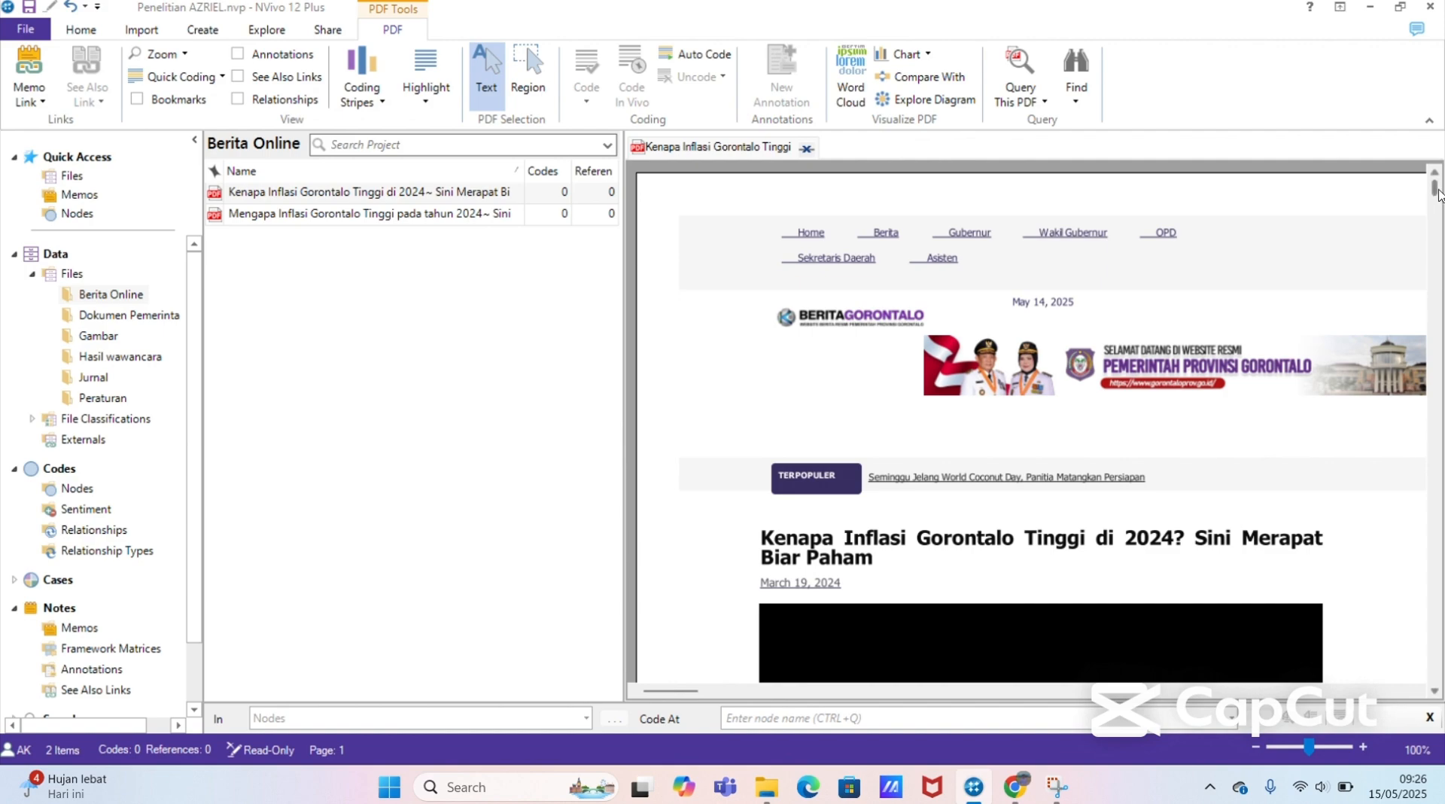
{"action": "left_click_drag", "start_coordinate": [1440, 192], "coordinate": [1418, 155]}
{"action": "left_click", "coordinate": [806, 149]}
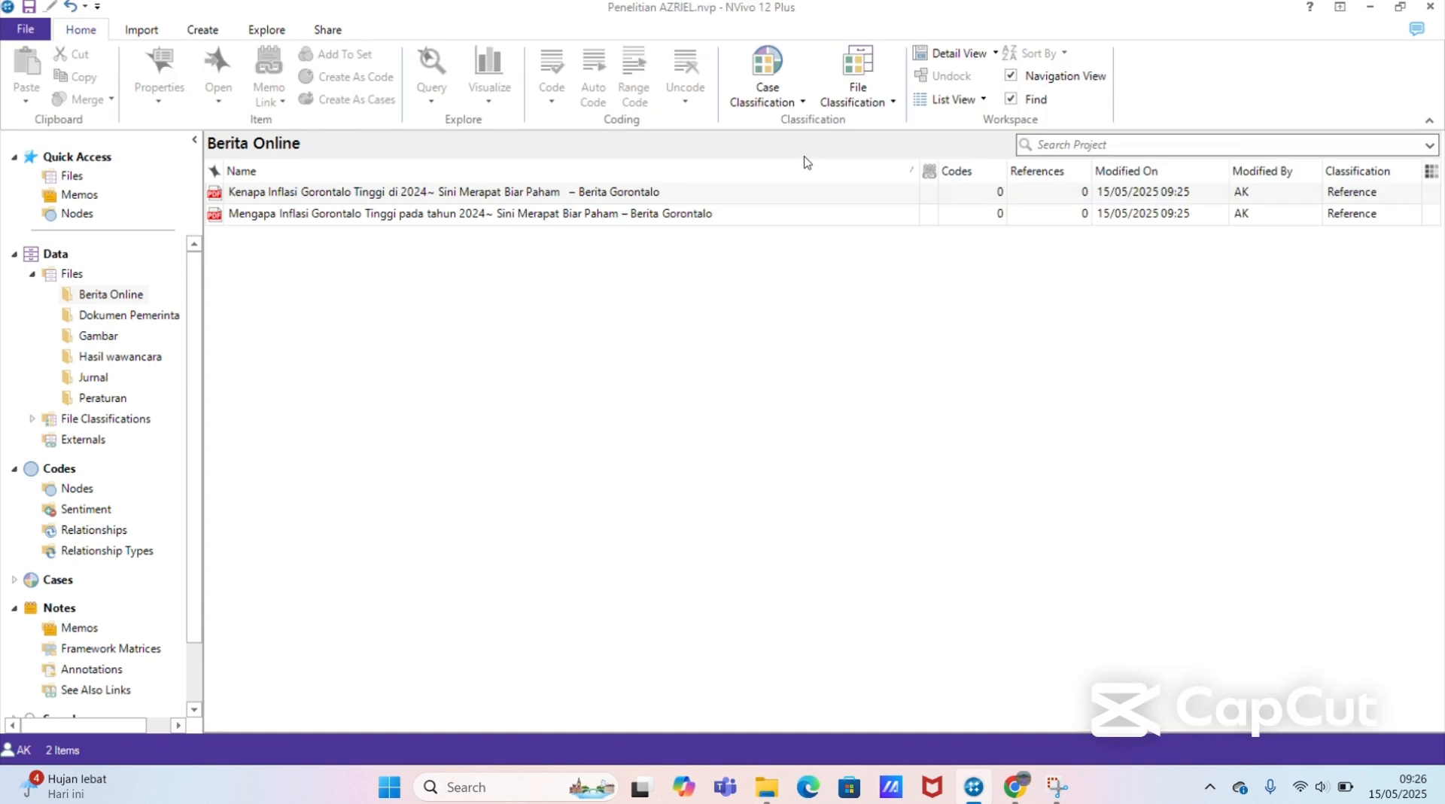
Step: Import "SK PETA JALAN PENGENDALIAN INFLASI DAERAH TAHUN 2022-2024 (1).pdf" from Documents > Data Penelitian > Dokumen Pemerintah into the project's Dokumen Pemerintah folder
{"action": "left_click", "coordinate": [148, 324]}
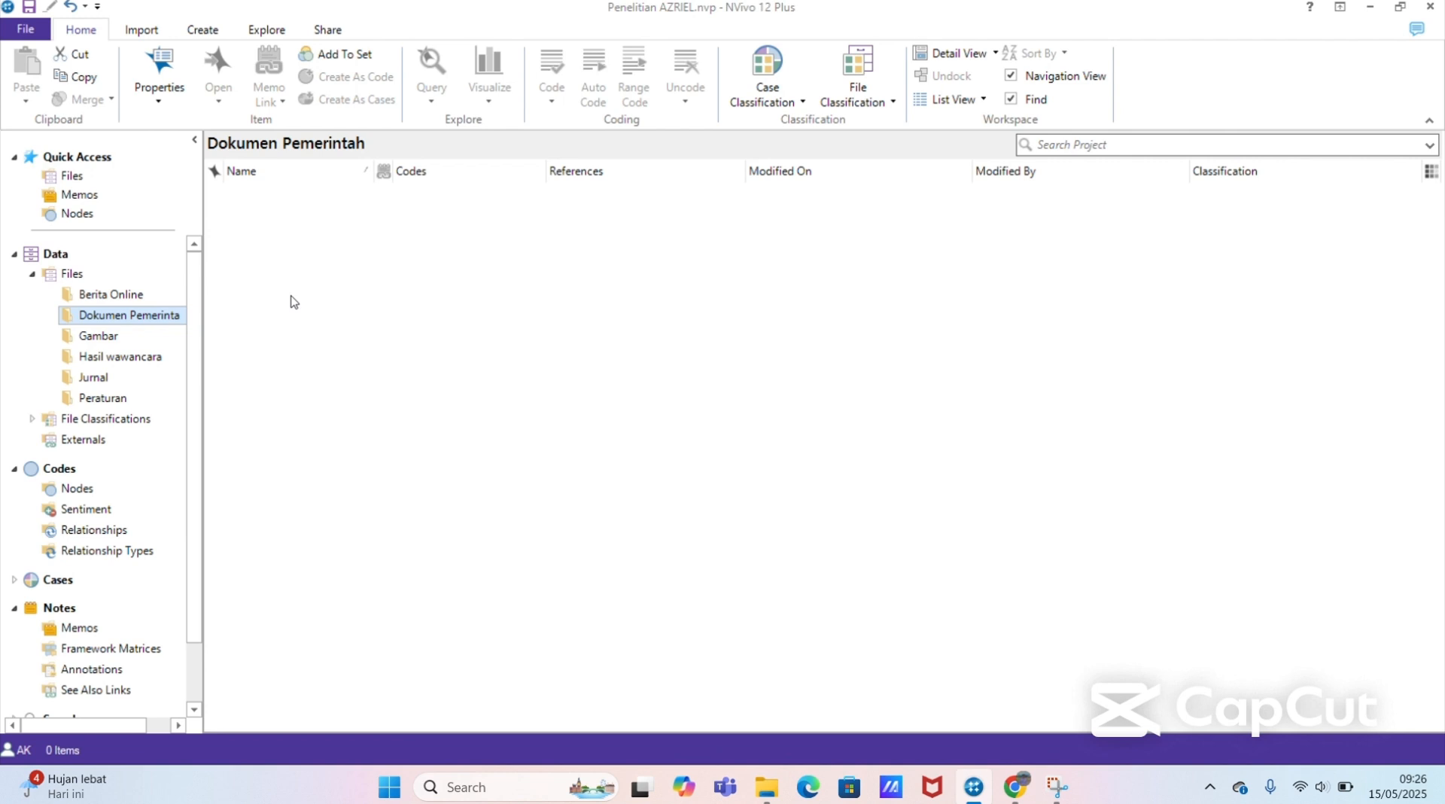
{"action": "left_click", "coordinate": [146, 34]}
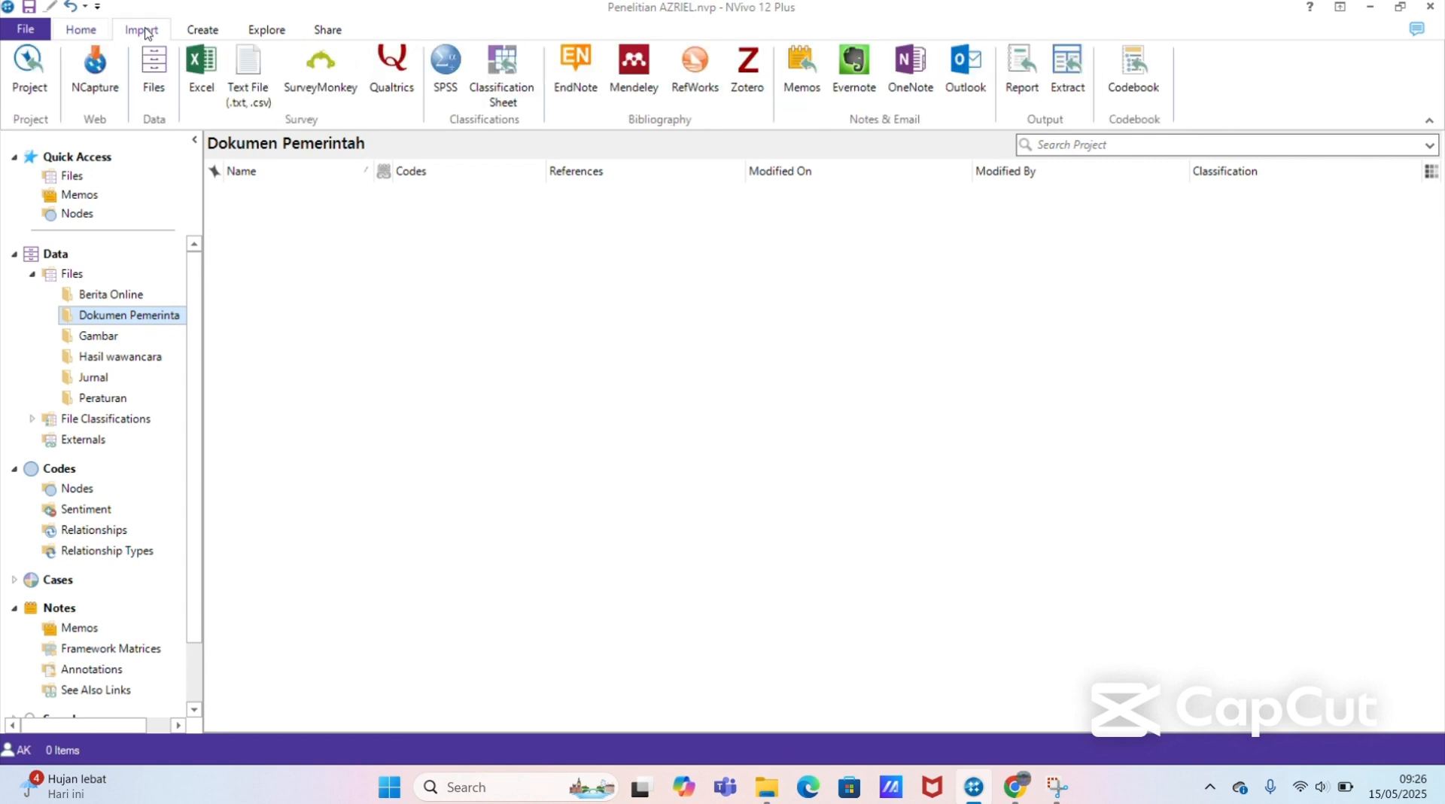
{"action": "left_click", "coordinate": [151, 71]}
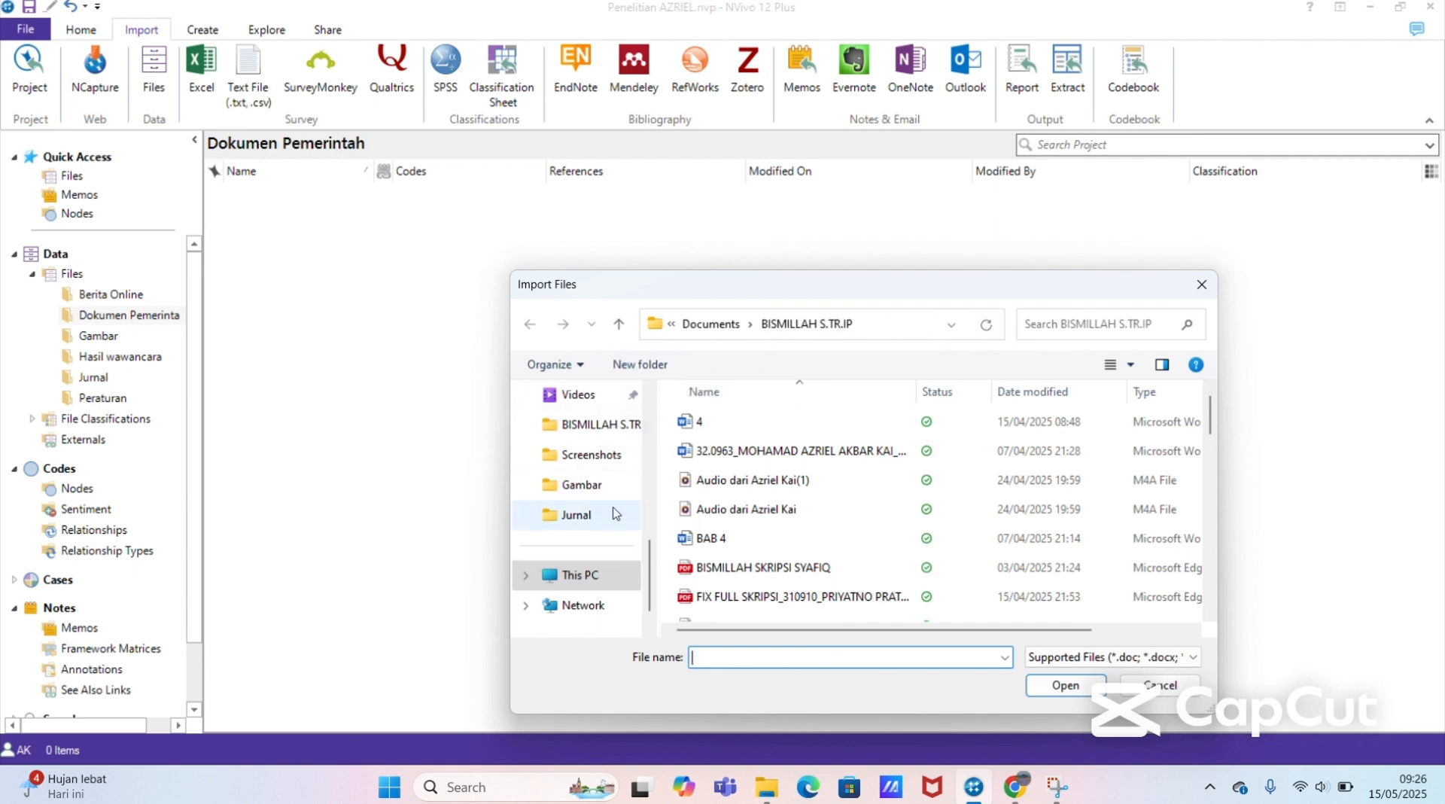
{"action": "scroll", "coordinate": [652, 567], "scroll_direction": "up", "scroll_amount": 3}
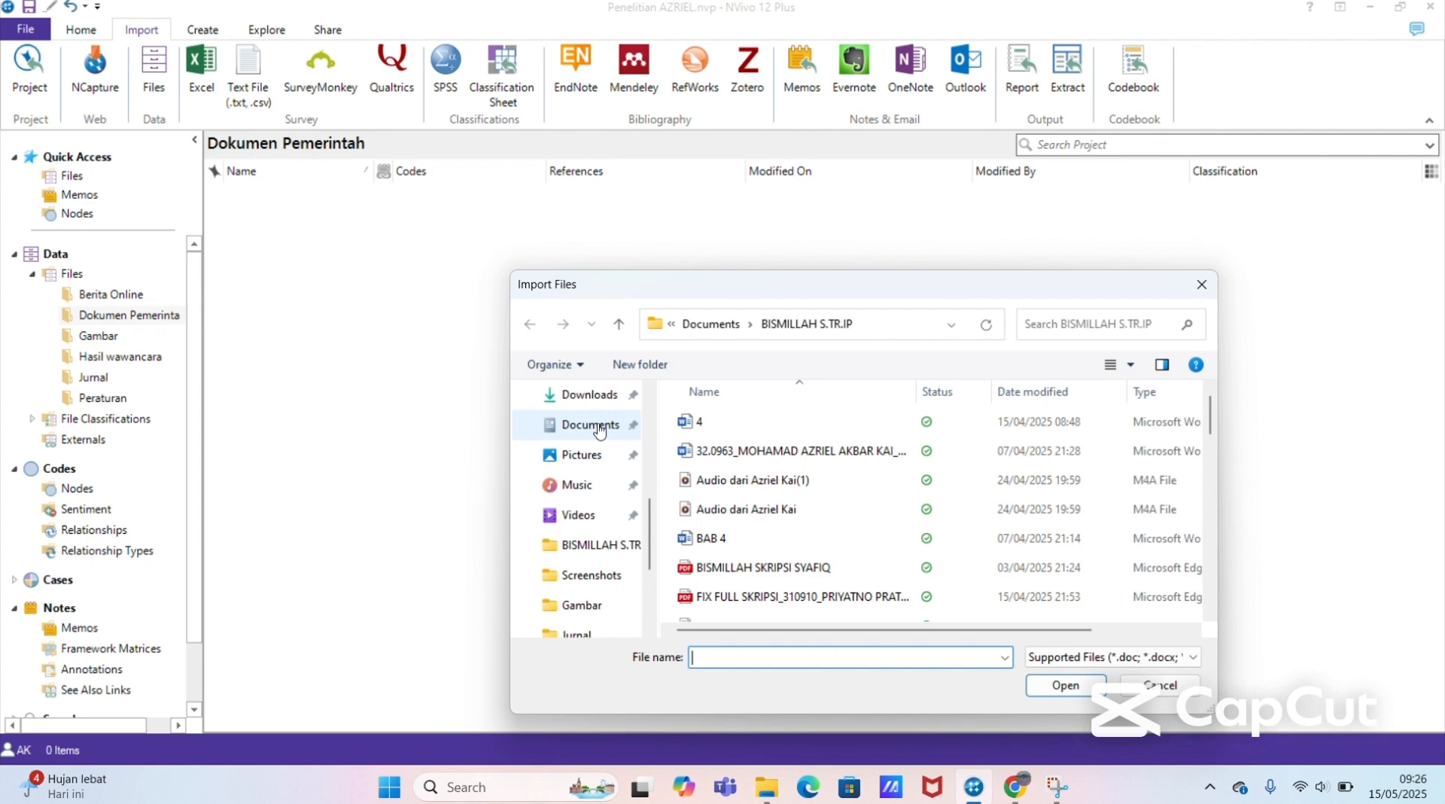
{"action": "left_click", "coordinate": [599, 426]}
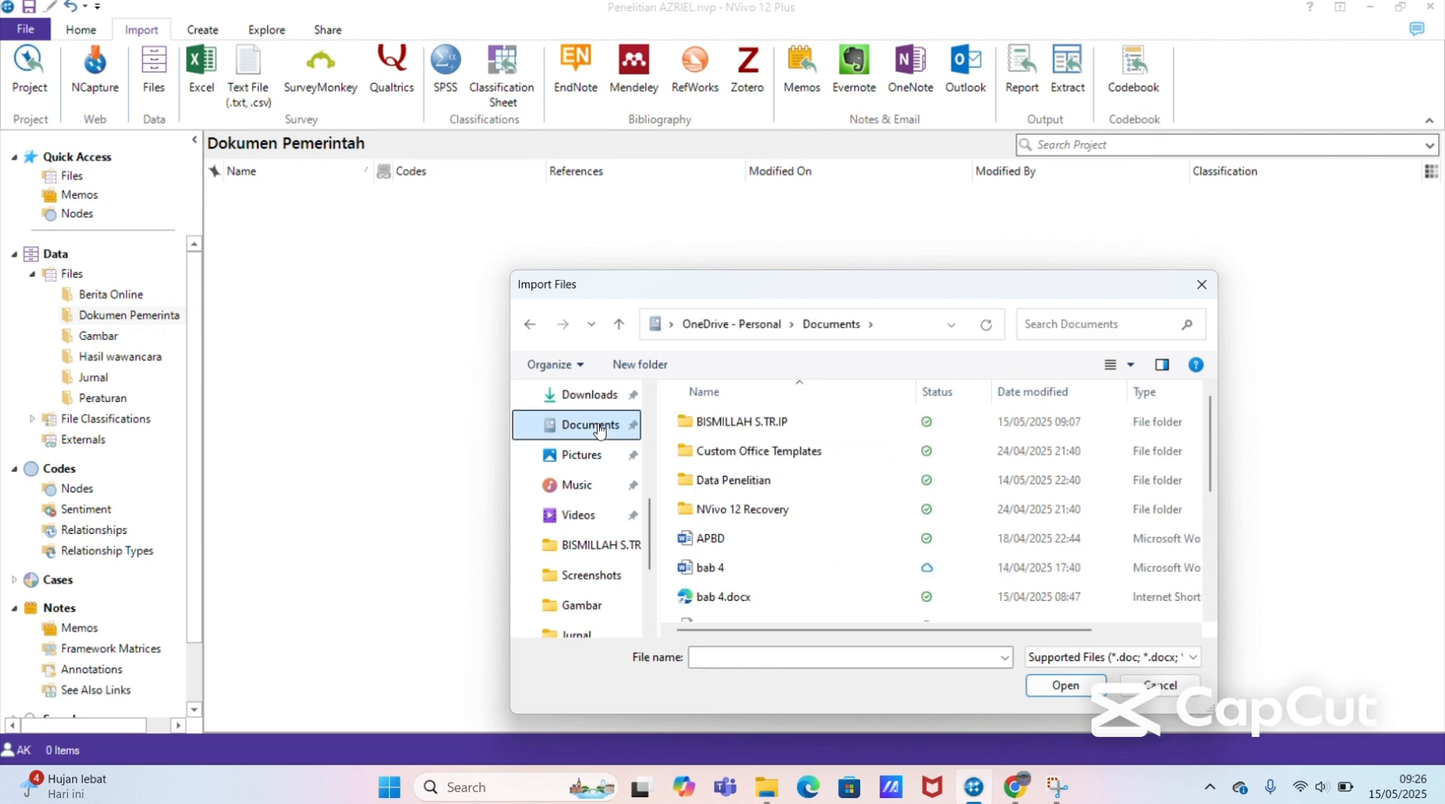
{"action": "double_click", "coordinate": [785, 482]}
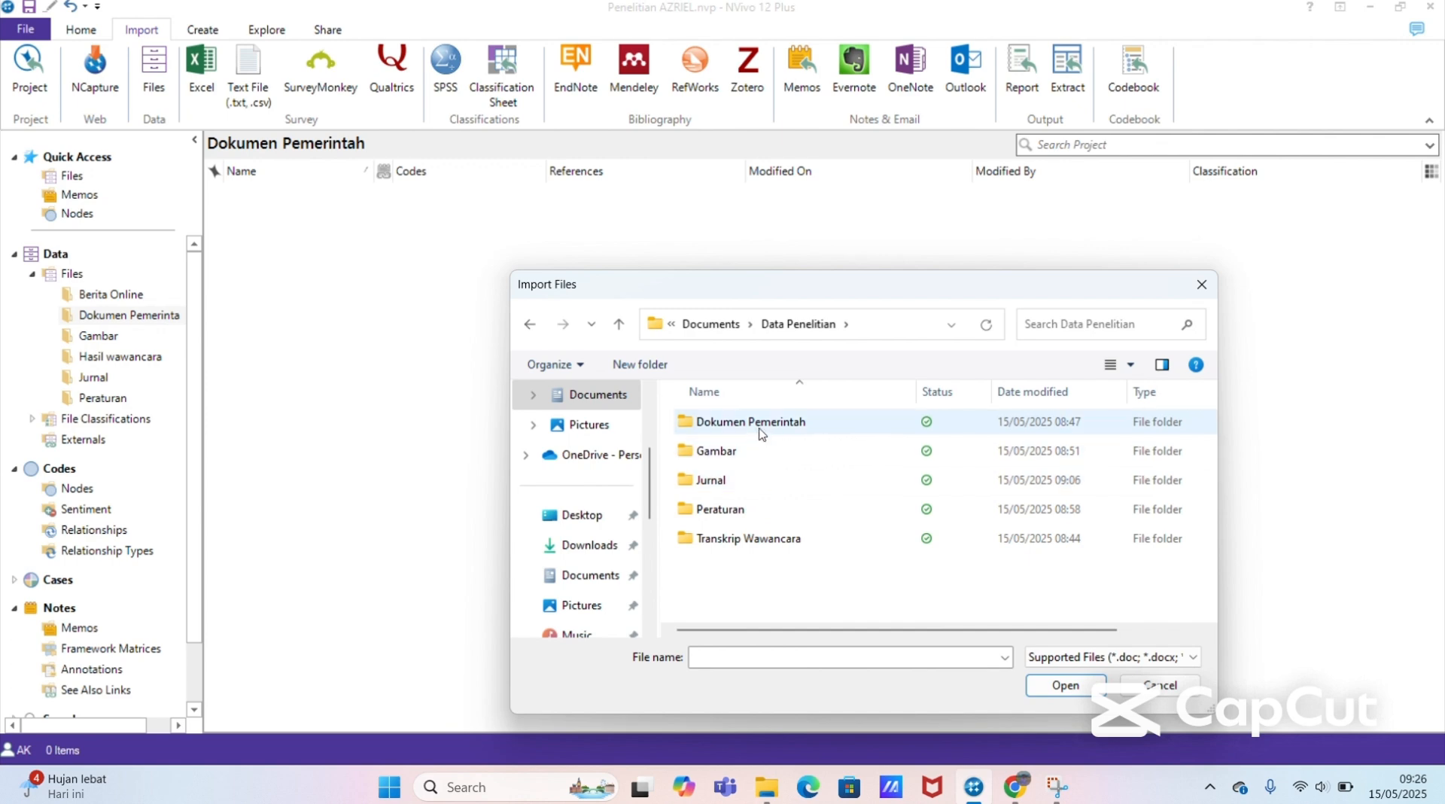
{"action": "double_click", "coordinate": [825, 421]}
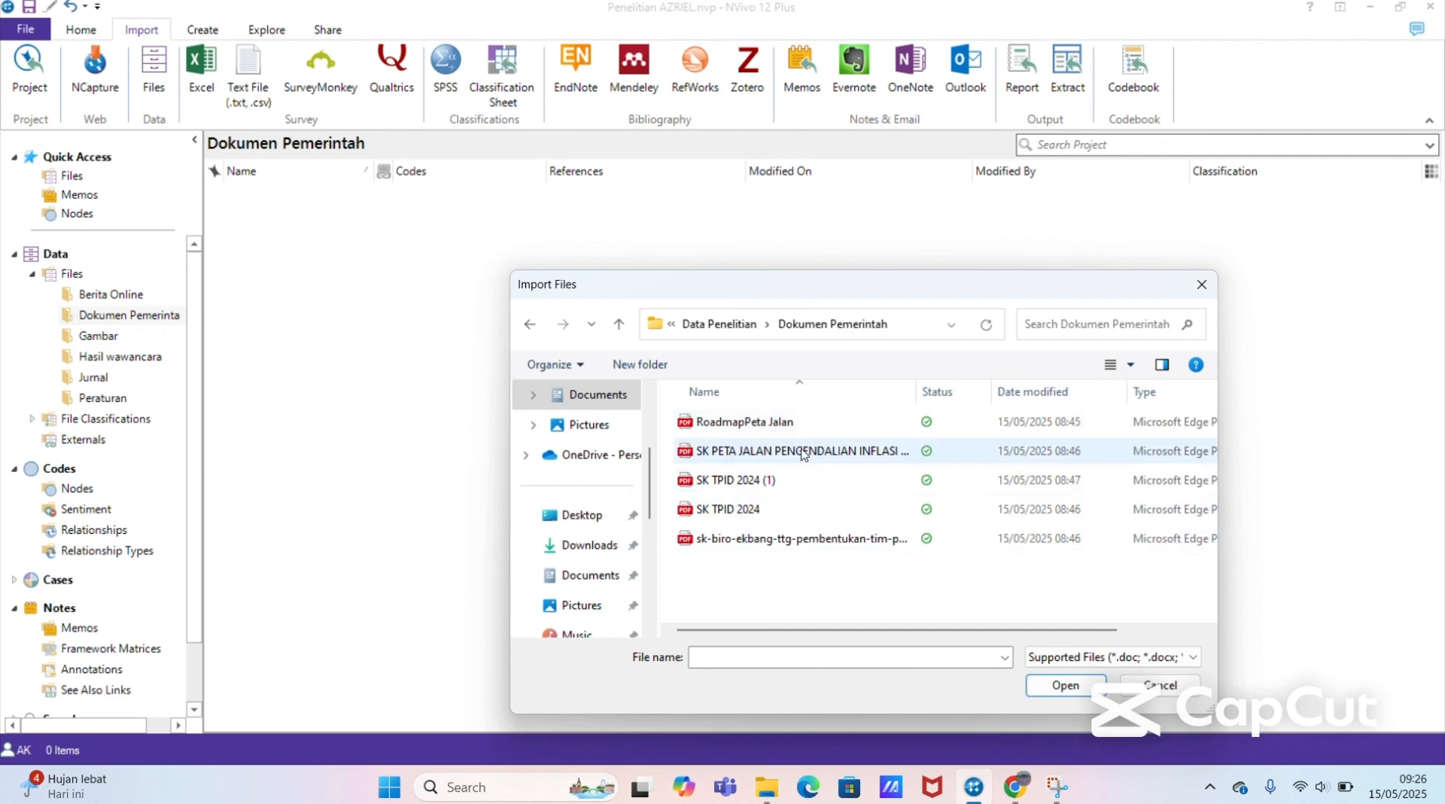
{"action": "left_click", "coordinate": [825, 429]}
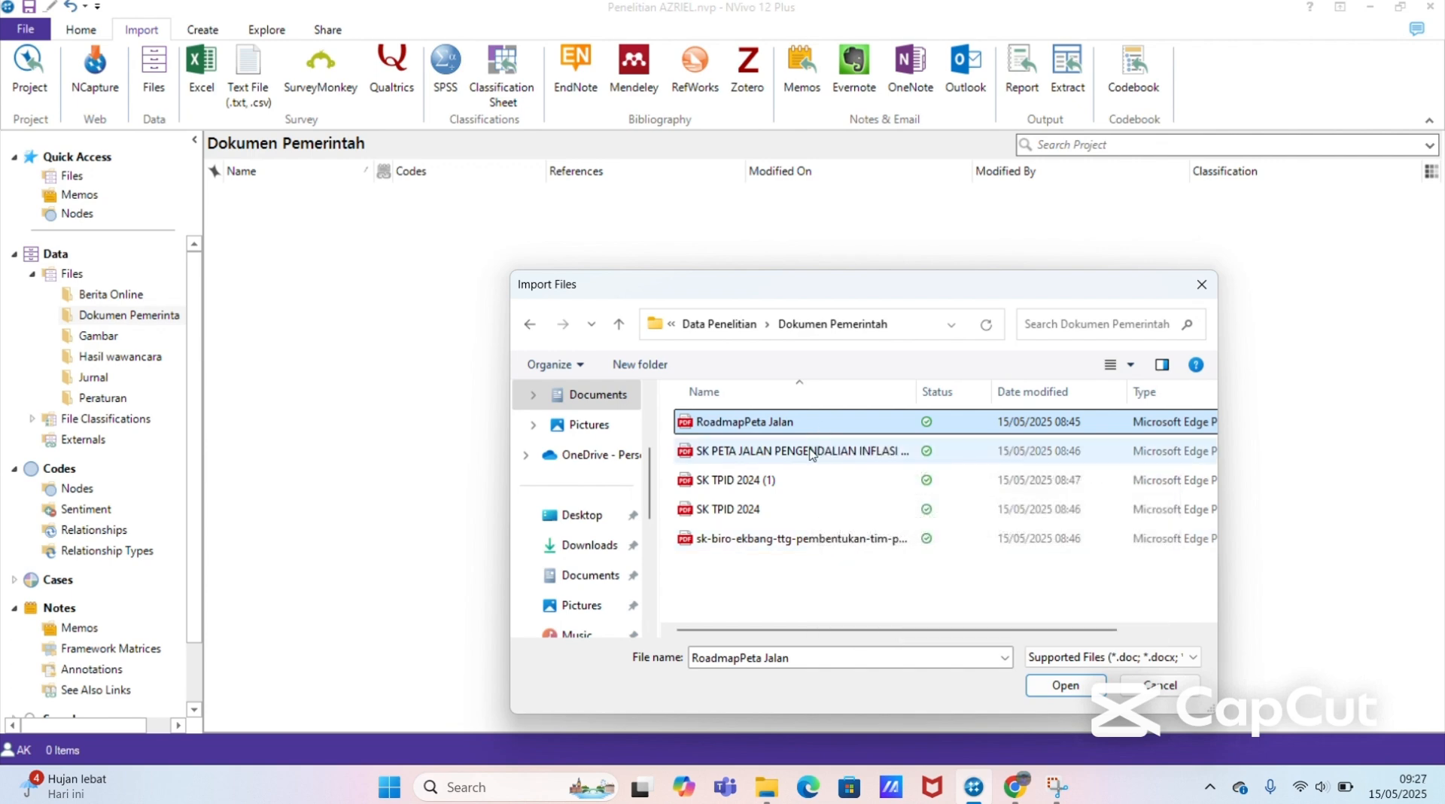
{"action": "left_click", "coordinate": [812, 456]}
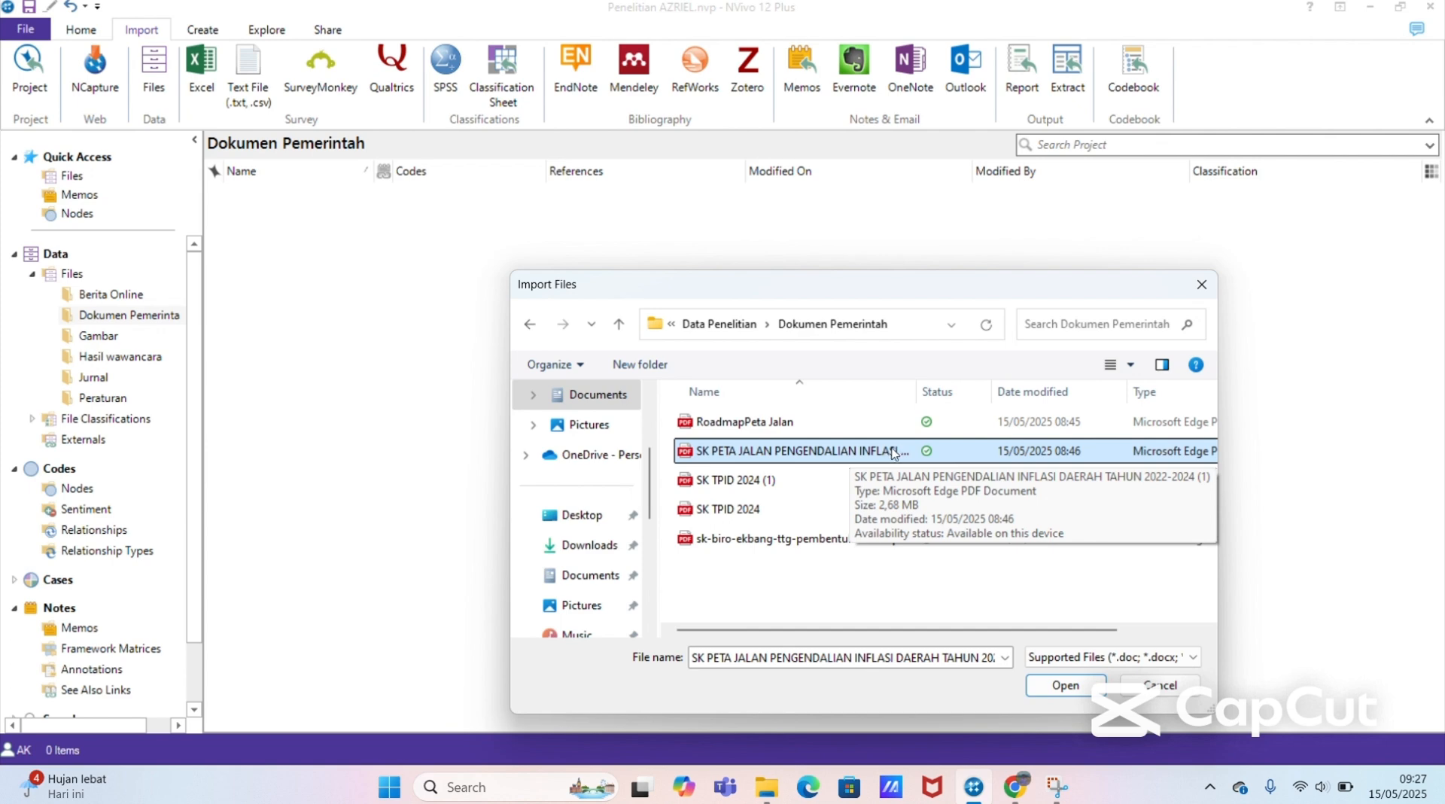
{"action": "left_click", "coordinate": [1050, 689]}
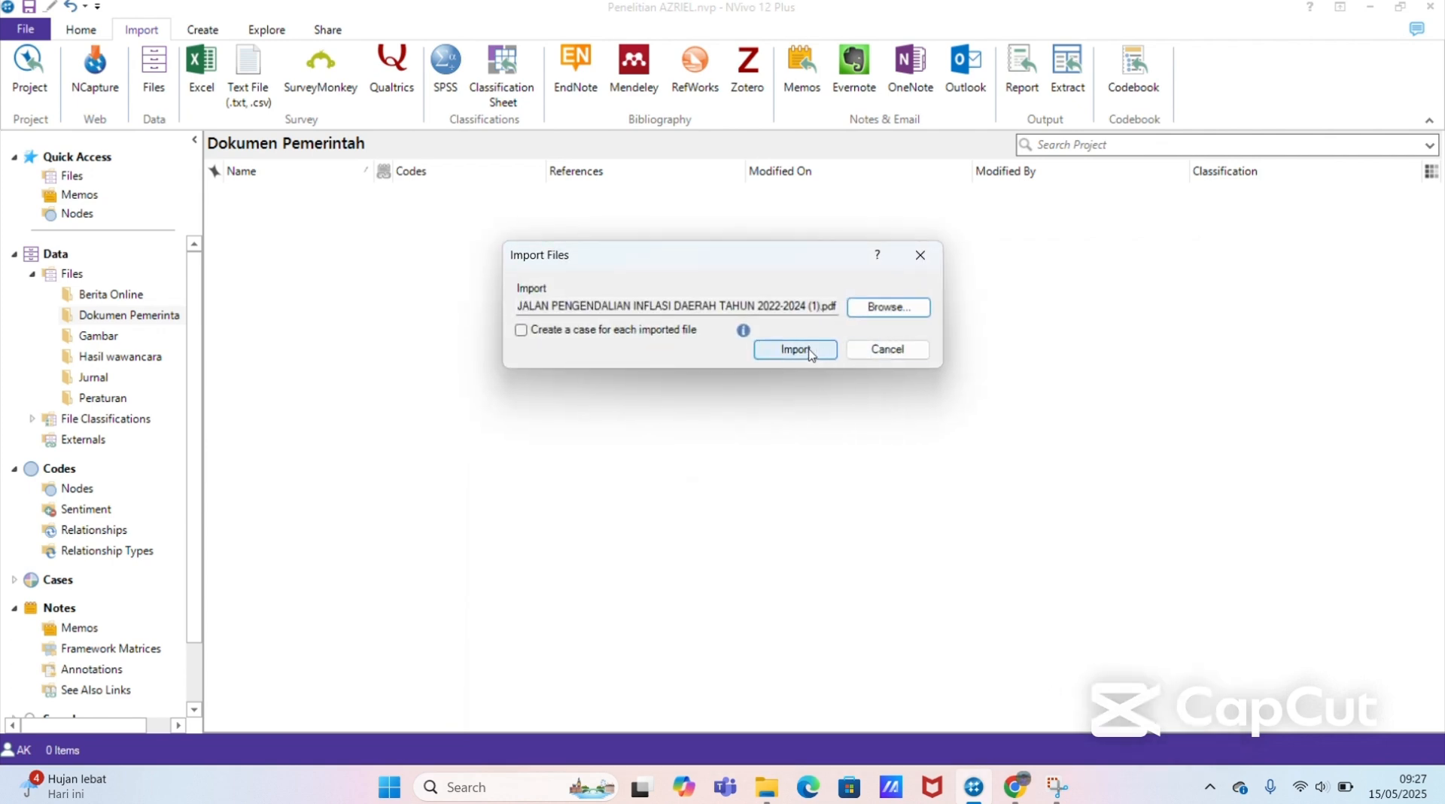
{"action": "left_click", "coordinate": [828, 351]}
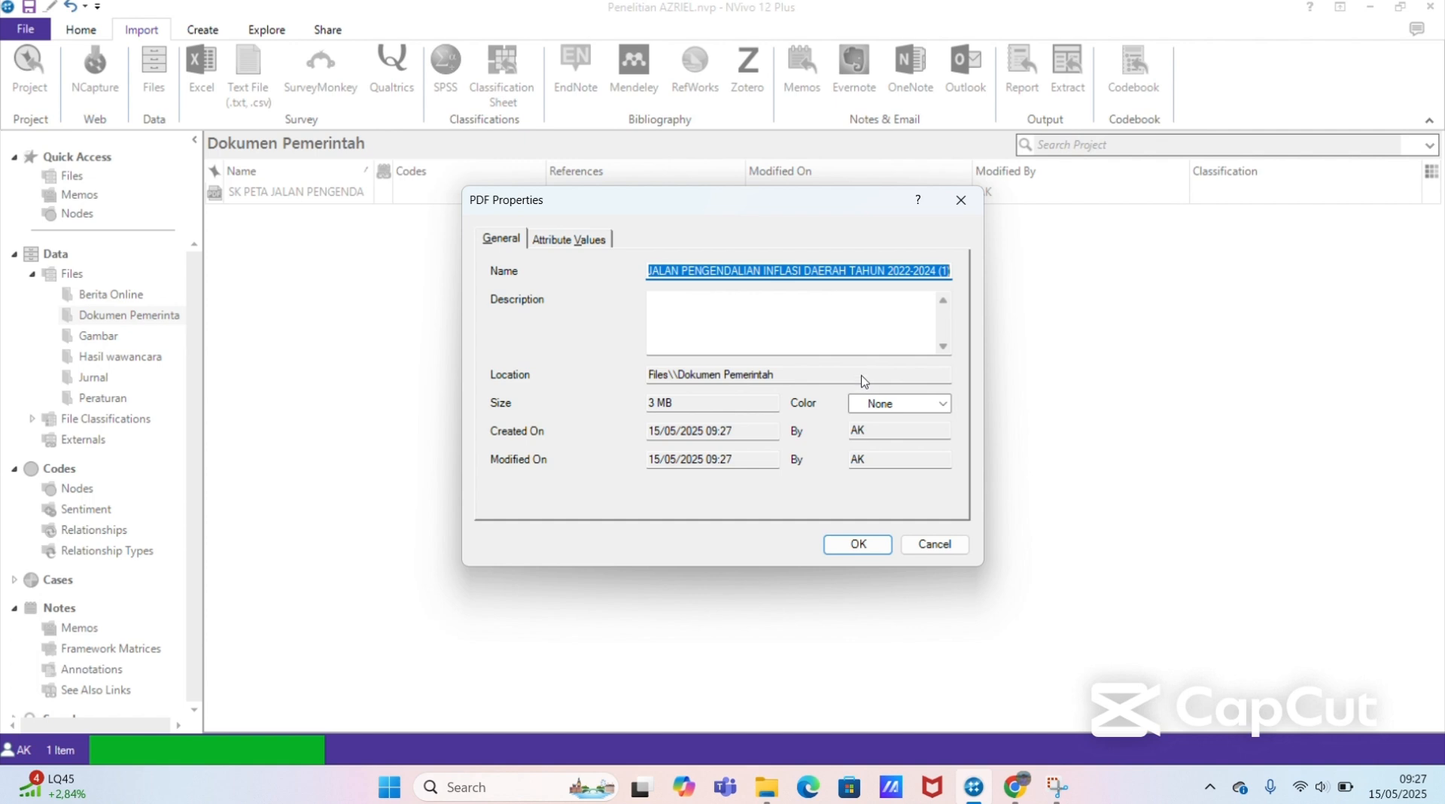
{"action": "left_click", "coordinate": [862, 545]}
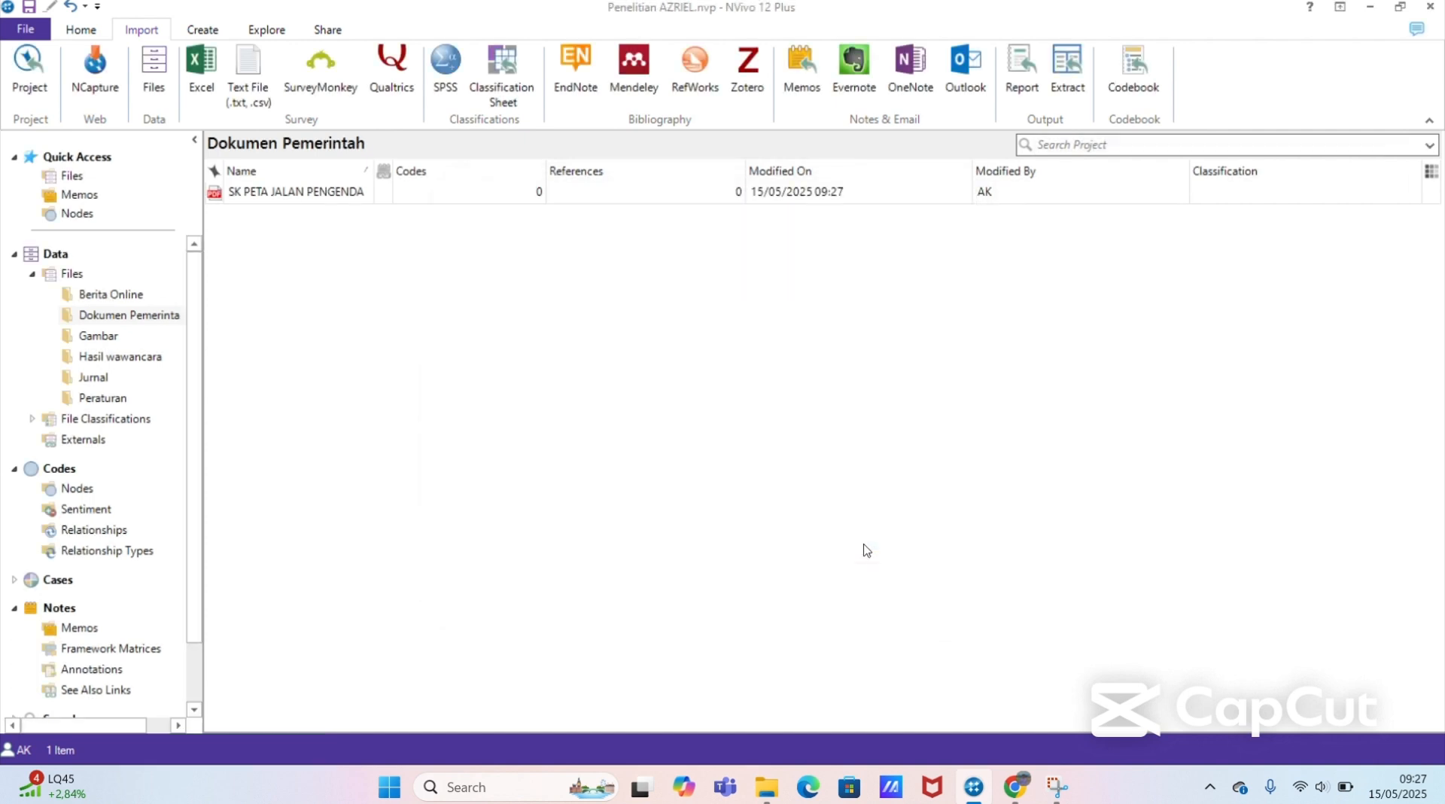
Step: Open the imported SK PETA JALAN PDF in the Dokumen Pemerintah folder, view its first page and close it
{"action": "left_click", "coordinate": [336, 194]}
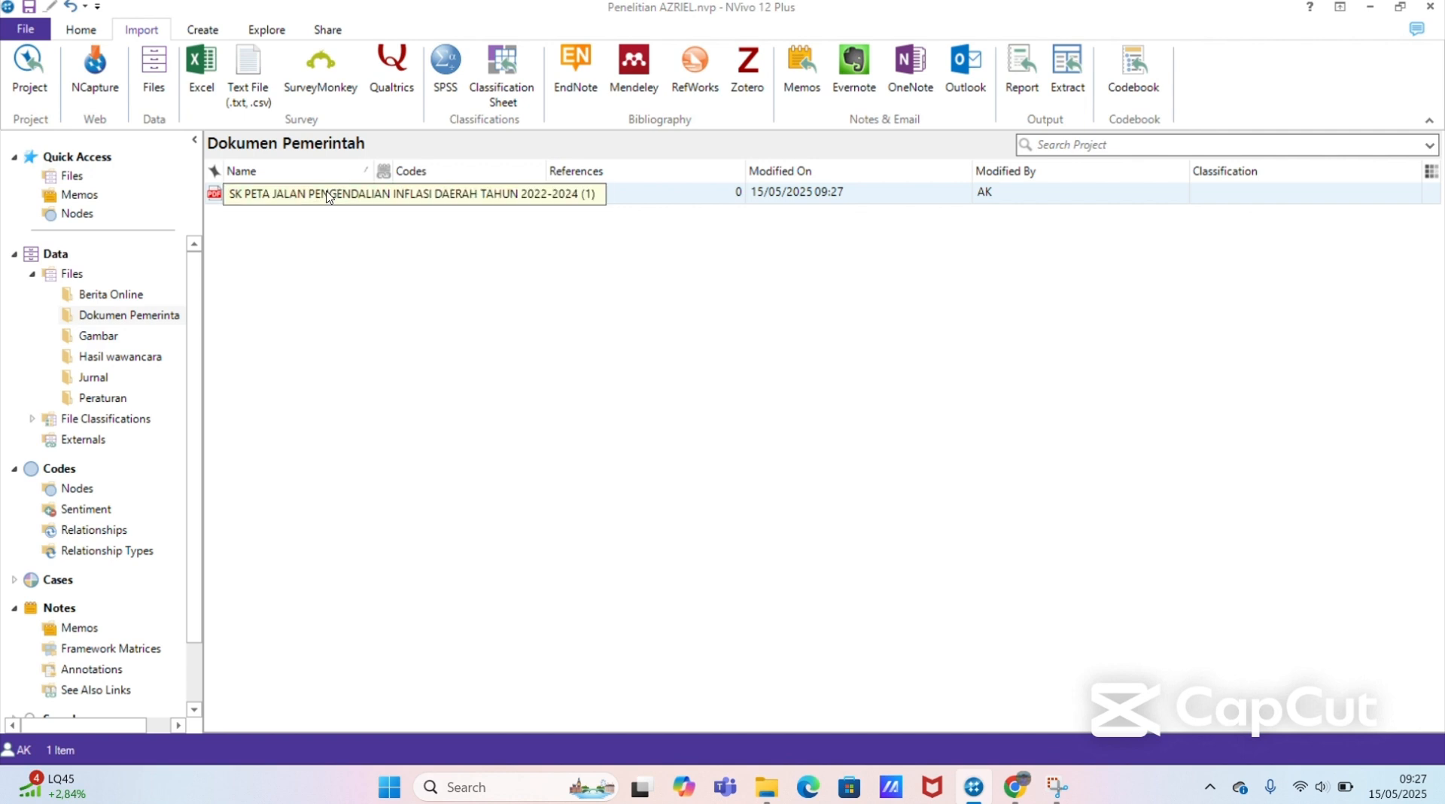
{"action": "double_click", "coordinate": [325, 191]}
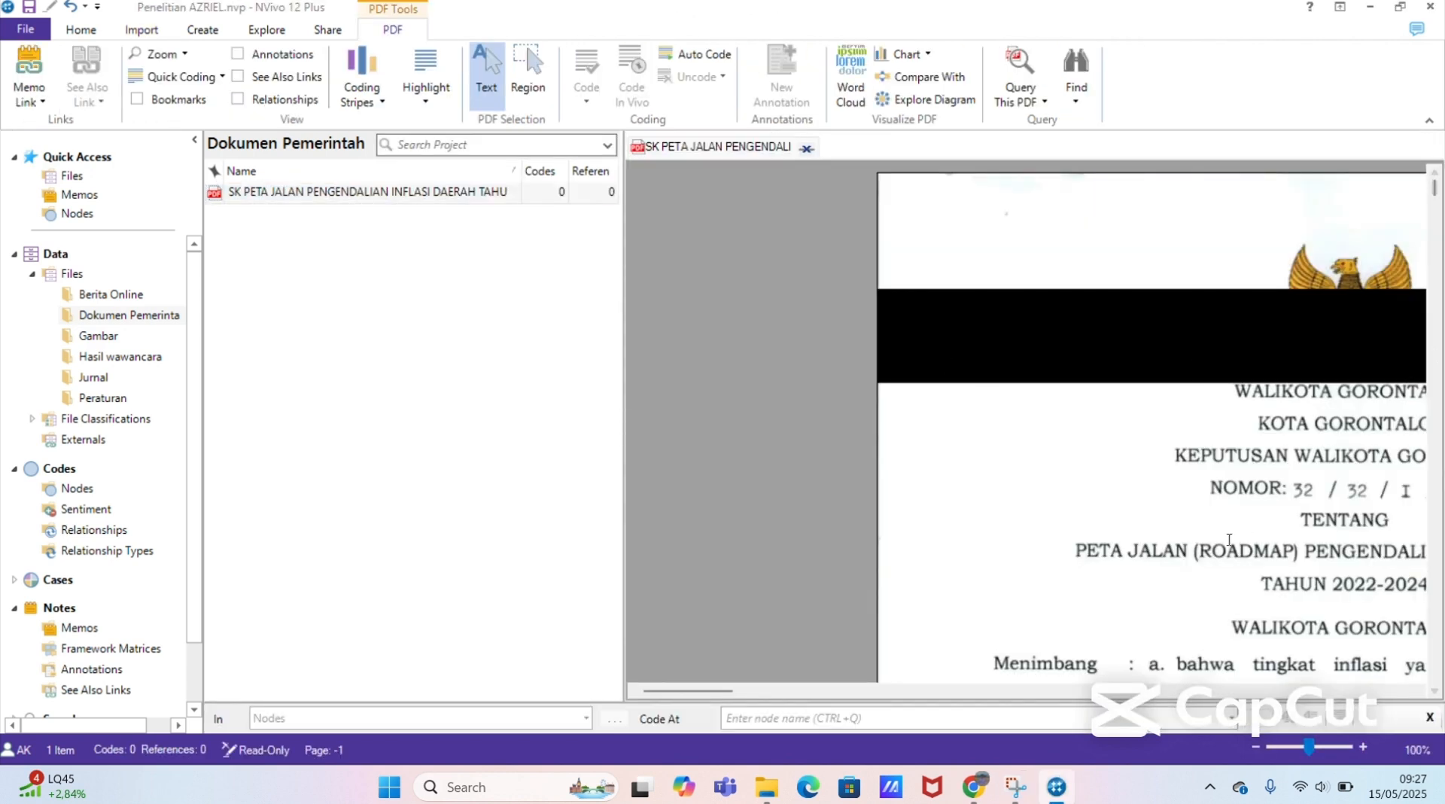
{"action": "left_click_drag", "start_coordinate": [720, 690], "coordinate": [960, 701]}
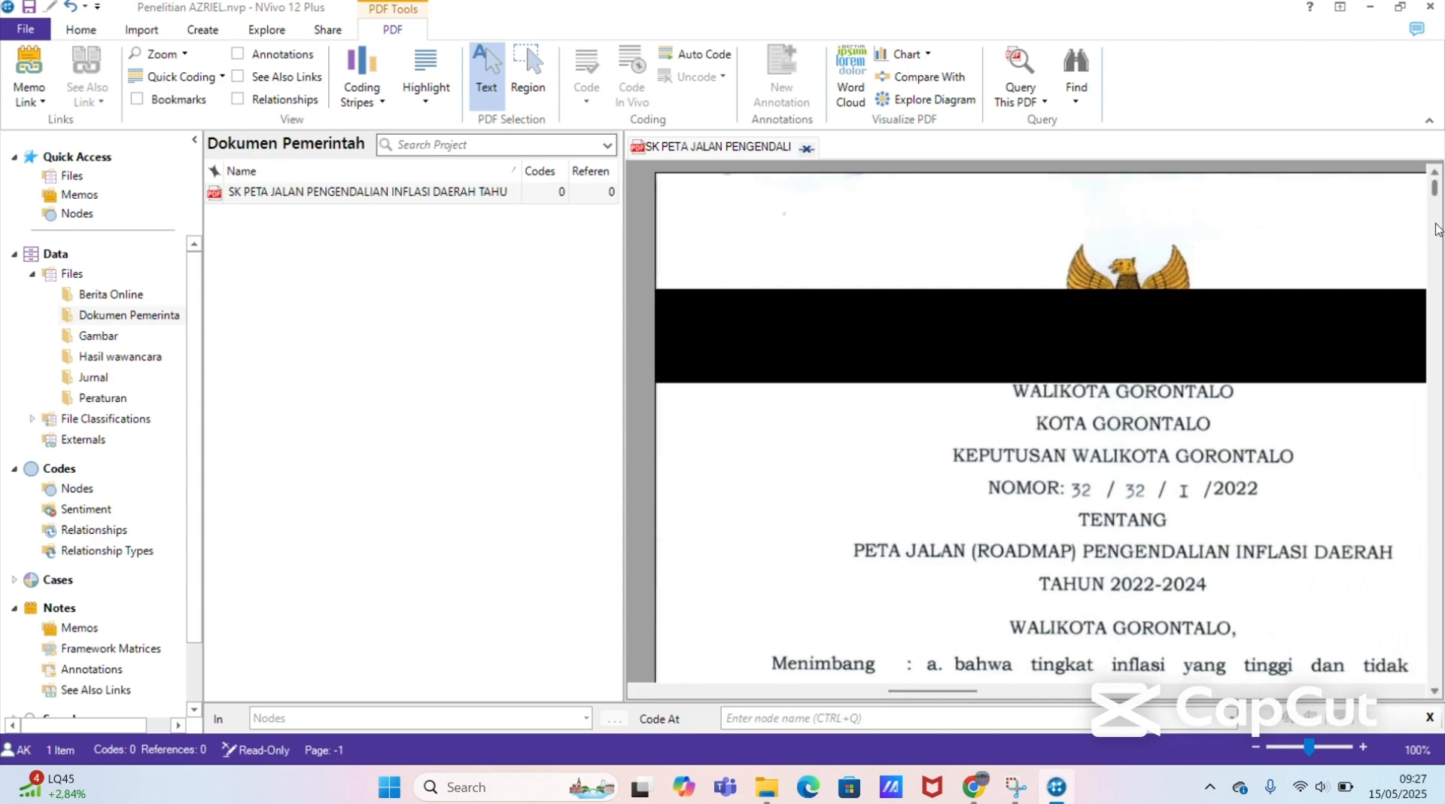
{"action": "mouse_move", "coordinate": [1434, 194]}
{"action": "left_mouse_down"}
{"action": "mouse_move", "coordinate": [1436, 267]}
{"action": "mouse_move", "coordinate": [1426, 180]}
{"action": "left_mouse_up"}
{"action": "left_click", "coordinate": [807, 149]}
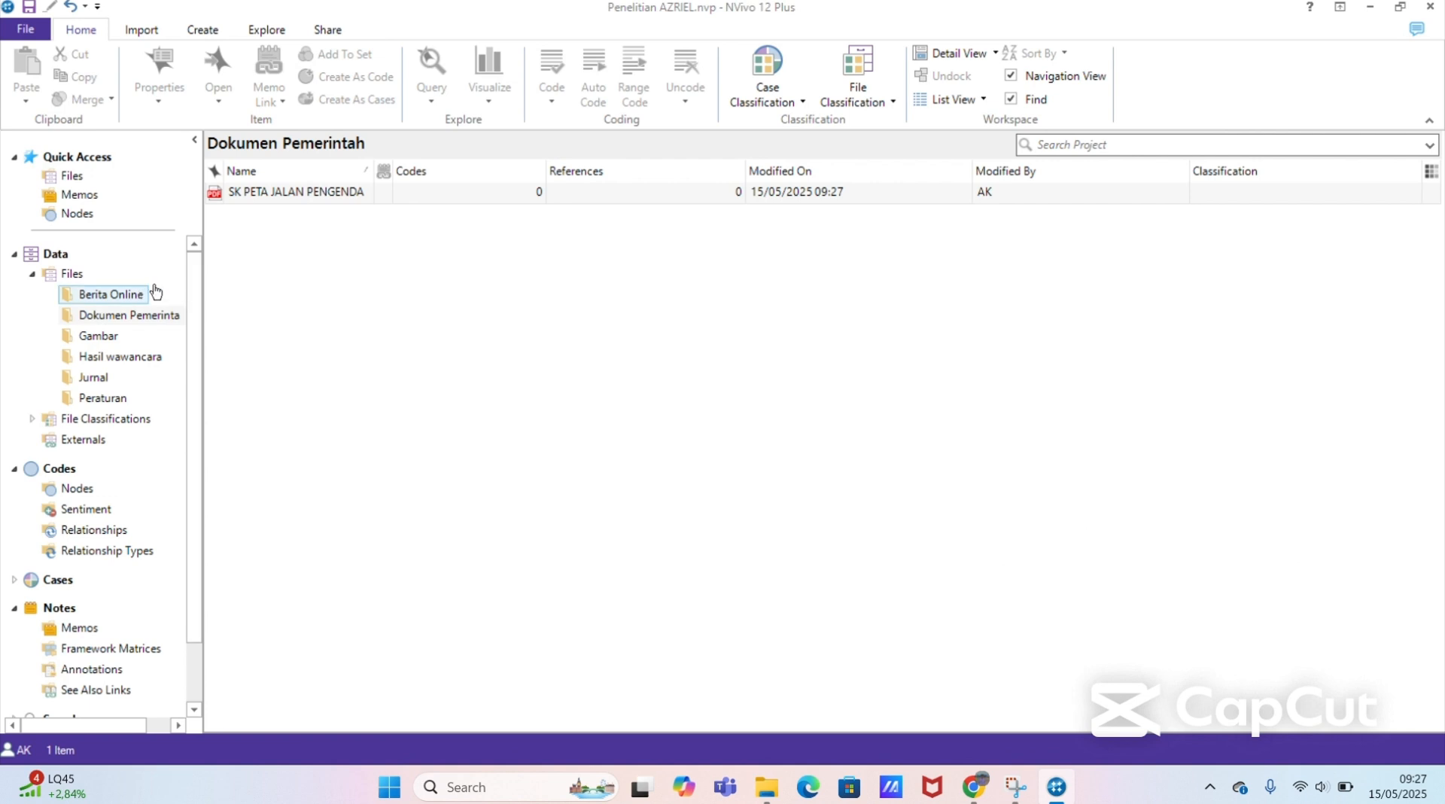
Step: Import all pictures from the Data Penelitian > Gambar folder into the project's Gambar folder
{"action": "left_click", "coordinate": [108, 340]}
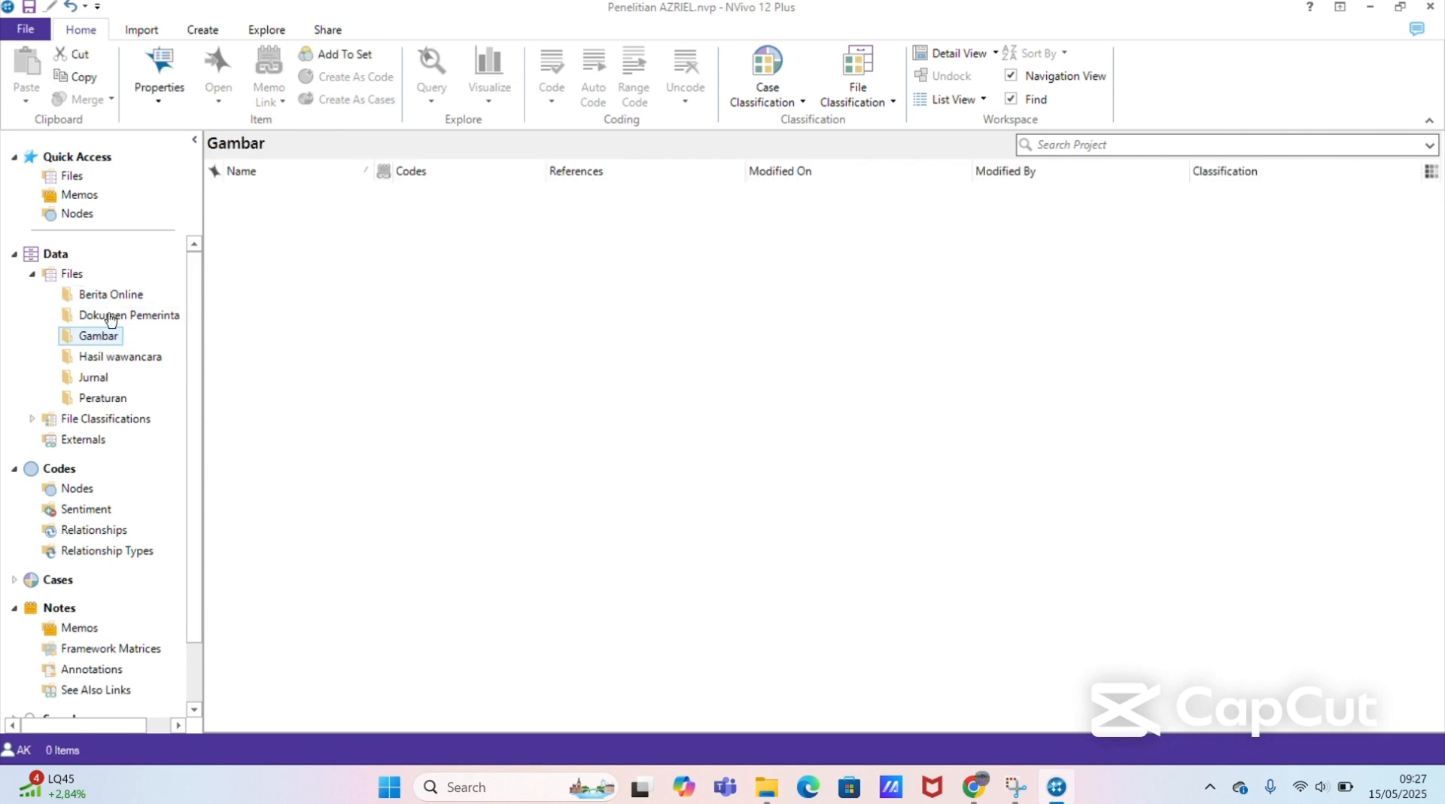
{"action": "left_click", "coordinate": [139, 30]}
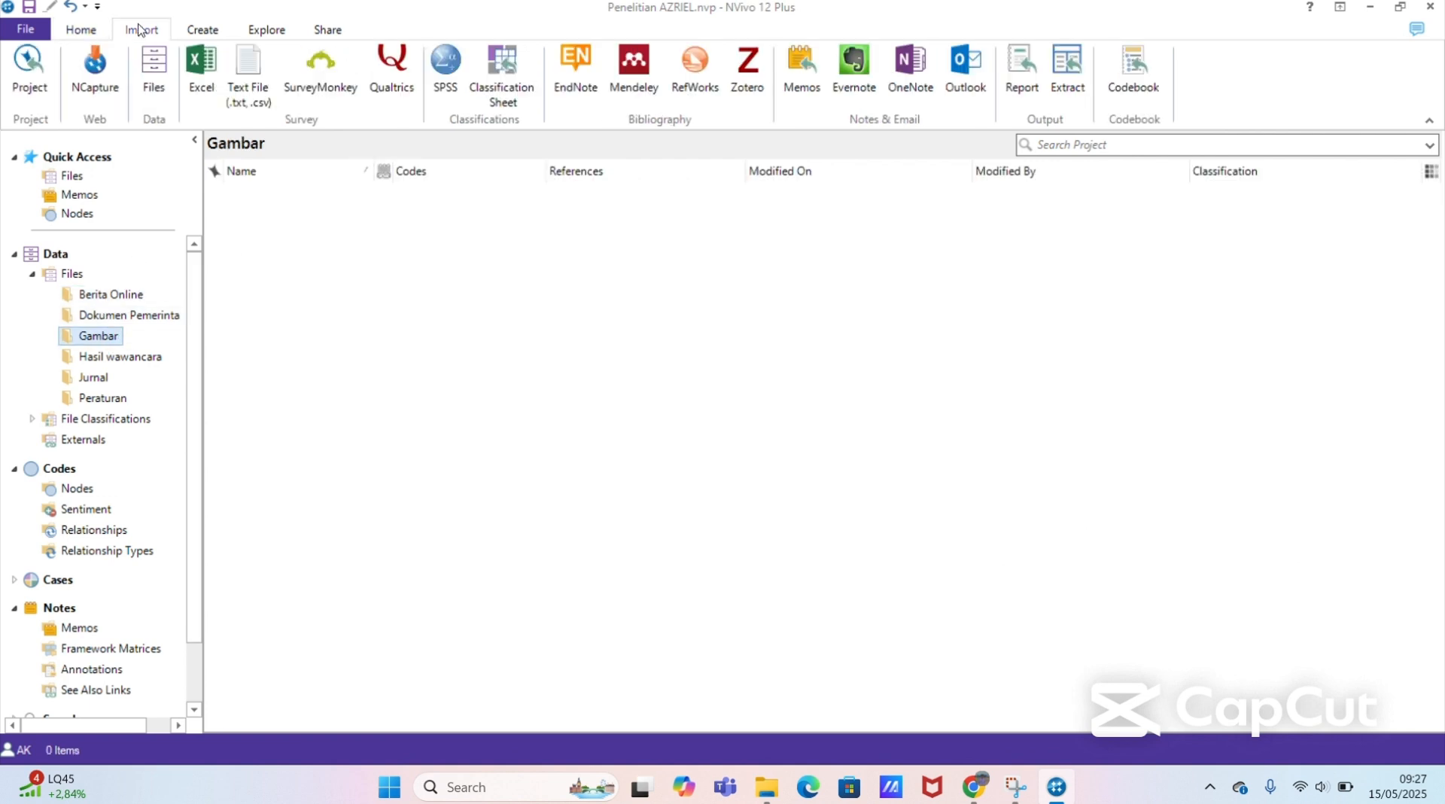
{"action": "left_click", "coordinate": [159, 73]}
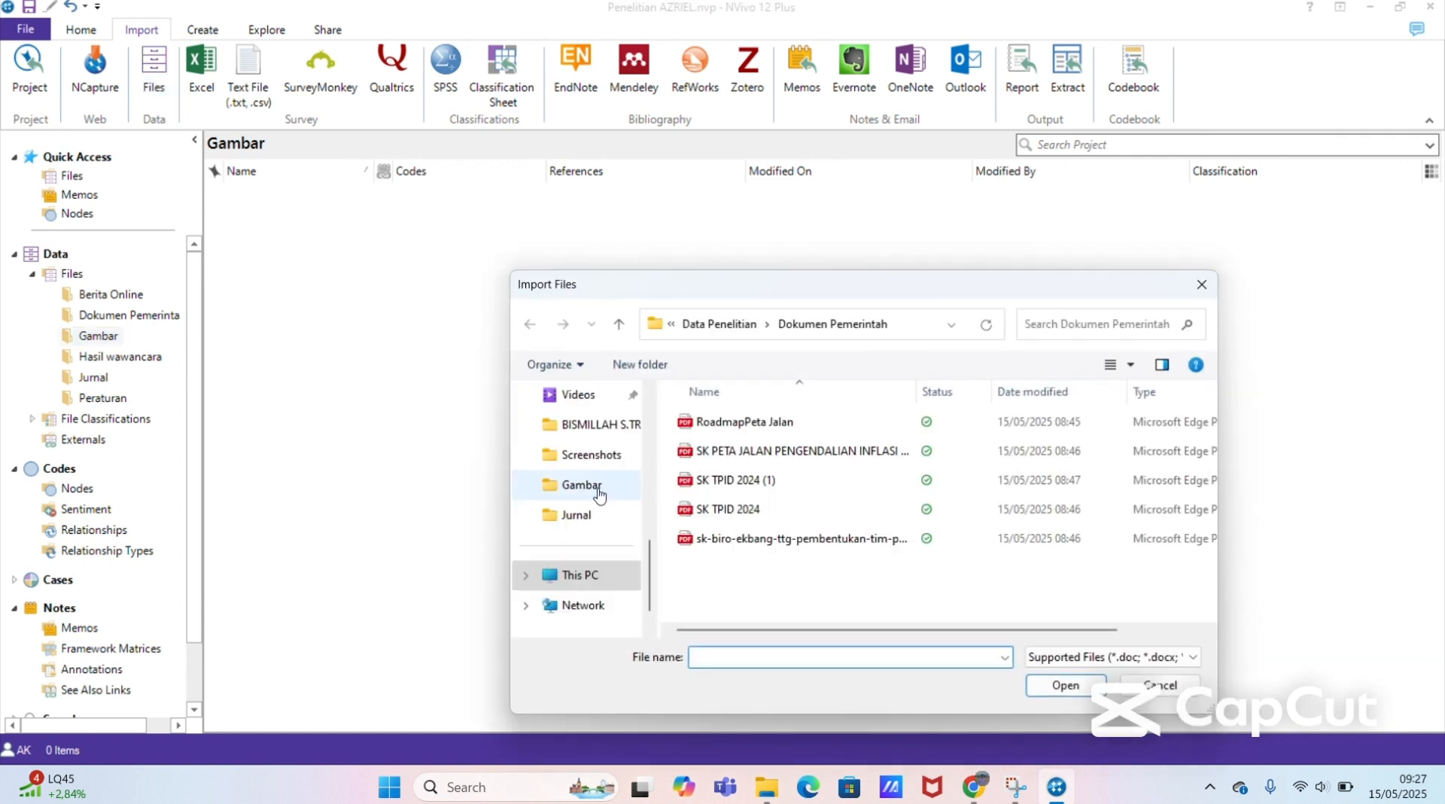
{"action": "left_click", "coordinate": [594, 485]}
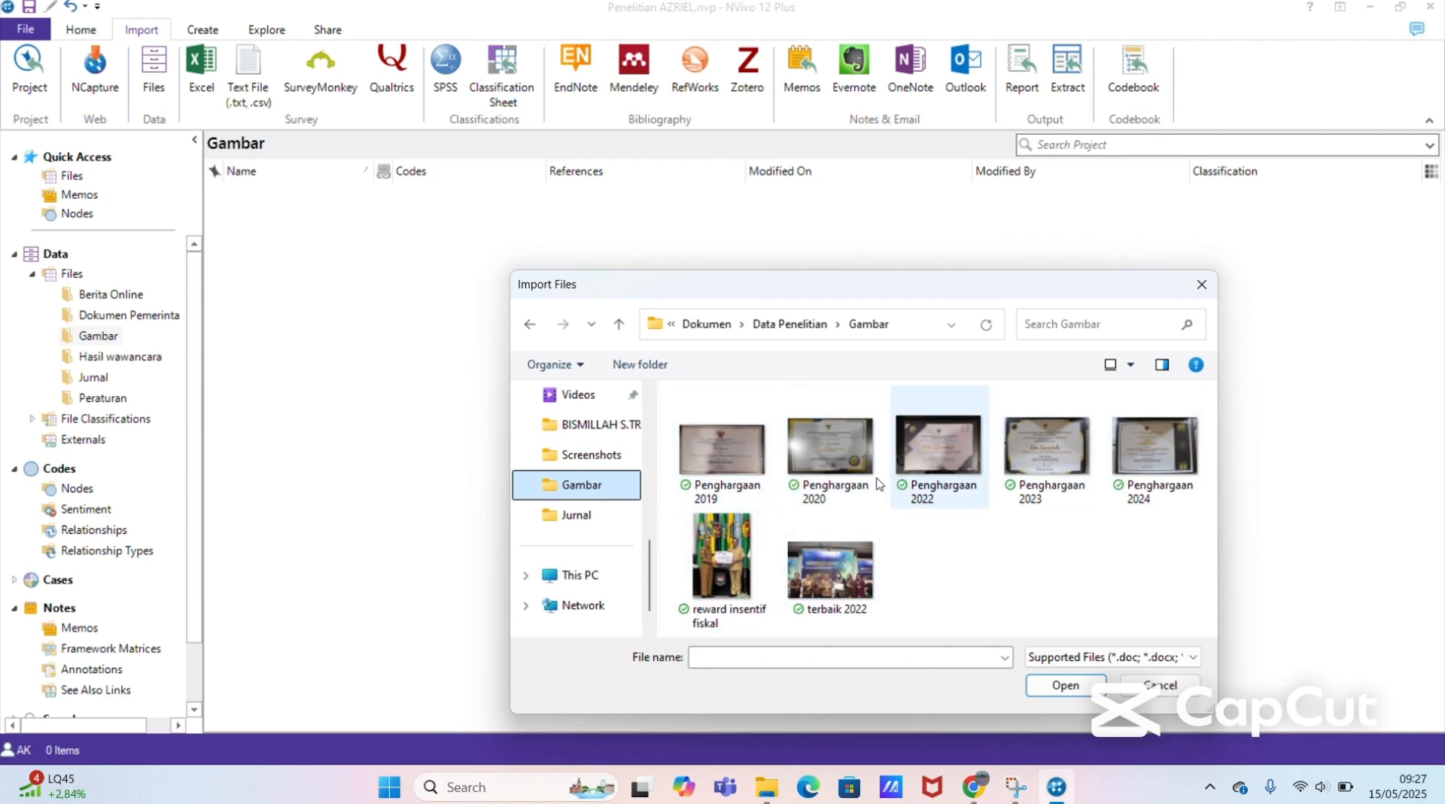
{"action": "left_click", "coordinate": [713, 452]}
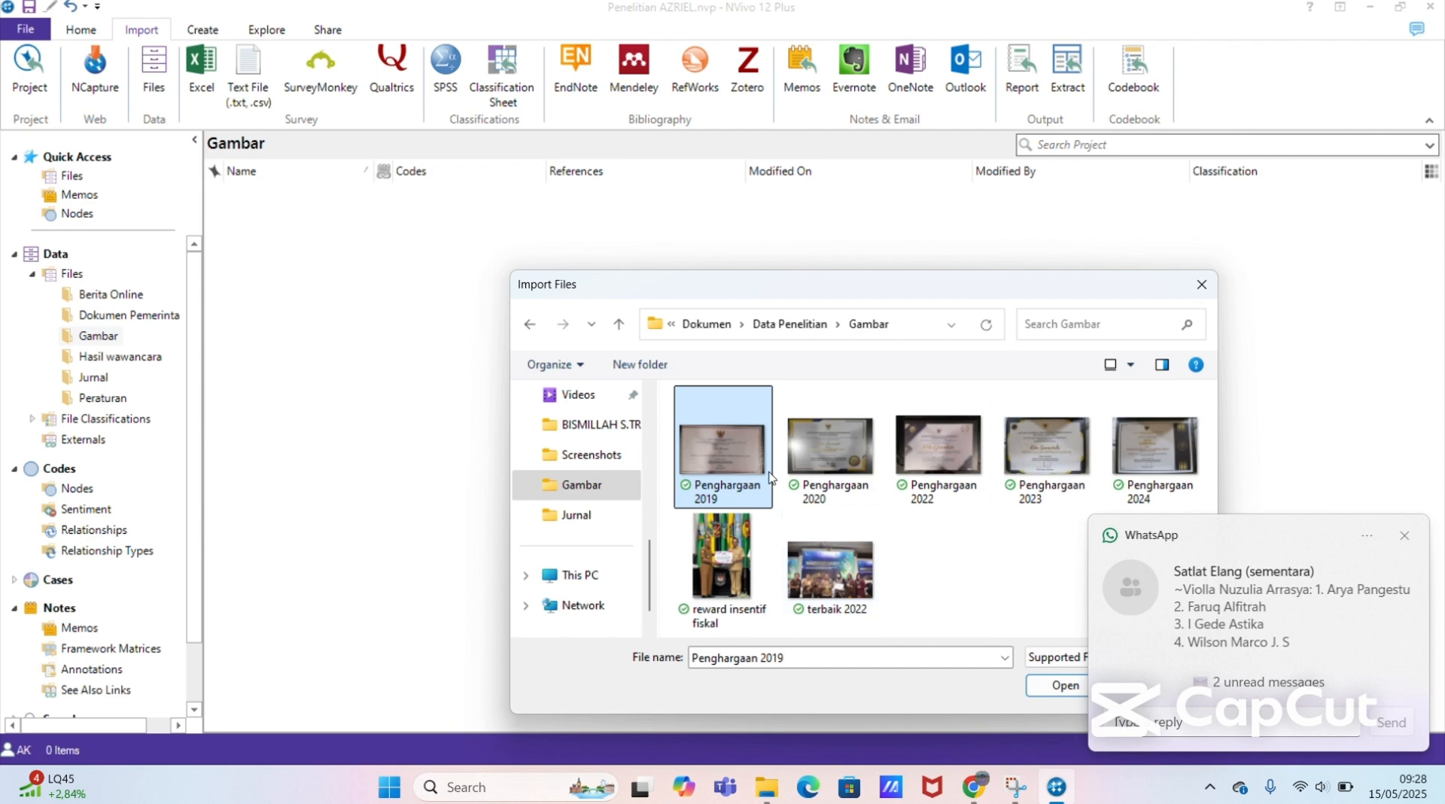
{"action": "key", "text": "ctrl+a"}
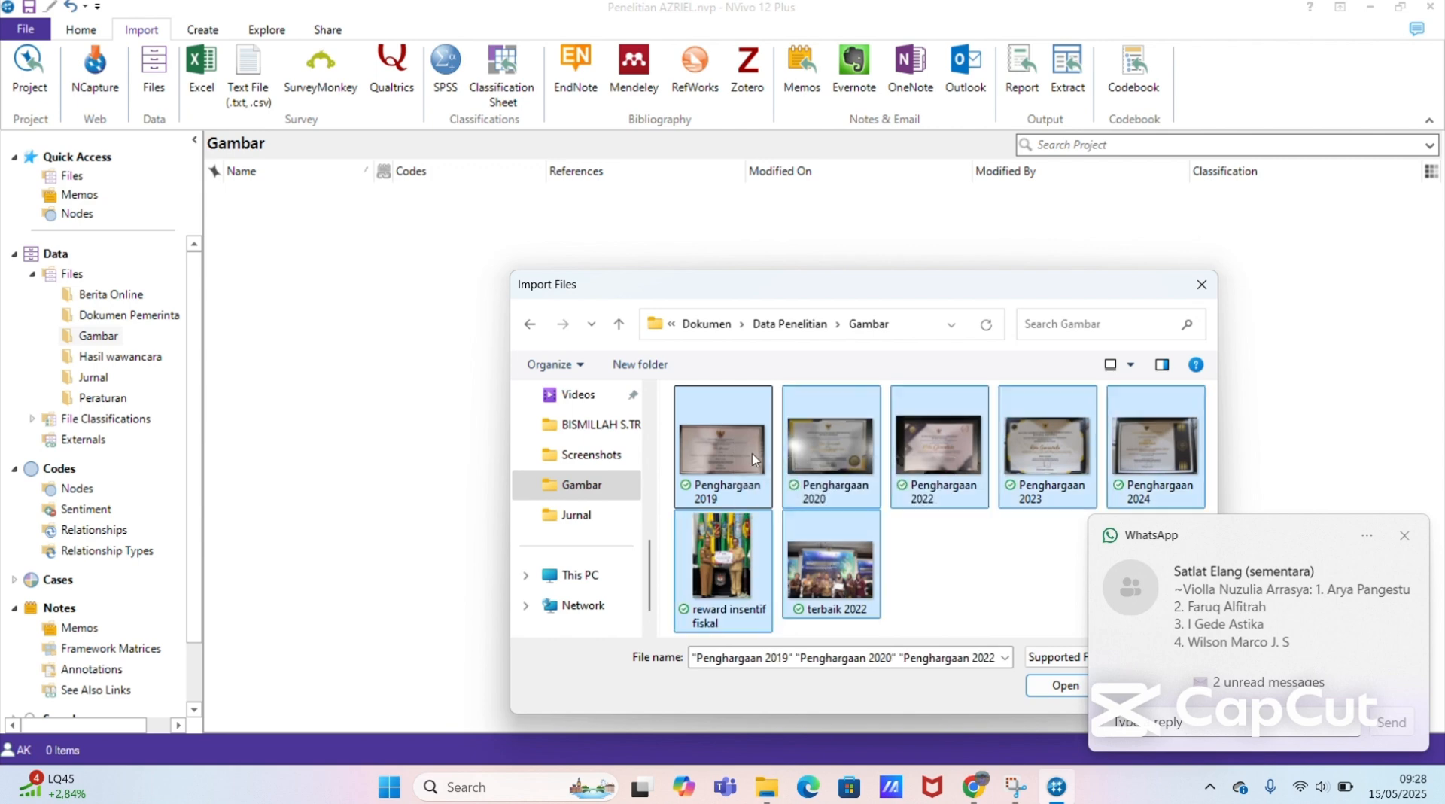
{"action": "left_click", "coordinate": [1043, 688]}
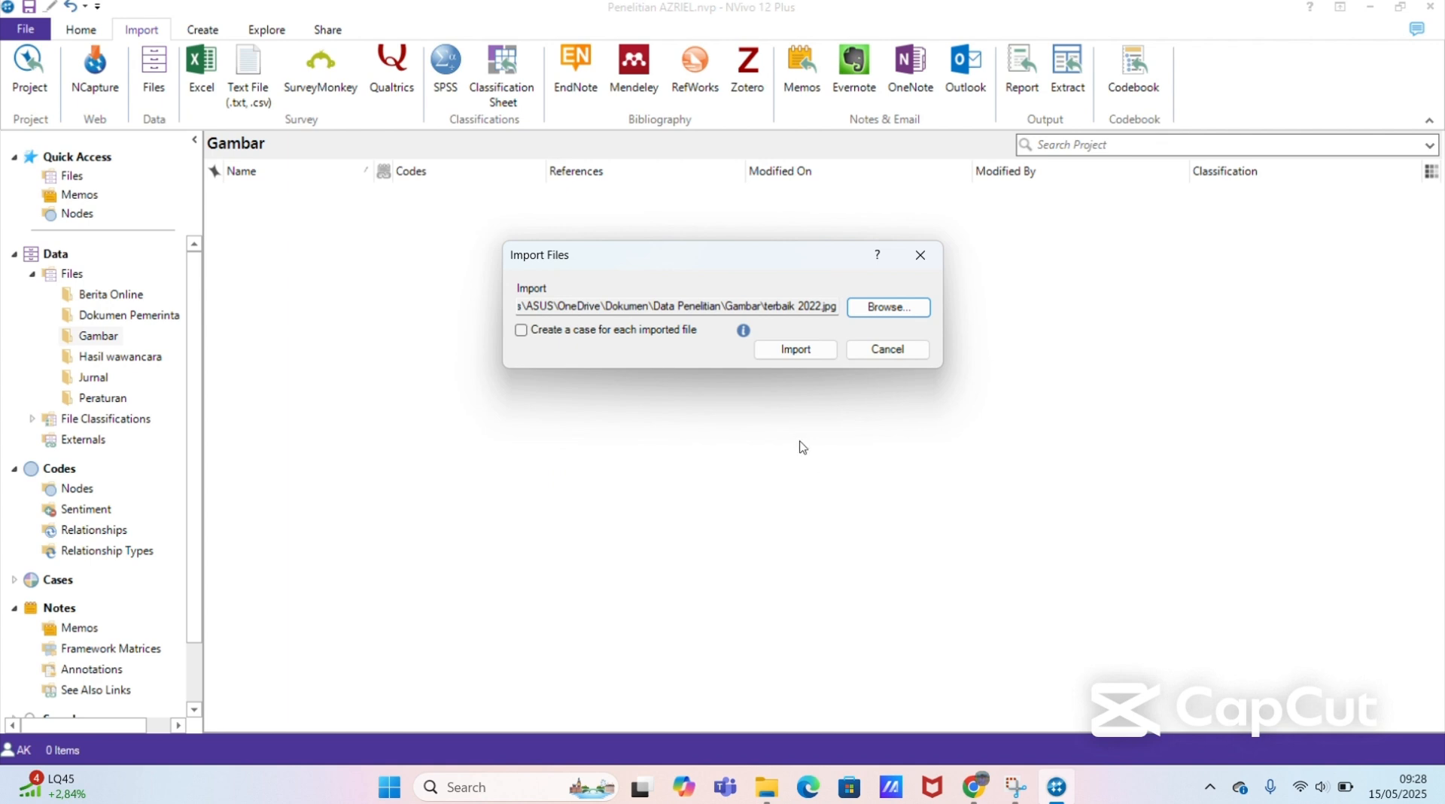
{"action": "left_click", "coordinate": [790, 351]}
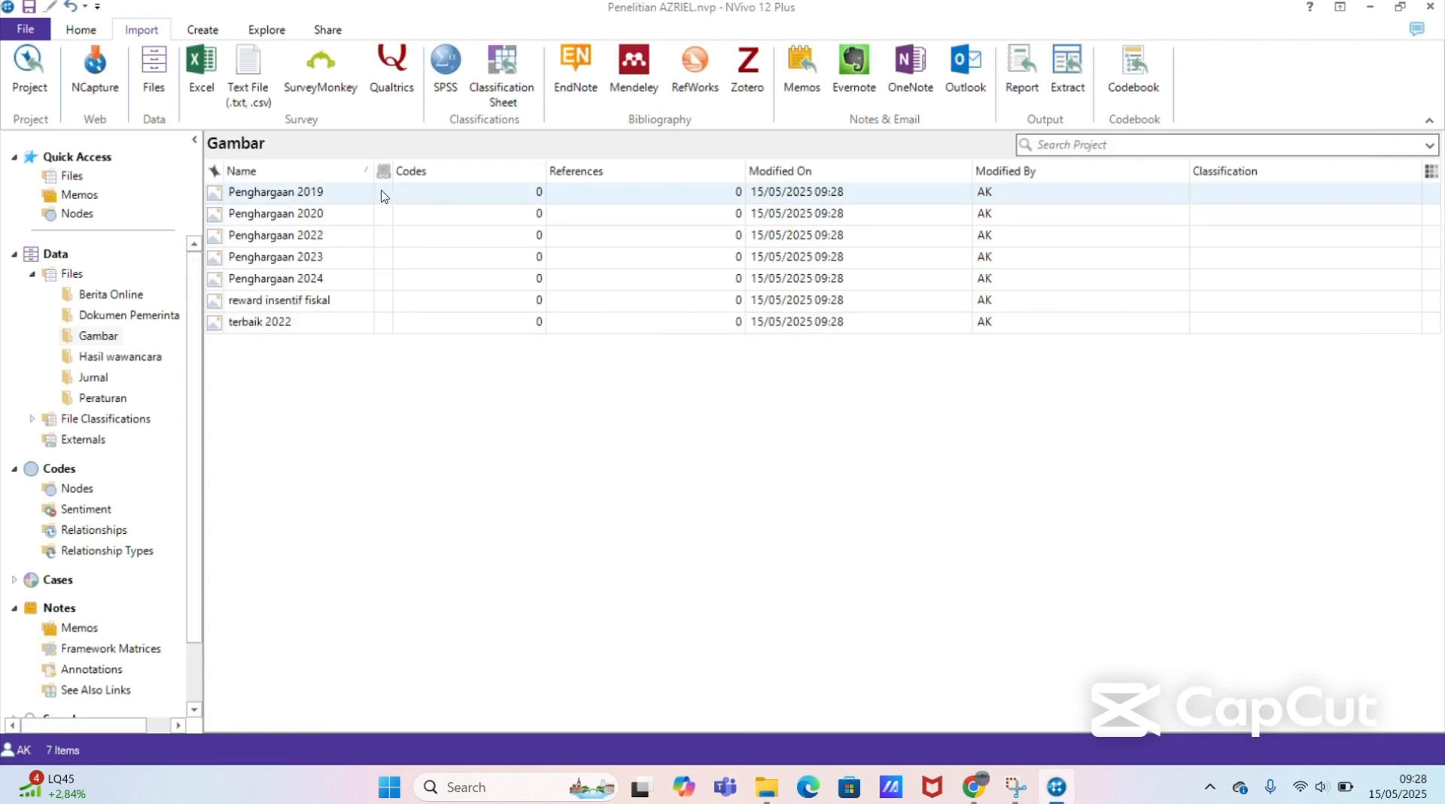
Step: Open the Penghargaan 2019 picture from the Gambar folder and turn on editing for it
{"action": "left_click", "coordinate": [381, 194]}
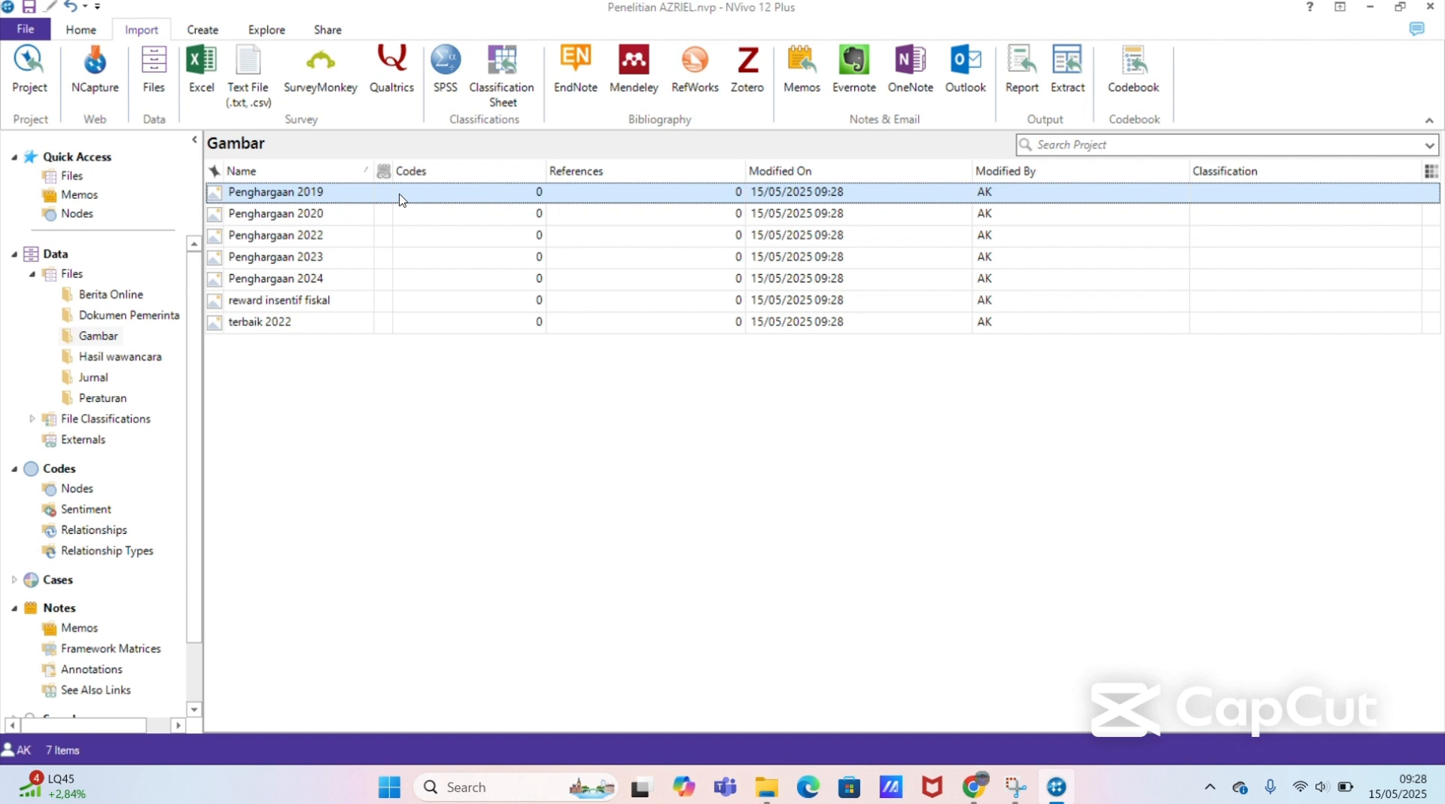
{"action": "double_click", "coordinate": [437, 198]}
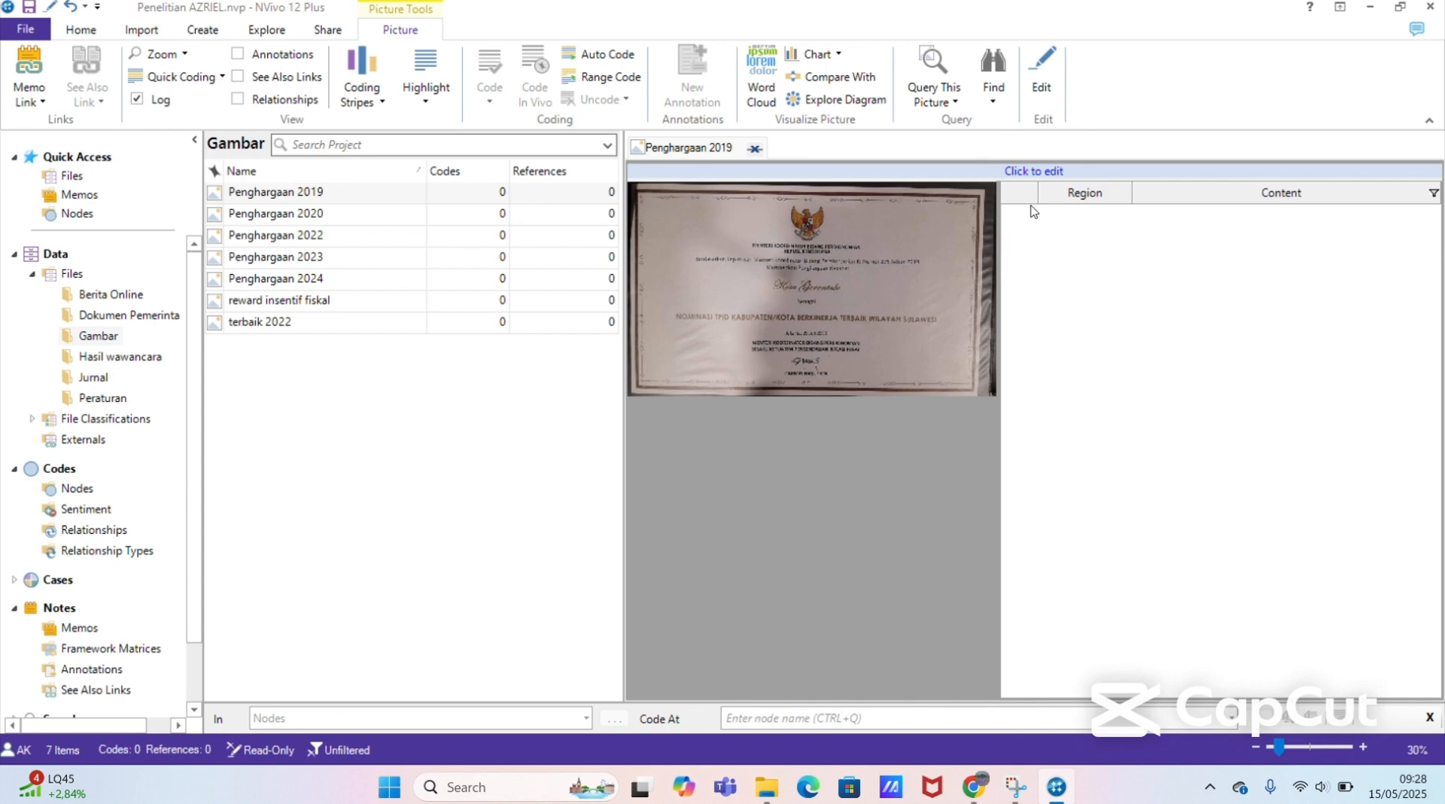
{"action": "left_click", "coordinate": [1029, 171]}
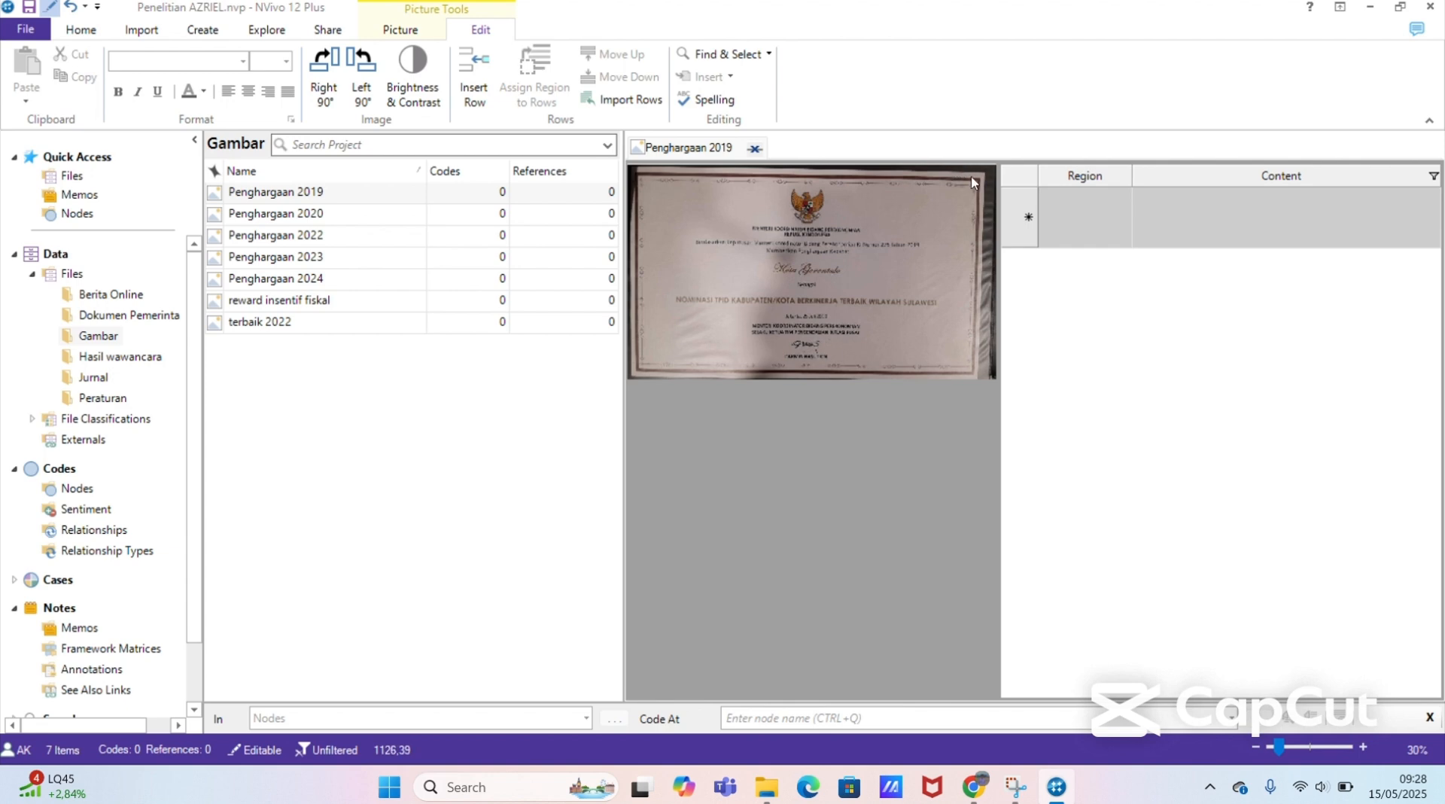
Step: Fill the picture's first content row with "Kota Gorontalo berhasil masuk kedalam nominasi TPID Kabupaten/Kota berkinerja terbaik di wilayah sulawesi"
{"action": "left_click", "coordinate": [1274, 188]}
{"action": "left_click", "coordinate": [1214, 212]}
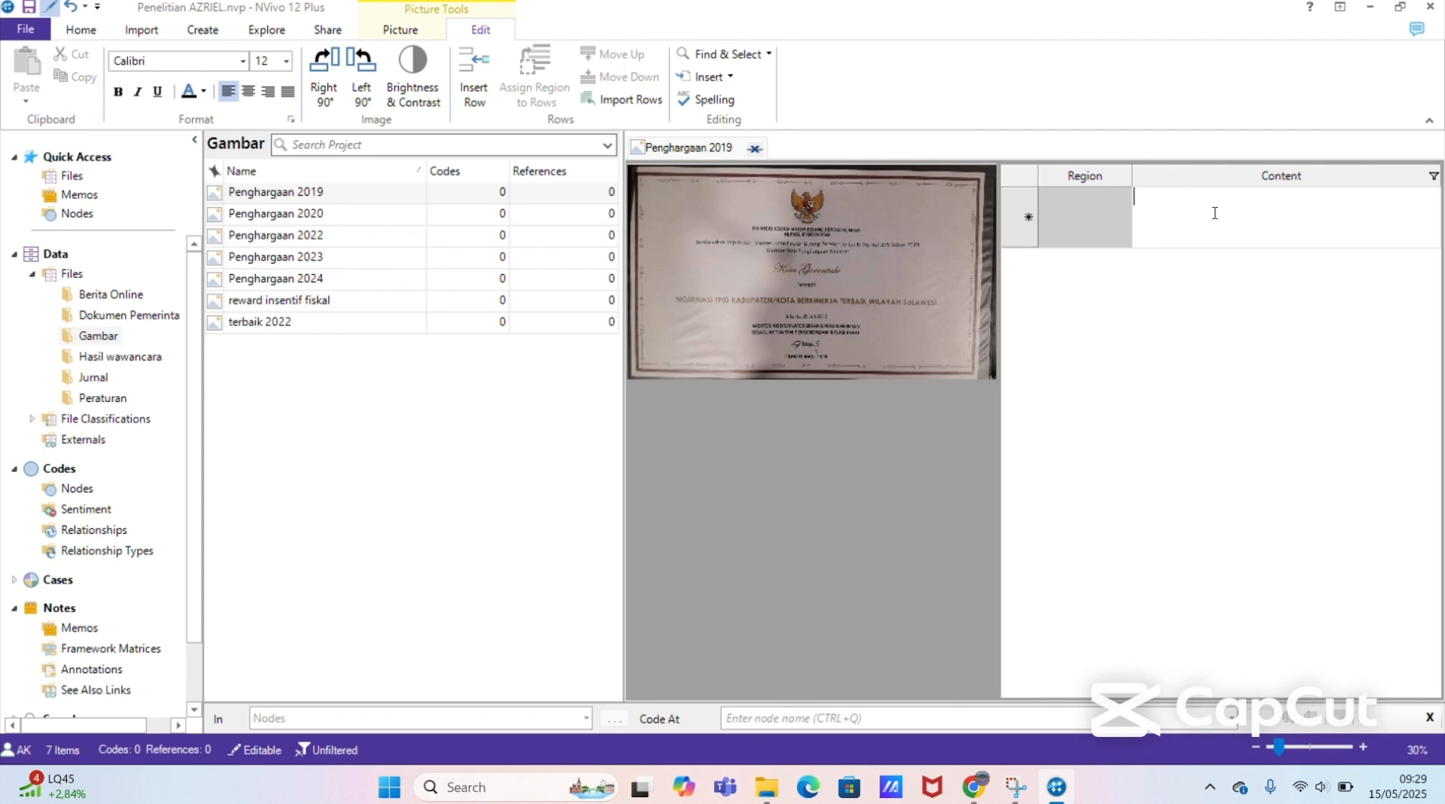
{"action": "type", "text": "Kota "}
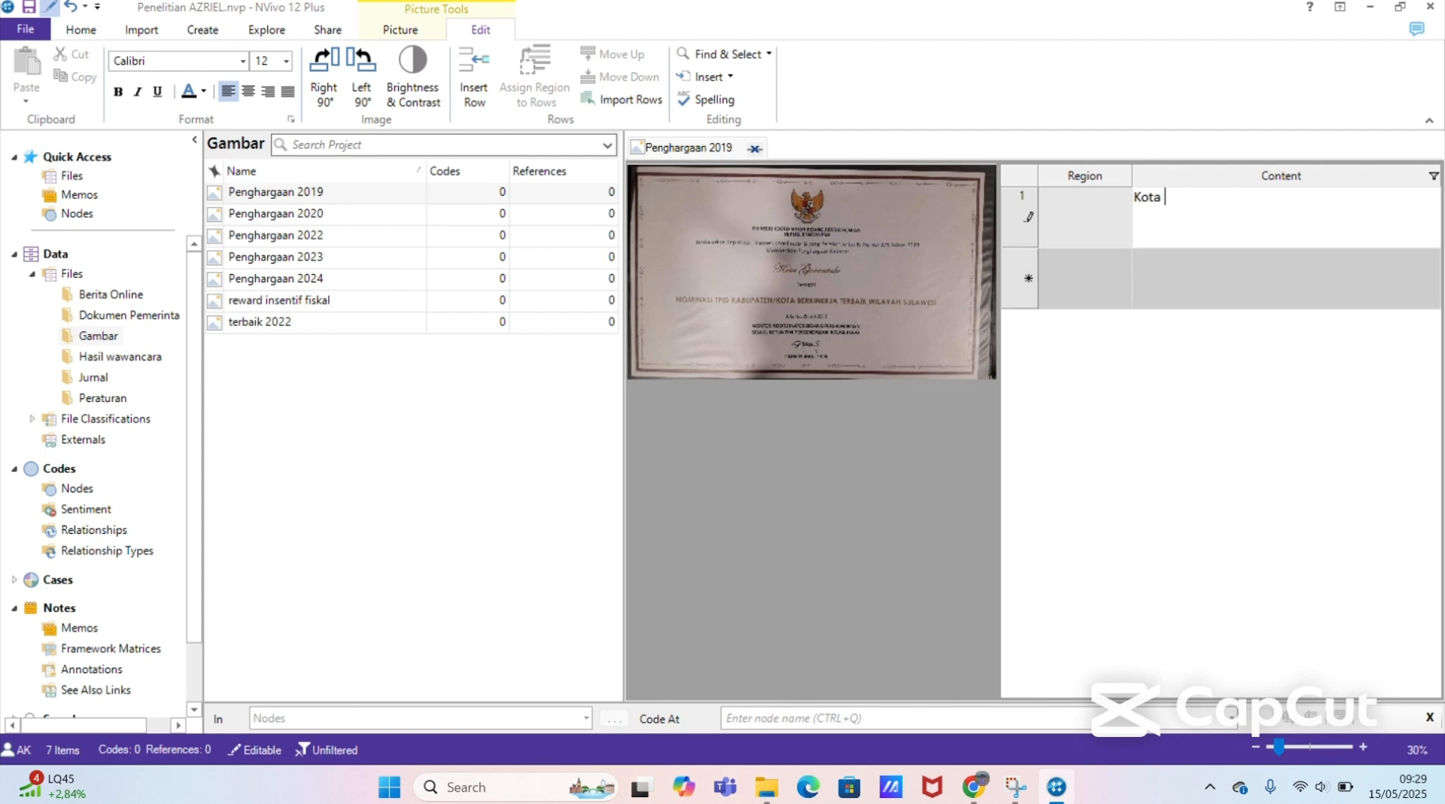
{"action": "type", "text": "Gorontalo berhasil ma"}
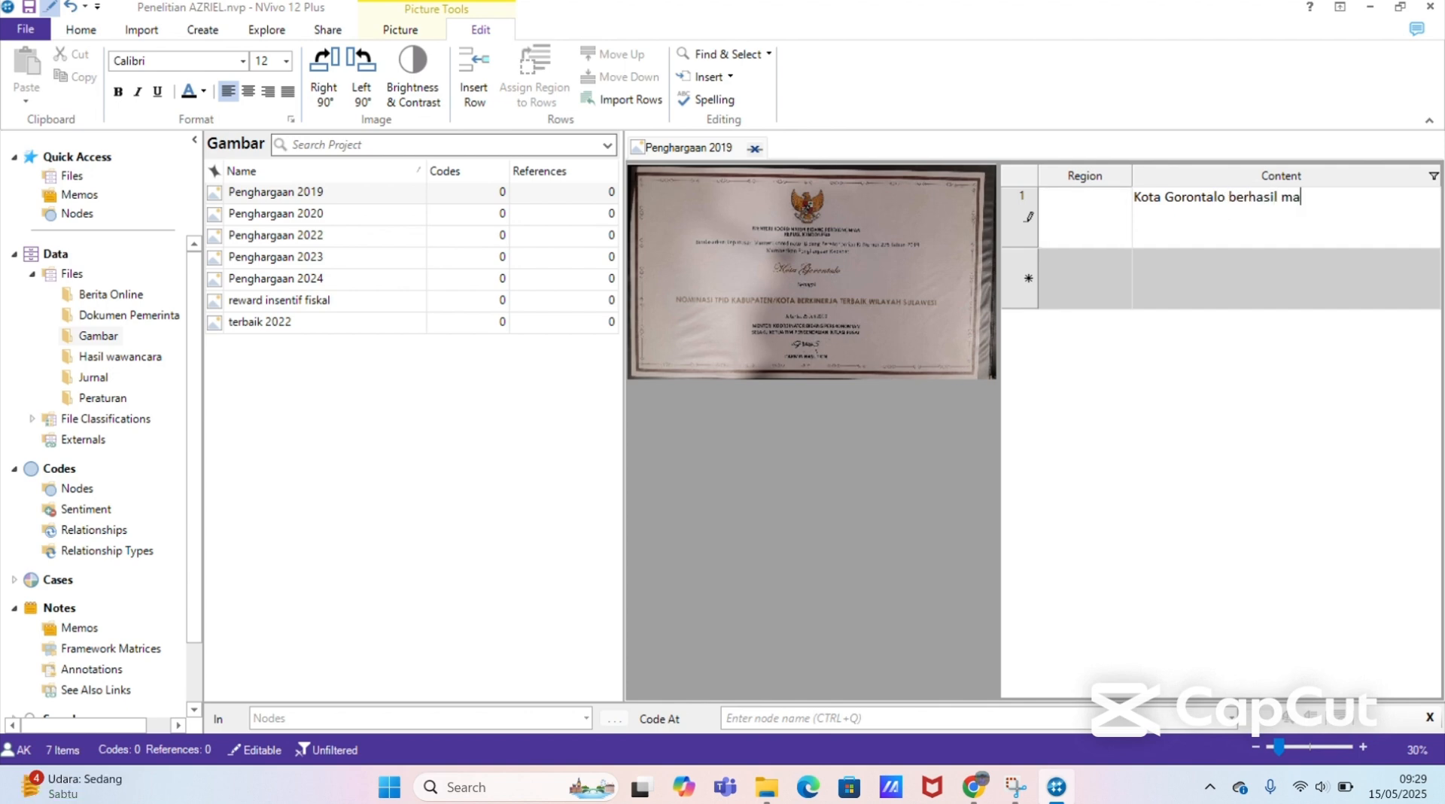
{"action": "type", "text": "suk kedalam nominasi"}
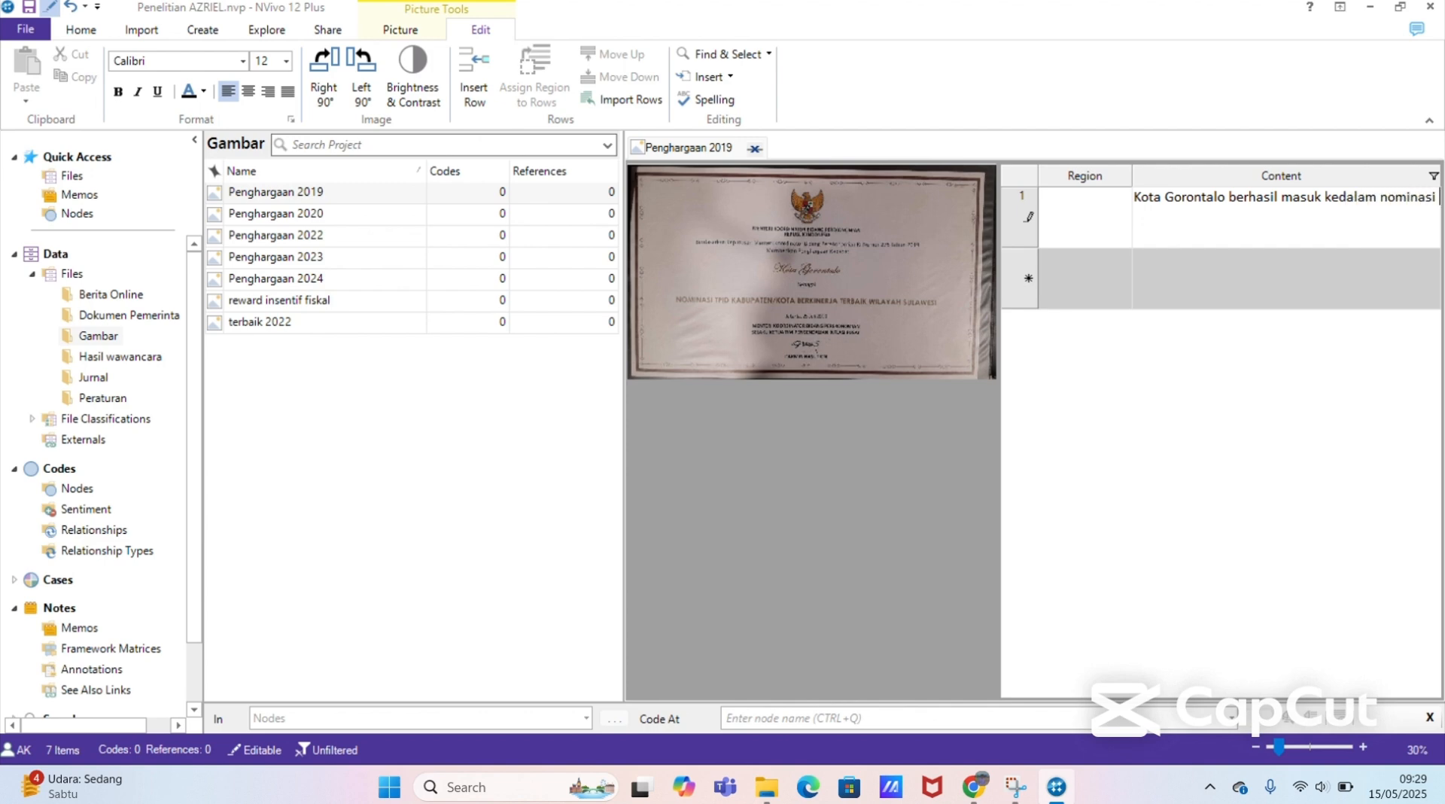
{"action": "type", "text": " TPID Kabupaten/Kota berki"}
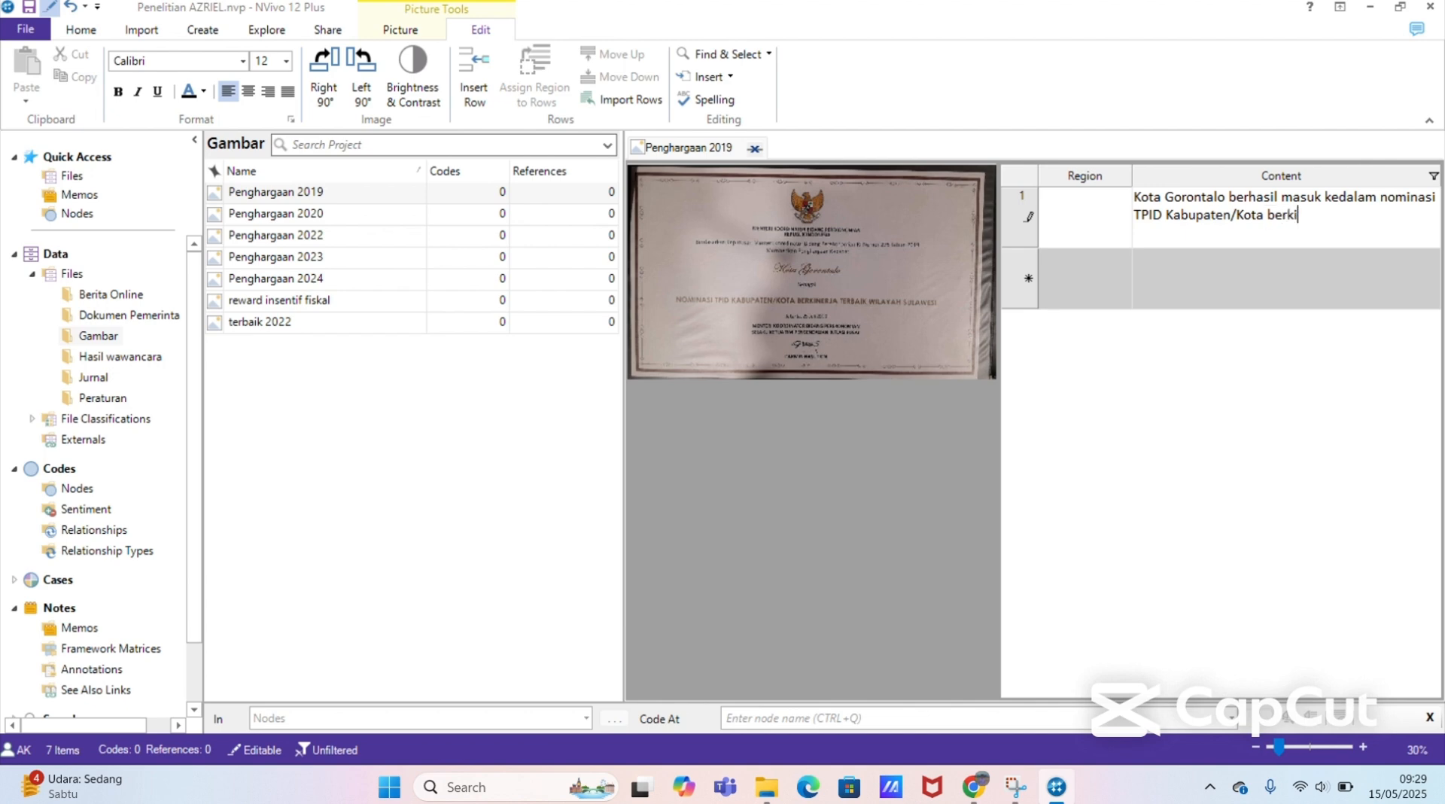
{"action": "type", "text": "nerja terbaik di wilayah "}
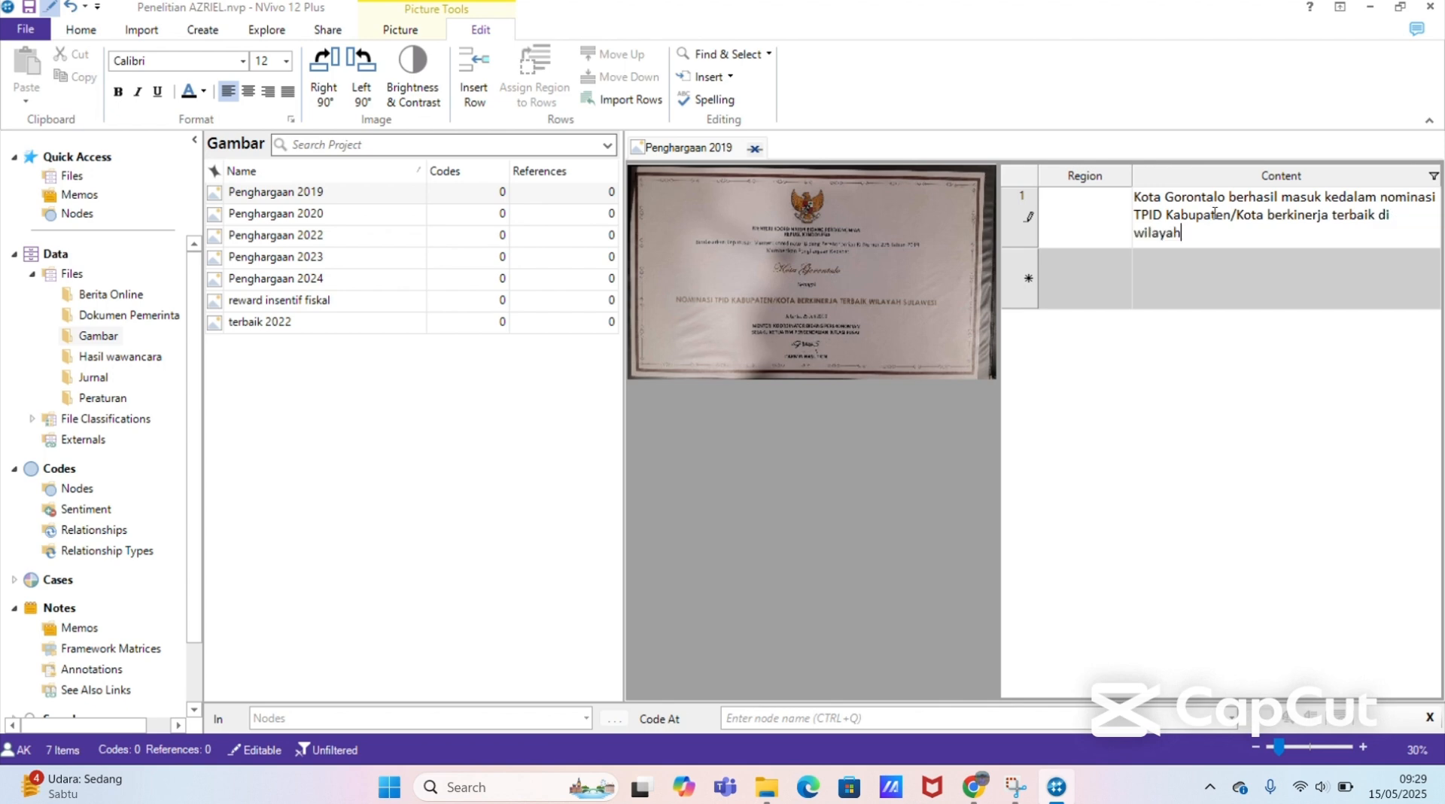
{"action": "type", "text": "sulawesi"}
{"action": "key", "text": "Return"}
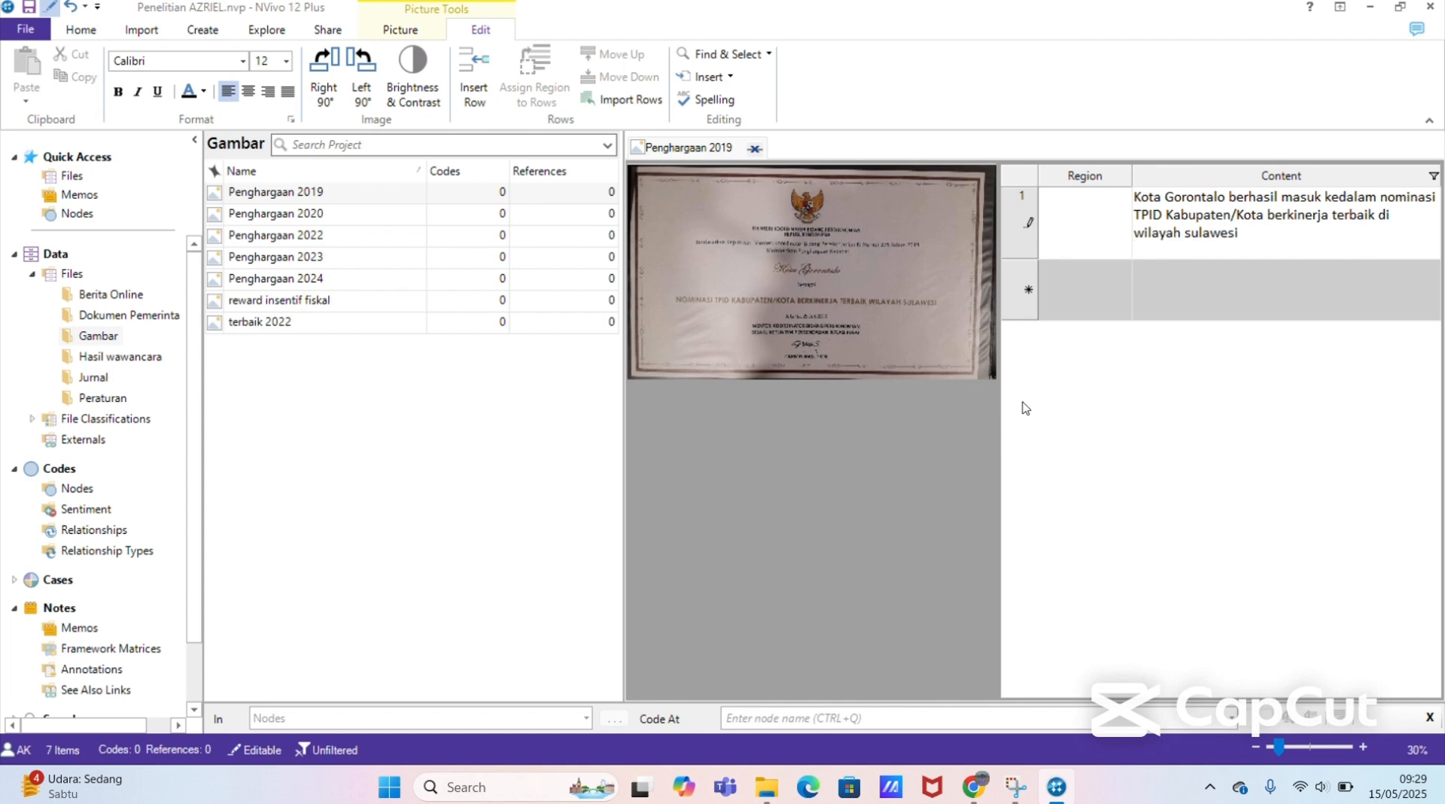
{"action": "left_click", "coordinate": [419, 220]}
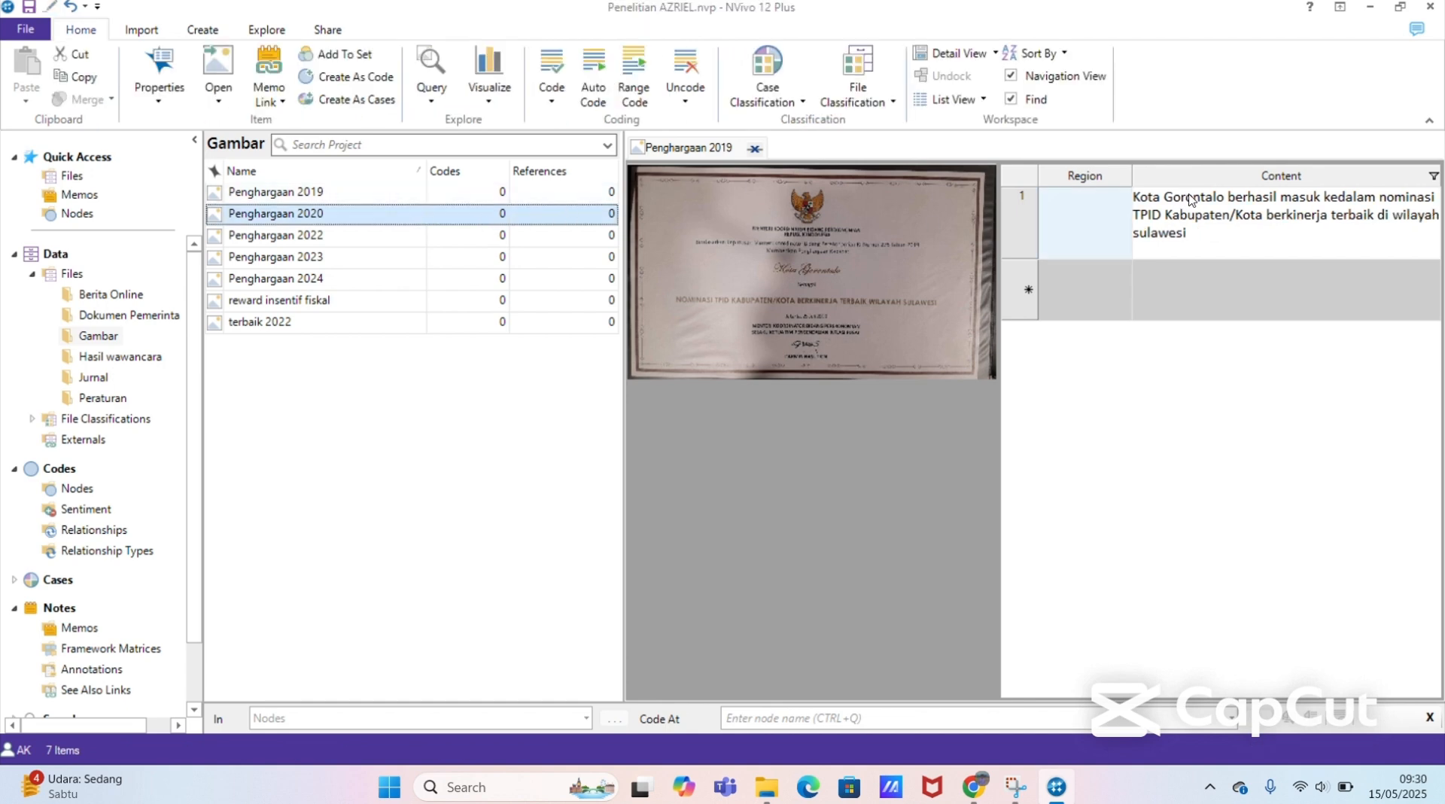
{"action": "left_click", "coordinate": [1136, 195]}
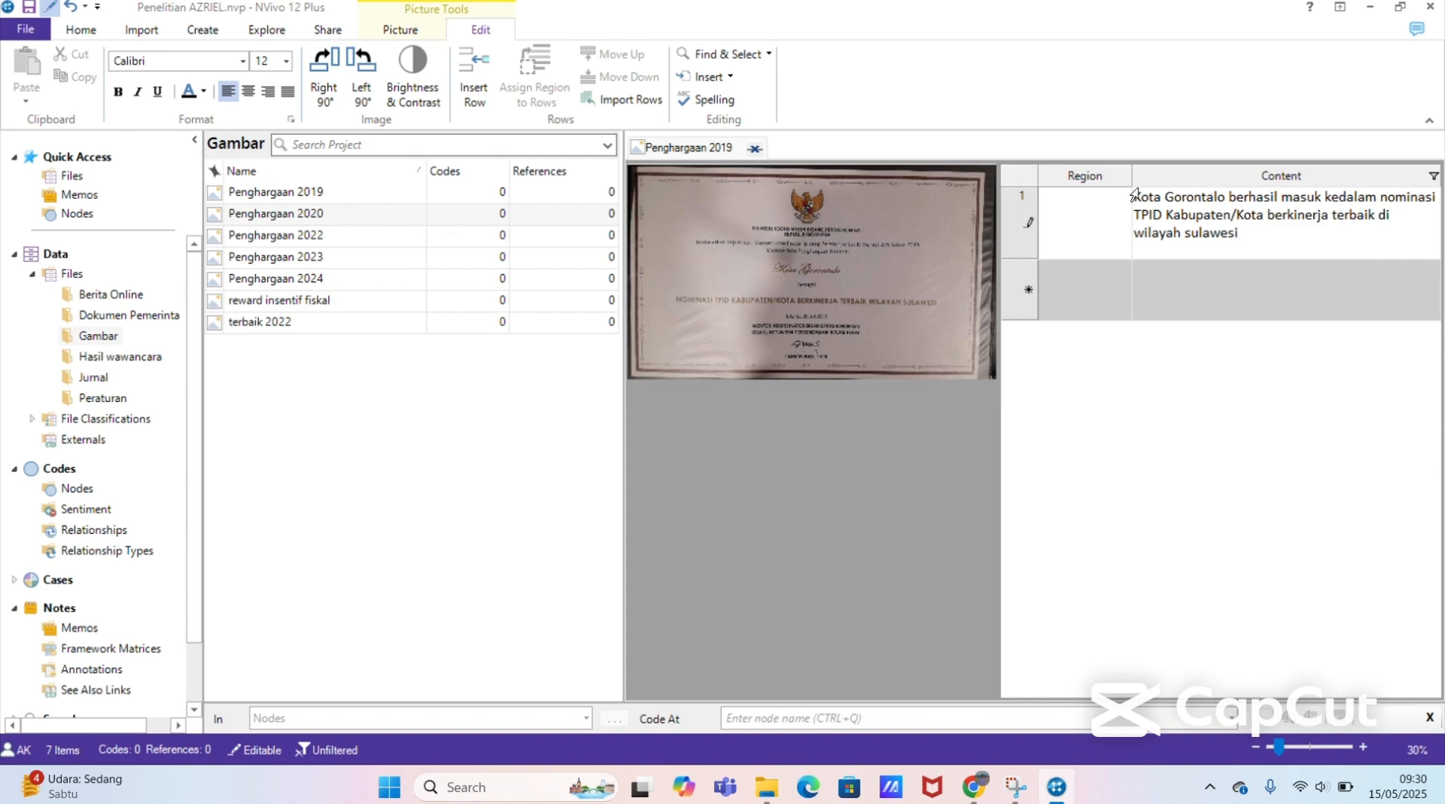
{"action": "left_click_drag", "start_coordinate": [1134, 196], "coordinate": [1236, 241]}
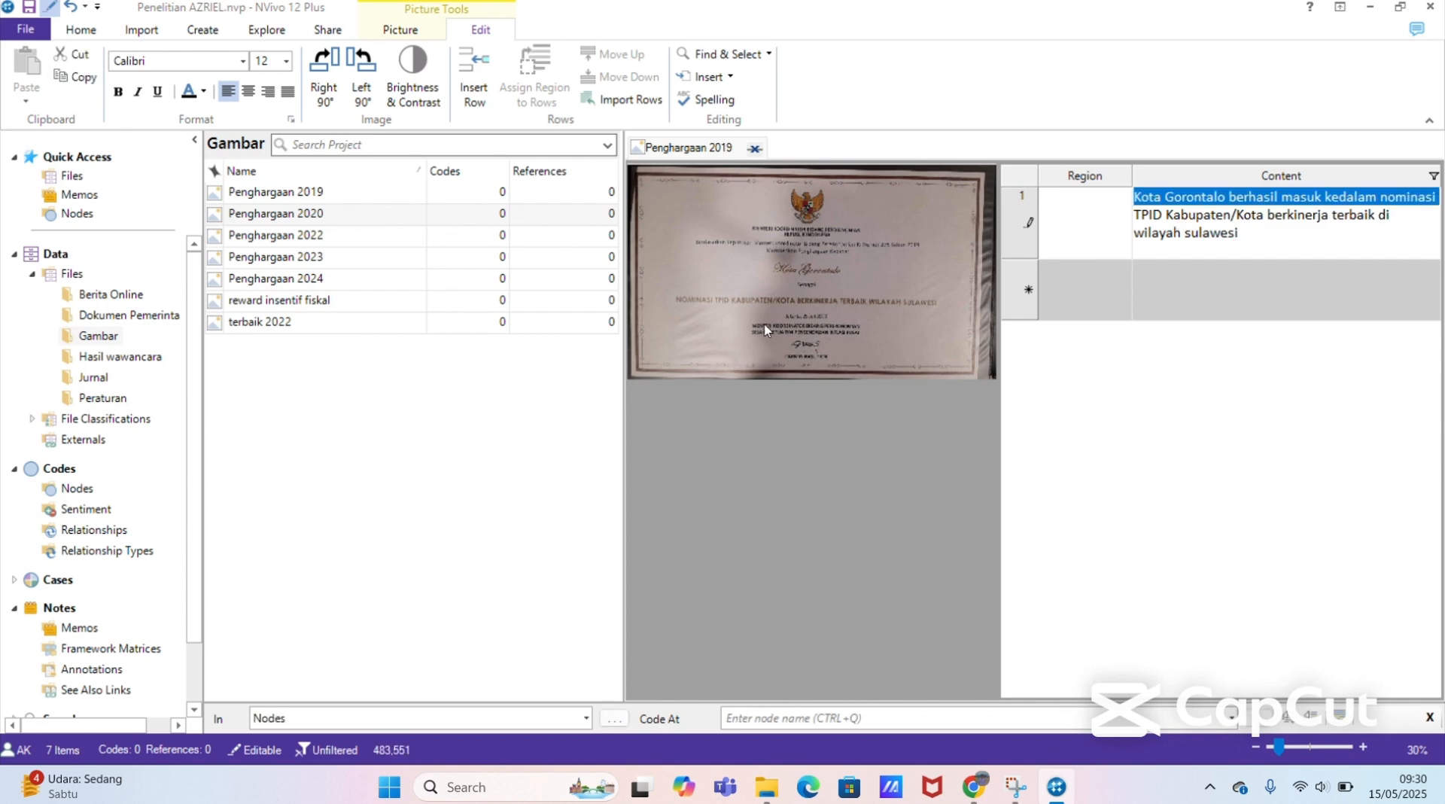
{"action": "left_click", "coordinate": [433, 235]}
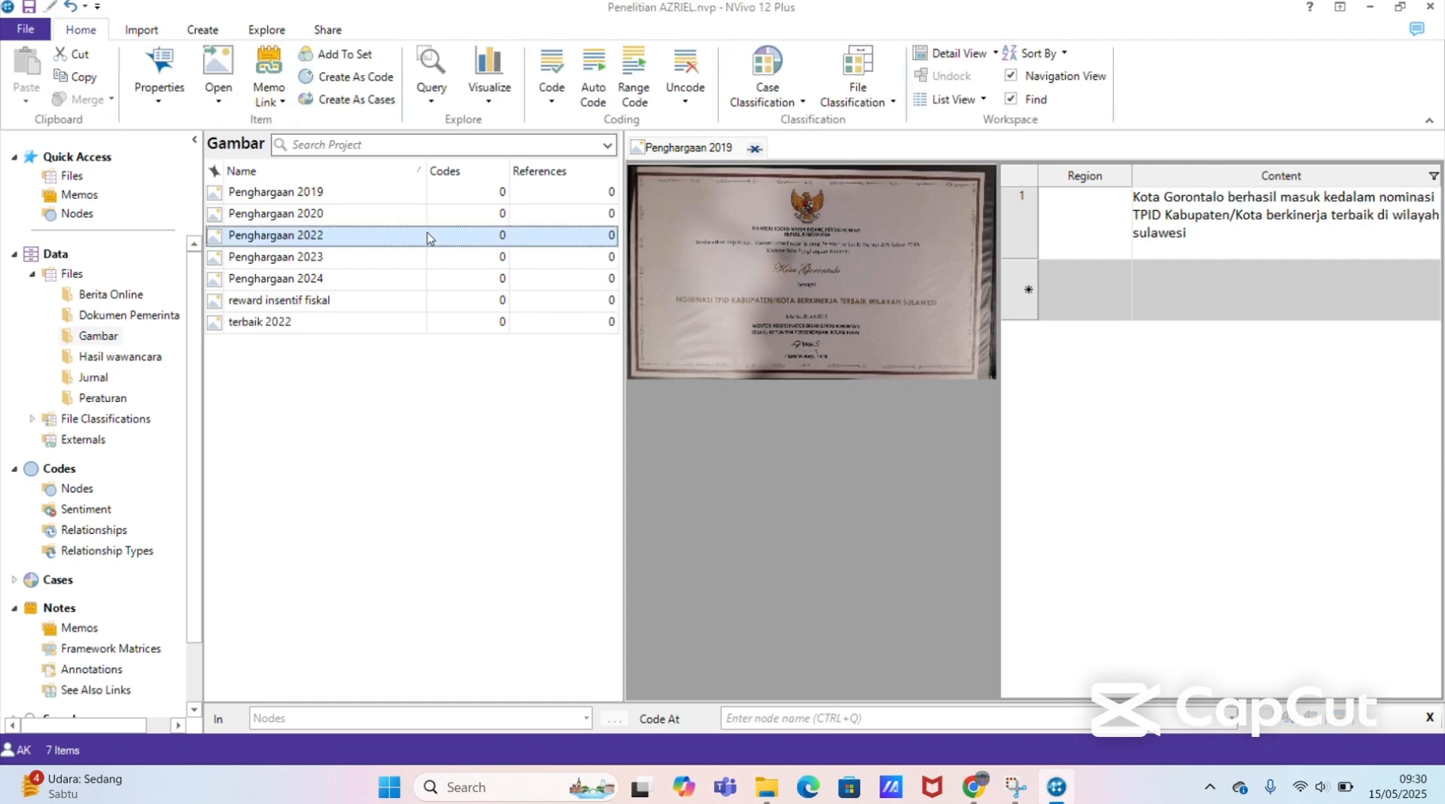
Step: Open the terbaik 2022 picture from the Gambar folder for editing and save the project
{"action": "left_click", "coordinate": [347, 329]}
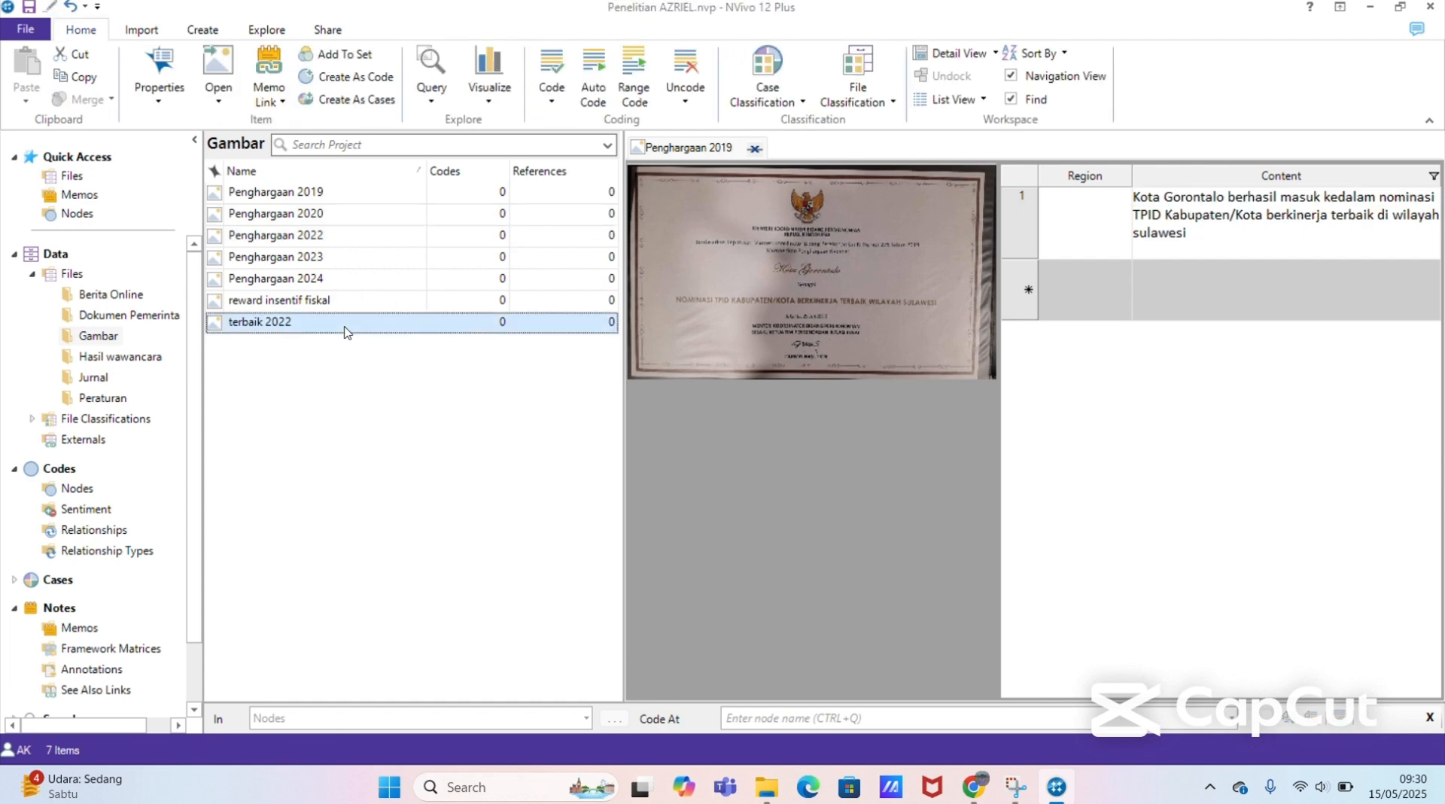
{"action": "double_click", "coordinate": [347, 329]}
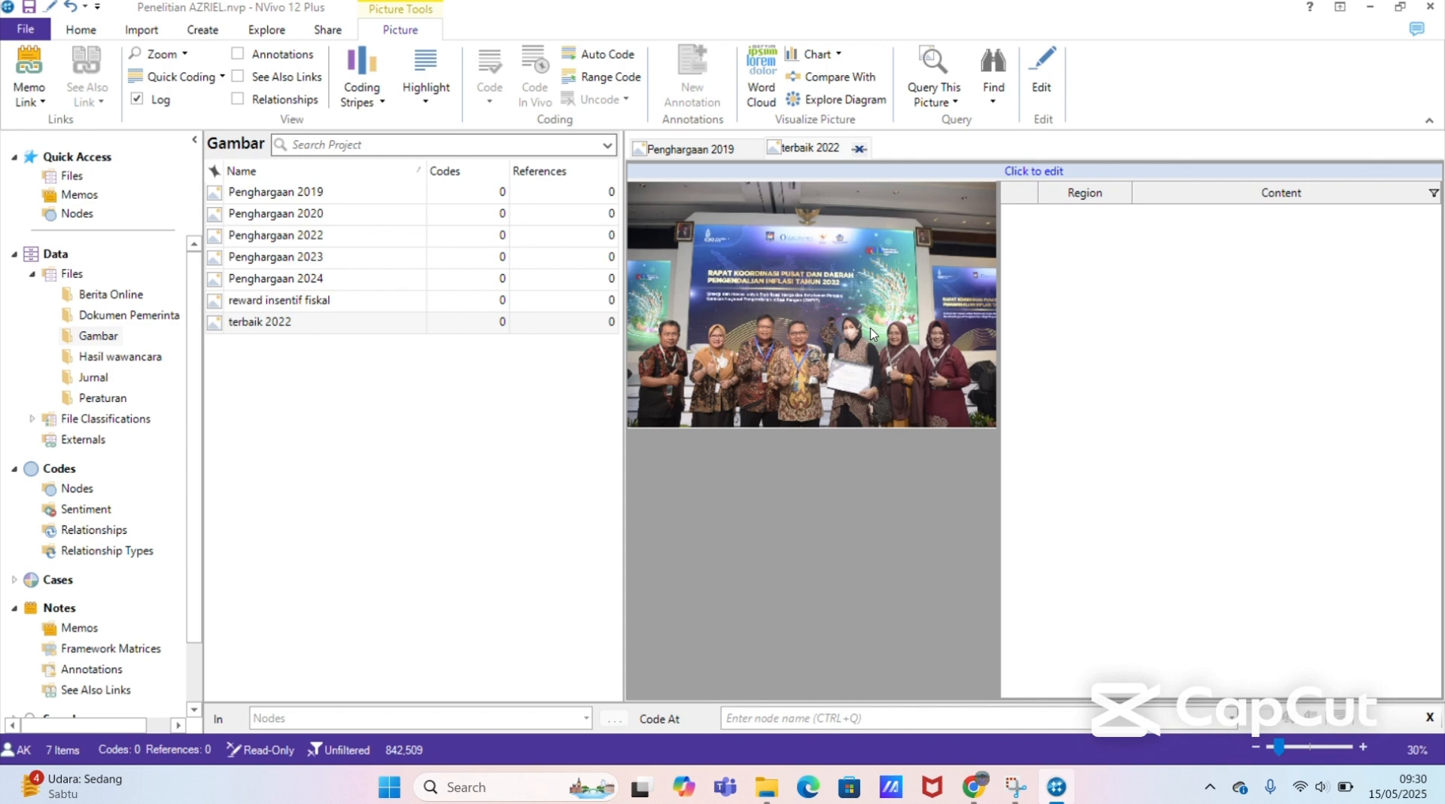
{"action": "left_click", "coordinate": [1037, 171]}
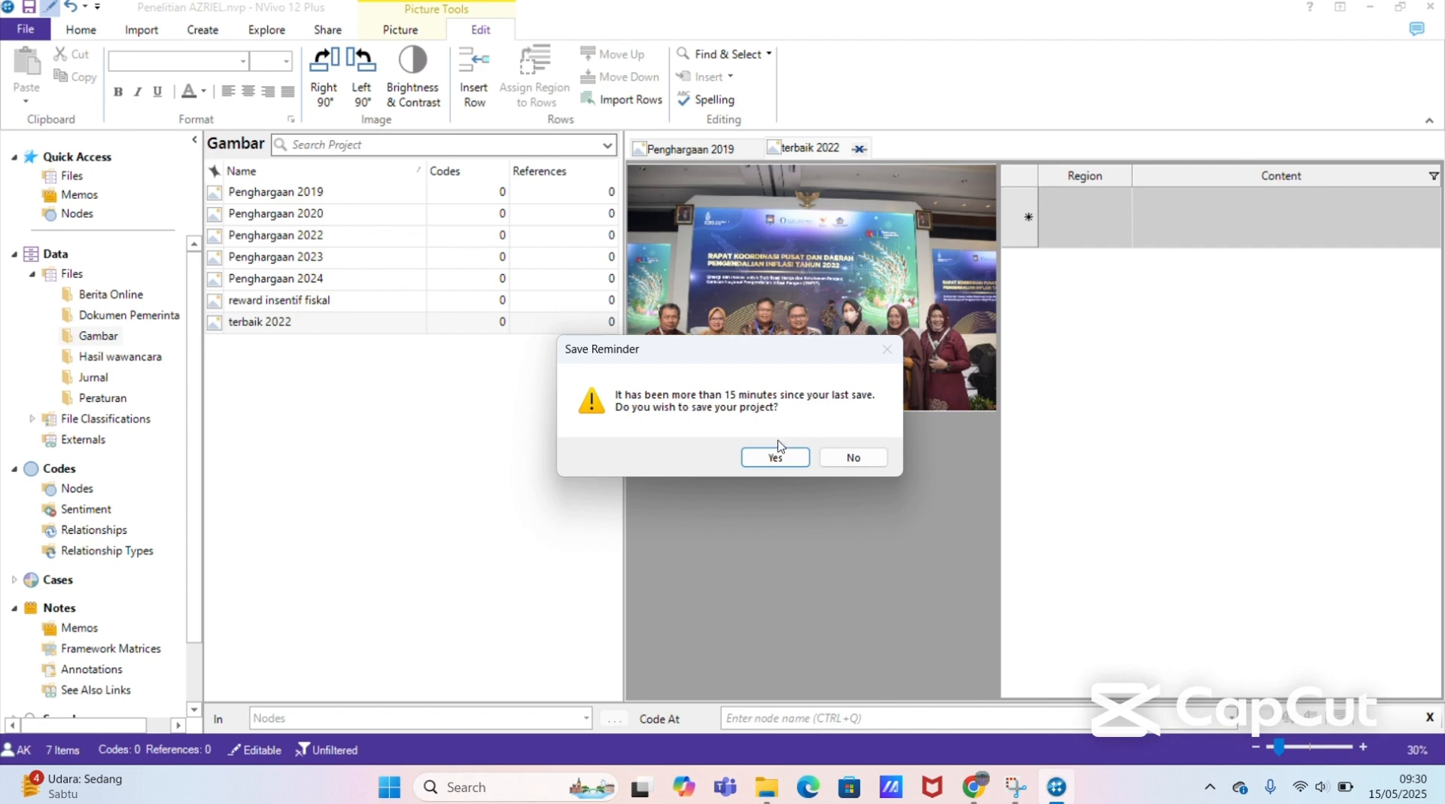
{"action": "left_click", "coordinate": [773, 458]}
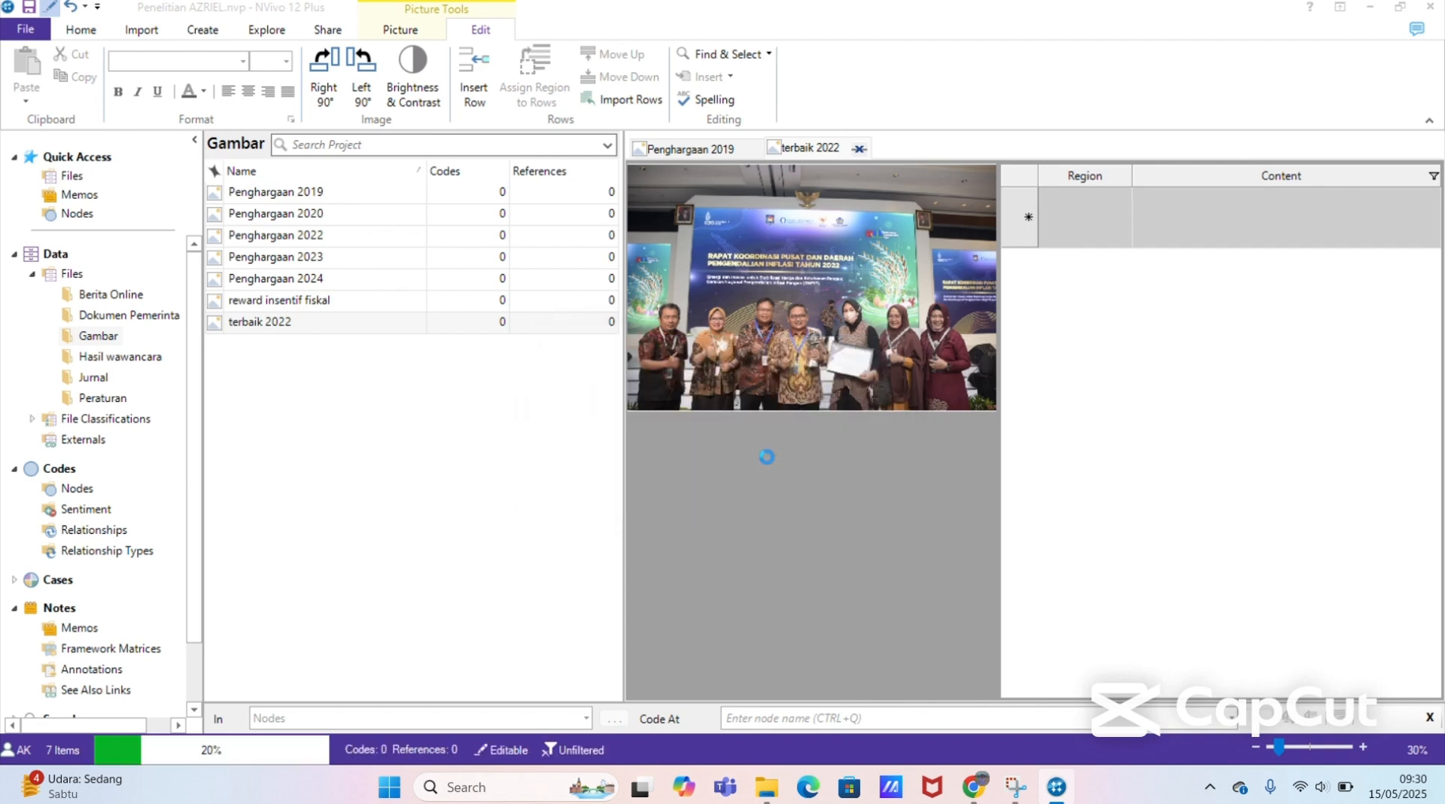
Step: Fill the picture's first content row with "Kota Gorontalo memperolah penghargaan sebagai Kota dengan pengendalian Inflasi Terbaik pada tahun 2022"
{"action": "left_click", "coordinate": [1270, 208]}
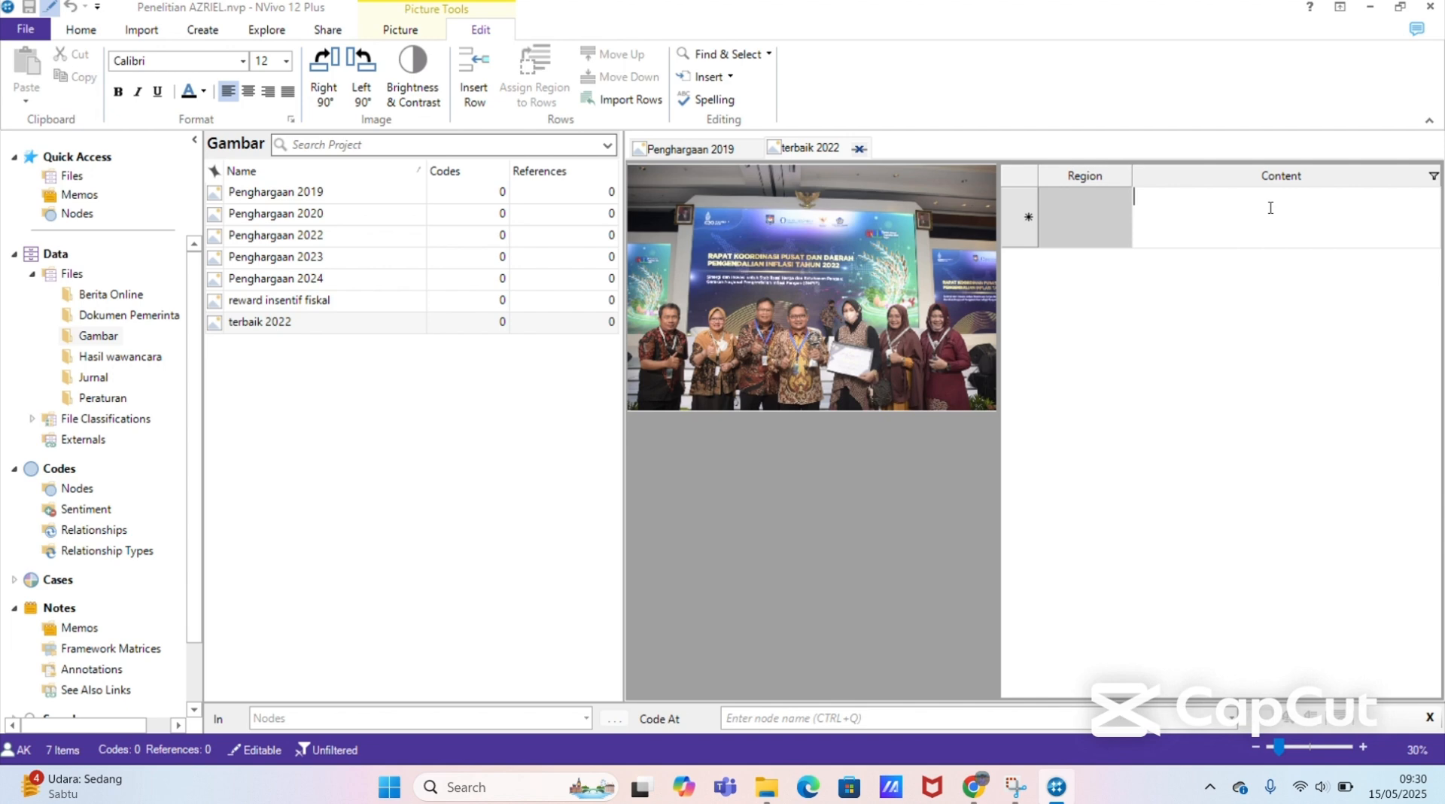
{"action": "type", "text": "Kota G"}
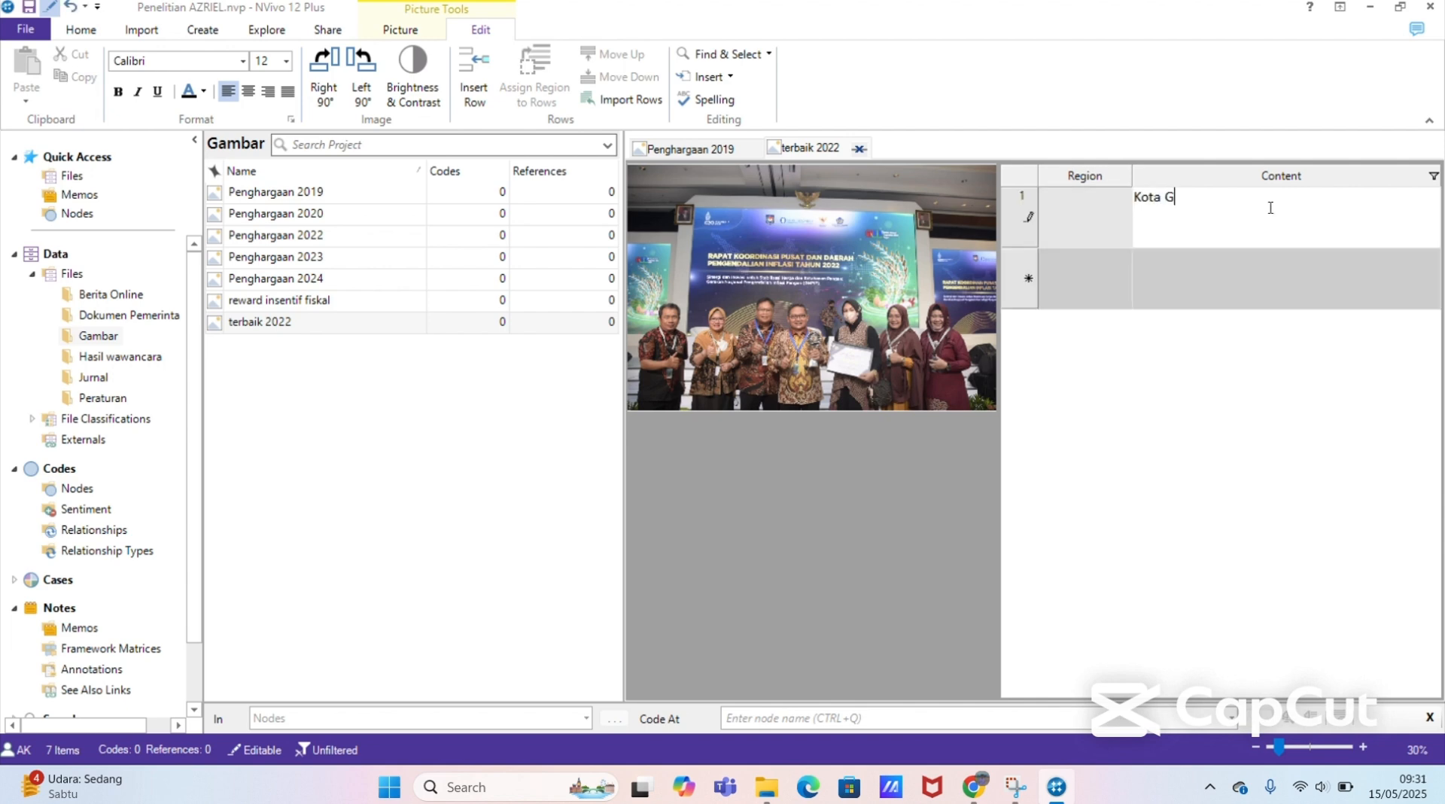
{"action": "type", "text": "orontalo meraih"}
{"action": "key", "text": "BackSpace"}
{"action": "key", "text": "BackSpace"}
{"action": "key", "text": "BackSpace"}
{"action": "key", "text": "BackSpace"}
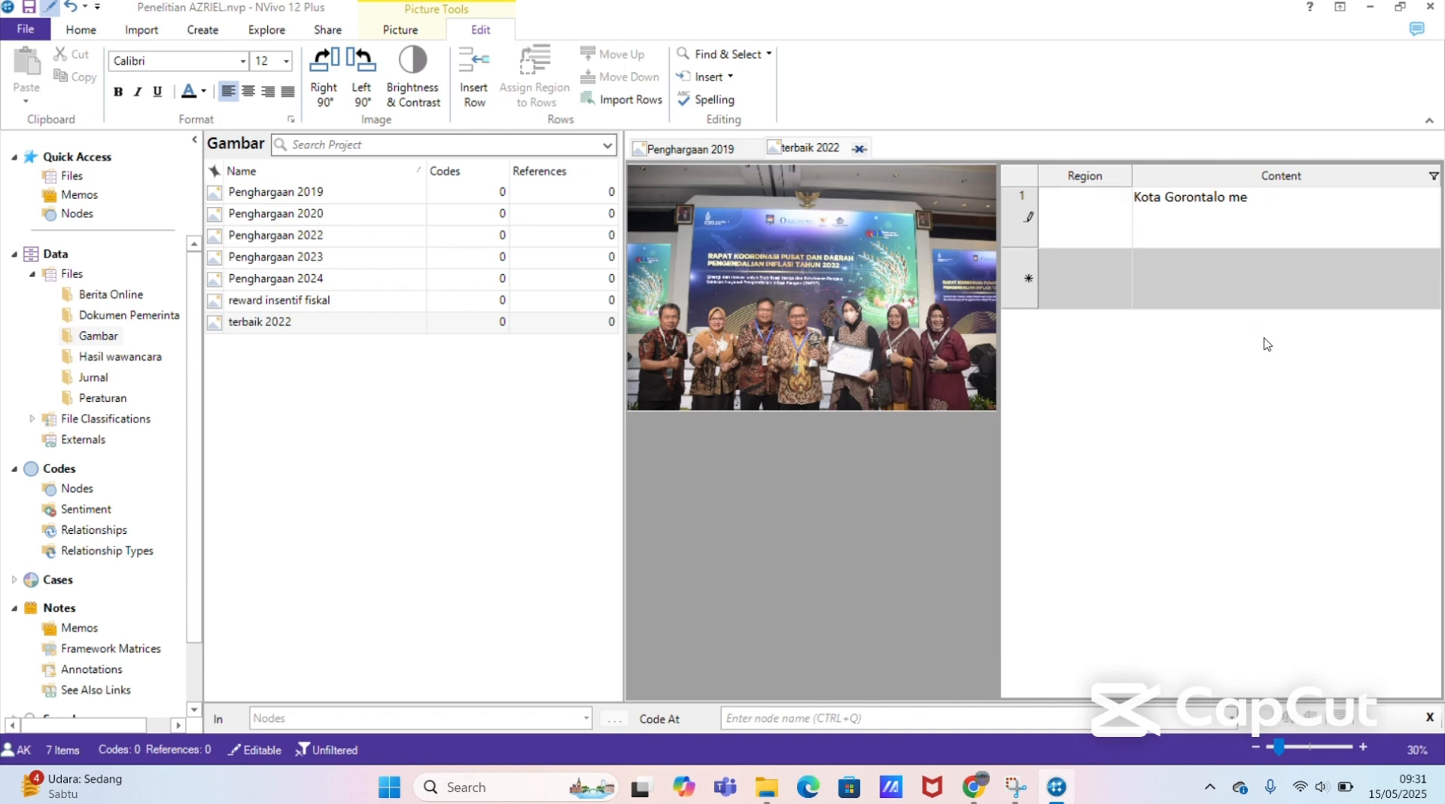
{"action": "type", "text": "mperolah pengah"}
{"action": "key", "text": "BackSpace"}
{"action": "key", "text": "BackSpace"}
{"action": "type", "text": "harg"}
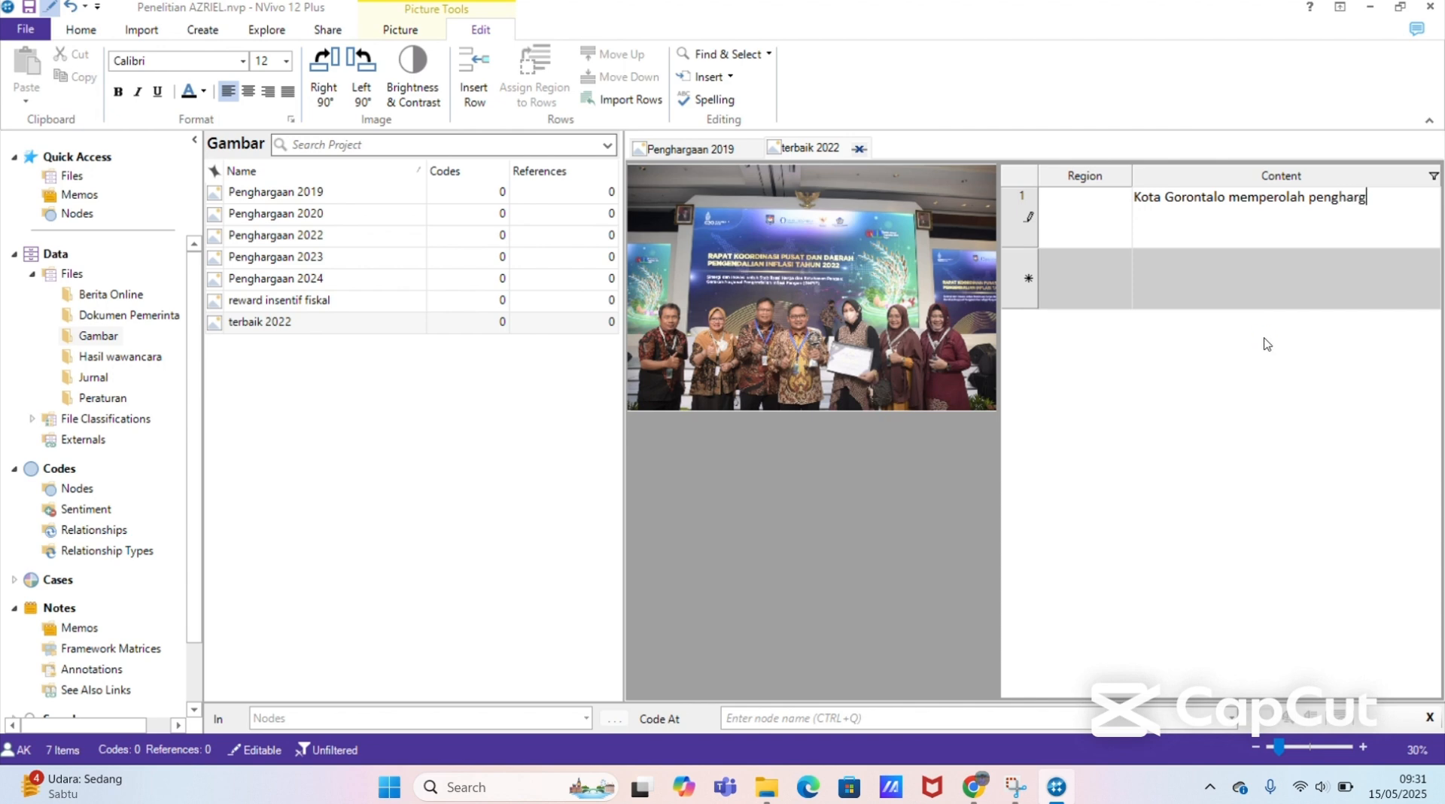
{"action": "type", "text": "aan s"}
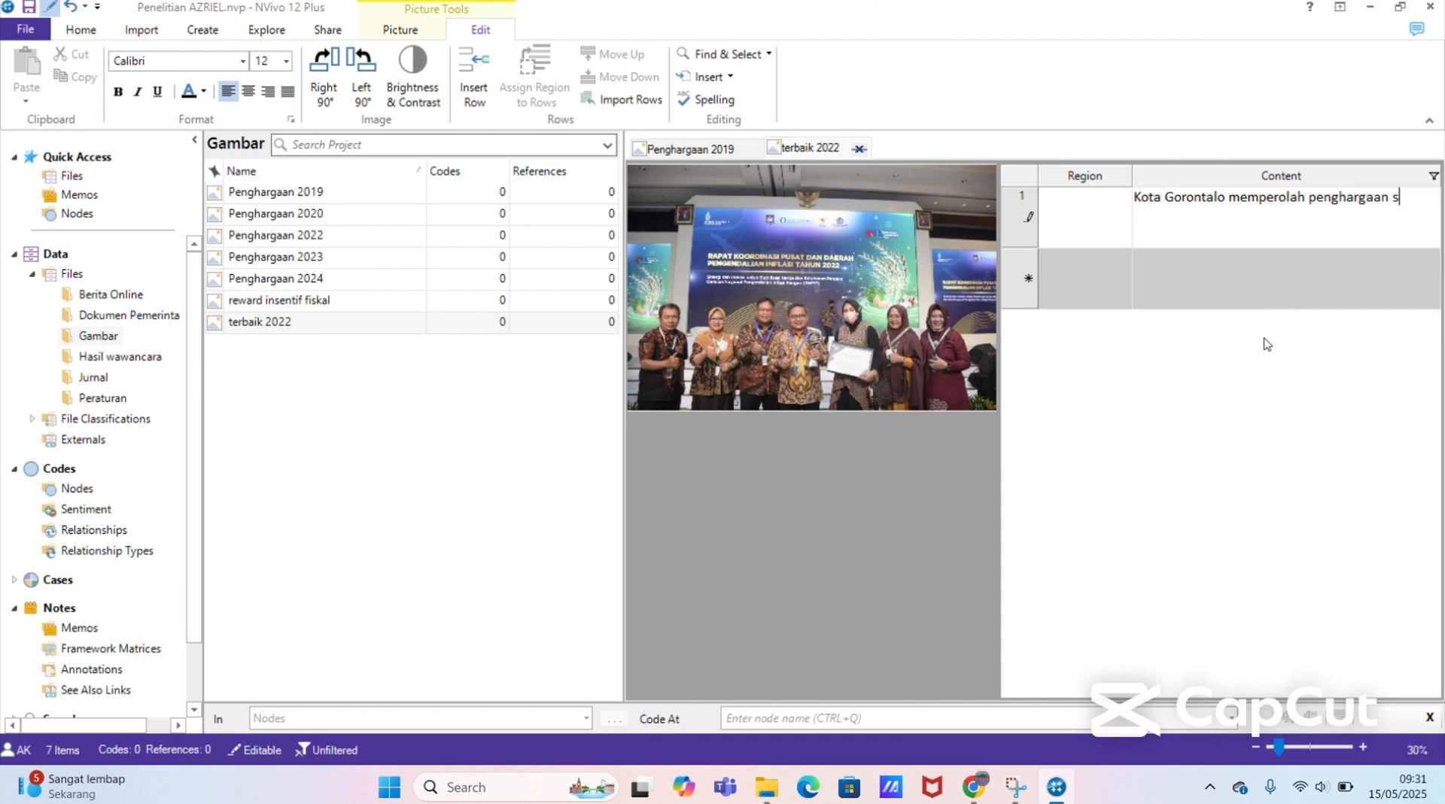
{"action": "type", "text": "ebagai Kota dengan"}
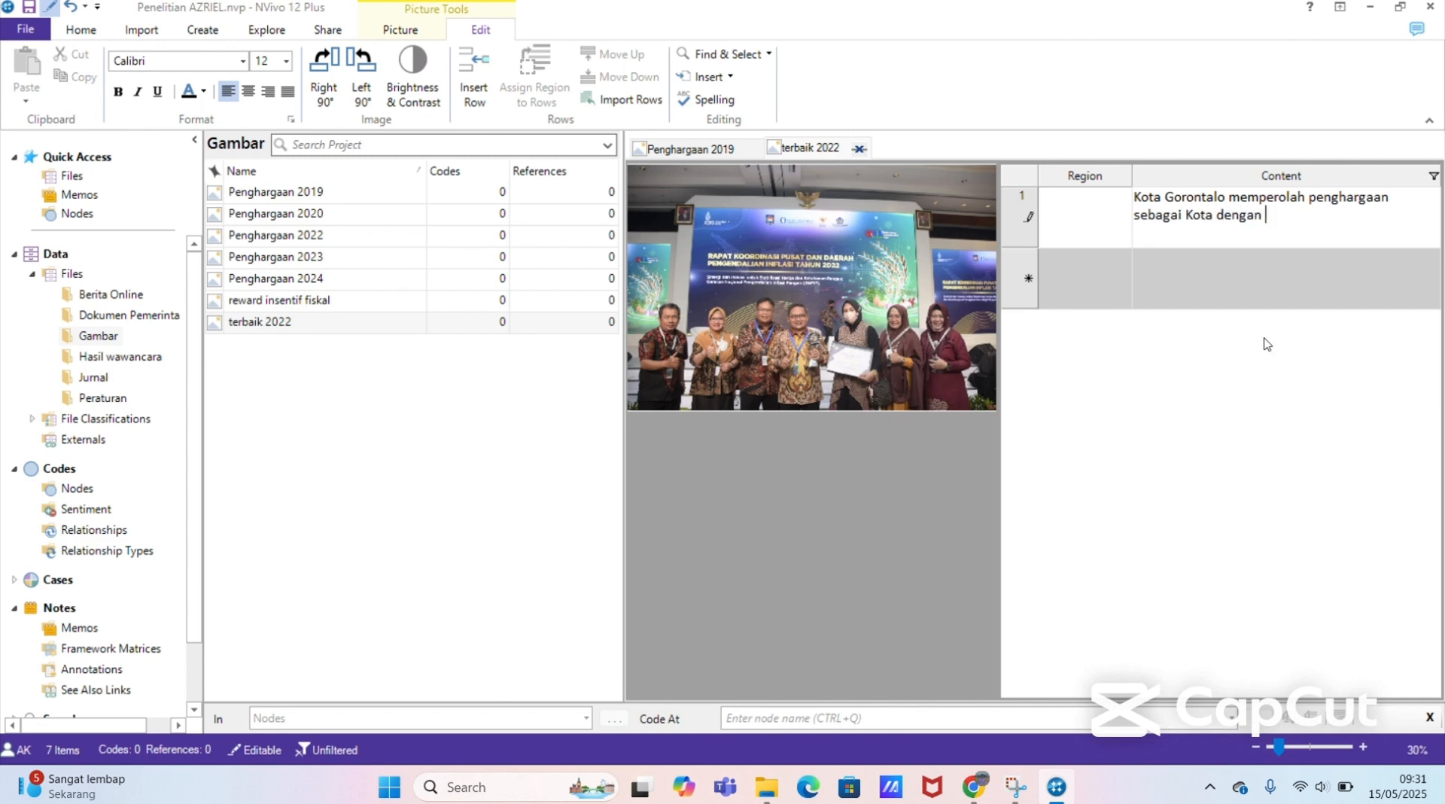
{"action": "type", "text": " pengendalian Inflasi "}
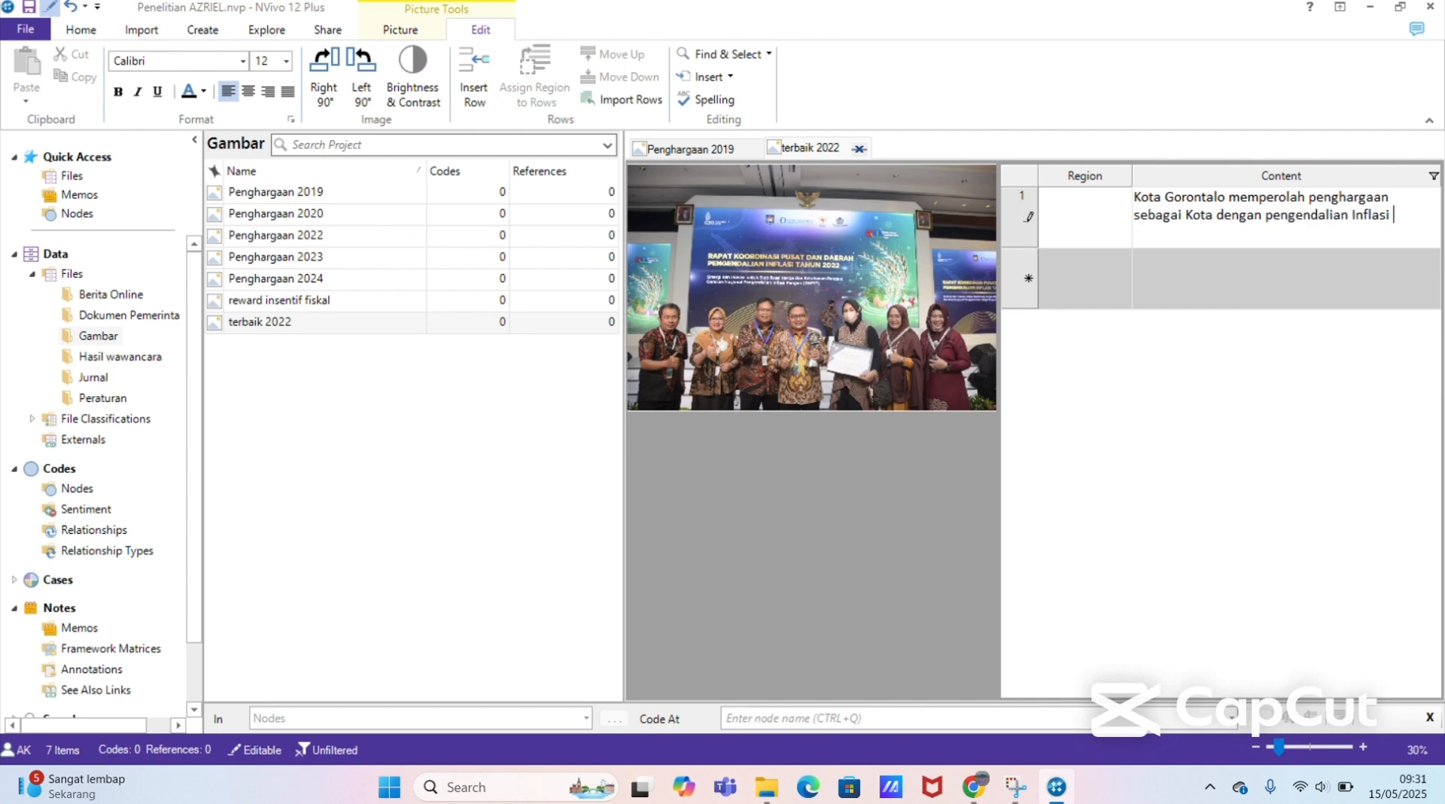
{"action": "type", "text": "Terbaik pada tahun "}
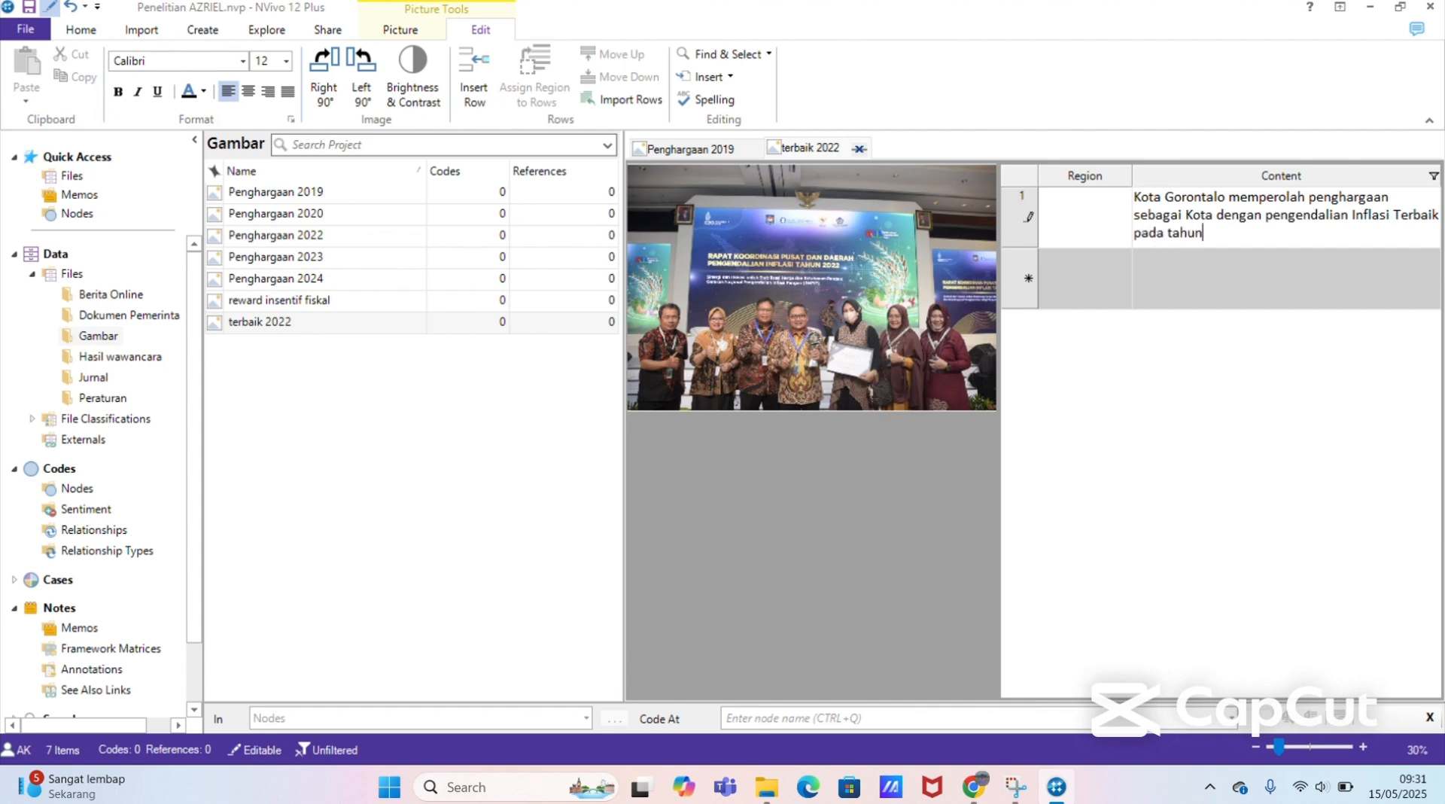
{"action": "type", "text": "2022"}
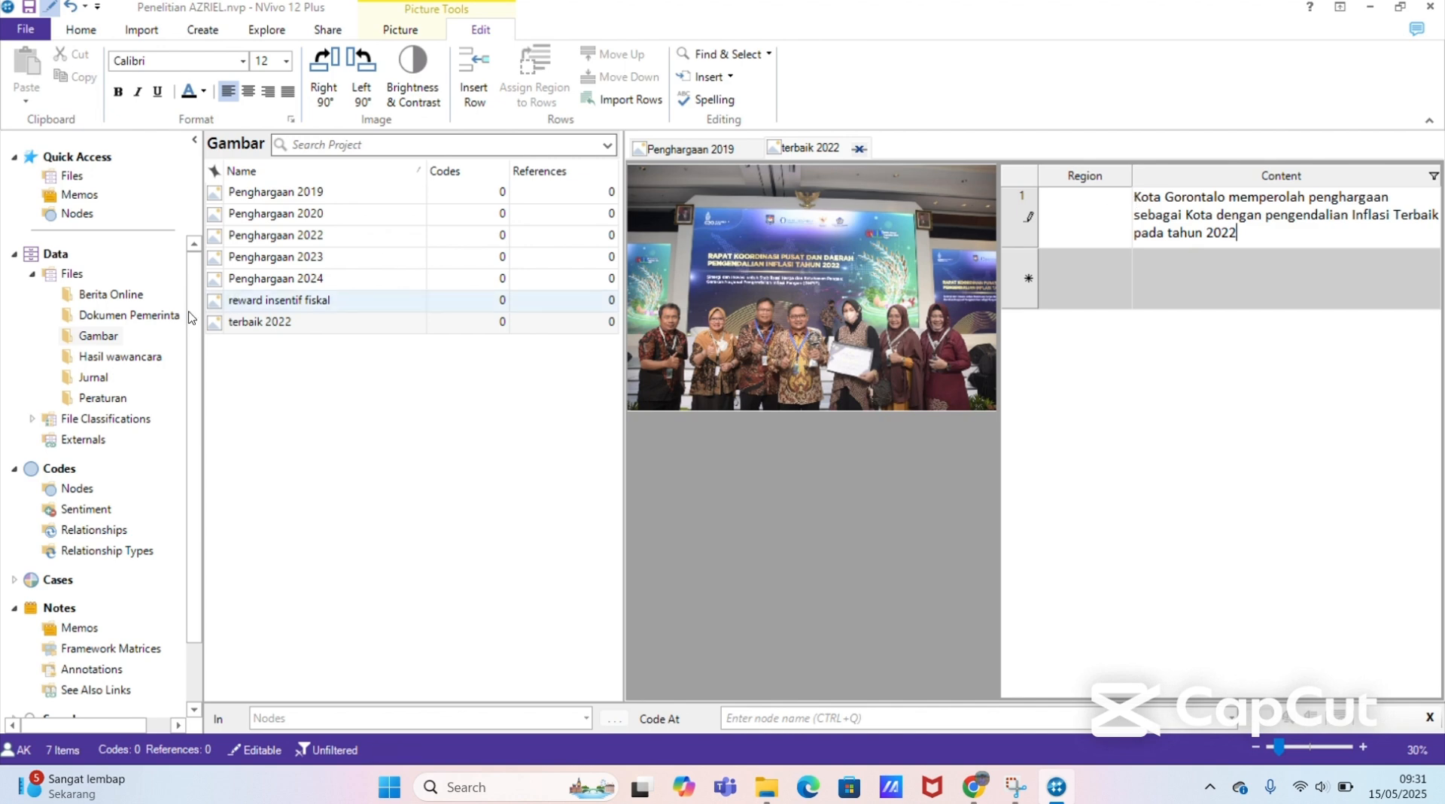
Step: Switch to the Hasil wawancara folder and close the terbaik 2022 and Penghargaan 2019 pictures
{"action": "left_click", "coordinate": [127, 294]}
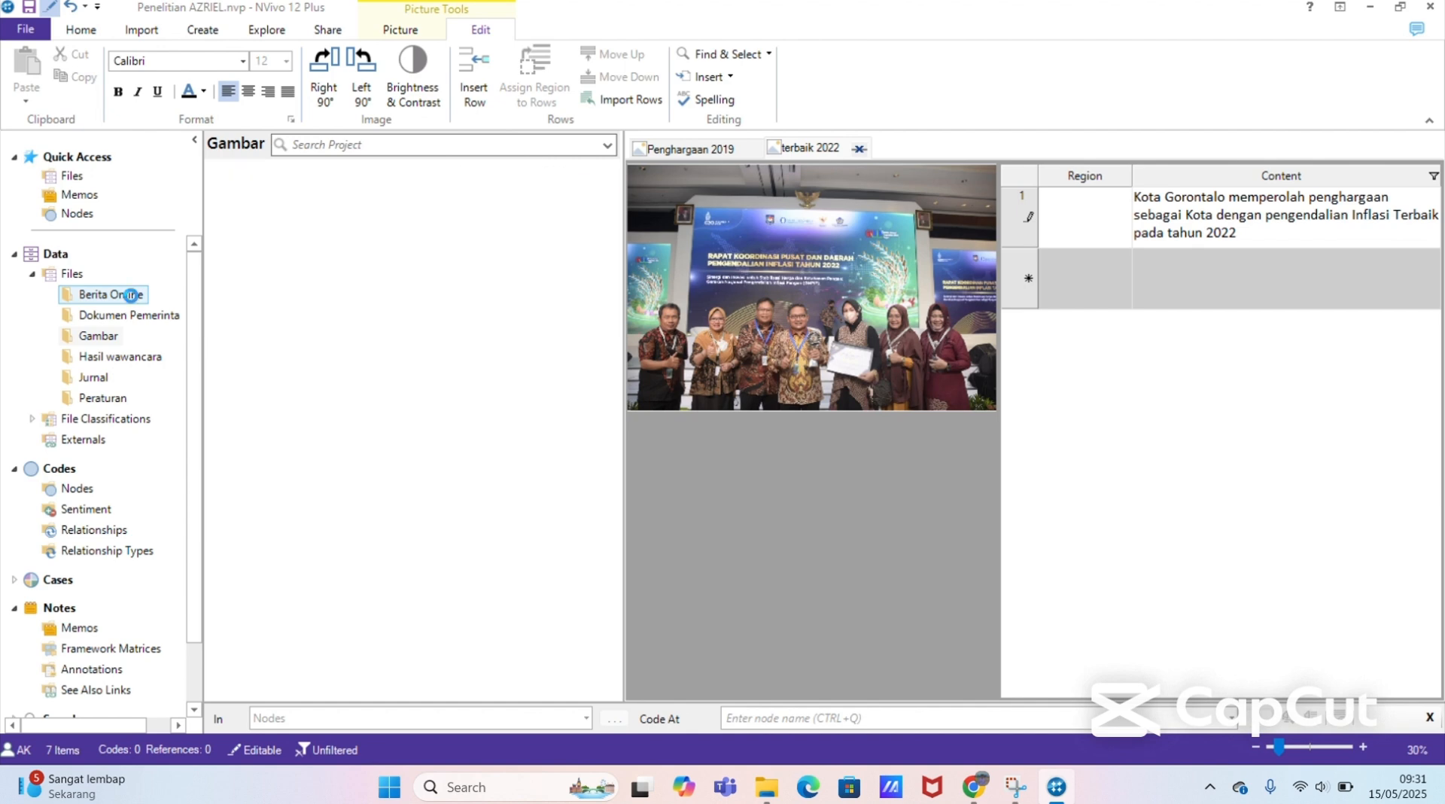
{"action": "left_click", "coordinate": [132, 315]}
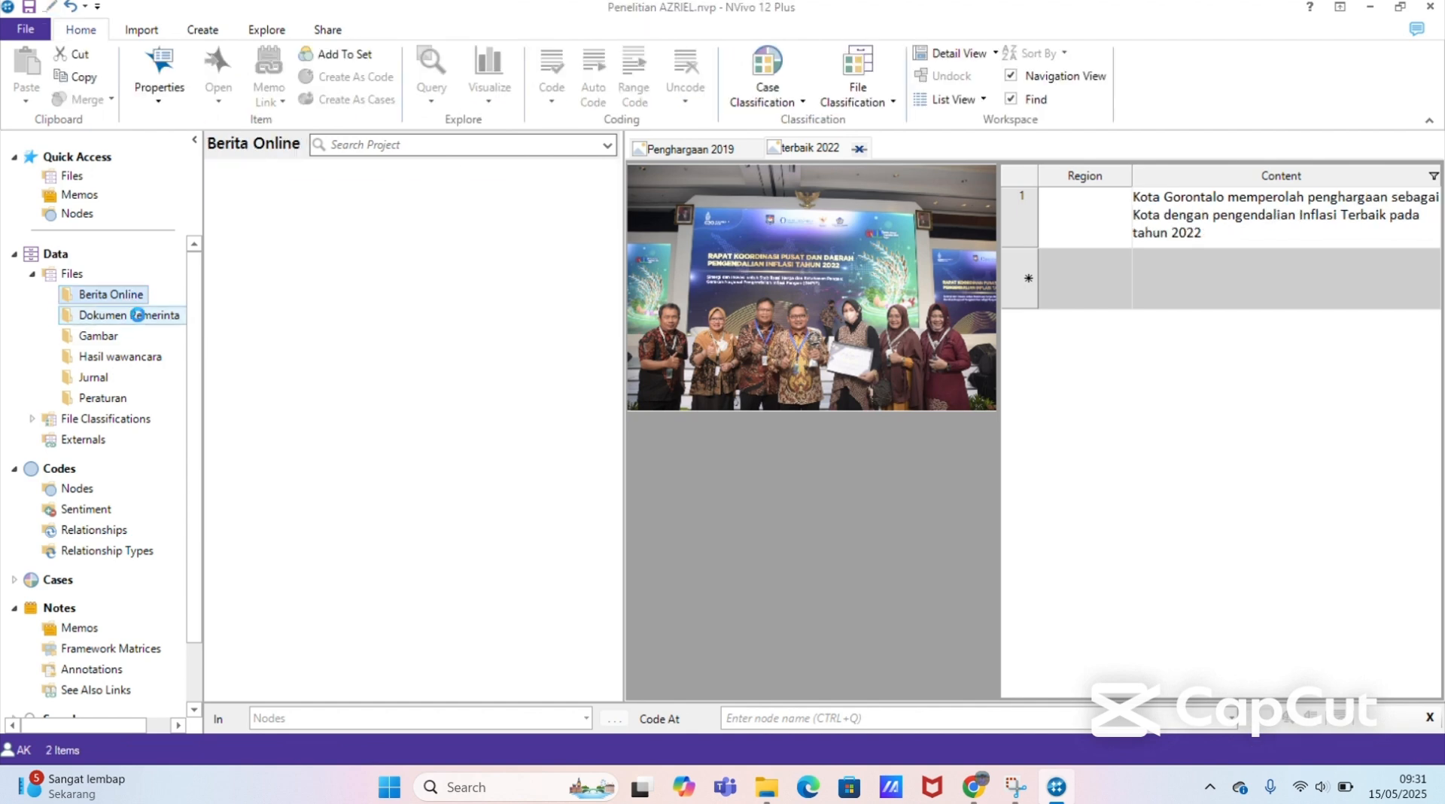
{"action": "left_click", "coordinate": [119, 343]}
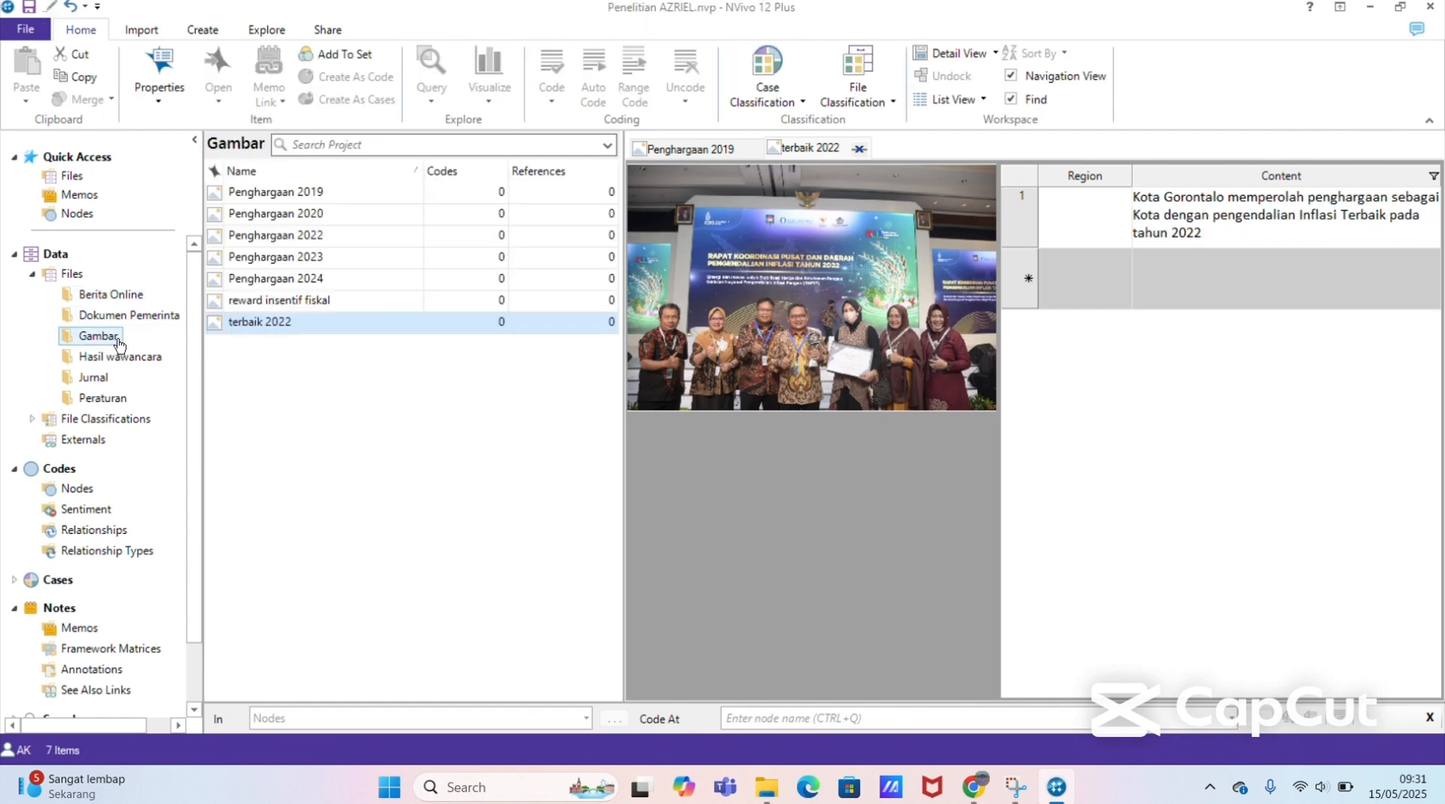
{"action": "left_click", "coordinate": [118, 360]}
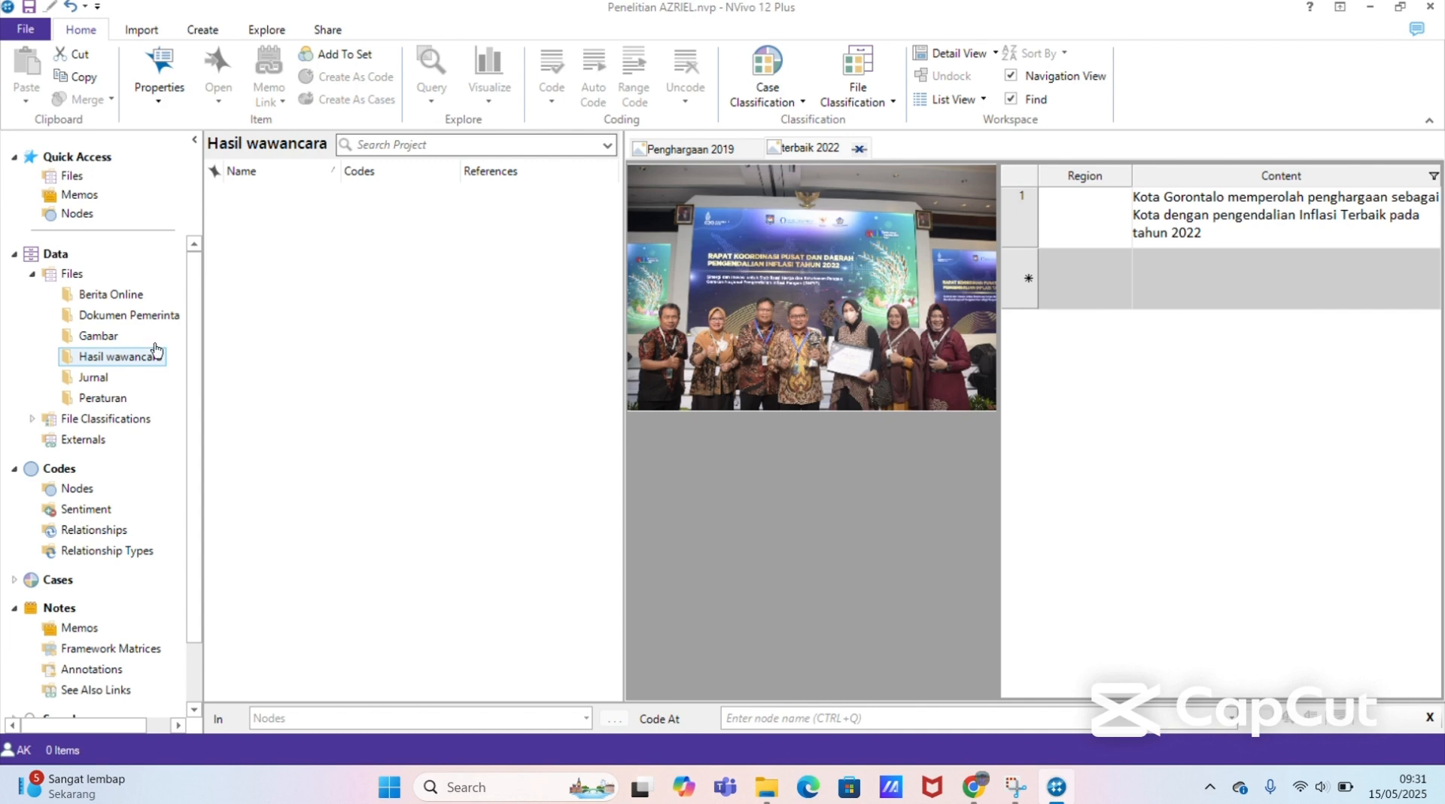
{"action": "left_click", "coordinate": [860, 150]}
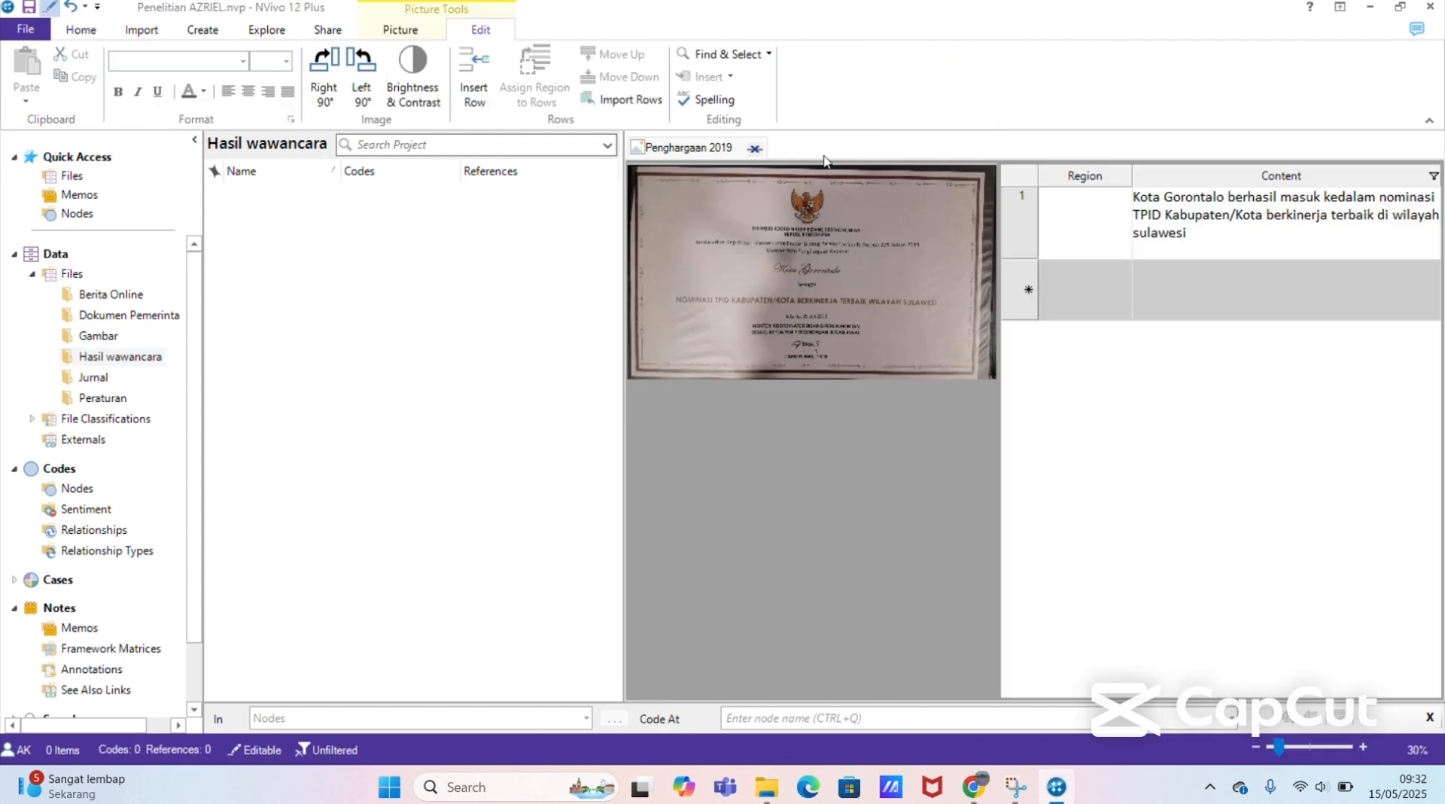
{"action": "left_click", "coordinate": [754, 150]}
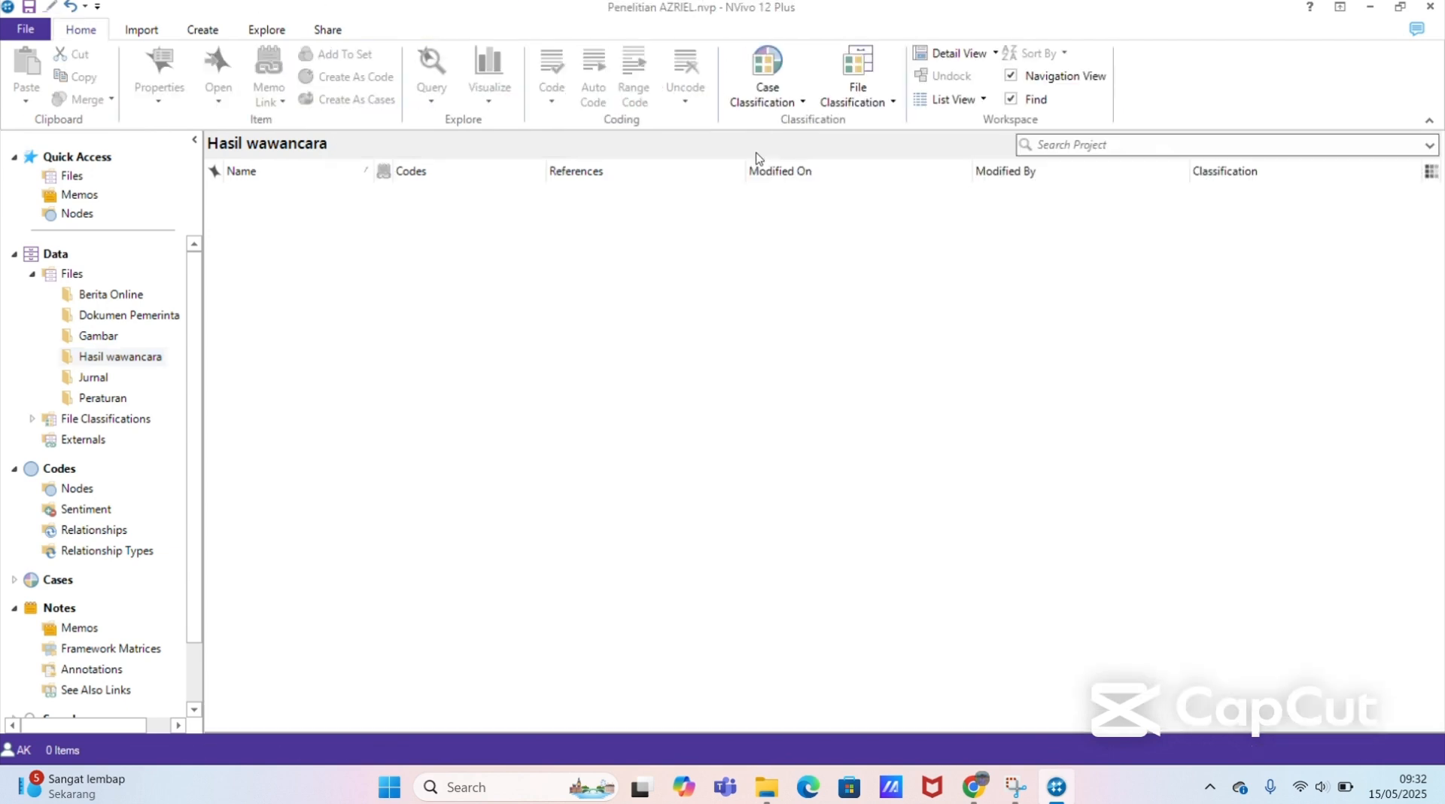
Step: Start a file import into the Hasil wawancara folder and browse to Documents > Data Penelitian > Transkrip Wawancara
{"action": "left_click", "coordinate": [104, 340]}
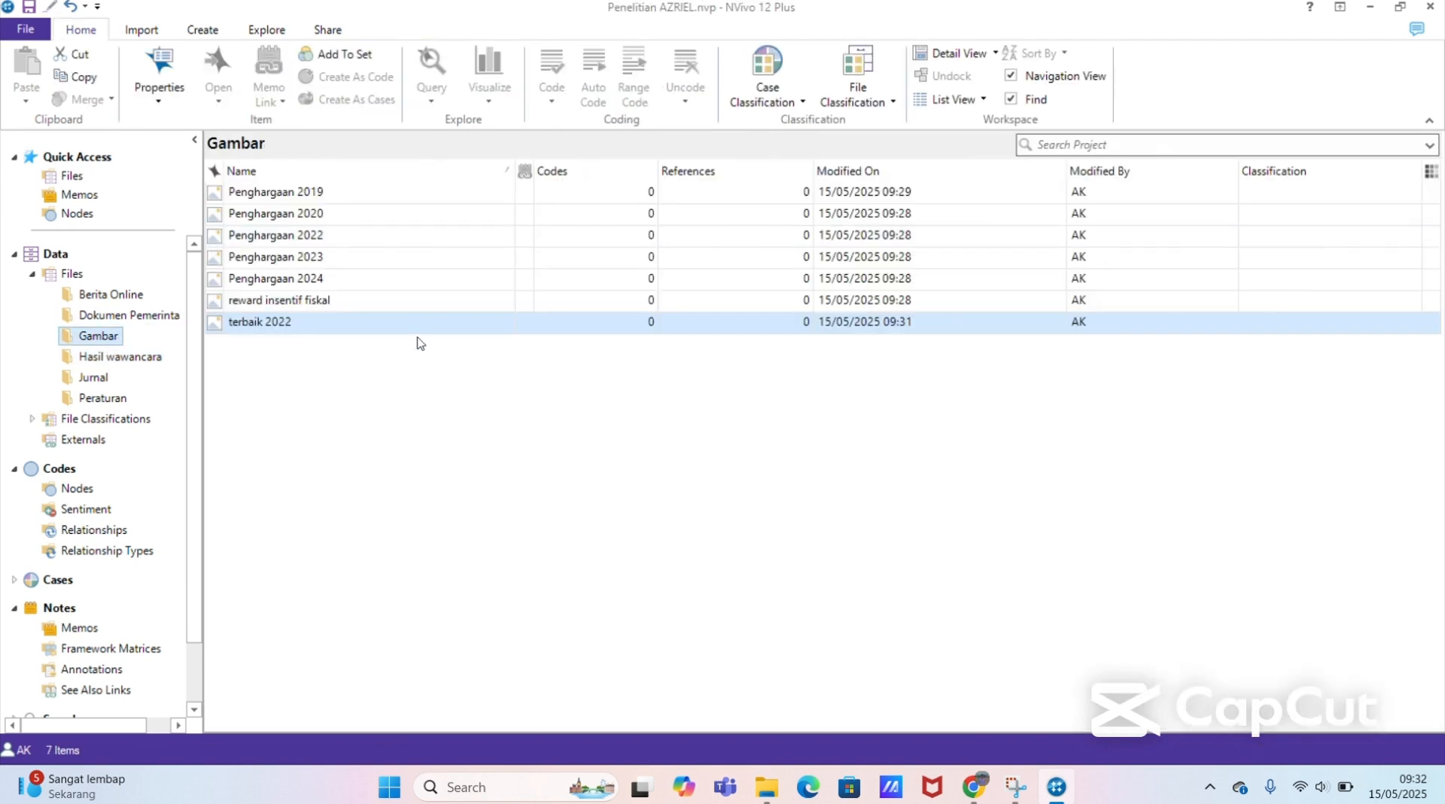
{"action": "left_click", "coordinate": [136, 358]}
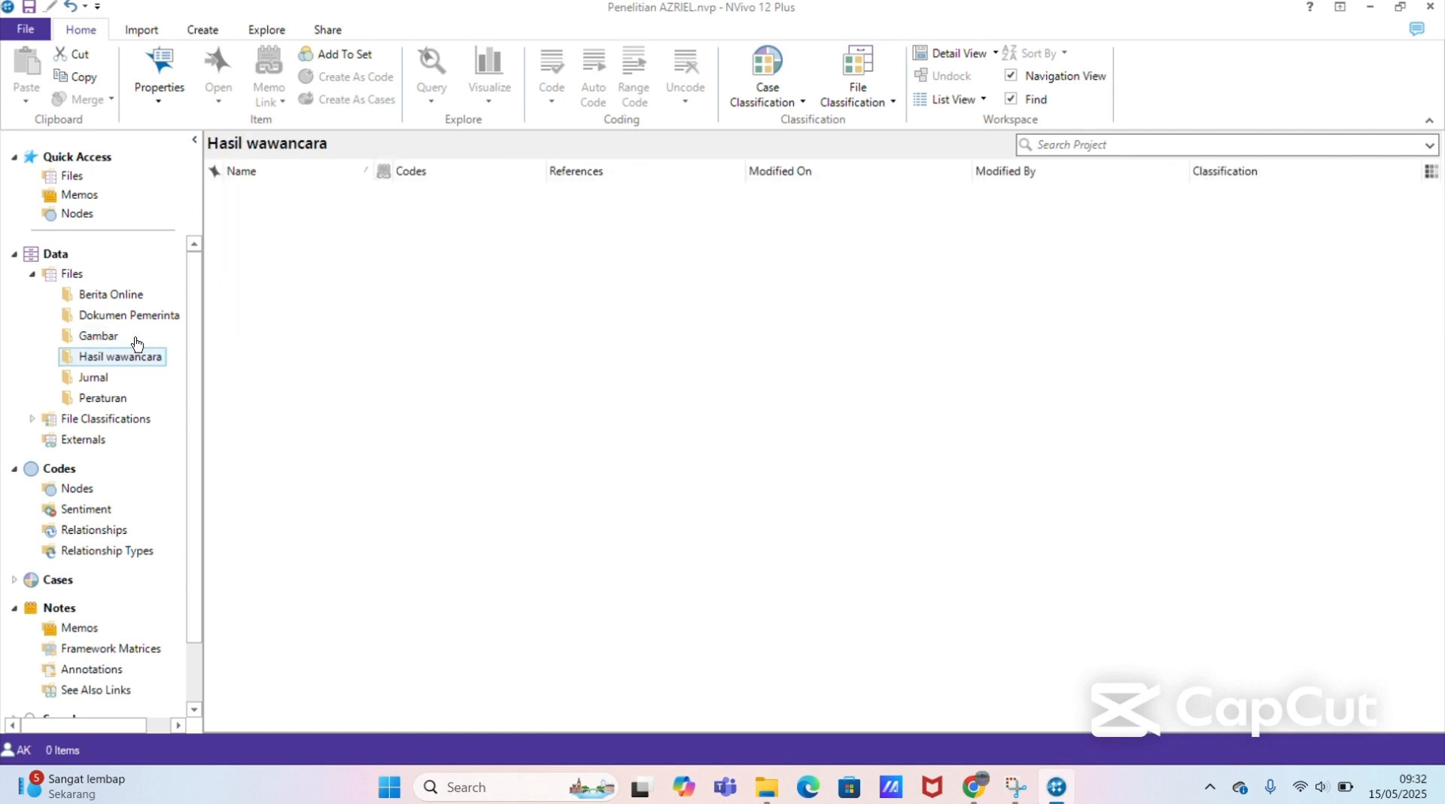
{"action": "left_click", "coordinate": [144, 32]}
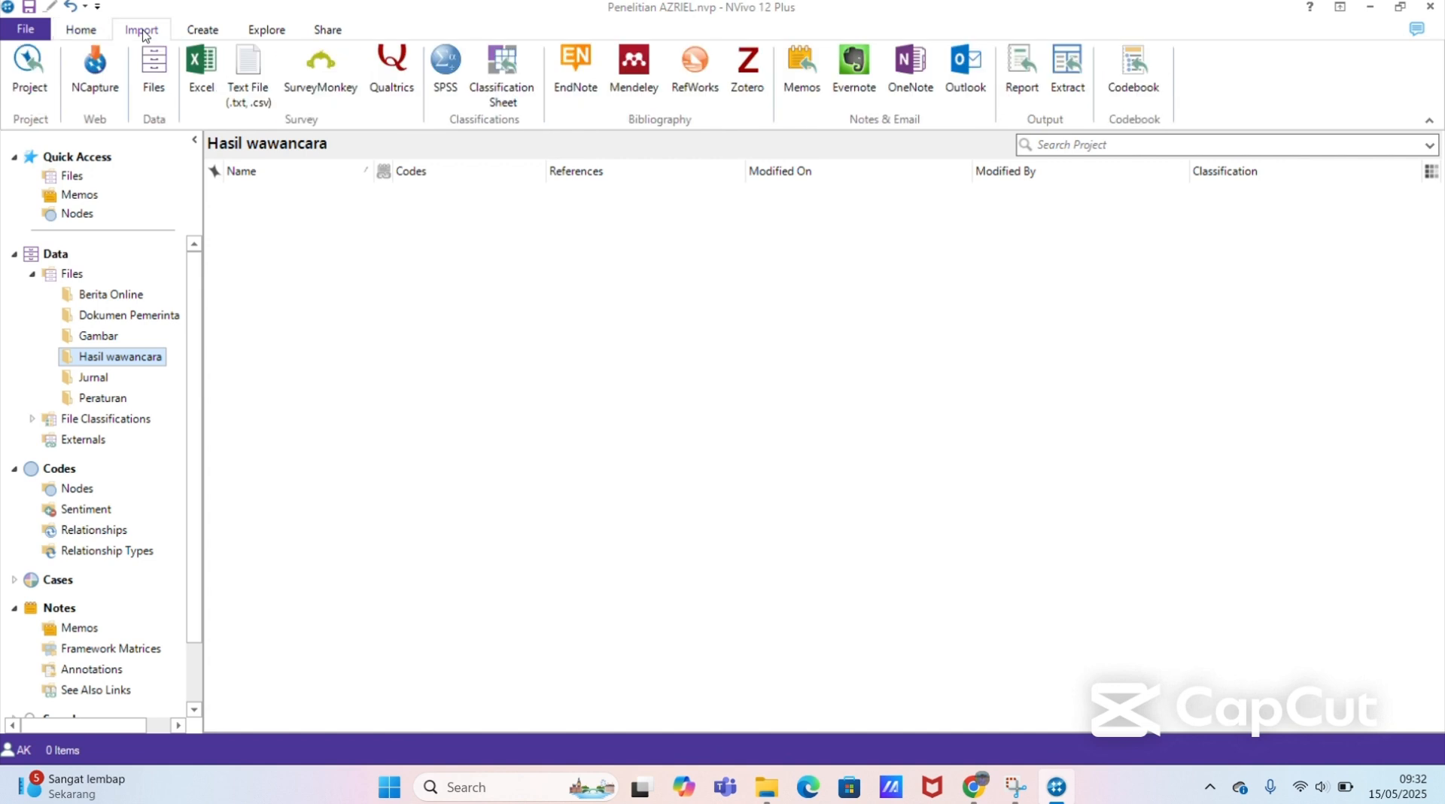
{"action": "left_click", "coordinate": [154, 76]}
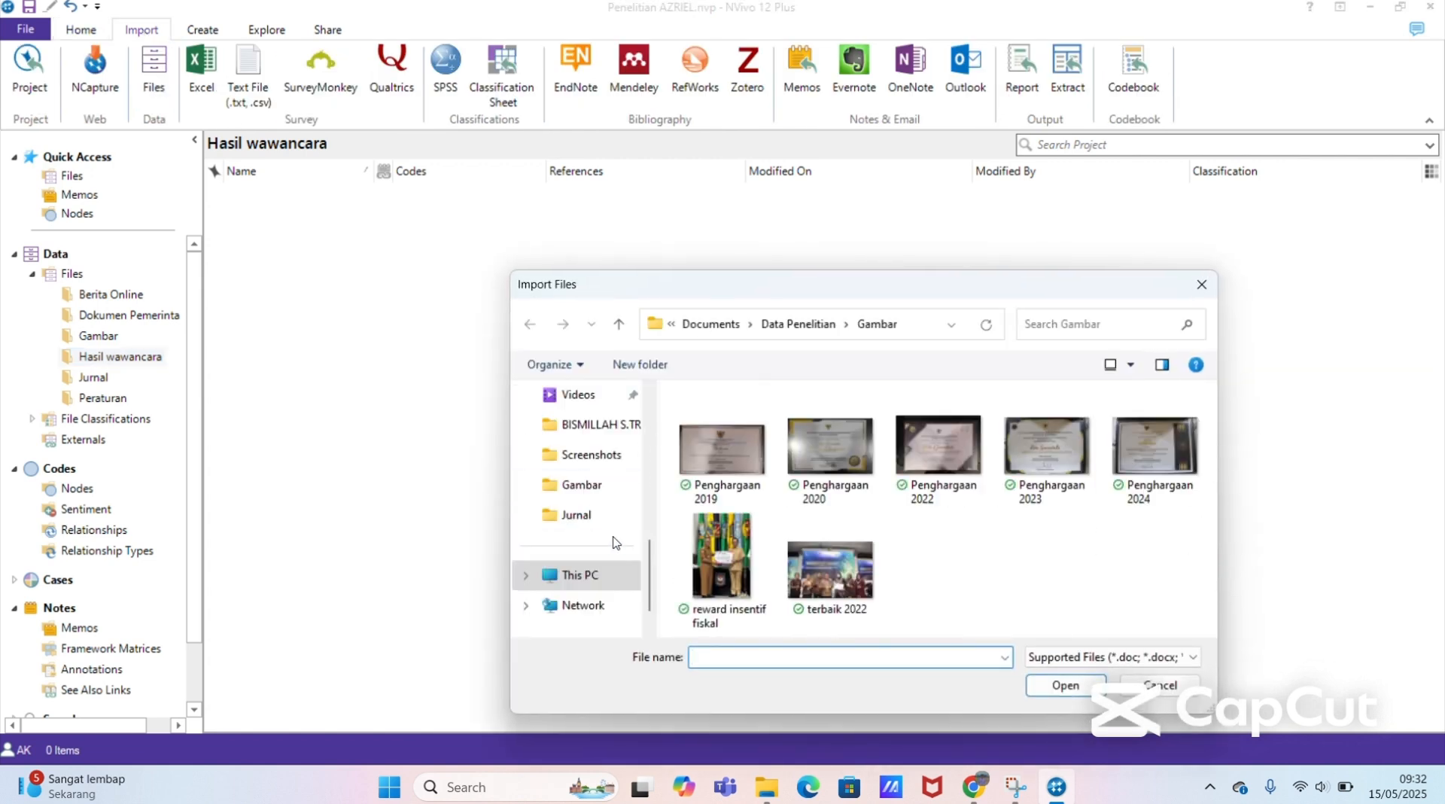
{"action": "left_click_drag", "start_coordinate": [655, 592], "coordinate": [645, 535]}
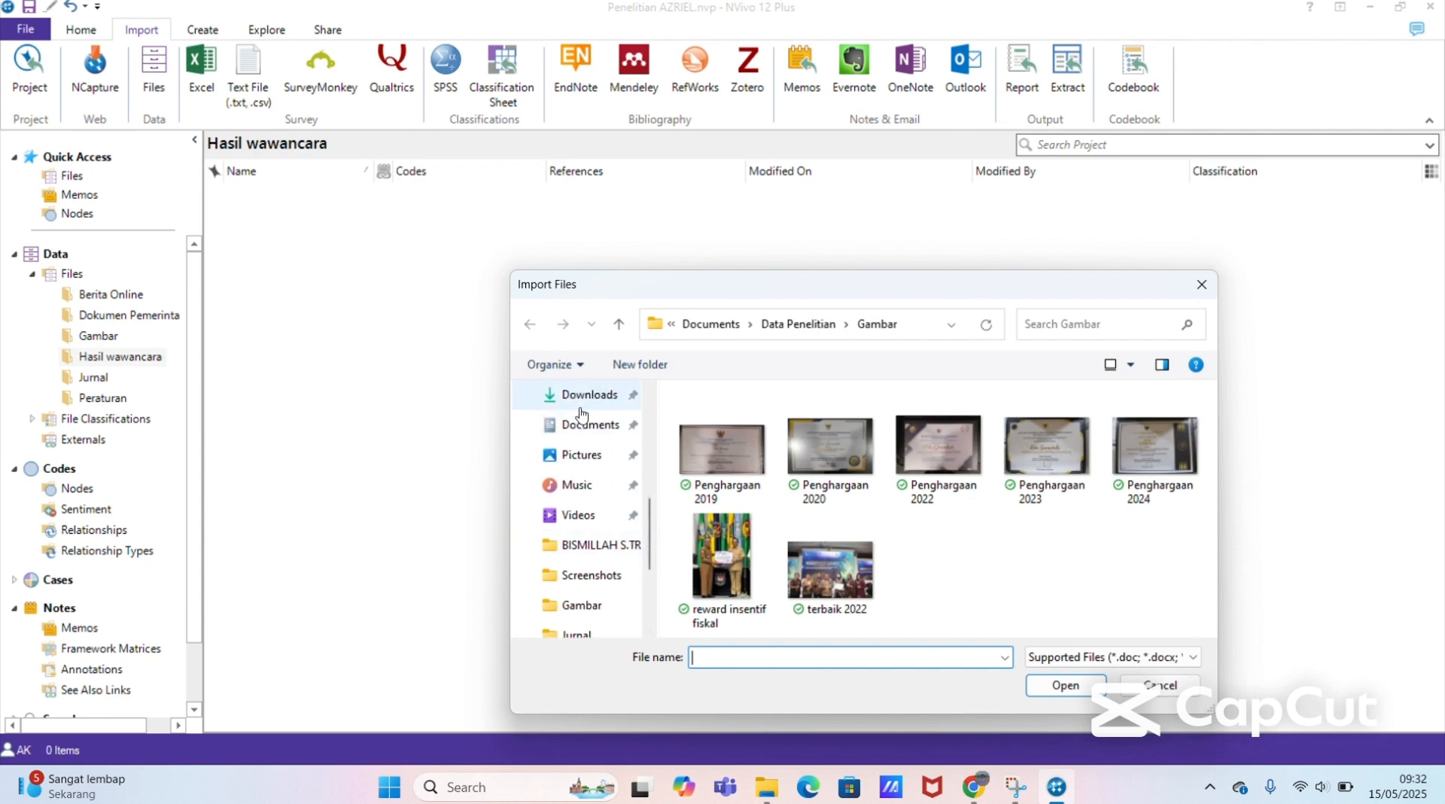
{"action": "left_click", "coordinate": [583, 425]}
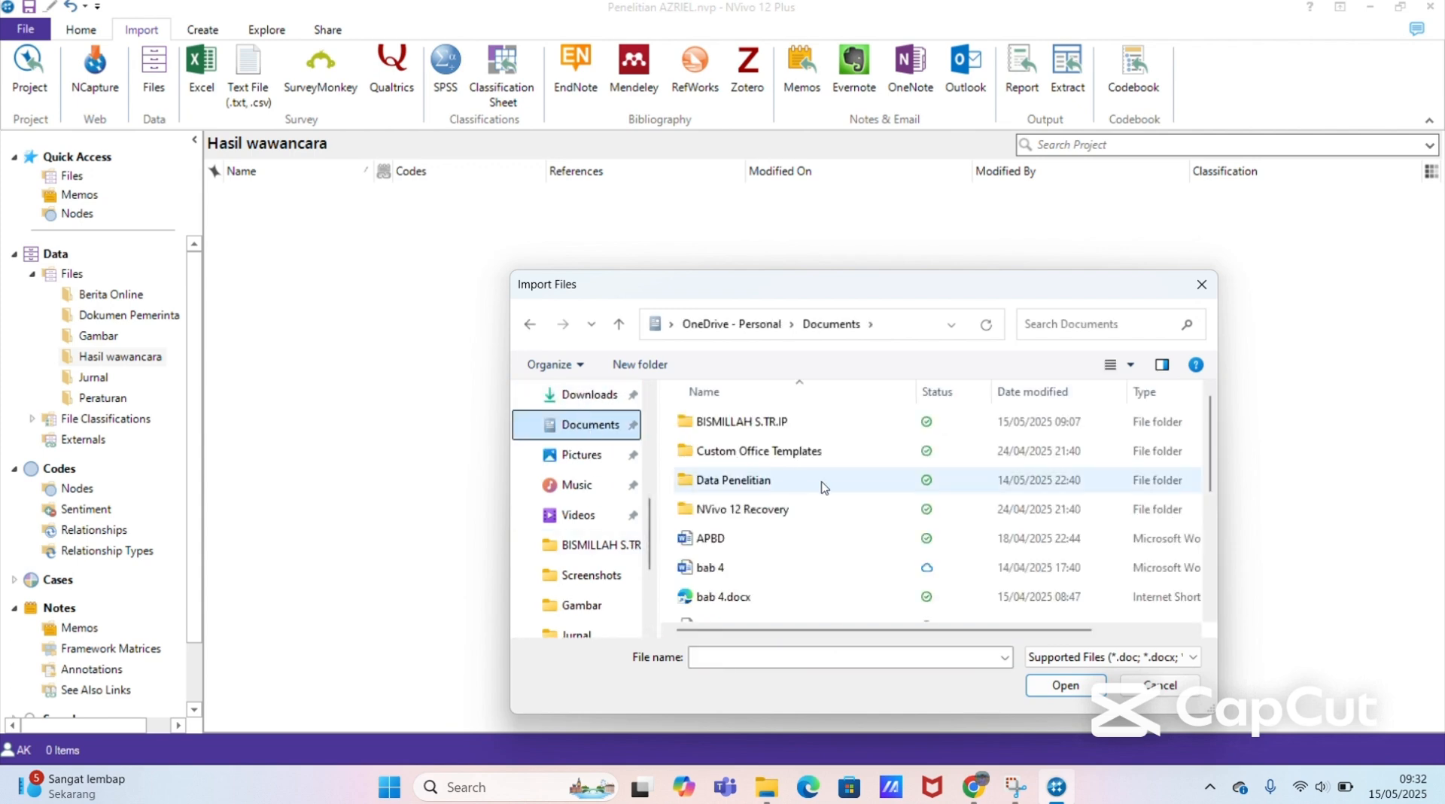
{"action": "double_click", "coordinate": [816, 483]}
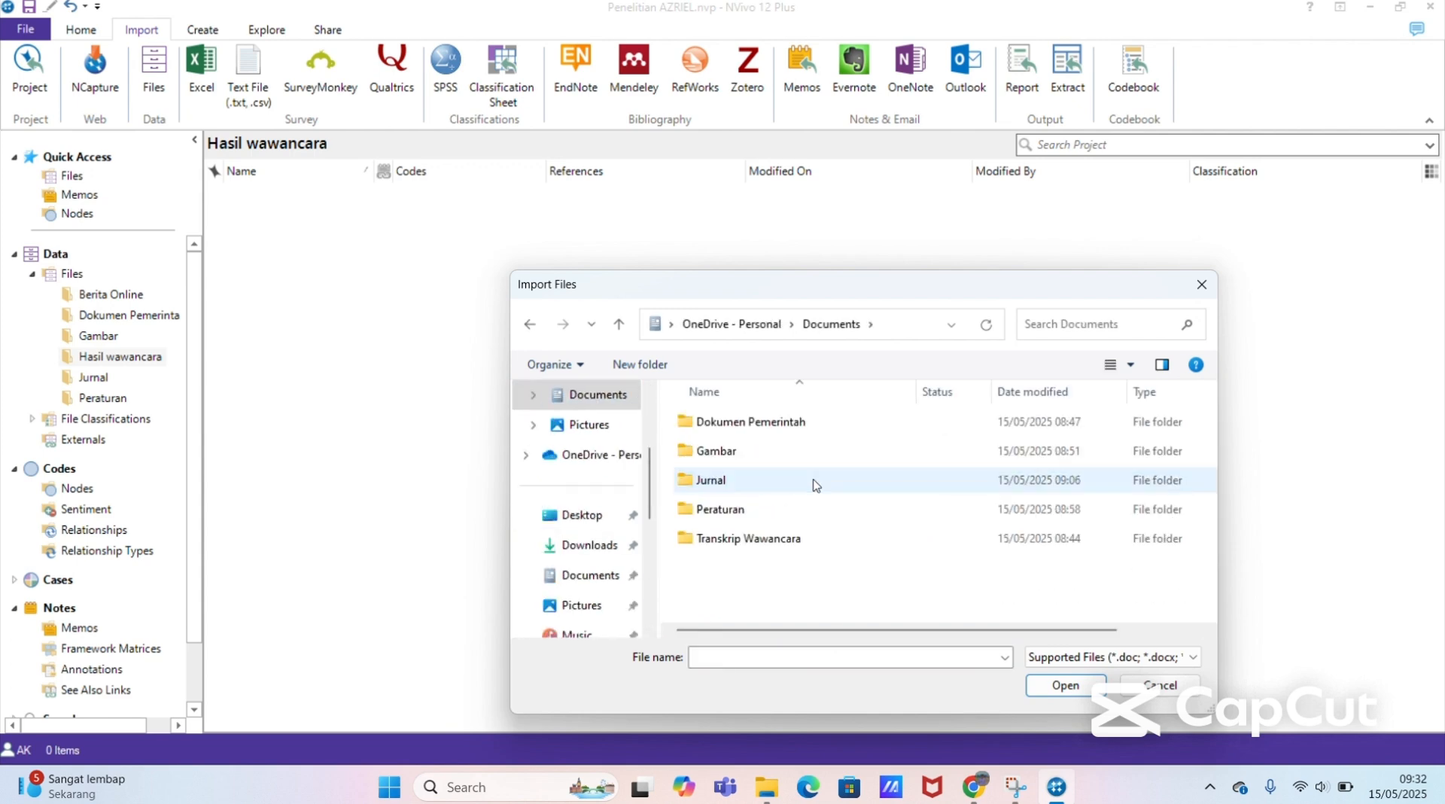
{"action": "left_click", "coordinate": [765, 550]}
{"action": "double_click", "coordinate": [765, 550]}
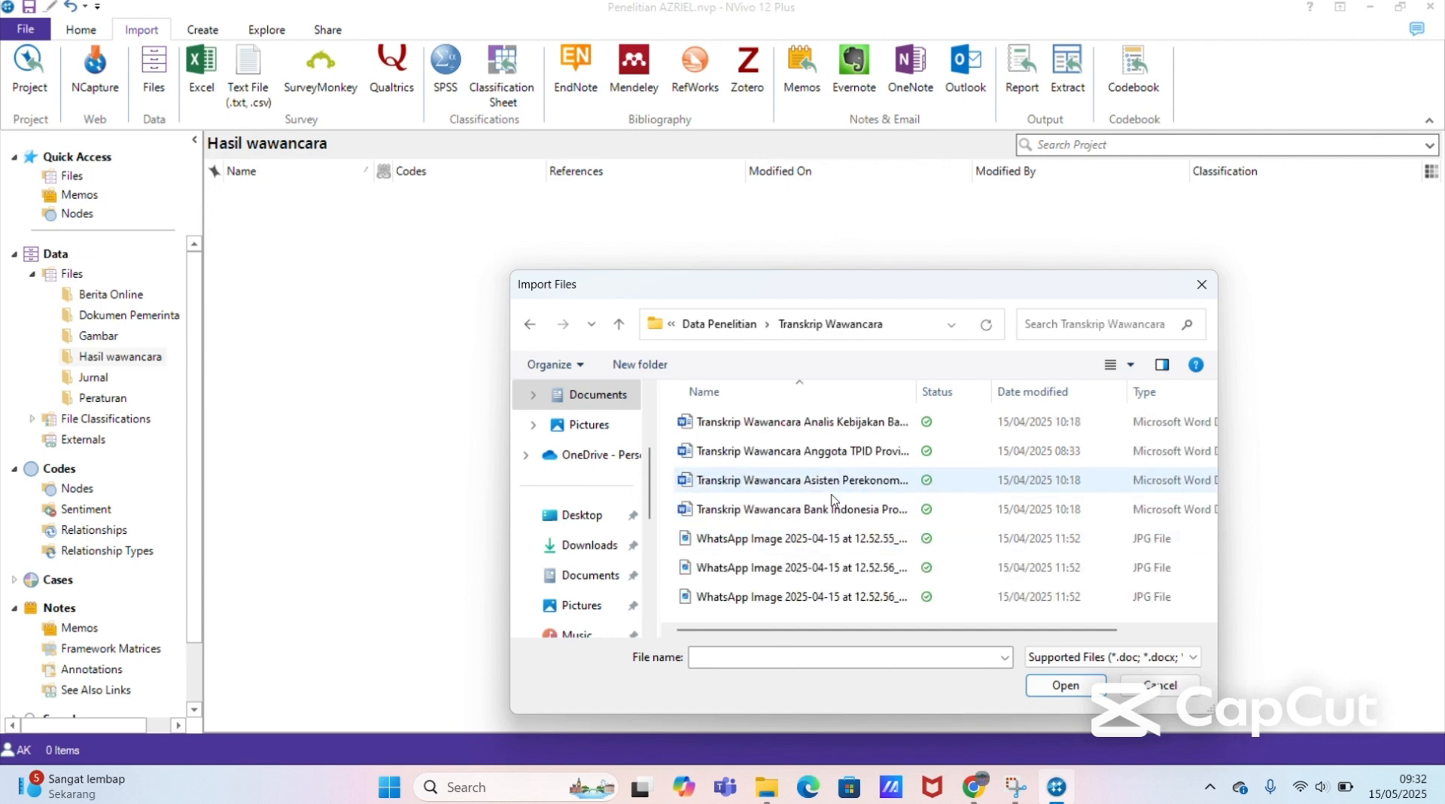
Step: Import the four Transkrip Wawancara Word documents (Analis Kebijakan, Anggota TPID, Asisten Perekonomian, Bank Indonesia) into the Hasil wawancara folder, without creating cases
{"action": "left_click", "coordinate": [789, 428]}
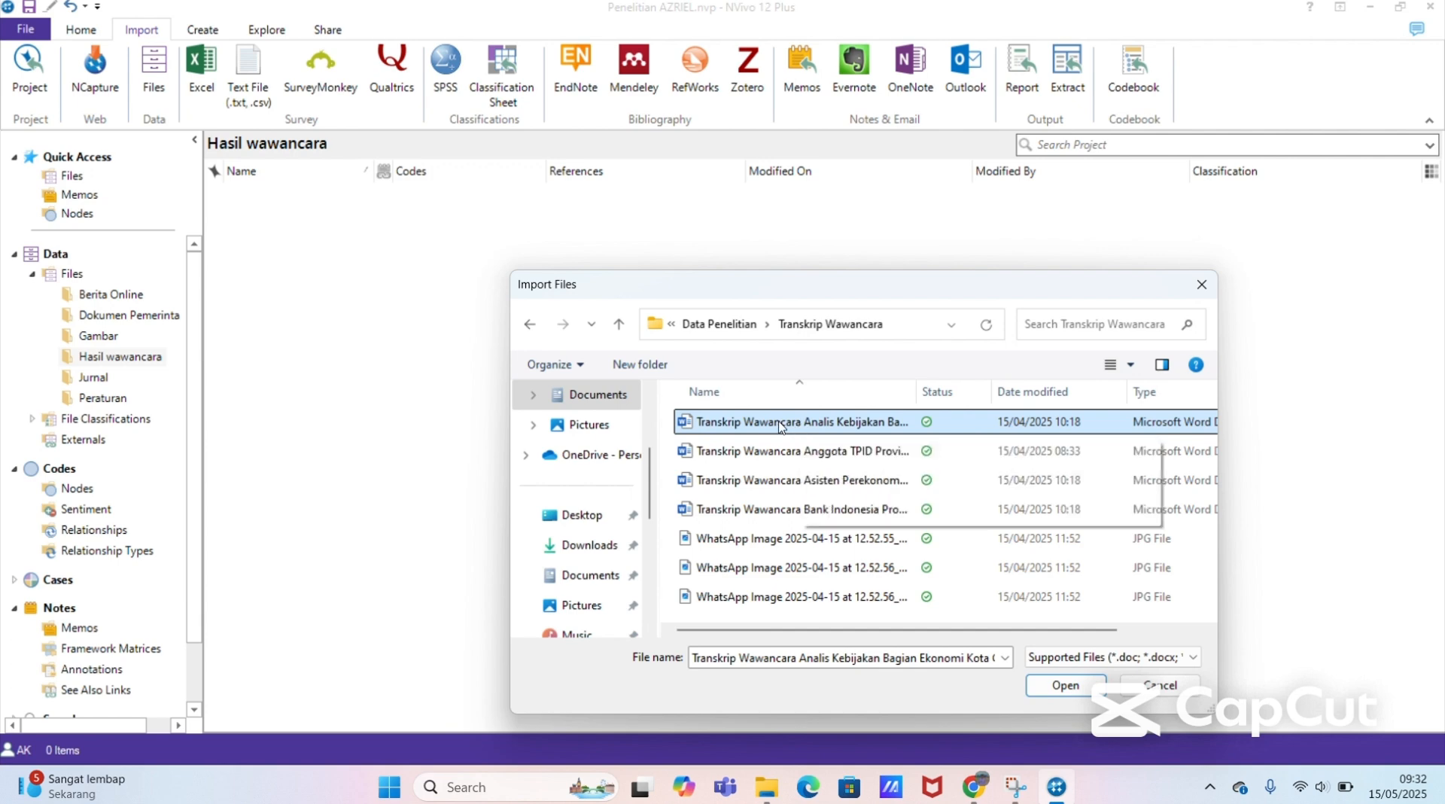
{"action": "left_click", "coordinate": [773, 451]}
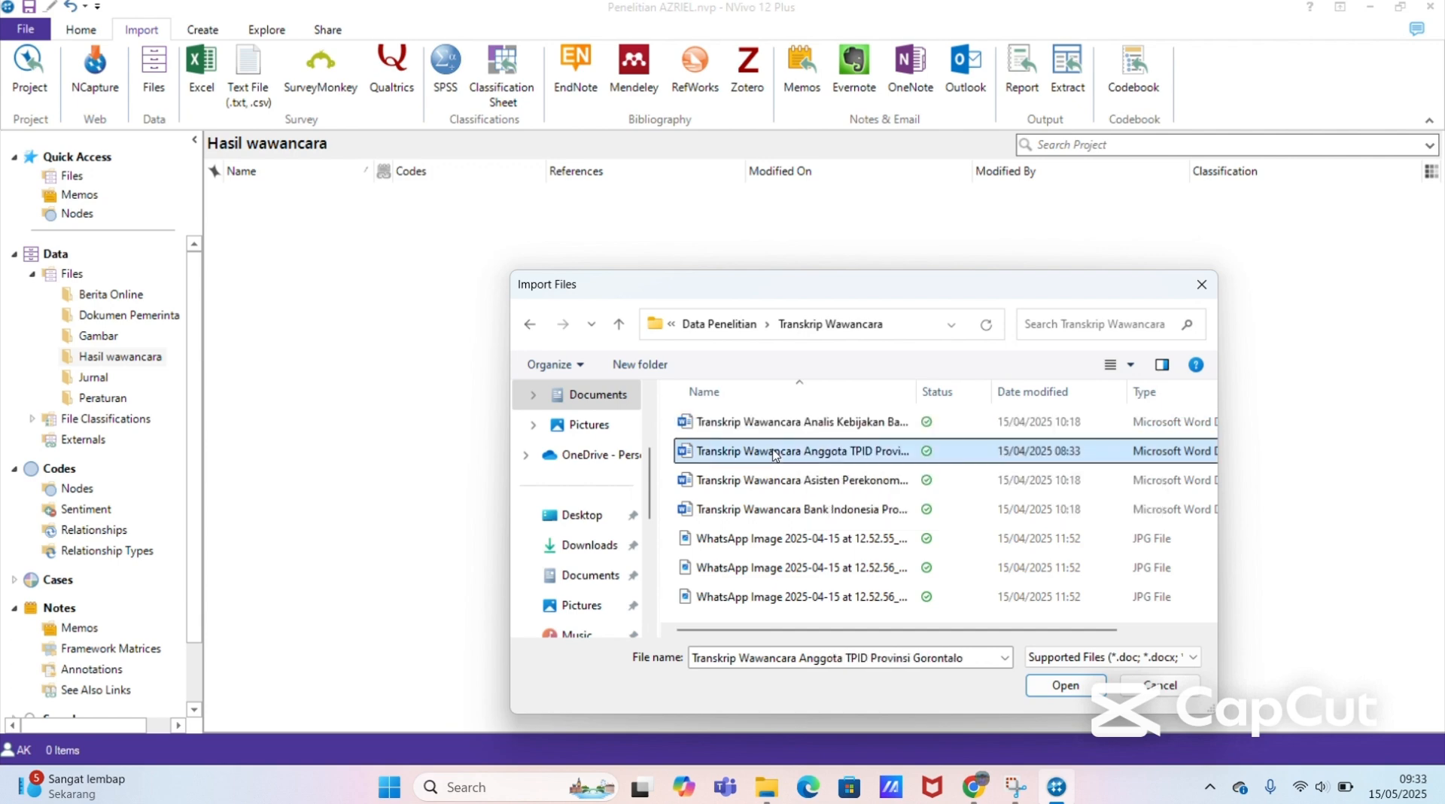
{"action": "left_click", "coordinate": [778, 431]}
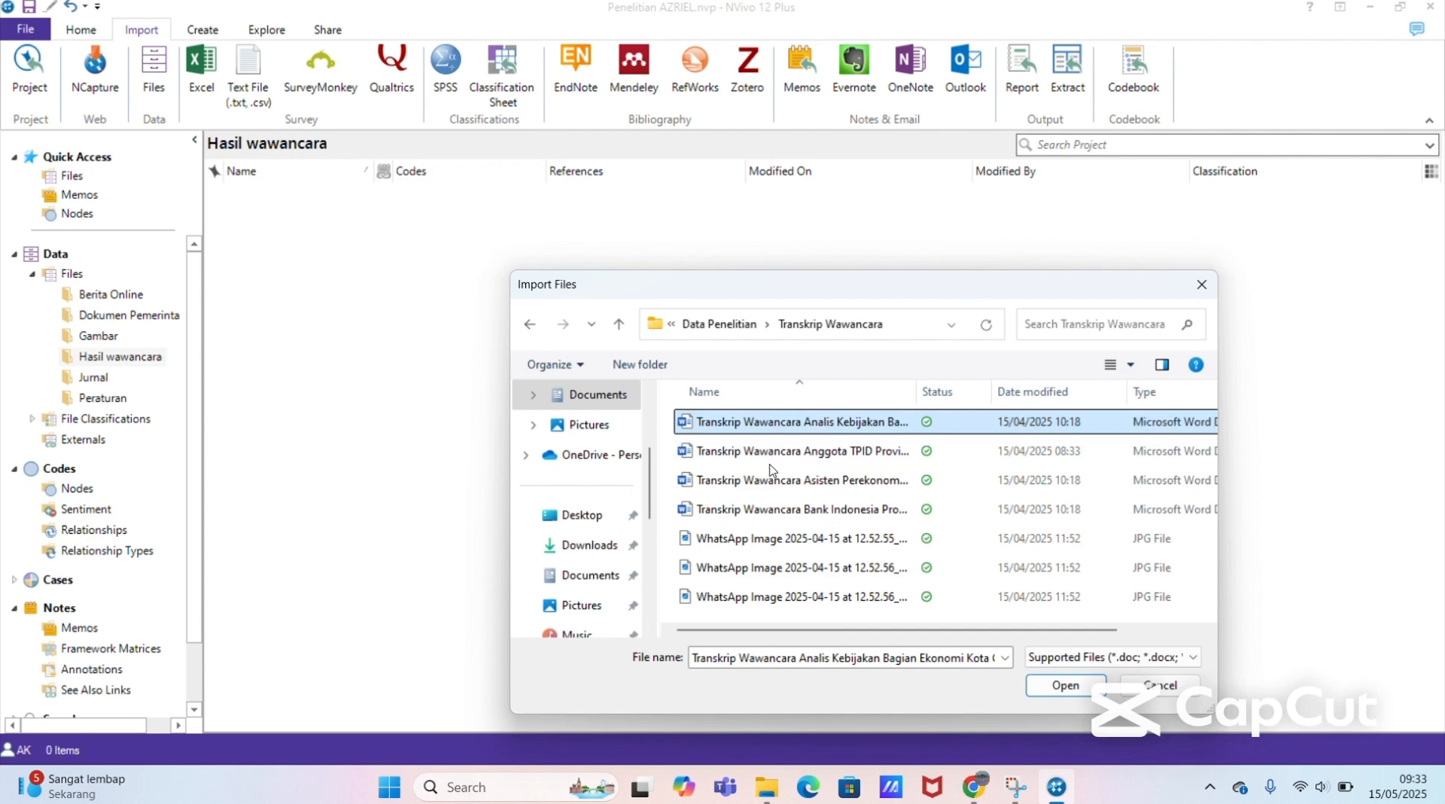
{"action": "left_click", "coordinate": [770, 453], "text": "ctrl"}
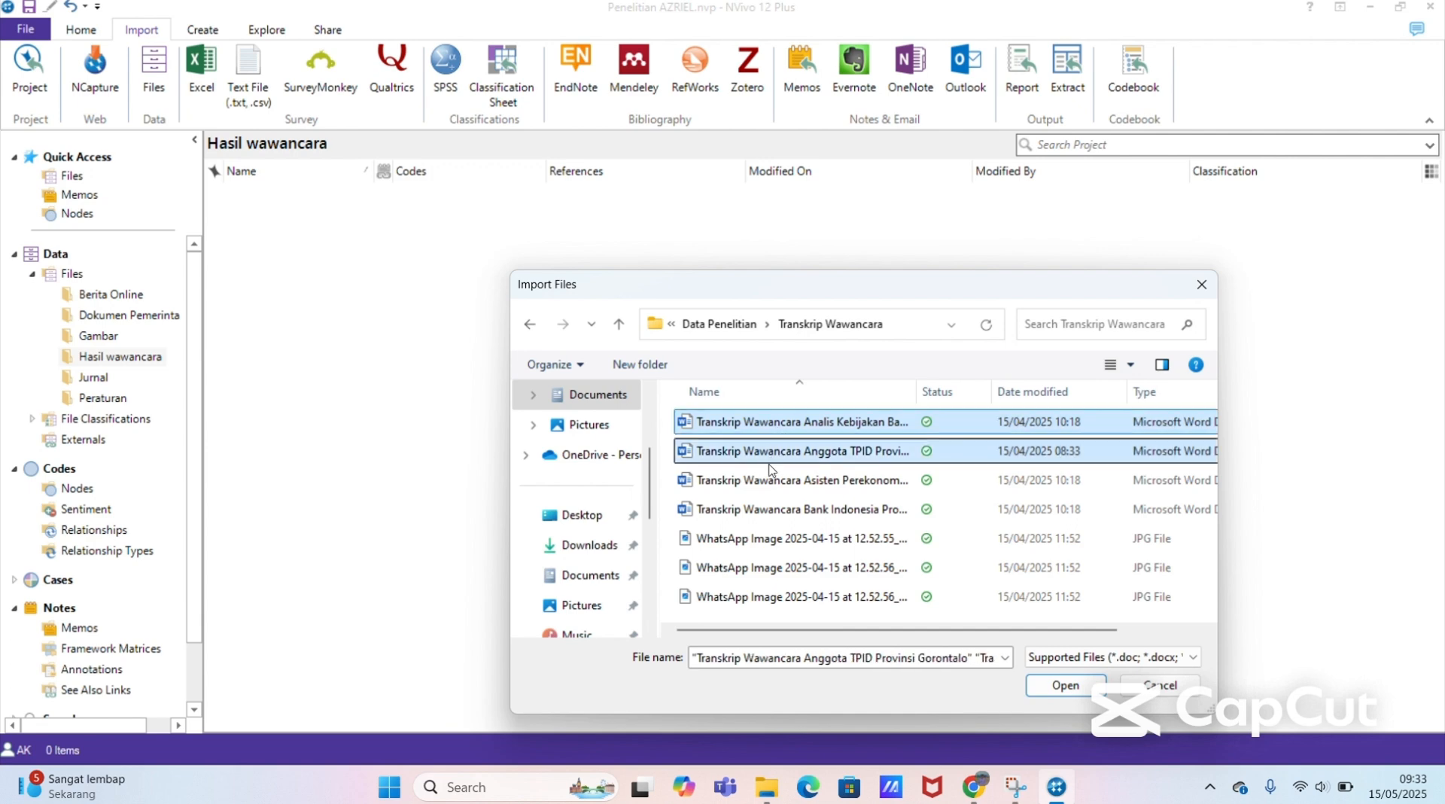
{"action": "left_click", "coordinate": [771, 485], "text": "ctrl"}
{"action": "left_click", "coordinate": [772, 512], "text": "ctrl"}
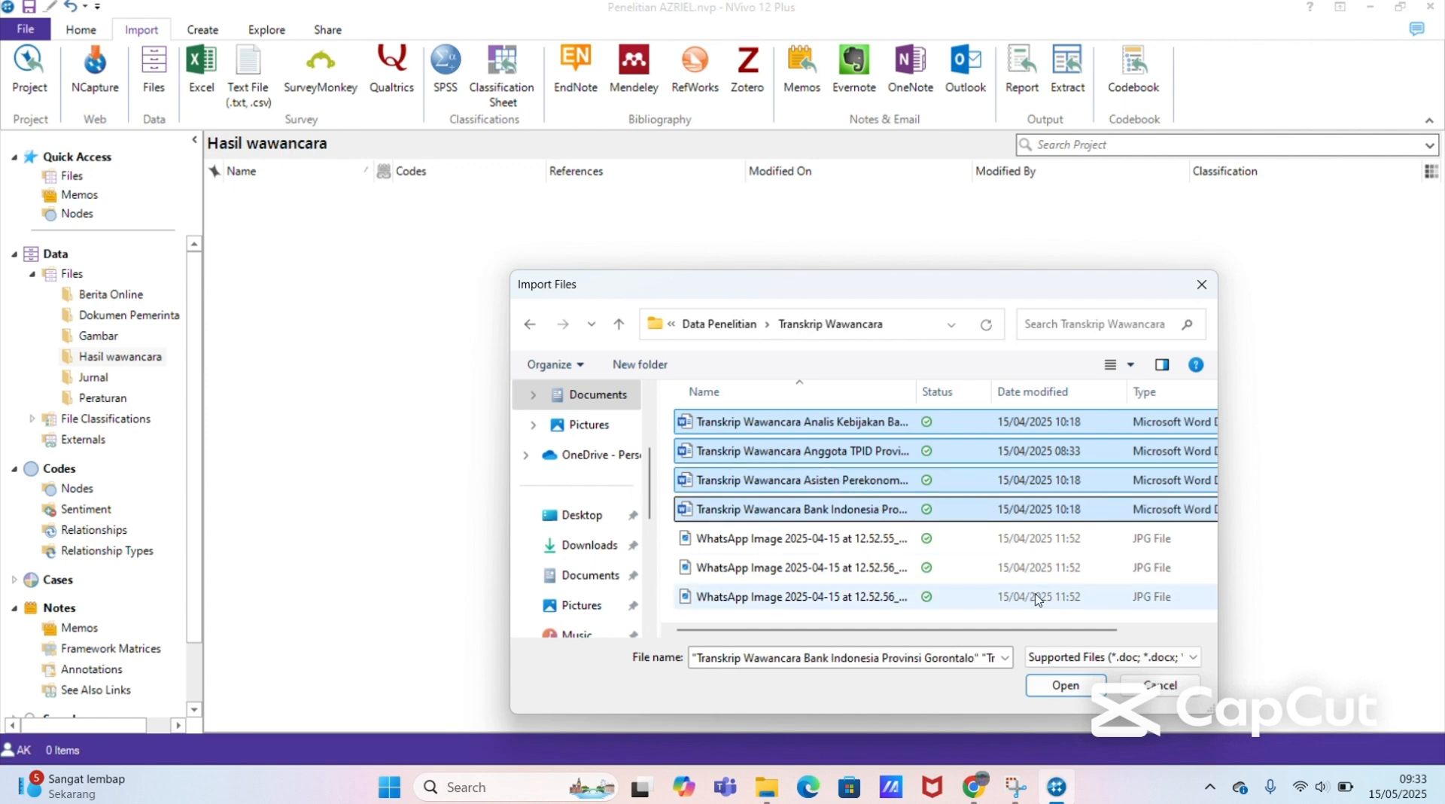
{"action": "left_click", "coordinate": [1062, 687]}
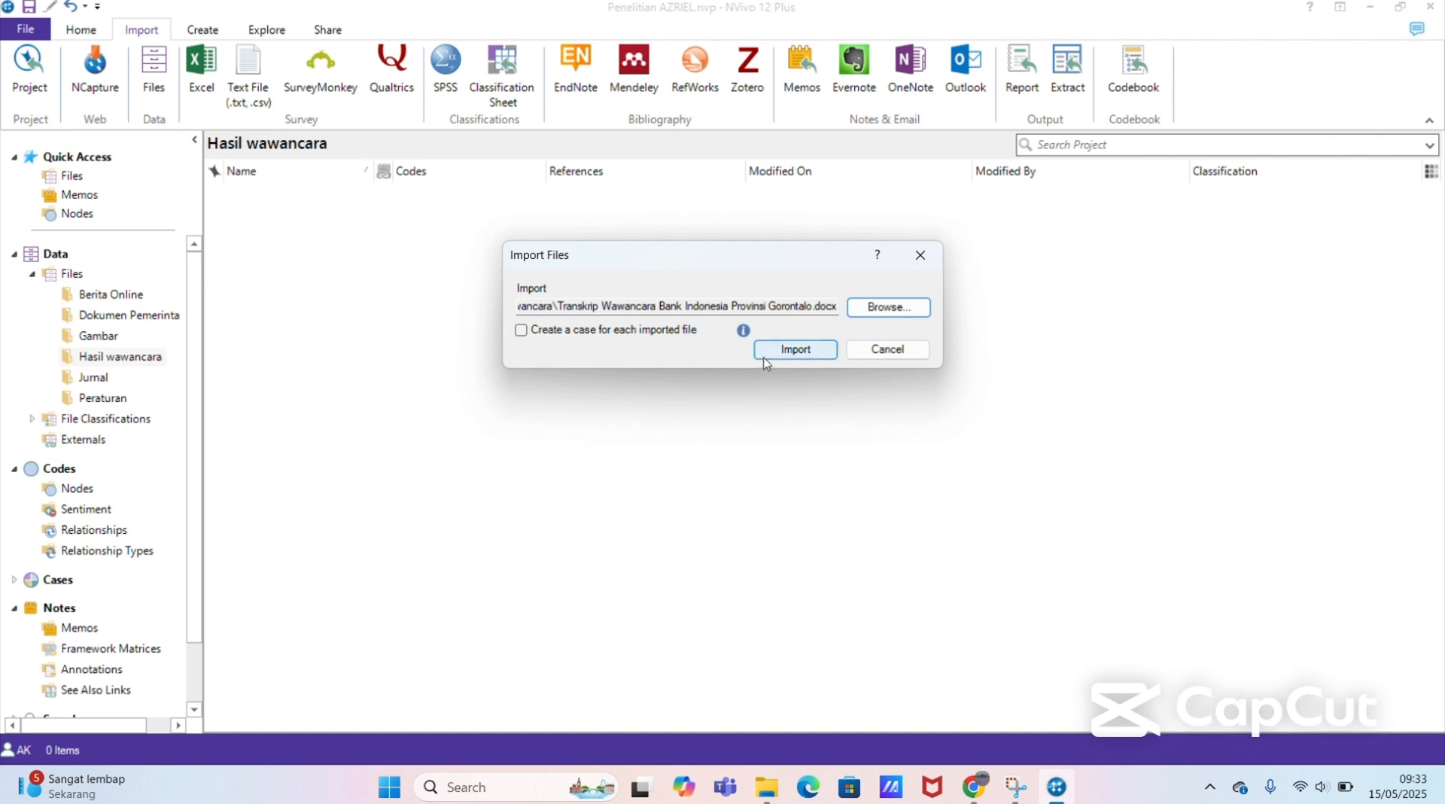
{"action": "left_click", "coordinate": [779, 362]}
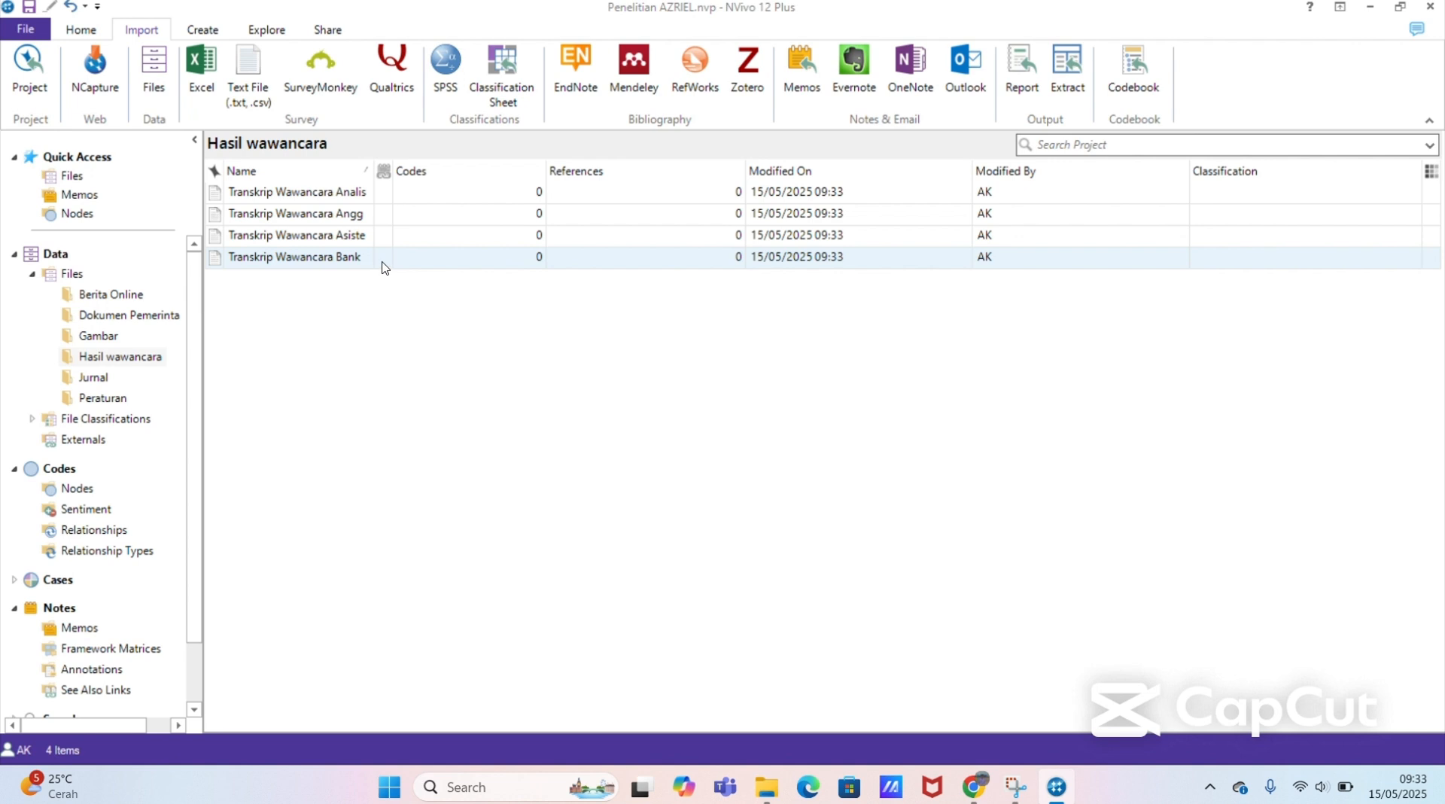
Step: Look through the Analis Kebijakan interview transcript, and close it after switching to the Jurnal folder
{"action": "left_click", "coordinate": [344, 194]}
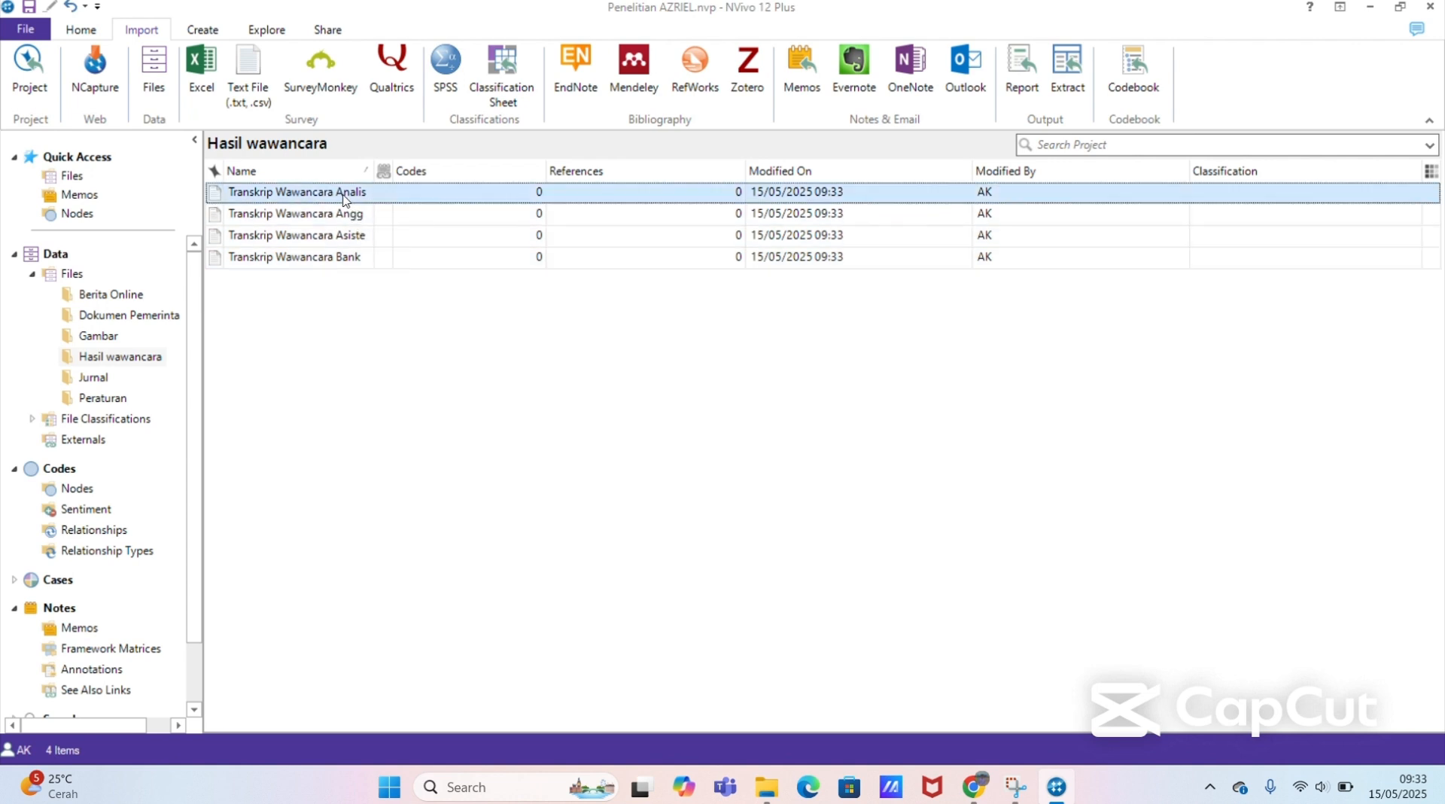
{"action": "double_click", "coordinate": [343, 194]}
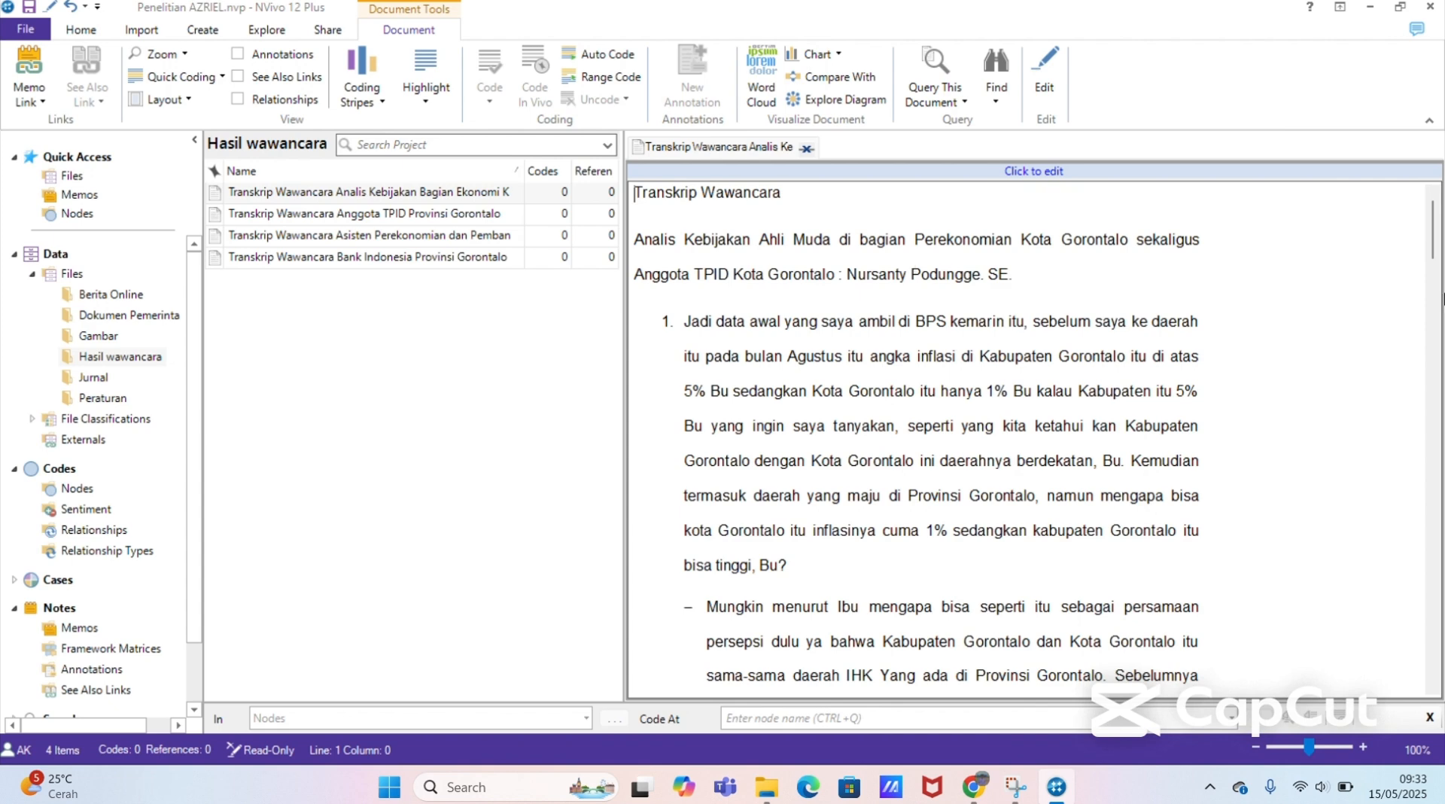
{"action": "left_click_drag", "start_coordinate": [1434, 248], "coordinate": [1440, 399]}
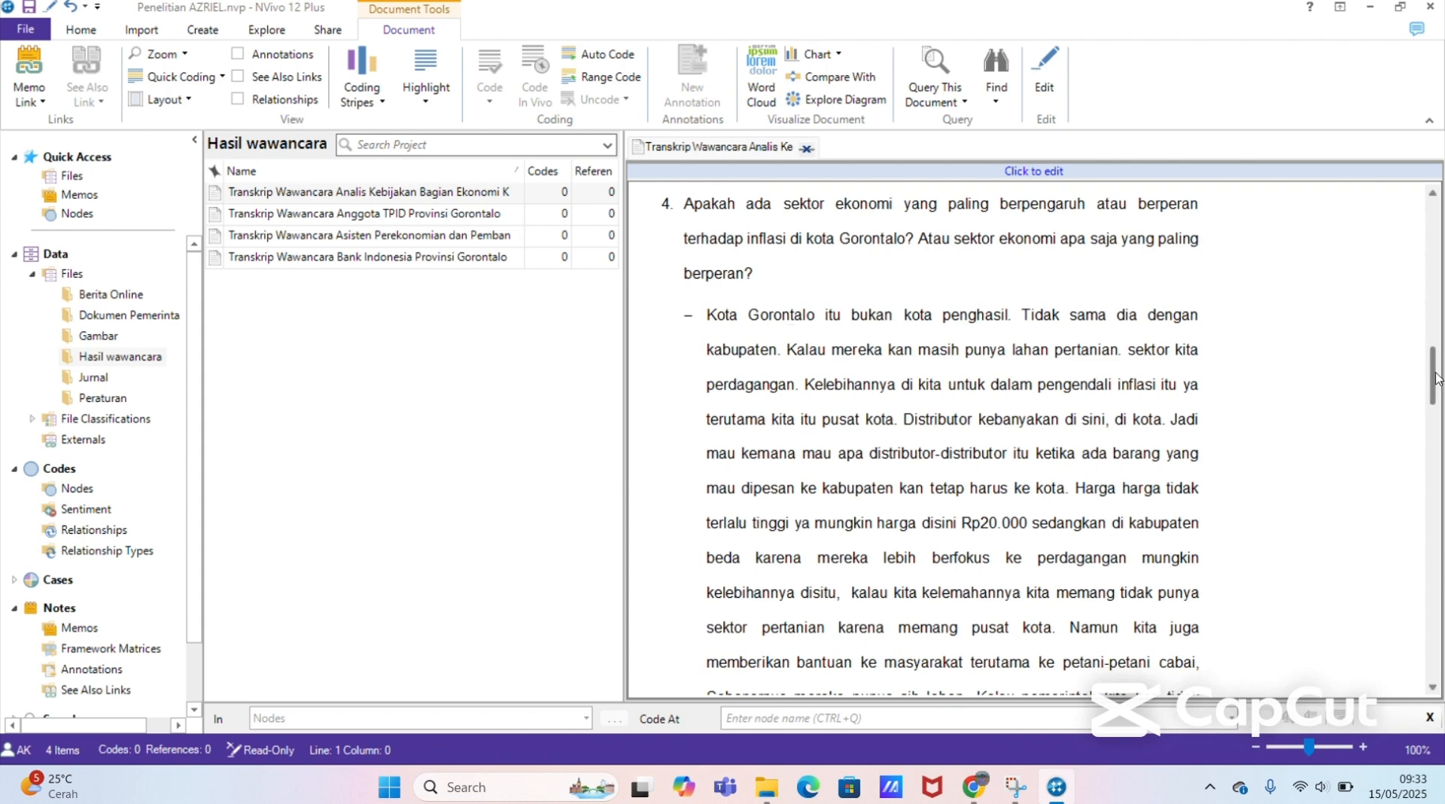
{"action": "left_click_drag", "start_coordinate": [1437, 379], "coordinate": [1429, 218]}
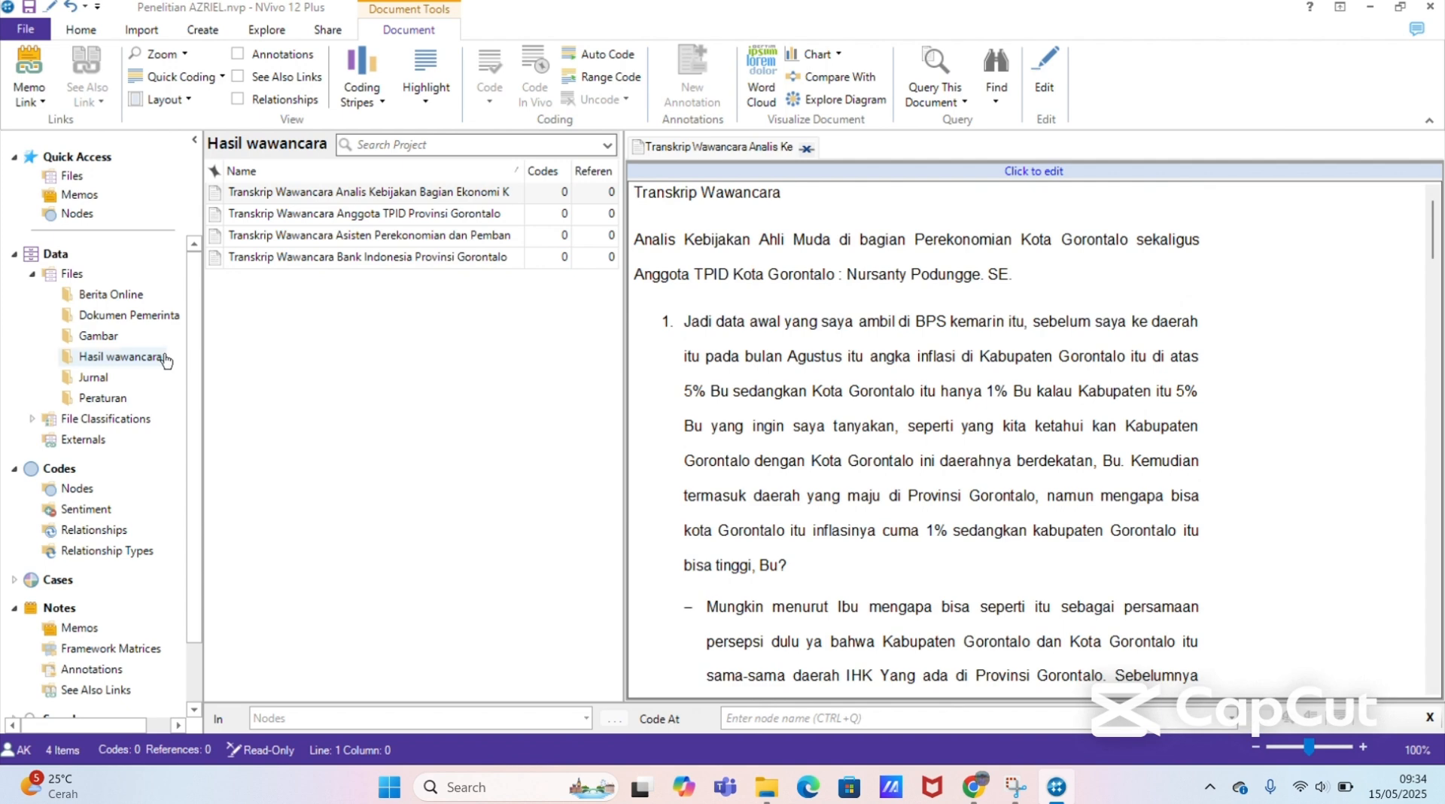
{"action": "left_click", "coordinate": [92, 377]}
{"action": "left_click", "coordinate": [806, 149]}
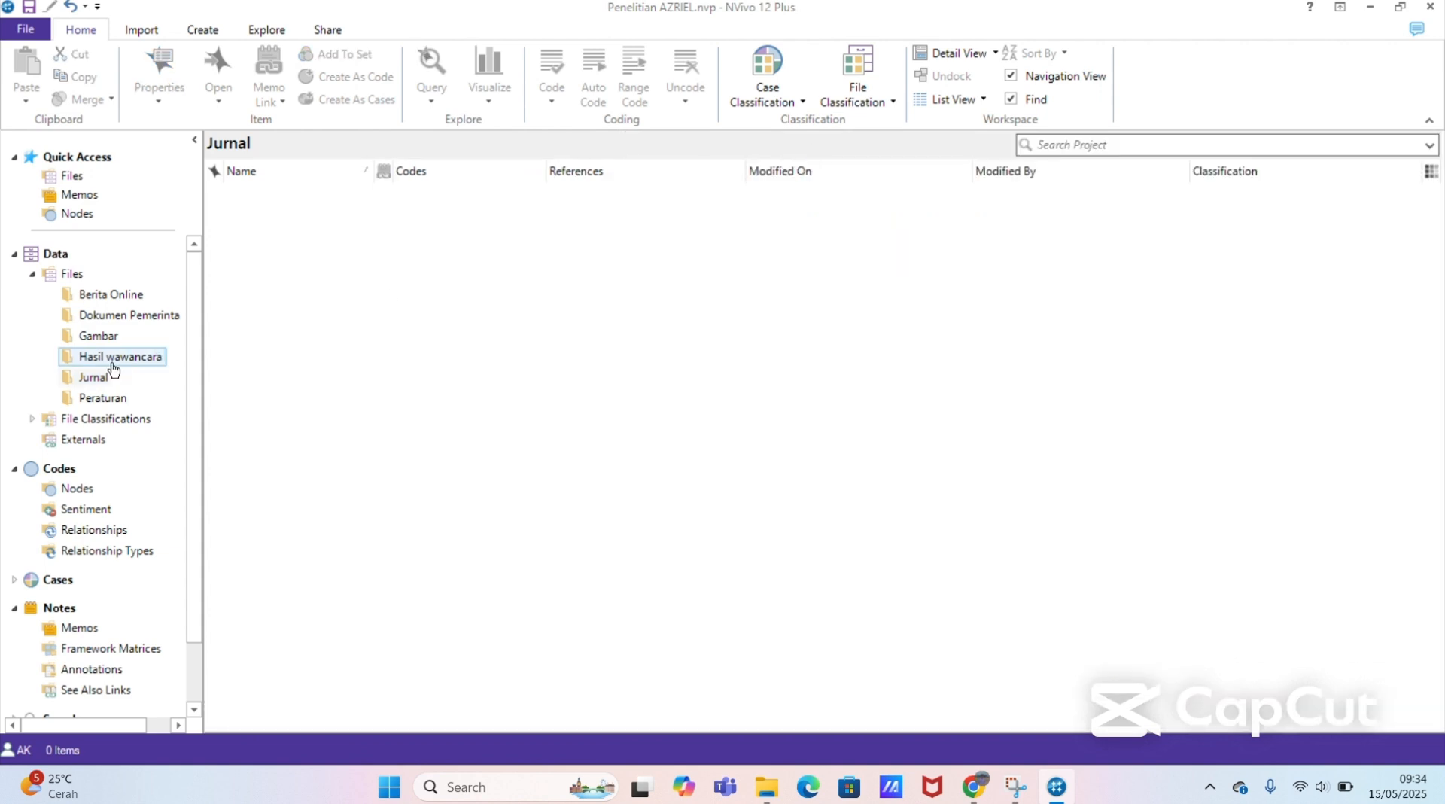
Step: Import all PDF articles from the Data Penelitian > Jurnal directory into the project's Jurnal folder, without creating cases
{"action": "left_click", "coordinate": [93, 376]}
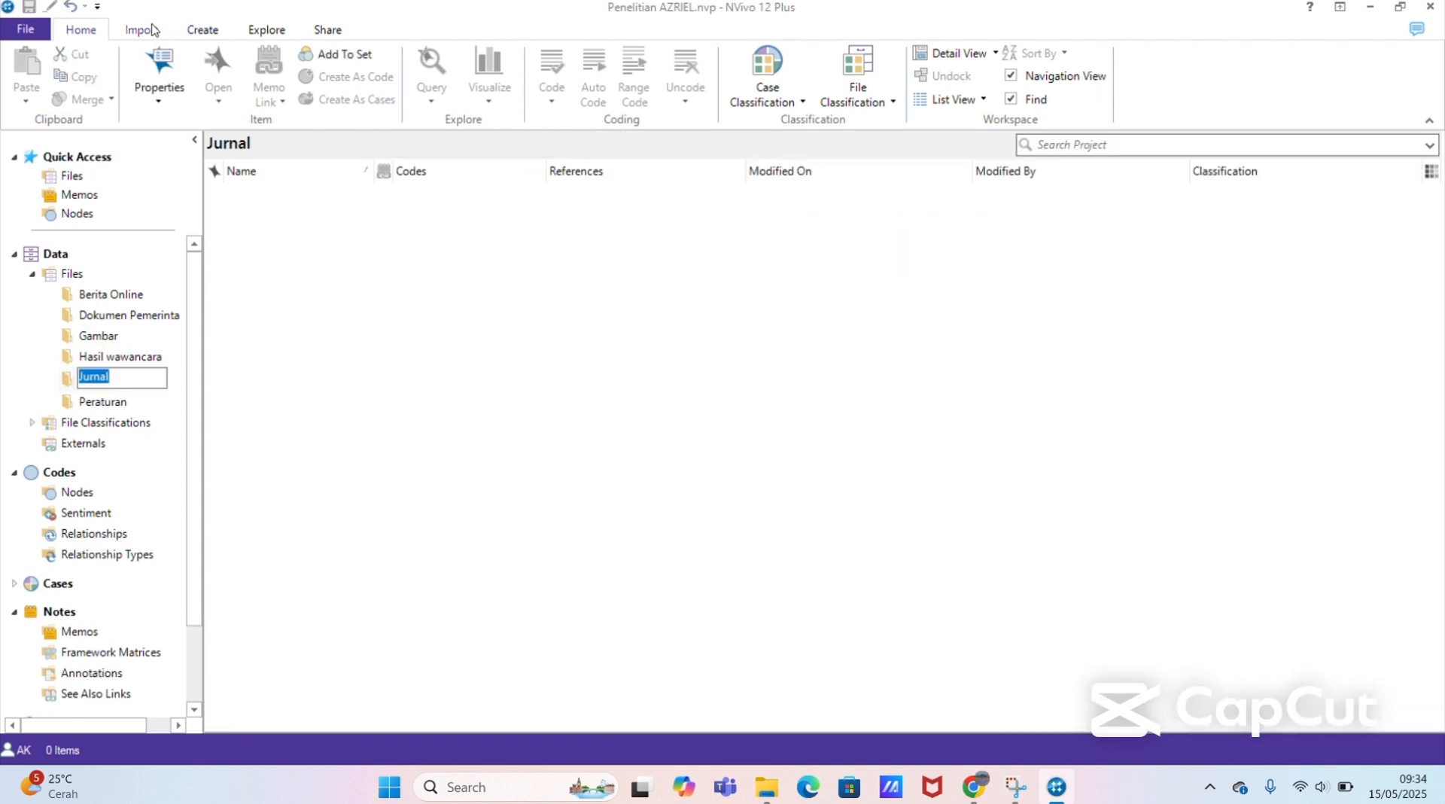
{"action": "left_click", "coordinate": [157, 395]}
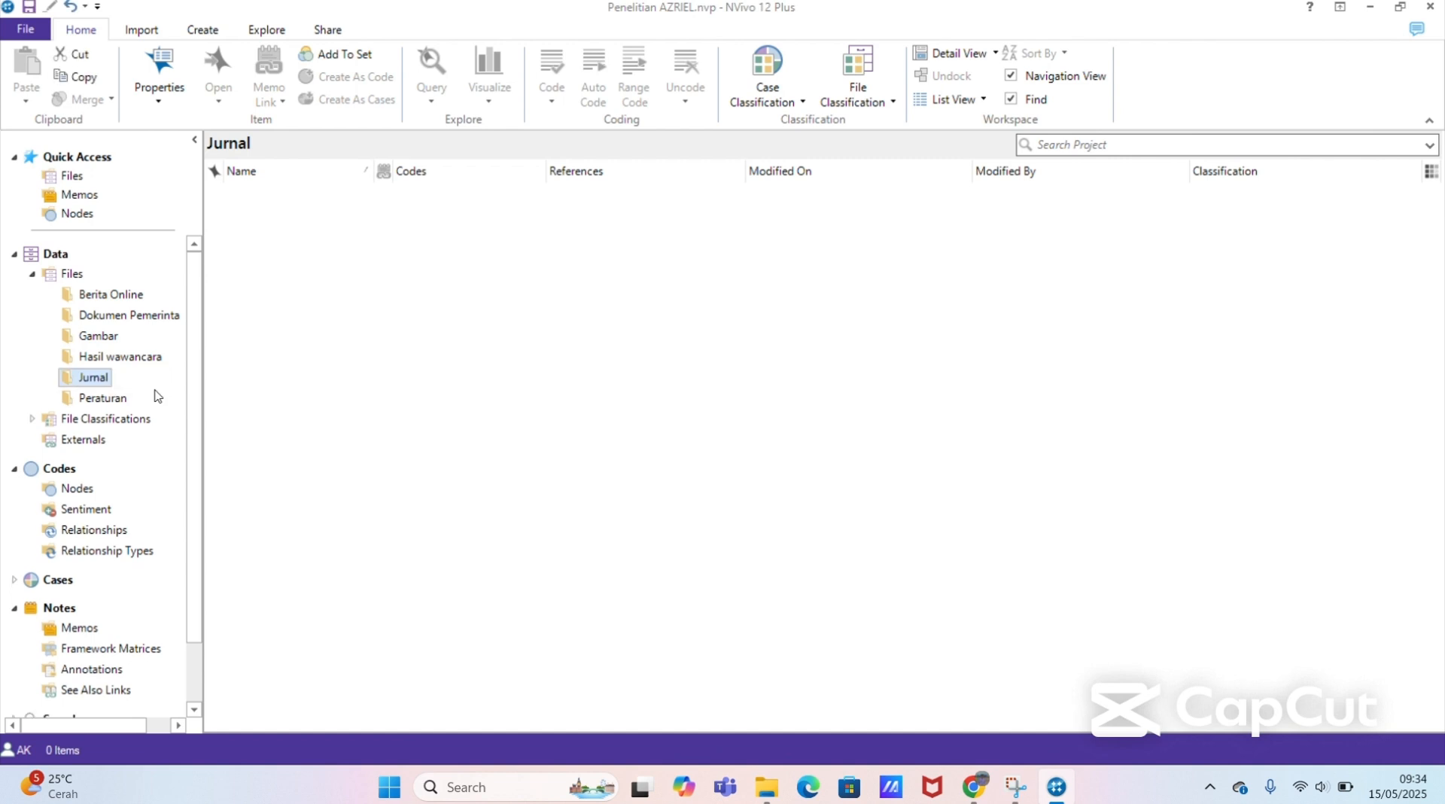
{"action": "left_click", "coordinate": [153, 30]}
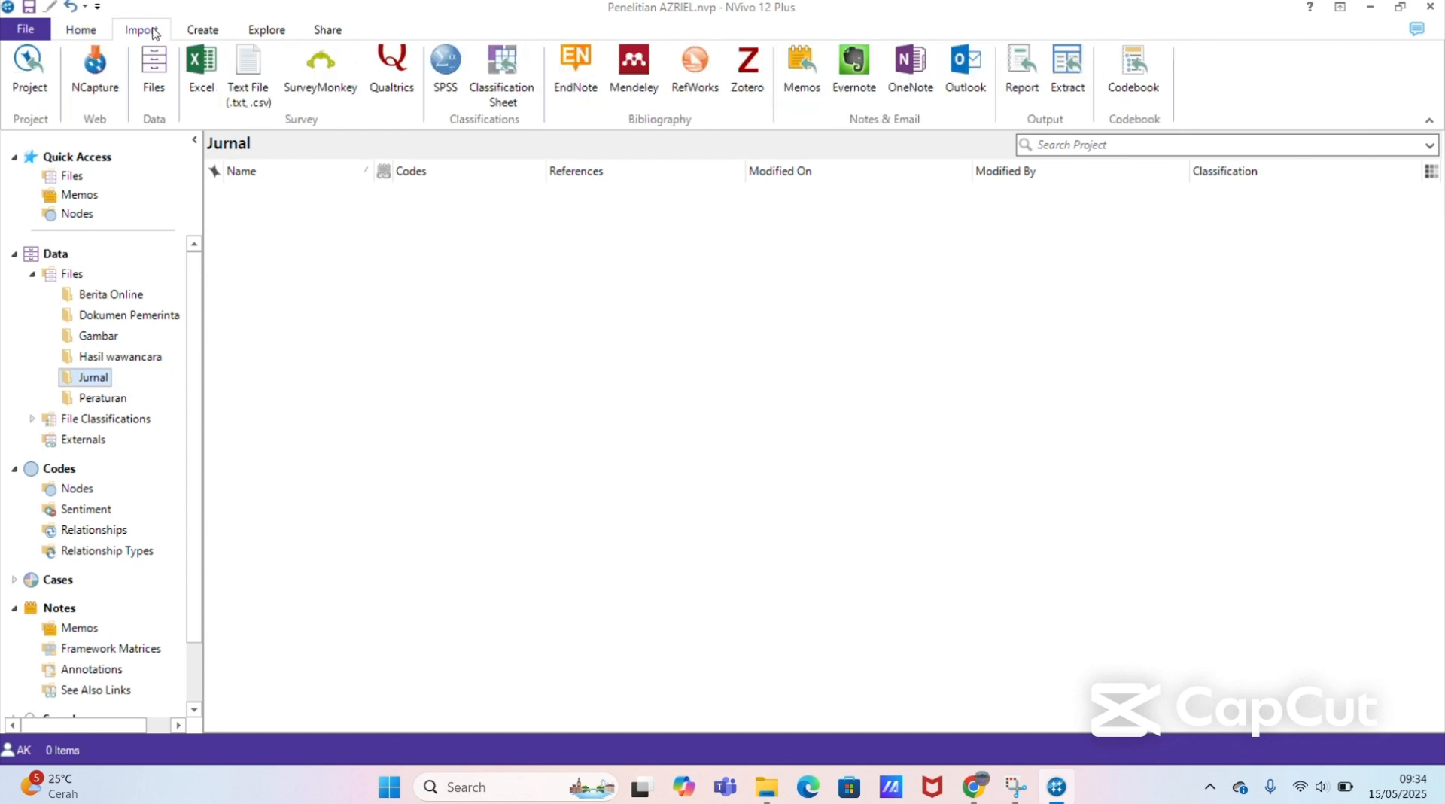
{"action": "left_click", "coordinate": [155, 75]}
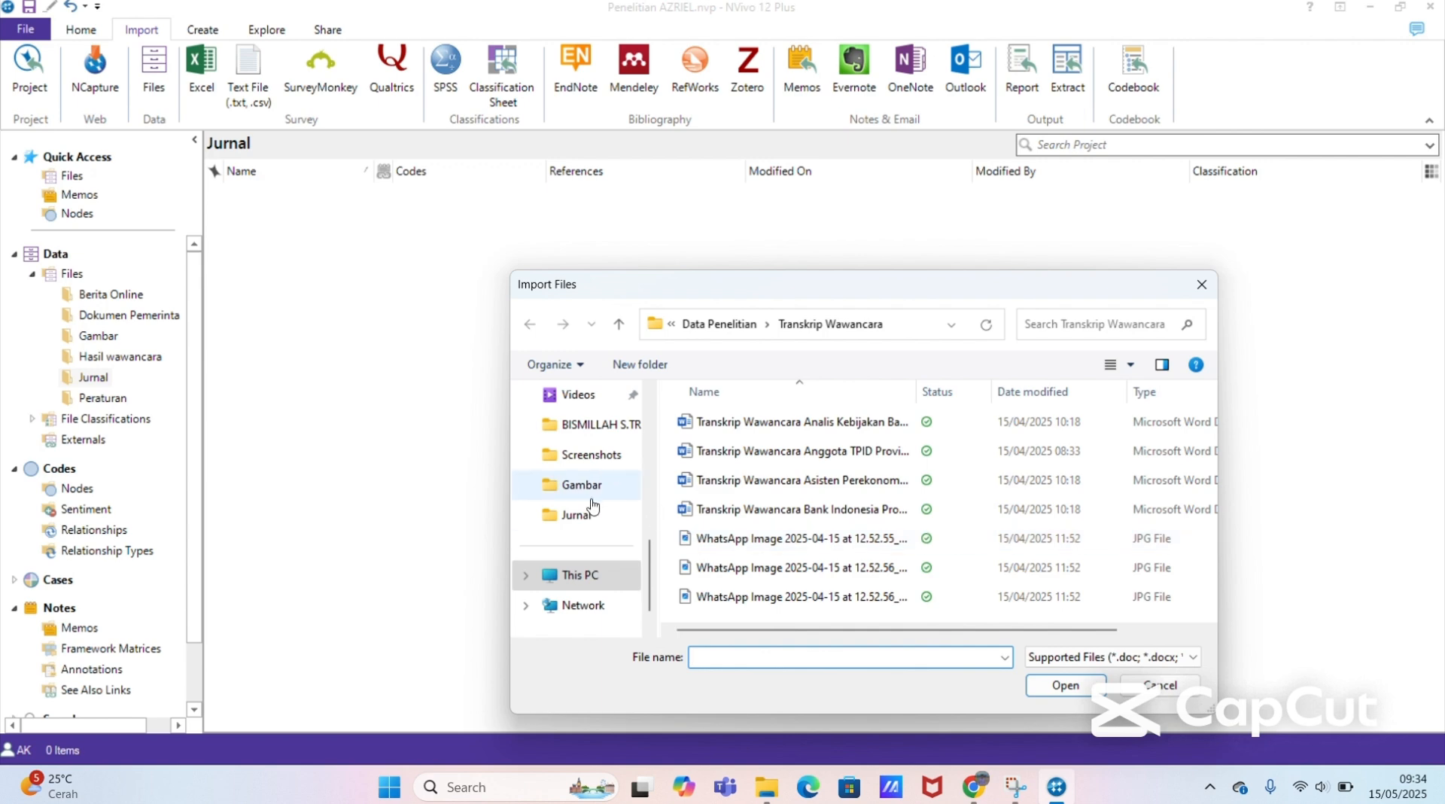
{"action": "left_click", "coordinate": [586, 515]}
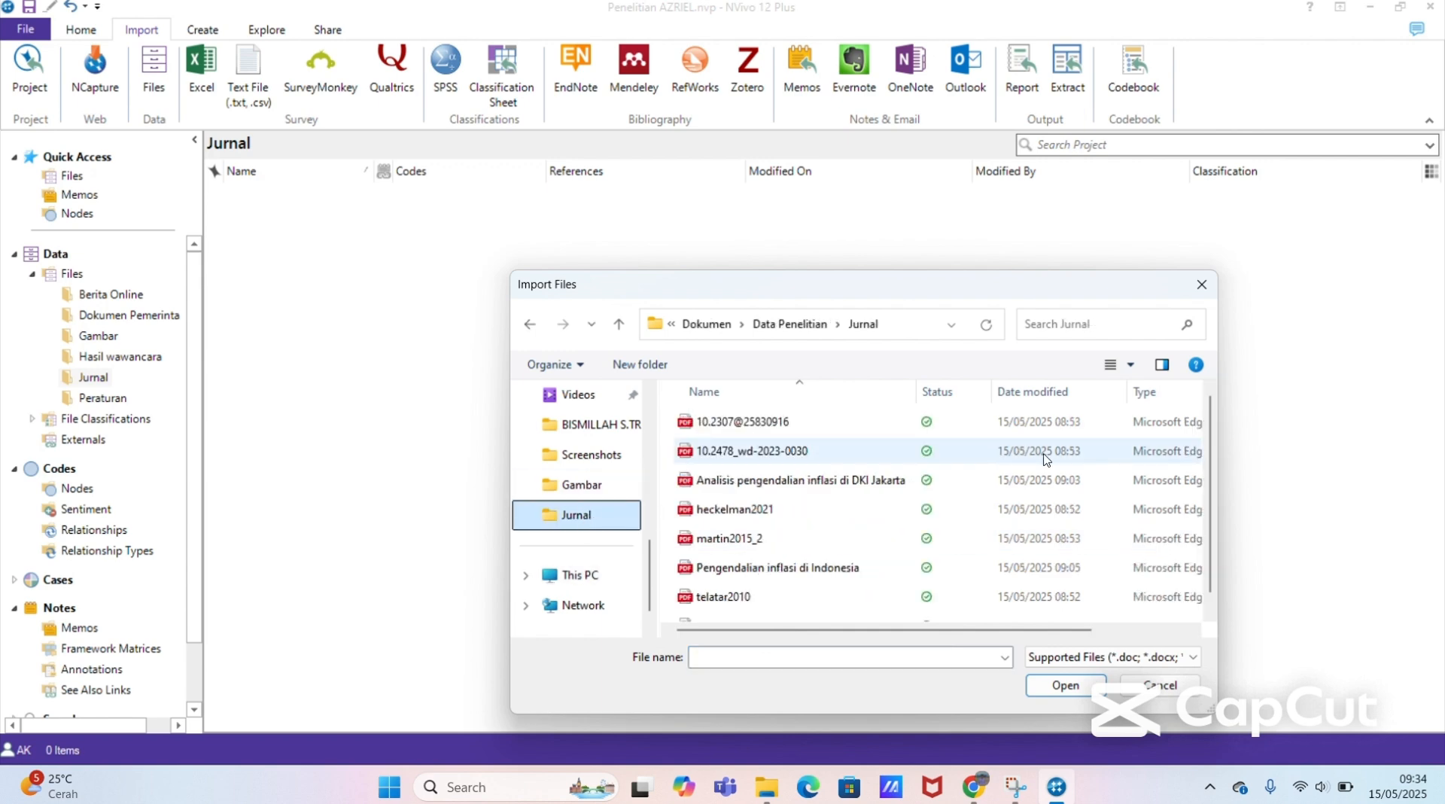
{"action": "scroll", "coordinate": [1213, 470], "scroll_direction": "down", "scroll_amount": 1}
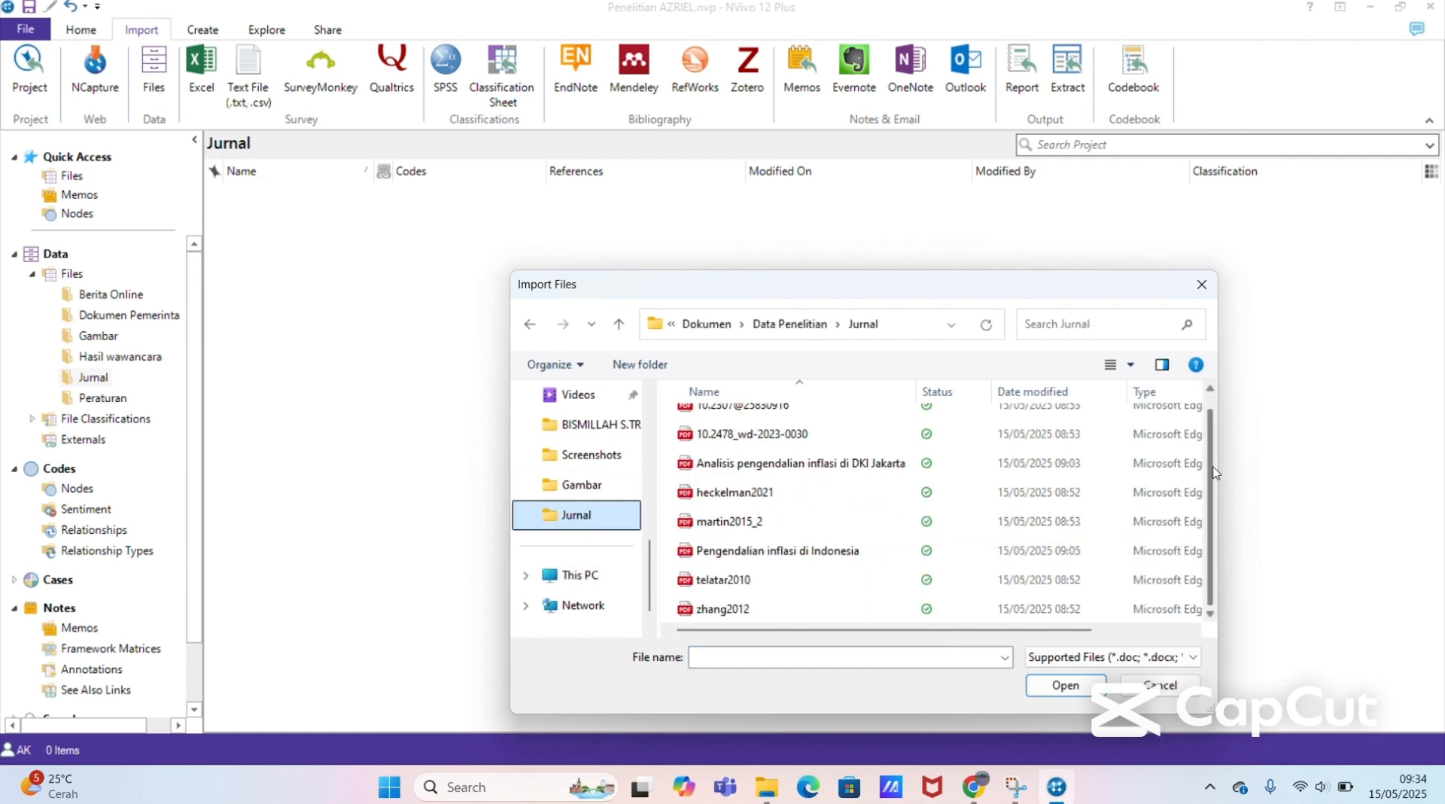
{"action": "left_click", "coordinate": [766, 464]}
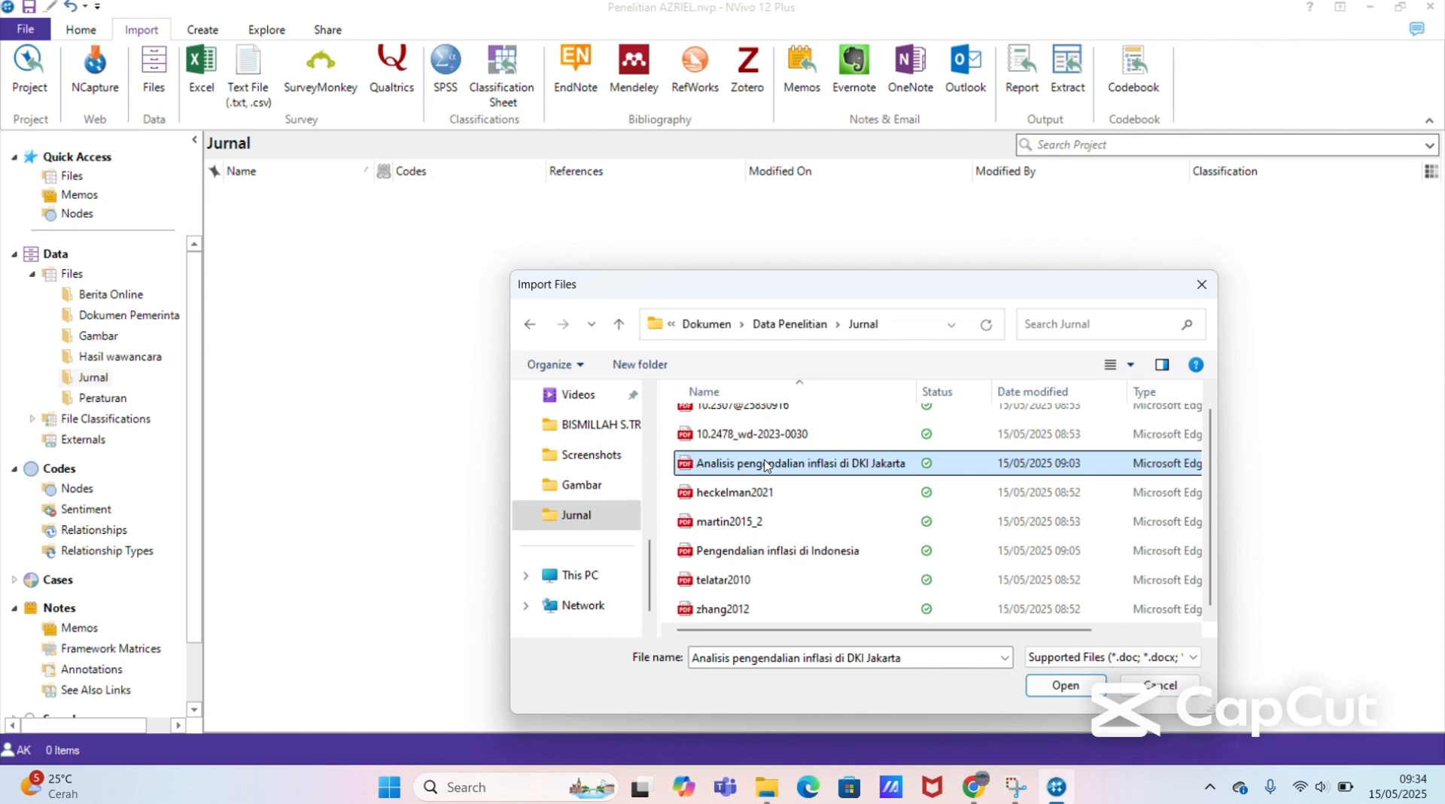
{"action": "key", "text": "ctrl+a"}
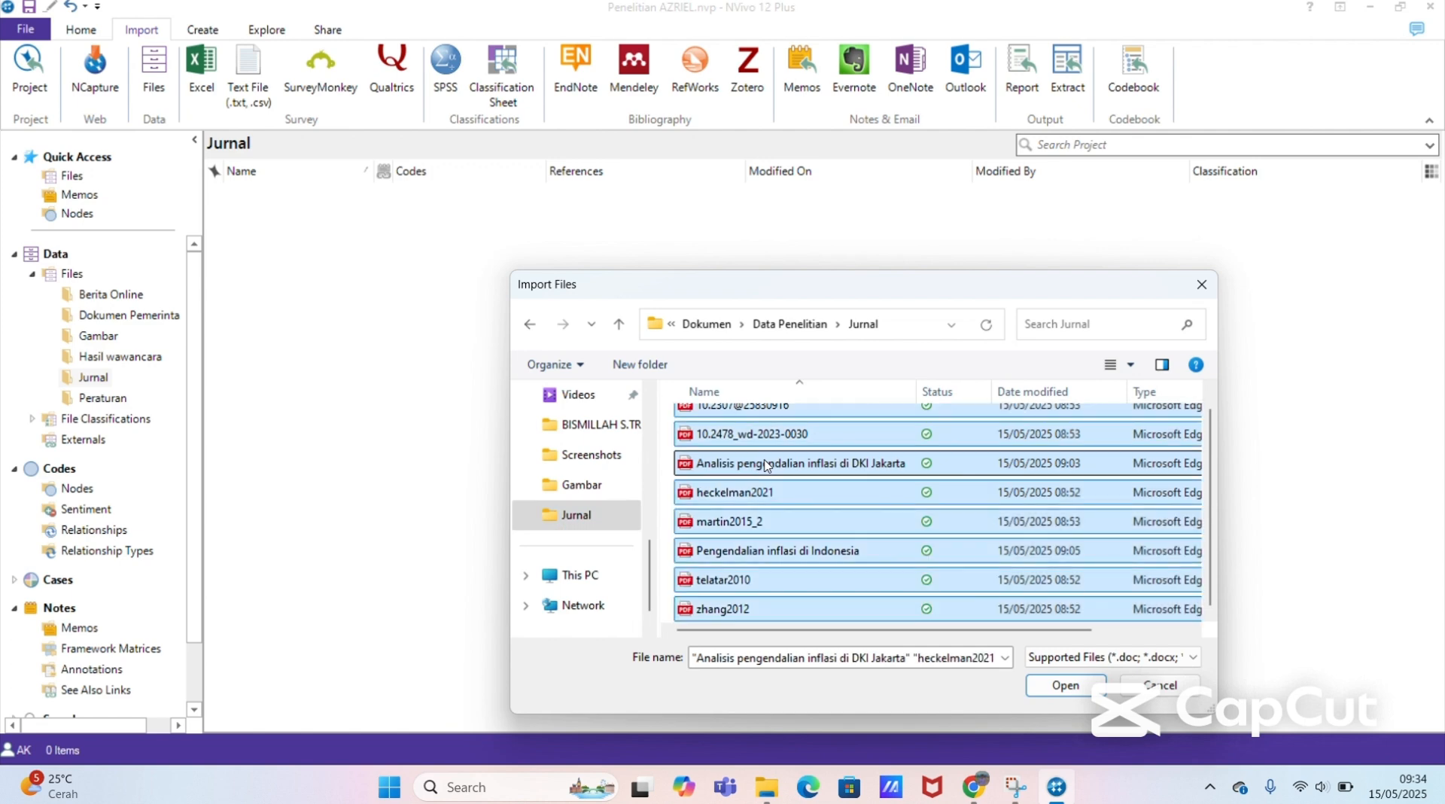
{"action": "left_click", "coordinate": [1056, 686]}
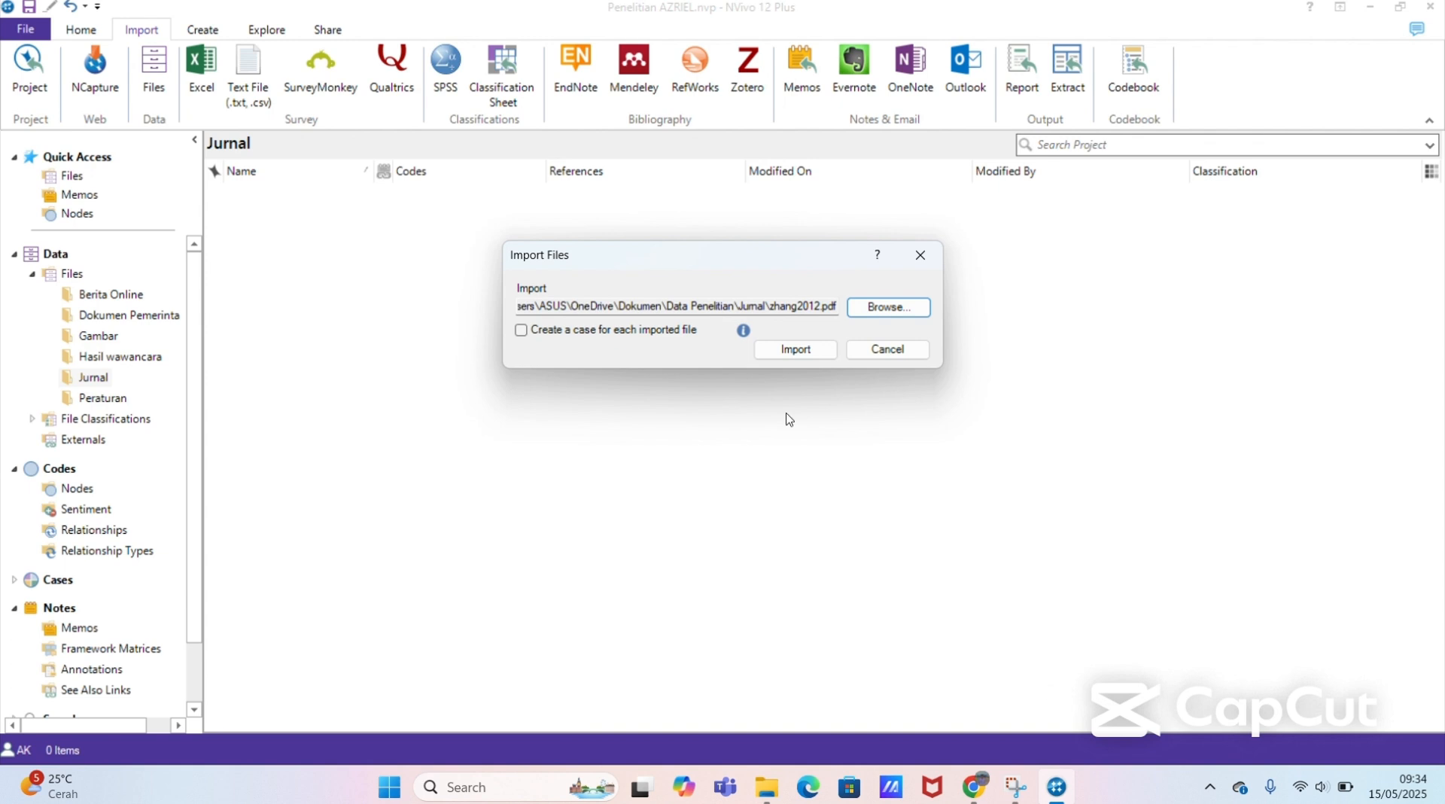
{"action": "left_click", "coordinate": [805, 349]}
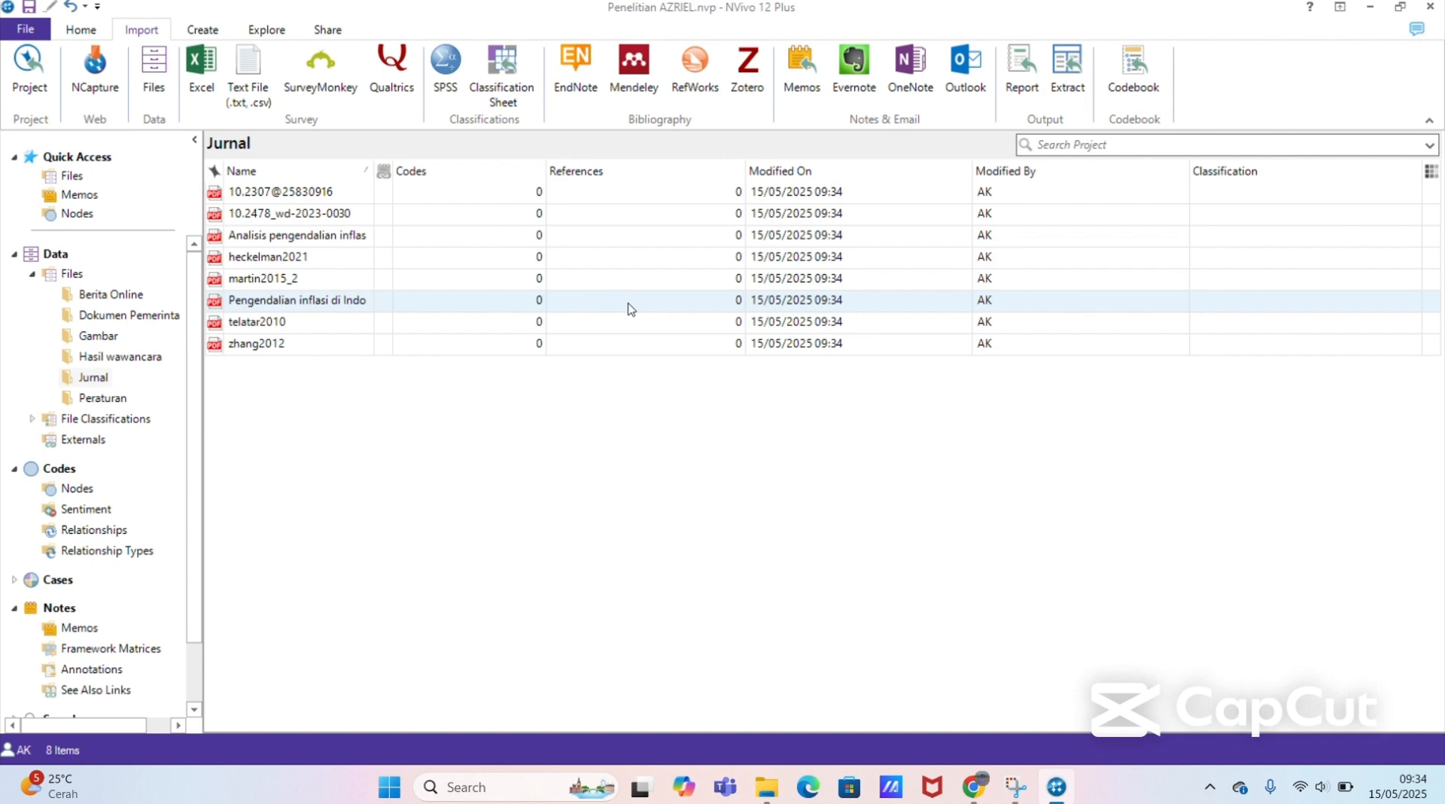
Step: Open the Pengendalian inflasi di Indonesia article, look through its first pages and close it
{"action": "double_click", "coordinate": [444, 309]}
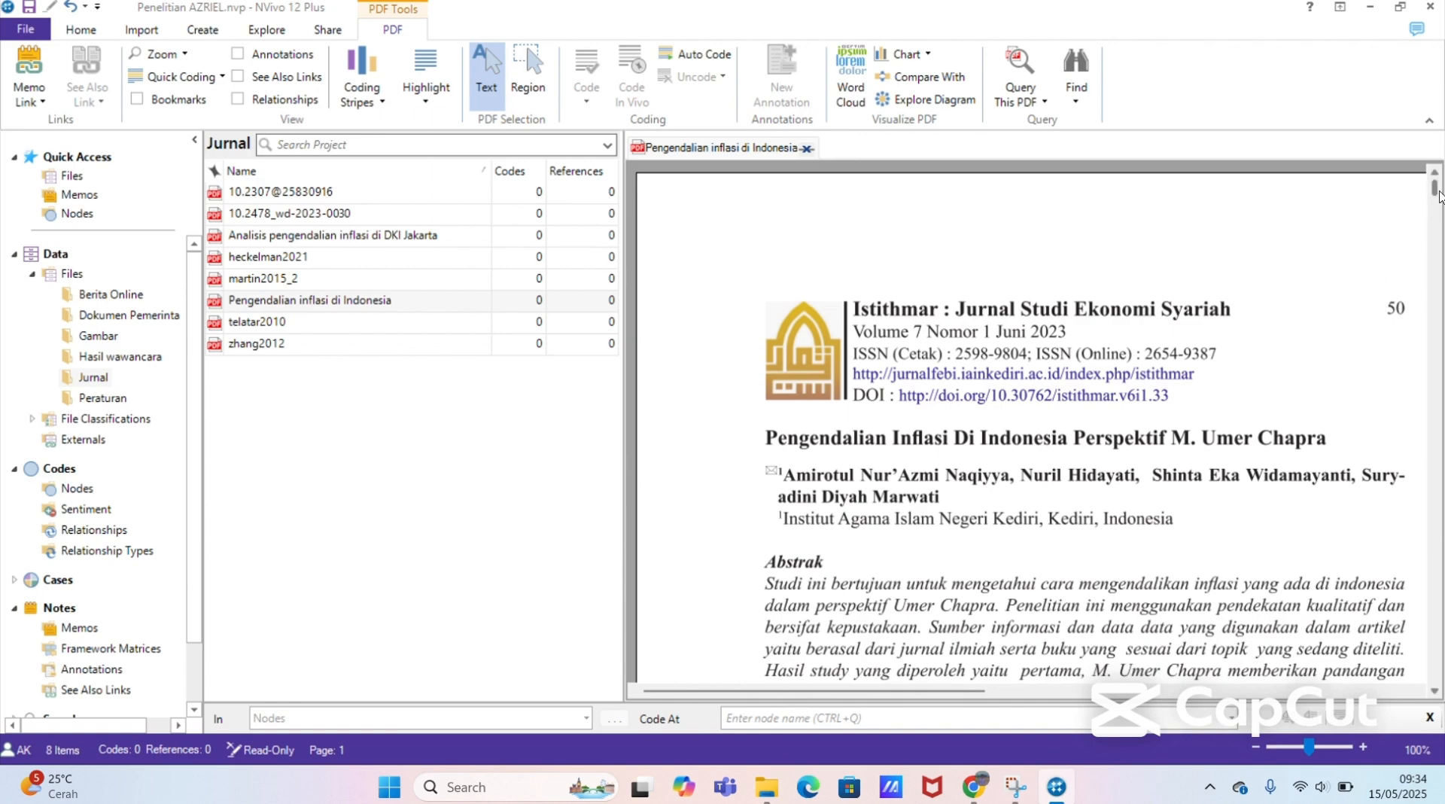
{"action": "left_click_drag", "start_coordinate": [1437, 197], "coordinate": [1437, 237]}
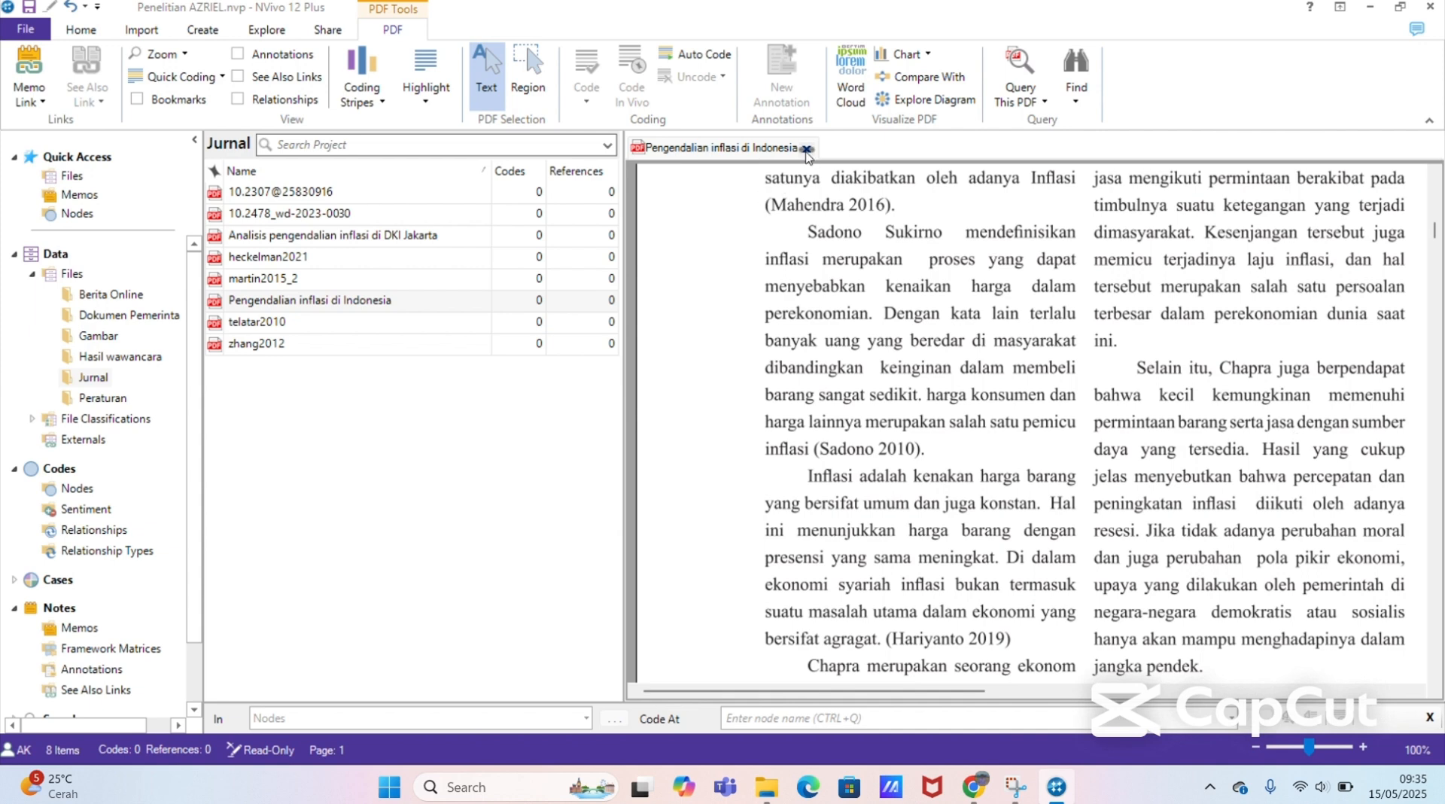
{"action": "left_click", "coordinate": [807, 149]}
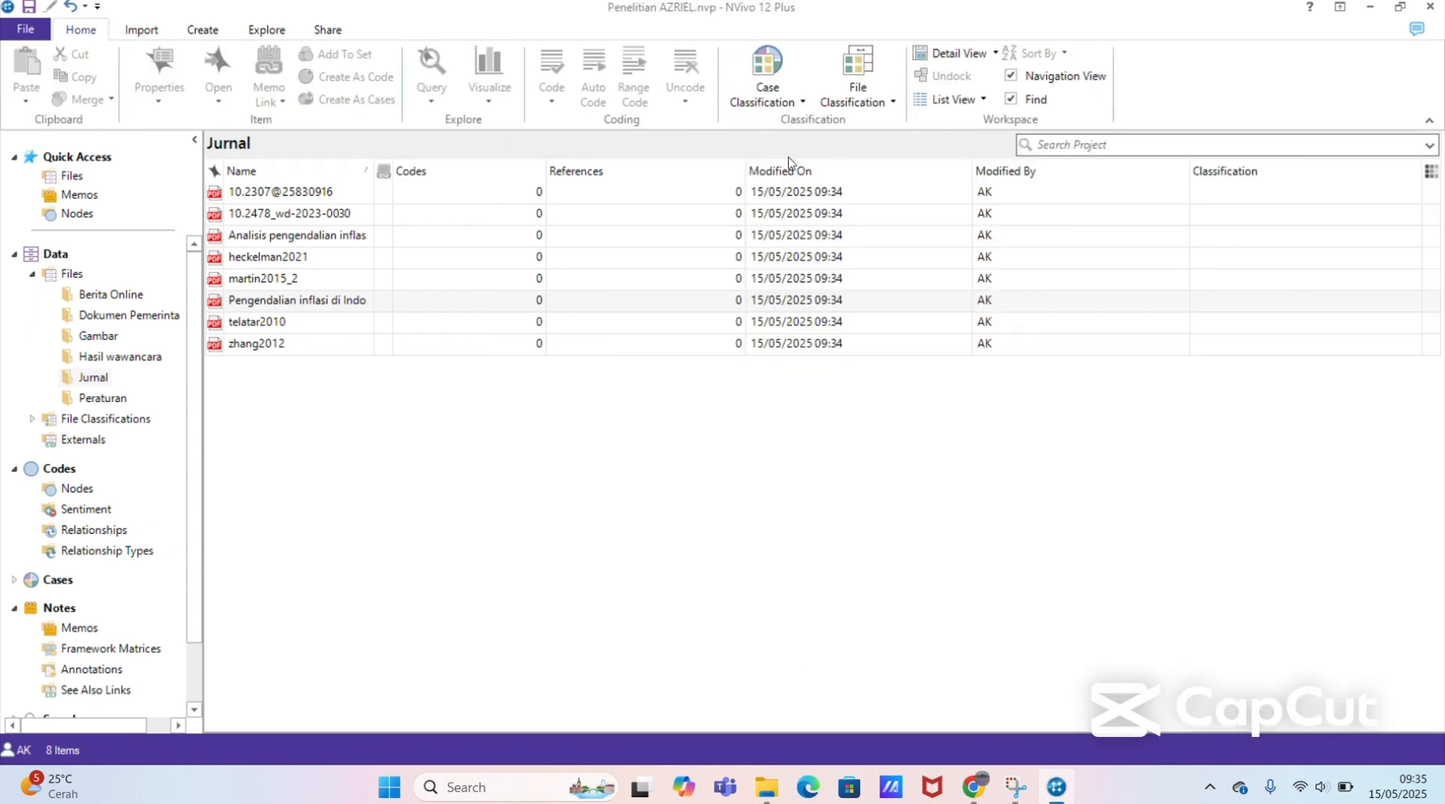
Step: Import all regulation PDFs from Documents > Data Penelitian > Peraturan into the project's Peraturan folder, without creating cases
{"action": "left_click", "coordinate": [98, 398]}
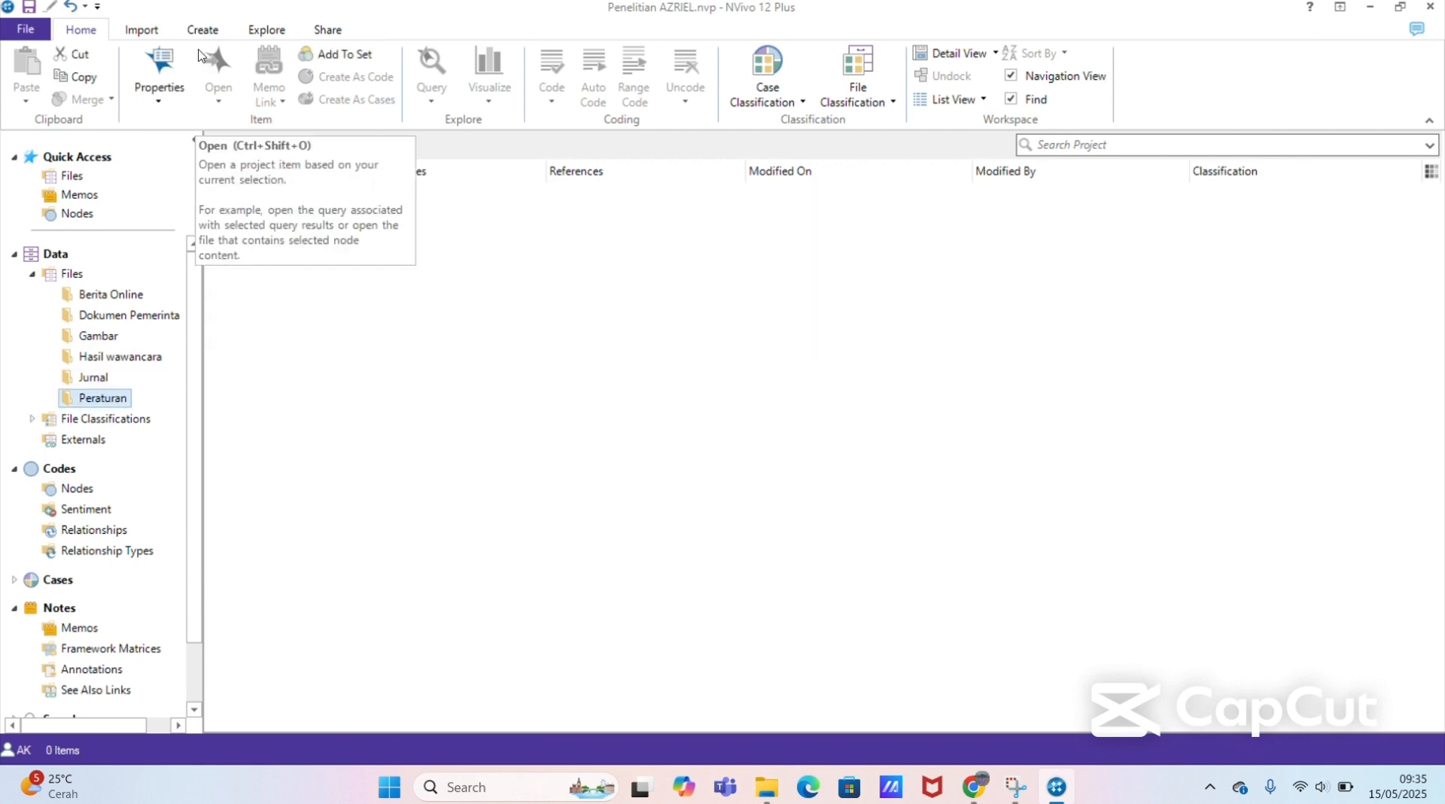
{"action": "left_click", "coordinate": [143, 28]}
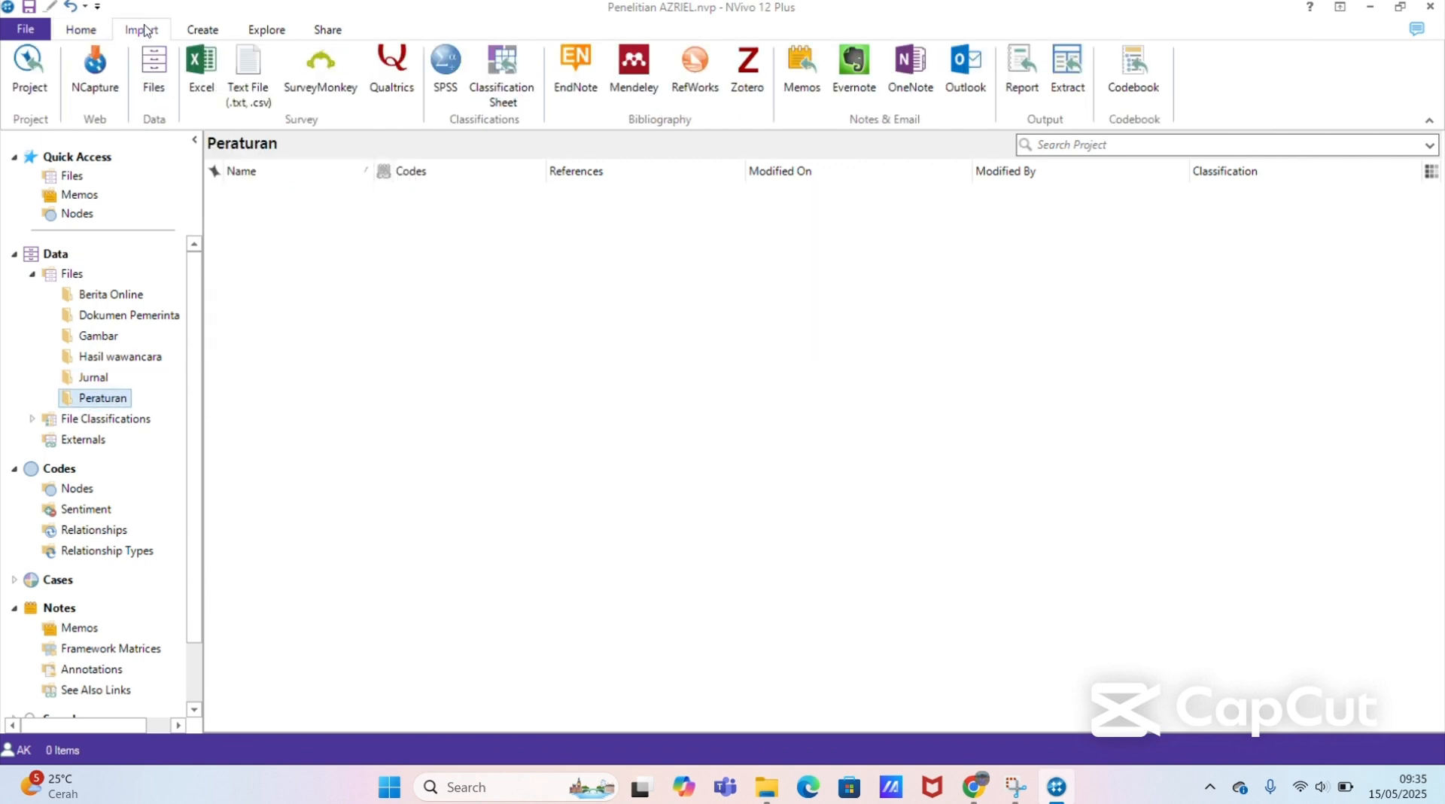
{"action": "left_click", "coordinate": [155, 84]}
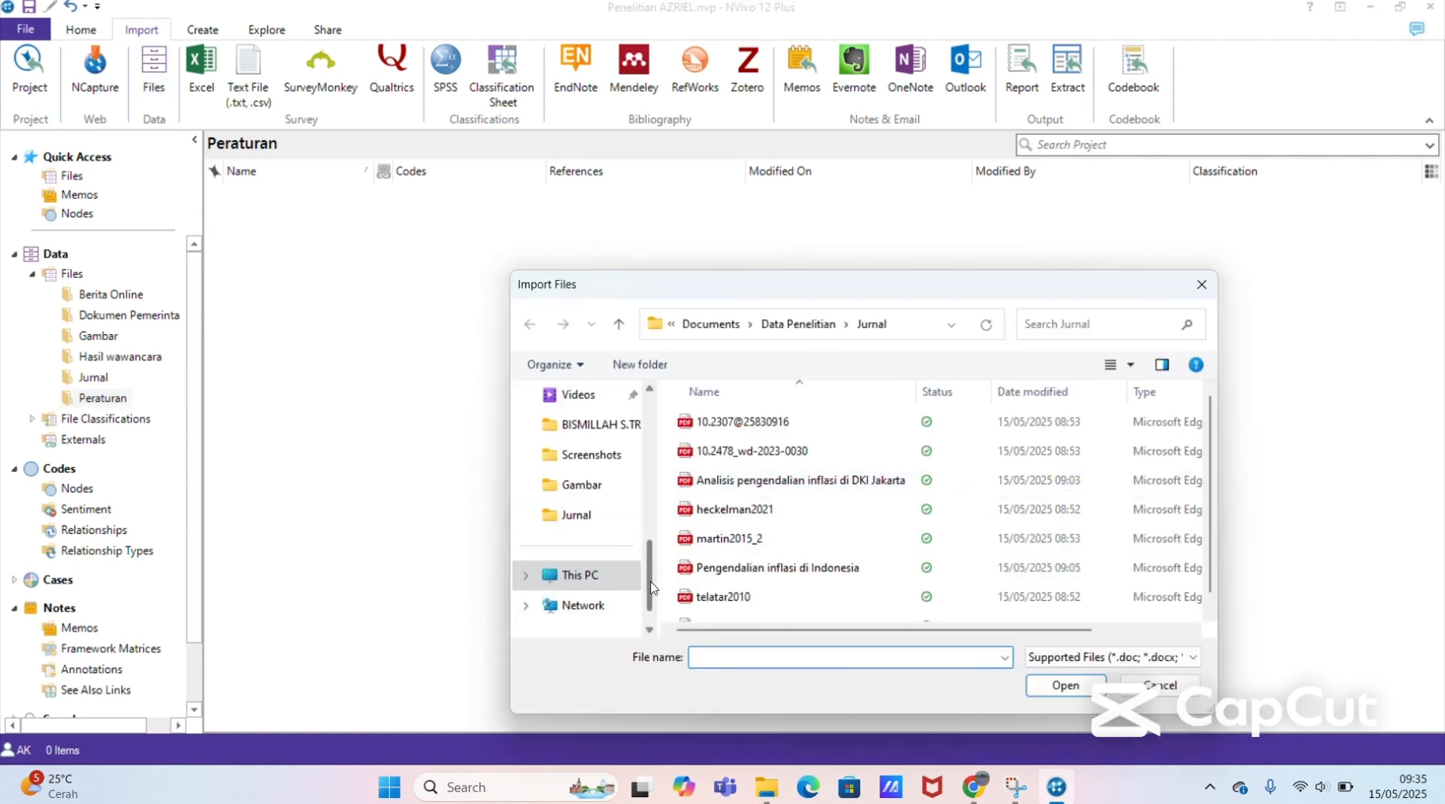
{"action": "left_click_drag", "start_coordinate": [653, 588], "coordinate": [653, 527]}
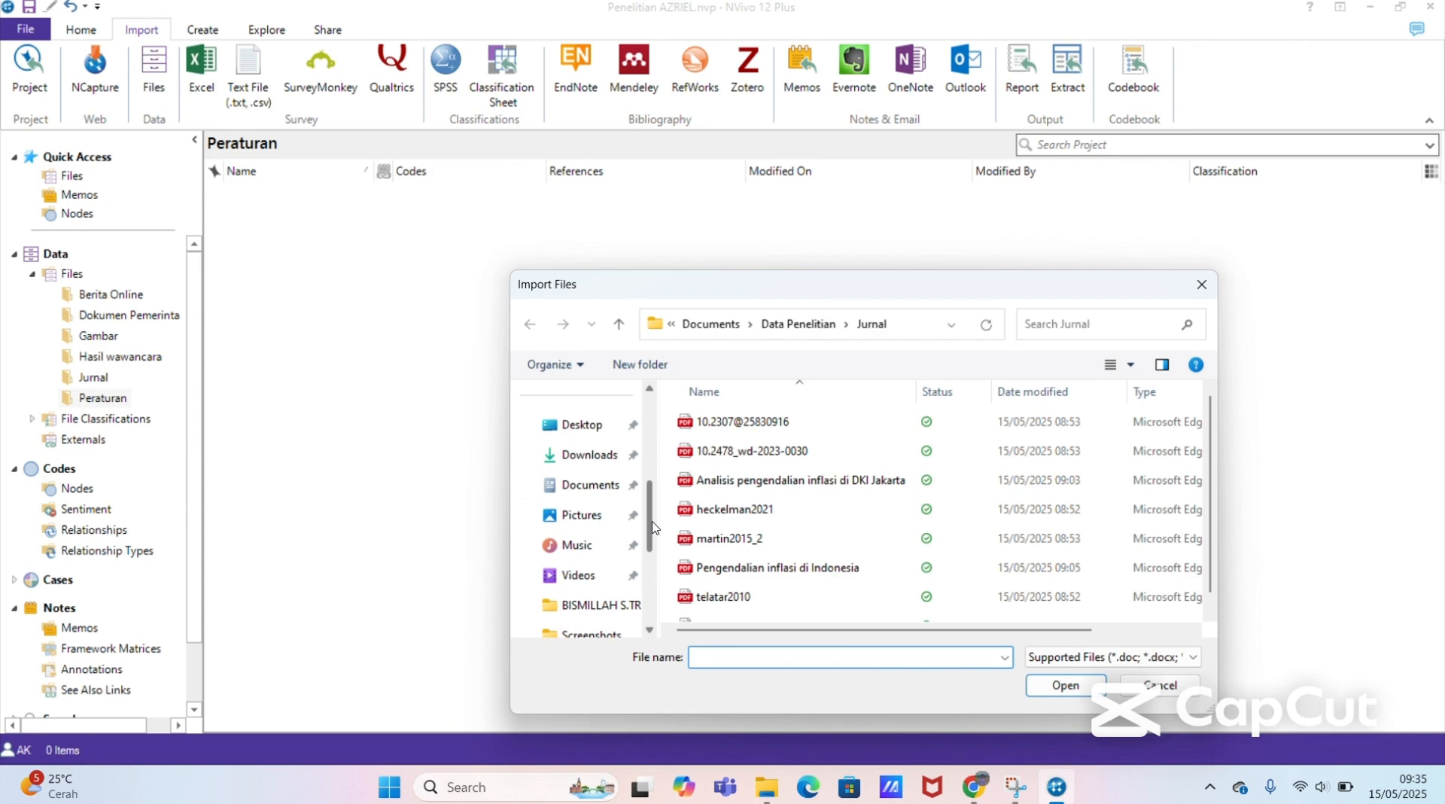
{"action": "left_click", "coordinate": [591, 490]}
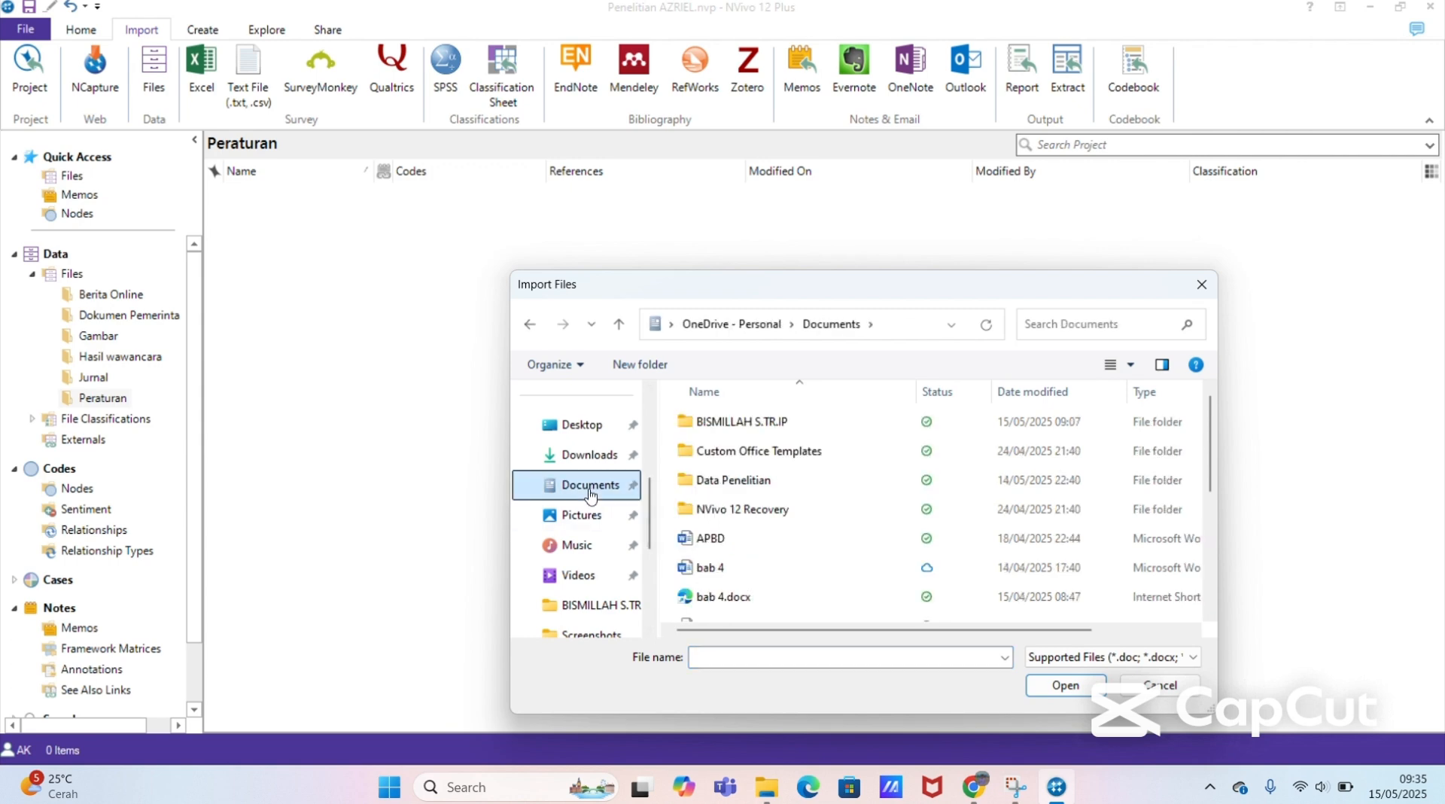
{"action": "left_click", "coordinate": [760, 484]}
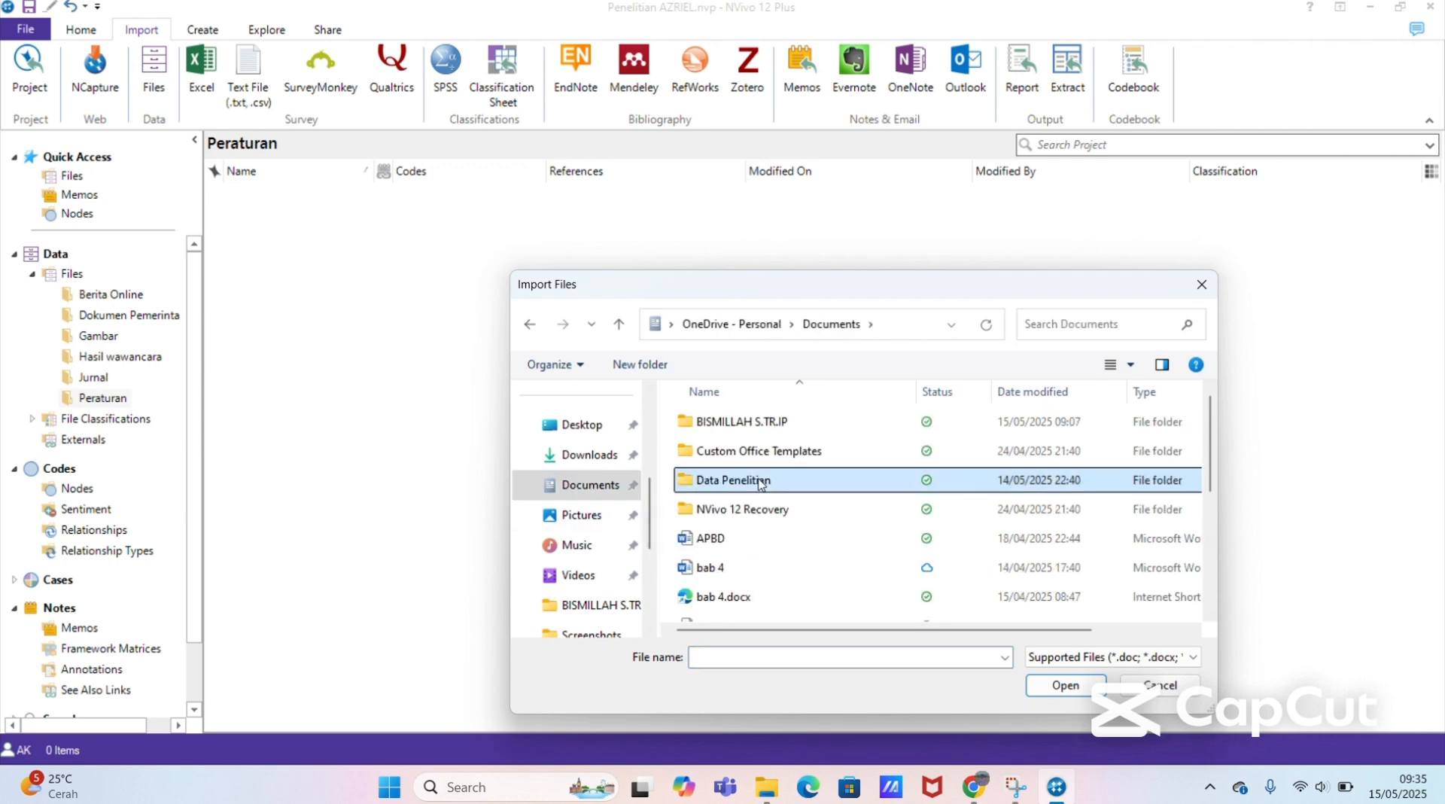
{"action": "double_click", "coordinate": [760, 483]}
{"action": "double_click", "coordinate": [741, 509]}
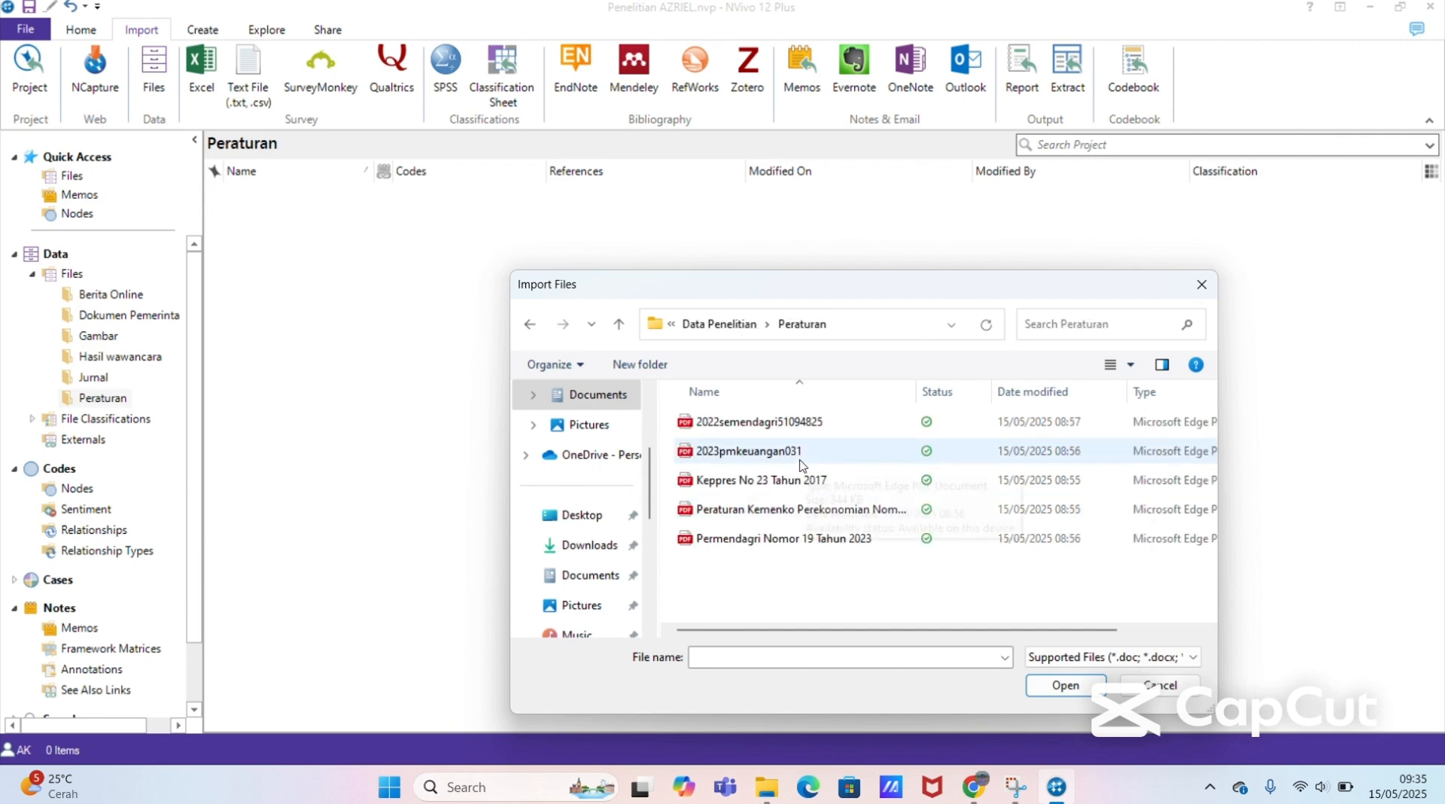
{"action": "key", "text": "ctrl+a"}
{"action": "left_click", "coordinate": [1058, 686]}
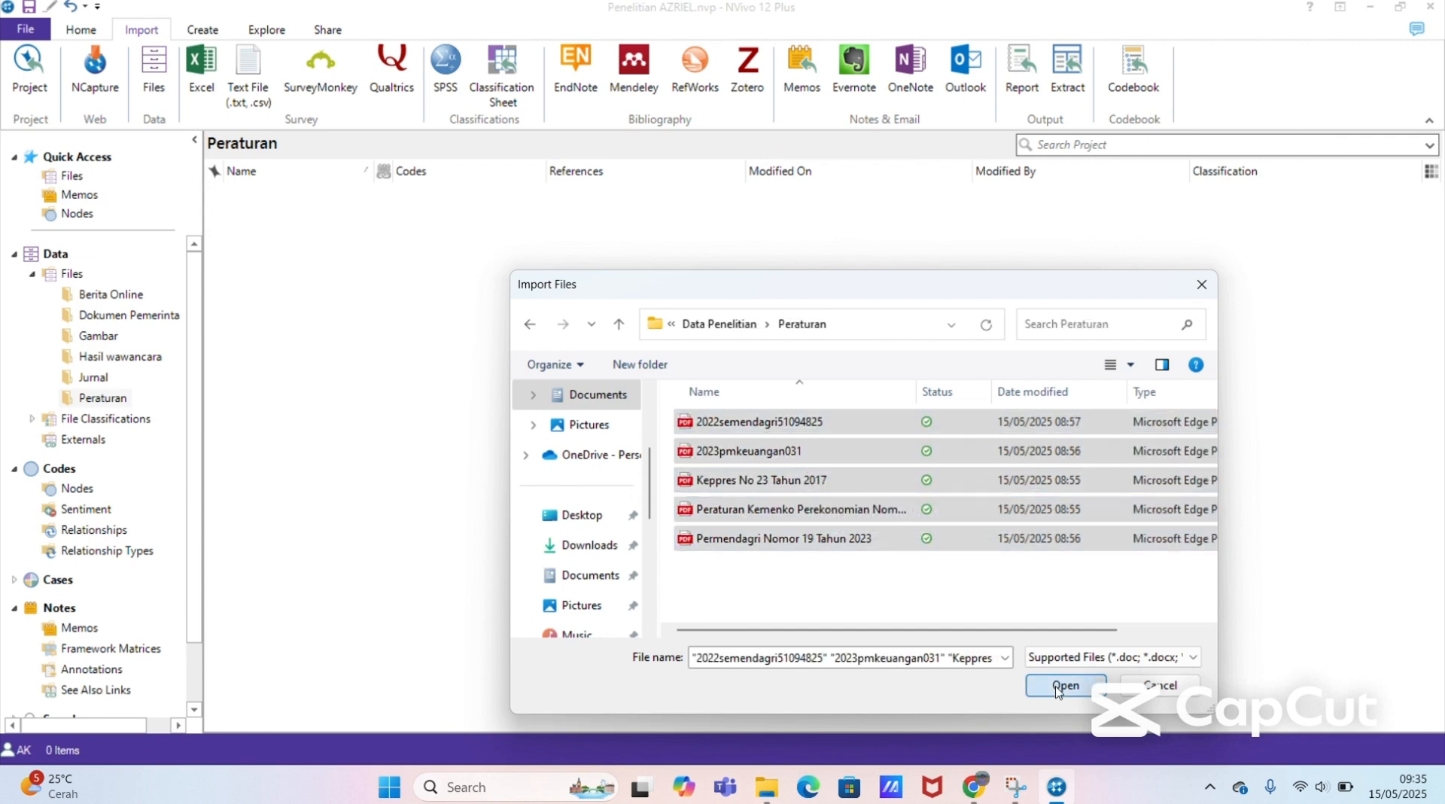
{"action": "left_click", "coordinate": [780, 349]}
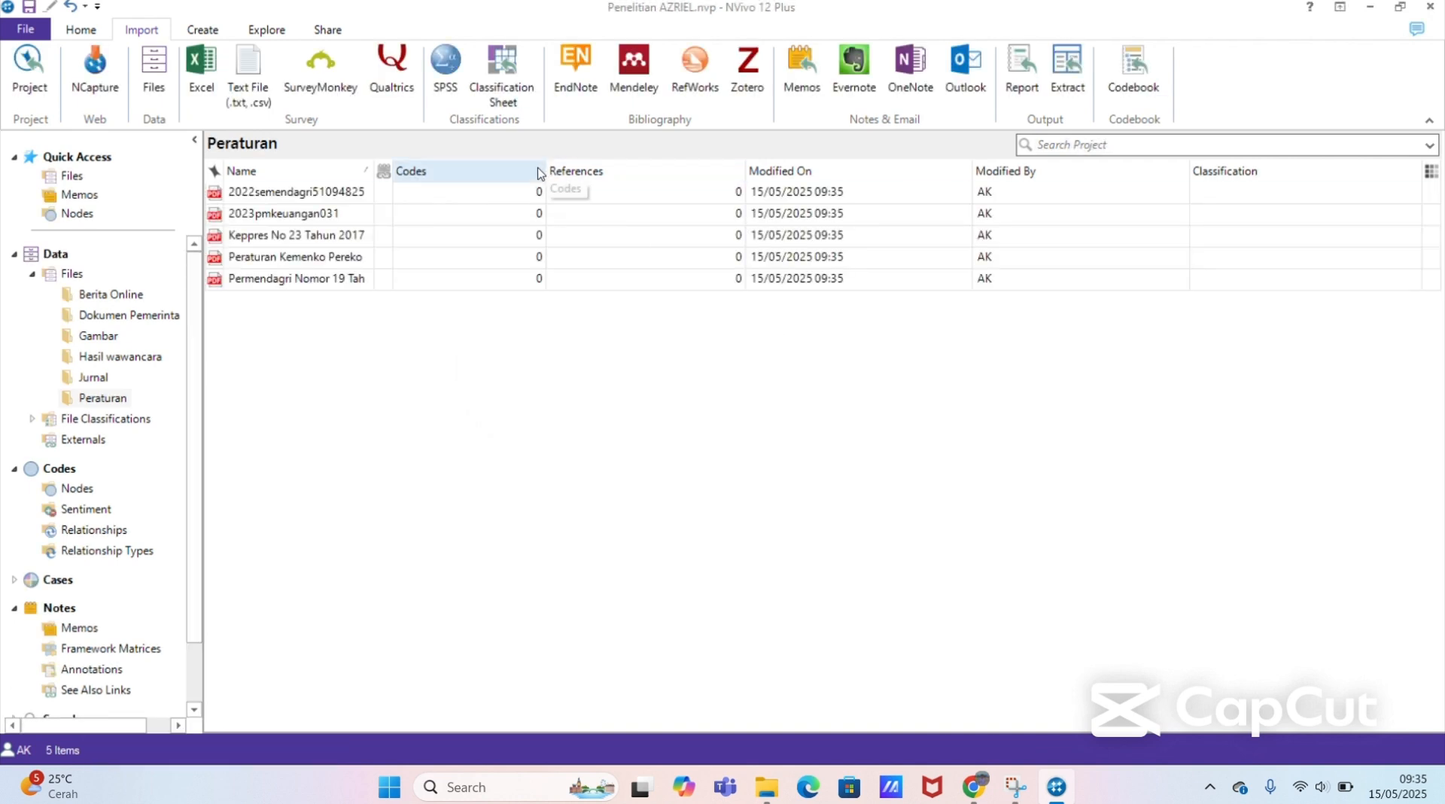
Step: Open the Peraturan Kemenko Perekonomian Nomor 10 regulation, look through its opening pages and close it
{"action": "double_click", "coordinate": [452, 256]}
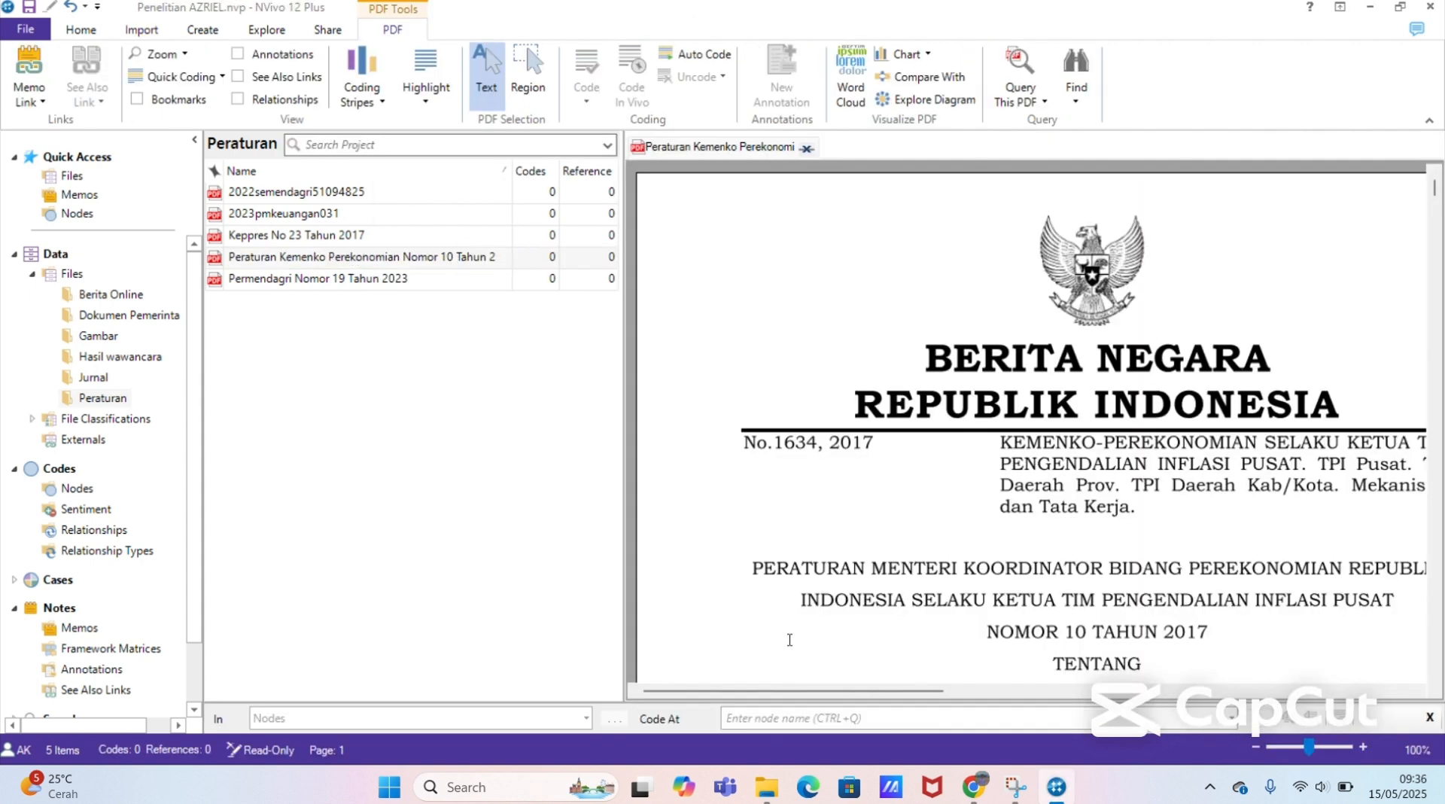
{"action": "left_click_drag", "start_coordinate": [788, 696], "coordinate": [1021, 689]}
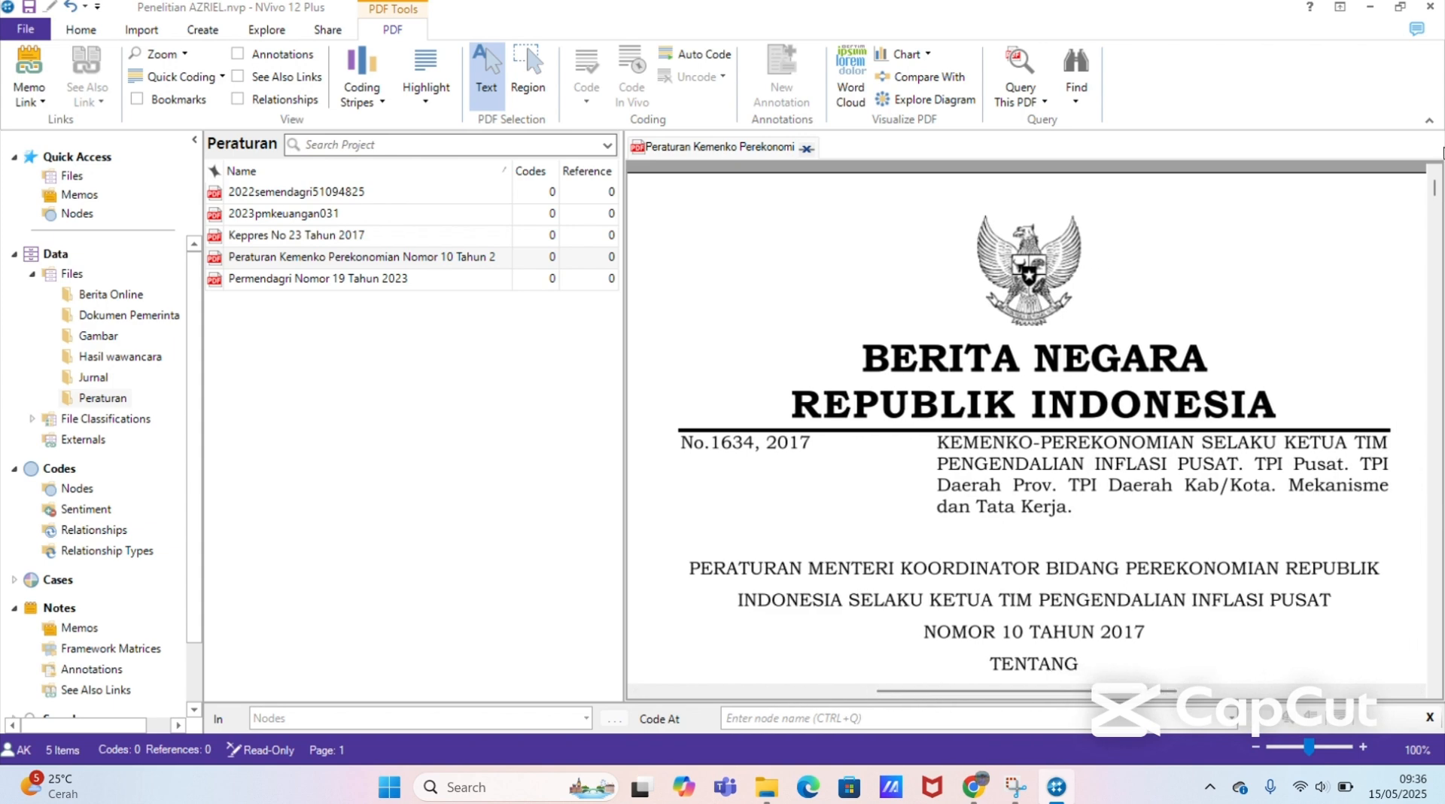
{"action": "left_click_drag", "start_coordinate": [1437, 199], "coordinate": [1440, 242]}
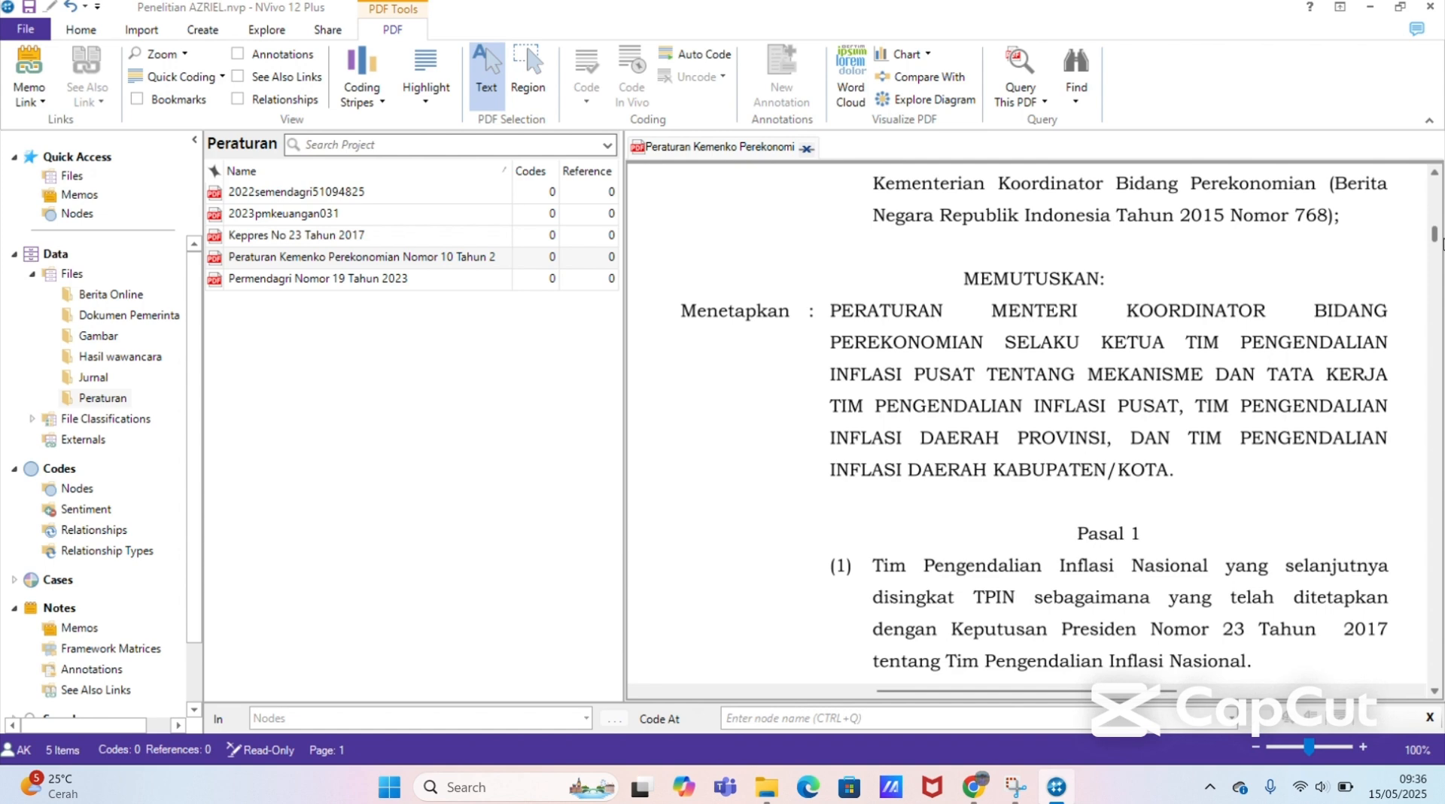
{"action": "left_click_drag", "start_coordinate": [1440, 243], "coordinate": [1441, 245]}
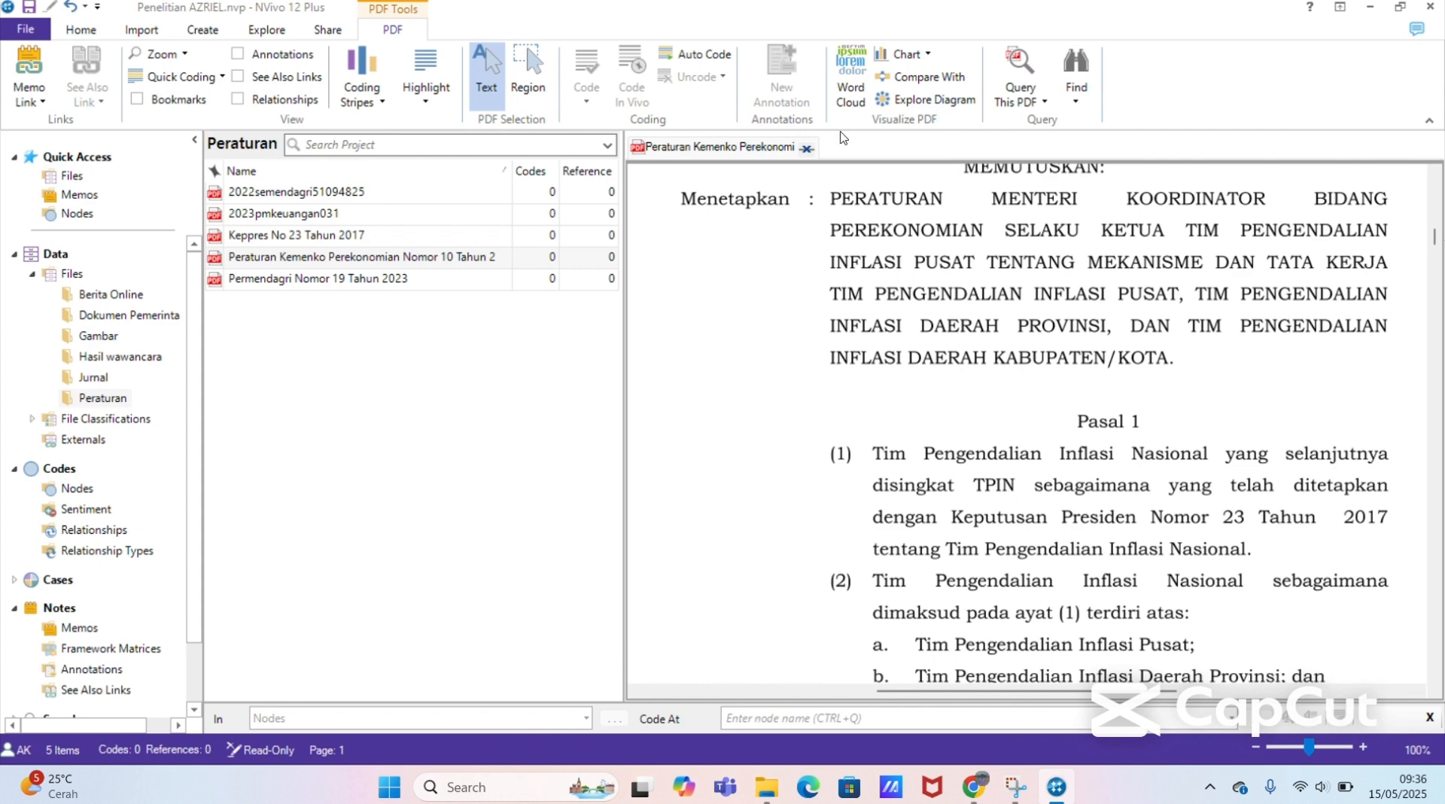
{"action": "left_click", "coordinate": [805, 149]}
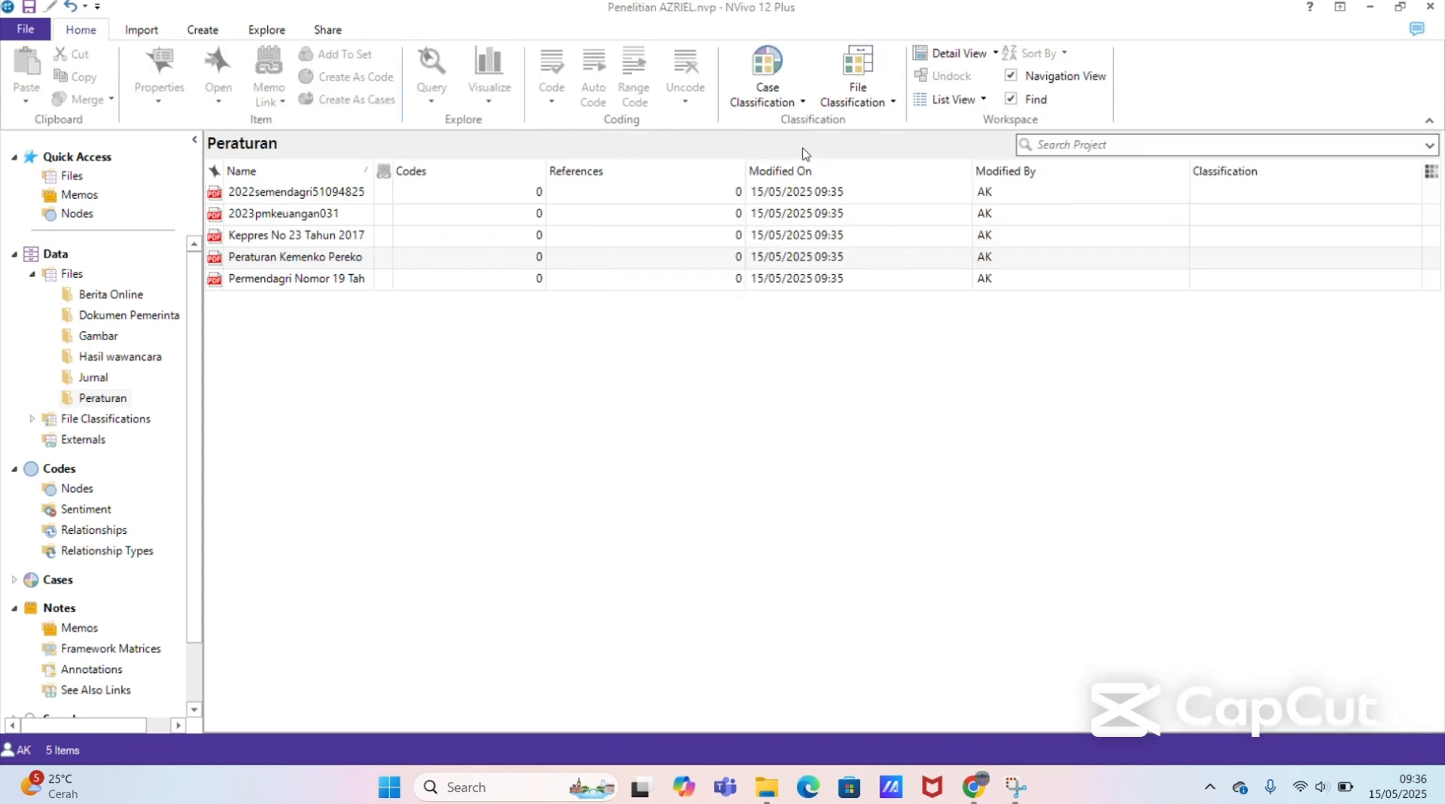
Step: View the Jurnal folder's files and switch to the Nodes list under Codes
{"action": "left_click", "coordinate": [112, 407]}
{"action": "left_click", "coordinate": [111, 376]}
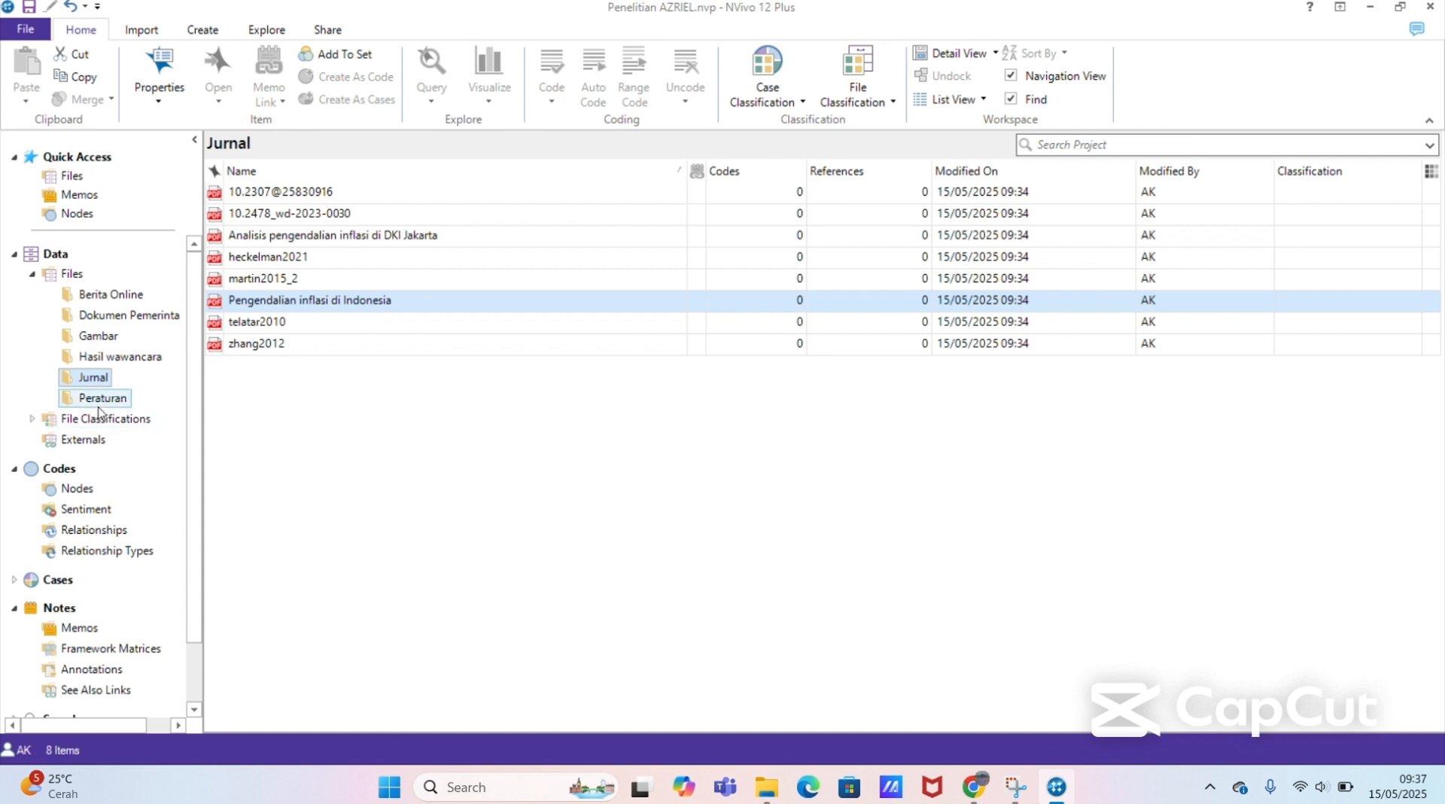
{"action": "left_click", "coordinate": [70, 487]}
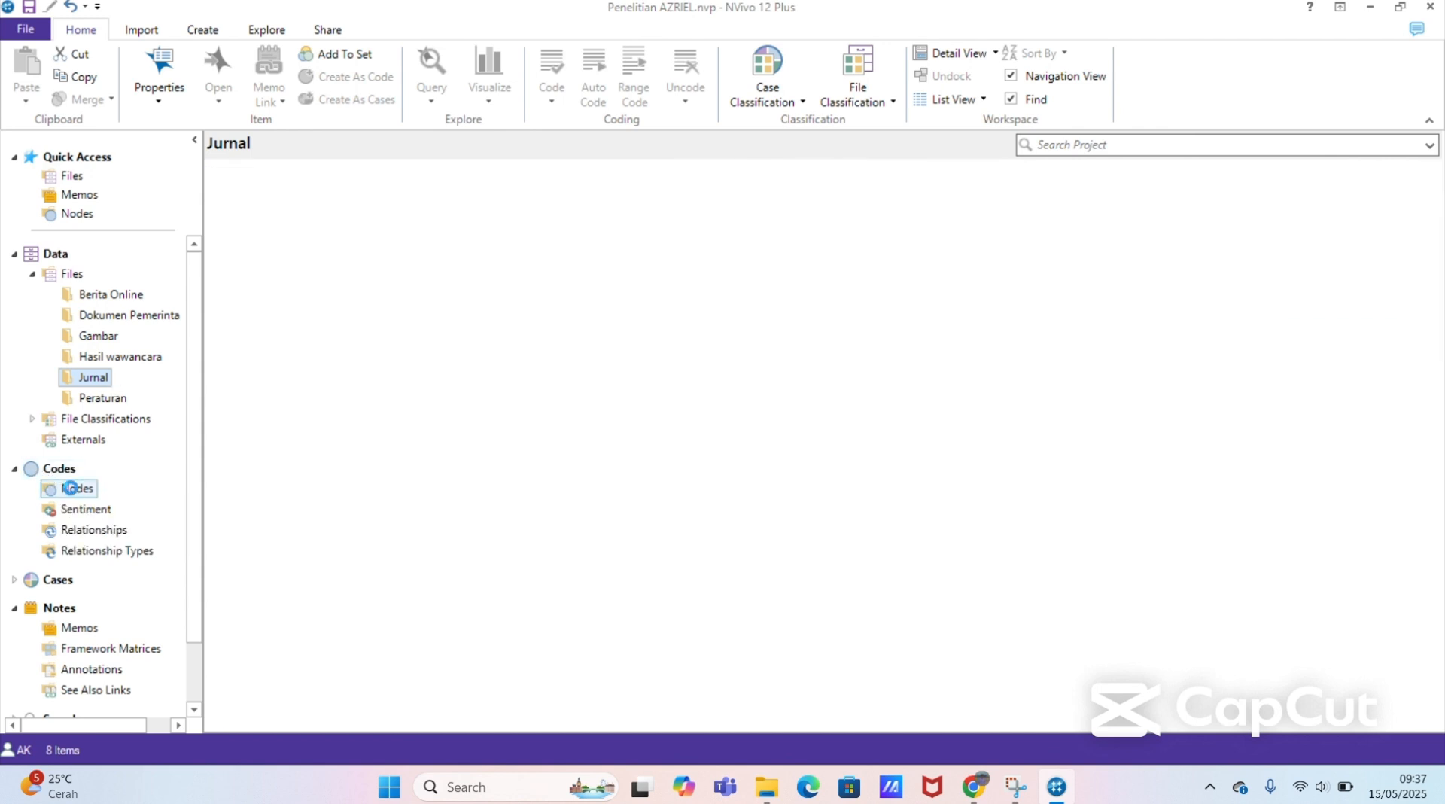
{"action": "left_click", "coordinate": [14, 469]}
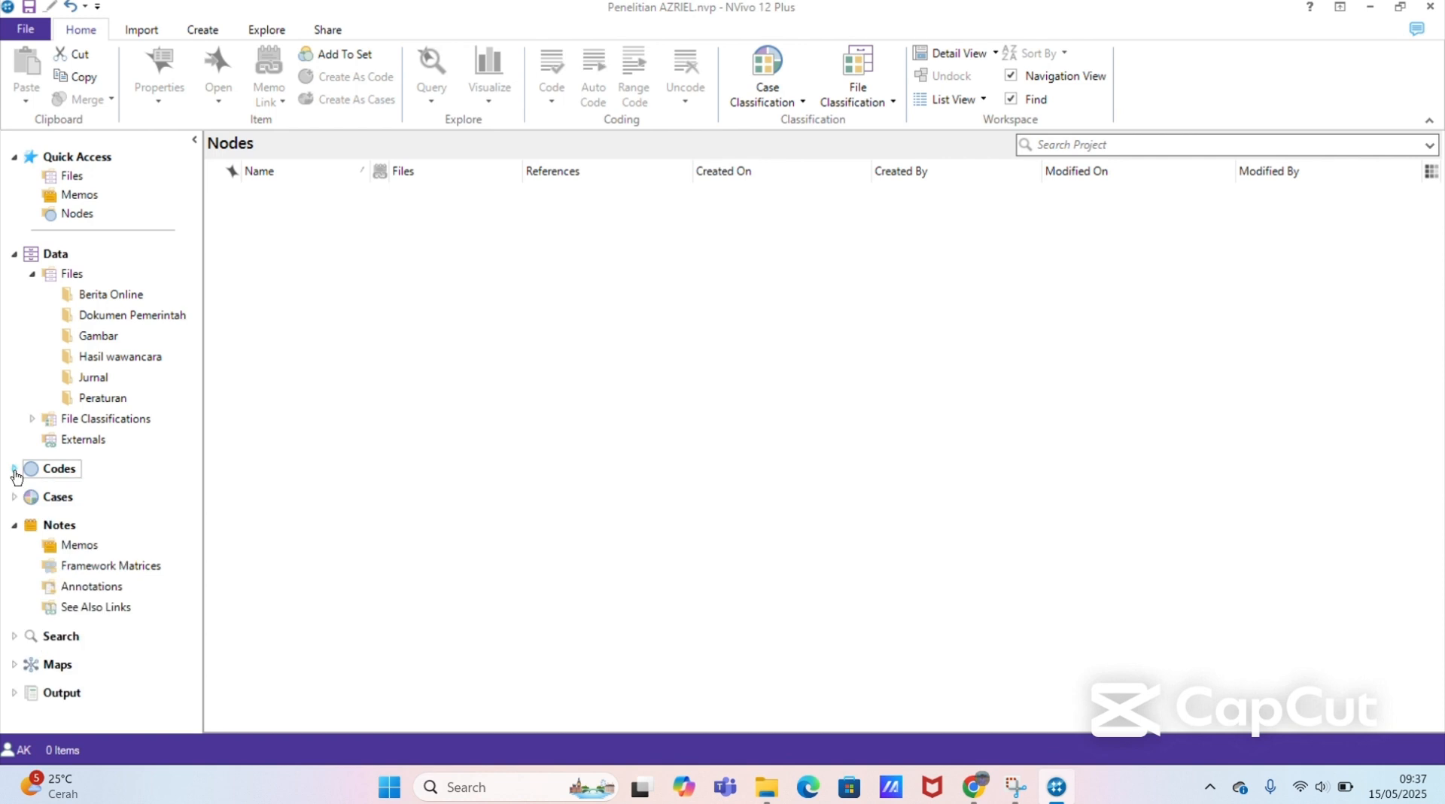
{"action": "left_click", "coordinate": [14, 469]}
{"action": "left_click", "coordinate": [14, 469]}
{"action": "left_click", "coordinate": [14, 469]}
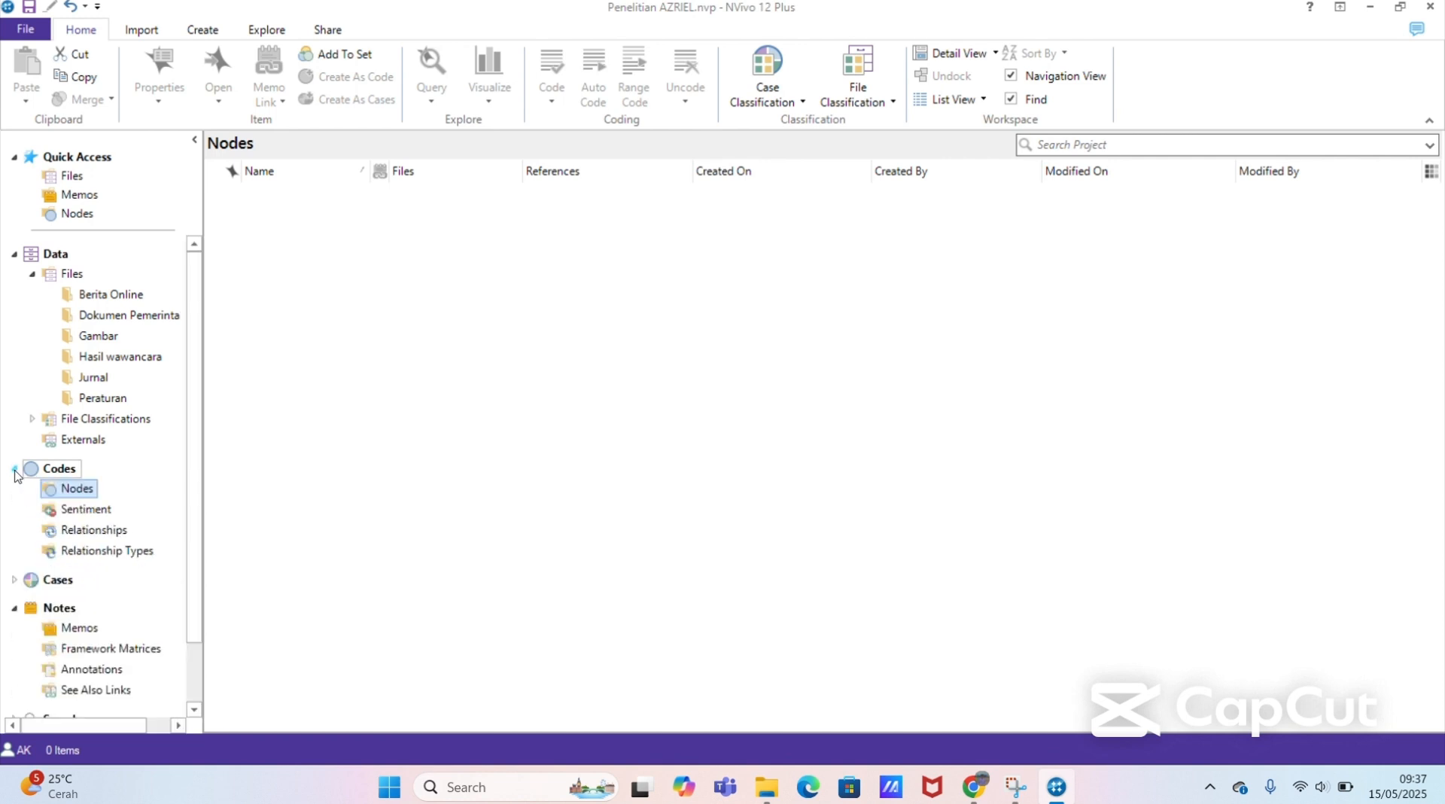
Step: Create a folder under Nodes named "Penyebab Keberhasilan Kota Gorontalo dalam mengendalikan inflasi"
{"action": "right_click", "coordinate": [82, 489]}
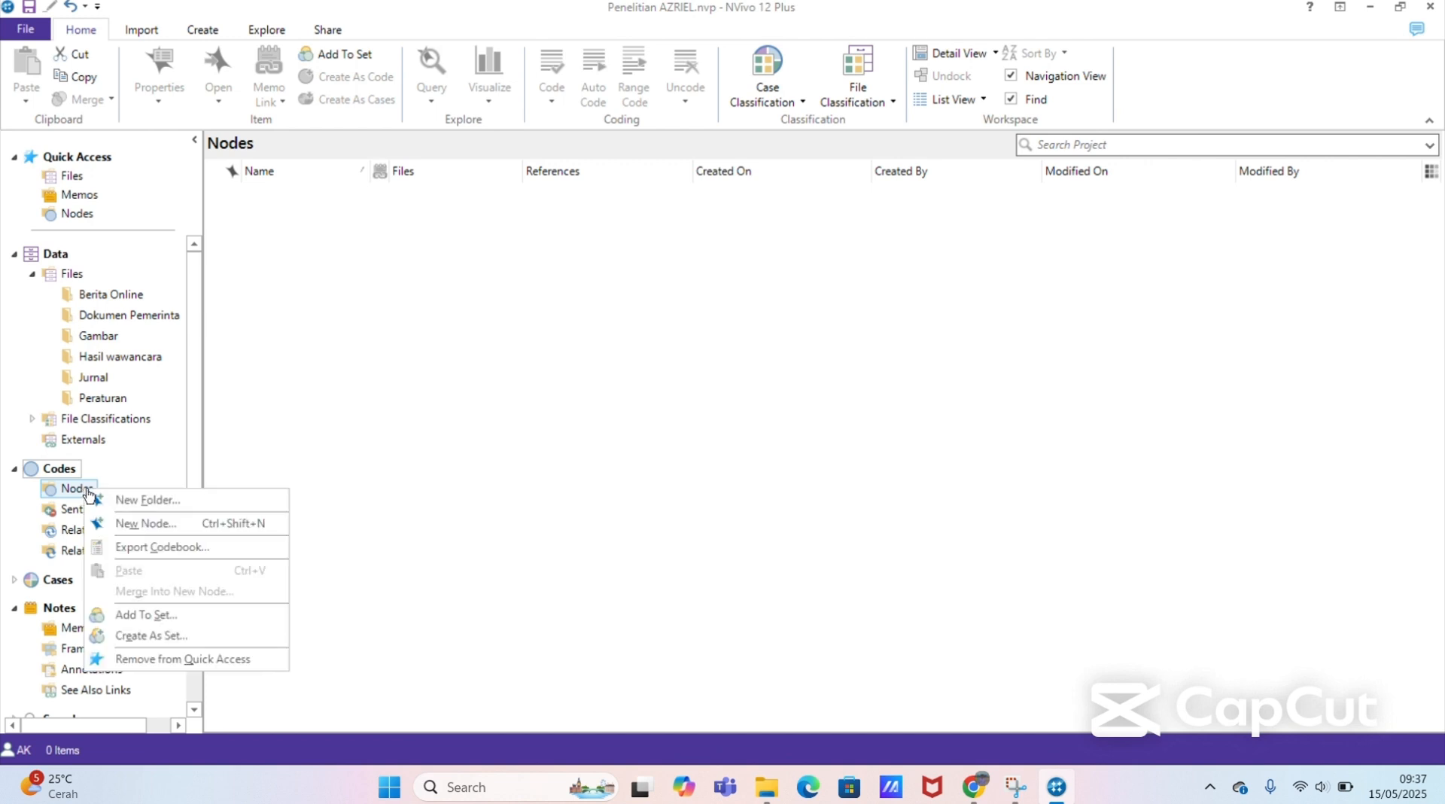
{"action": "left_click", "coordinate": [157, 505]}
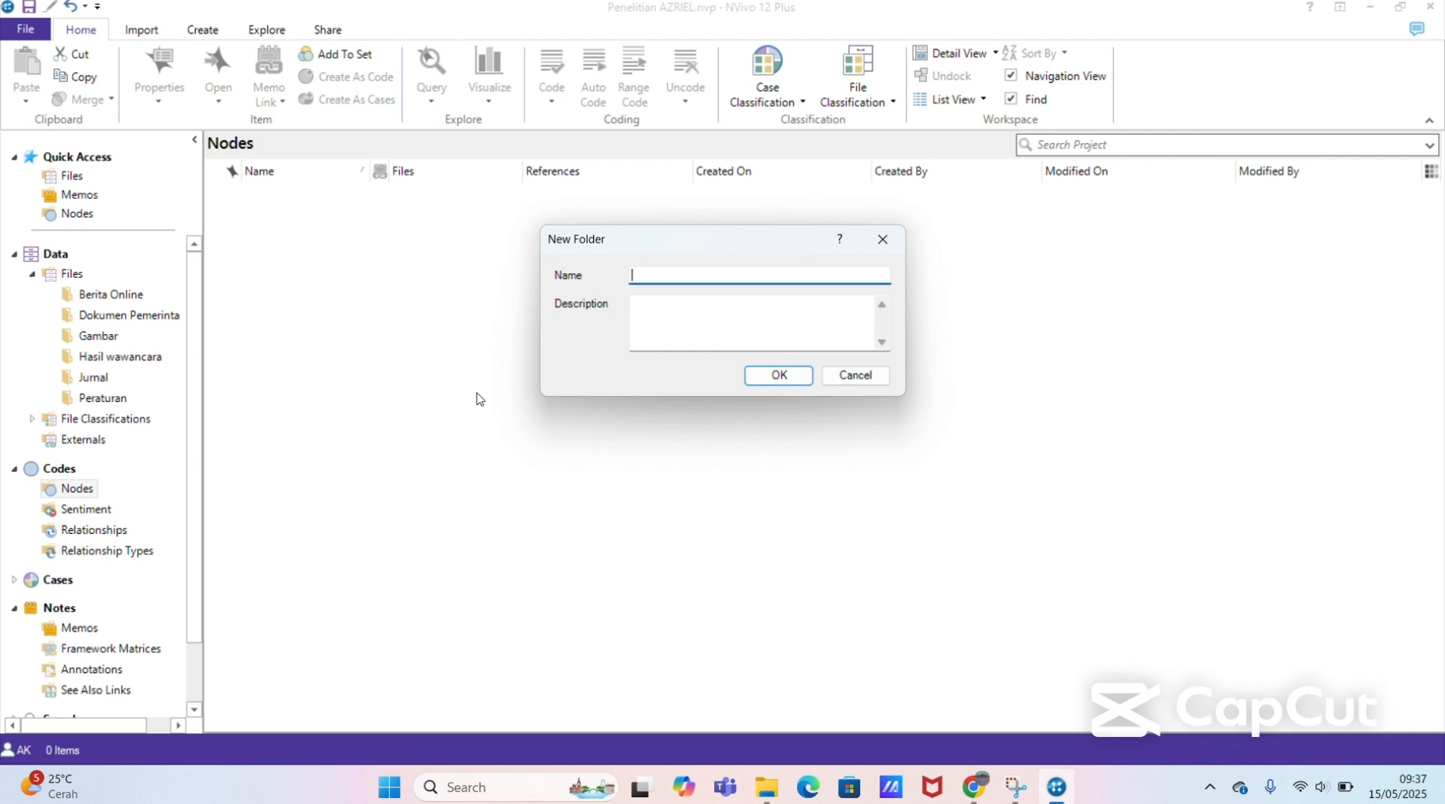
{"action": "type", "text": "Penyebab Keberhasilan Kota G"}
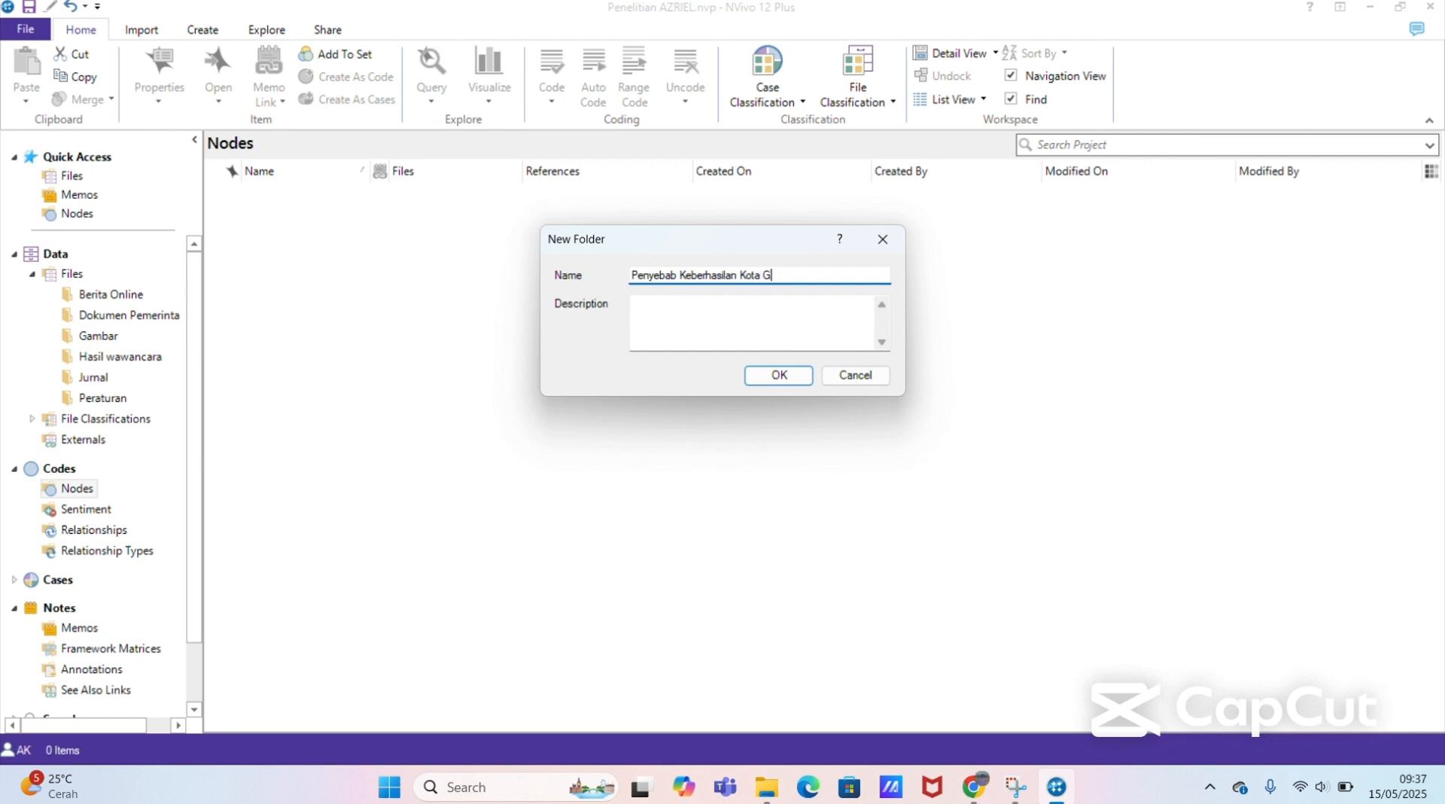
{"action": "type", "text": "orontalo dalam mengendalikan i"}
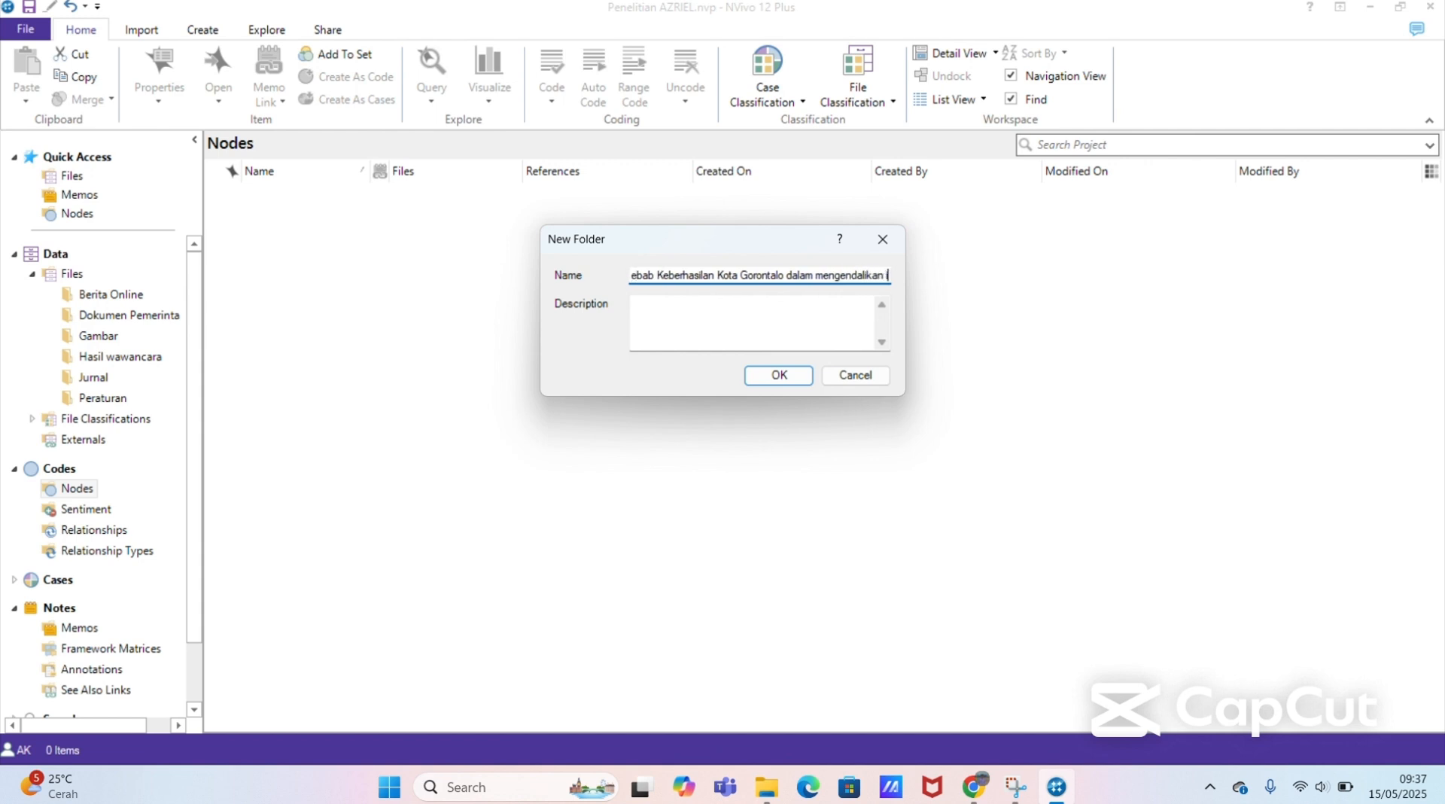
{"action": "type", "text": "nflasi"}
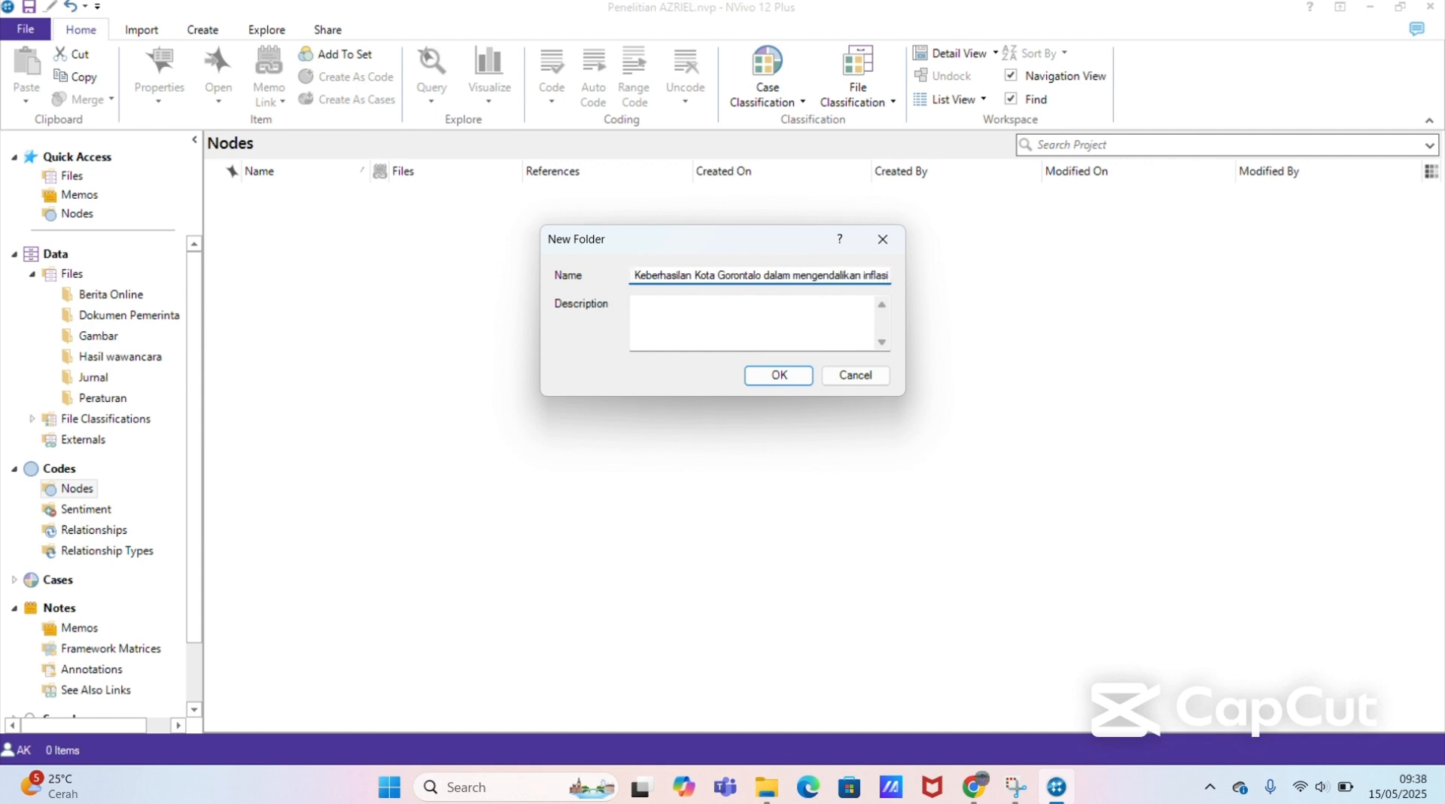
{"action": "left_click", "coordinate": [765, 376]}
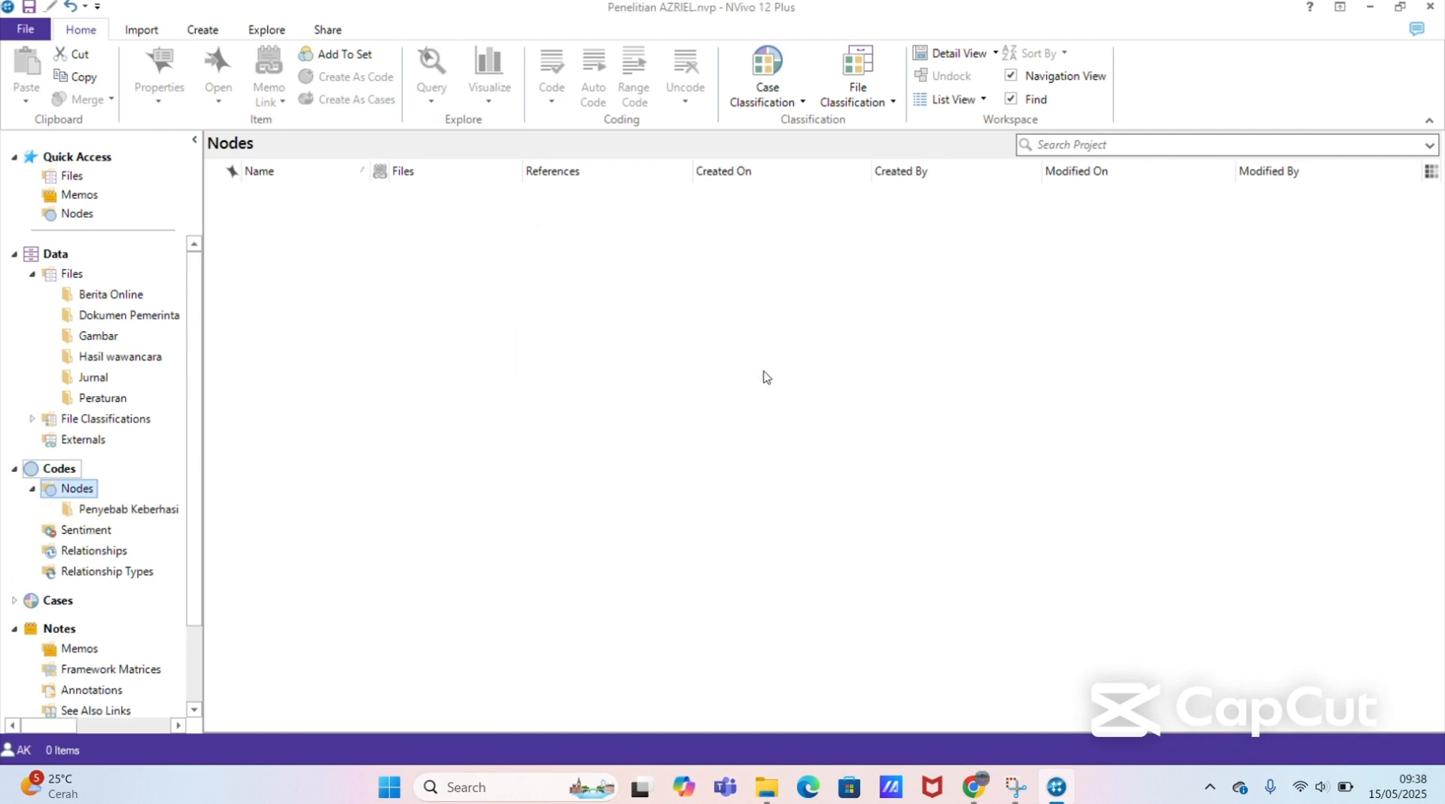
Step: Create another folder under Nodes named "Penyebab tidakberhasilnya Kabupaten Gorontalo dalam mengendalikan inflasi"
{"action": "right_click", "coordinate": [76, 490]}
{"action": "left_click", "coordinate": [130, 502]}
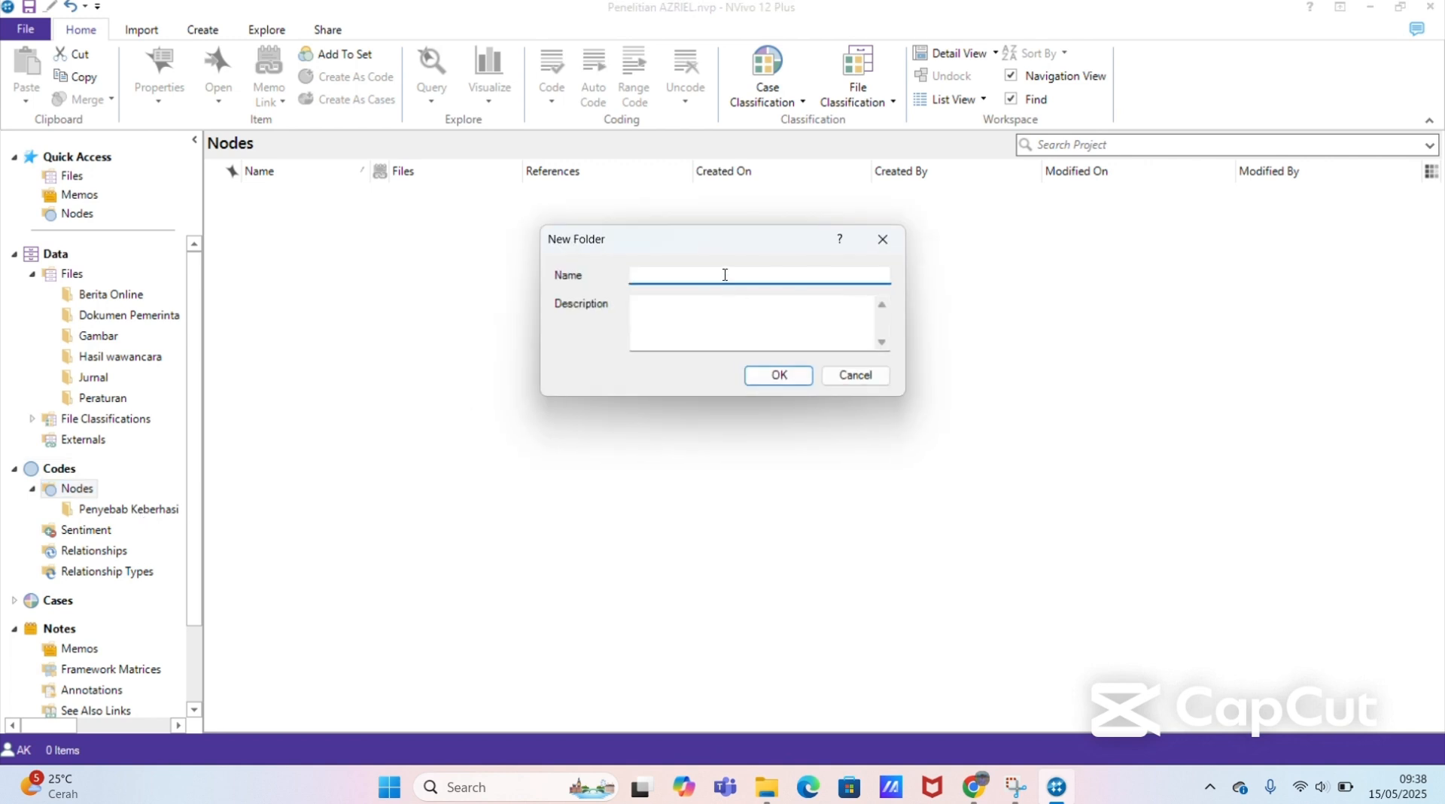
{"action": "type", "text": "Penyebab tidakberhasilnya Kabupaten Go"}
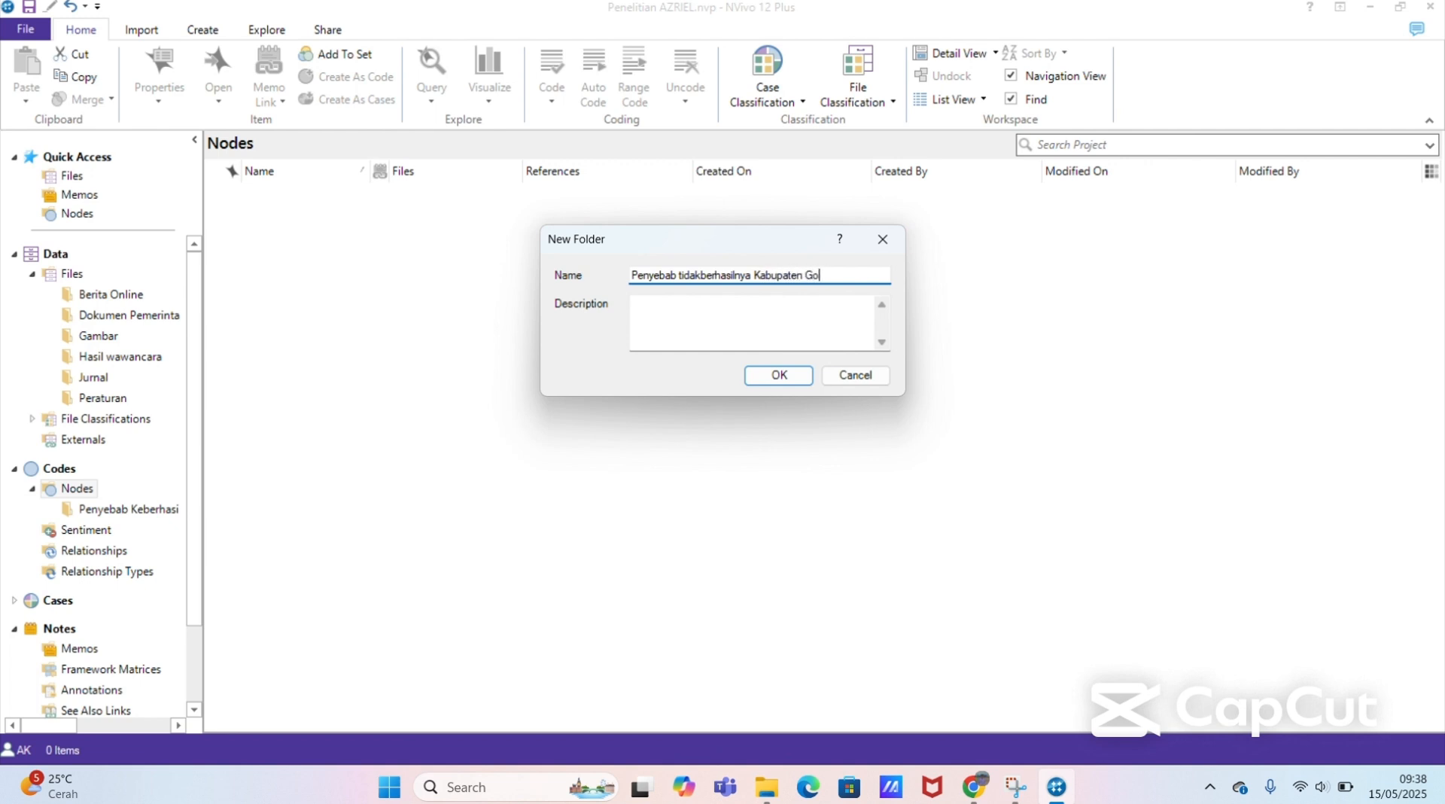
{"action": "type", "text": "rontalo dalam menger"}
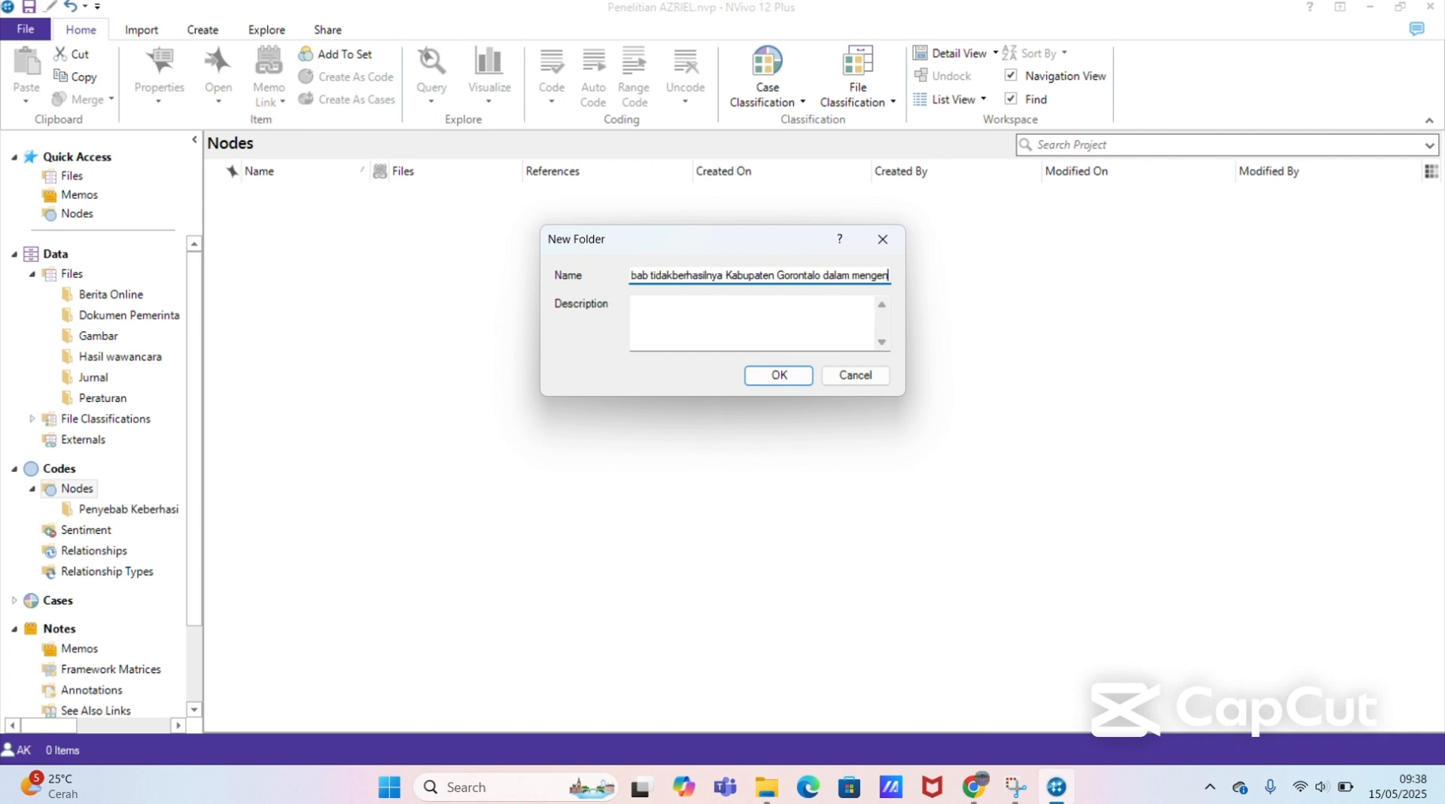
{"action": "type", "text": "dalikan in"}
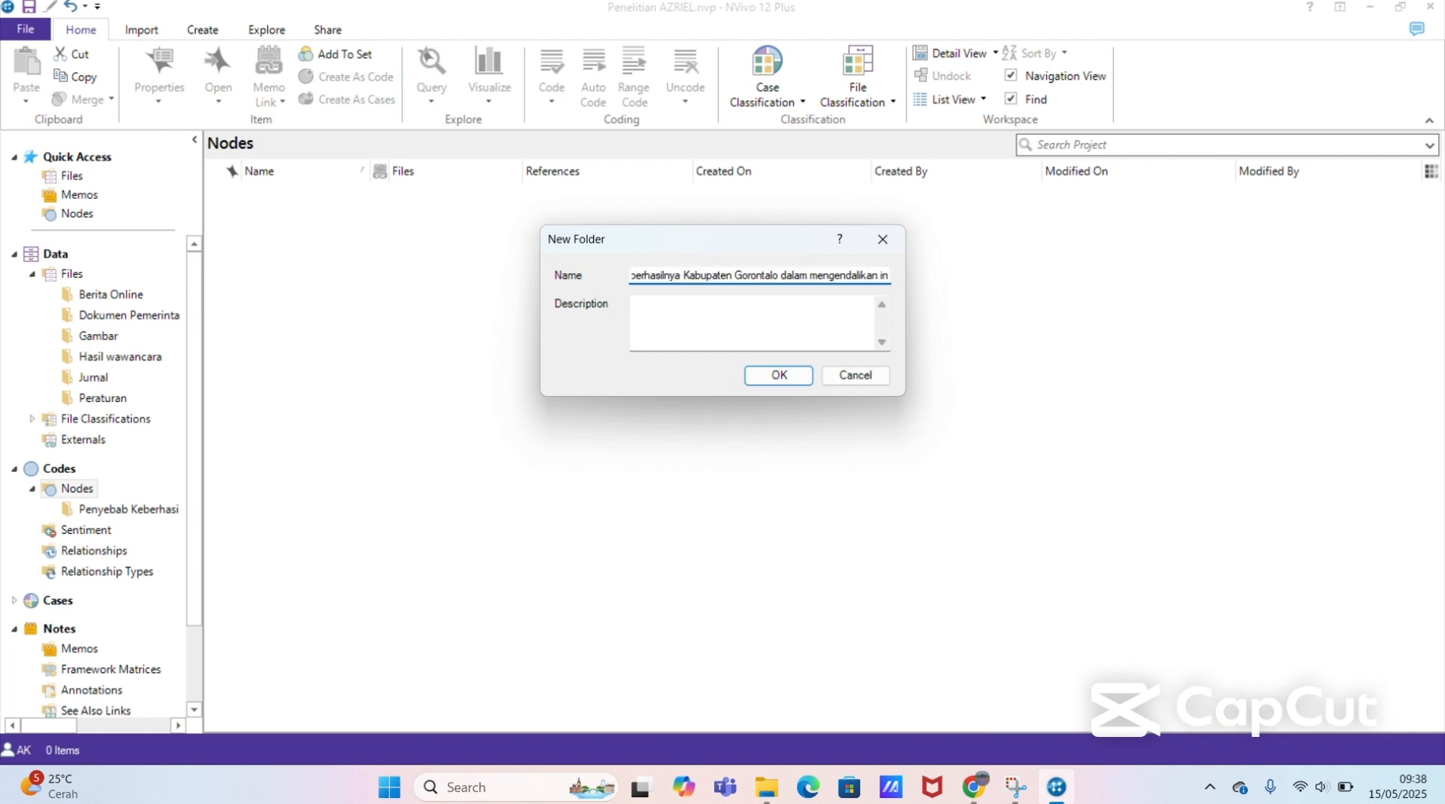
{"action": "type", "text": "flasi"}
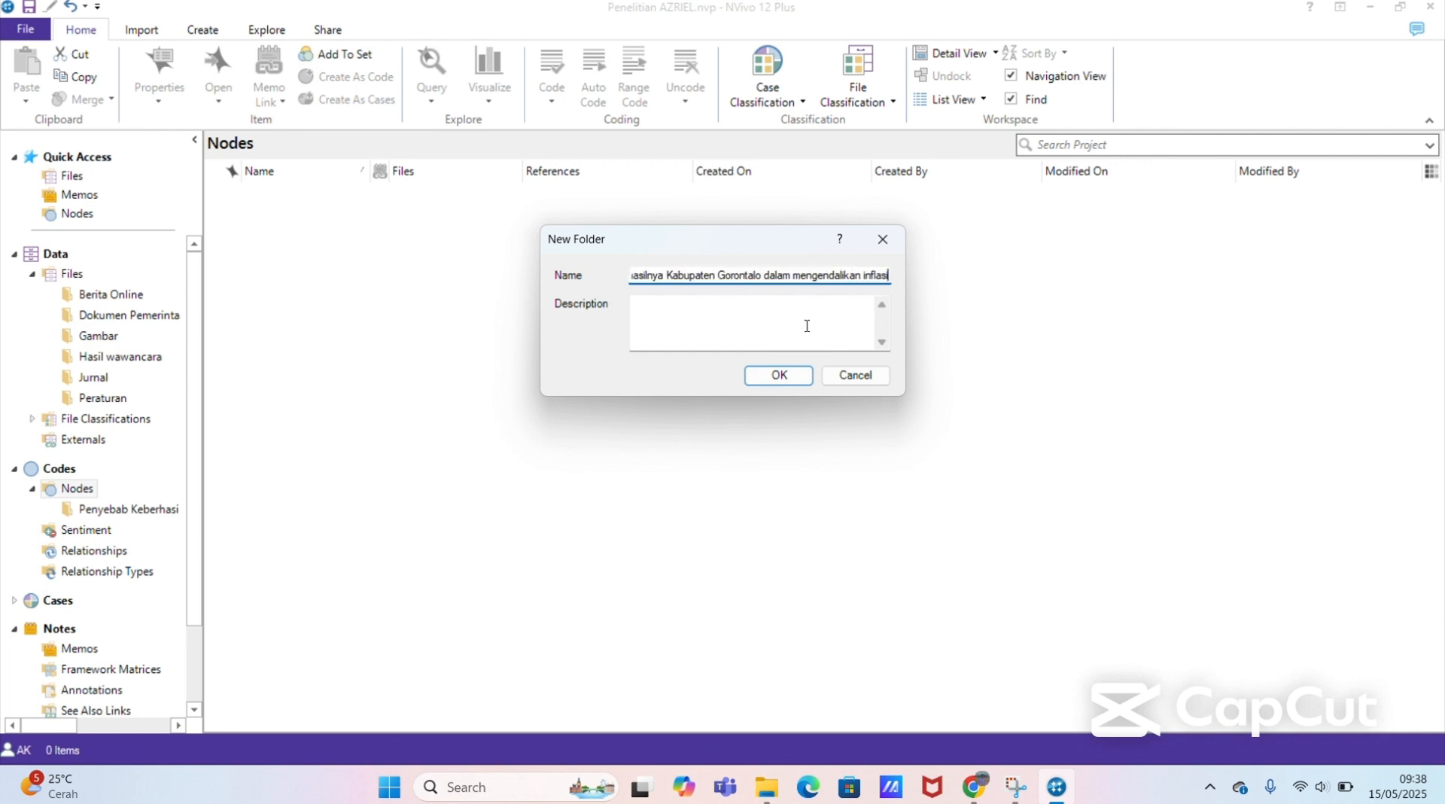
{"action": "left_click", "coordinate": [778, 374]}
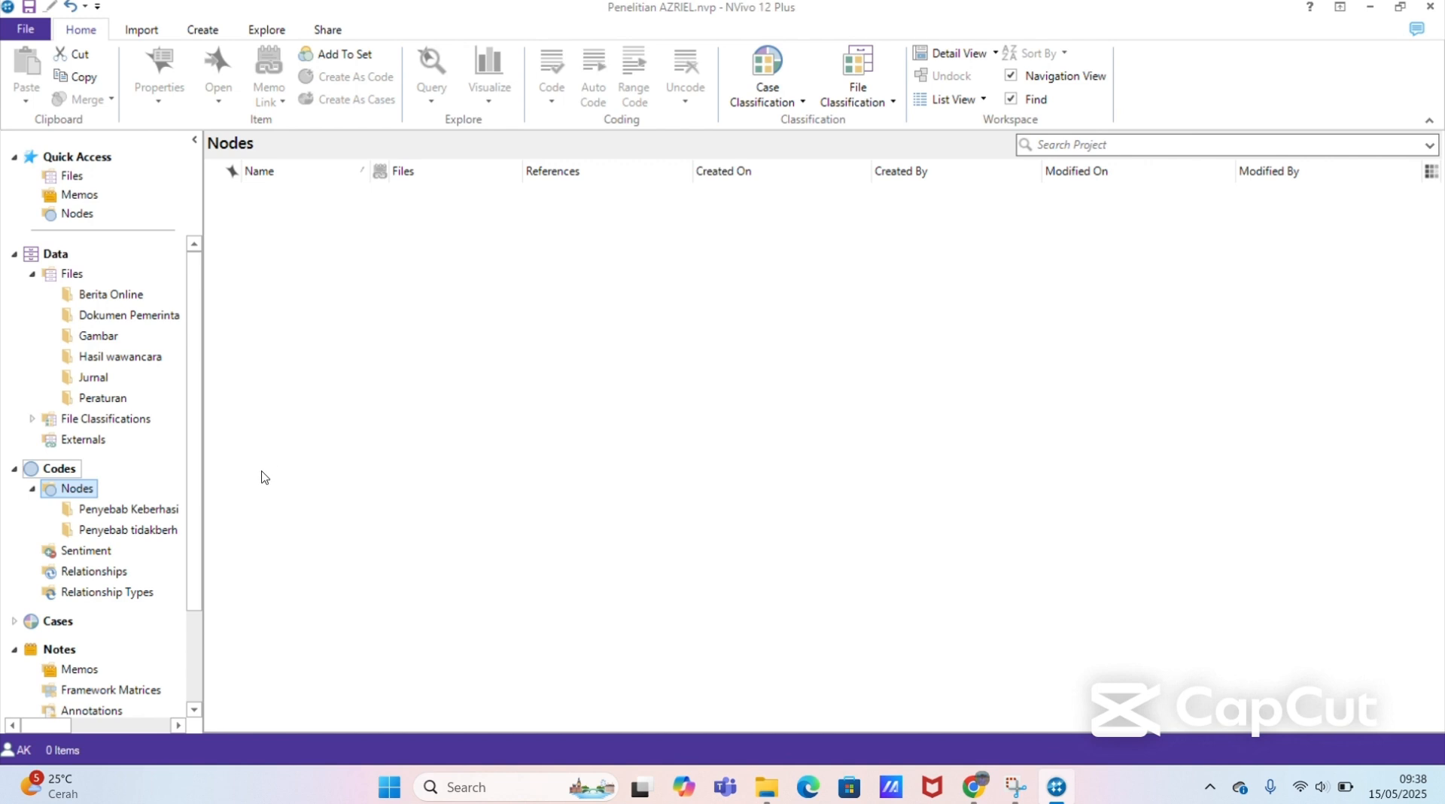
Step: View the contents of both new node folders in turn, ending on the Penyebab Keberhasilan Kota Gorontalo folder
{"action": "left_click", "coordinate": [159, 508]}
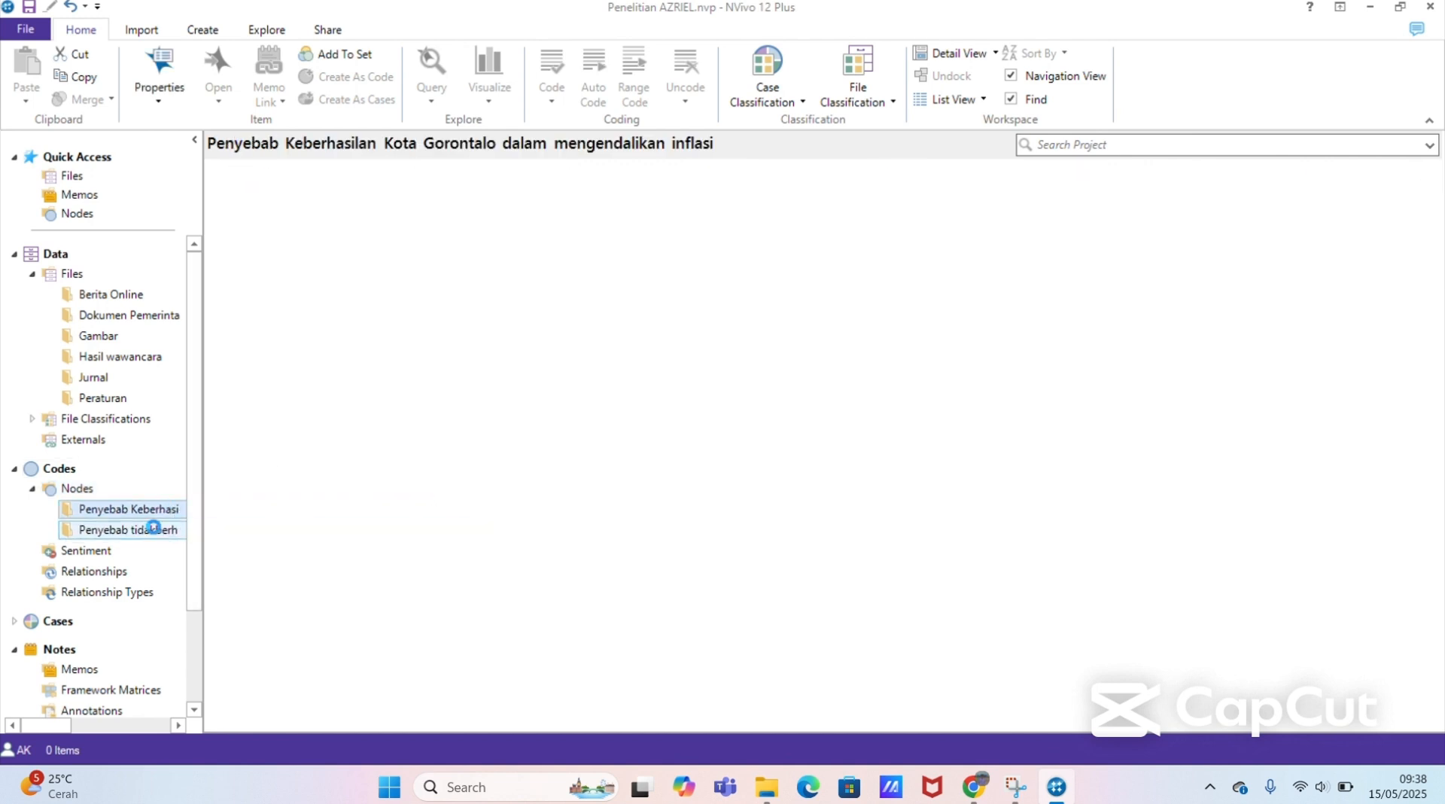
{"action": "left_click", "coordinate": [155, 530]}
{"action": "left_click", "coordinate": [150, 512]}
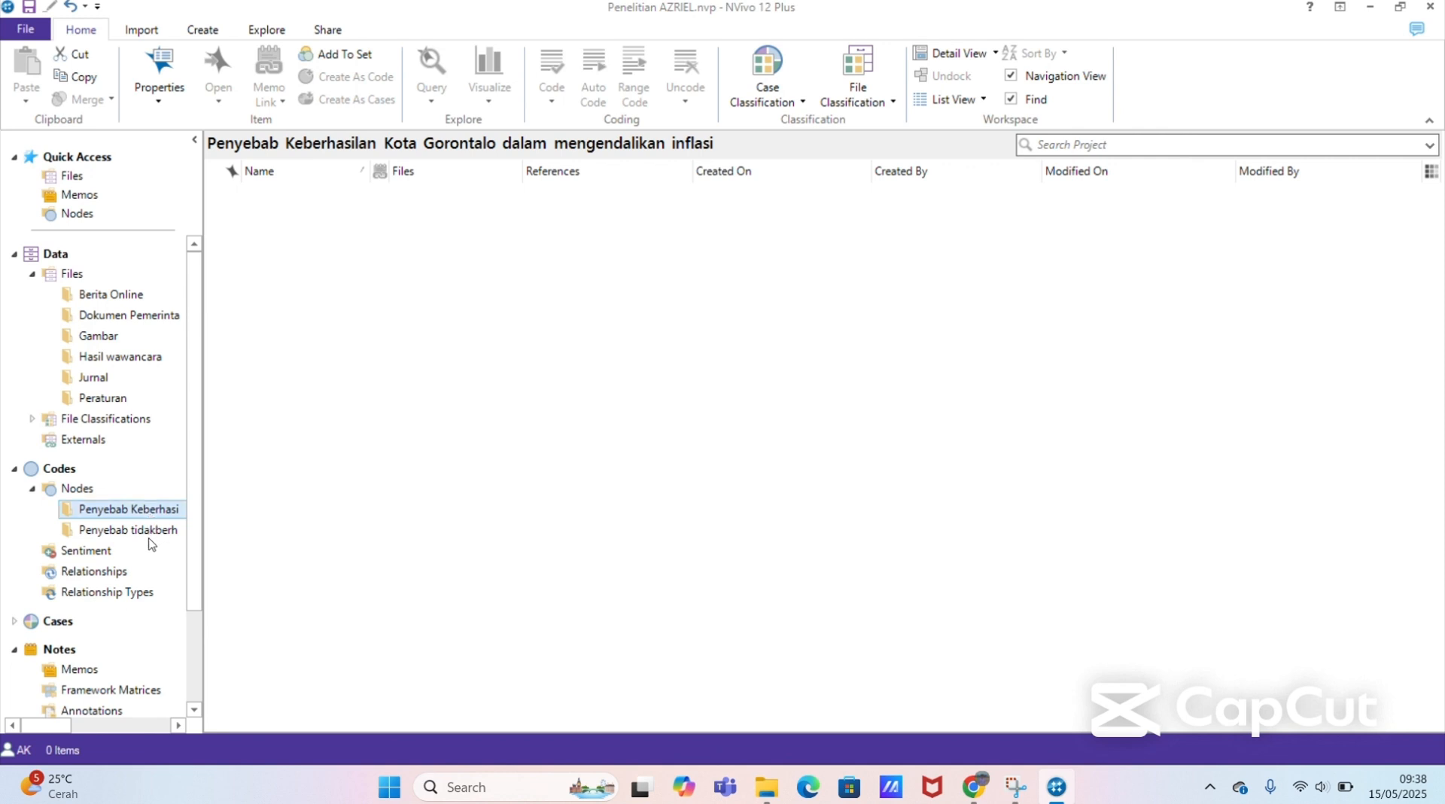
{"action": "left_click", "coordinate": [148, 531]}
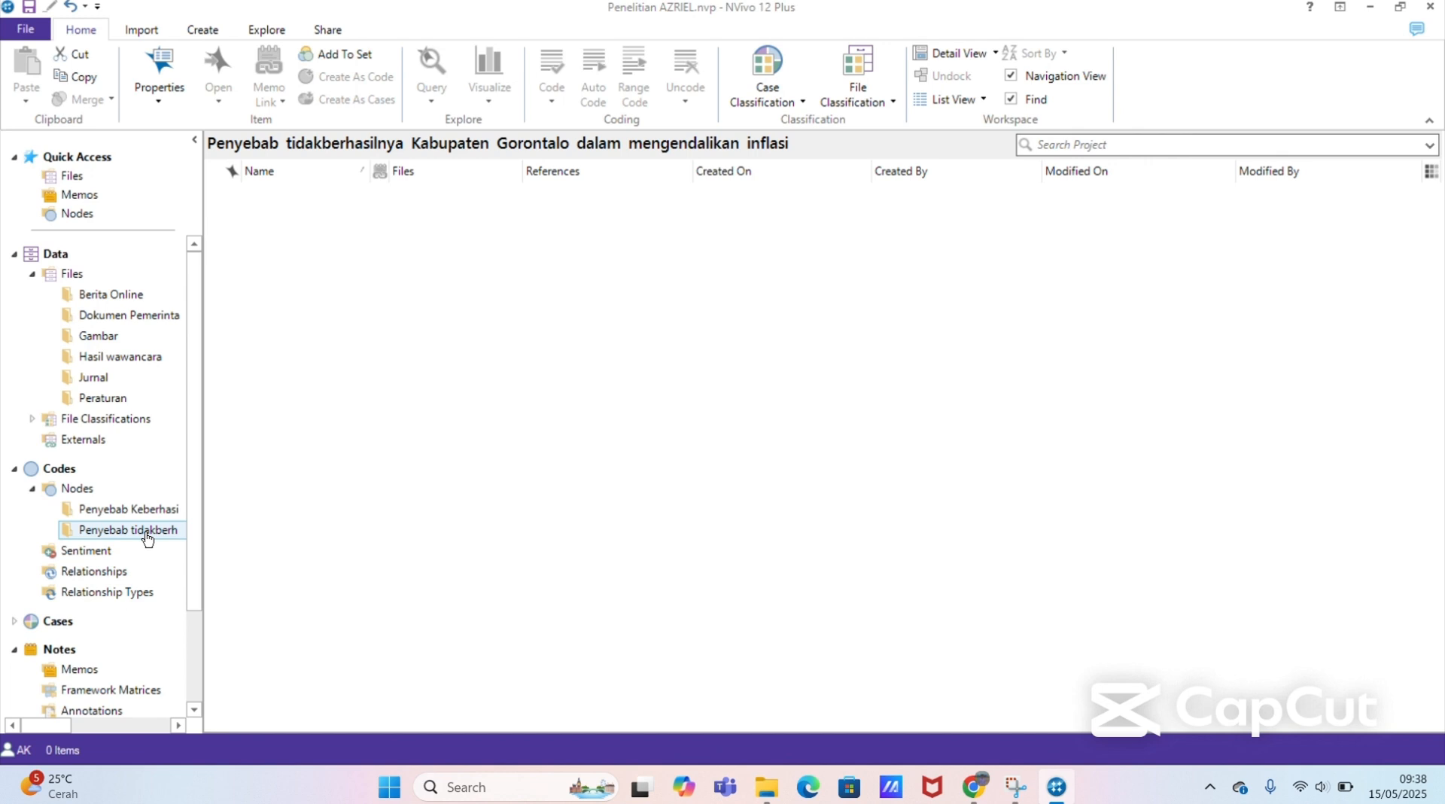
{"action": "left_click", "coordinate": [147, 509]}
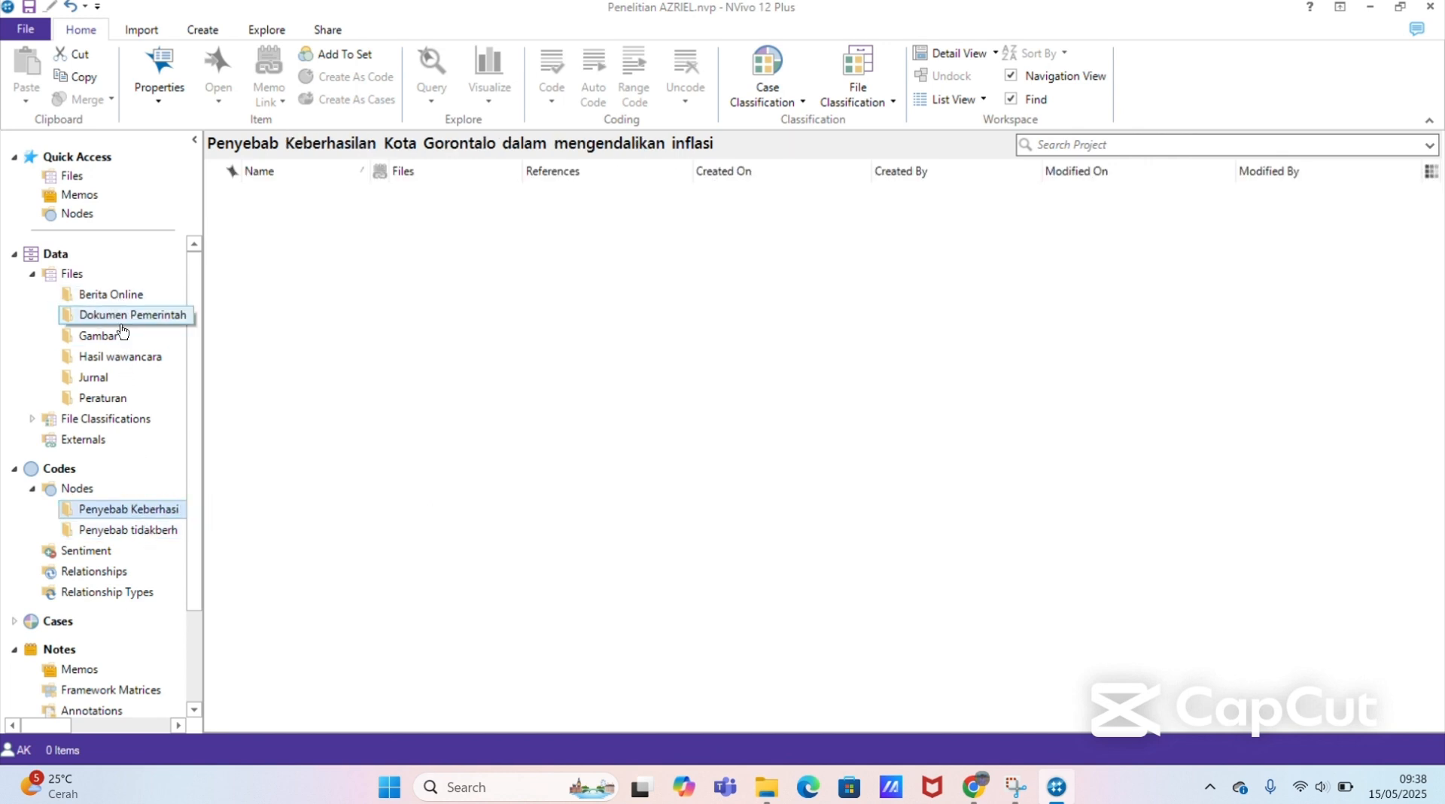
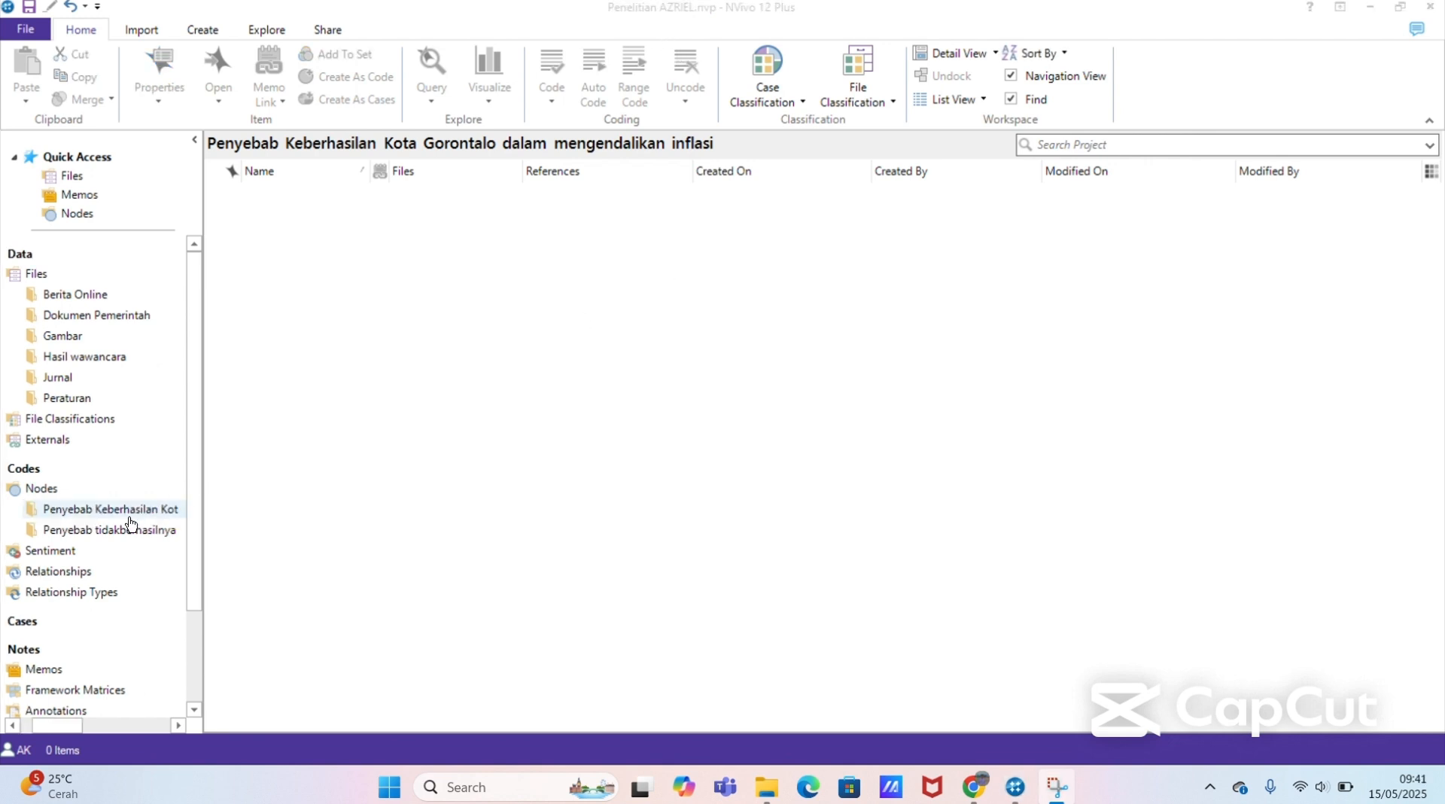
Step: Create a node named "Faktor Ekonomi" in the Penyebab Keberhasilan Kota Gorontalo folder
{"action": "left_click", "coordinate": [130, 511]}
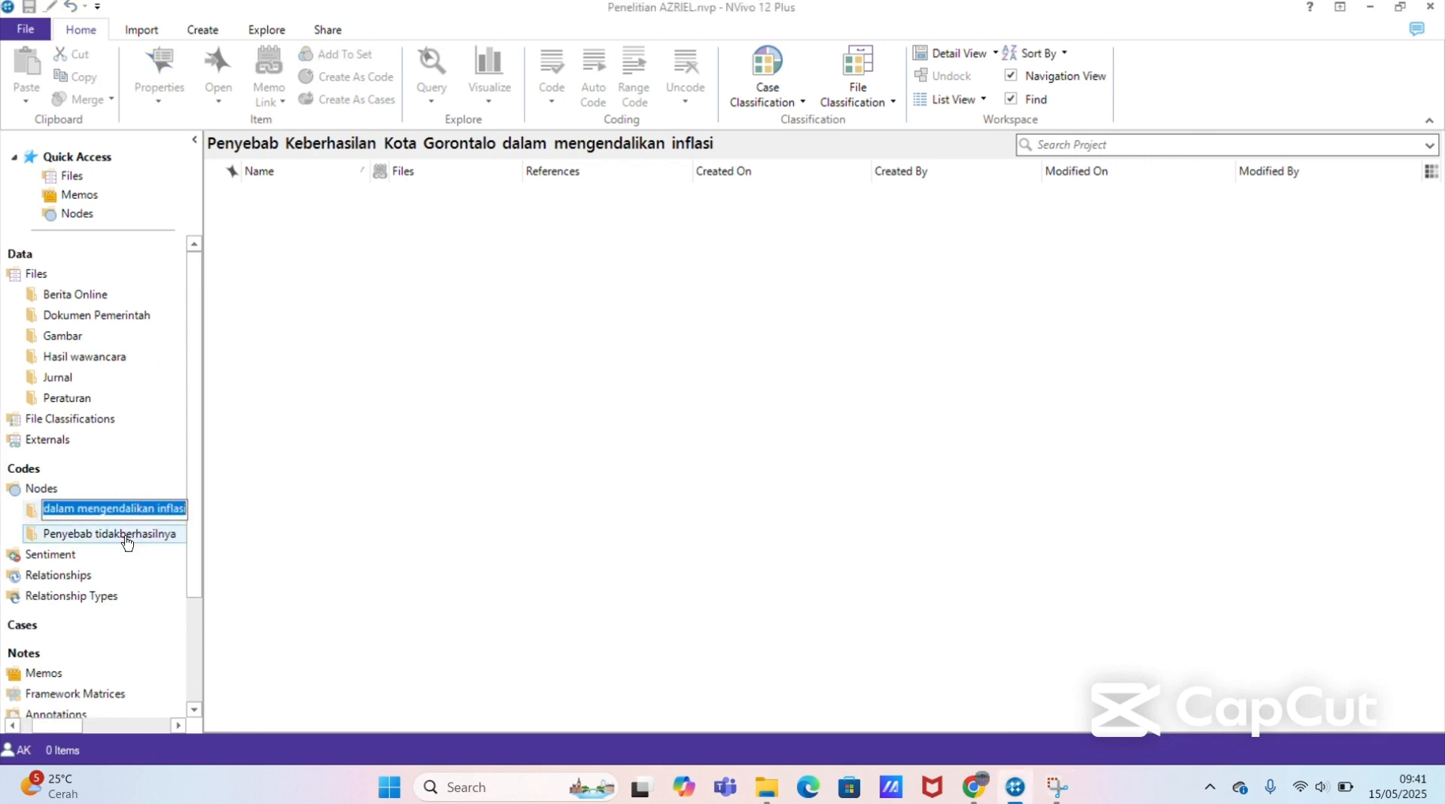
{"action": "left_click", "coordinate": [125, 533]}
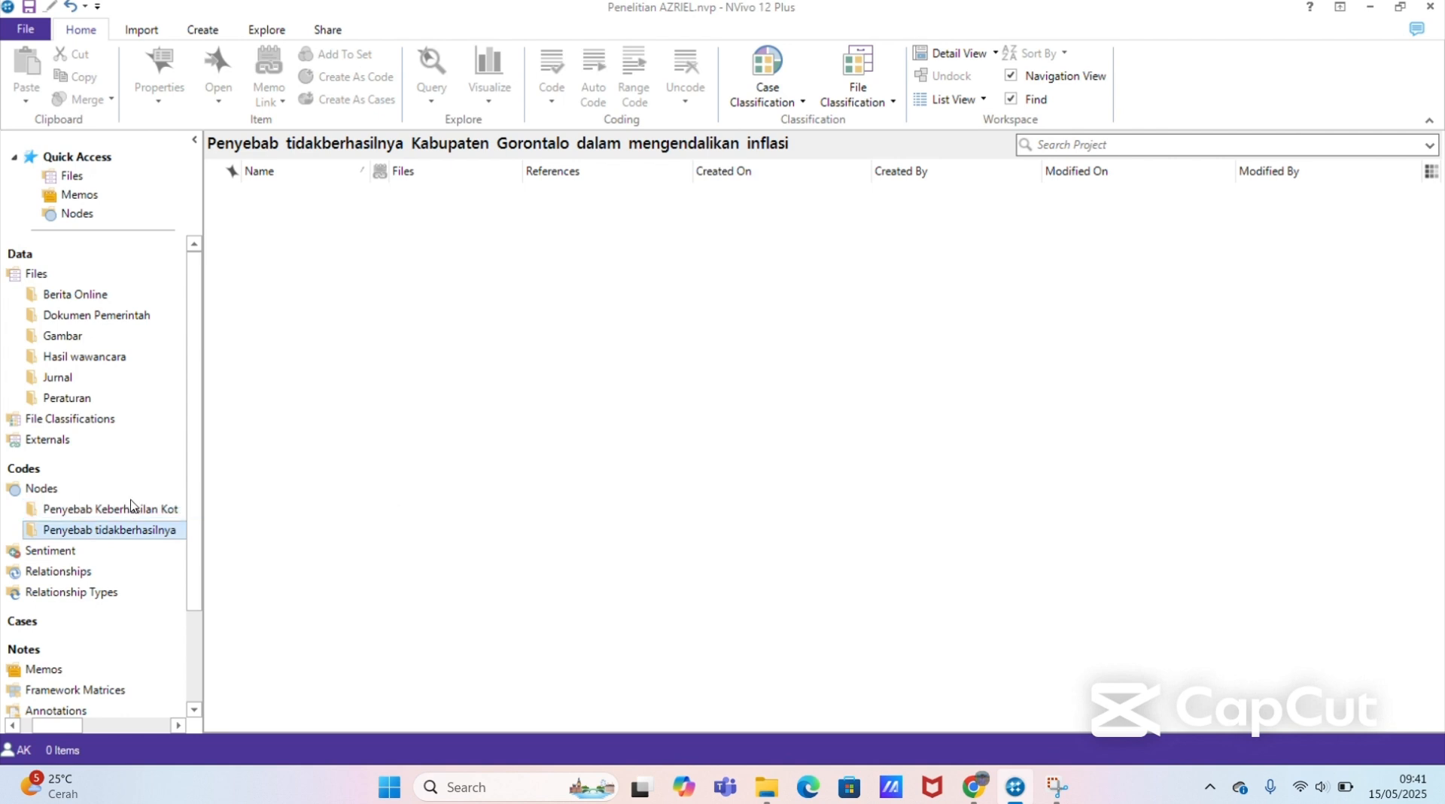
{"action": "left_click", "coordinate": [132, 511]}
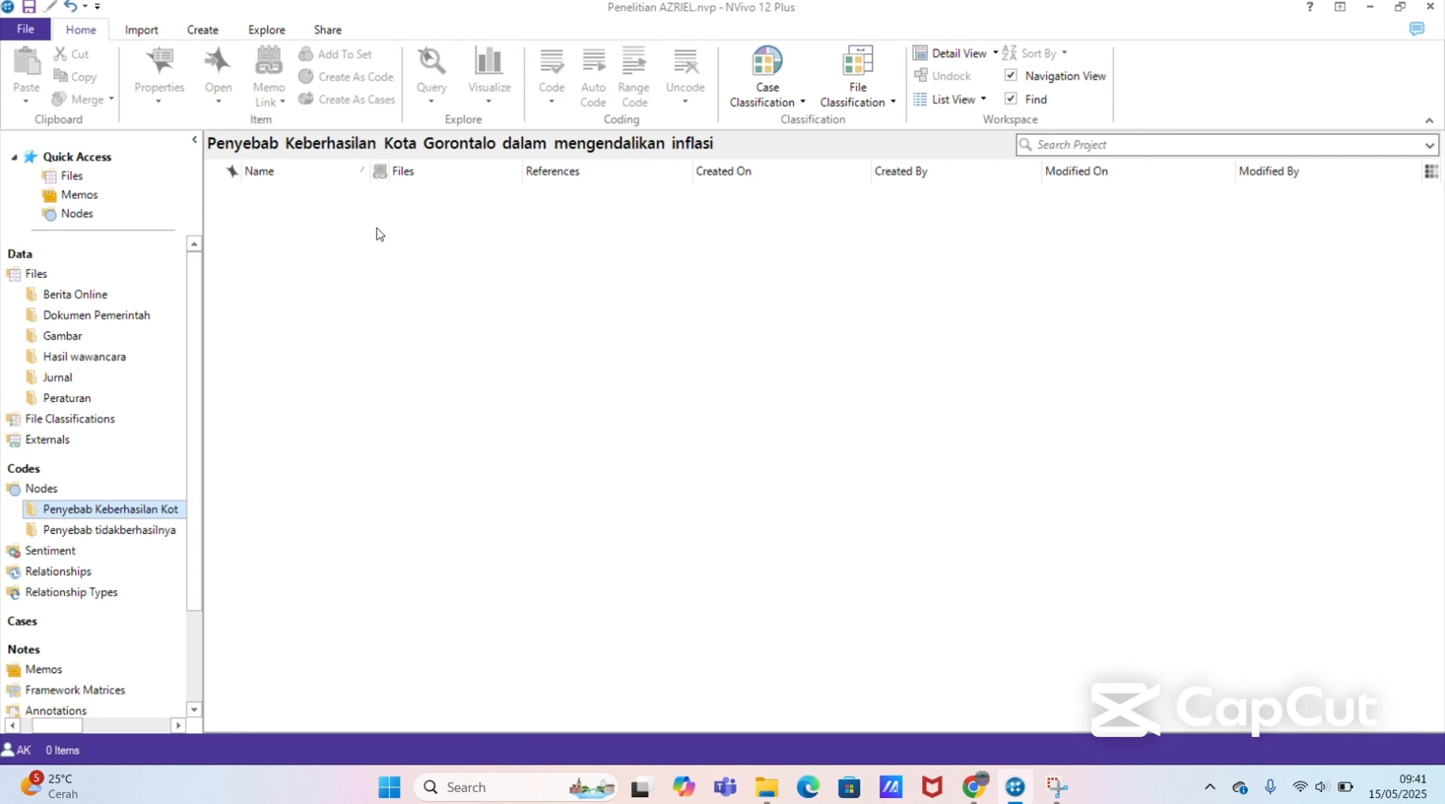
{"action": "right_click", "coordinate": [435, 220]}
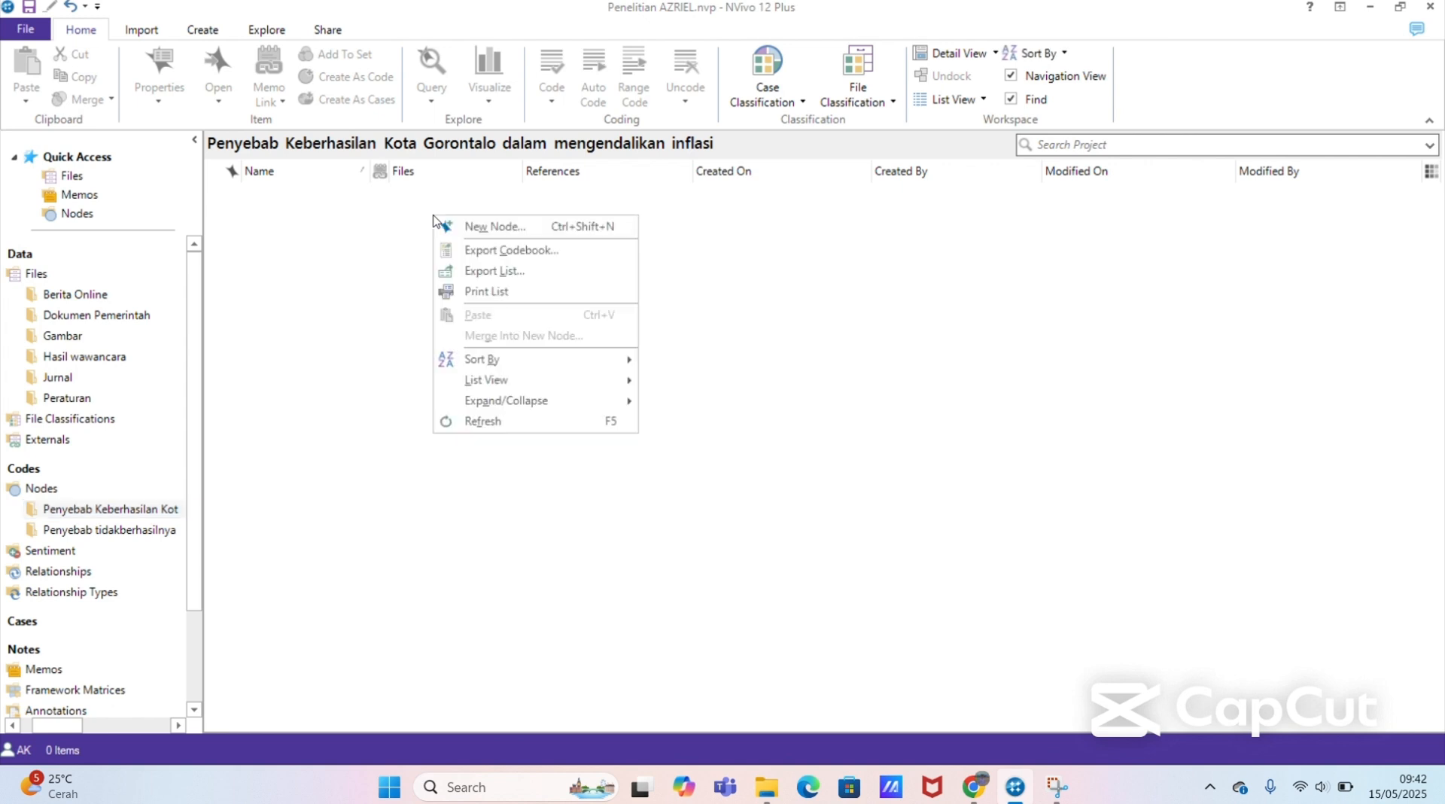
{"action": "left_click", "coordinate": [527, 227]}
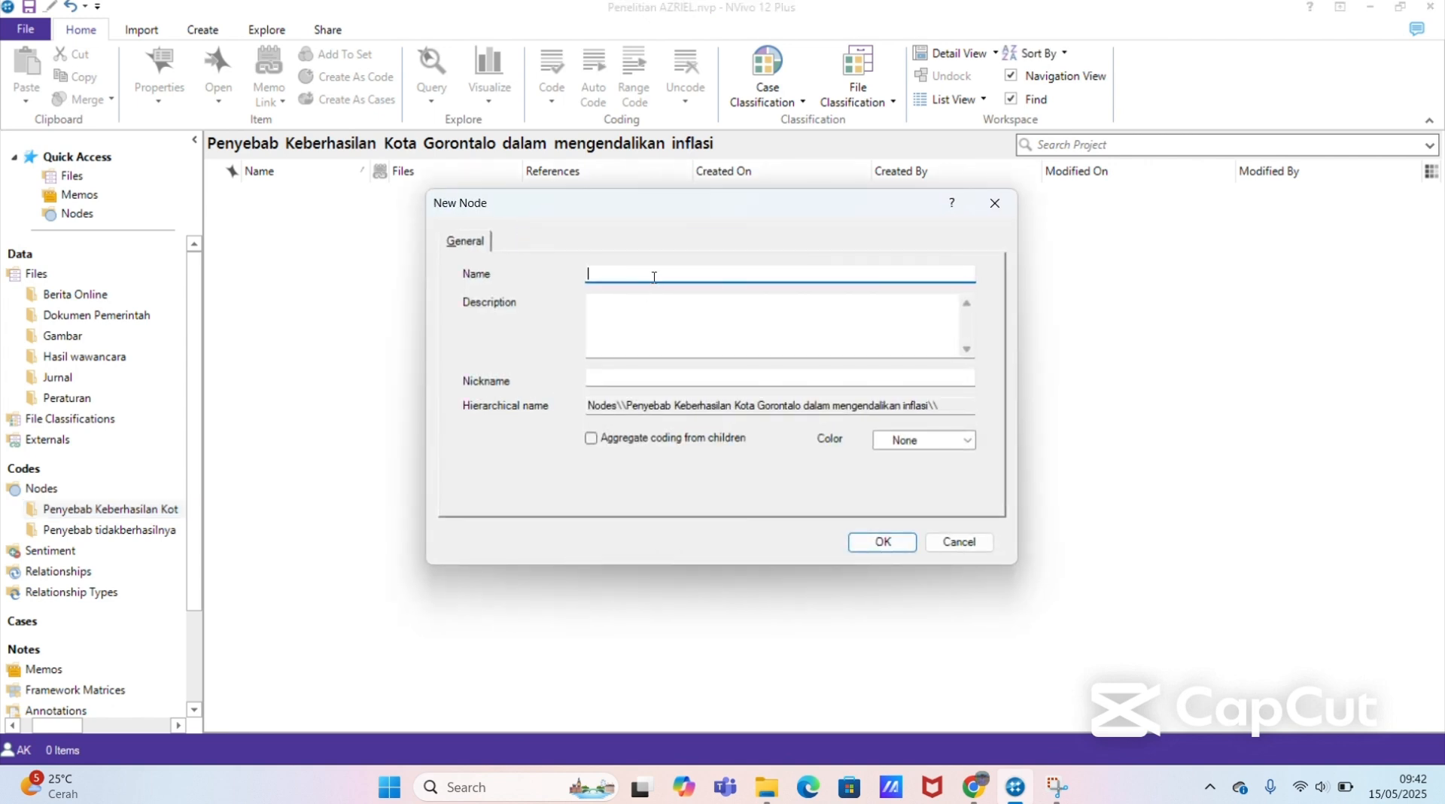
{"action": "type", "text": "Faktor"}
{"action": "key", "text": "ctrl+a"}
{"action": "key", "text": "BackSpace"}
{"action": "type", "text": "Faktor E"}
{"action": "key", "text": "ctrl+a"}
{"action": "key", "text": "BackSpace"}
{"action": "type", "text": "Faktor Ekonomi"}
{"action": "left_click", "coordinate": [873, 545]}
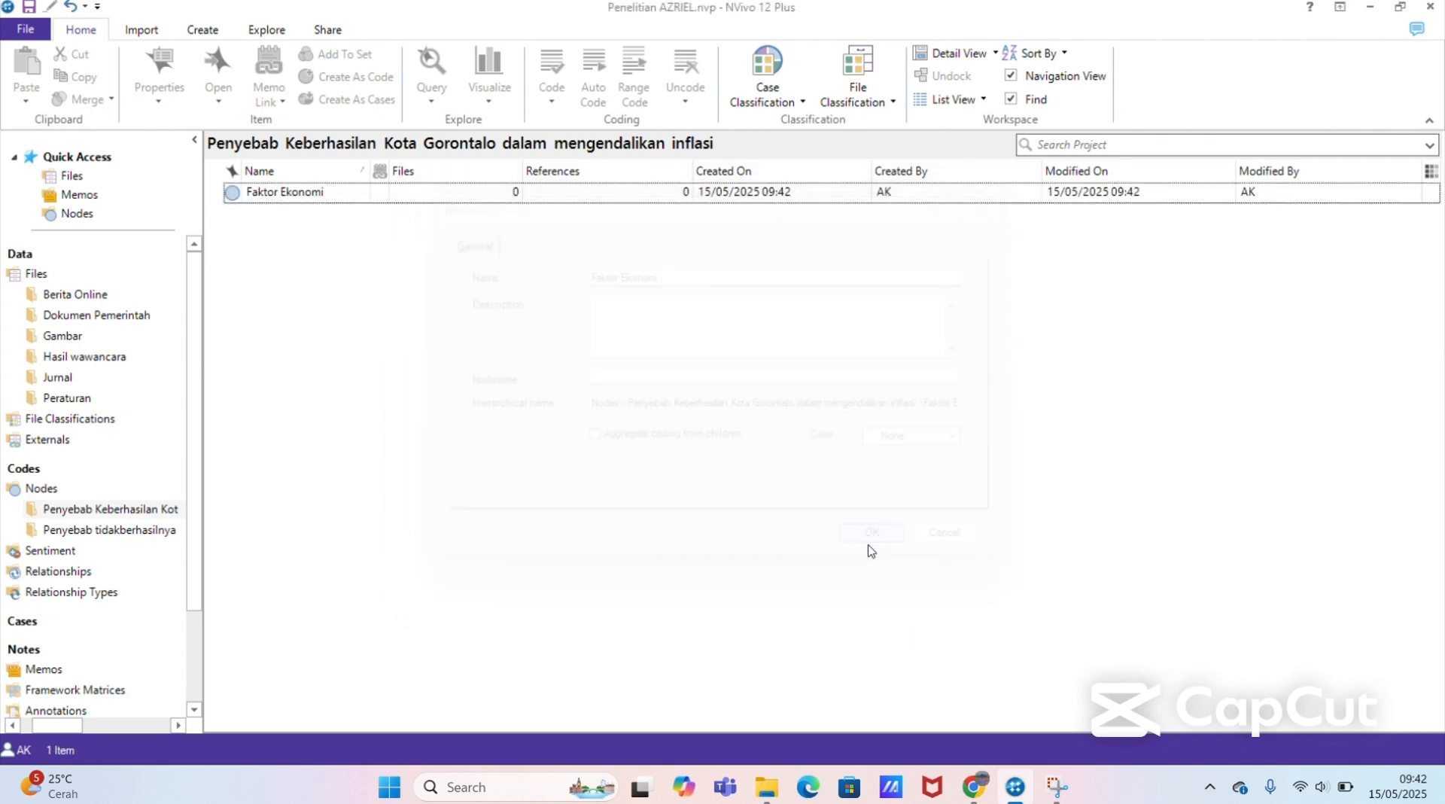
Step: Add a node named "Faktor Sosial" to the Penyebab Keberhasilan Kota Gorontalo folder
{"action": "right_click", "coordinate": [640, 355]}
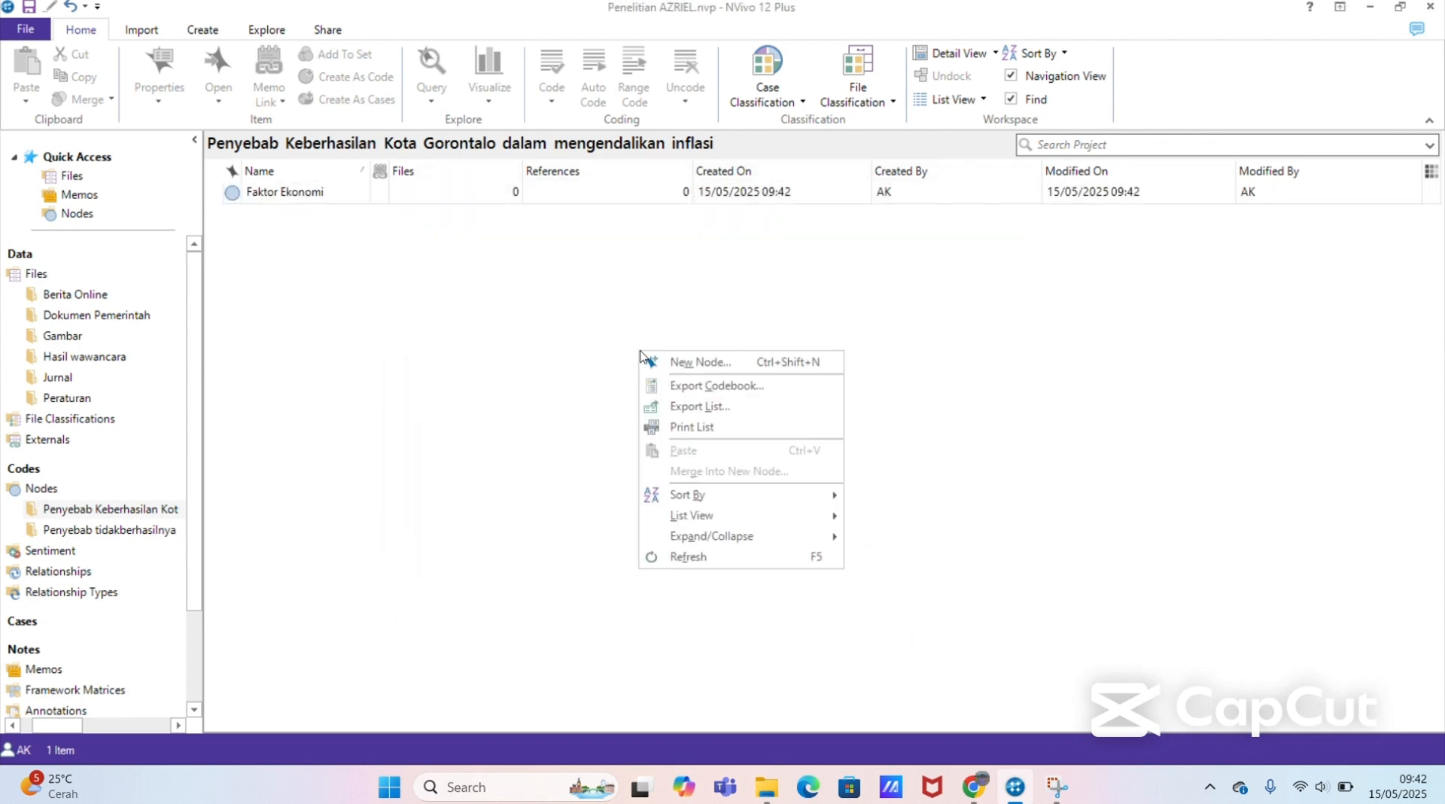
{"action": "left_click", "coordinate": [702, 362]}
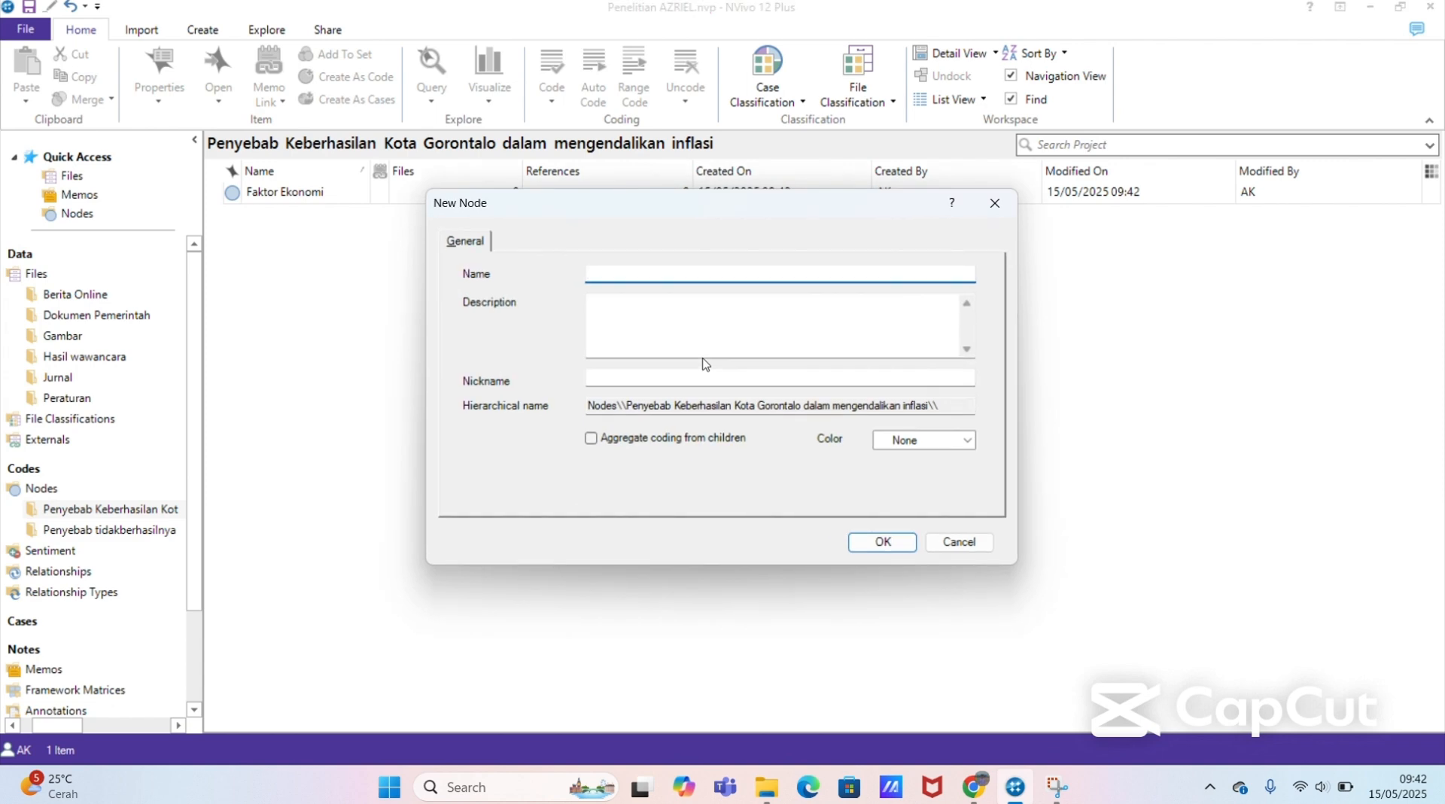
{"action": "type", "text": "Faktor Sosial"}
{"action": "key", "text": "BackSpace"}
{"action": "key", "text": "BackSpace"}
{"action": "type", "text": "a"}
{"action": "left_click", "coordinate": [865, 541]}
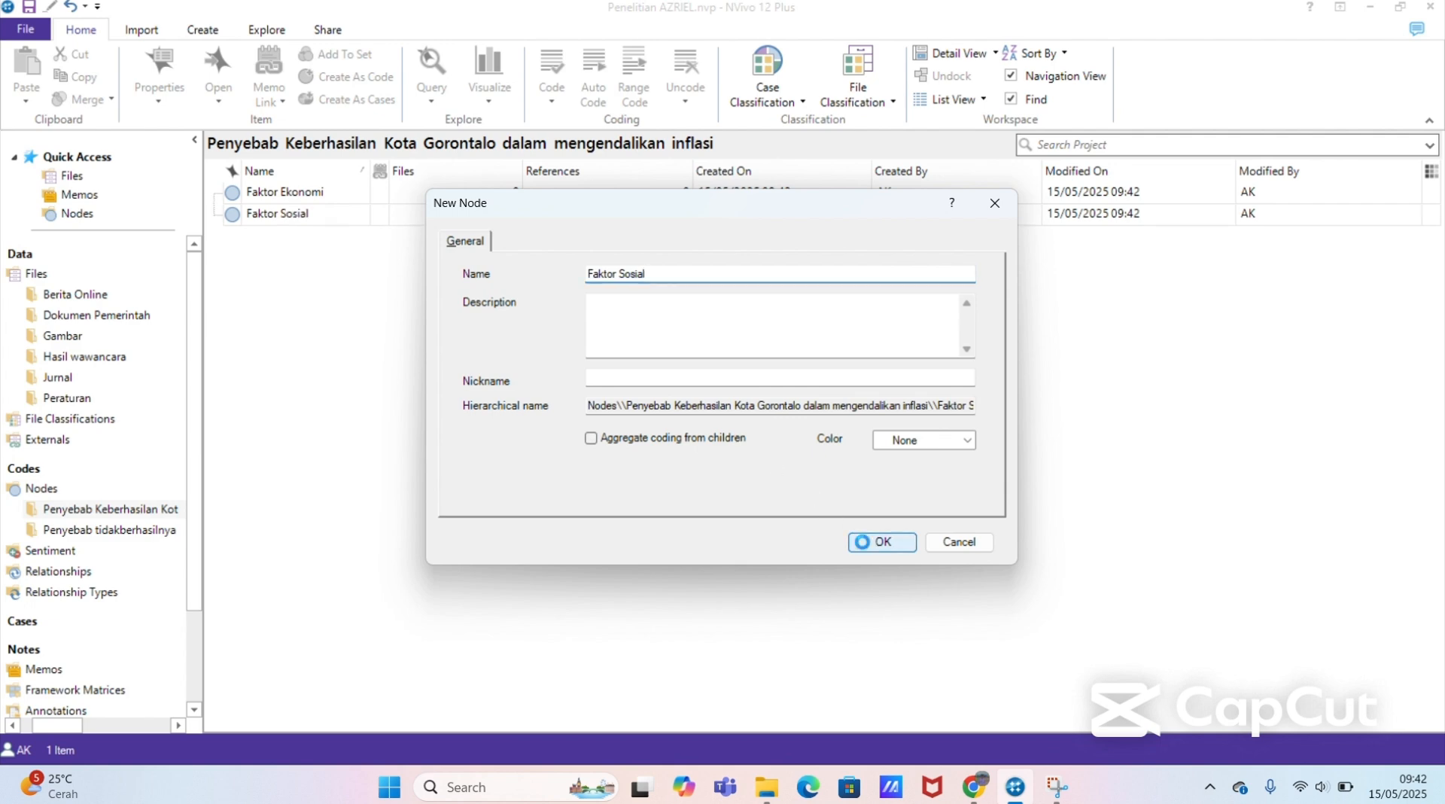
Step: Add a node named "Faktor Politik" to the Penyebab Keberhasilan Kota Gorontalo folder
{"action": "right_click", "coordinate": [605, 321]}
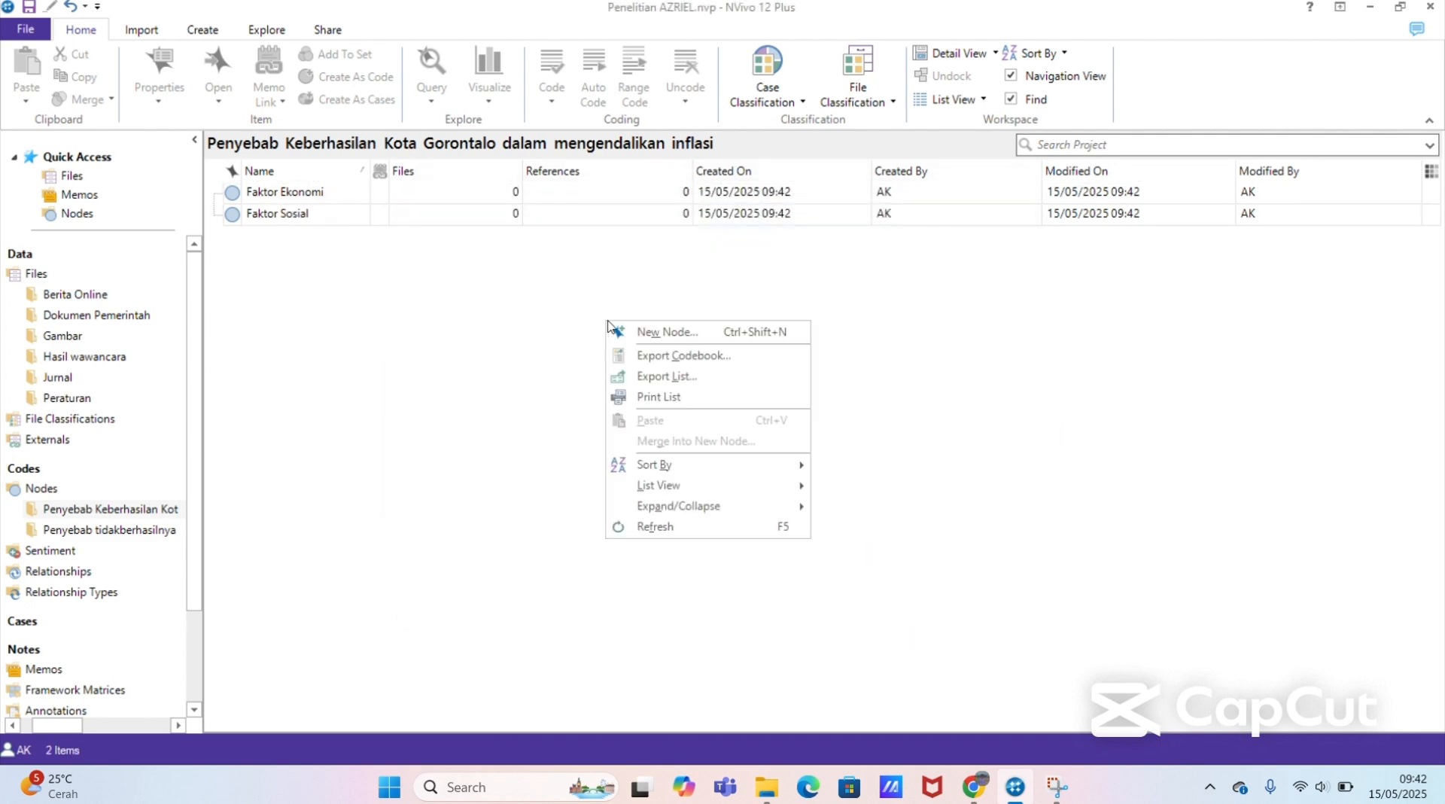
{"action": "left_click", "coordinate": [666, 335]}
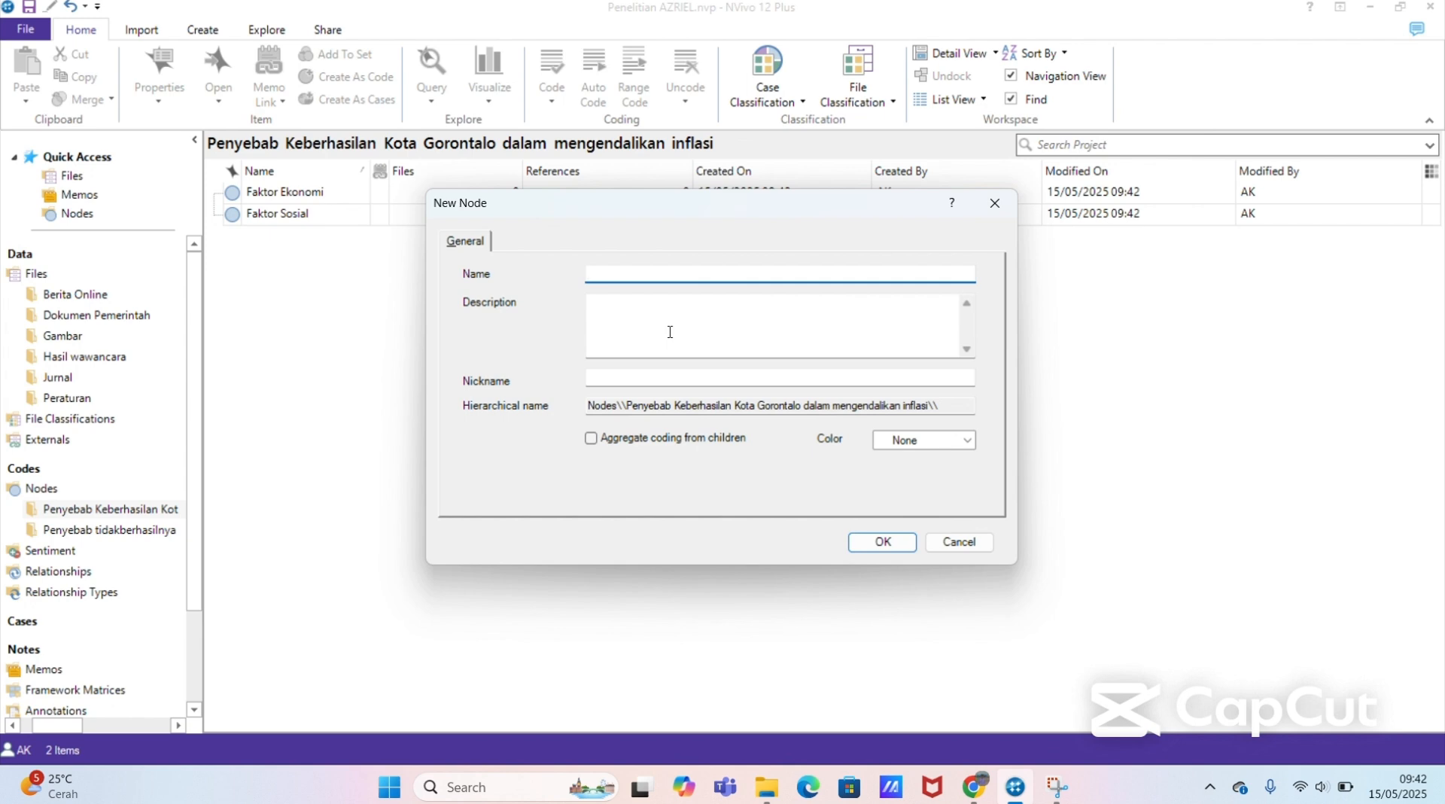
{"action": "type", "text": "Faktor Politik"}
{"action": "left_click", "coordinate": [854, 538]}
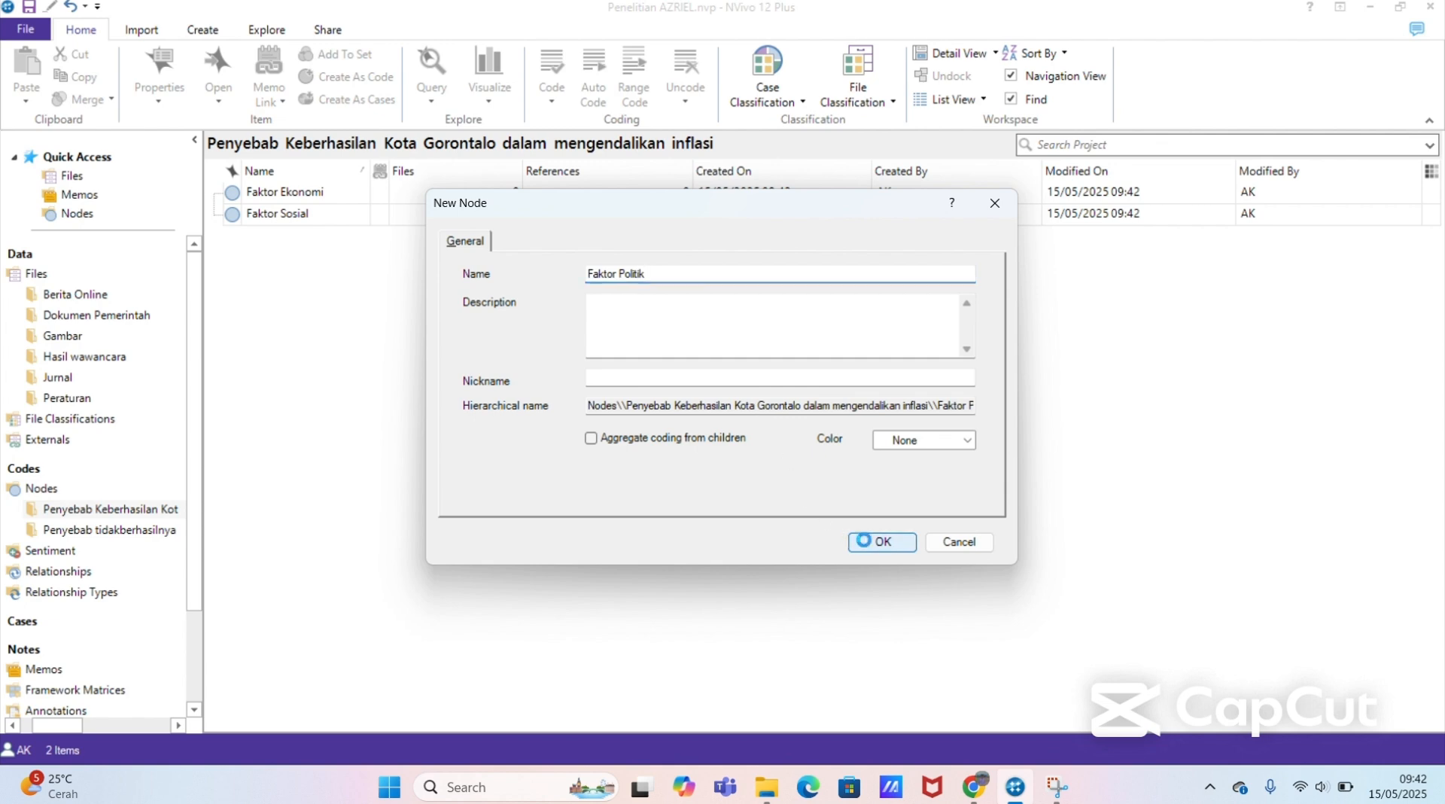
Step: Add a node named "Faktor Regulasi" to the Penyebab Keberhasilan Kota Gorontalo folder
{"action": "right_click", "coordinate": [764, 449]}
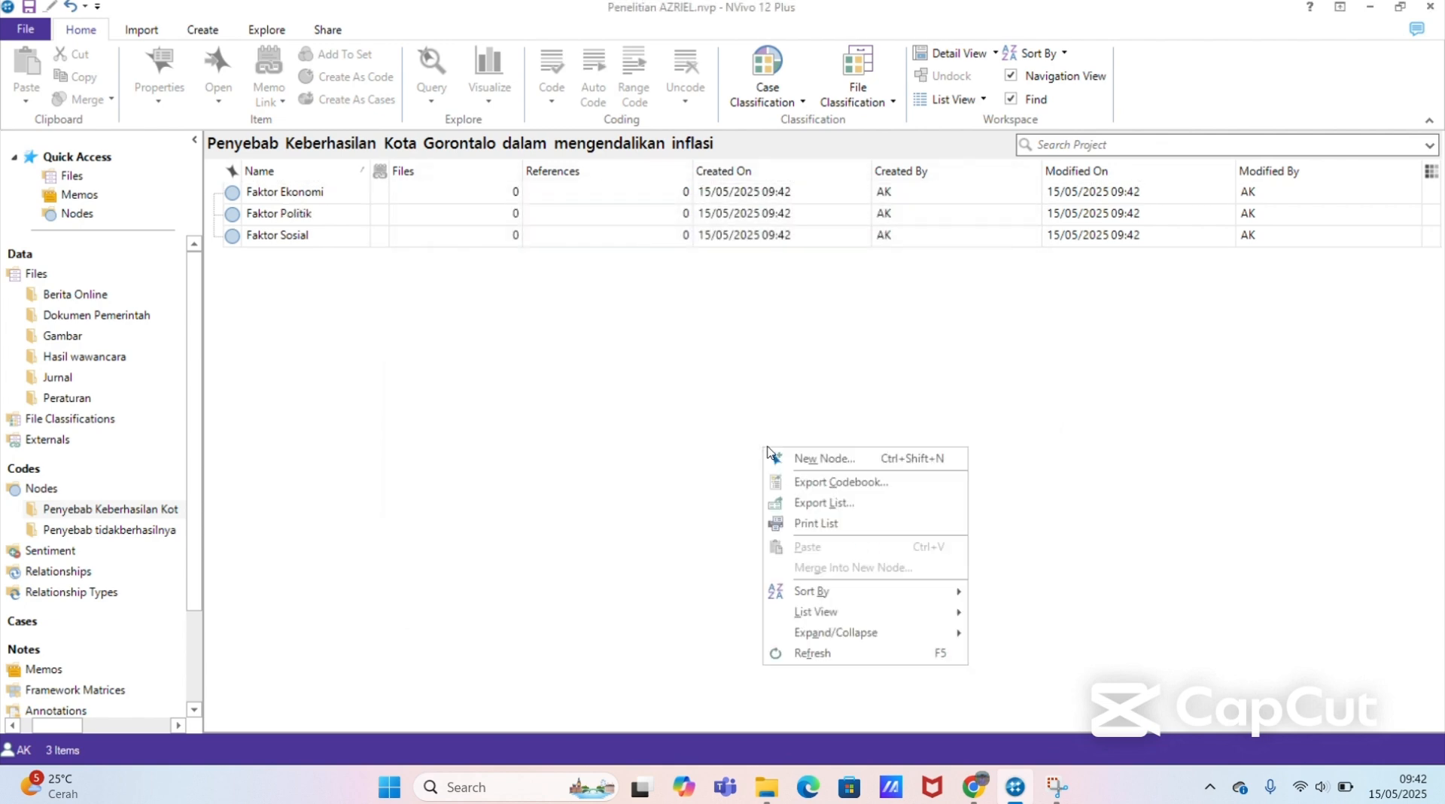
{"action": "left_click", "coordinate": [819, 457]}
{"action": "type", "text": "F"}
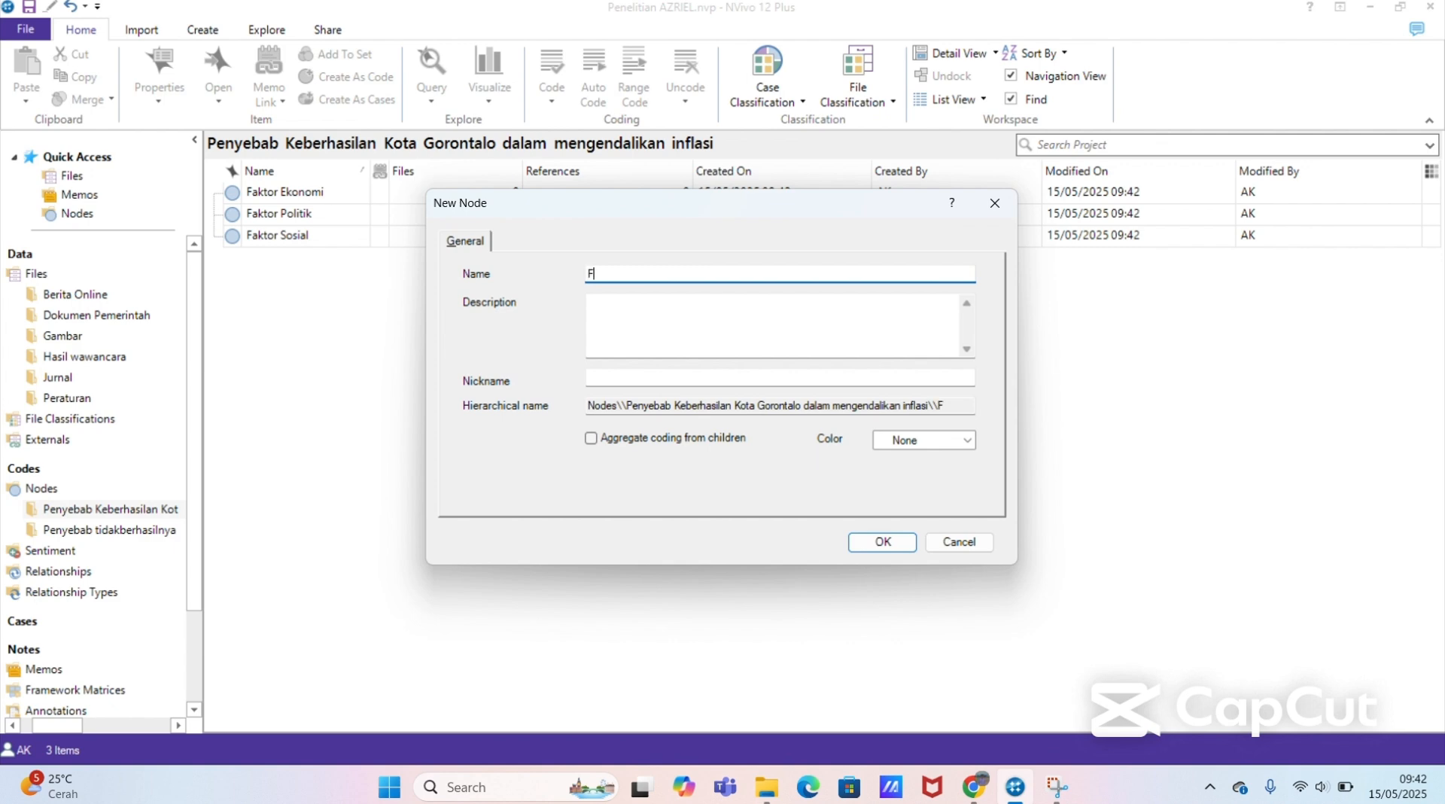
{"action": "type", "text": "aktor Regulasi"}
{"action": "left_click", "coordinate": [865, 538]}
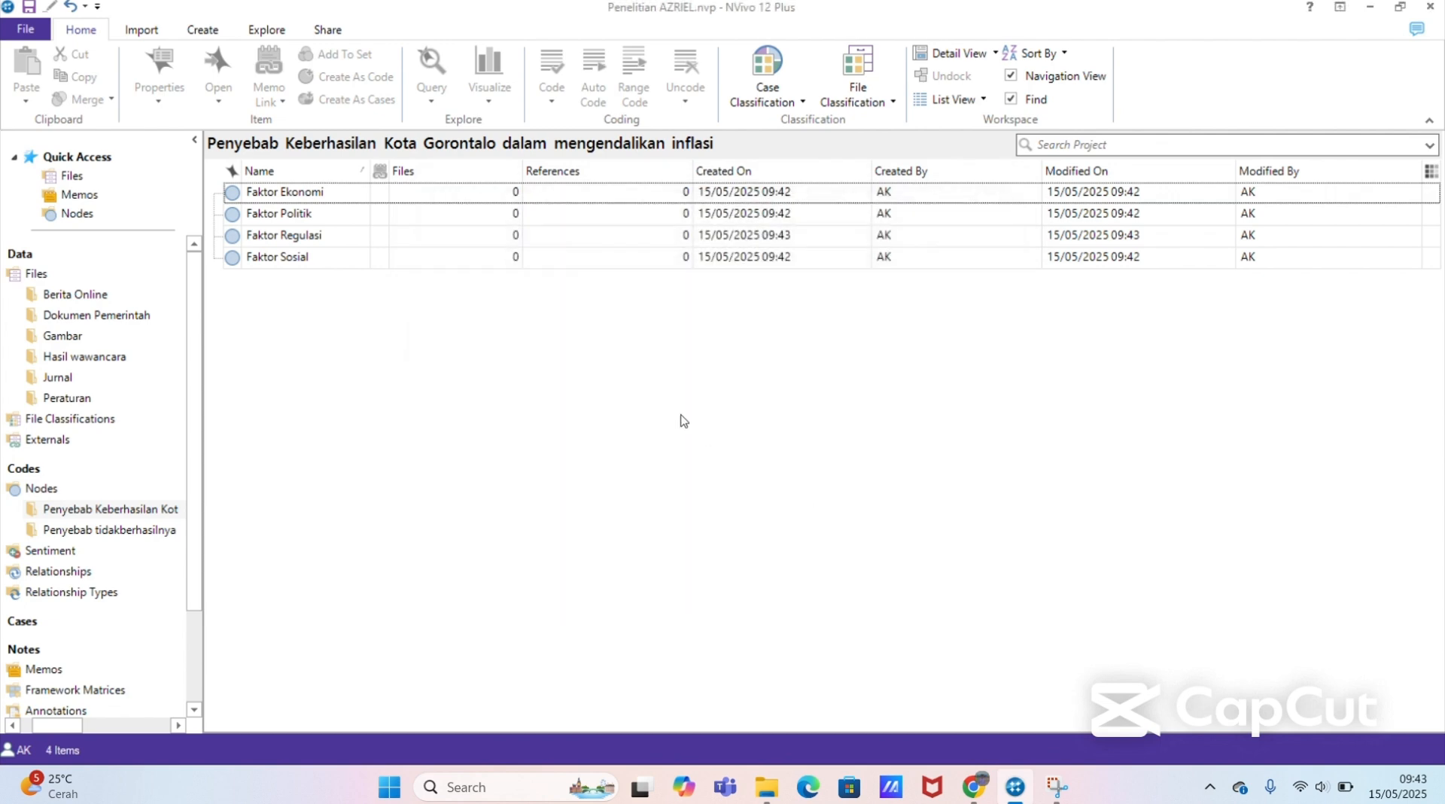
Step: Add a node named "Faktor Geografis" to the Penyebab Keberhasilan Kota Gorontalo folder
{"action": "right_click", "coordinate": [679, 419]}
{"action": "left_click", "coordinate": [728, 431]}
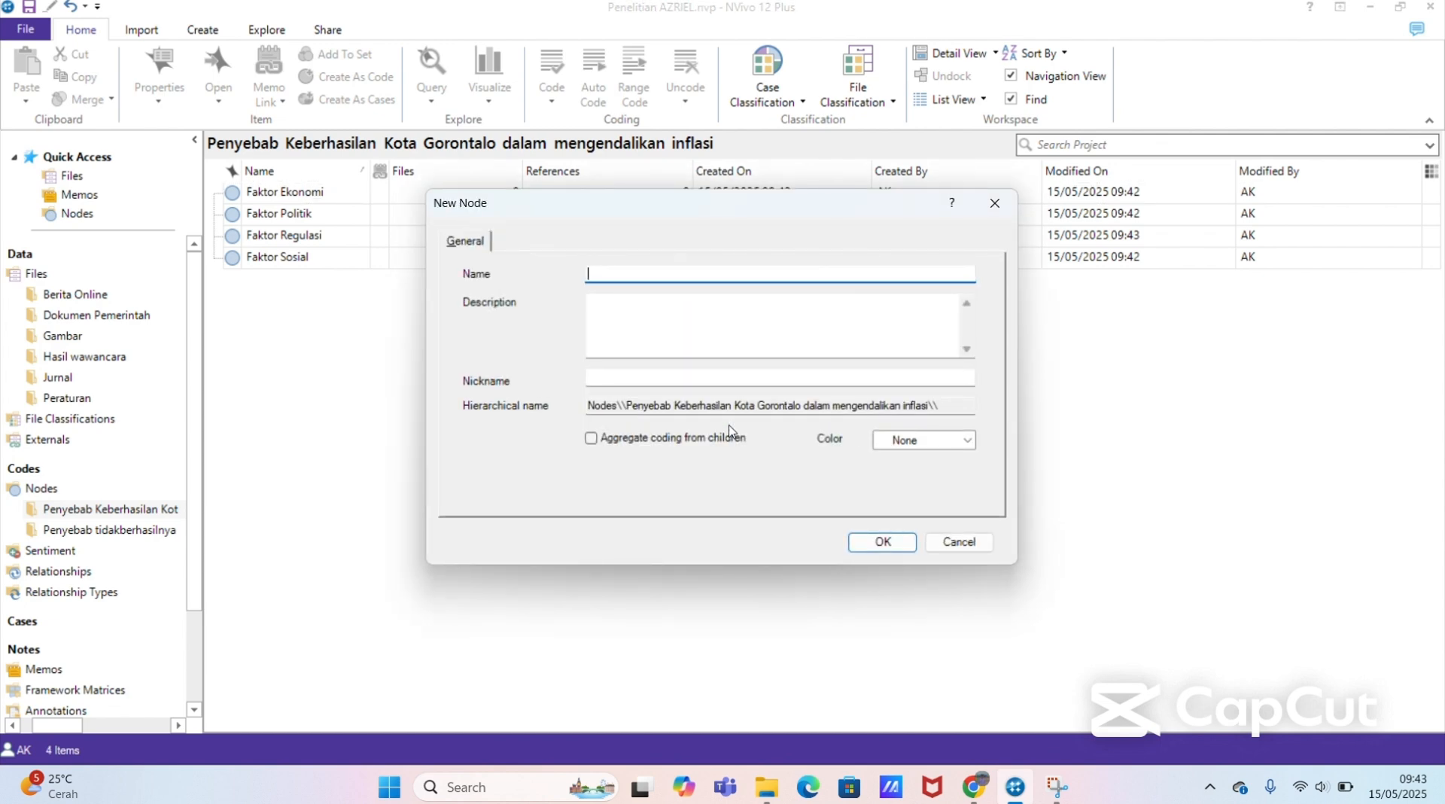
{"action": "type", "text": "Faktor Geografis"}
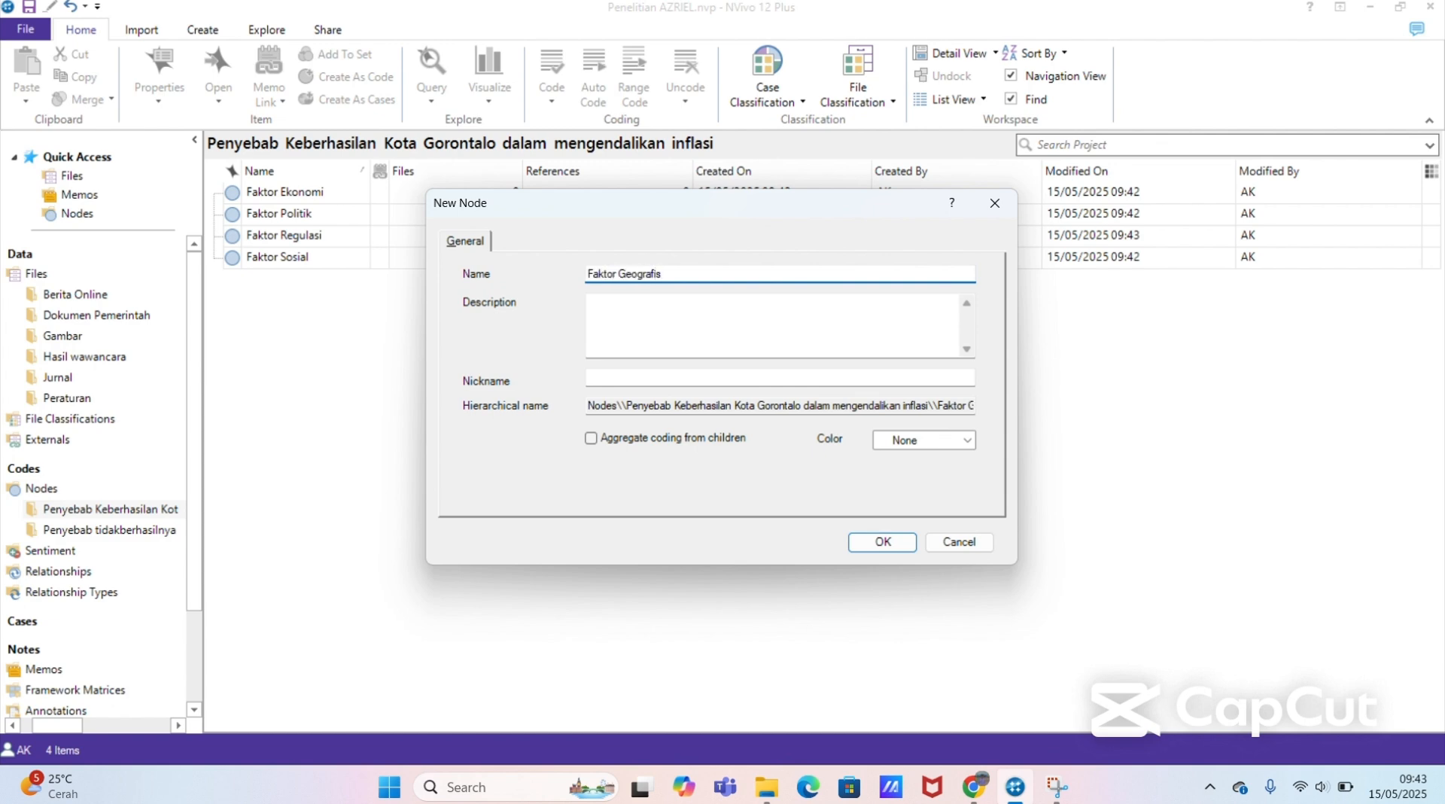
{"action": "left_click", "coordinate": [886, 540]}
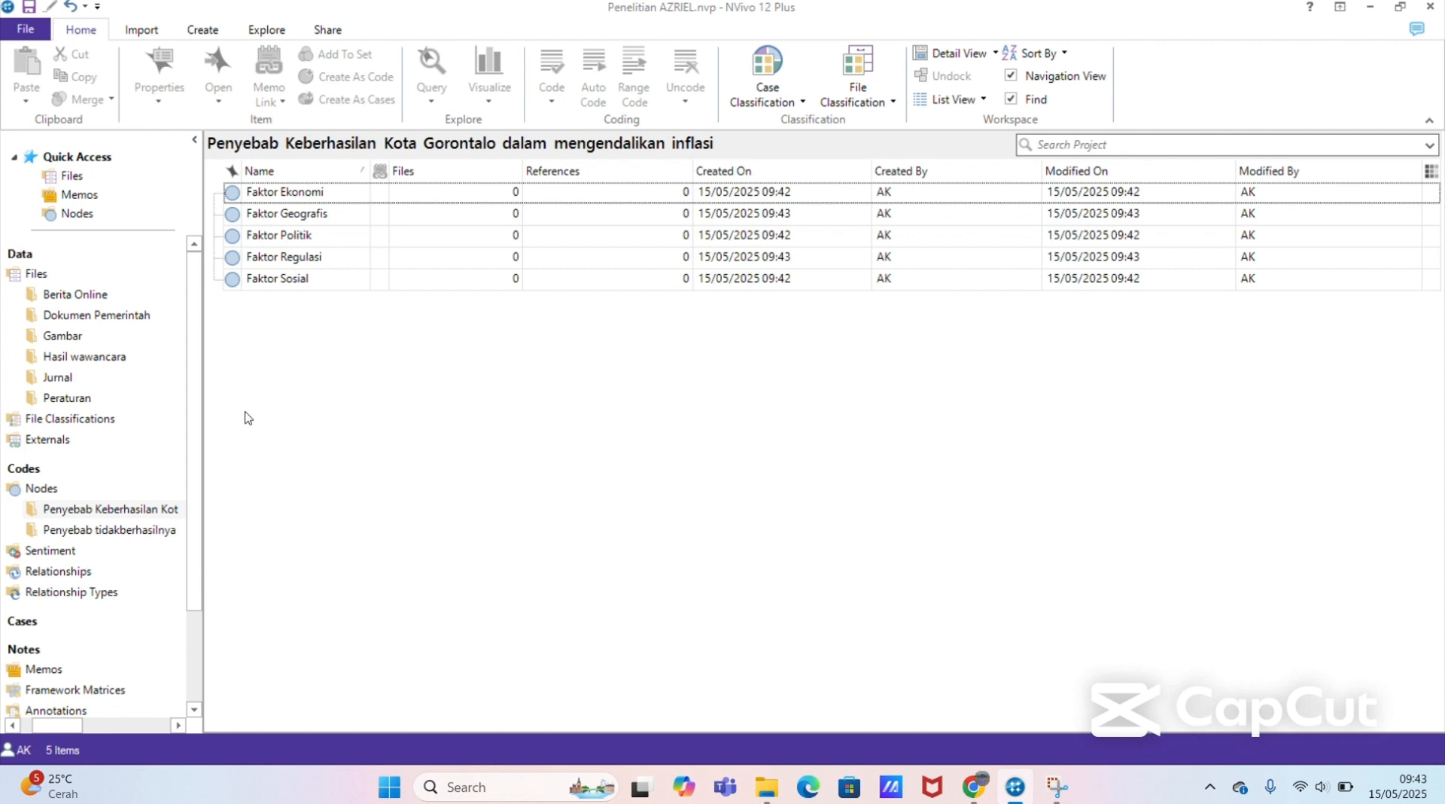
Step: Create a node named "Faktor Ekonomi" in the Penyebab tidakberhasilnya Kabupaten Gorontalo folder
{"action": "left_click", "coordinate": [153, 529]}
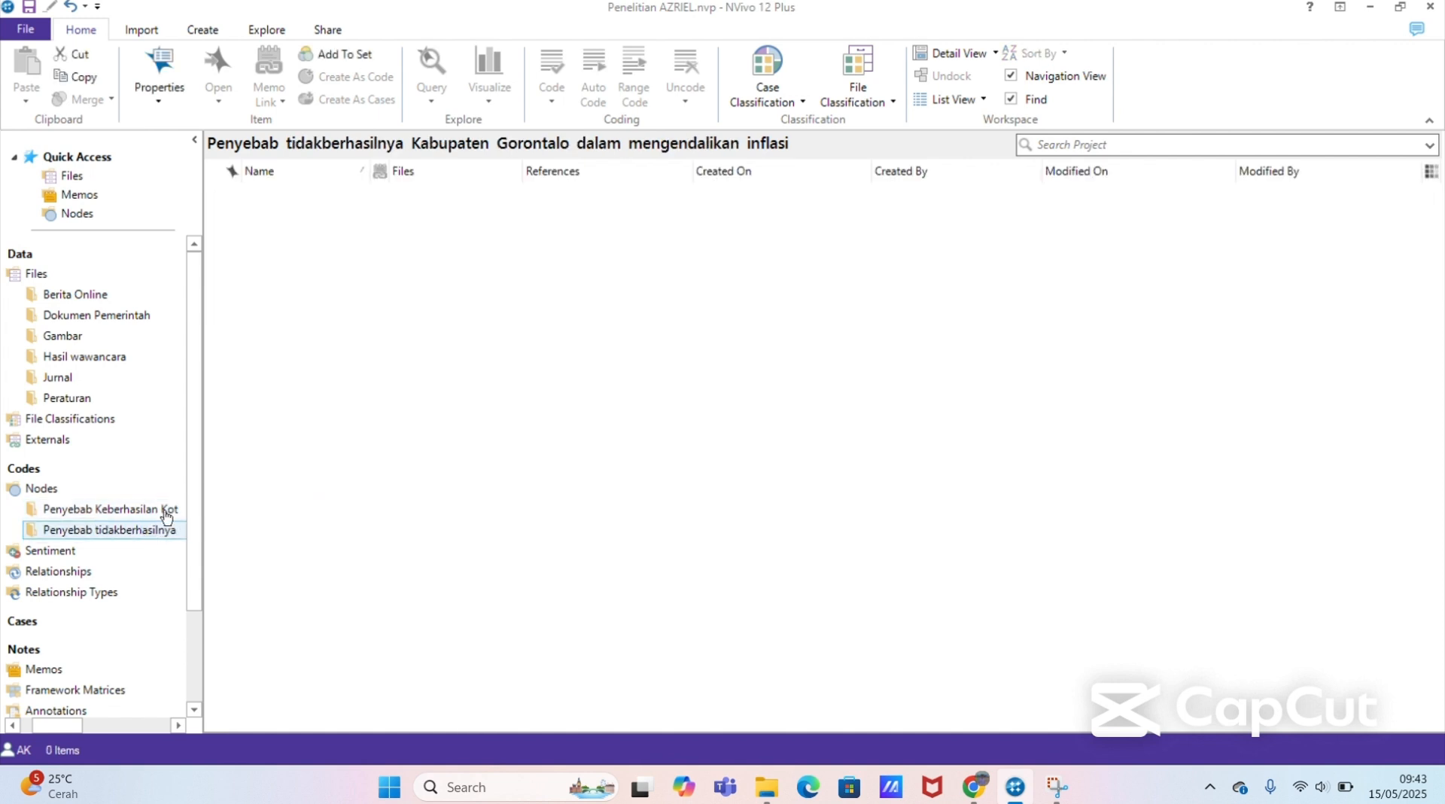
{"action": "right_click", "coordinate": [359, 315]}
{"action": "left_click", "coordinate": [403, 319]}
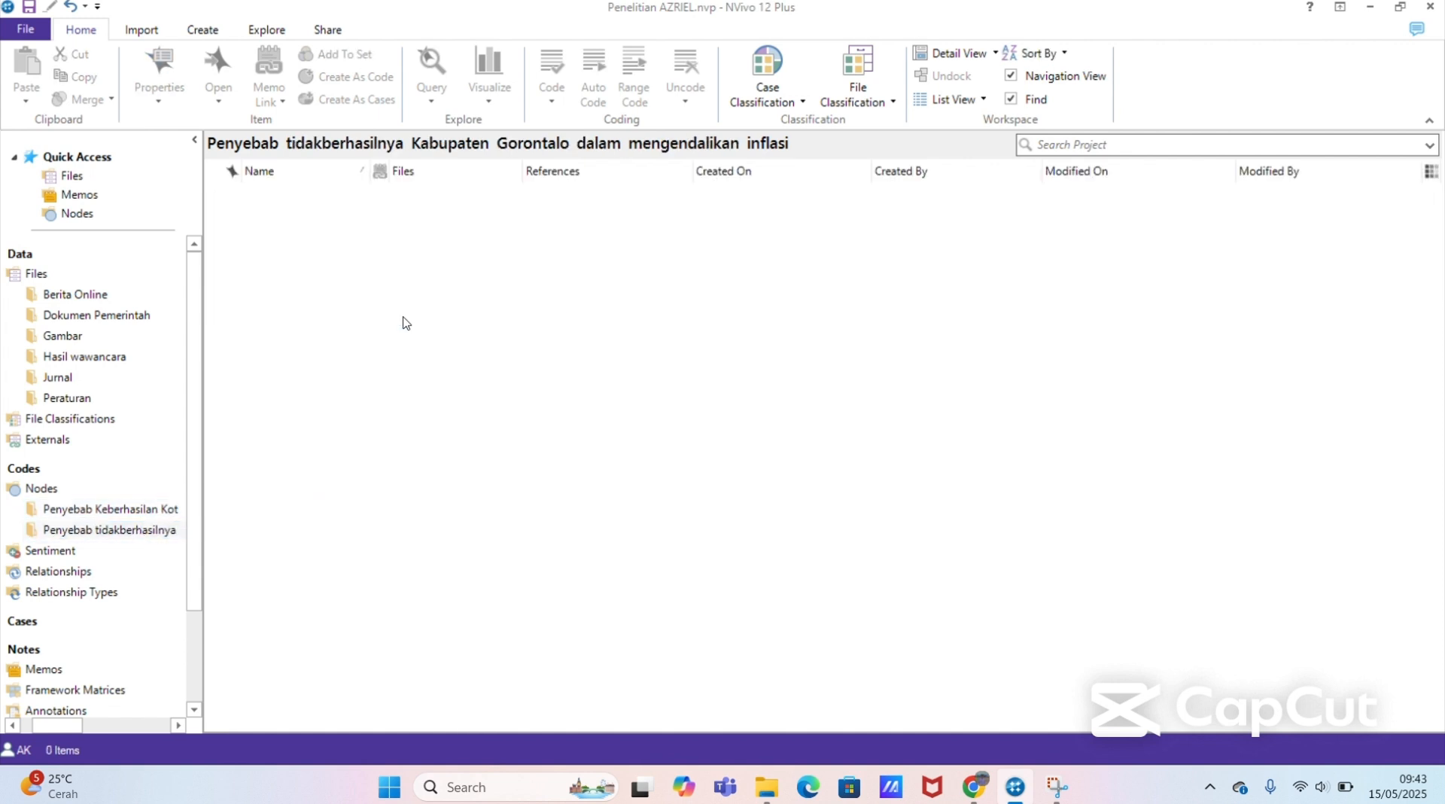
{"action": "type", "text": "Fak"}
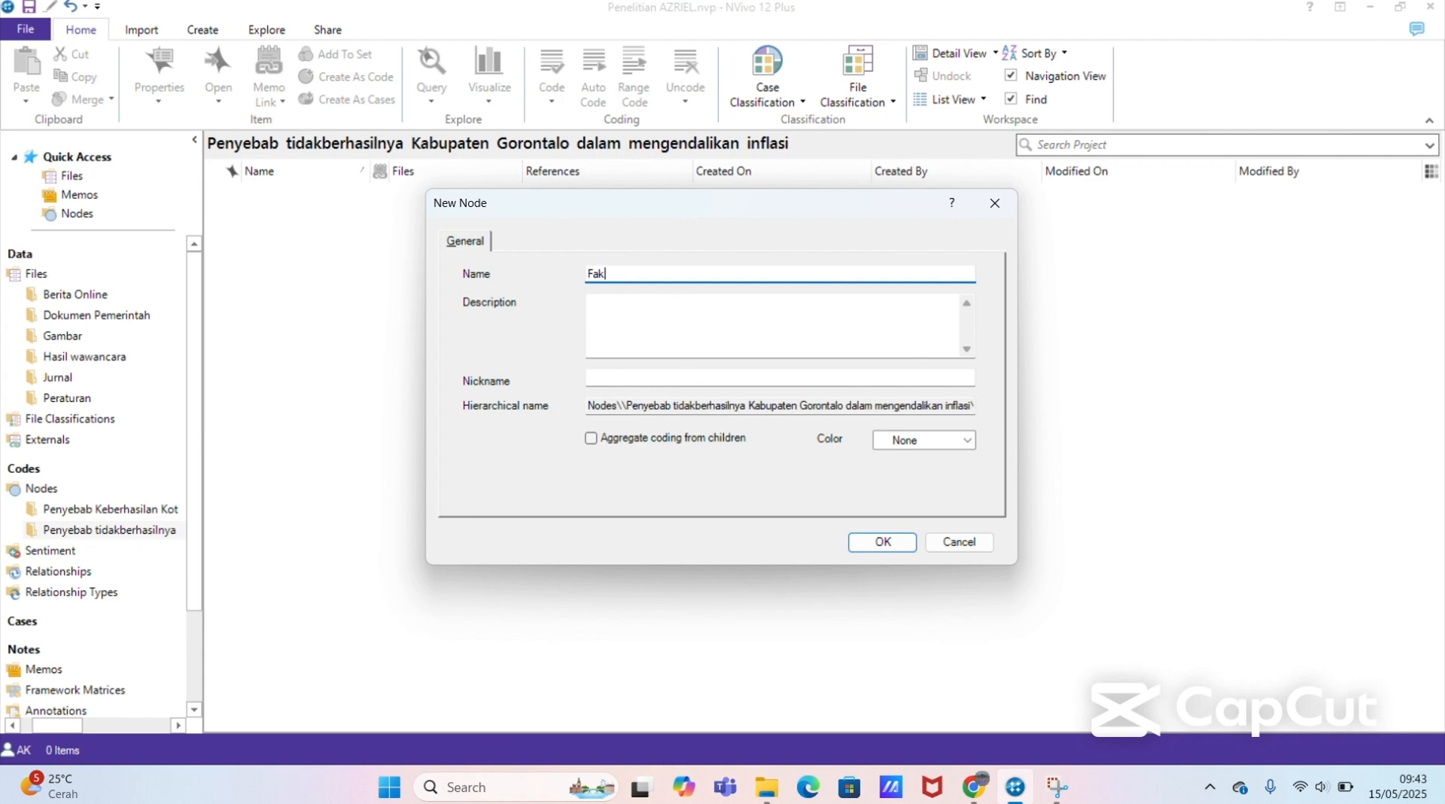
{"action": "type", "text": "tor Ekonomi"}
{"action": "left_click", "coordinate": [874, 540]}
Step: Add a node named "Faktor Politik" to the Penyebab tidakberhasilnya Kabupaten Gorontalo folder
{"action": "right_click", "coordinate": [790, 459]}
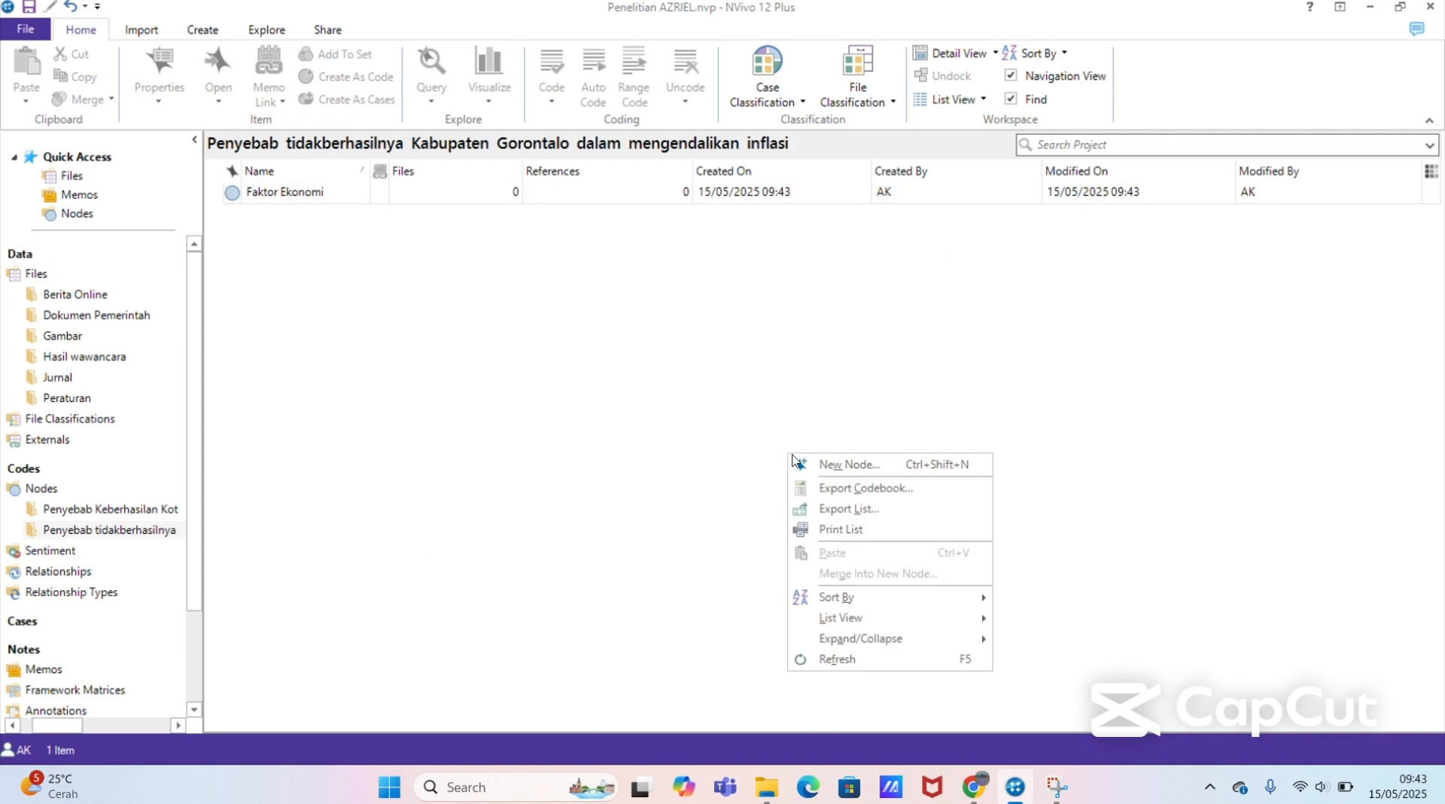
{"action": "left_click", "coordinate": [843, 468]}
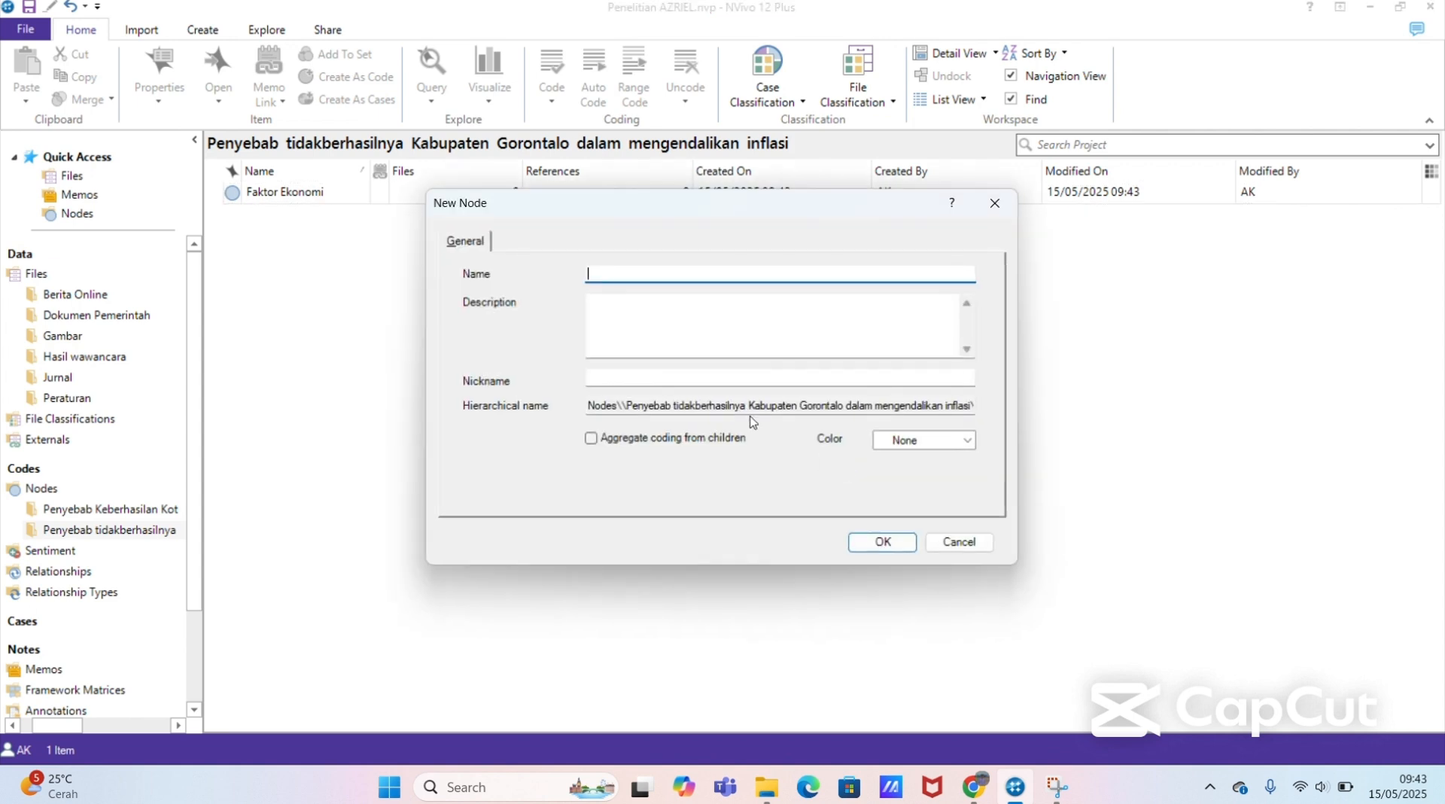
{"action": "type", "text": "Faktor Politik"}
{"action": "left_click", "coordinate": [879, 546]}
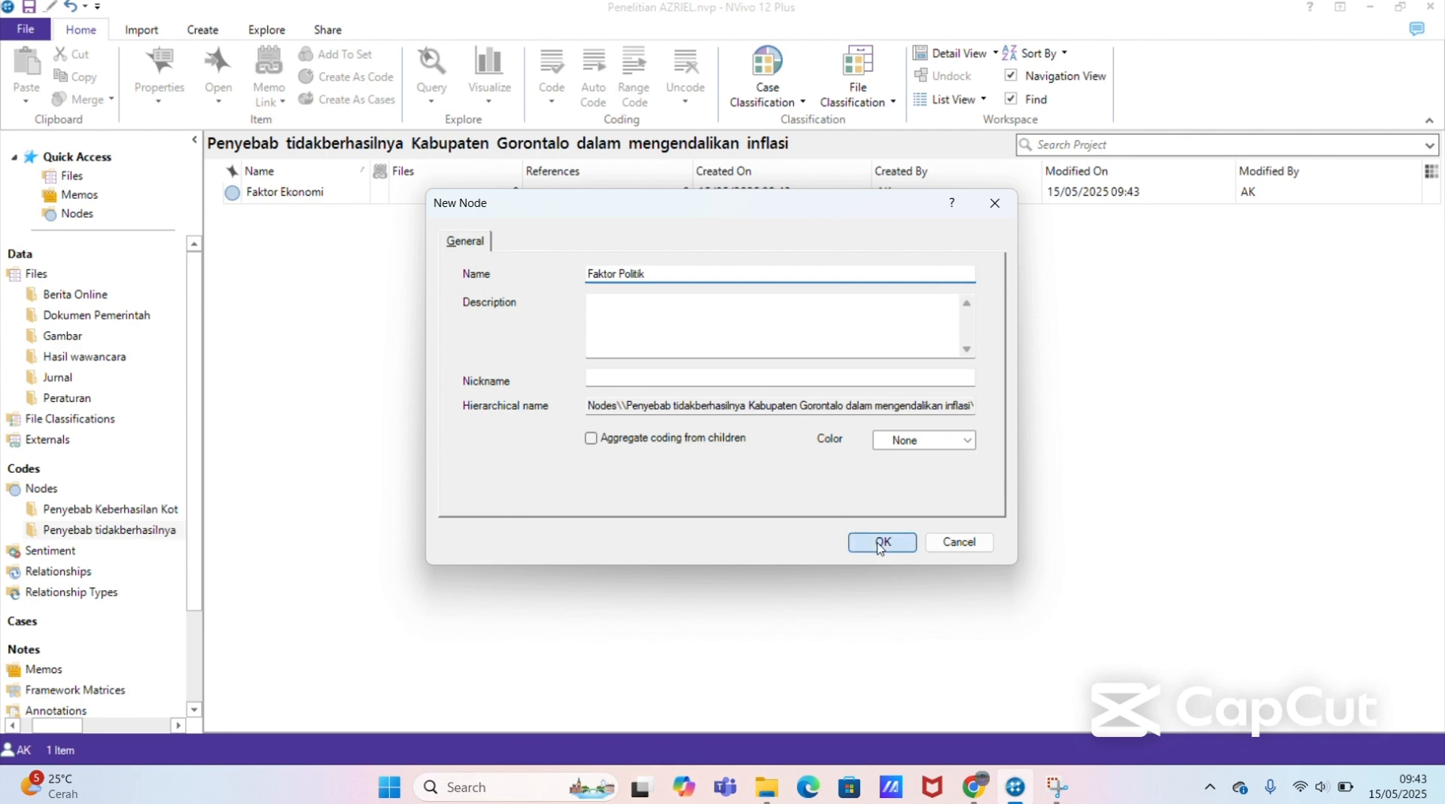
Step: Add a node named "Faktor Sosial" to the Penyebab tidakberhasilnya Kabupaten Gorontalo folder
{"action": "right_click", "coordinate": [720, 409]}
{"action": "left_click", "coordinate": [754, 413]}
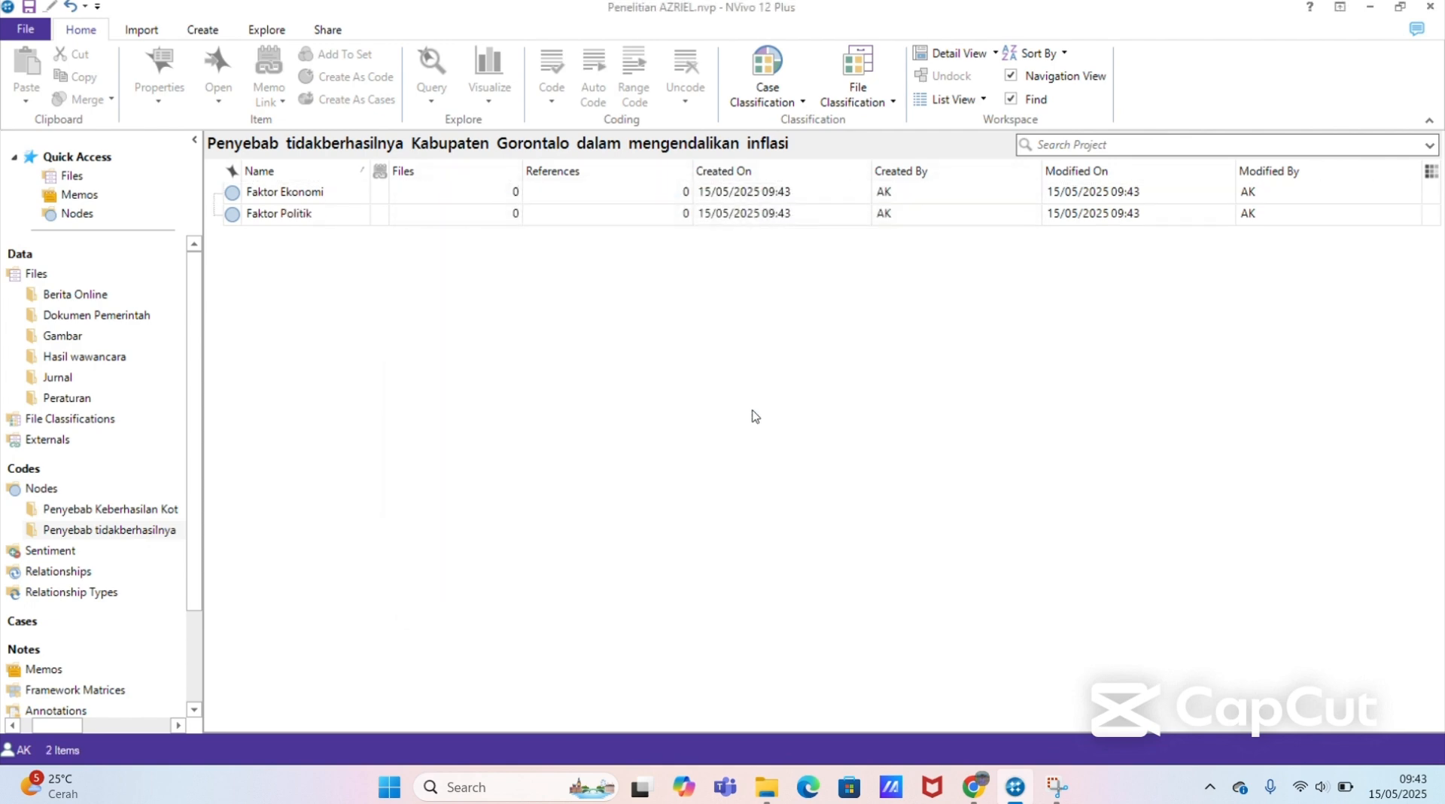
{"action": "type", "text": "Fakto"}
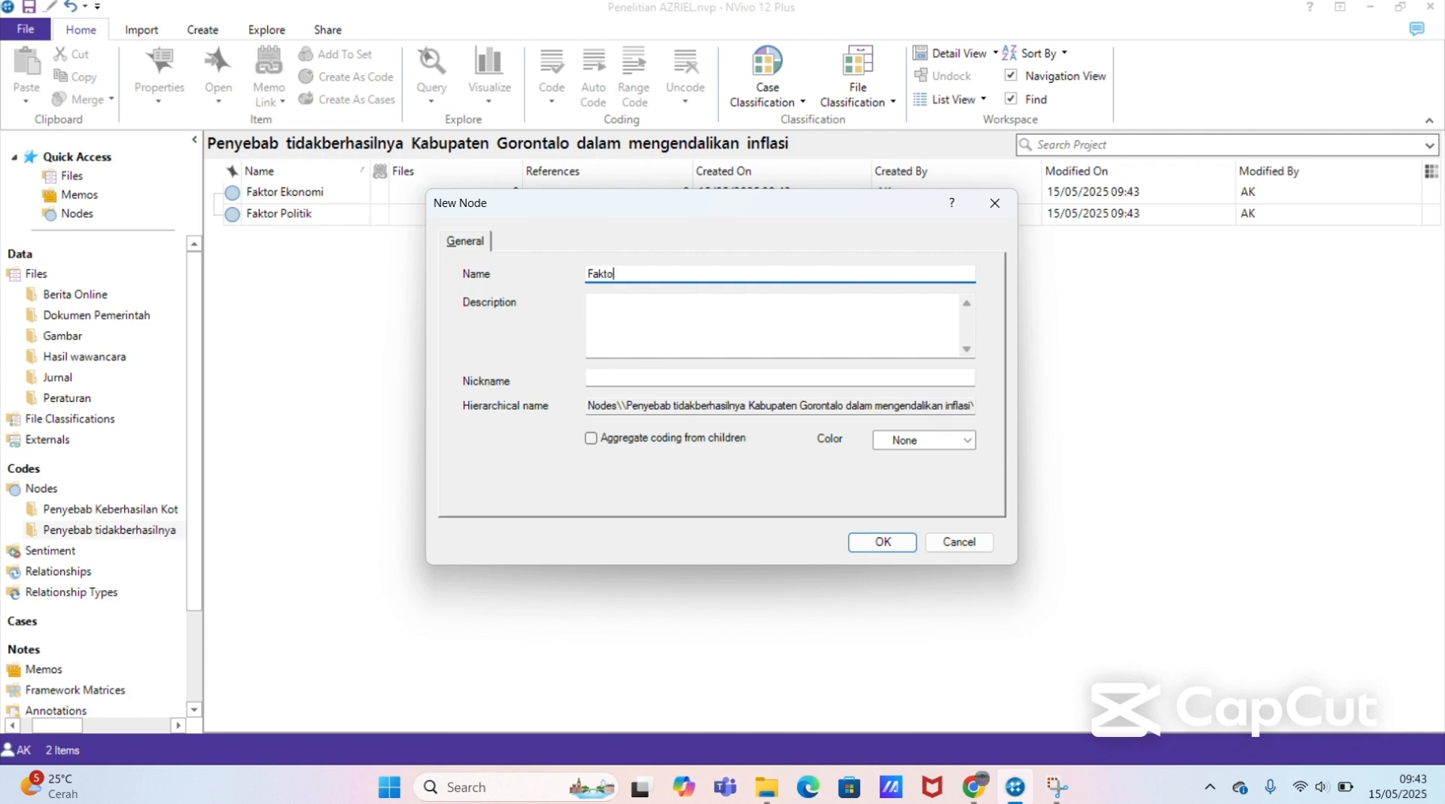
{"action": "type", "text": "r Sosial"}
{"action": "left_click", "coordinate": [863, 541]}
Step: Add a node named "Faktor Regulasi" to the Penyebab tidakberhasilnya Kabupaten Gorontalo folder
{"action": "right_click", "coordinate": [799, 483]}
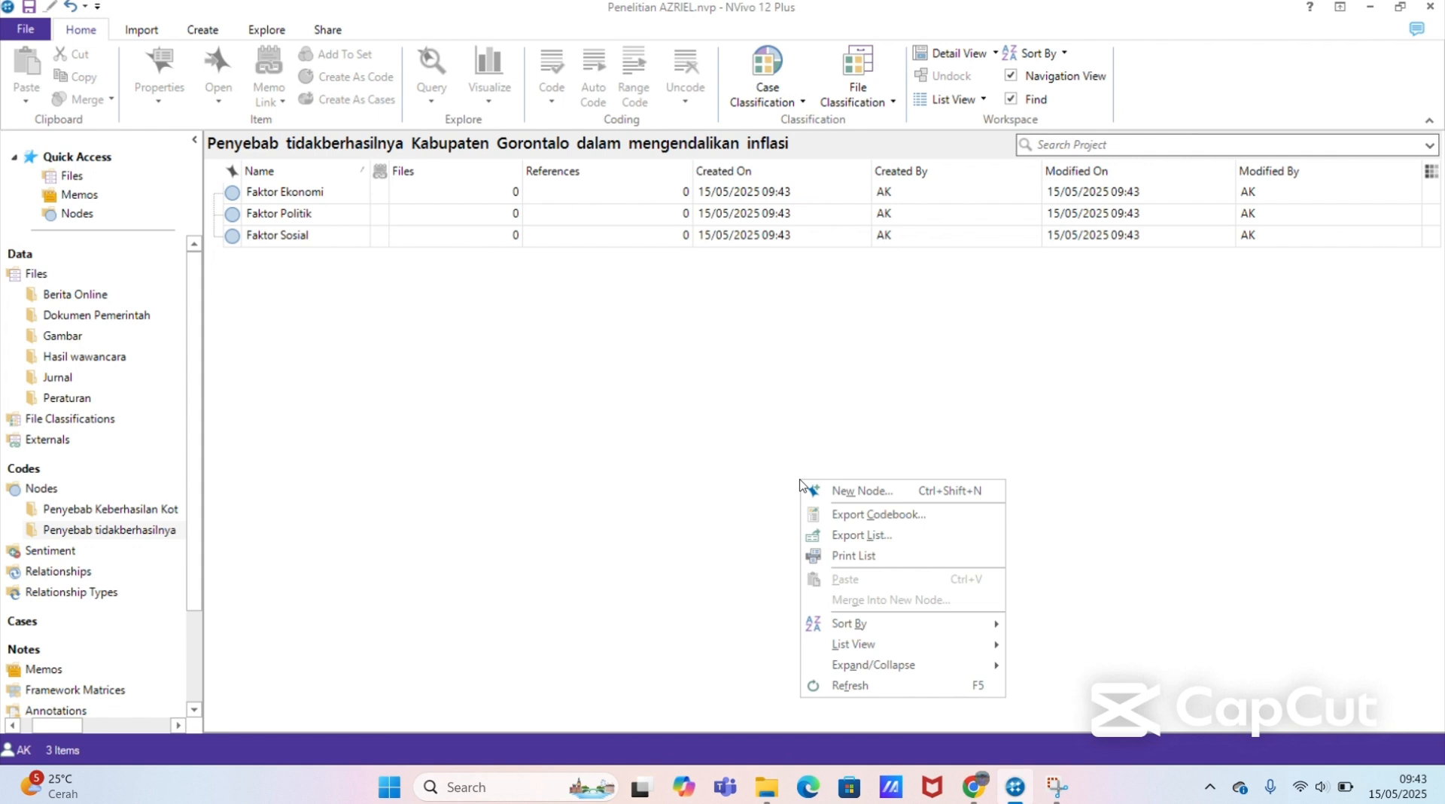
{"action": "left_click", "coordinate": [845, 491]}
{"action": "type", "text": "Fakt"}
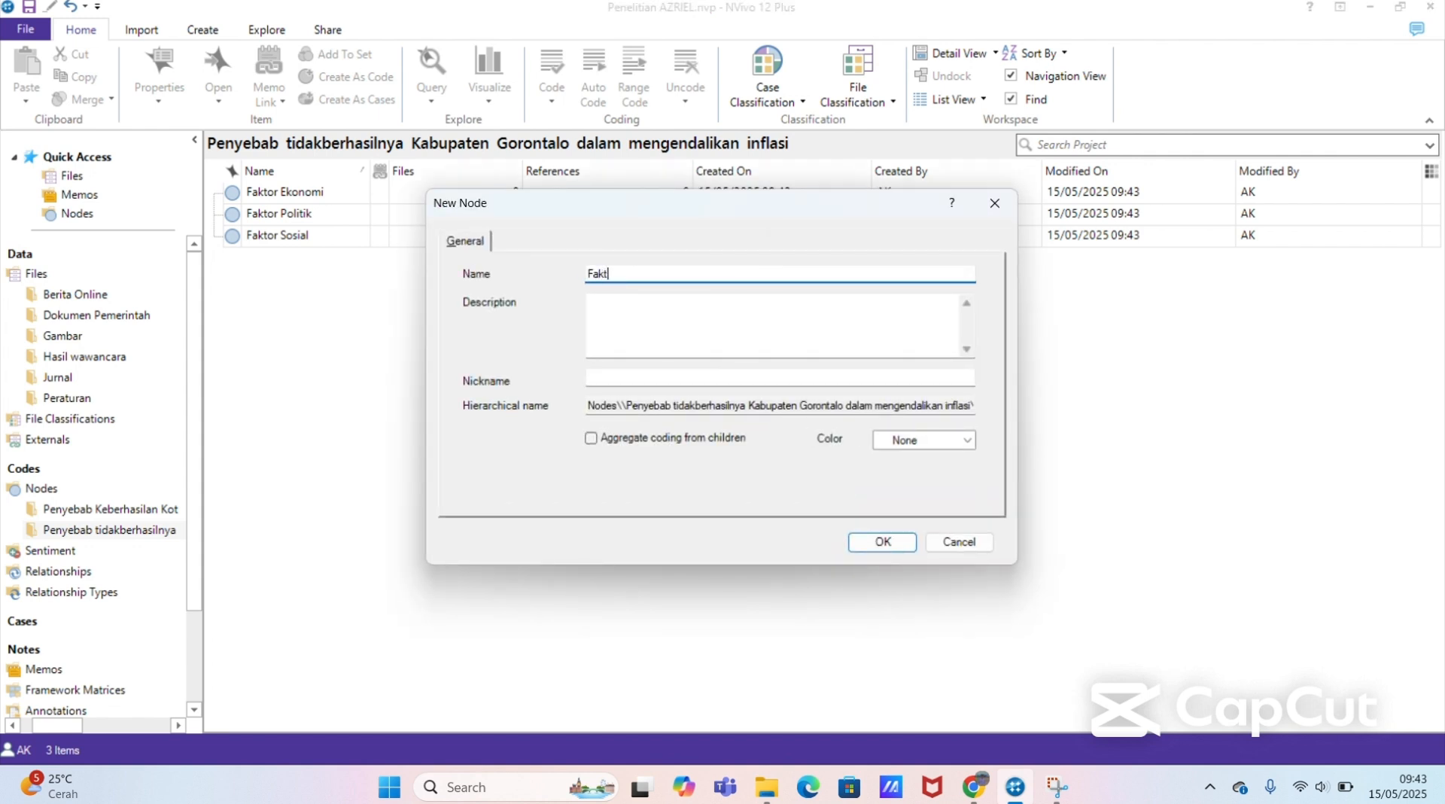
{"action": "type", "text": "or Regulasi"}
{"action": "left_click", "coordinate": [871, 543]}
Step: Add a node named "Faktor Geografis" to the Penyebab tidakberhasilnya Kabupaten Gorontalo folder
{"action": "right_click", "coordinate": [804, 472]}
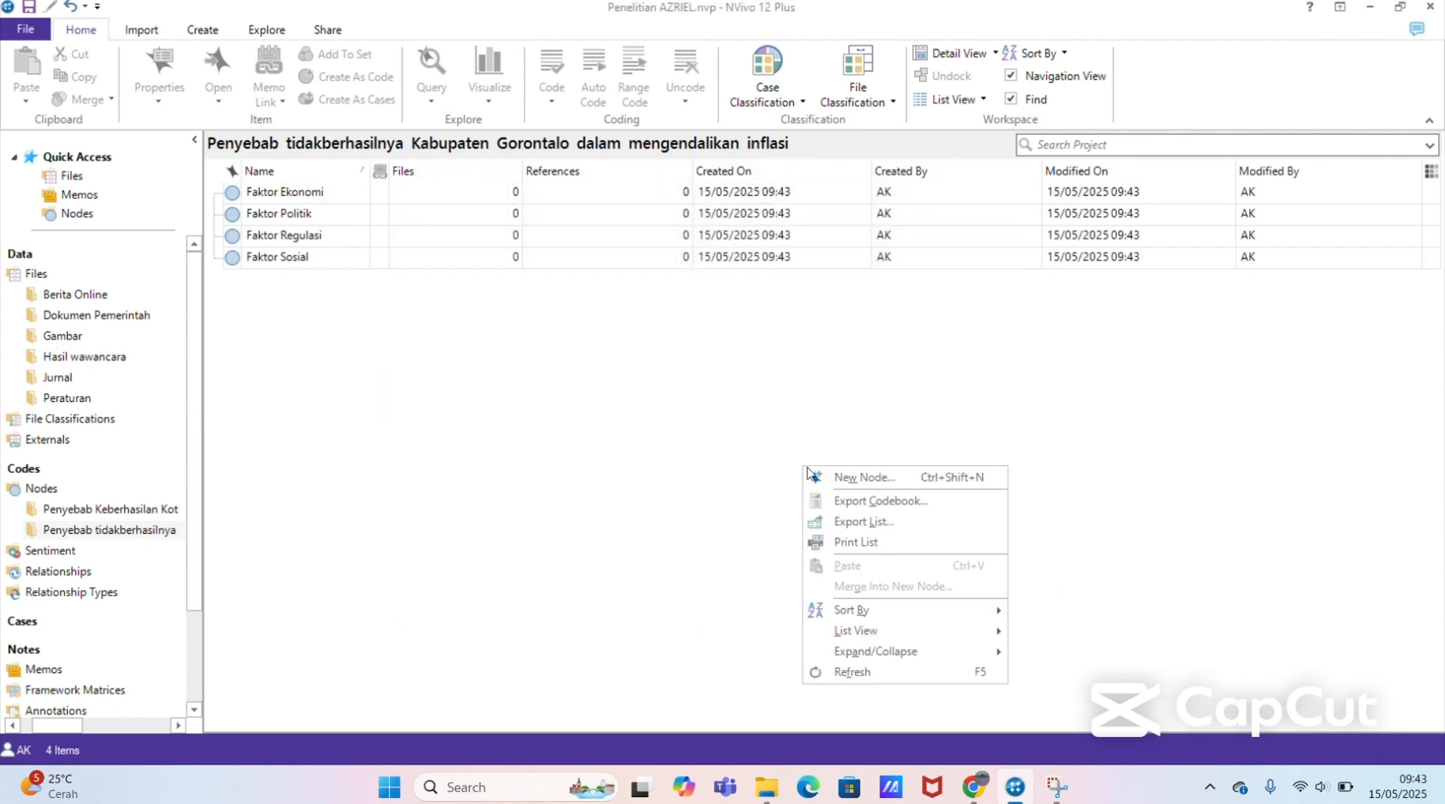
{"action": "left_click", "coordinate": [853, 481]}
{"action": "type", "text": "Fa"}
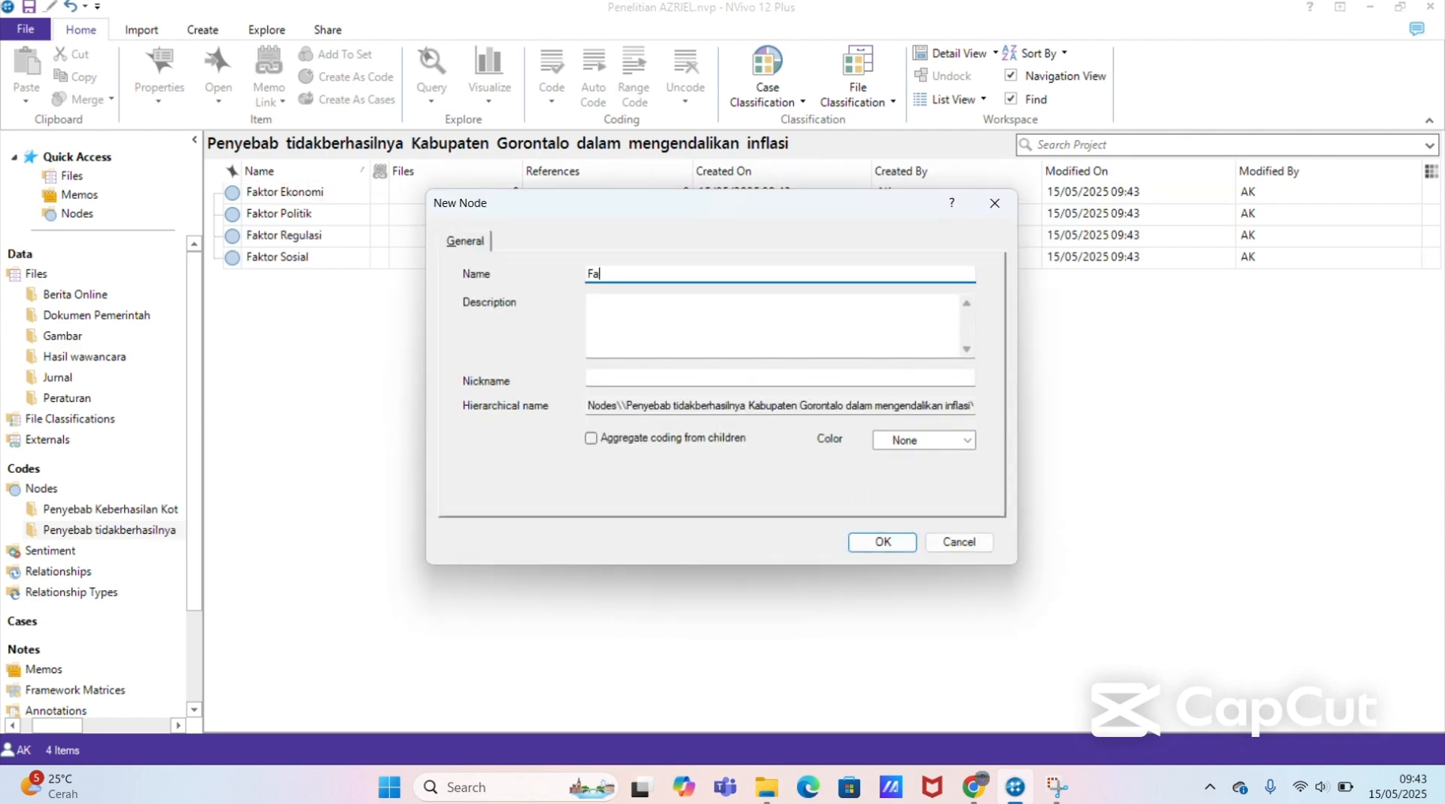
{"action": "type", "text": "ktor Geografis"}
{"action": "left_click", "coordinate": [900, 542]}
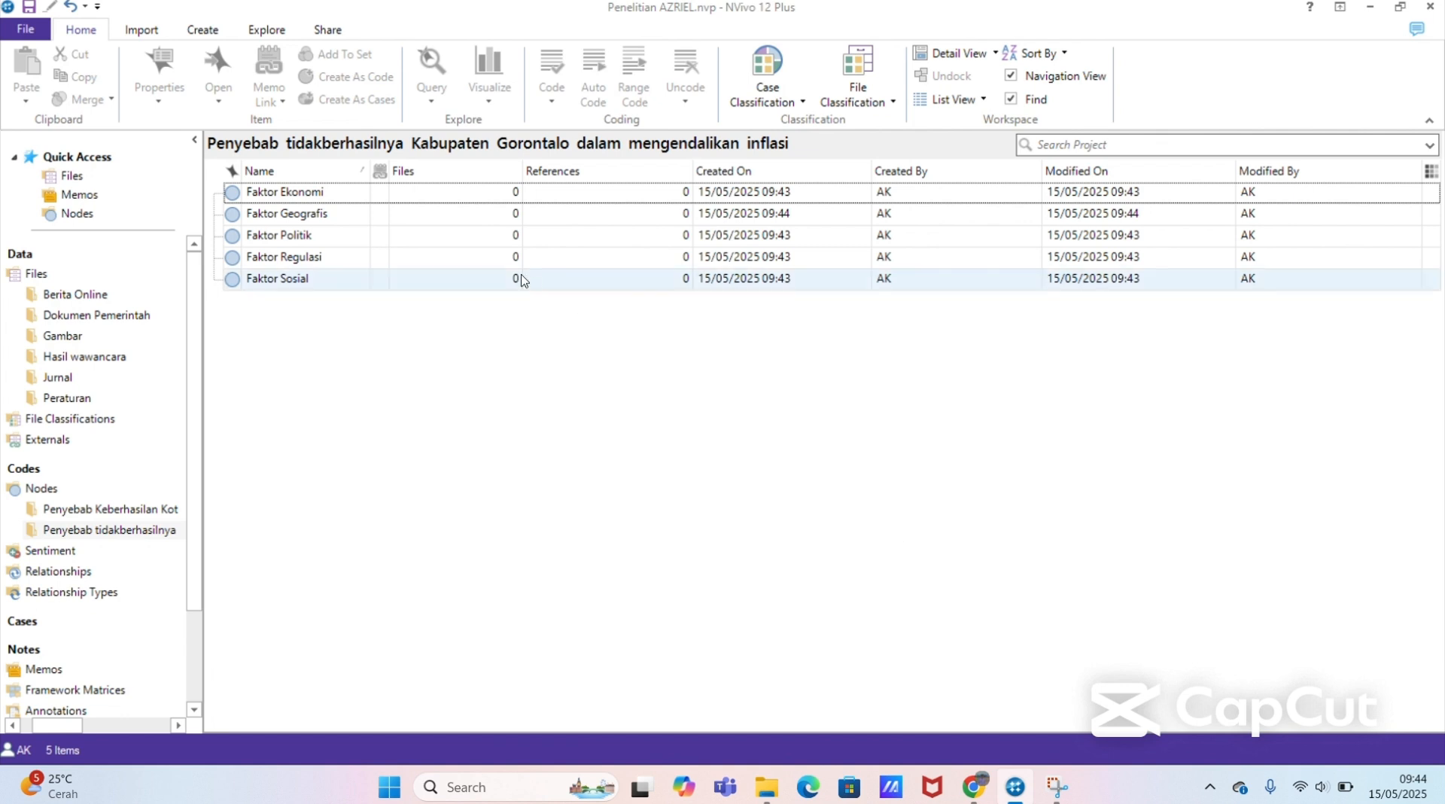
Step: Compare the node lists of both folders and select Faktor Ekonomi in the Penyebab Keberhasilan Kota Gorontalo folder
{"action": "left_click", "coordinate": [166, 510]}
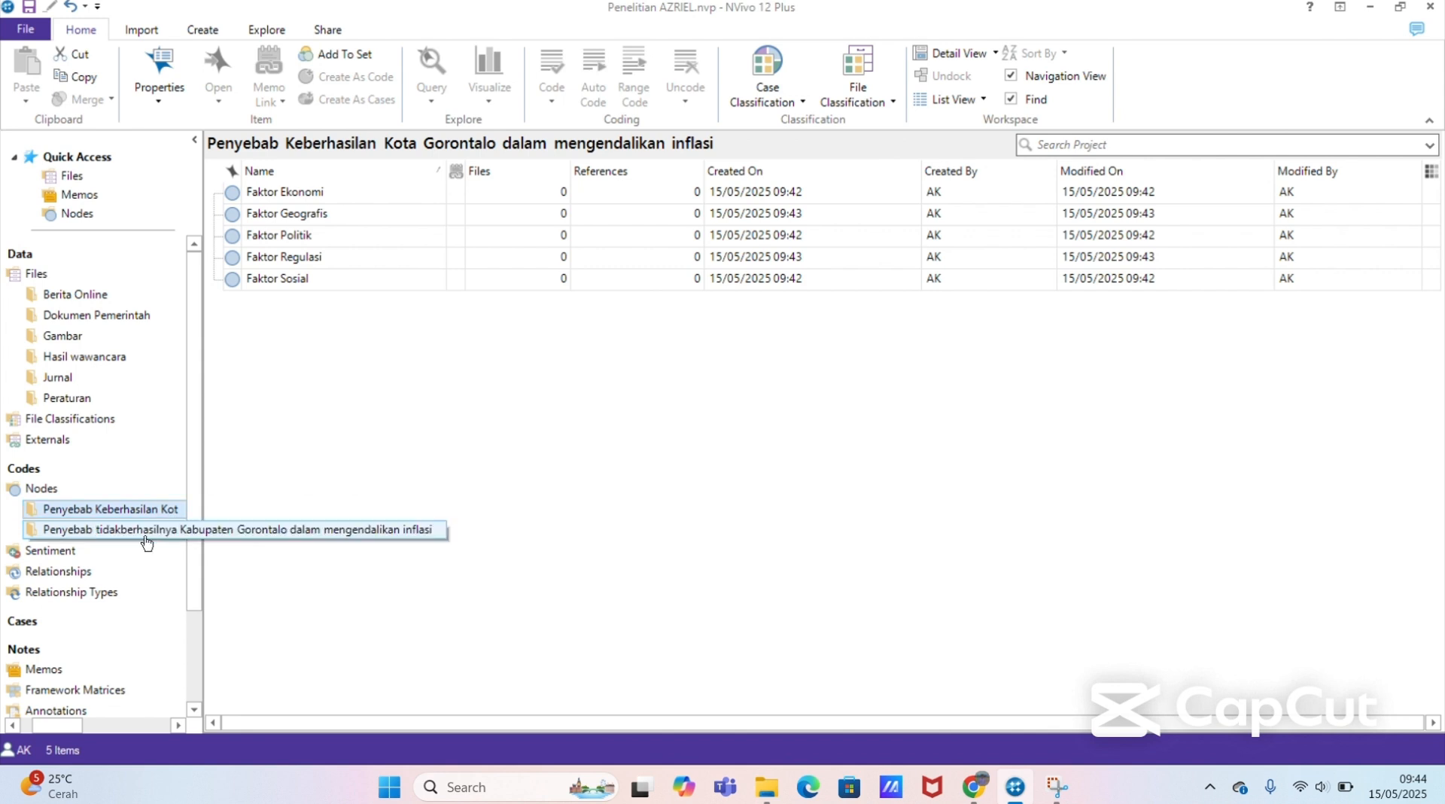
{"action": "left_click", "coordinate": [146, 536]}
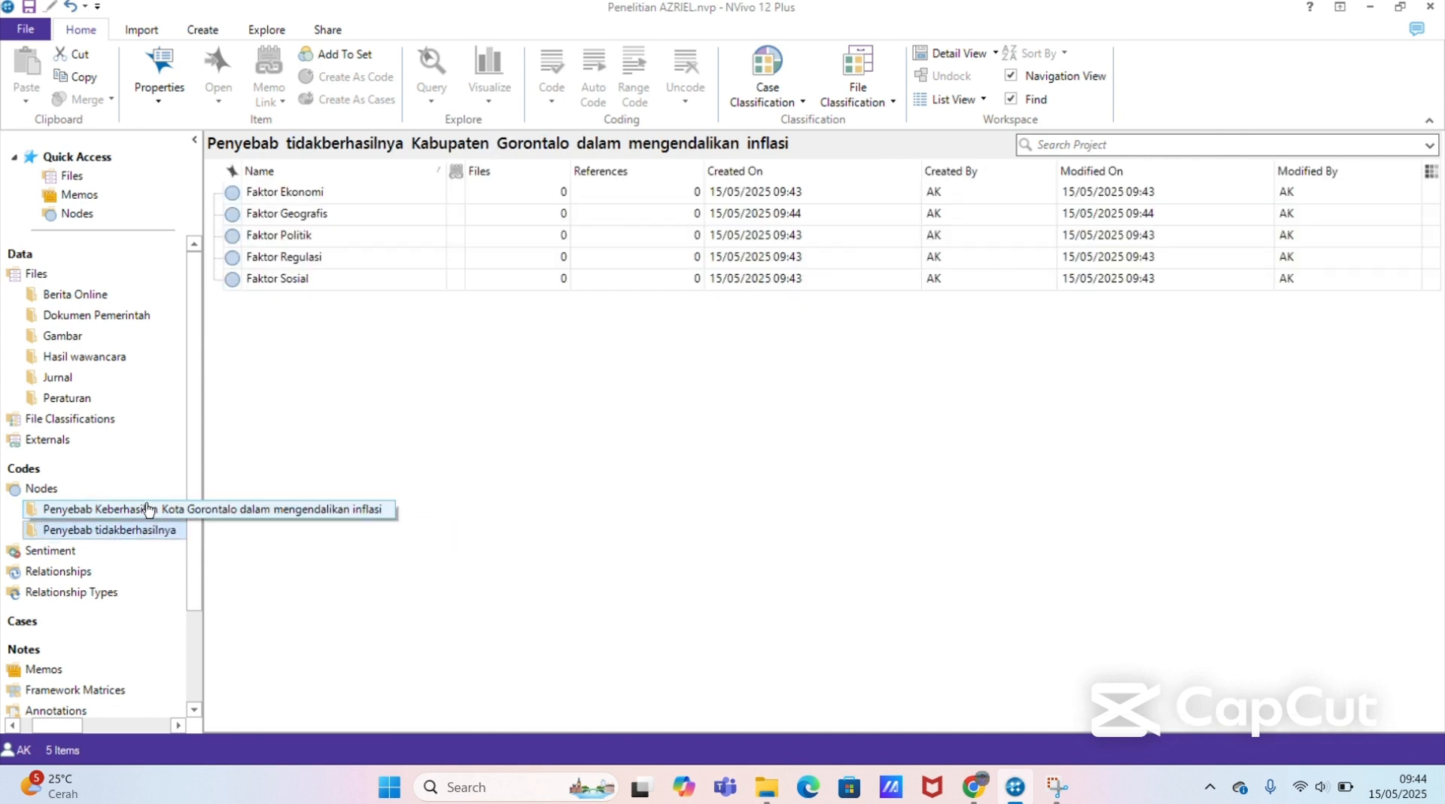
{"action": "left_click", "coordinate": [158, 509]}
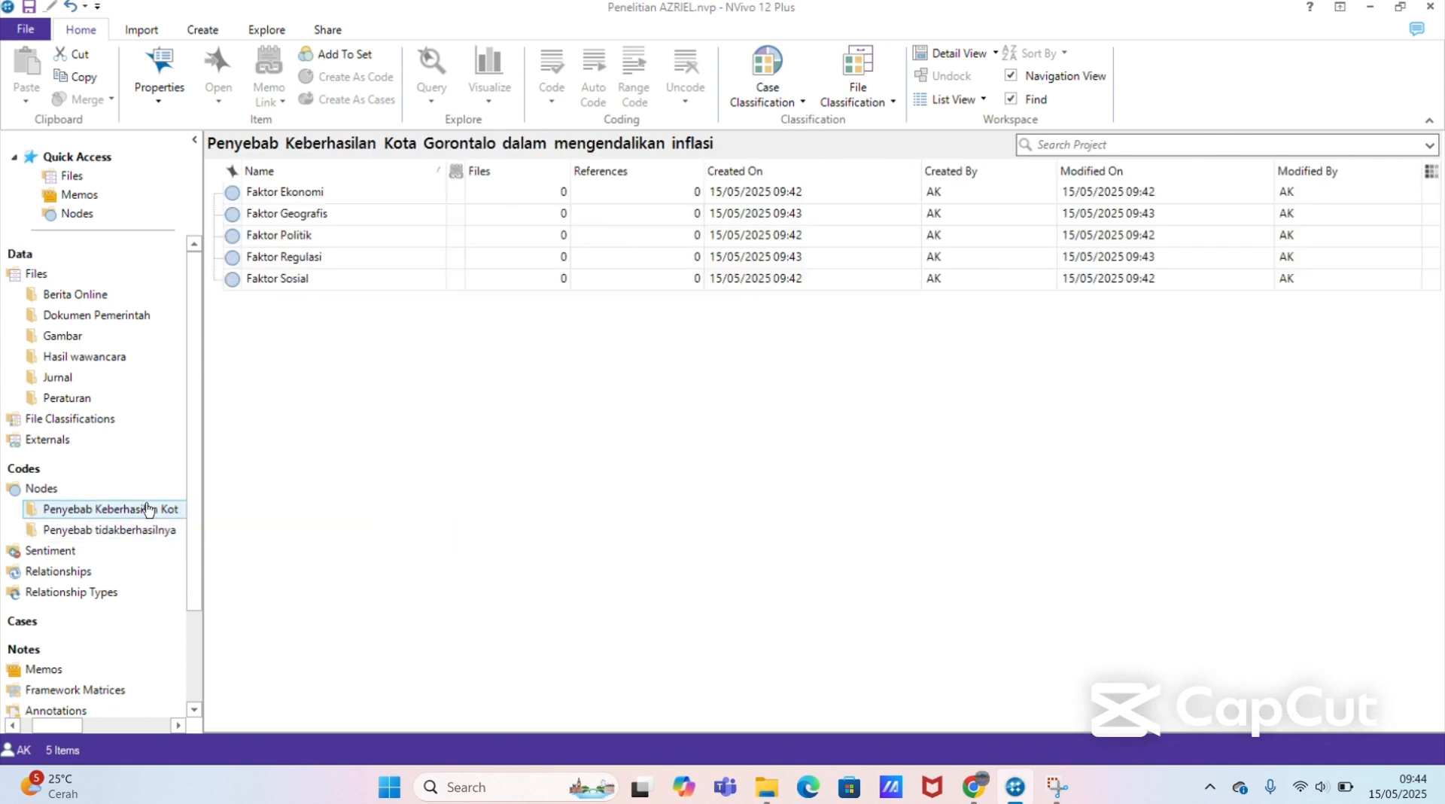
{"action": "left_click", "coordinate": [313, 197]}
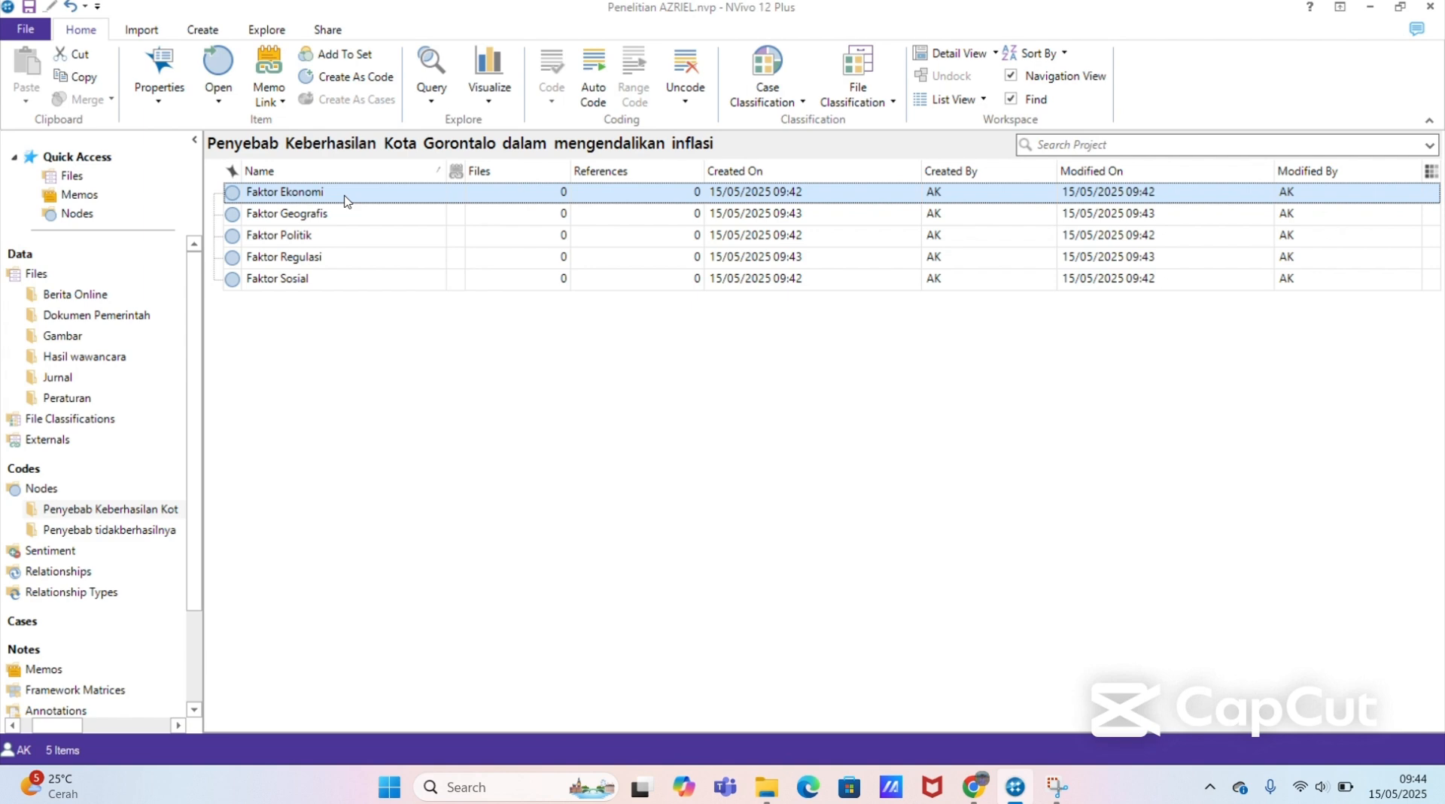
{"action": "left_click", "coordinate": [301, 392]}
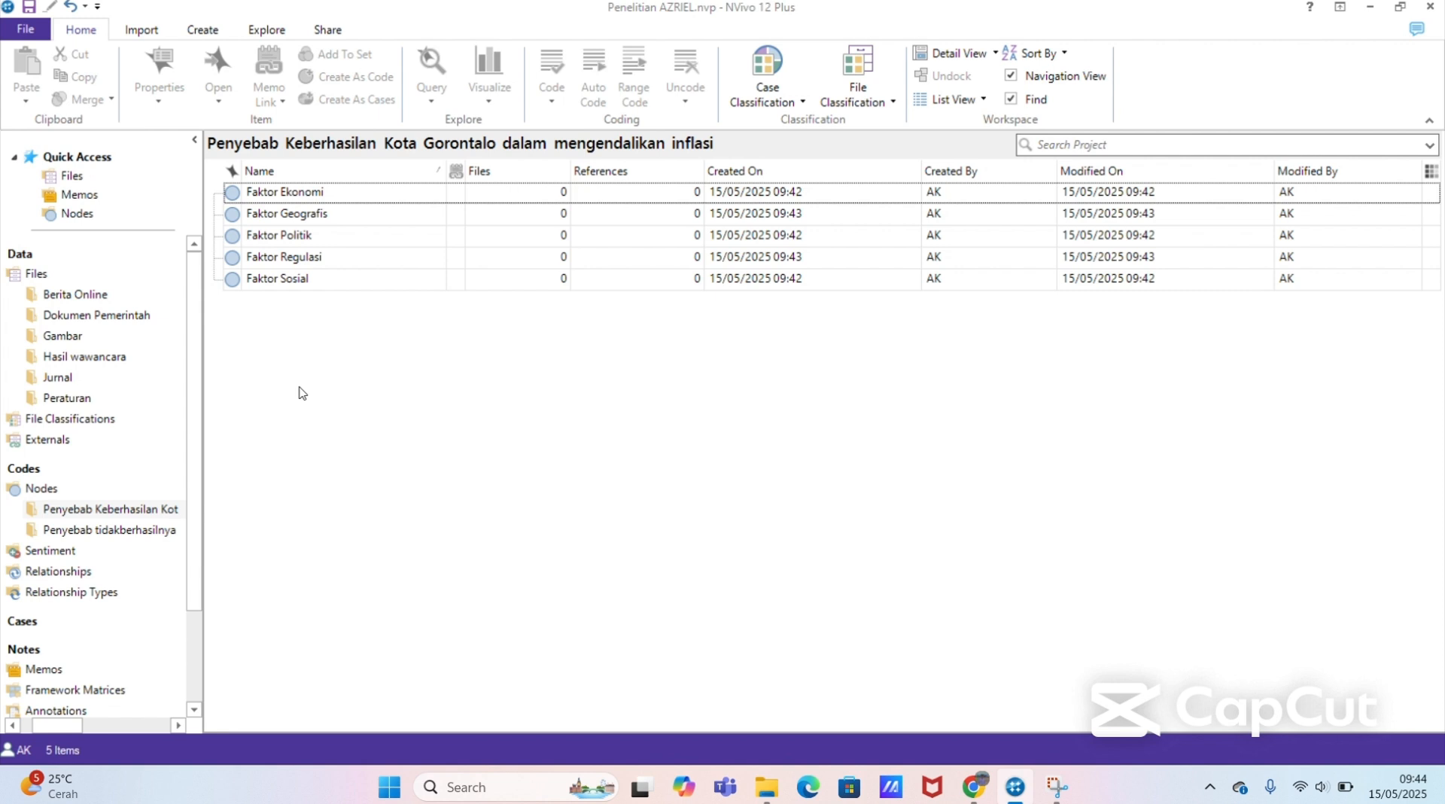
{"action": "left_click", "coordinate": [349, 198]}
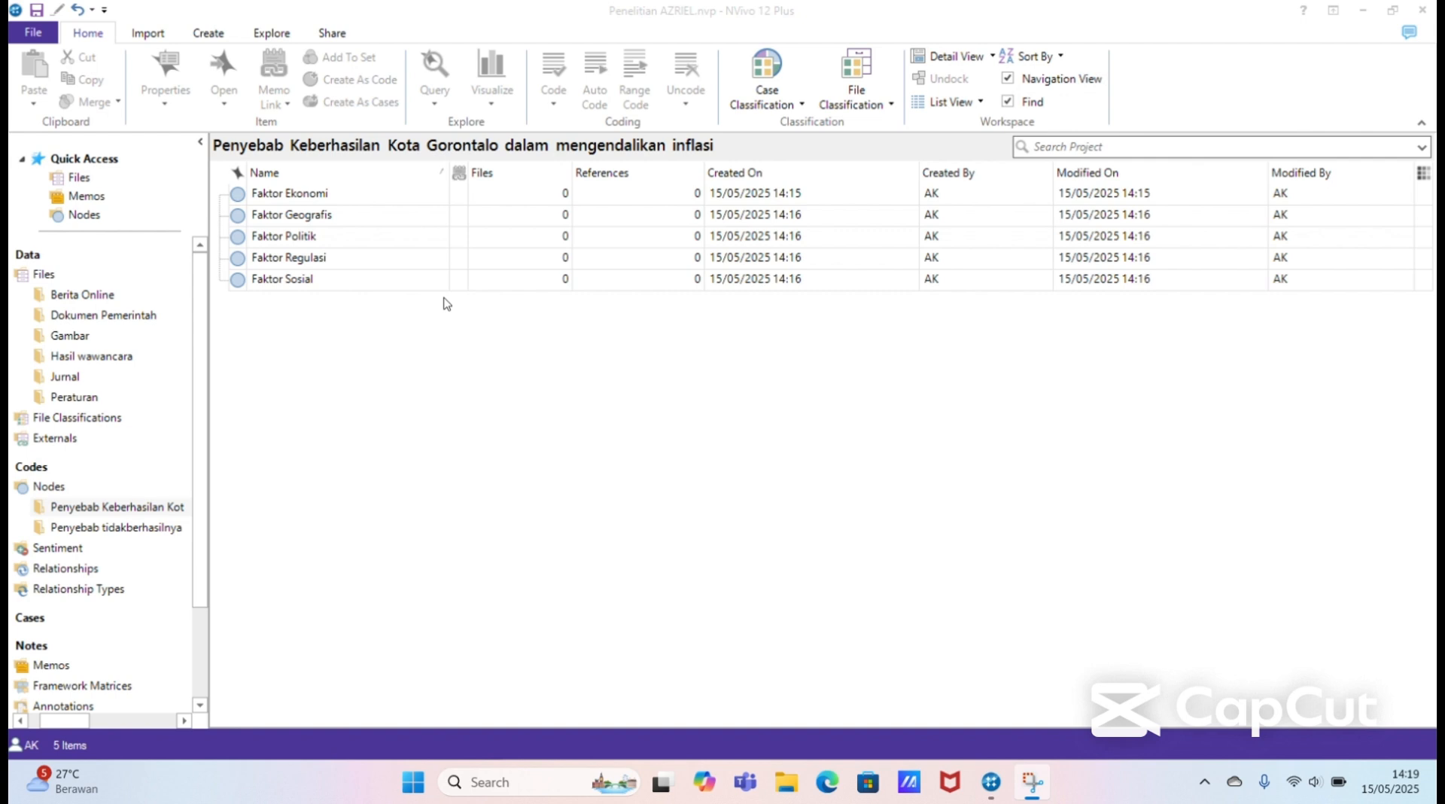
{"action": "left_click", "coordinate": [377, 194]}
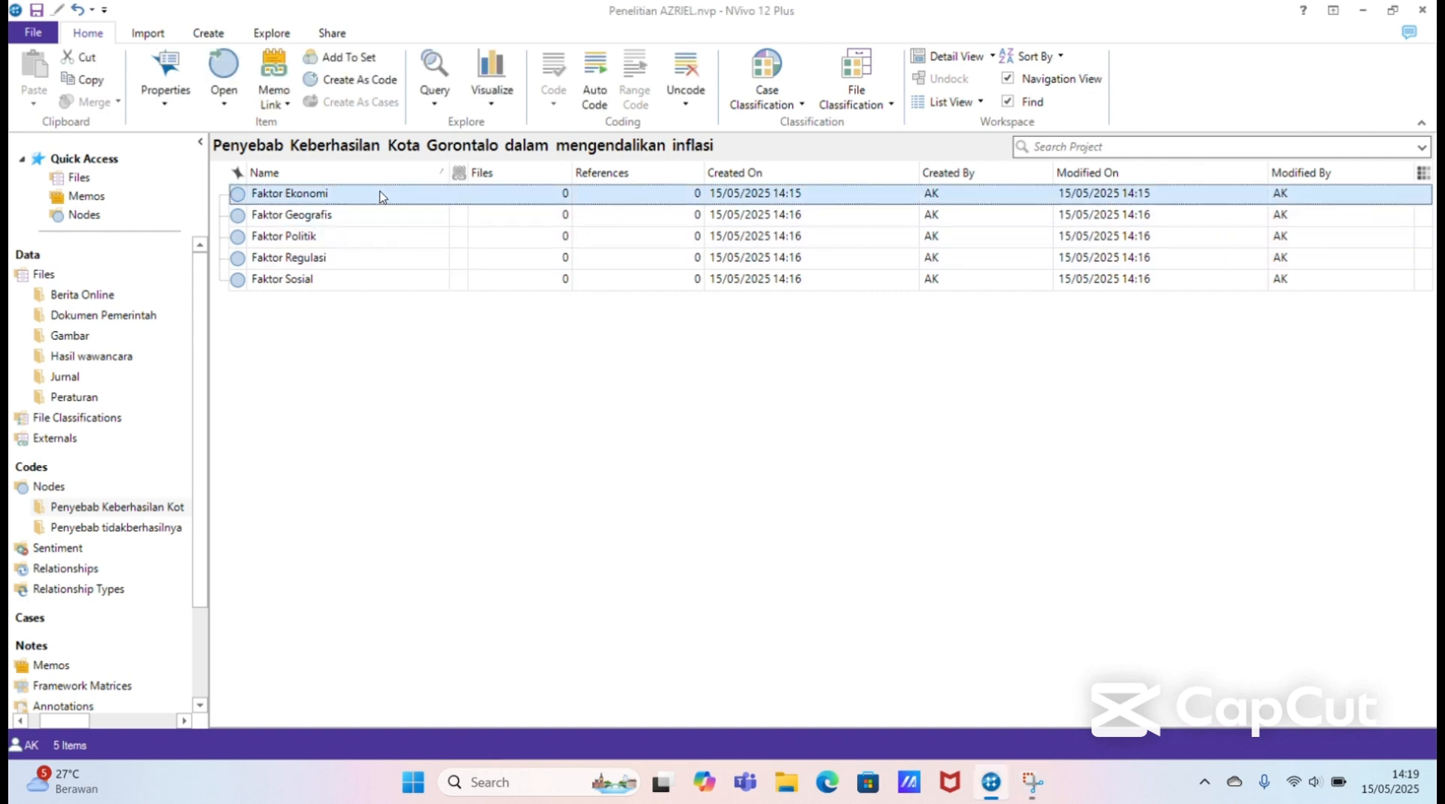
{"action": "left_click", "coordinate": [435, 345]}
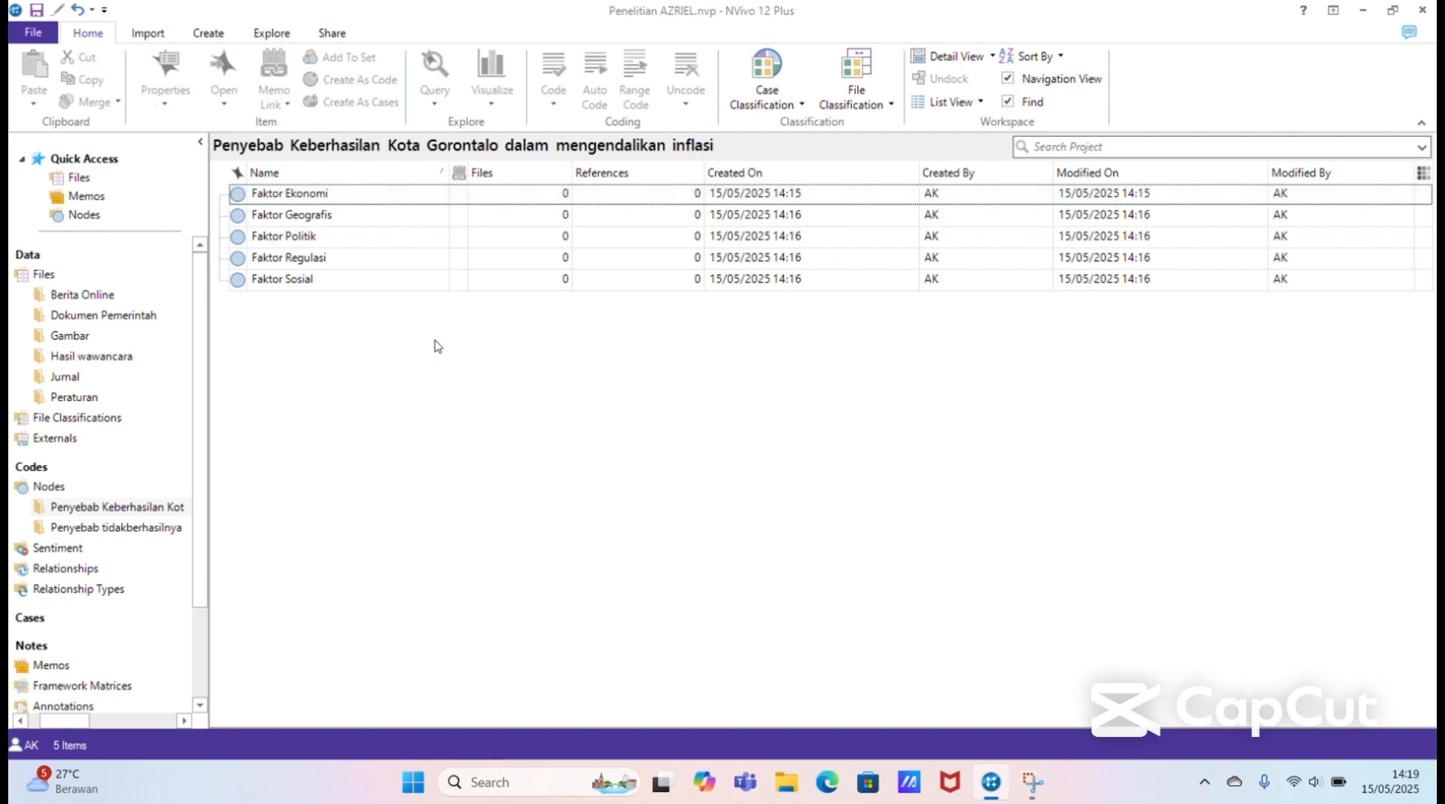
{"action": "left_click", "coordinate": [419, 198]}
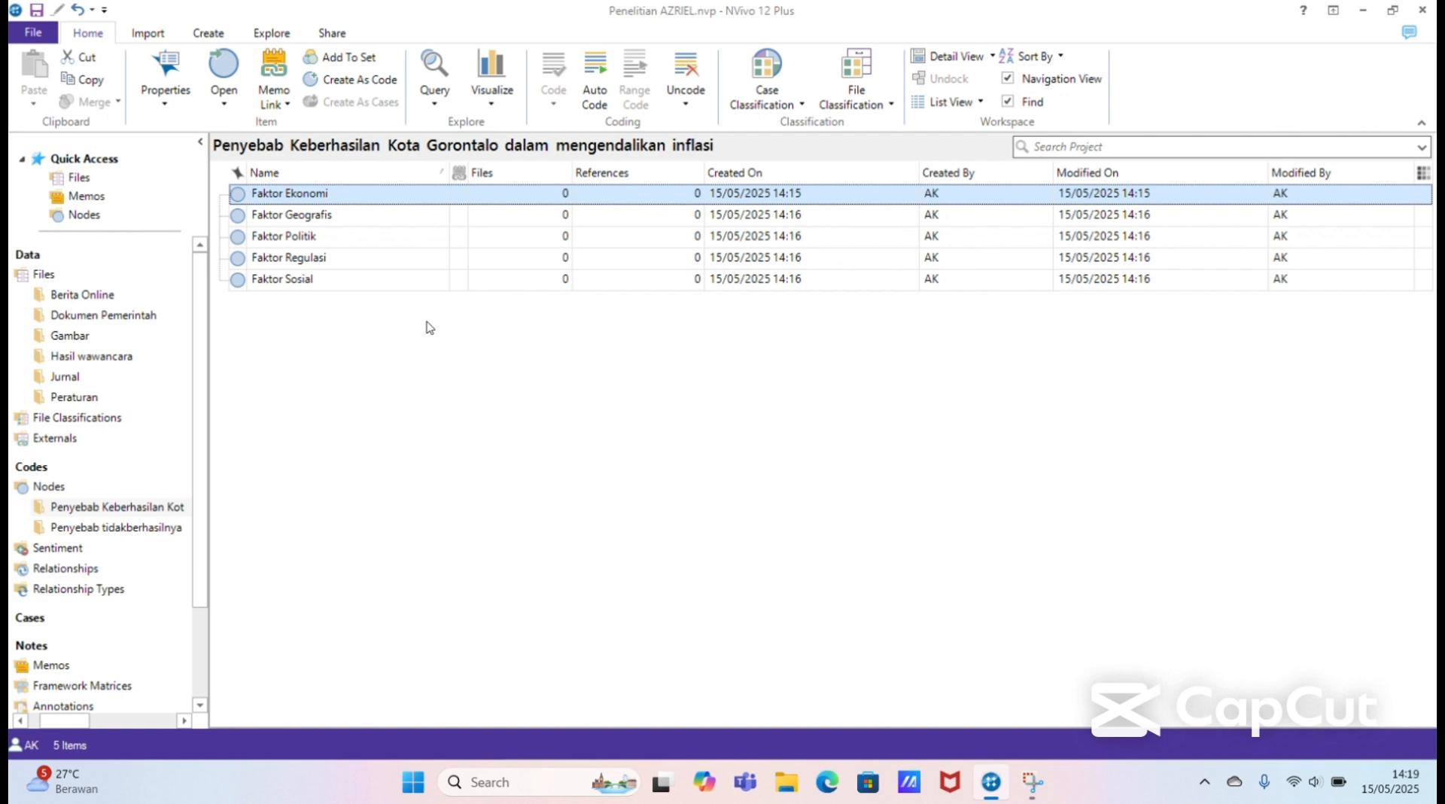
Step: Add a node named "APBD" to the Penyebab Keberhasilan Kota Gorontalo folder
{"action": "right_click", "coordinate": [427, 322]}
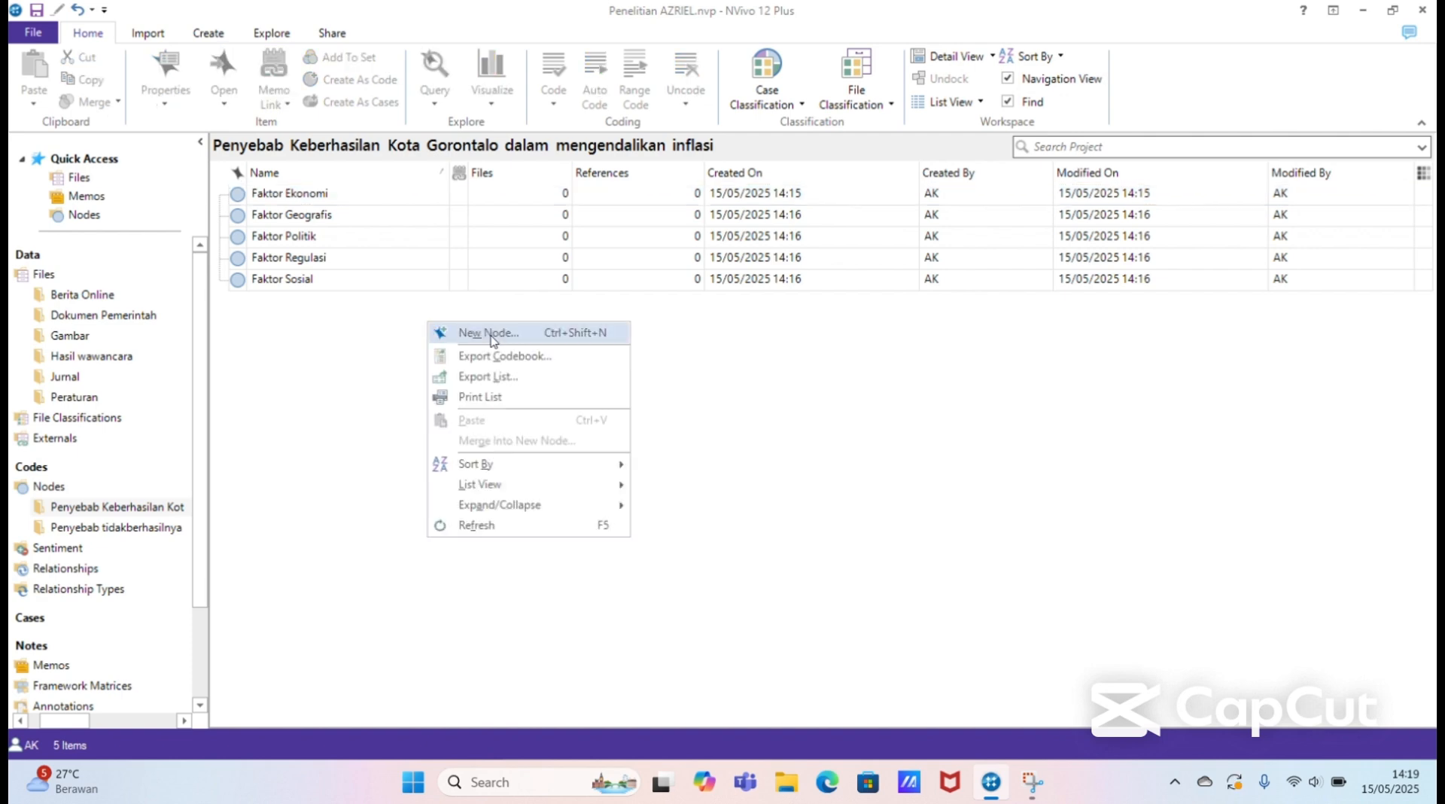
{"action": "left_click", "coordinate": [495, 340]}
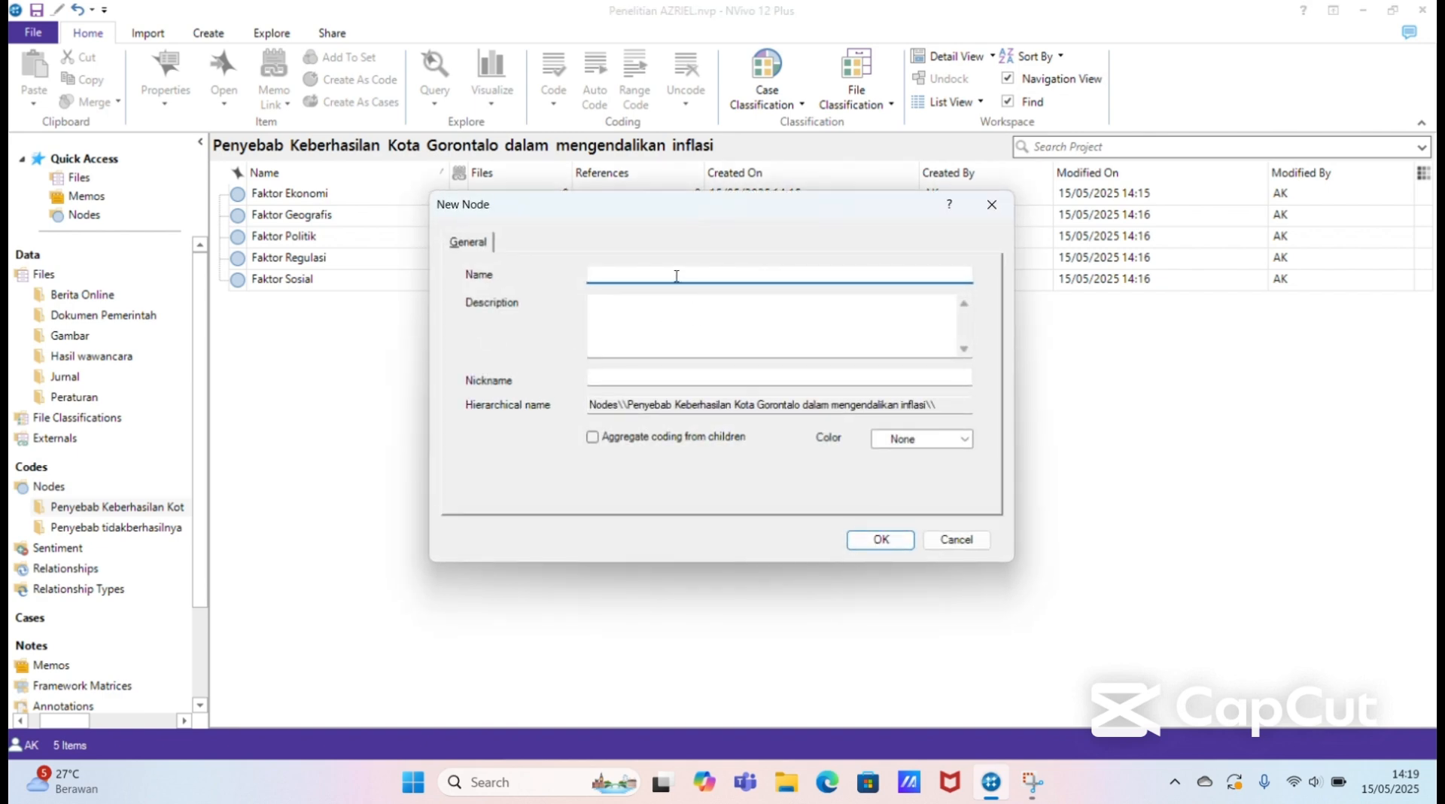
{"action": "type", "text": "APBD"}
{"action": "left_click", "coordinate": [879, 540]}
Step: Add a node named "Daerah IHK" to the Penyebab Keberhasilan Kota Gorontalo folder
{"action": "right_click", "coordinate": [690, 417]}
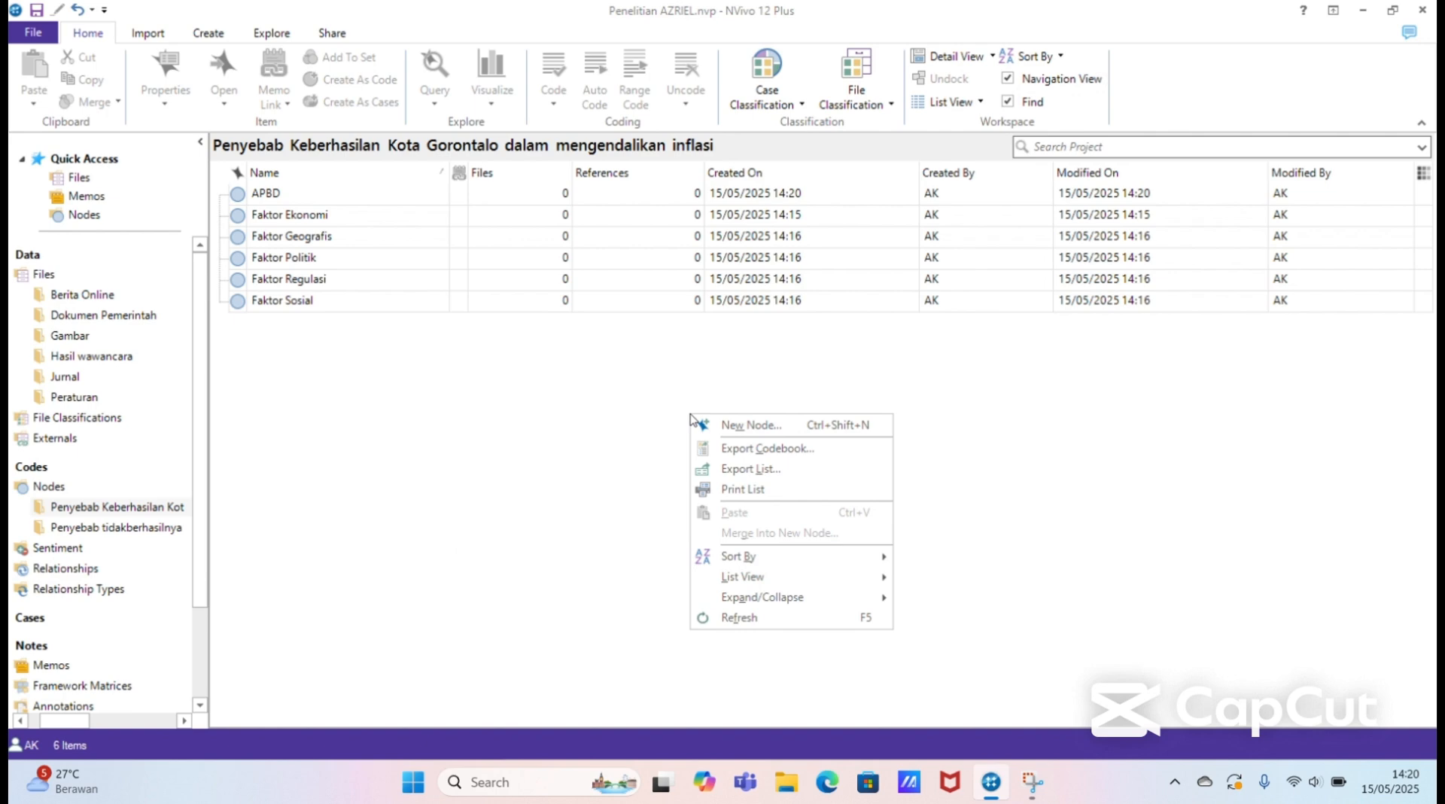
{"action": "left_click", "coordinate": [754, 426]}
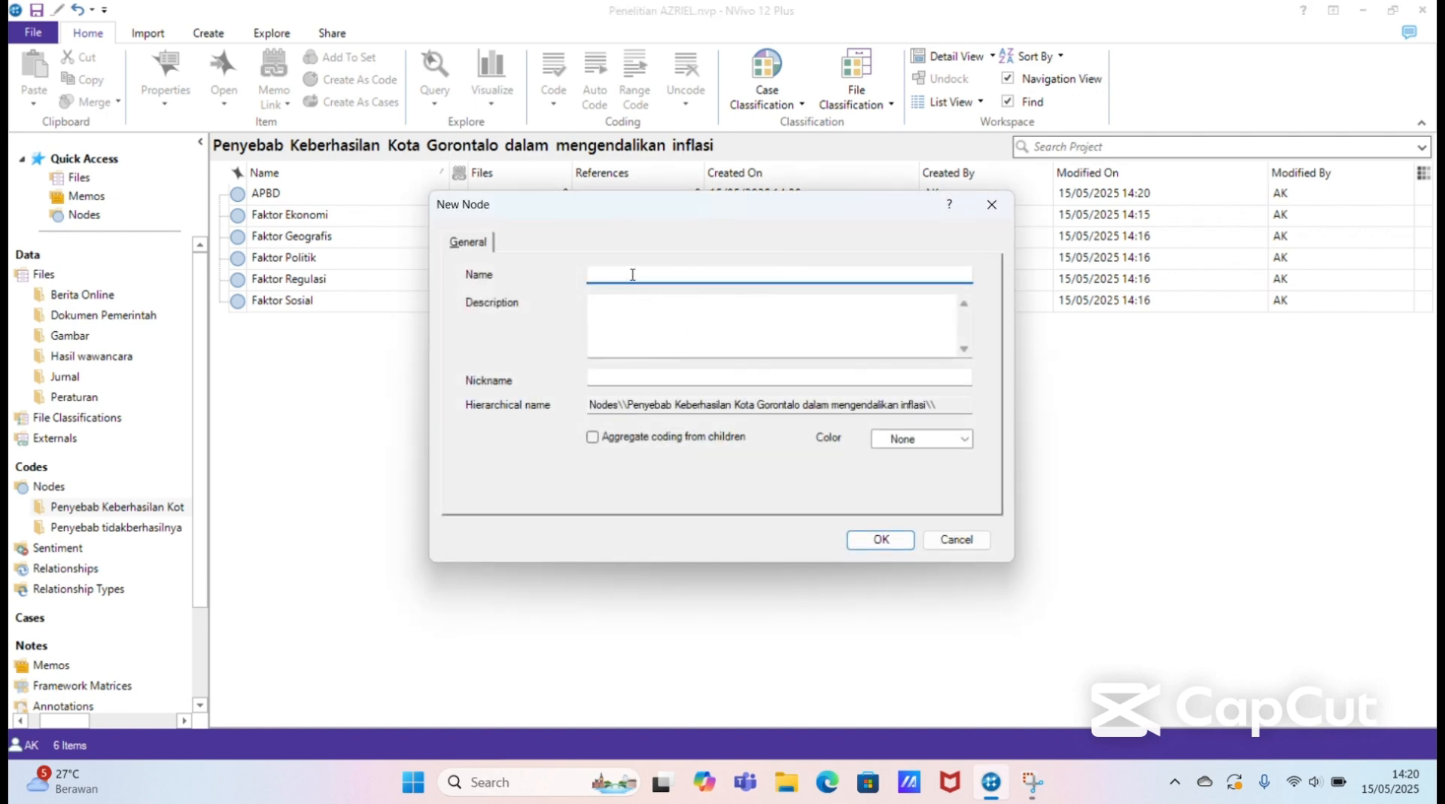
{"action": "type", "text": "Daerah IHK"}
{"action": "left_click", "coordinate": [879, 541]}
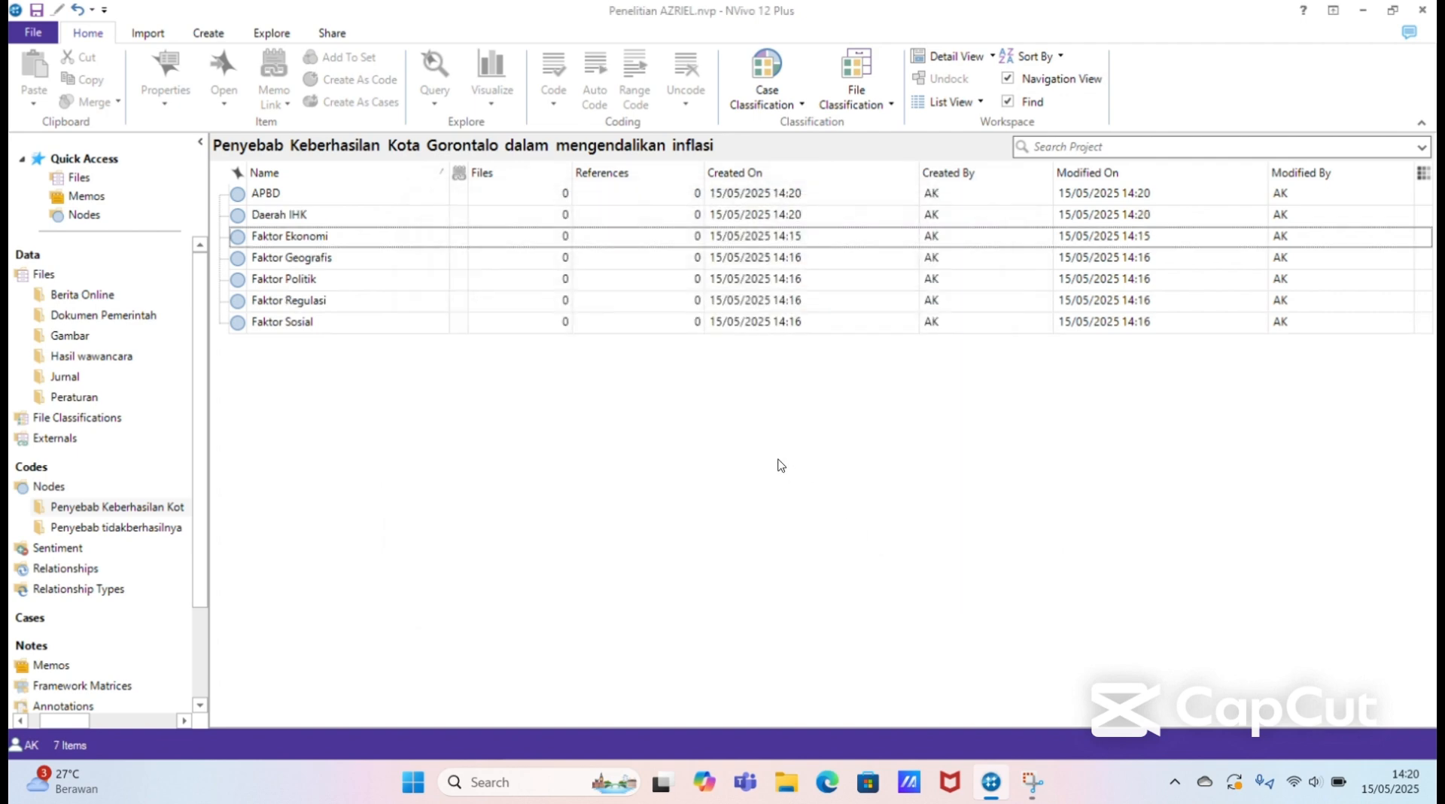
Step: Add a node named "Survey Kebutuhan Biaya Hidup" to the Penyebab Keberhasilan Kota Gorontalo folder
{"action": "right_click", "coordinate": [778, 460]}
{"action": "left_click", "coordinate": [823, 471]}
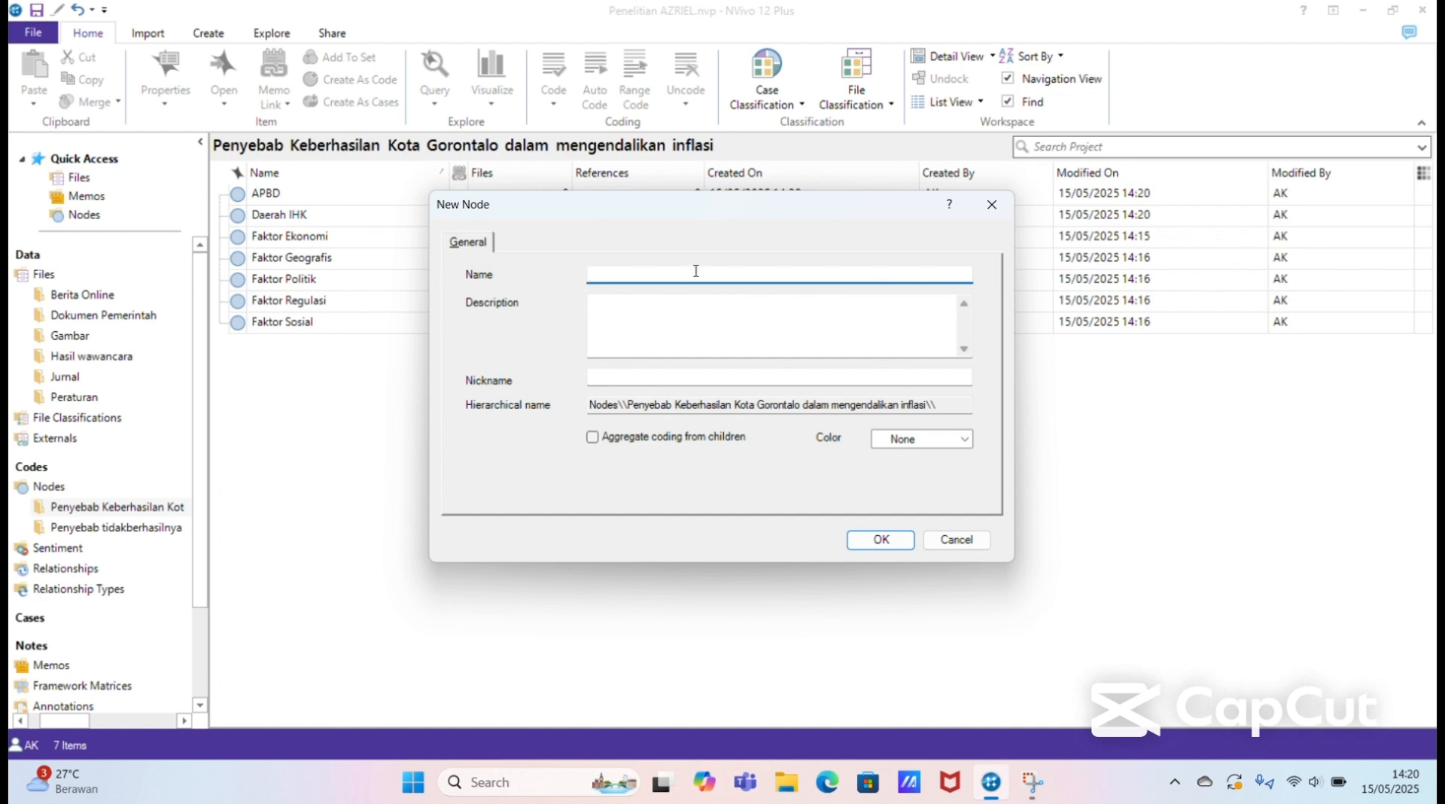
{"action": "type", "text": "Survey Kebutuhan"}
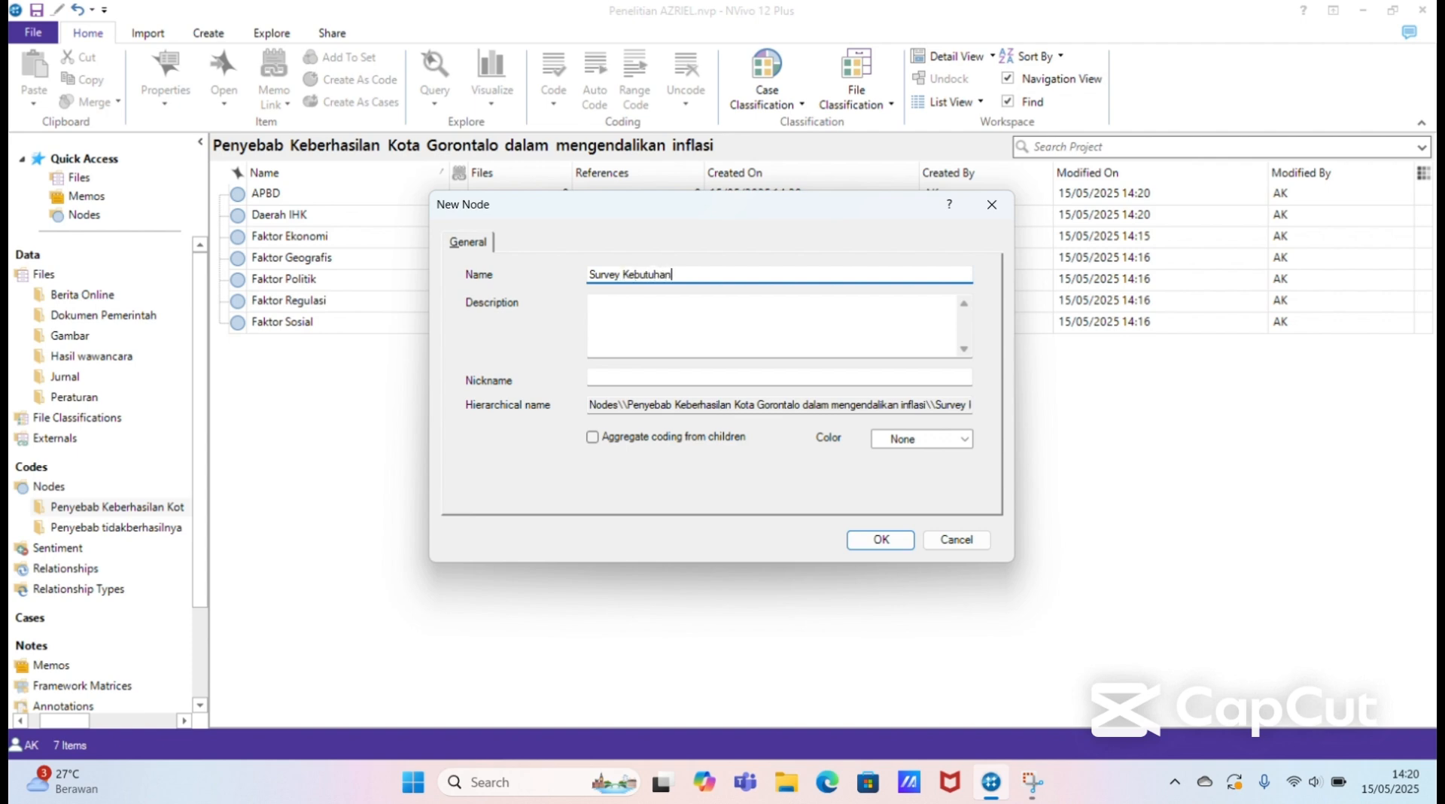
{"action": "type", "text": " Biaya Hidup"}
{"action": "left_click", "coordinate": [873, 542]}
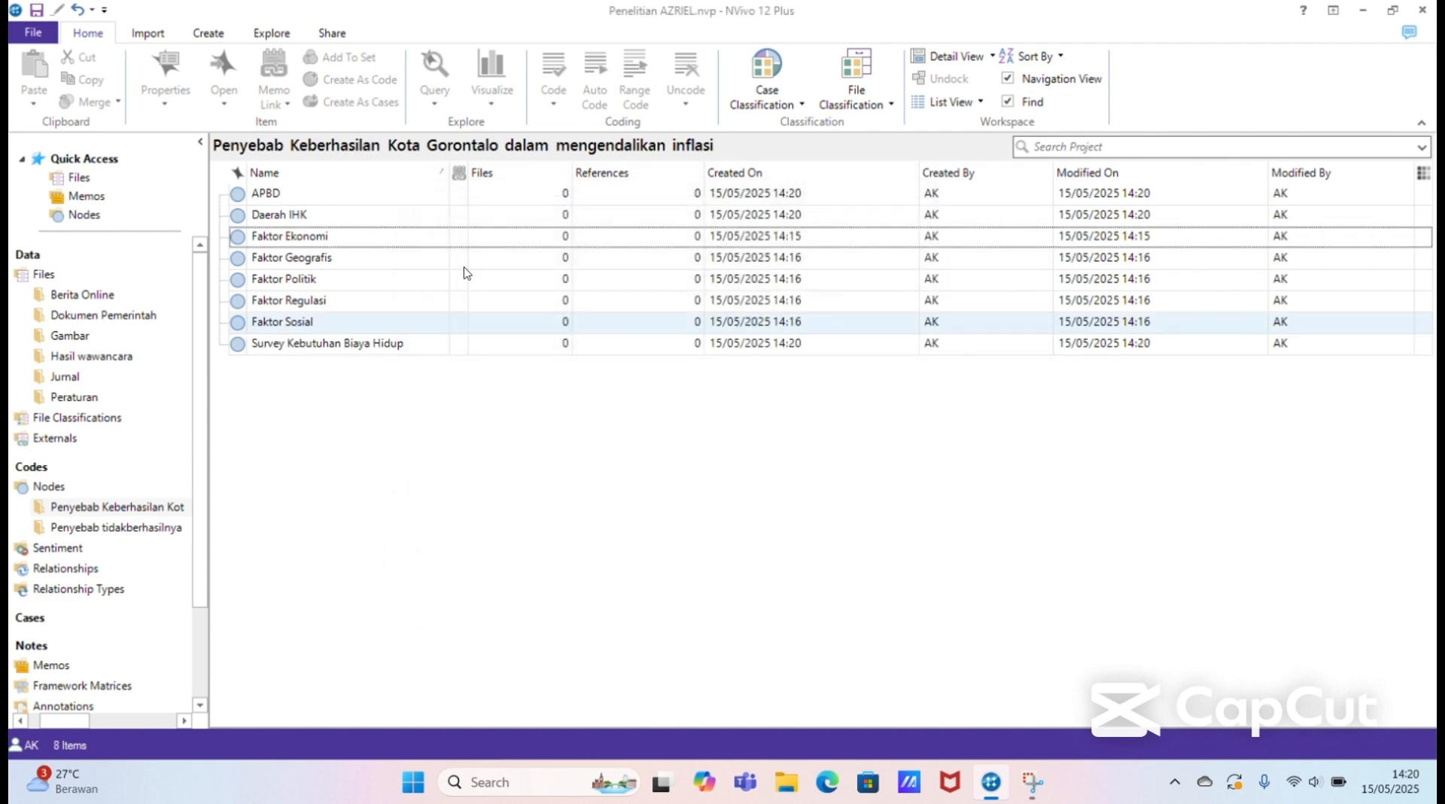
Step: Move the Daerah IHK and APBD nodes into Faktor Ekonomi as child nodes
{"action": "left_click", "coordinate": [384, 220]}
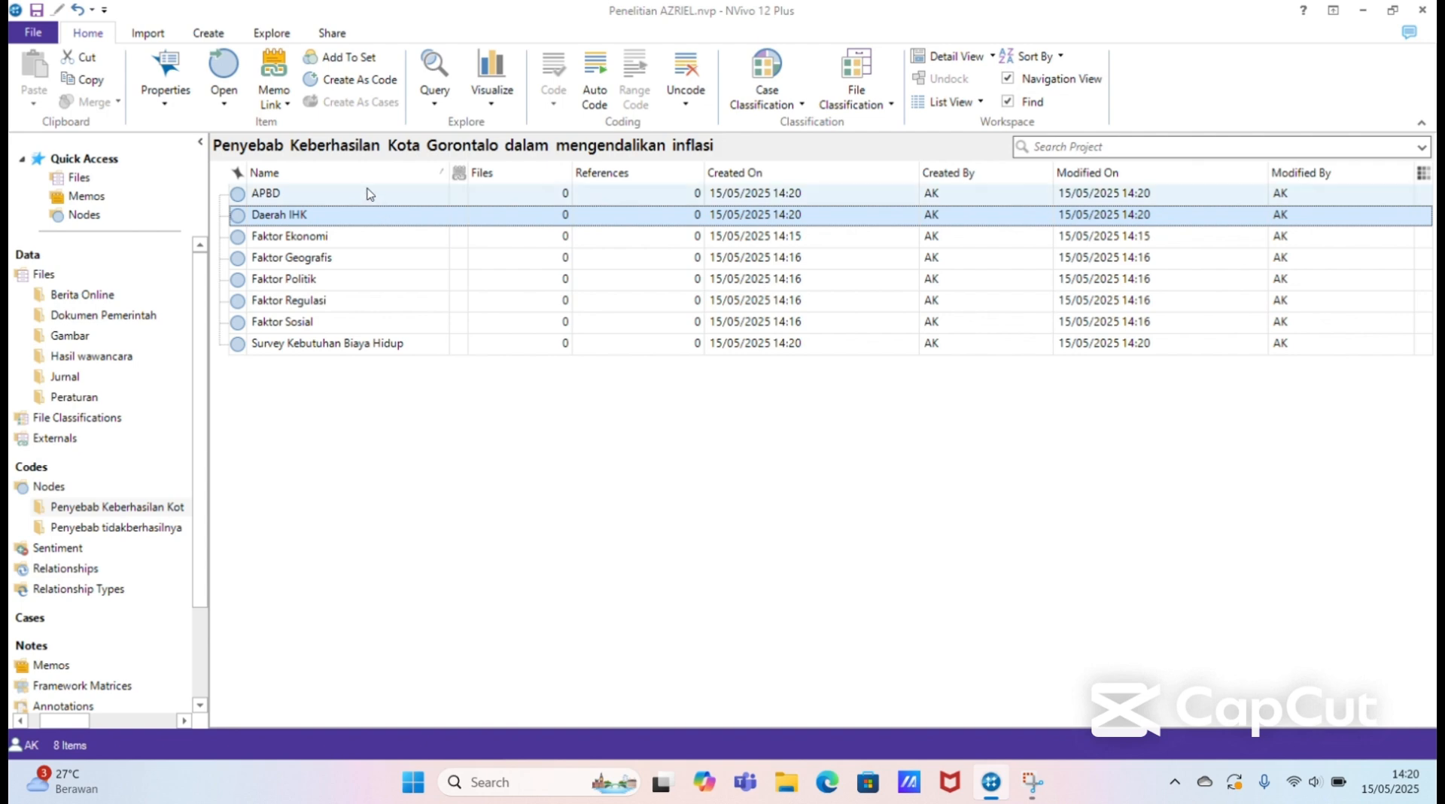
{"action": "left_click", "coordinate": [366, 195]}
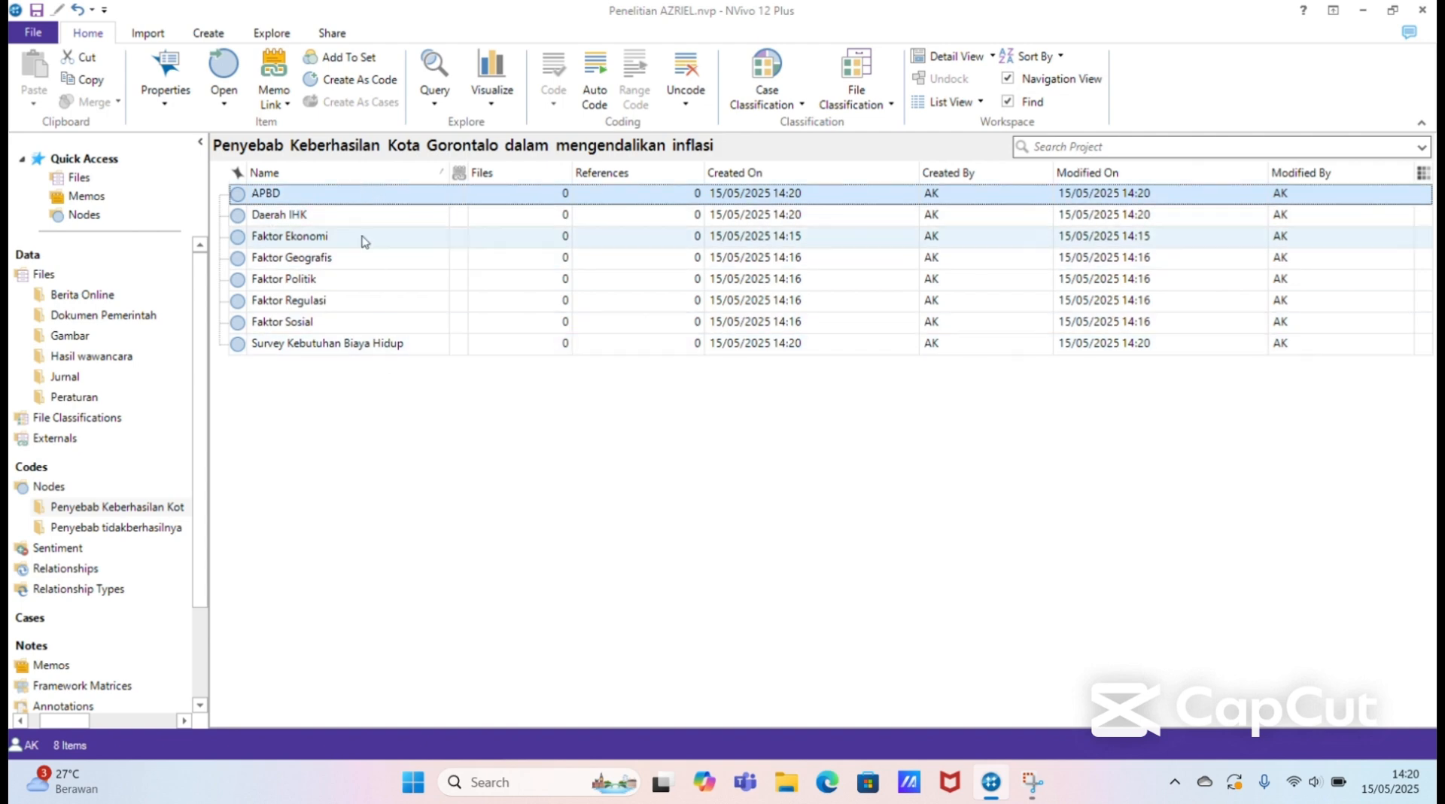
{"action": "left_click", "coordinate": [358, 217]}
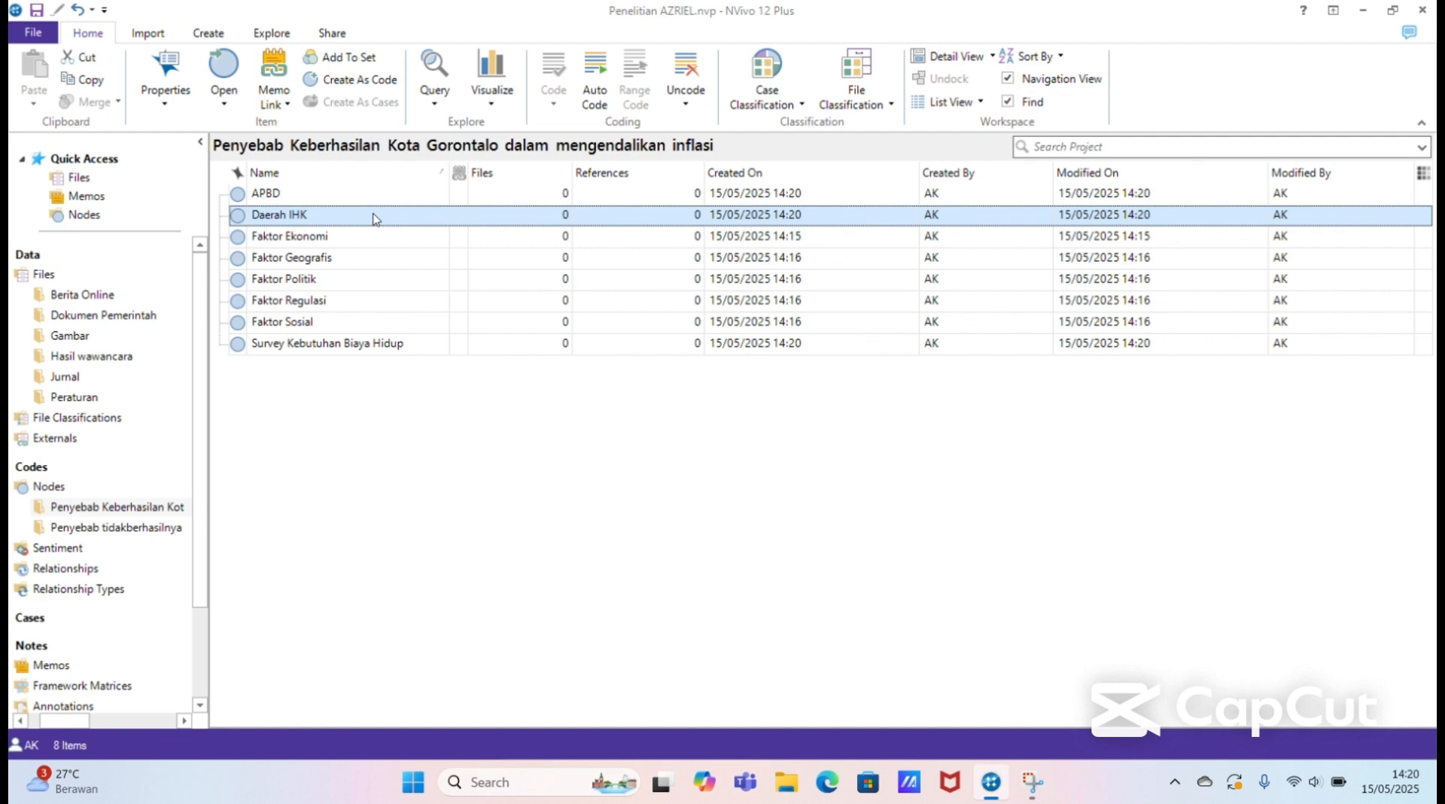
{"action": "left_click_drag", "start_coordinate": [374, 218], "coordinate": [377, 243]}
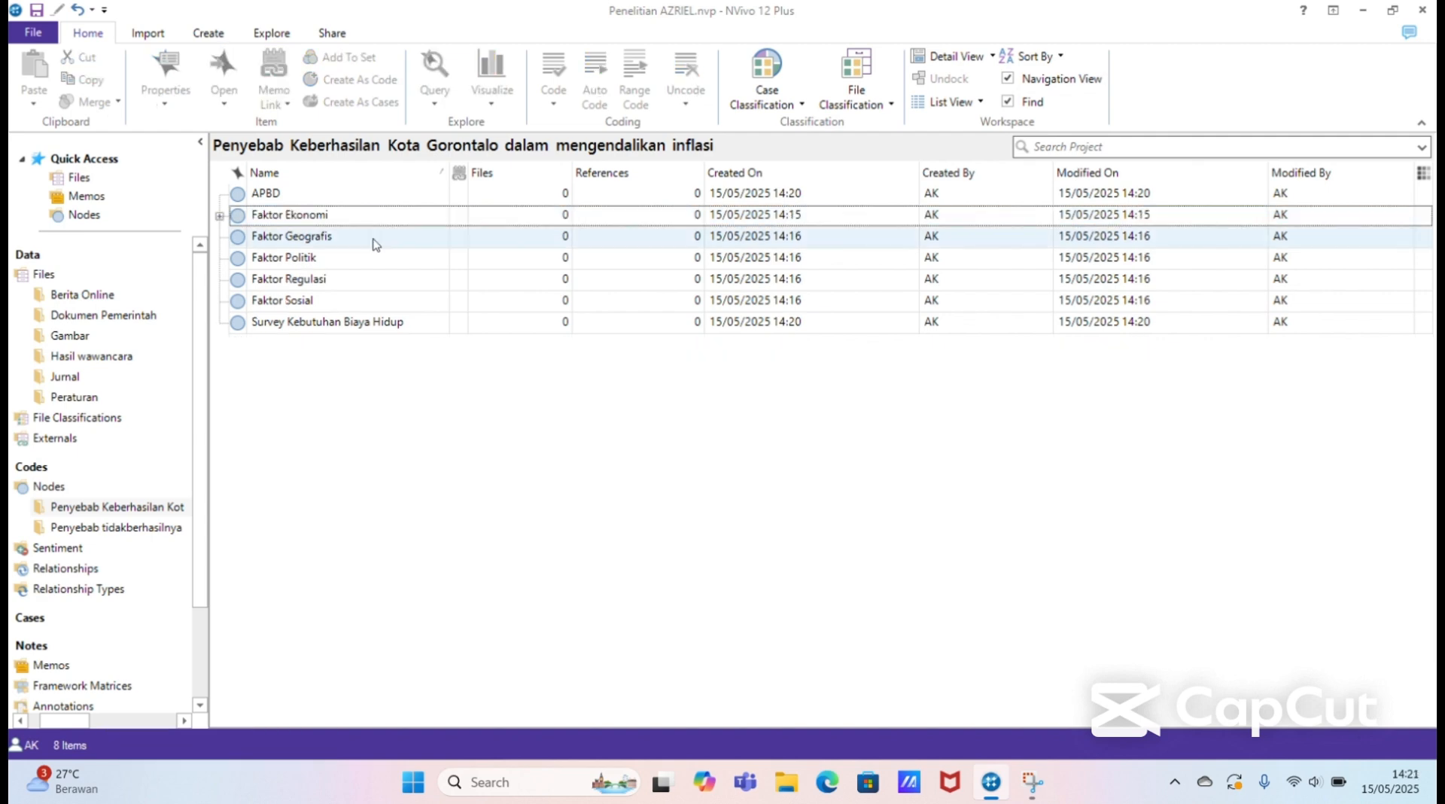
{"action": "left_click", "coordinate": [368, 198]}
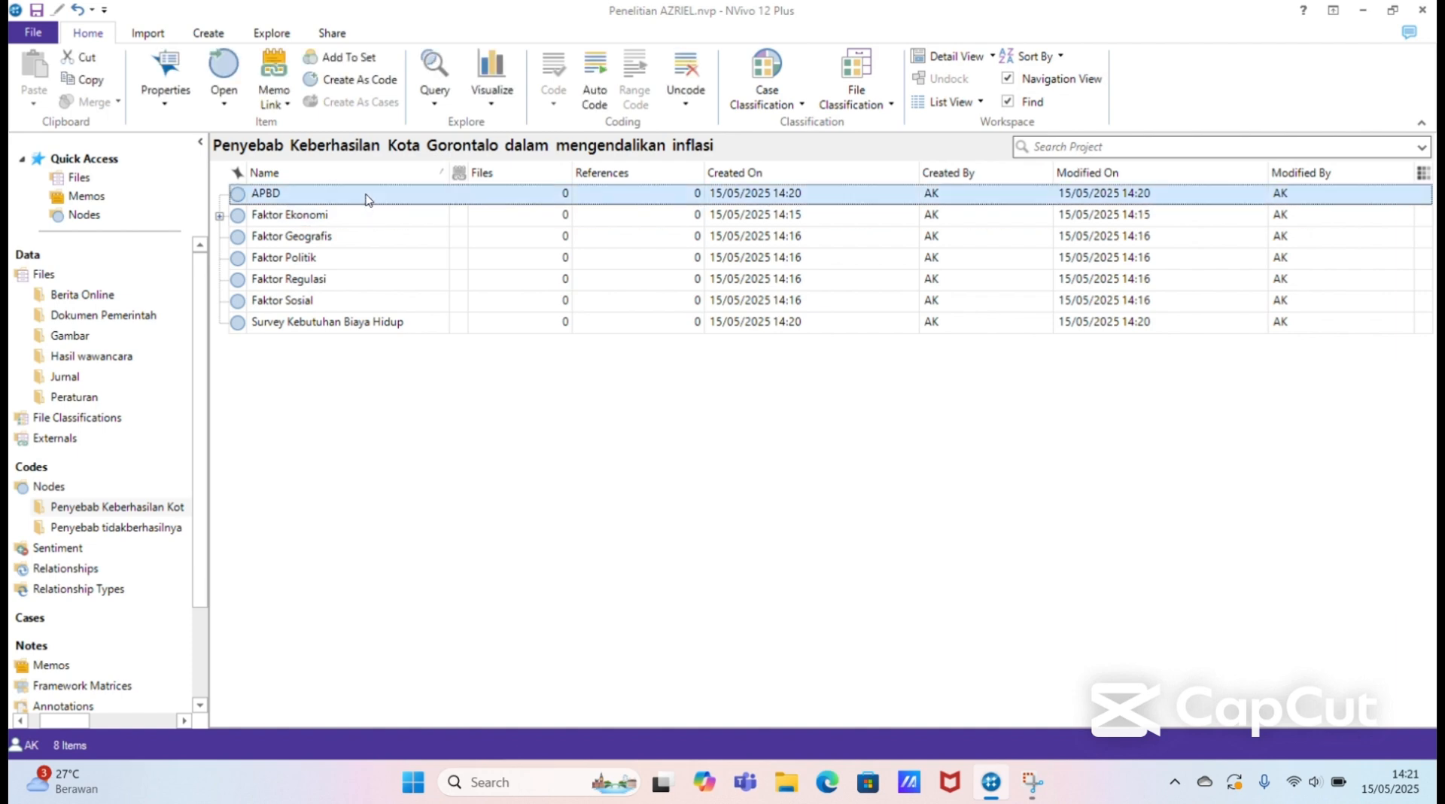
{"action": "left_click_drag", "start_coordinate": [368, 198], "coordinate": [369, 222]}
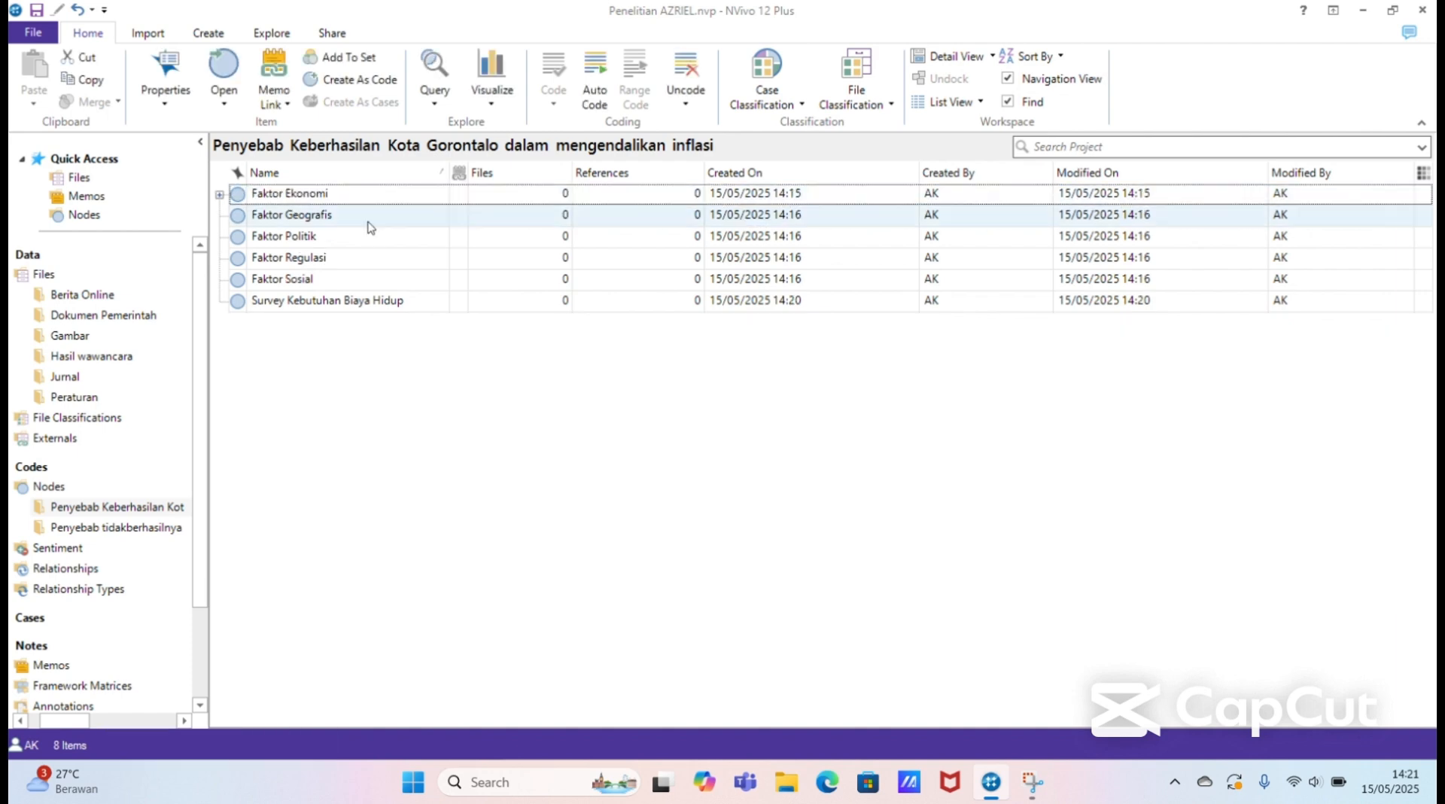
Step: Move the Survey Kebutuhan Biaya Hidup node into Faktor Ekonomi and expand Faktor Ekonomi to show its child nodes
{"action": "left_click", "coordinate": [367, 308]}
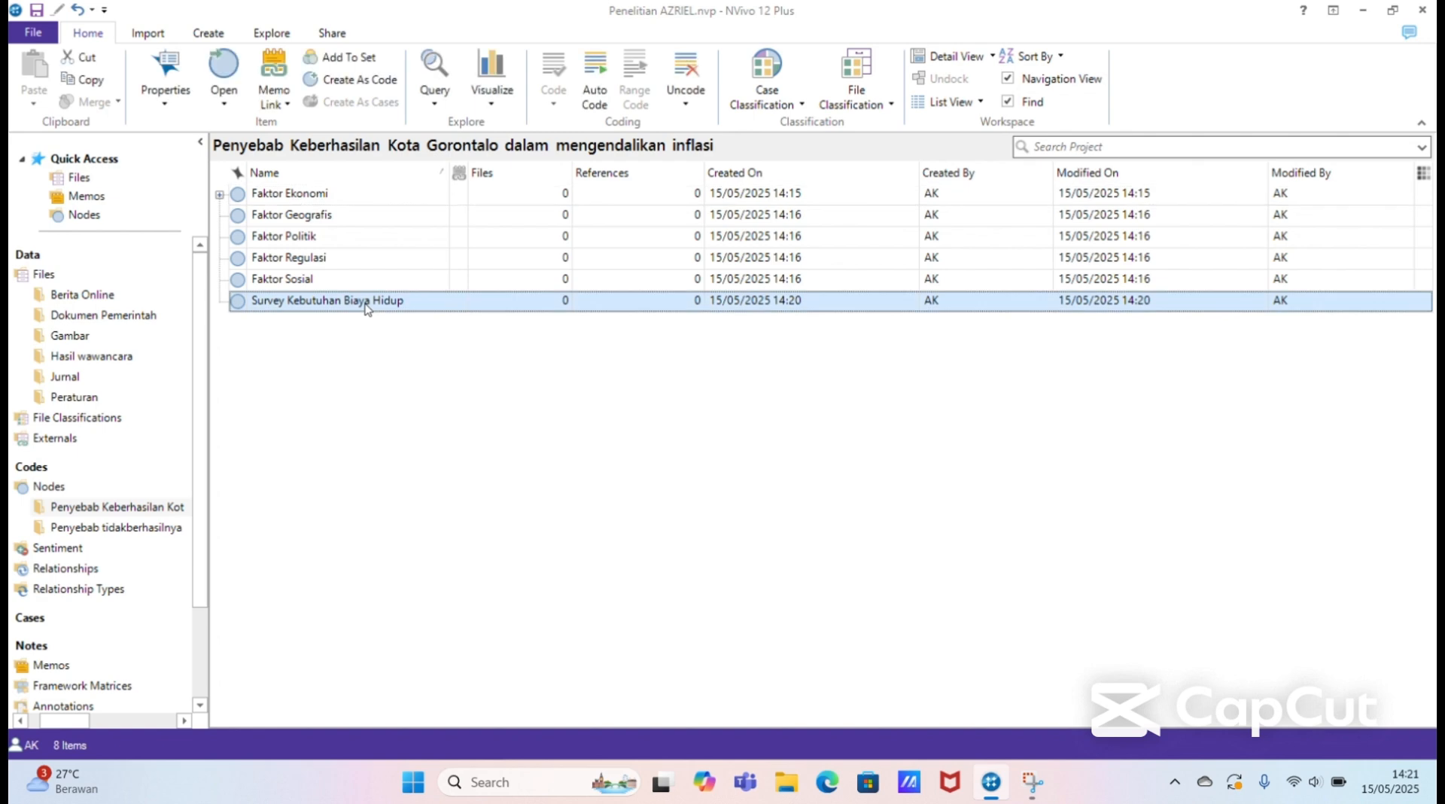
{"action": "left_click_drag", "start_coordinate": [367, 309], "coordinate": [350, 193]}
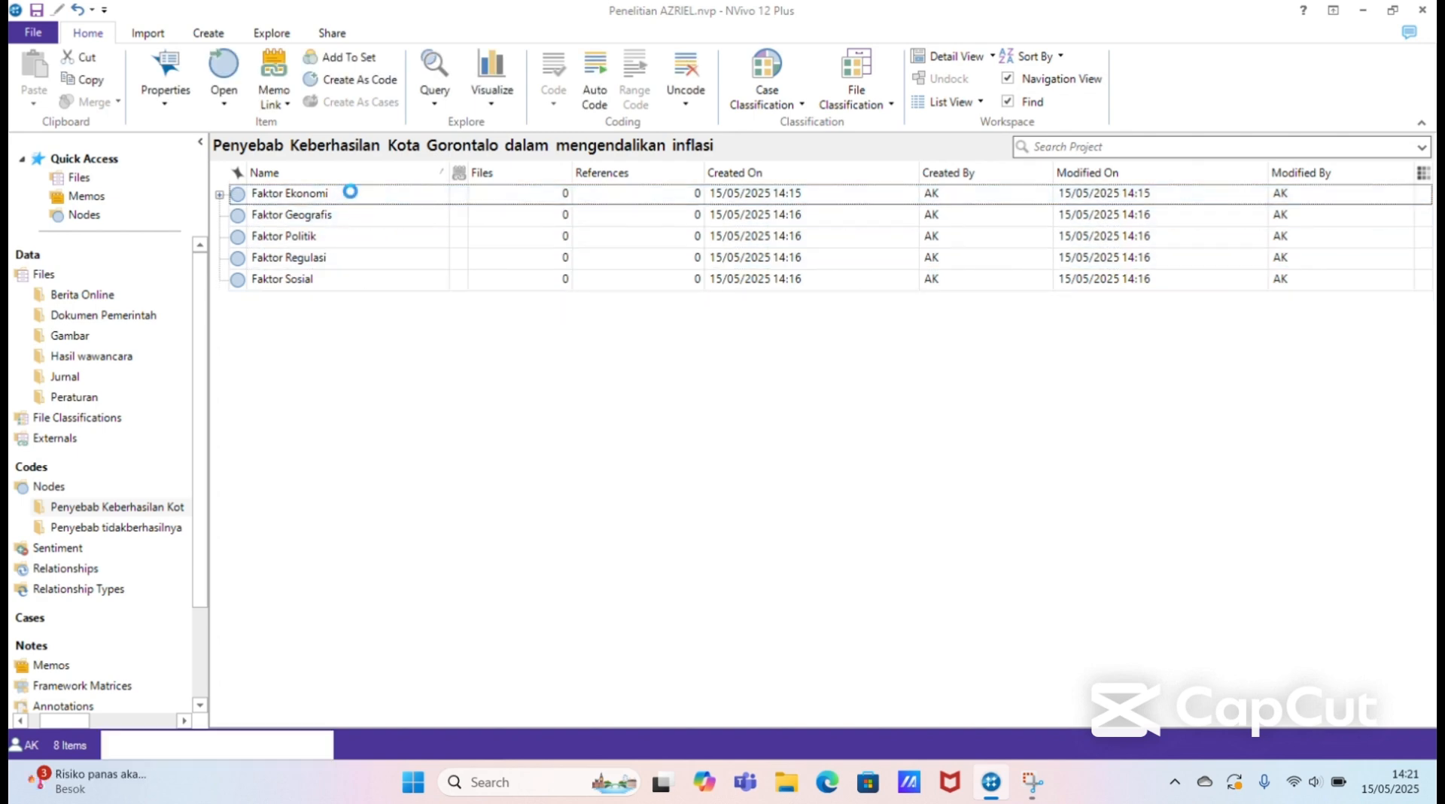
{"action": "left_click", "coordinate": [219, 194]}
{"action": "left_click", "coordinate": [229, 194]}
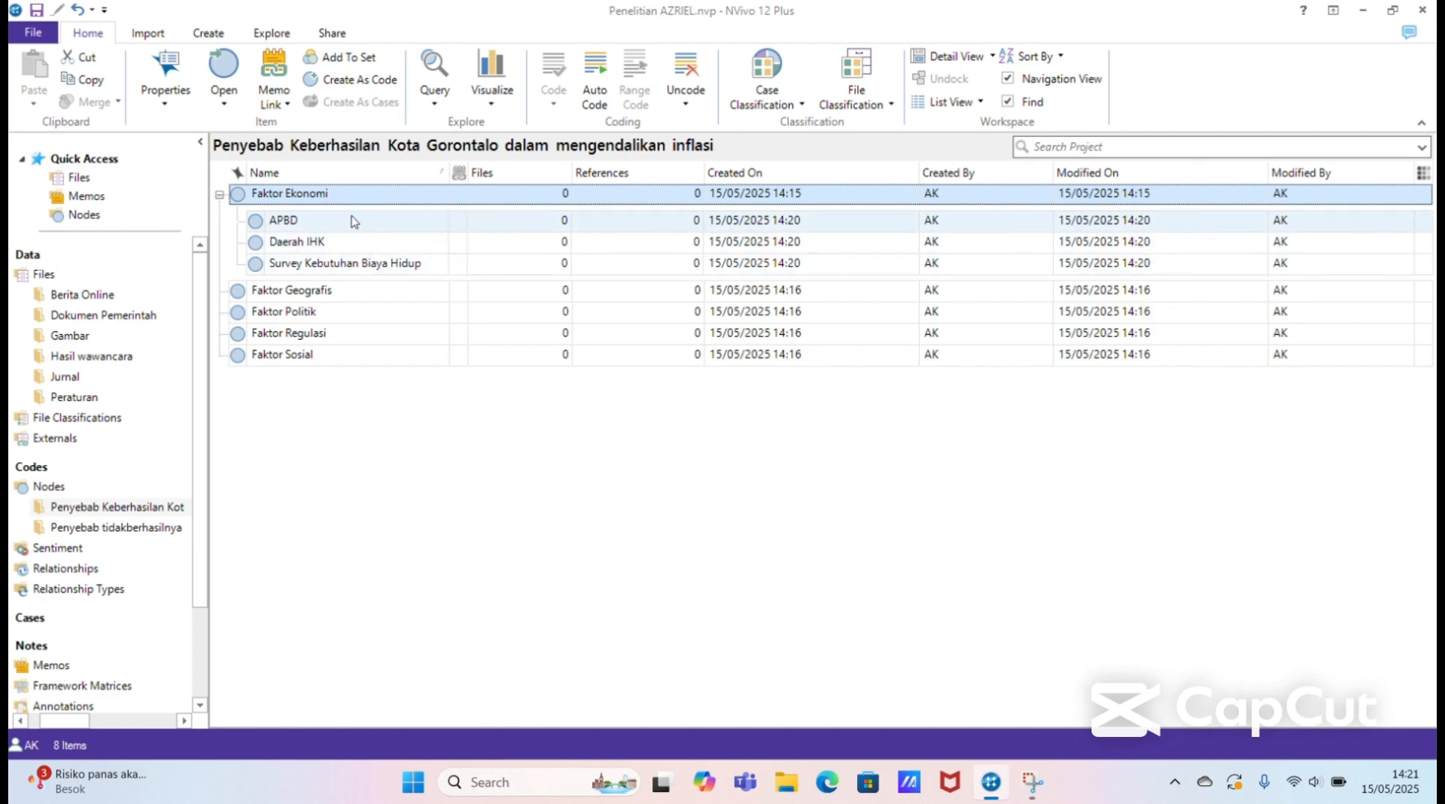
{"action": "left_click", "coordinate": [337, 392]}
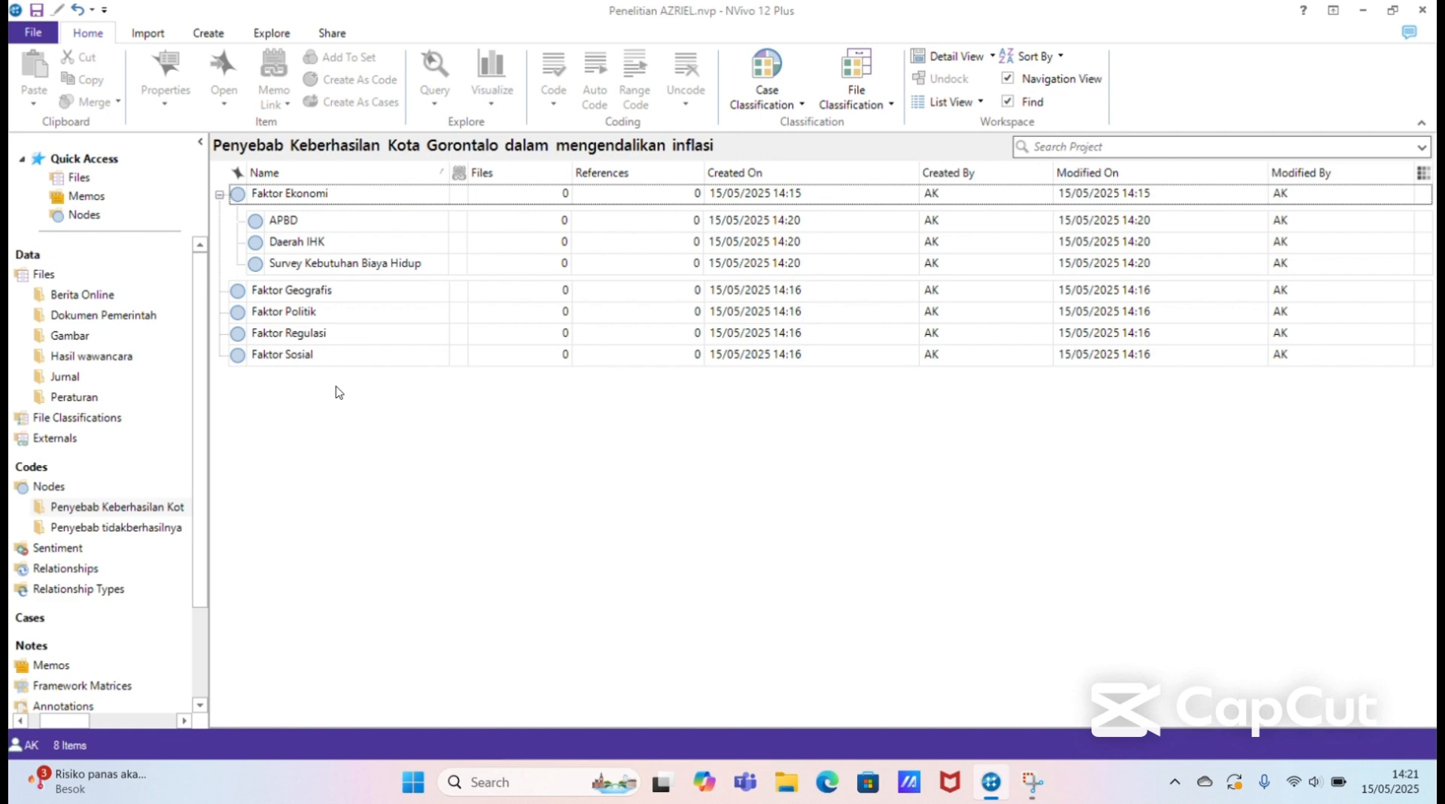
Step: Add a node named "Jumlah Penduduk" at the top level of the Penyebab Keberhasilan Kota Gorontalo folder
{"action": "left_click", "coordinate": [364, 293]}
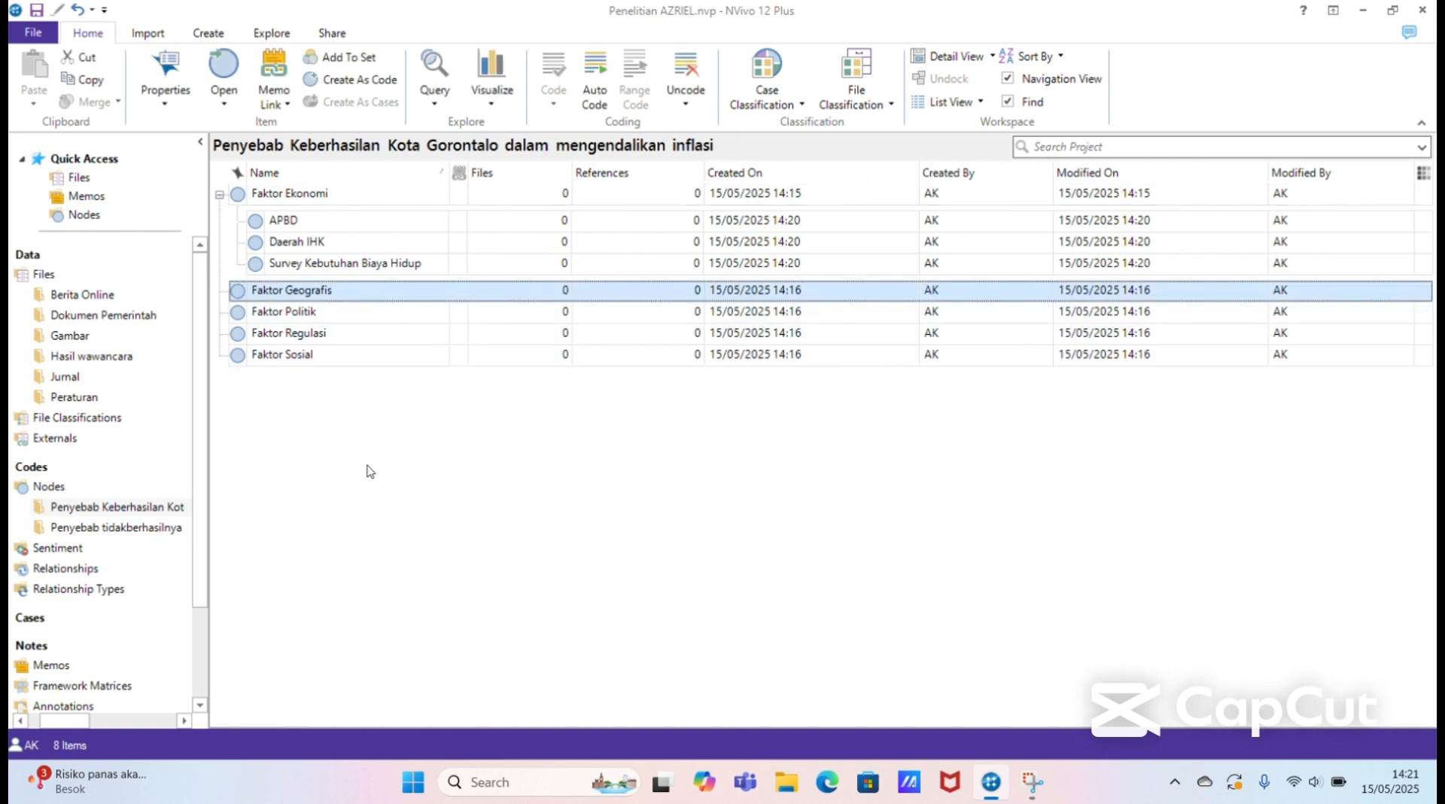
{"action": "right_click", "coordinate": [386, 421]}
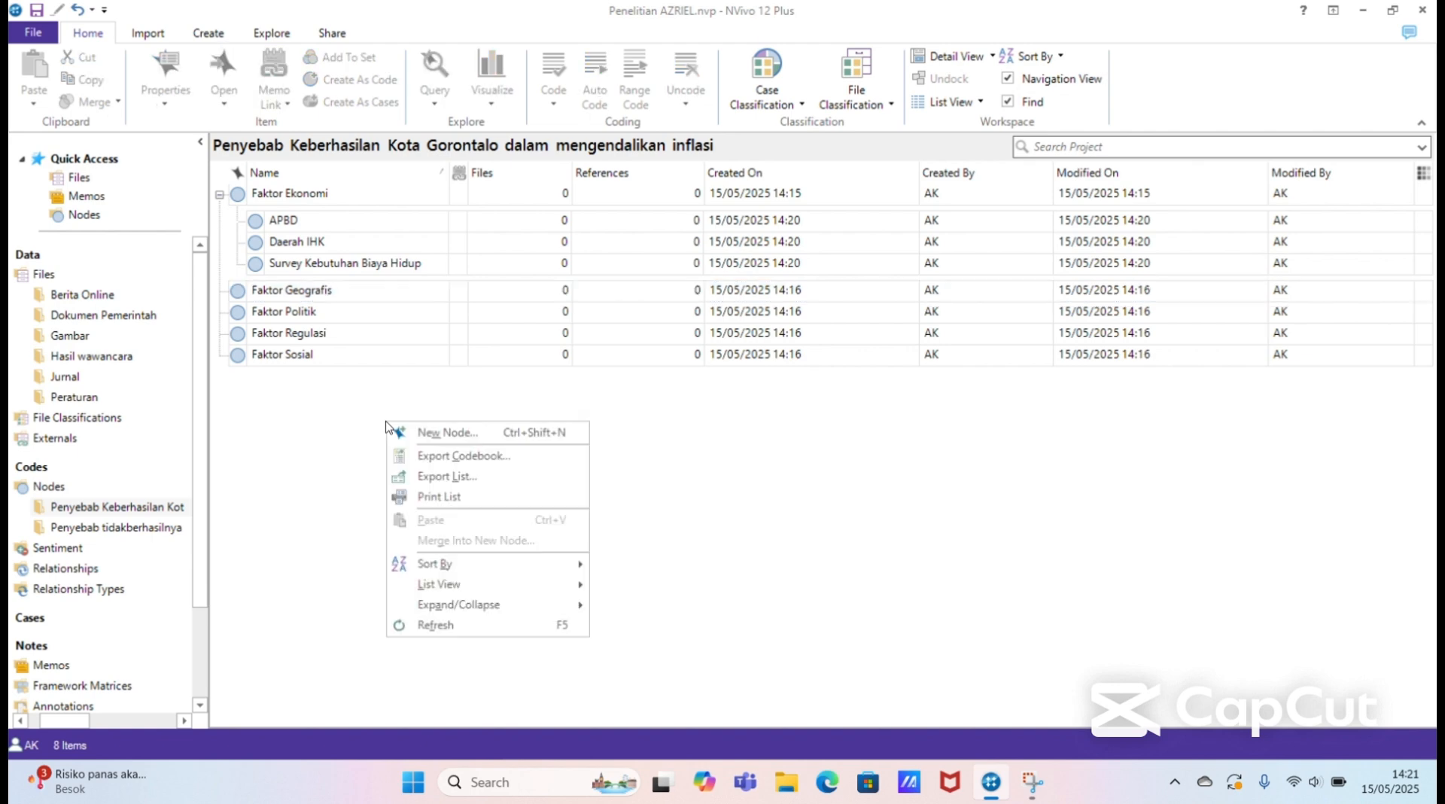
{"action": "left_click", "coordinate": [444, 433]}
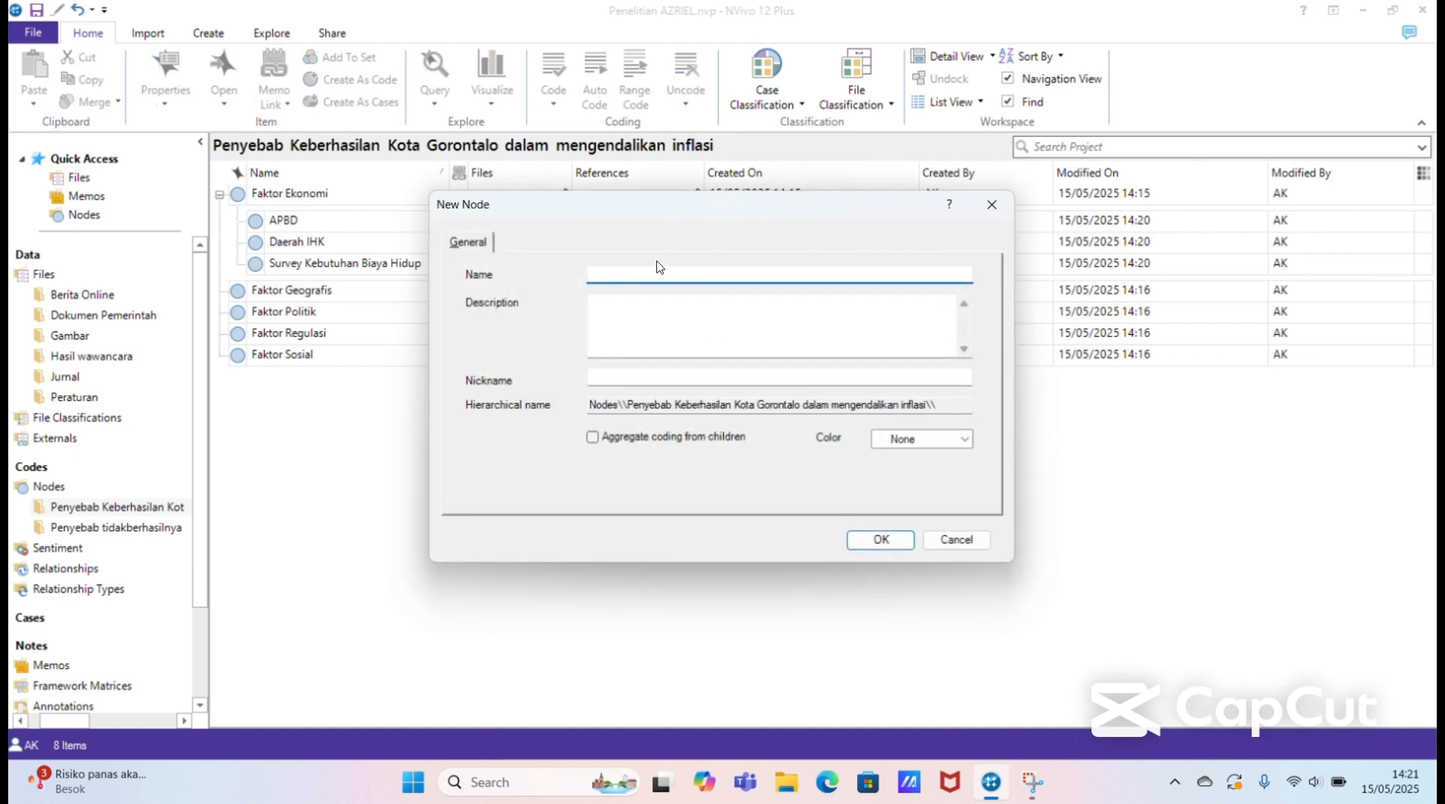
{"action": "type", "text": "Jumlah Penduduk"}
{"action": "left_click", "coordinate": [894, 541]}
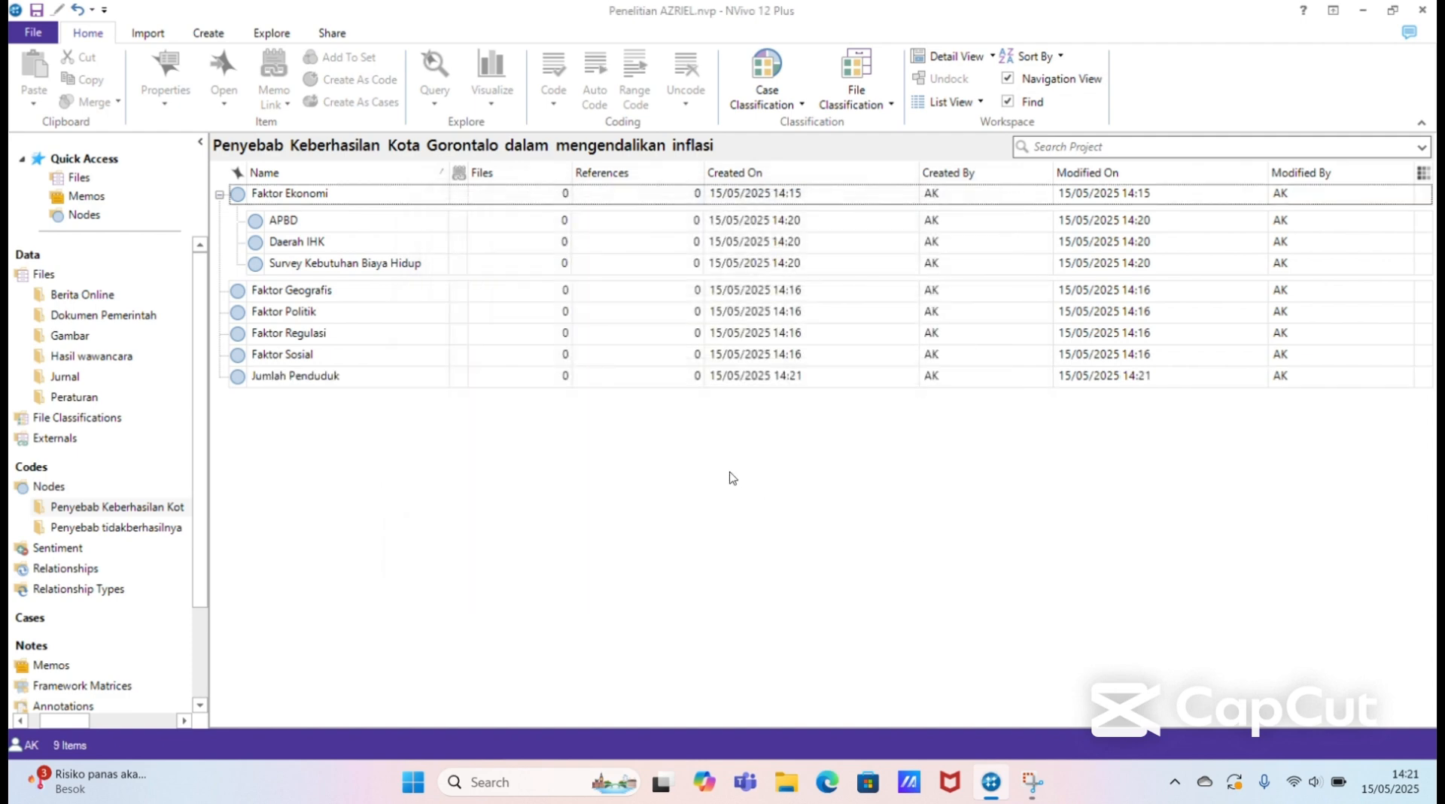
Step: Add a node named "Wilayah Strategis" at the top level of the Penyebab Keberhasilan Kota Gorontalo folder
{"action": "right_click", "coordinate": [729, 477]}
{"action": "left_click", "coordinate": [756, 482]}
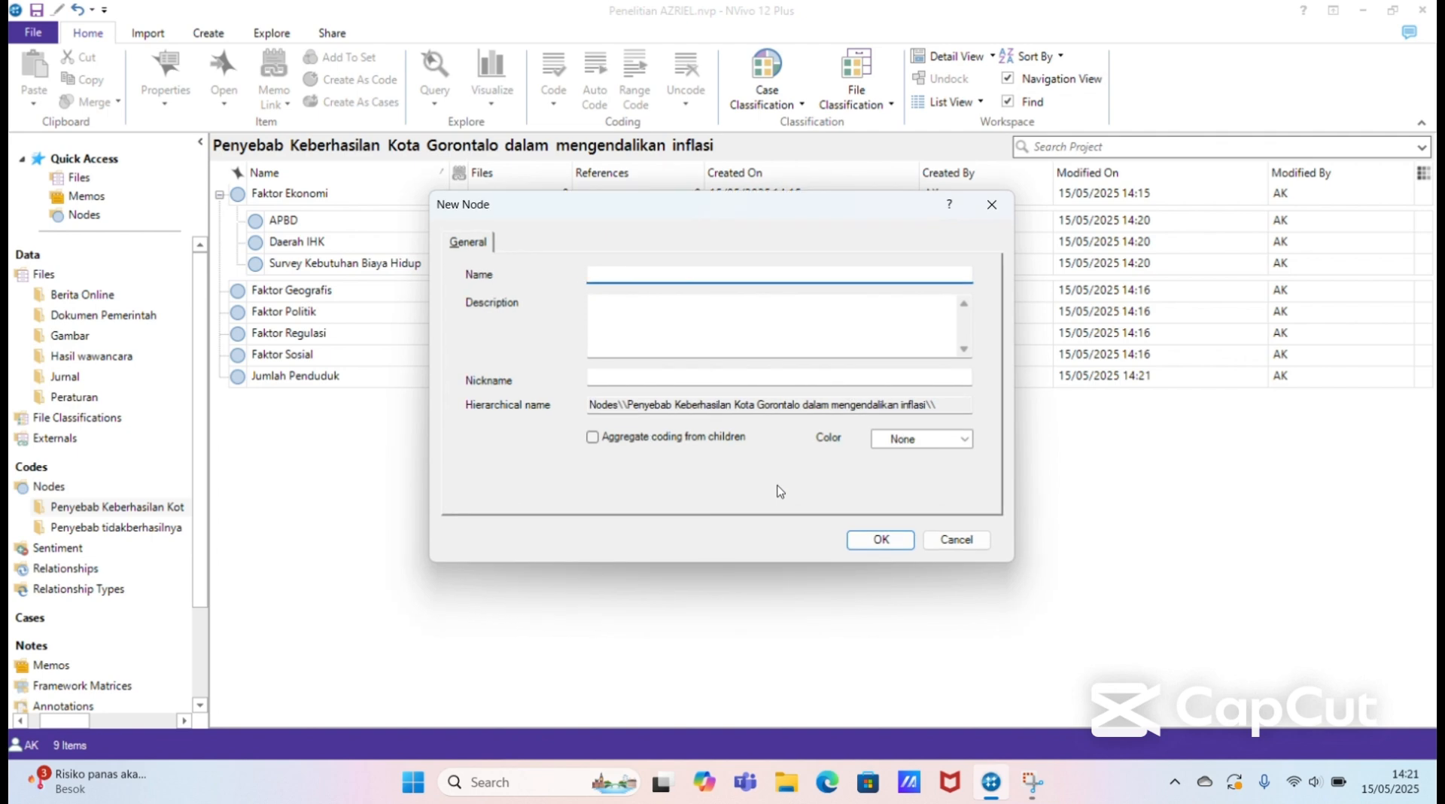
{"action": "type", "text": "Wilayah Starategis"}
{"action": "left_click", "coordinate": [642, 275]}
{"action": "key", "text": "BackSpace"}
{"action": "left_click", "coordinate": [874, 540]}
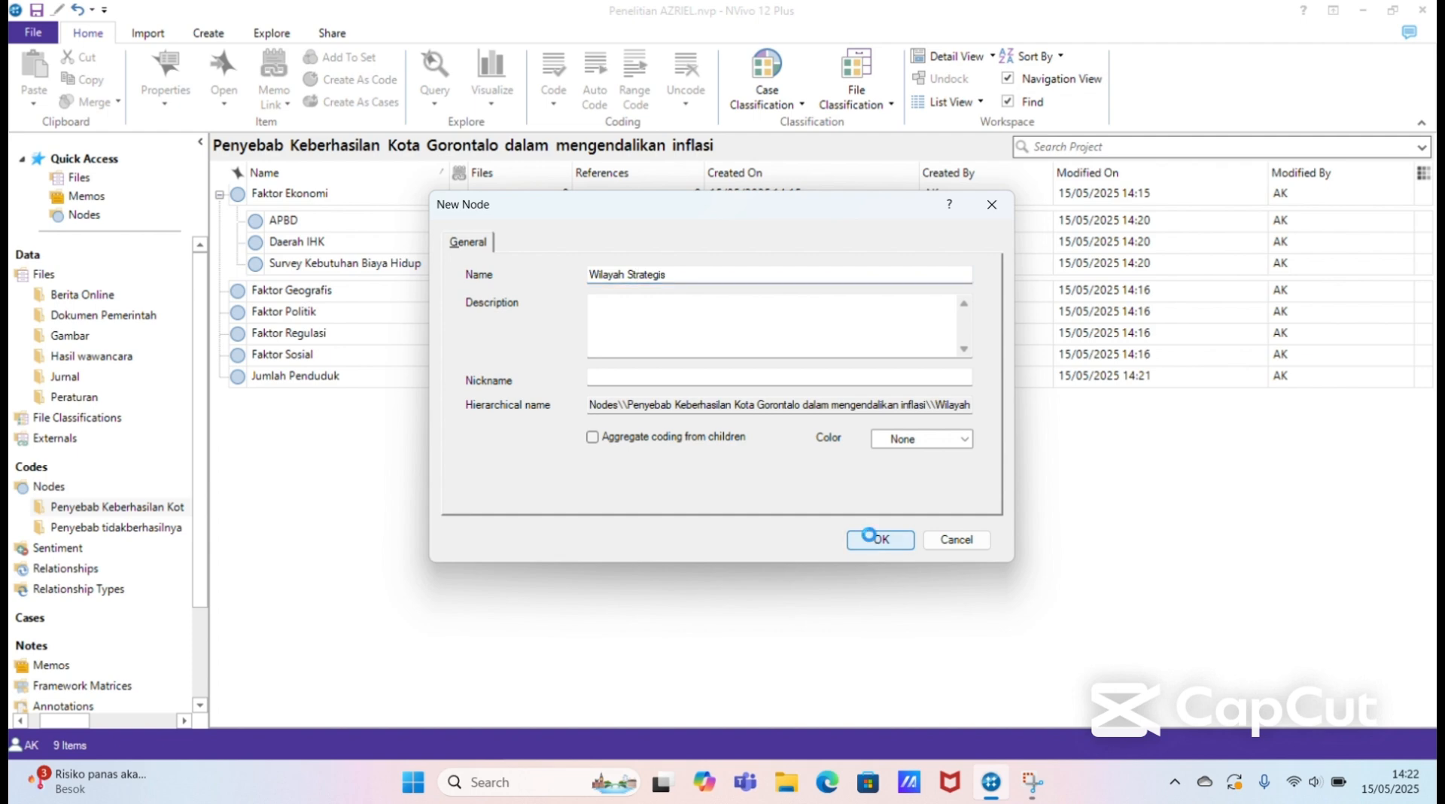
Step: Move the Jumlah Penduduk and Wilayah Strategis nodes into Faktor Geografis as child nodes and expand Faktor Geografis
{"action": "left_click", "coordinate": [370, 379]}
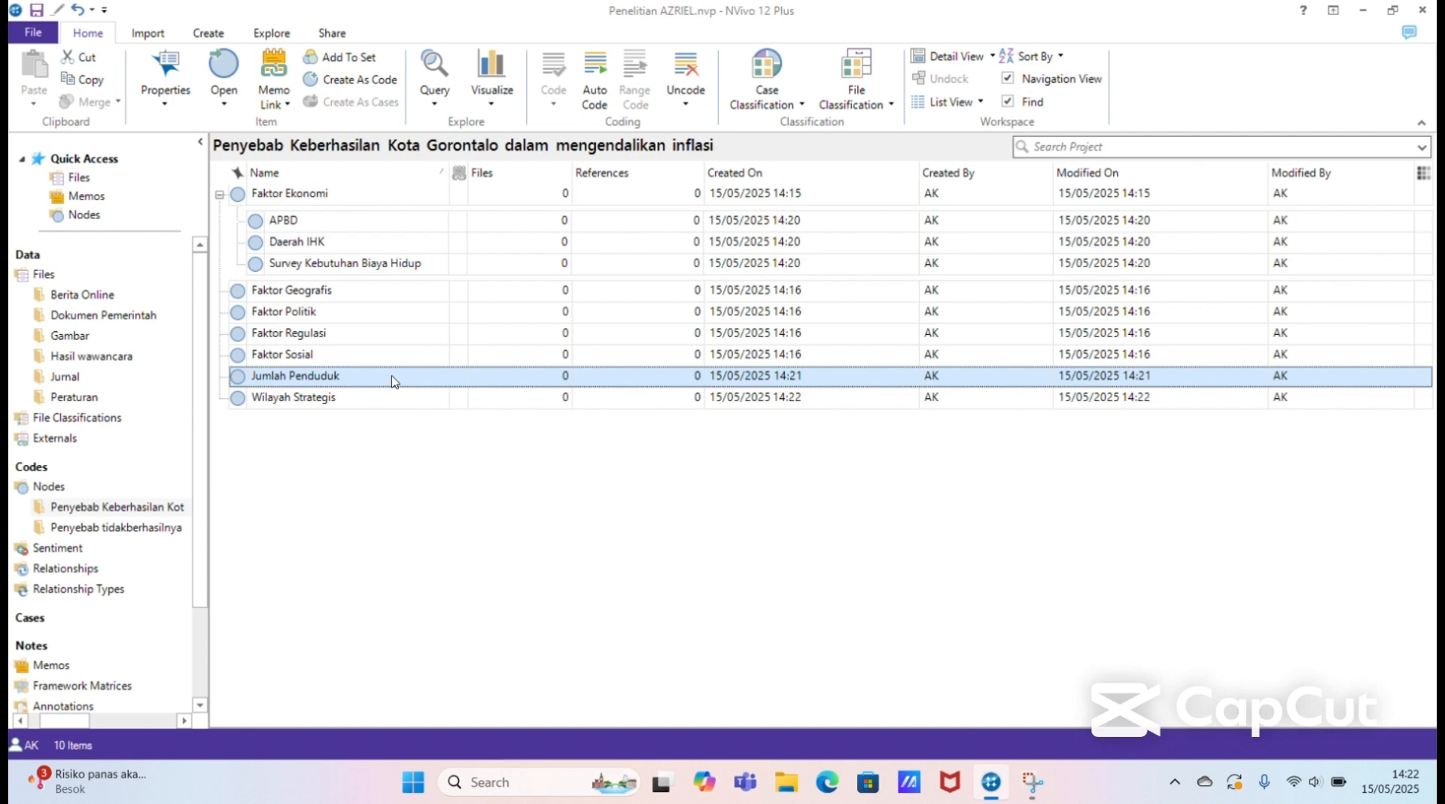
{"action": "left_click_drag", "start_coordinate": [391, 380], "coordinate": [386, 298]}
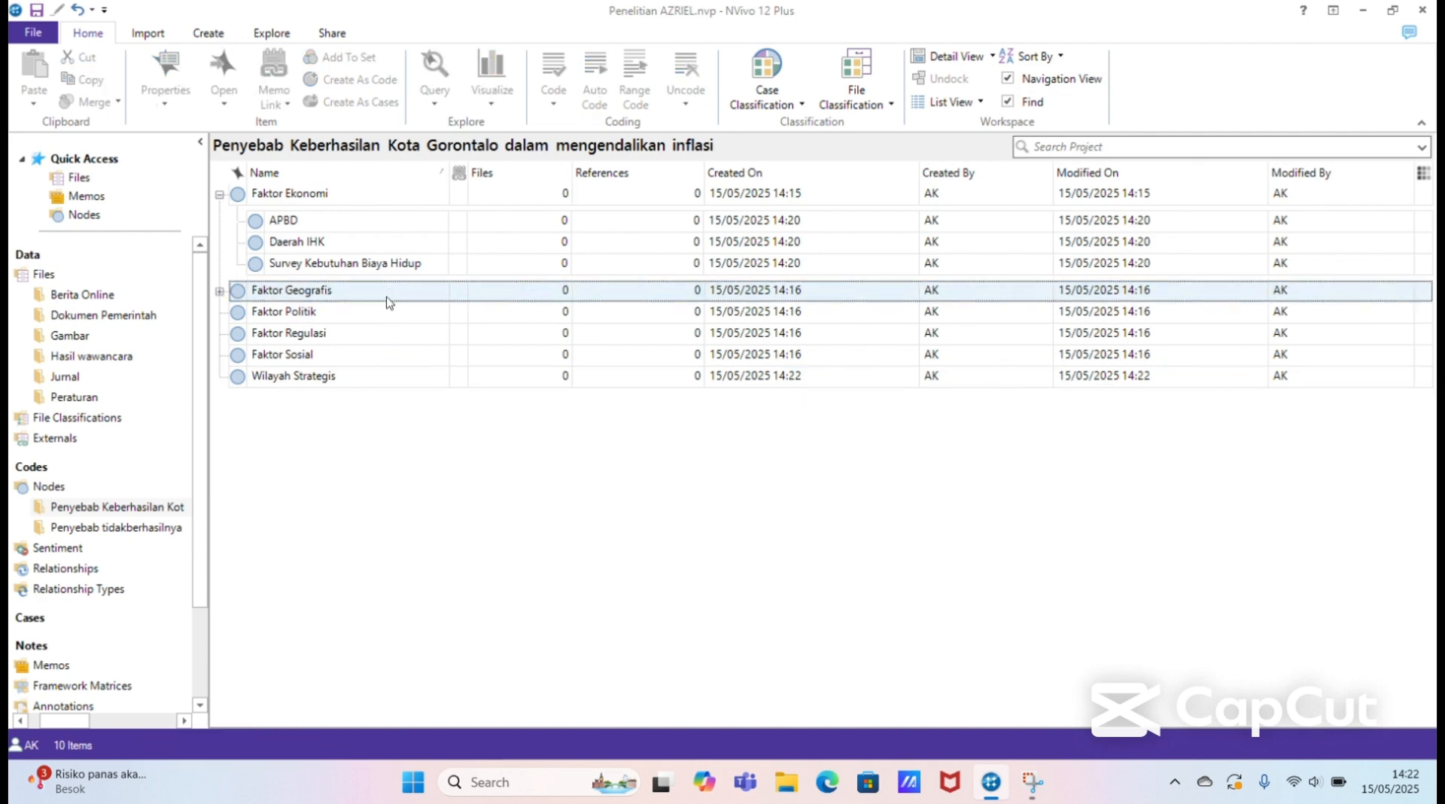
{"action": "left_click", "coordinate": [372, 374]}
{"action": "left_click_drag", "start_coordinate": [373, 382], "coordinate": [362, 296]}
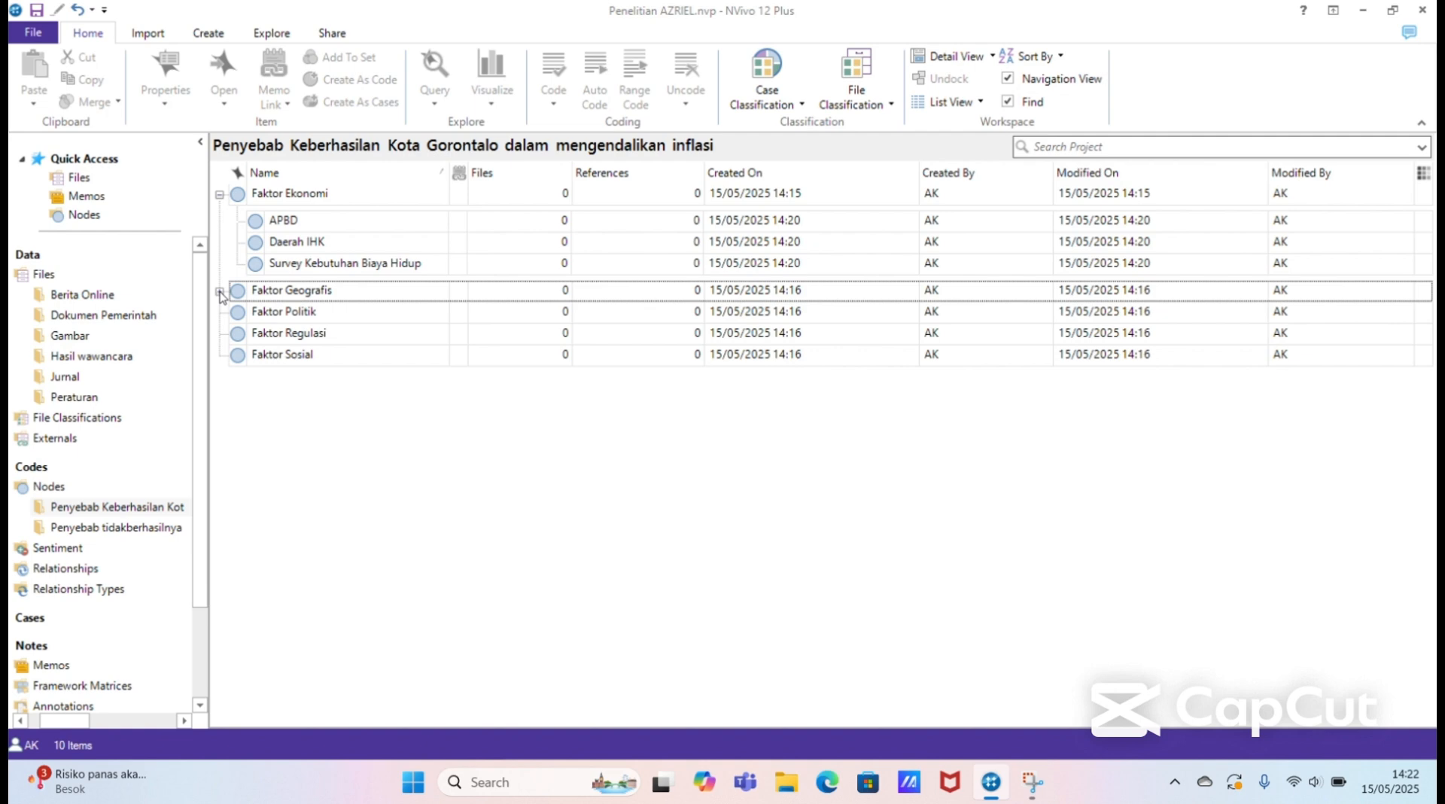
{"action": "left_click", "coordinate": [220, 292]}
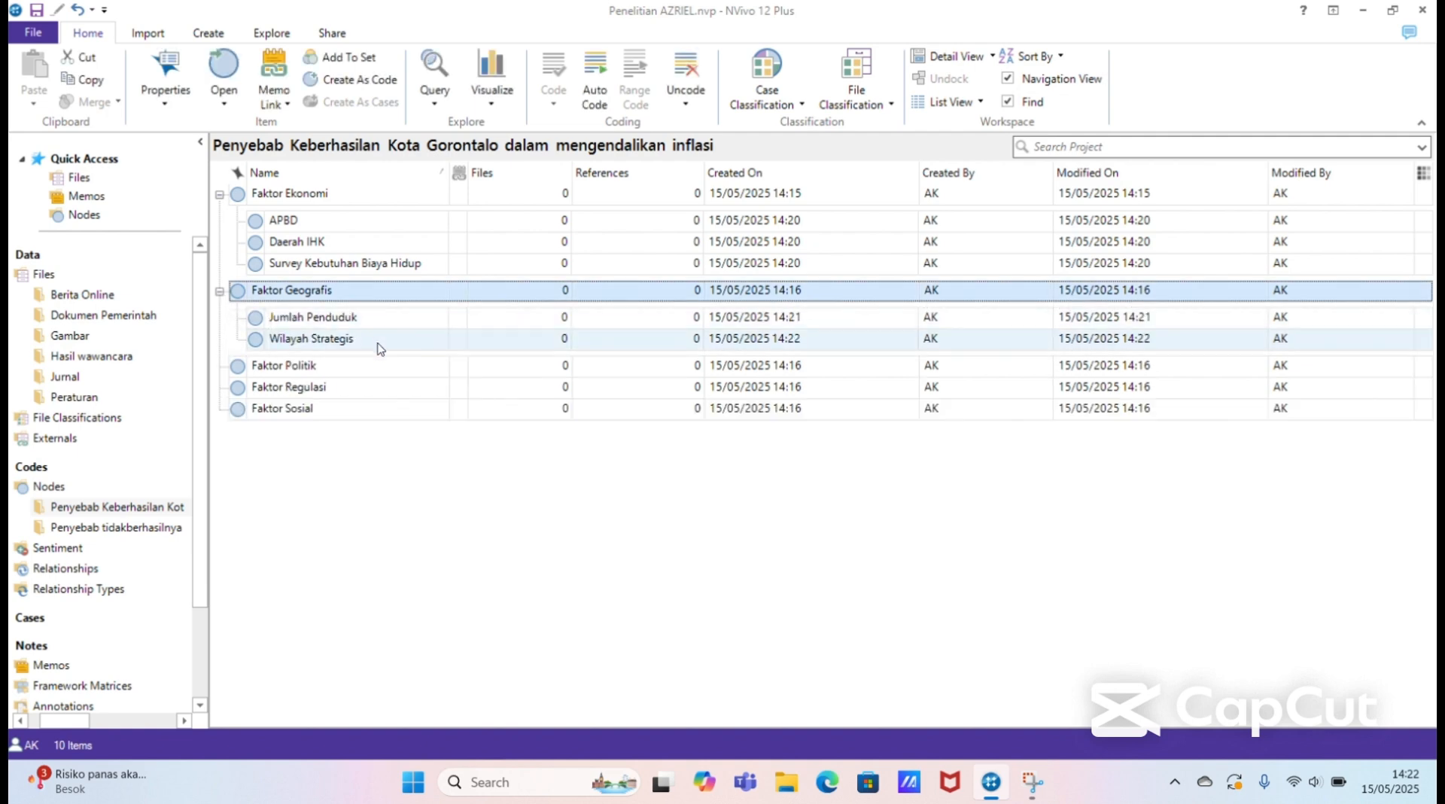
{"action": "left_click", "coordinate": [365, 368]}
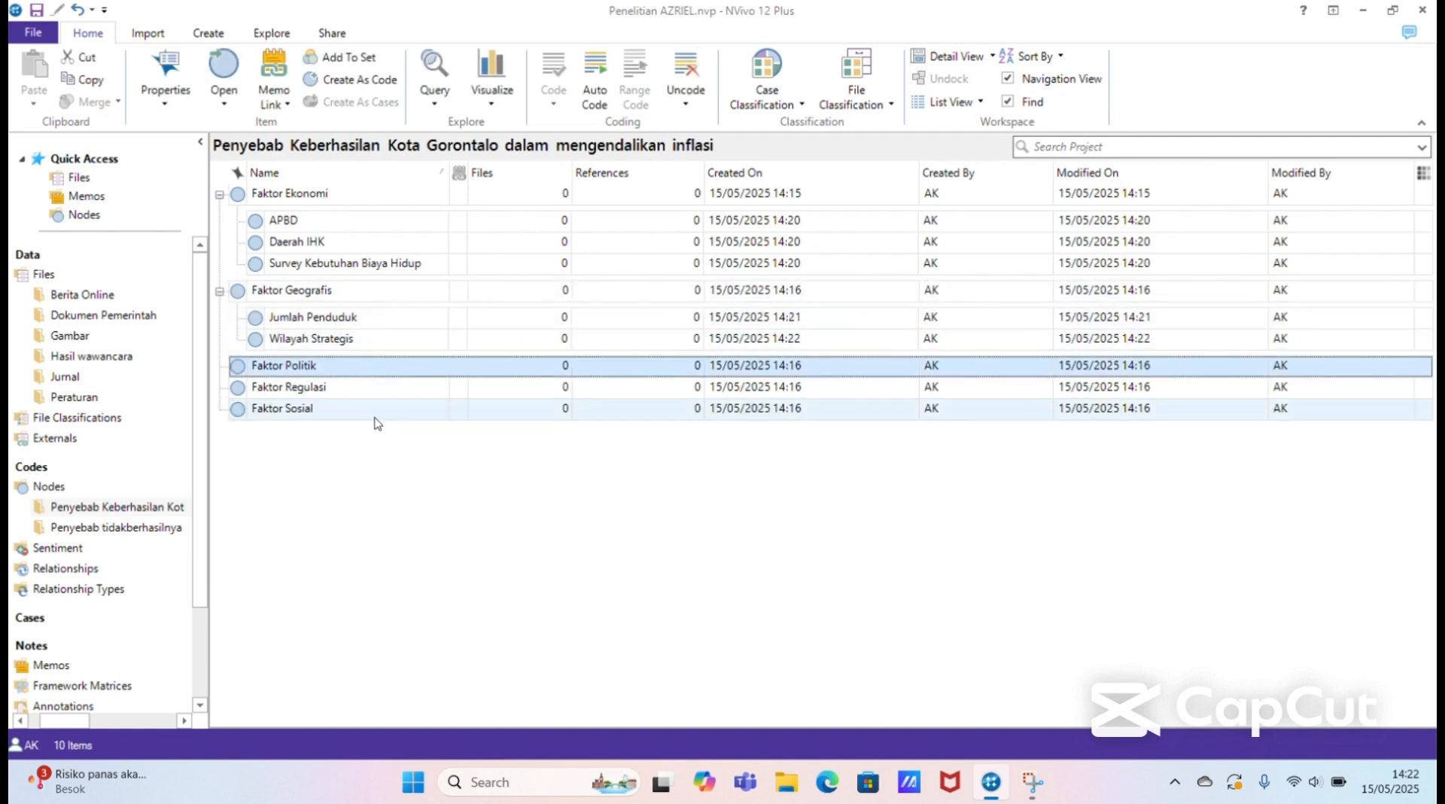
Step: Add a node named "Dukungan Politik" at the top level of the Penyebab Keberhasilan Kota Gorontalo folder
{"action": "right_click", "coordinate": [390, 493]}
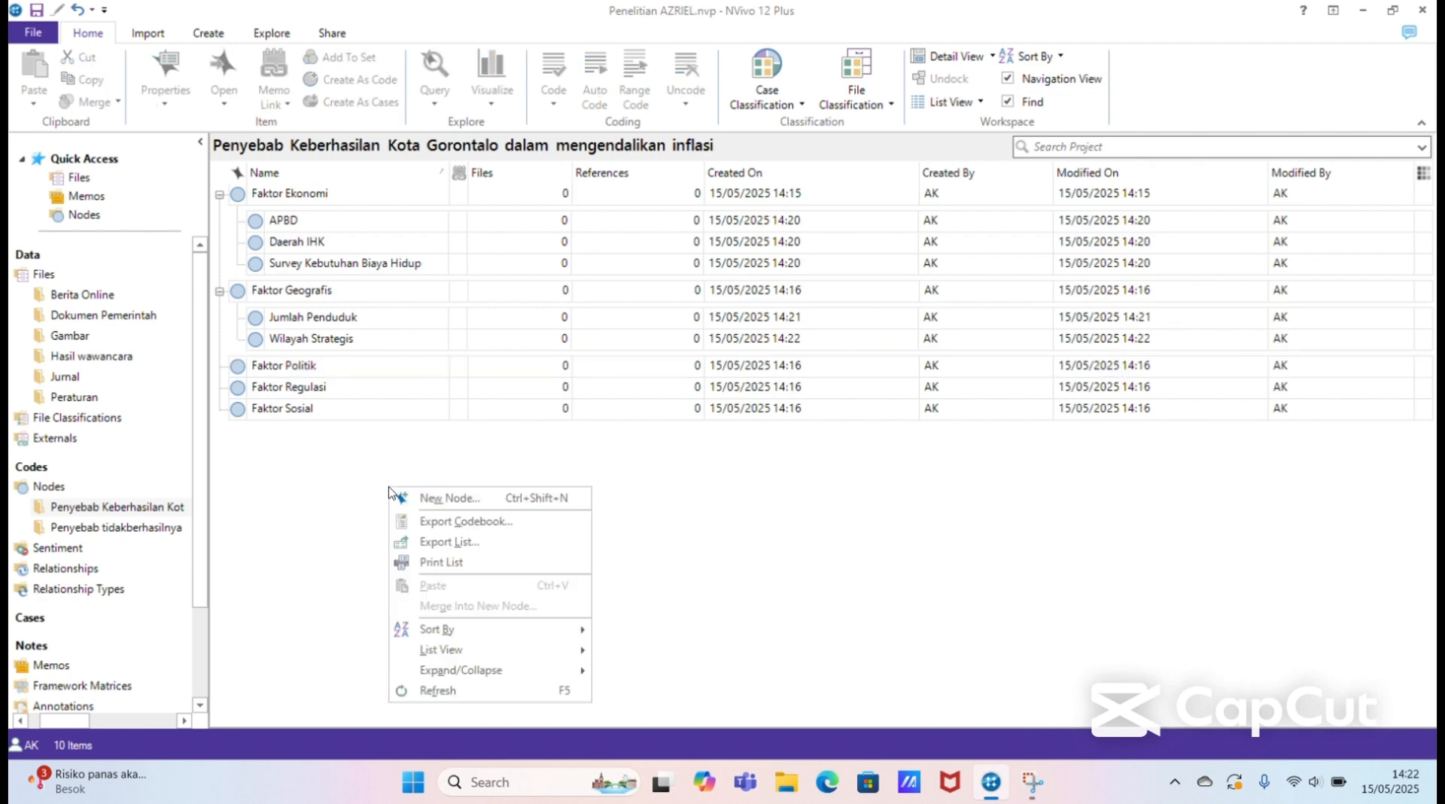
{"action": "left_click", "coordinate": [465, 500]}
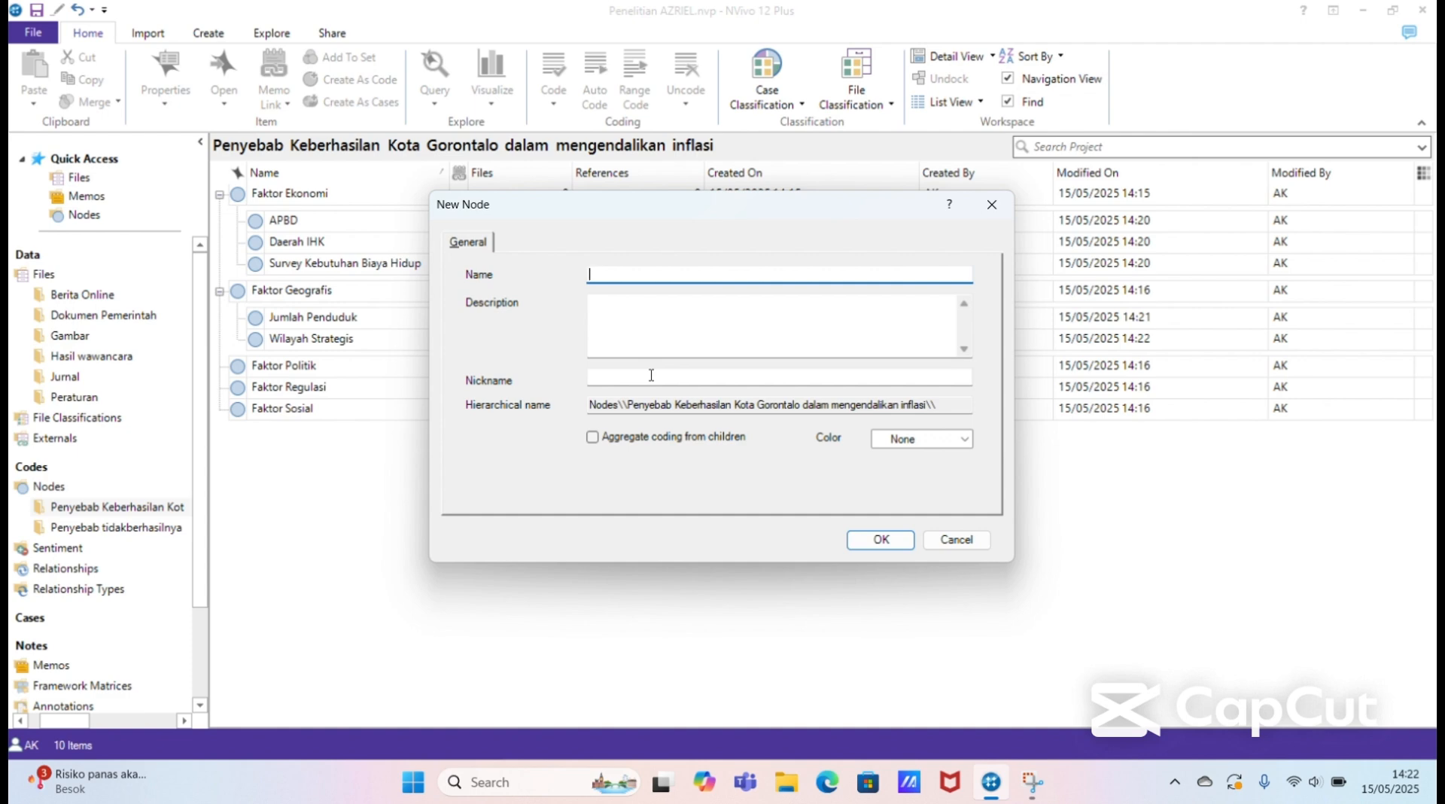
{"action": "type", "text": "Dukungan Politik"}
{"action": "left_click", "coordinate": [878, 540]}
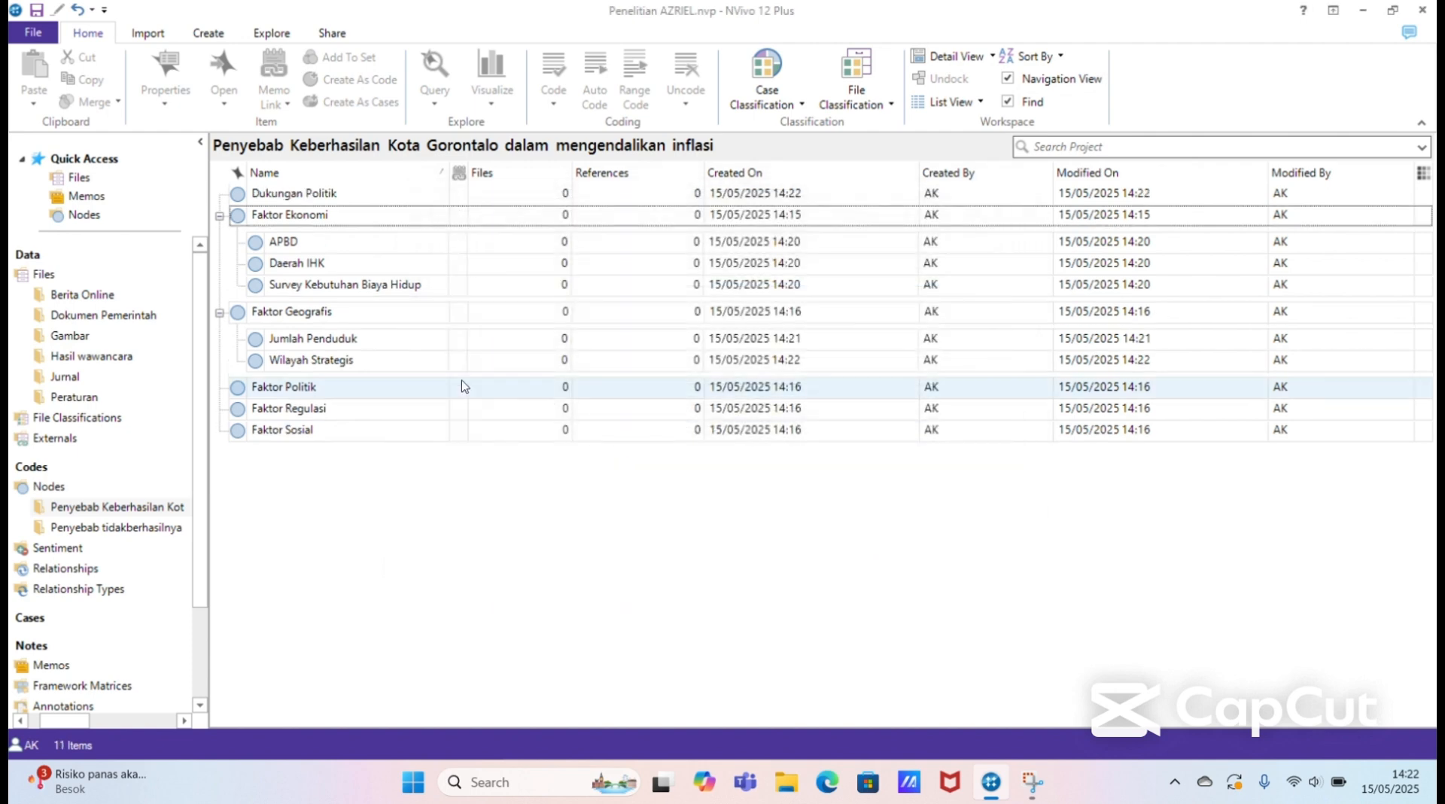
Step: Move the Dukungan Politik node into Faktor Politik as a child node and expand Faktor Politik
{"action": "left_click", "coordinate": [351, 195]}
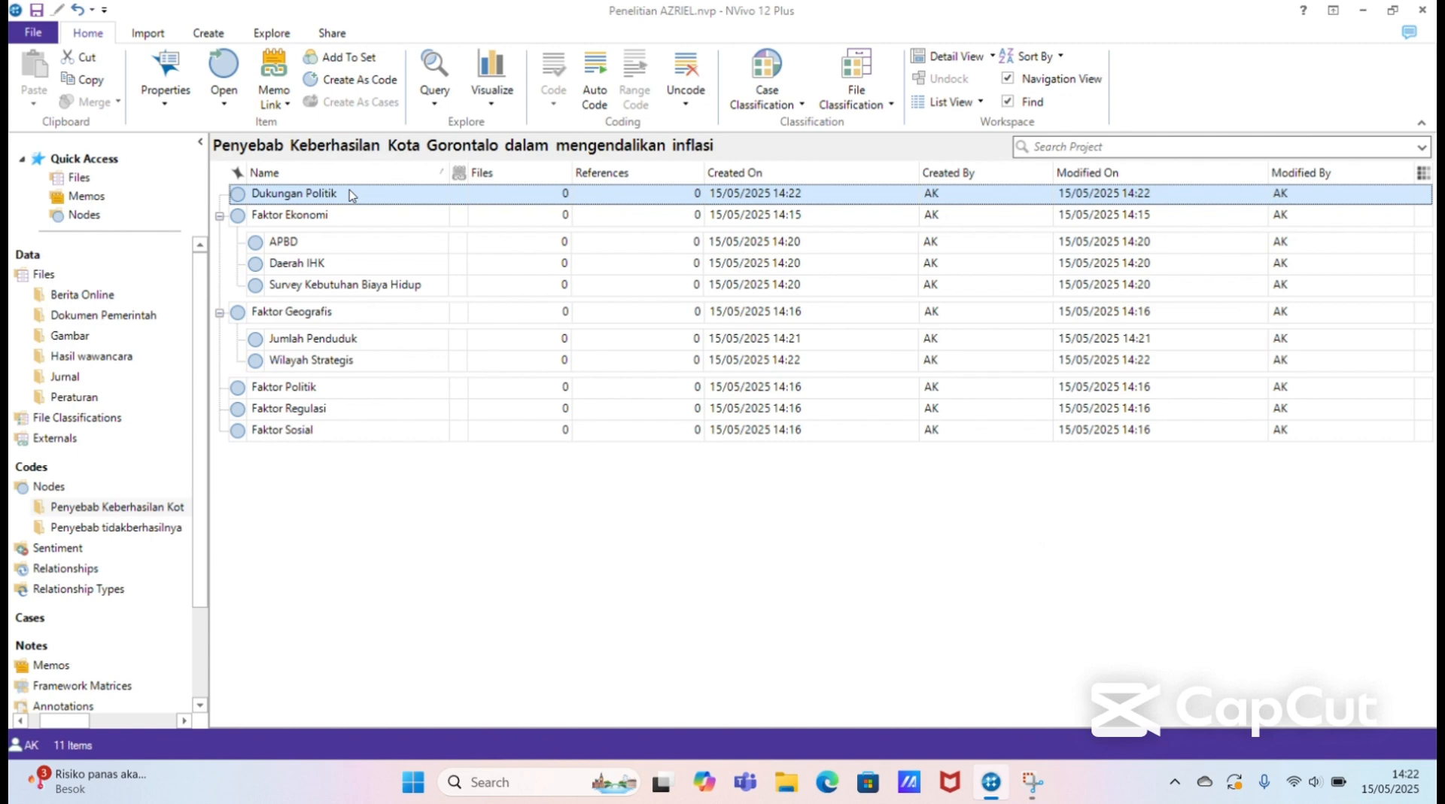
{"action": "left_click_drag", "start_coordinate": [349, 190], "coordinate": [349, 387]}
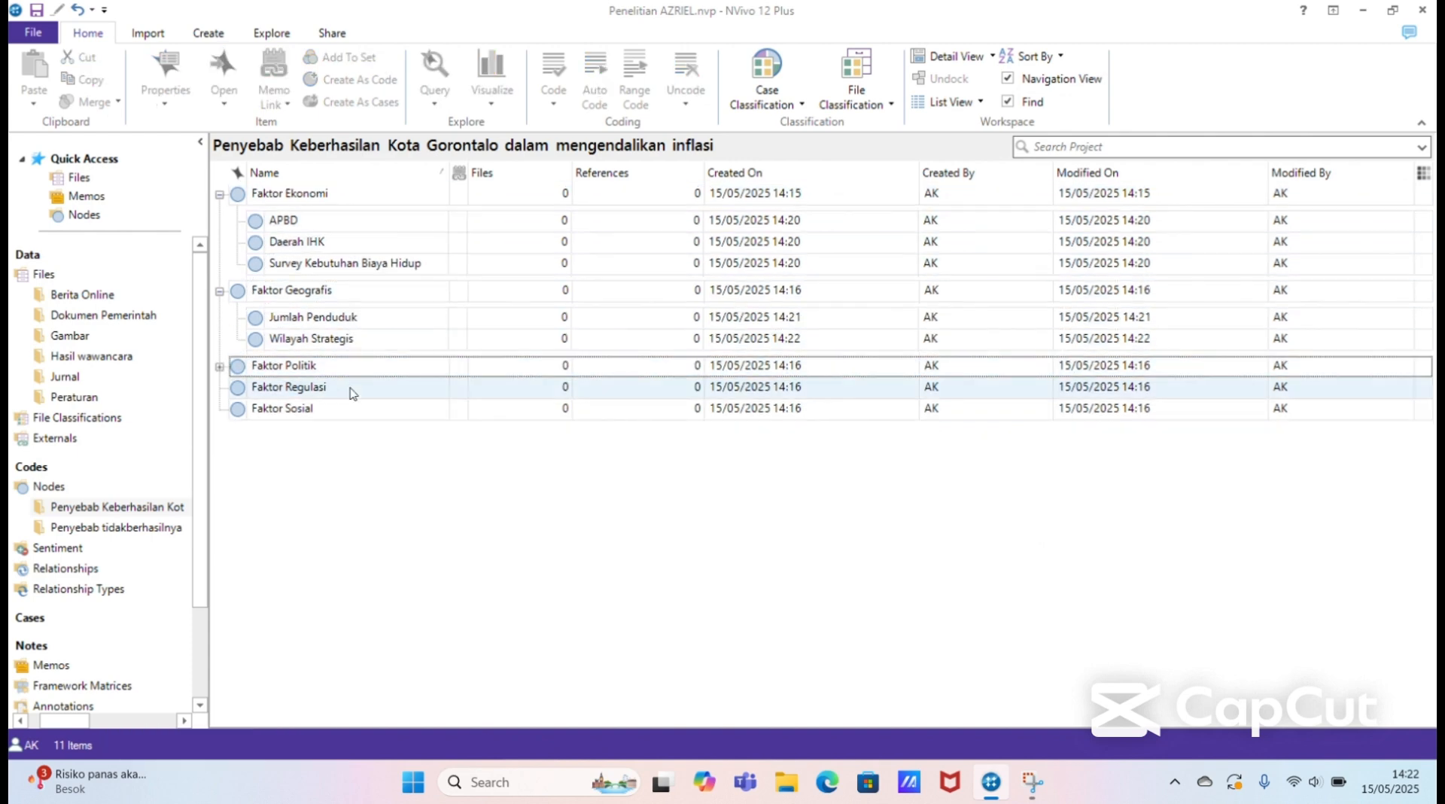
{"action": "left_click", "coordinate": [219, 367]}
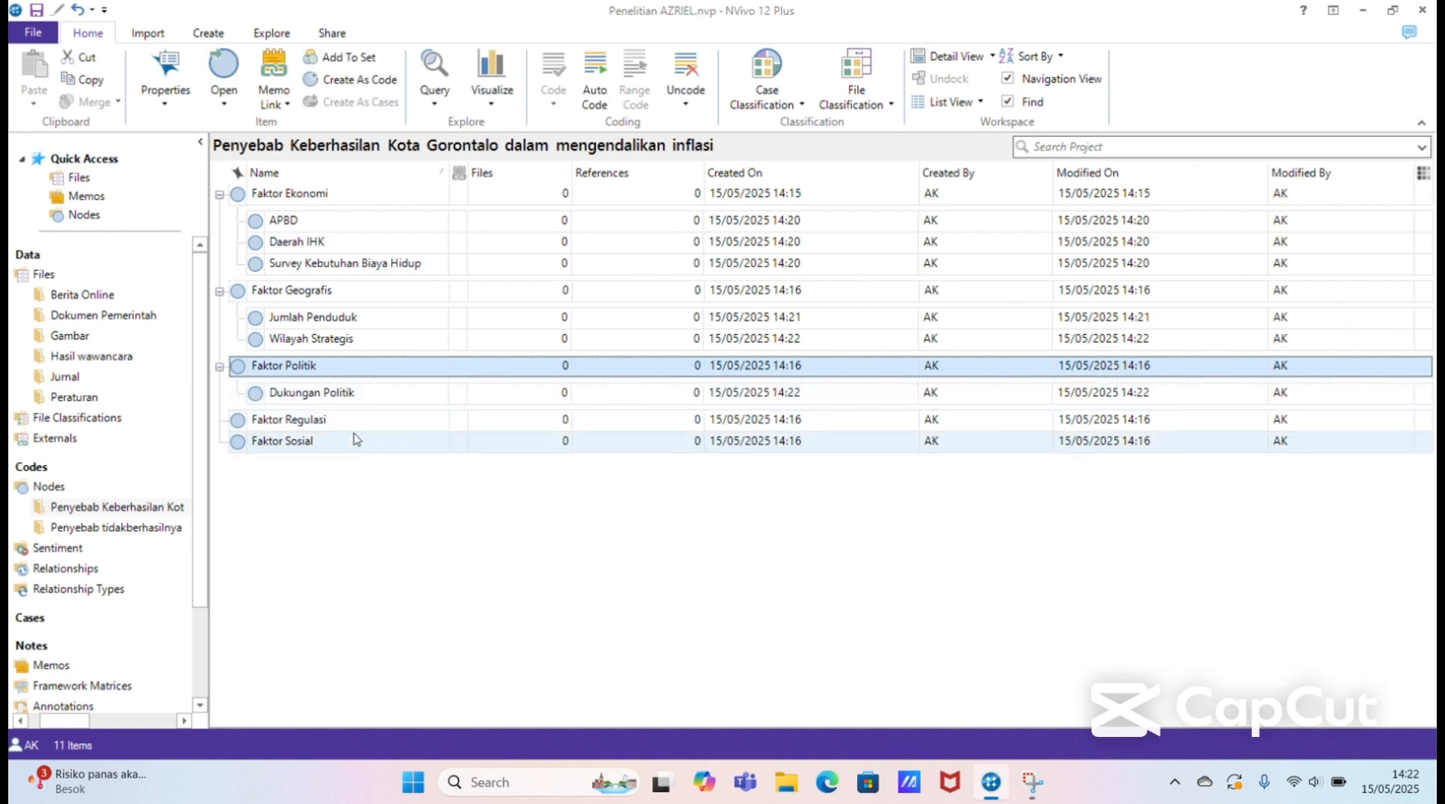
Step: Add a node named "Dukungan Pemerintah Daerah" at the top level of the Penyebab Keberhasilan Kota Gorontalo folder
{"action": "left_click", "coordinate": [352, 482]}
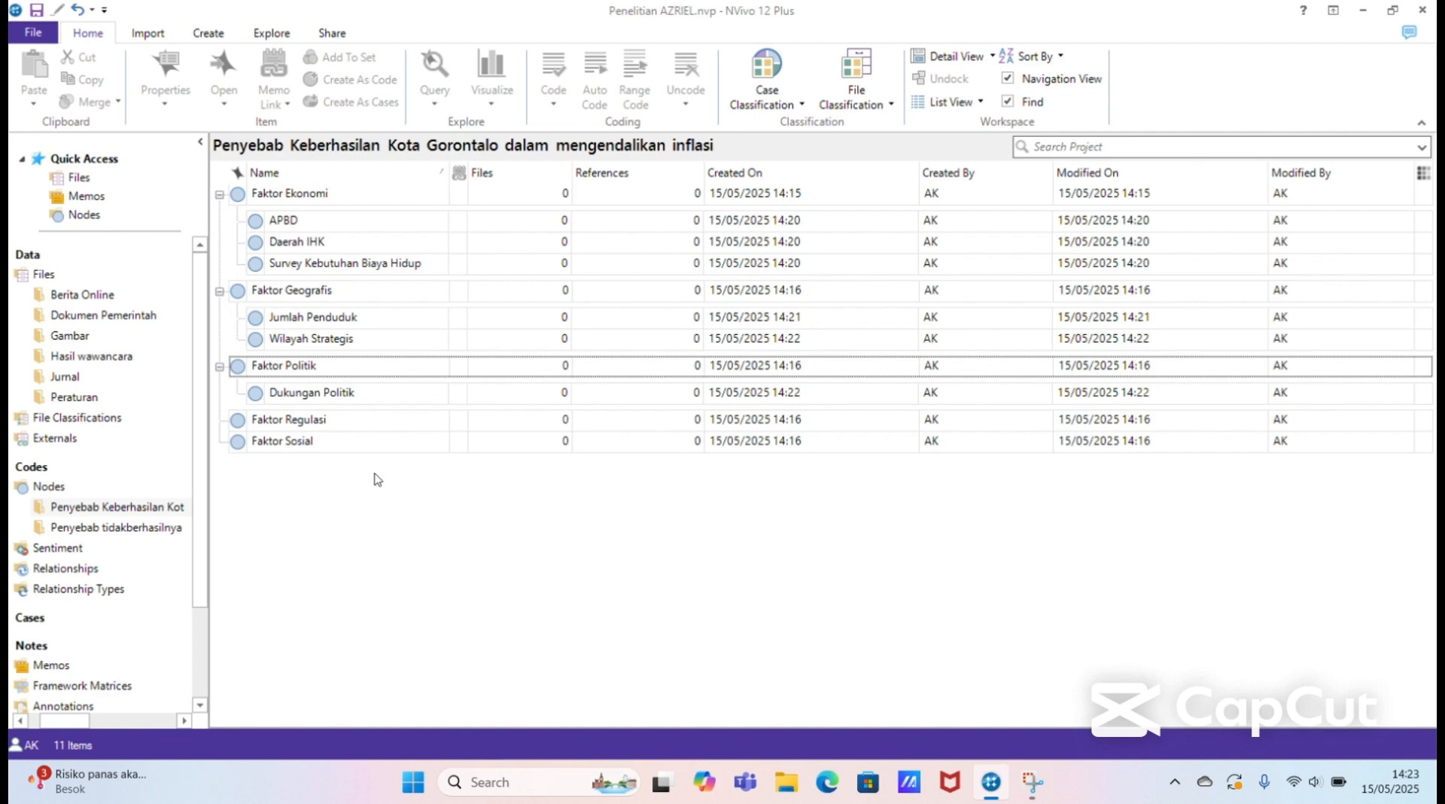
{"action": "right_click", "coordinate": [376, 474]}
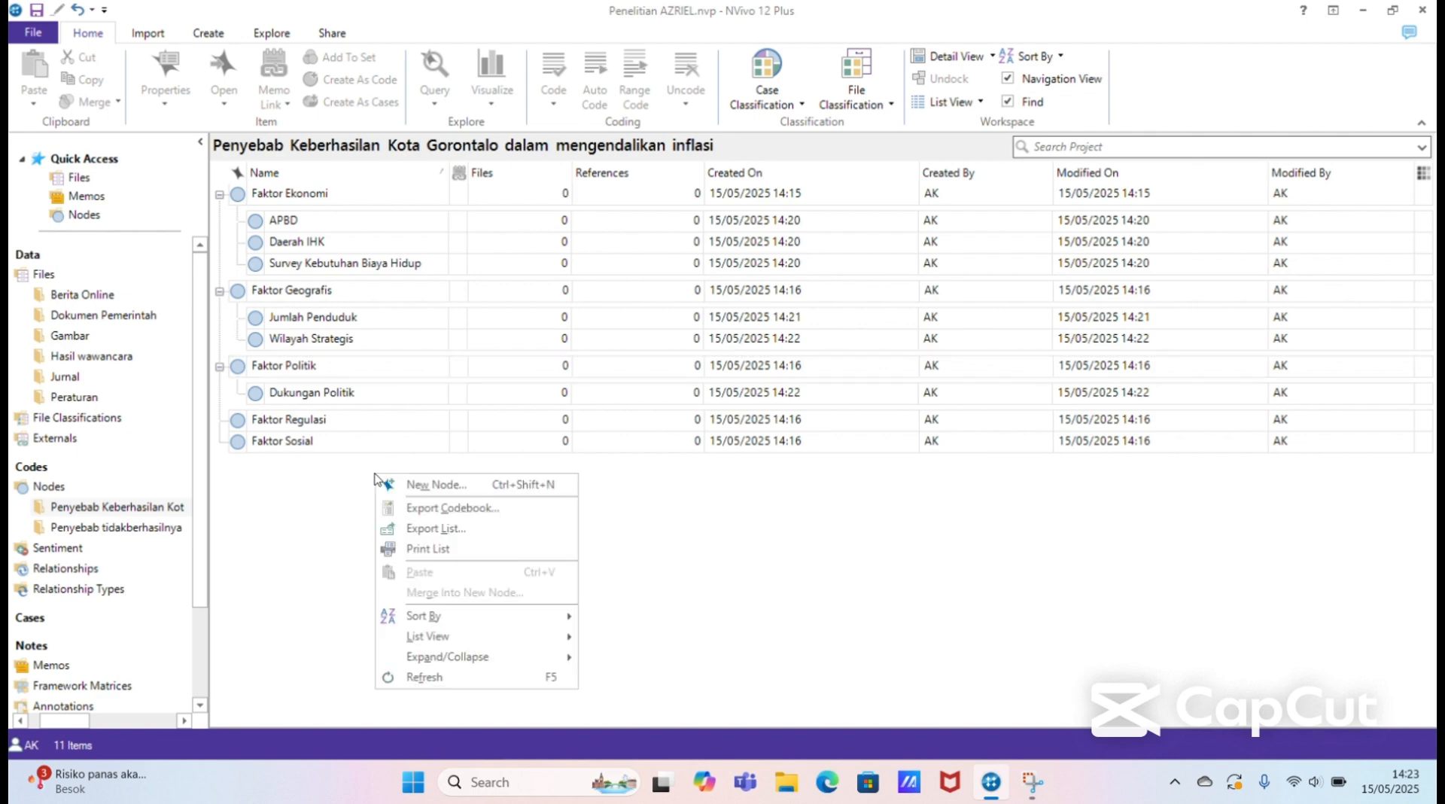
{"action": "left_click", "coordinate": [435, 490]}
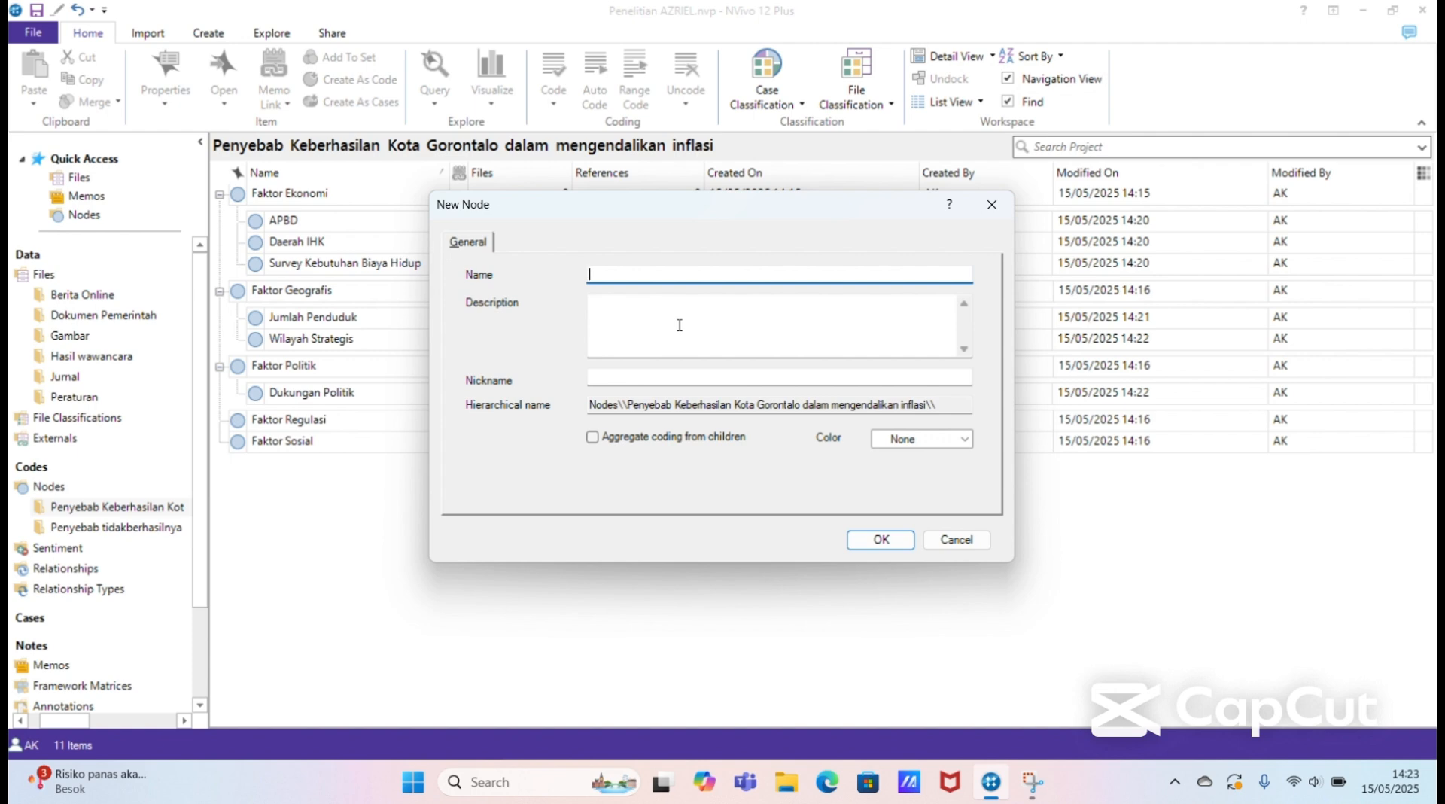
{"action": "type", "text": "Dukungn"}
{"action": "type", "text": "a "}
{"action": "type", "text": "an P"}
{"action": "type", "text": "emeri"}
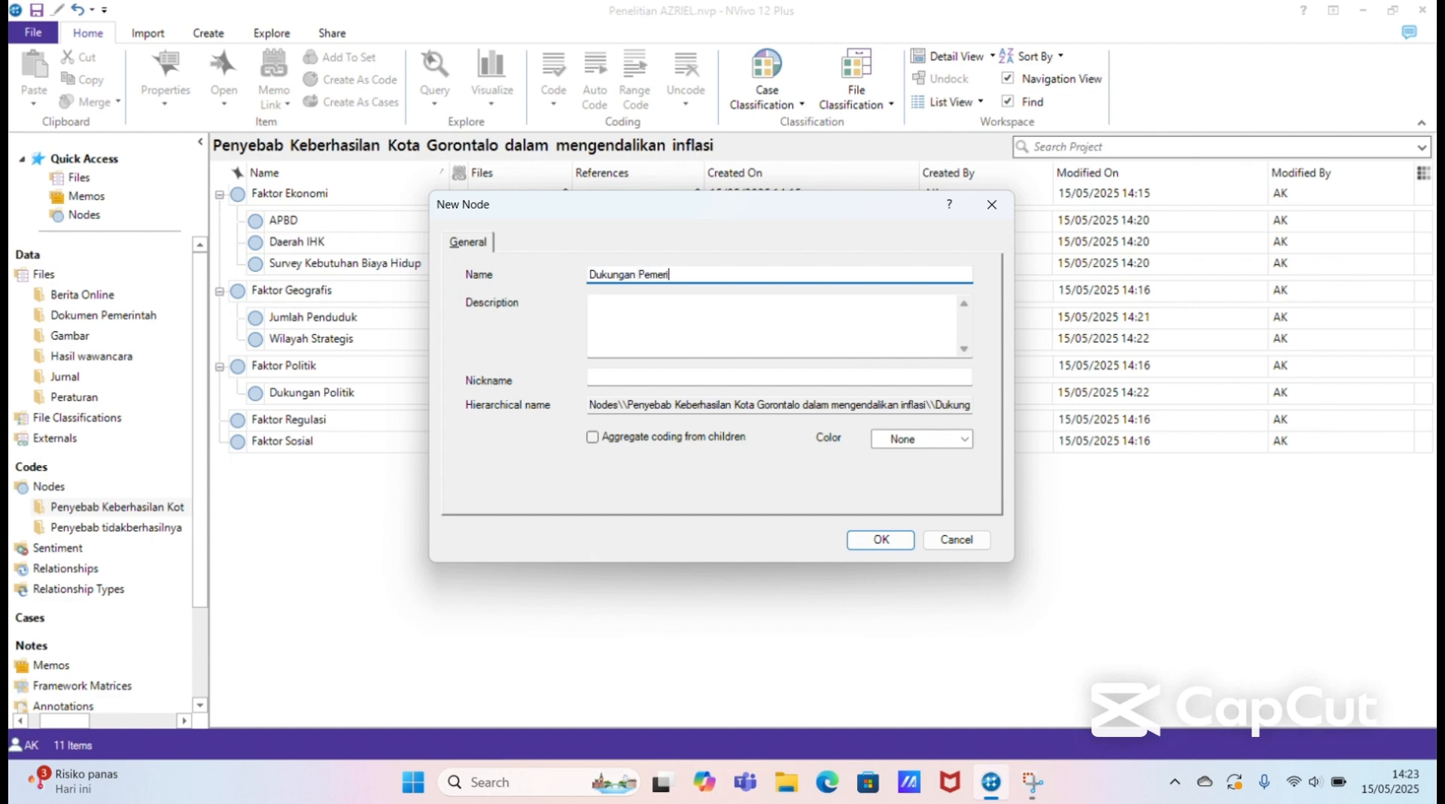
{"action": "type", "text": "ntah Daerah"}
{"action": "left_click", "coordinate": [880, 539]}
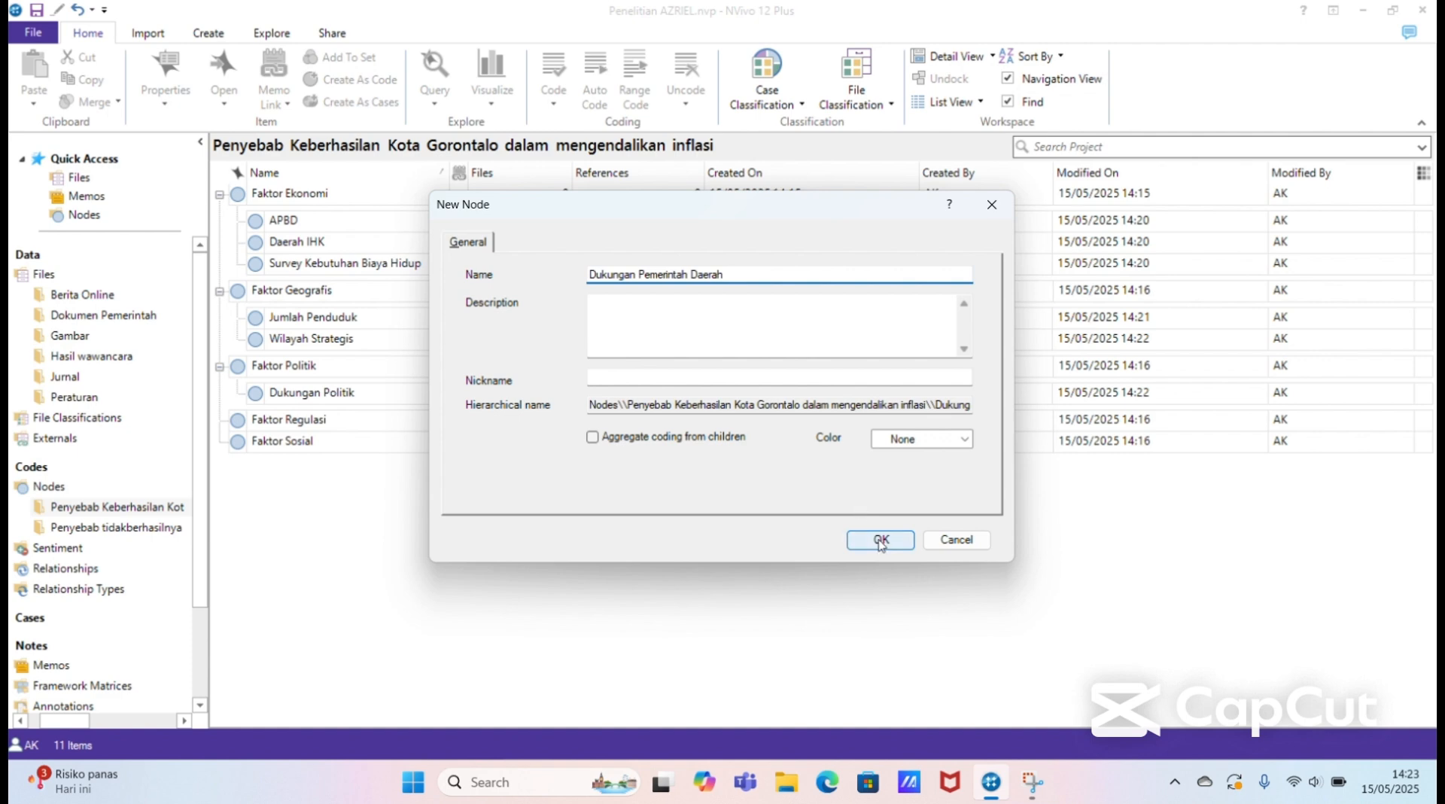
Step: Add a node named "Dukungan Pemerintah Pusat" at the top level of the Penyebab Keberhasilan Kota Gorontalo folder
{"action": "right_click", "coordinate": [589, 543]}
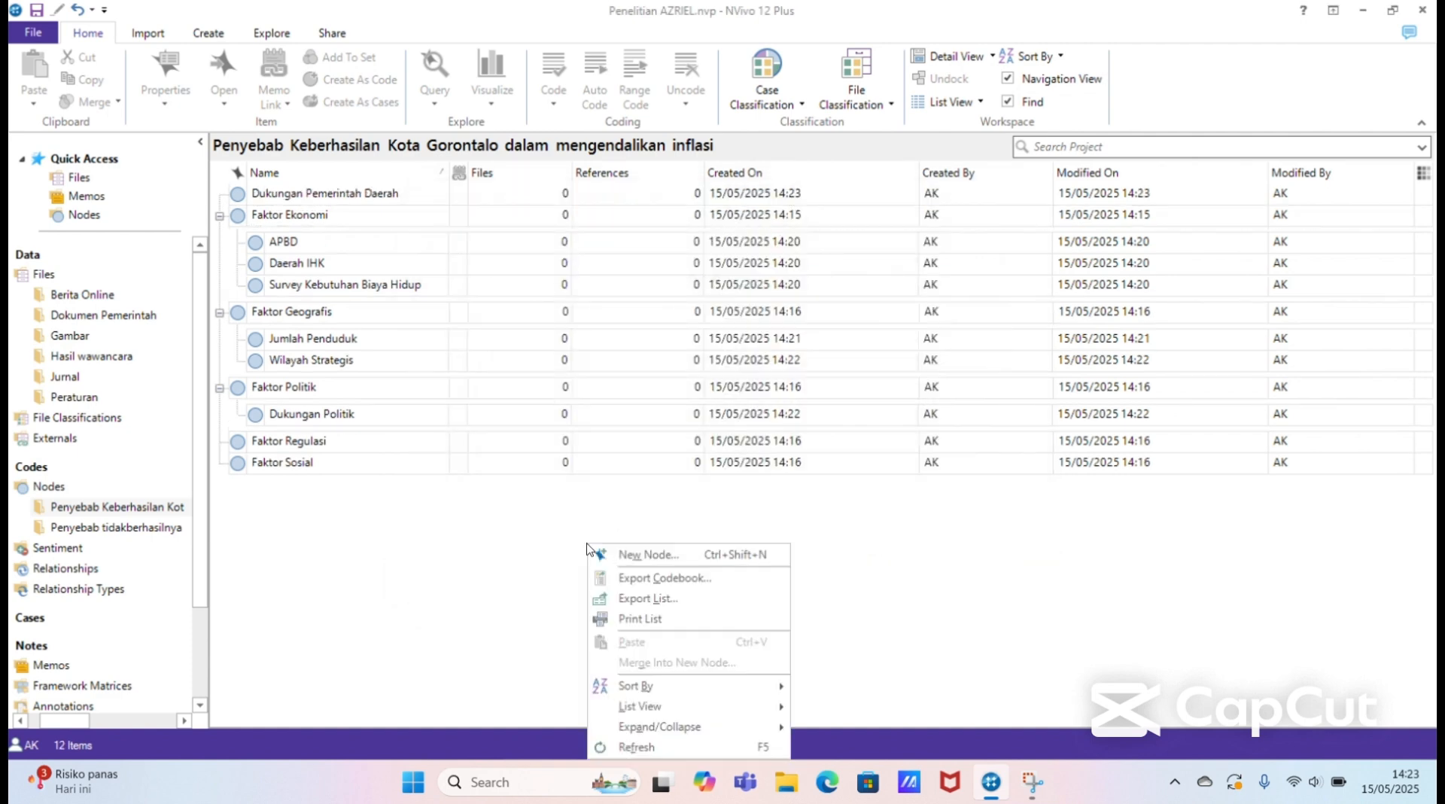
{"action": "left_click", "coordinate": [659, 556]}
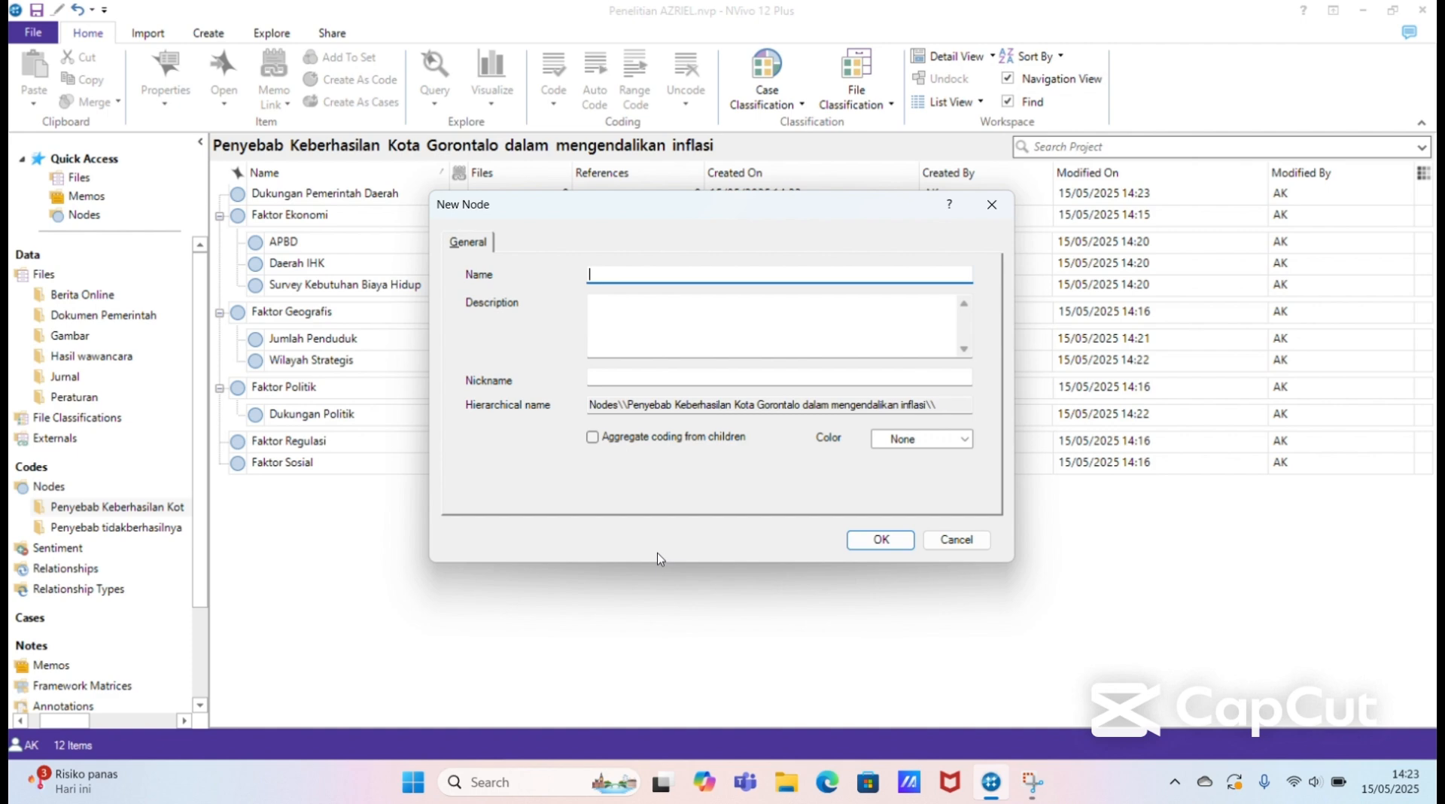
{"action": "type", "text": "Dukungan Pemerintah Pus"}
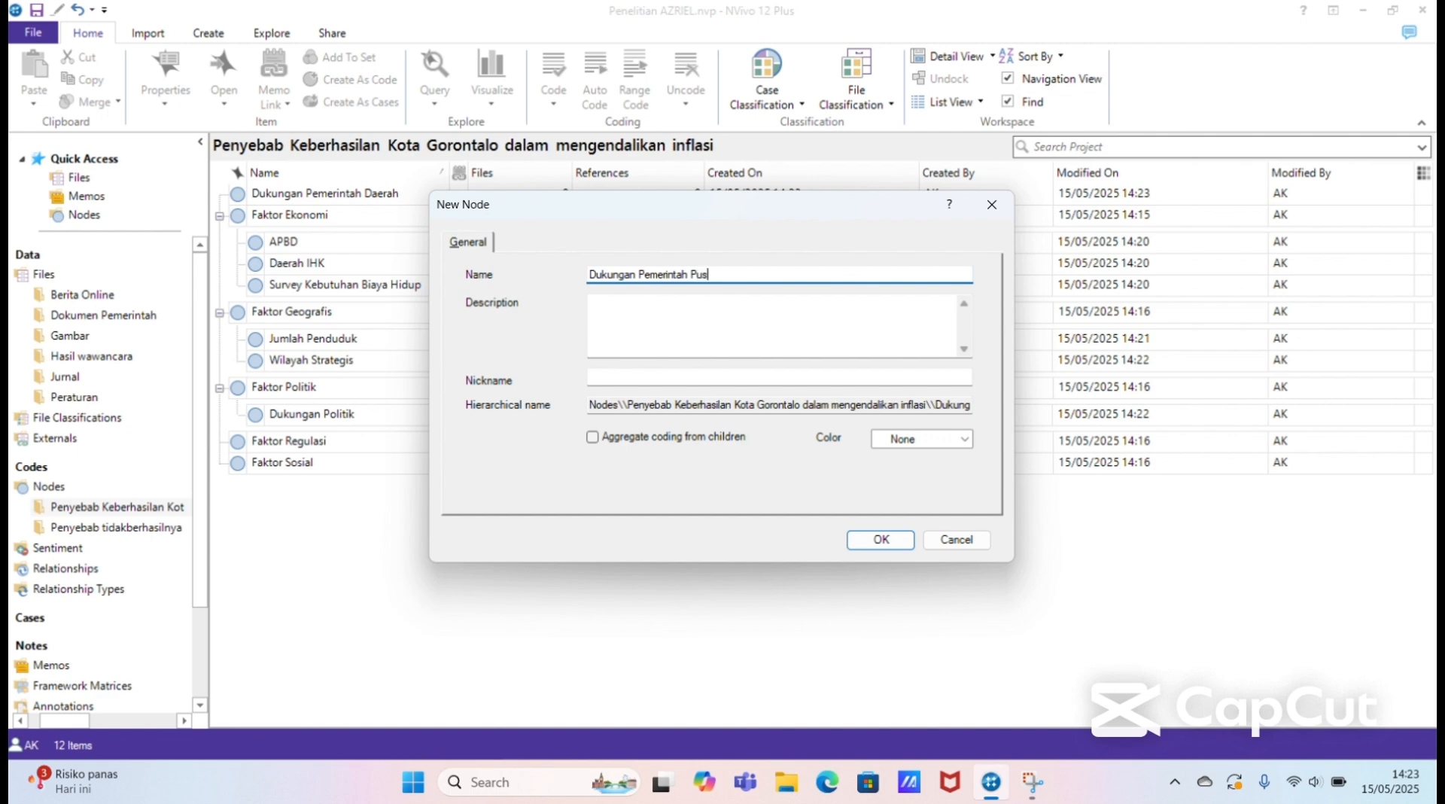
{"action": "type", "text": "at"}
{"action": "left_click", "coordinate": [879, 541]}
Step: Add a node named "Kebijakan Pemerintah Daerah" at the top level of the Penyebab Keberhasilan Kota Gorontalo folder
{"action": "right_click", "coordinate": [701, 537]}
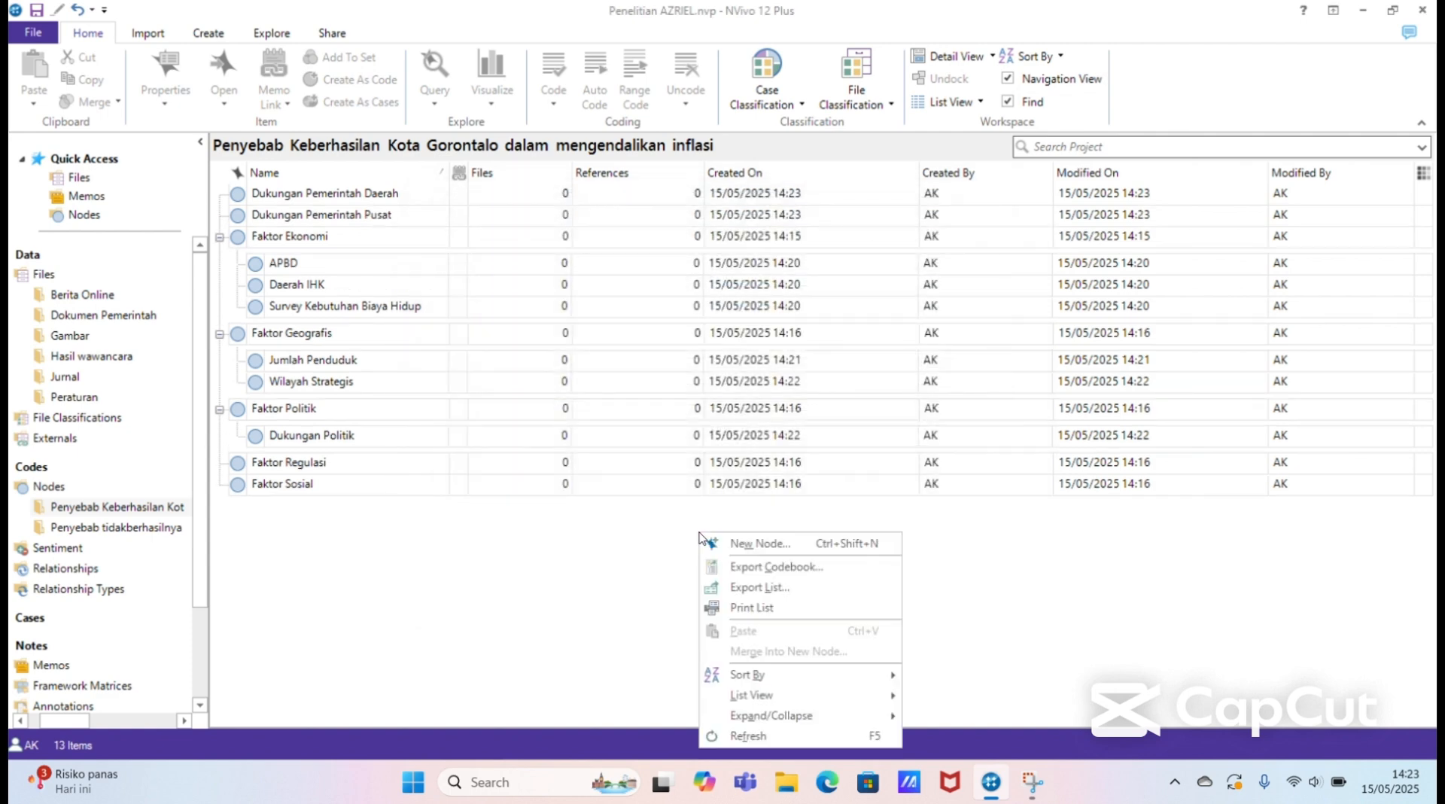
{"action": "left_click", "coordinate": [748, 542]}
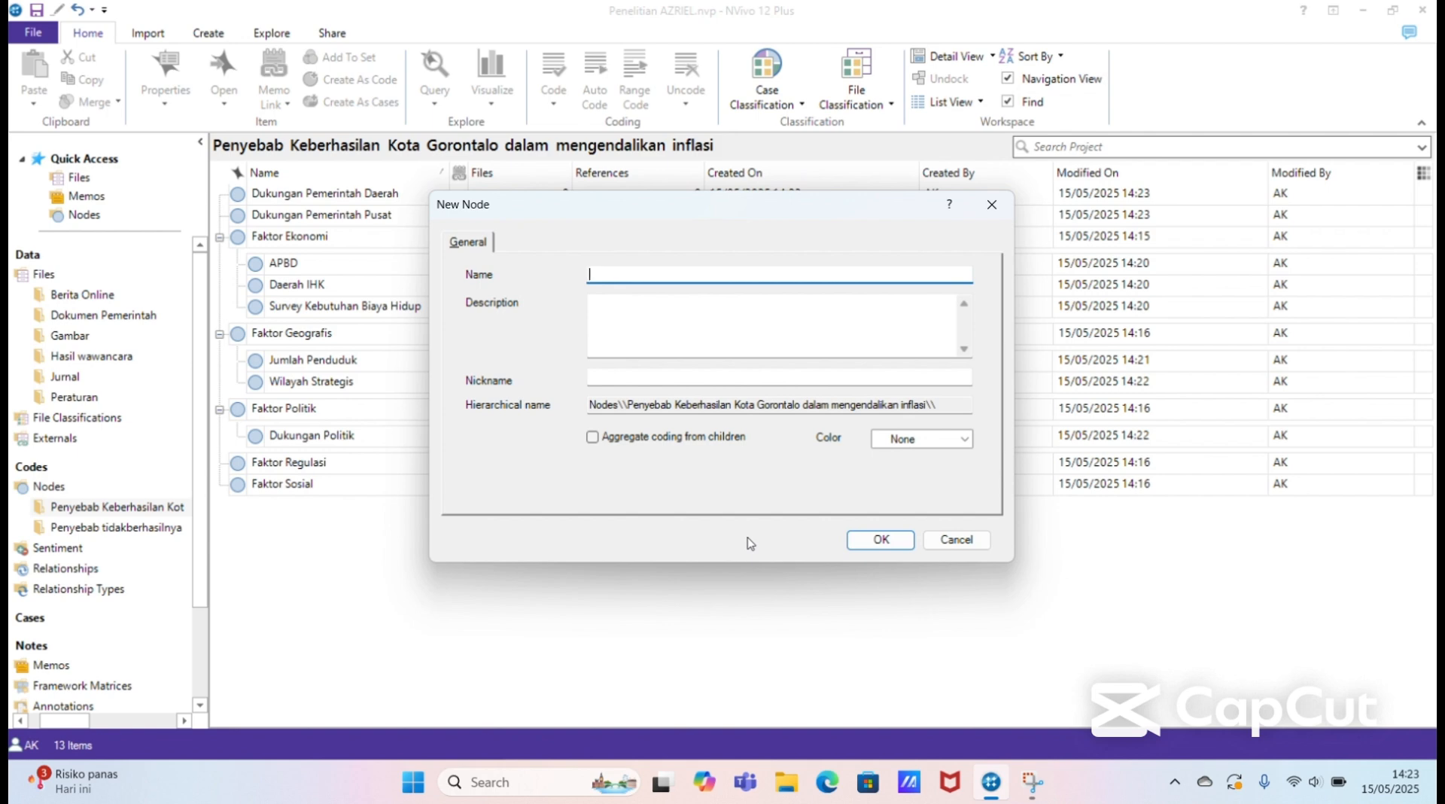
{"action": "type", "text": "Kebijakan Pemerintah"}
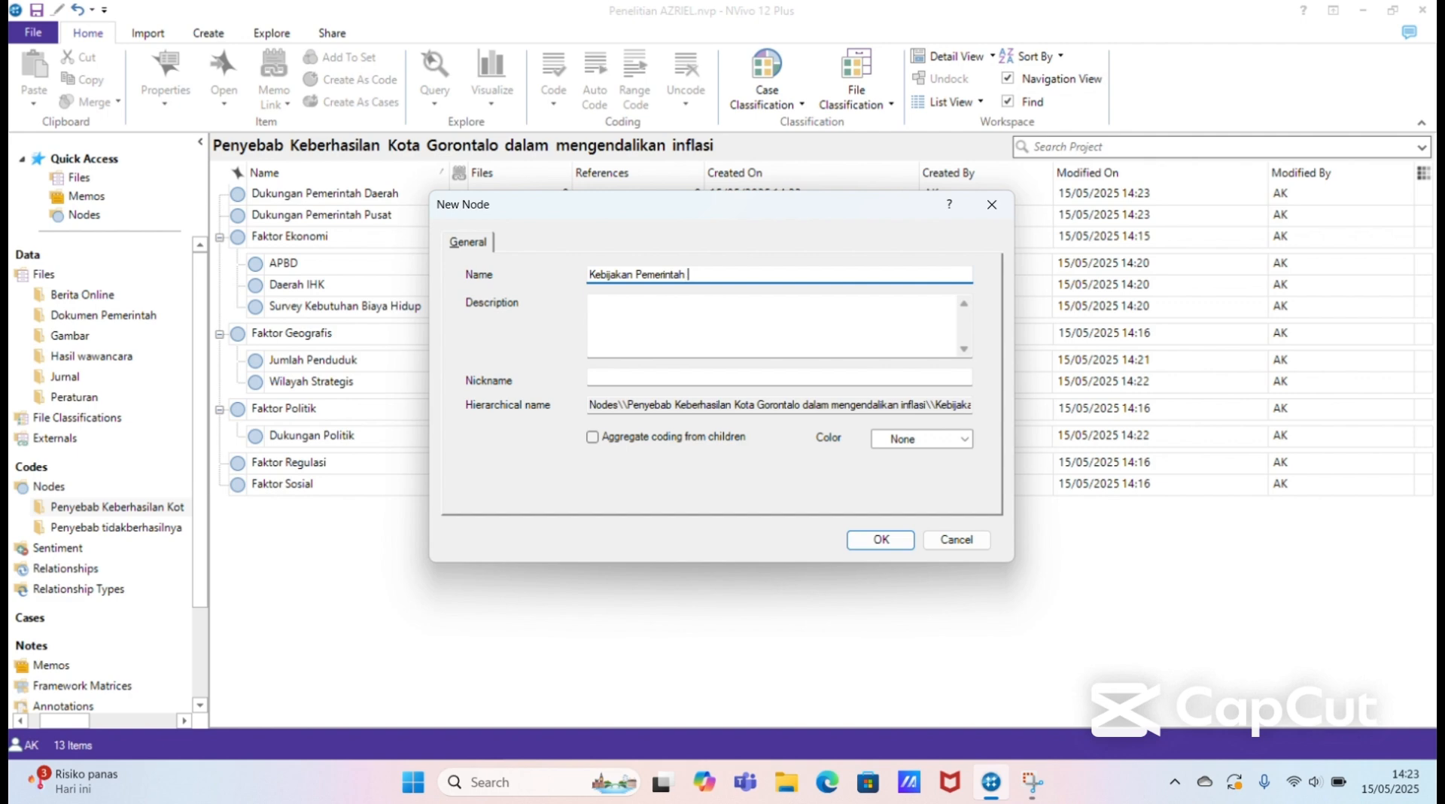
{"action": "type", "text": " Daerah"}
{"action": "left_click", "coordinate": [879, 539]}
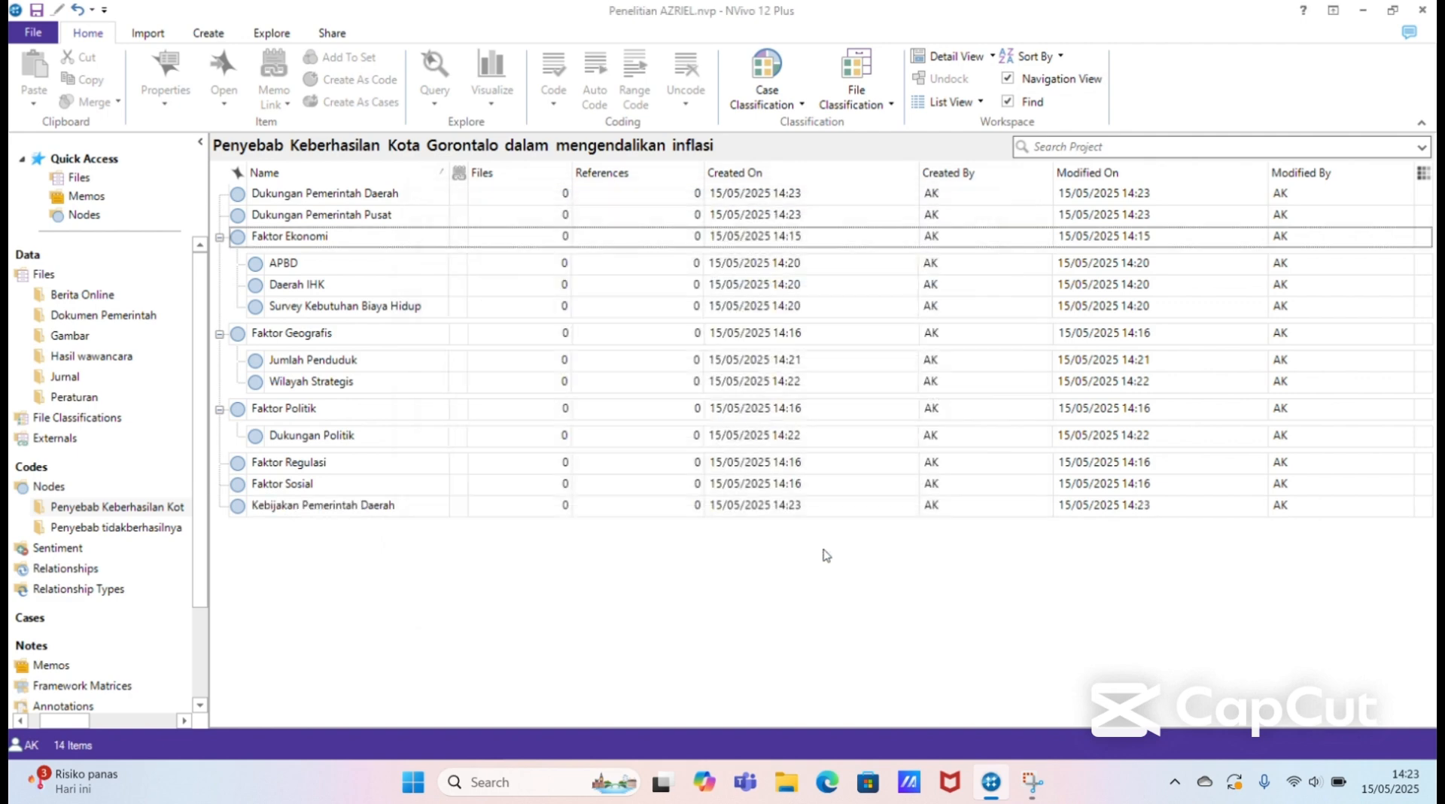
Step: Add a node named "Pemanfaatan Aplikasi" at the top level of the Penyebab Keberhasilan Kota Gorontalo folder
{"action": "right_click", "coordinate": [714, 571]}
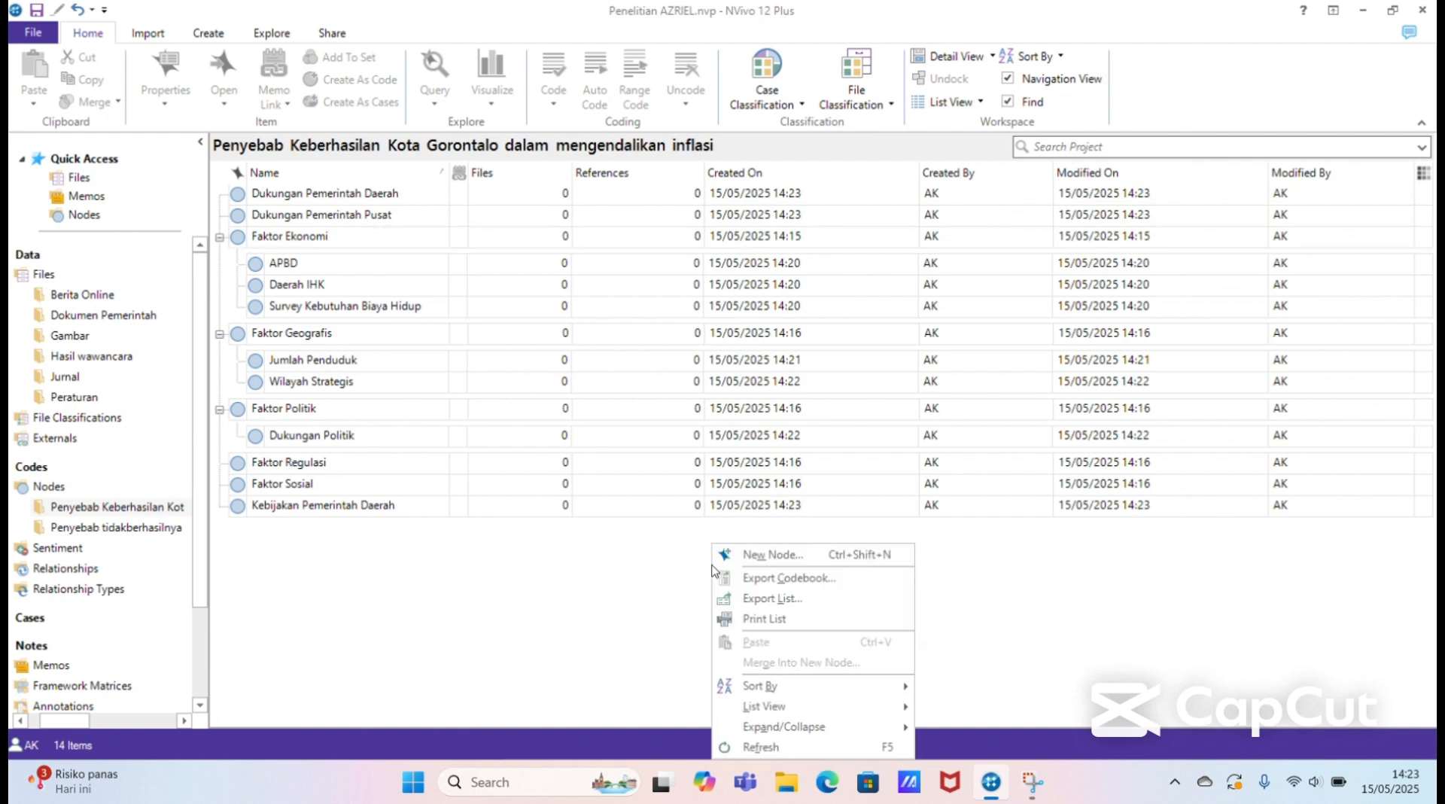
{"action": "left_click", "coordinate": [754, 556]}
{"action": "type", "text": "P"}
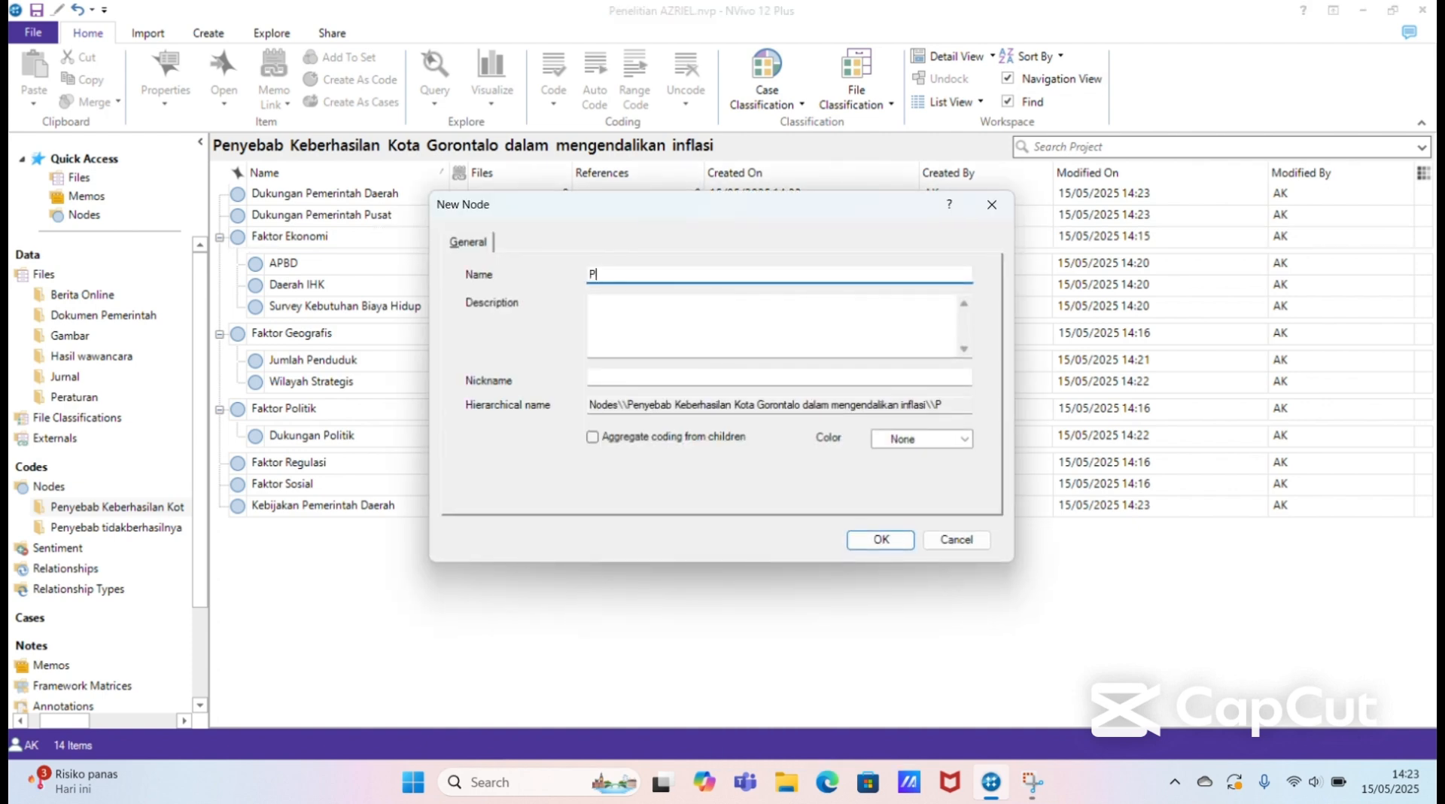
{"action": "type", "text": "emanfaatan Aplikasi"}
{"action": "left_click", "coordinate": [899, 540]}
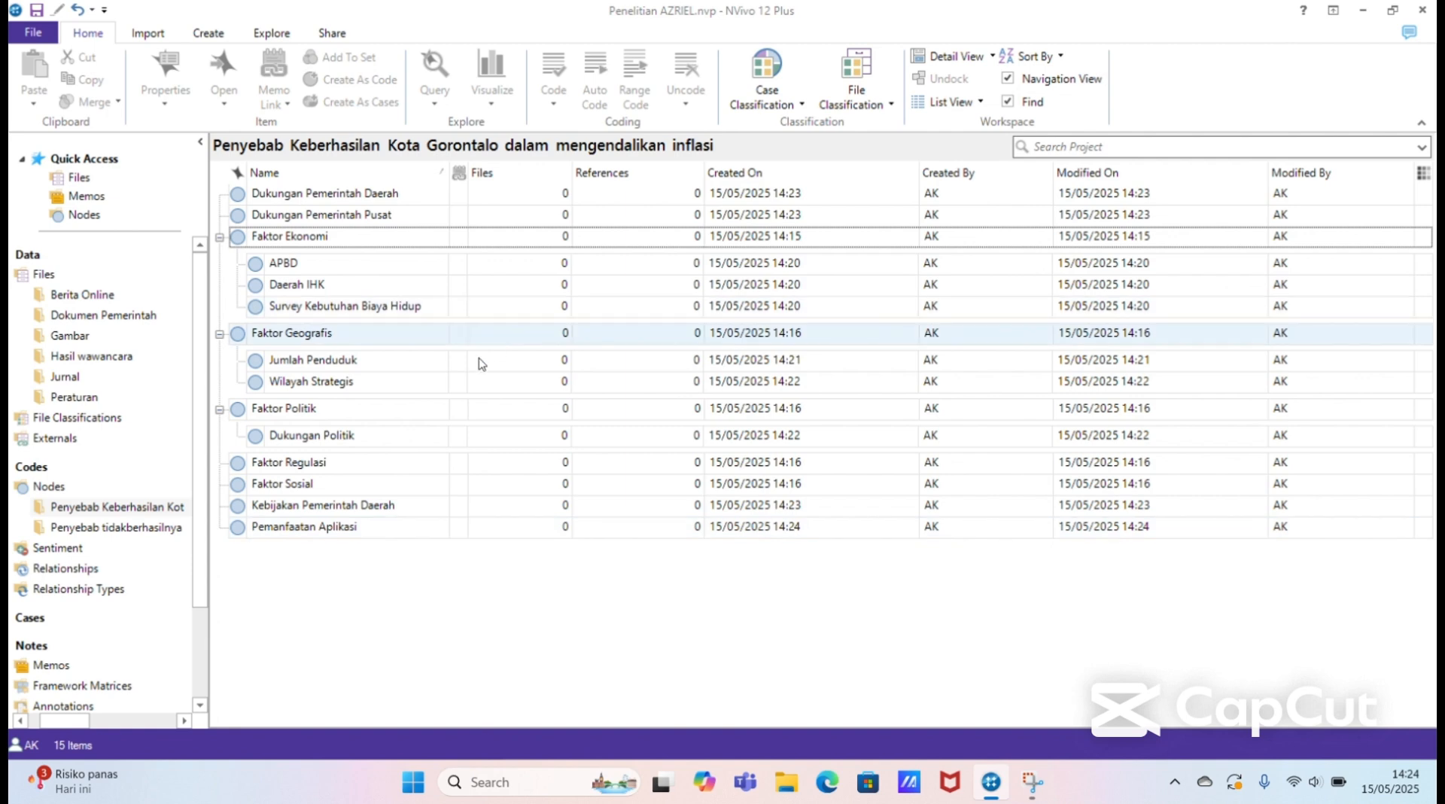
Step: Move the Kebijakan Pemerintah Daerah and Pemanfaatan Aplikasi nodes into Faktor Regulasi as child nodes
{"action": "left_click", "coordinate": [378, 507]}
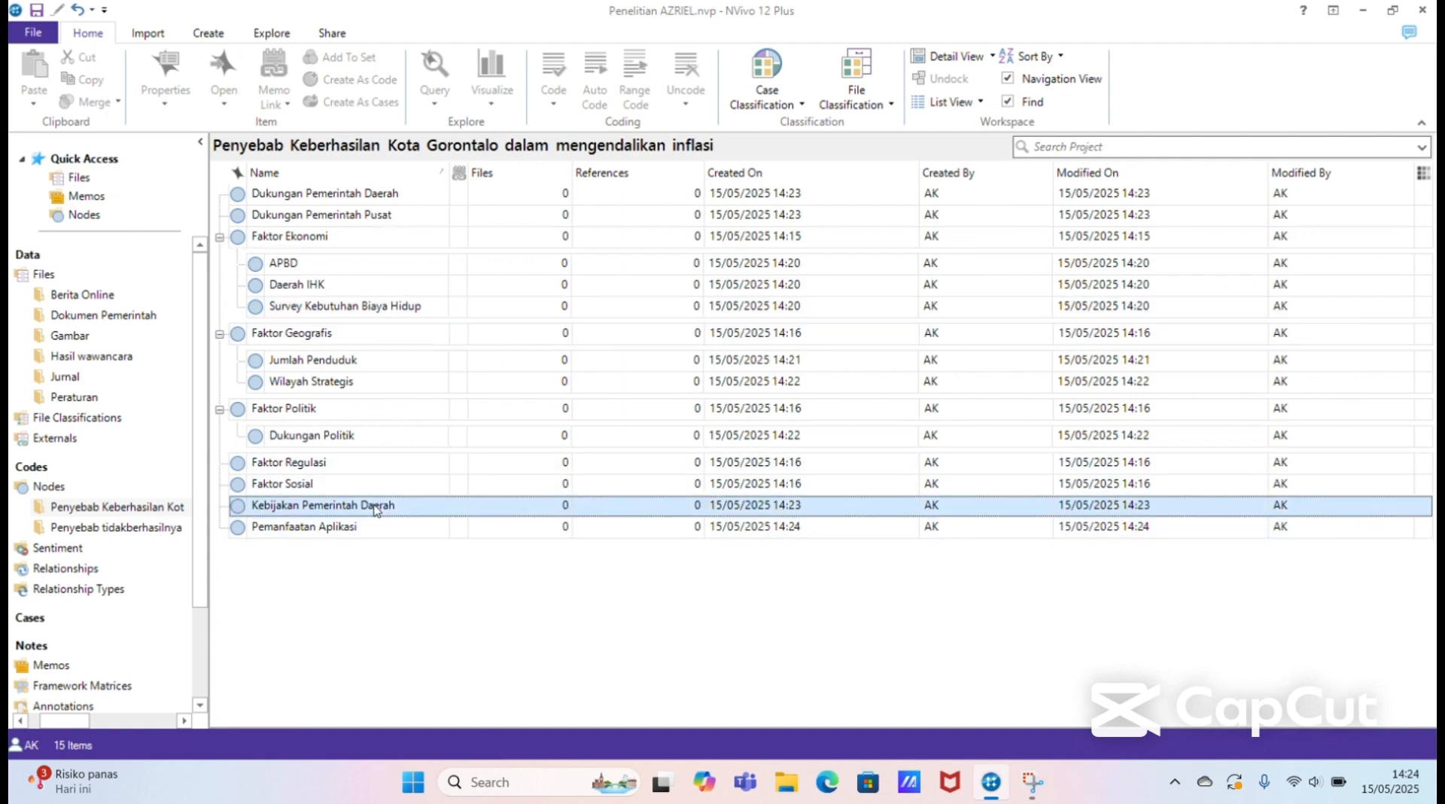
{"action": "left_click_drag", "start_coordinate": [431, 514], "coordinate": [416, 470]}
{"action": "left_click", "coordinate": [412, 504]}
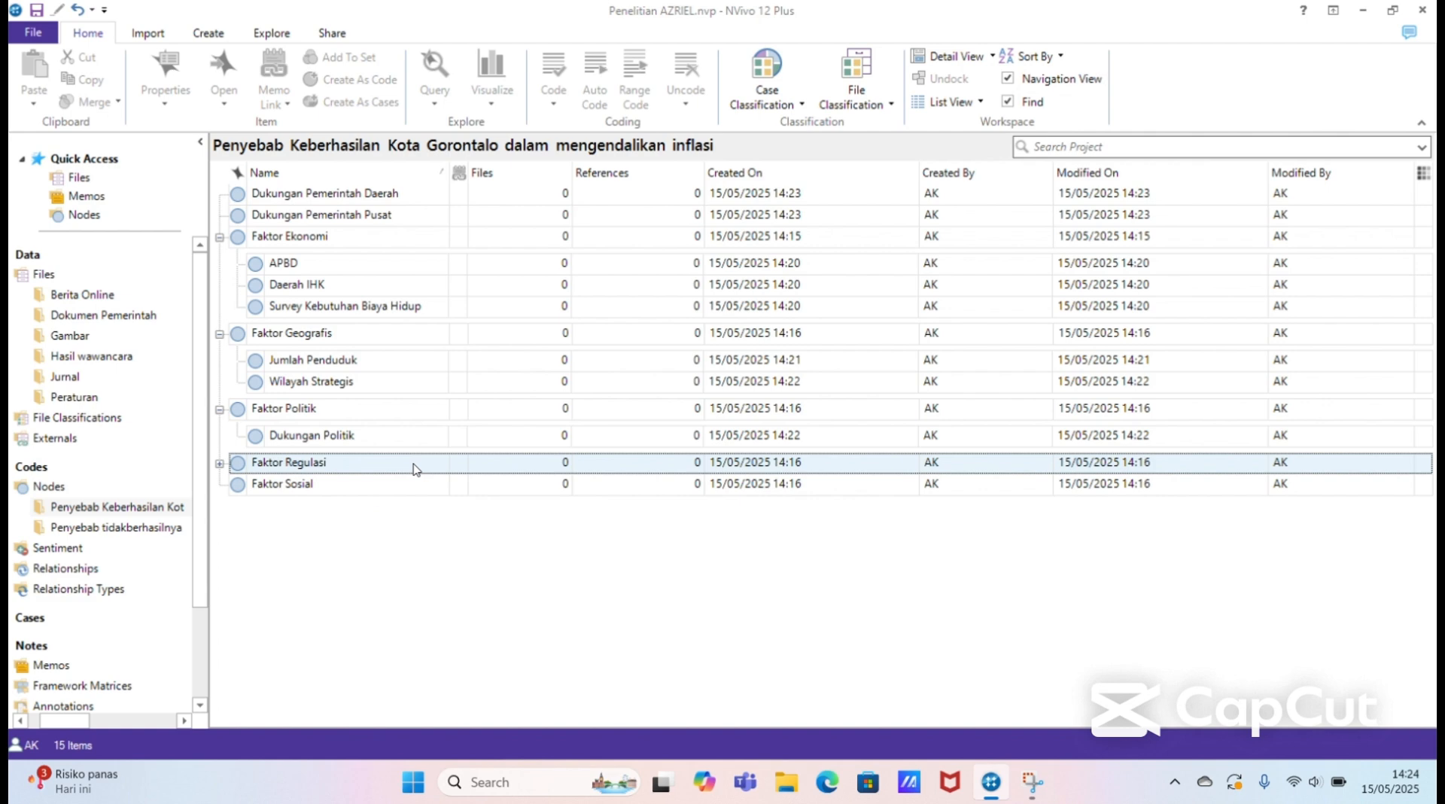
Step: Move the Dukungan Pemerintah Pusat and Dukungan Pemerintah Daerah nodes into Faktor Regulasi as child nodes and expand Faktor Regulasi
{"action": "left_click", "coordinate": [385, 216]}
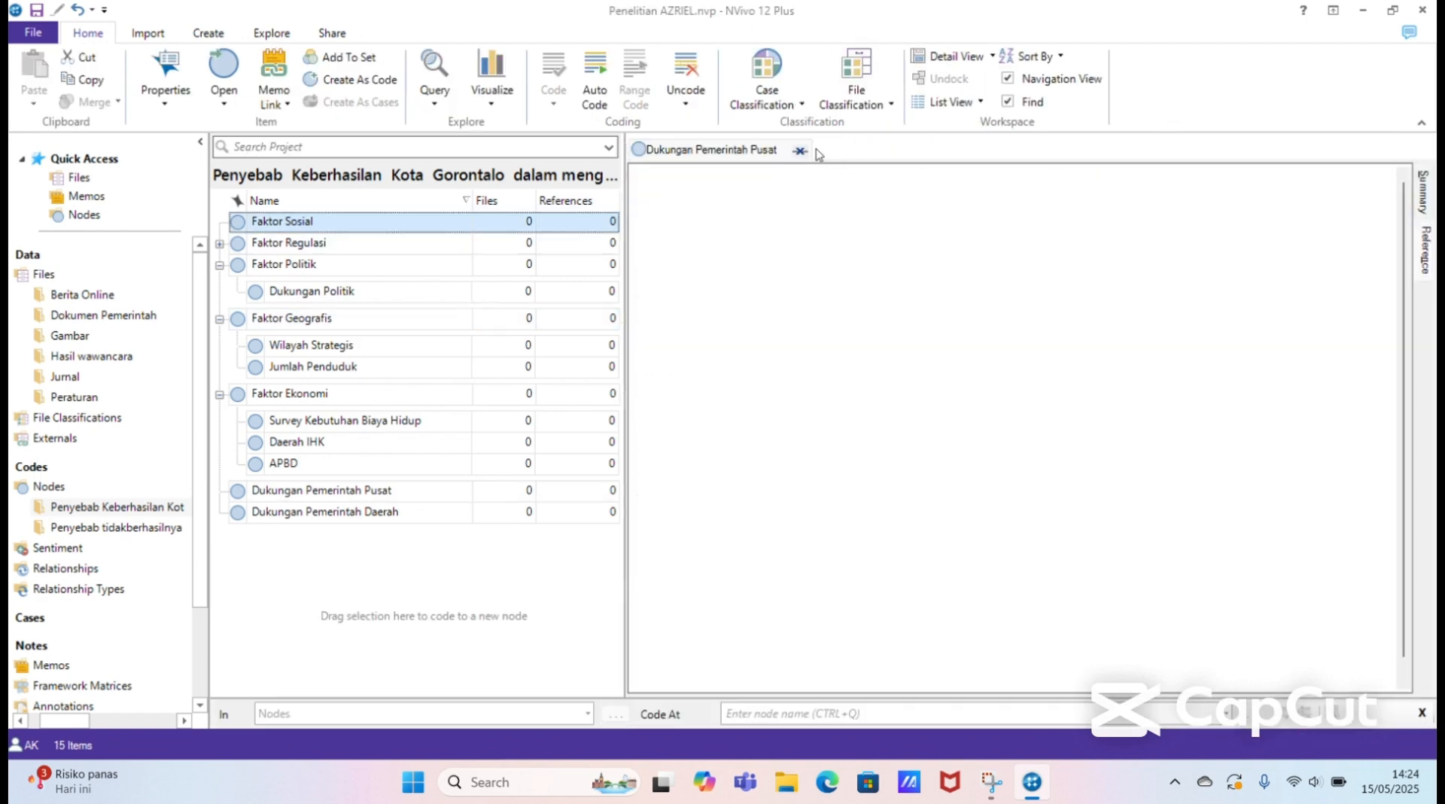
{"action": "left_click", "coordinate": [800, 151]}
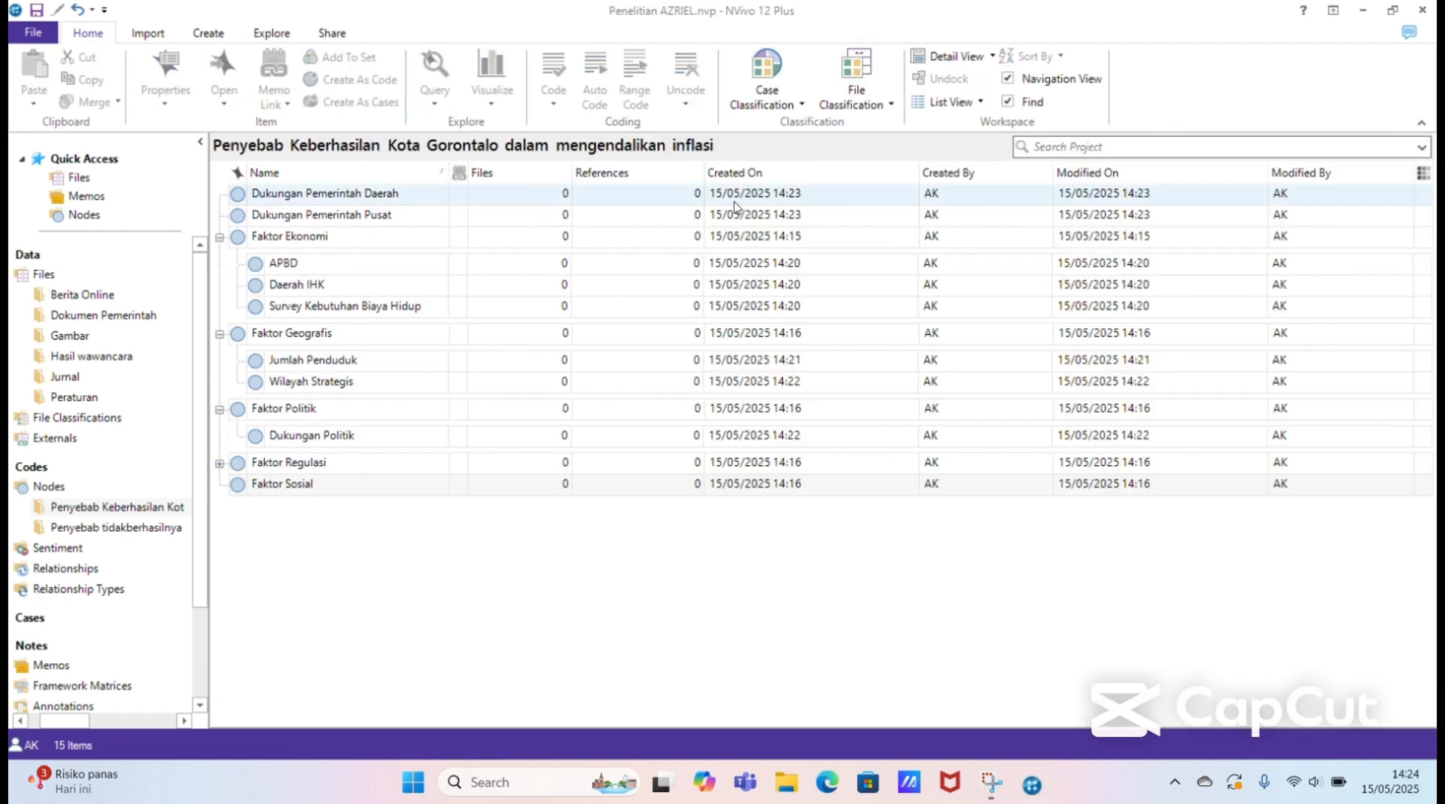
{"action": "left_click", "coordinate": [400, 220]}
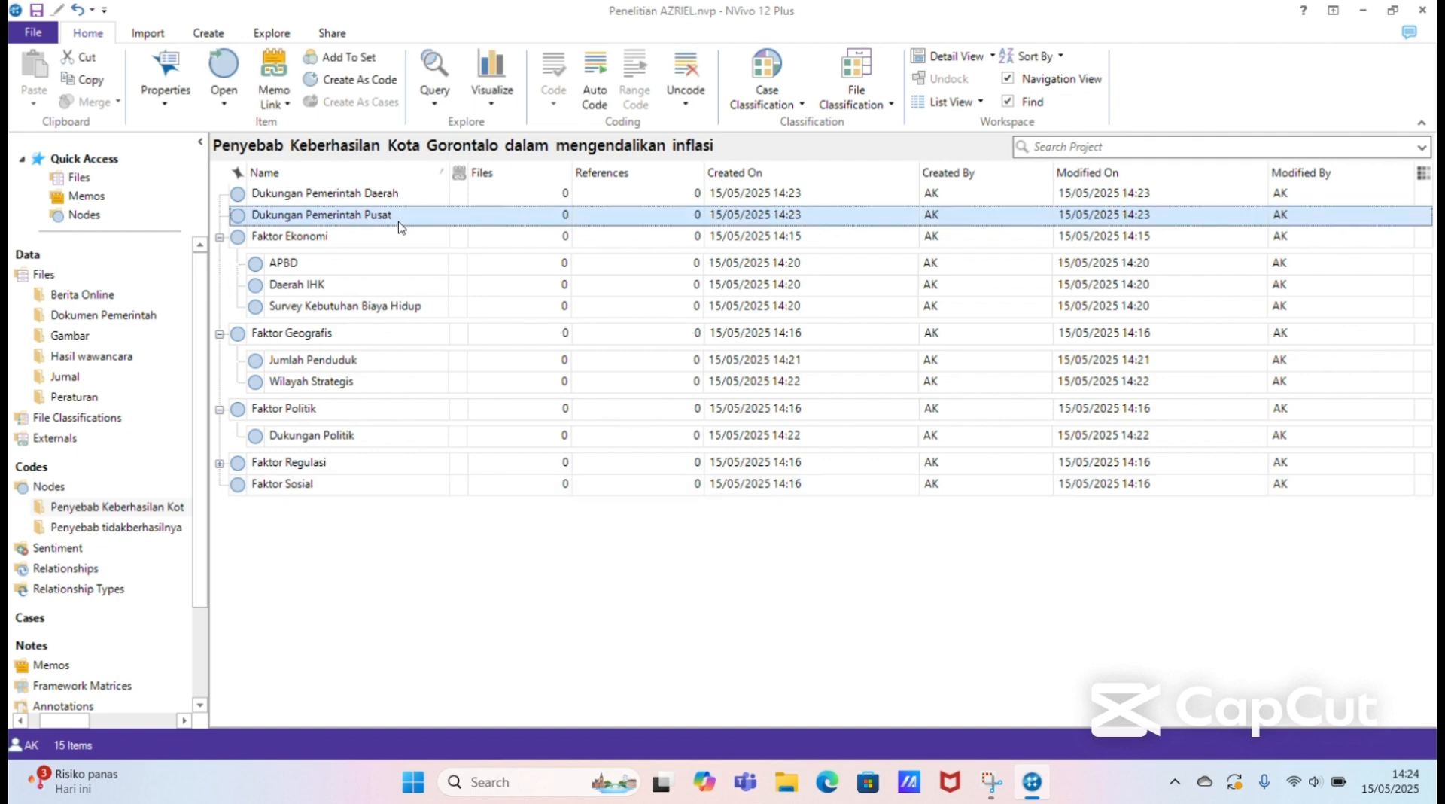
{"action": "left_click_drag", "start_coordinate": [399, 226], "coordinate": [391, 465]}
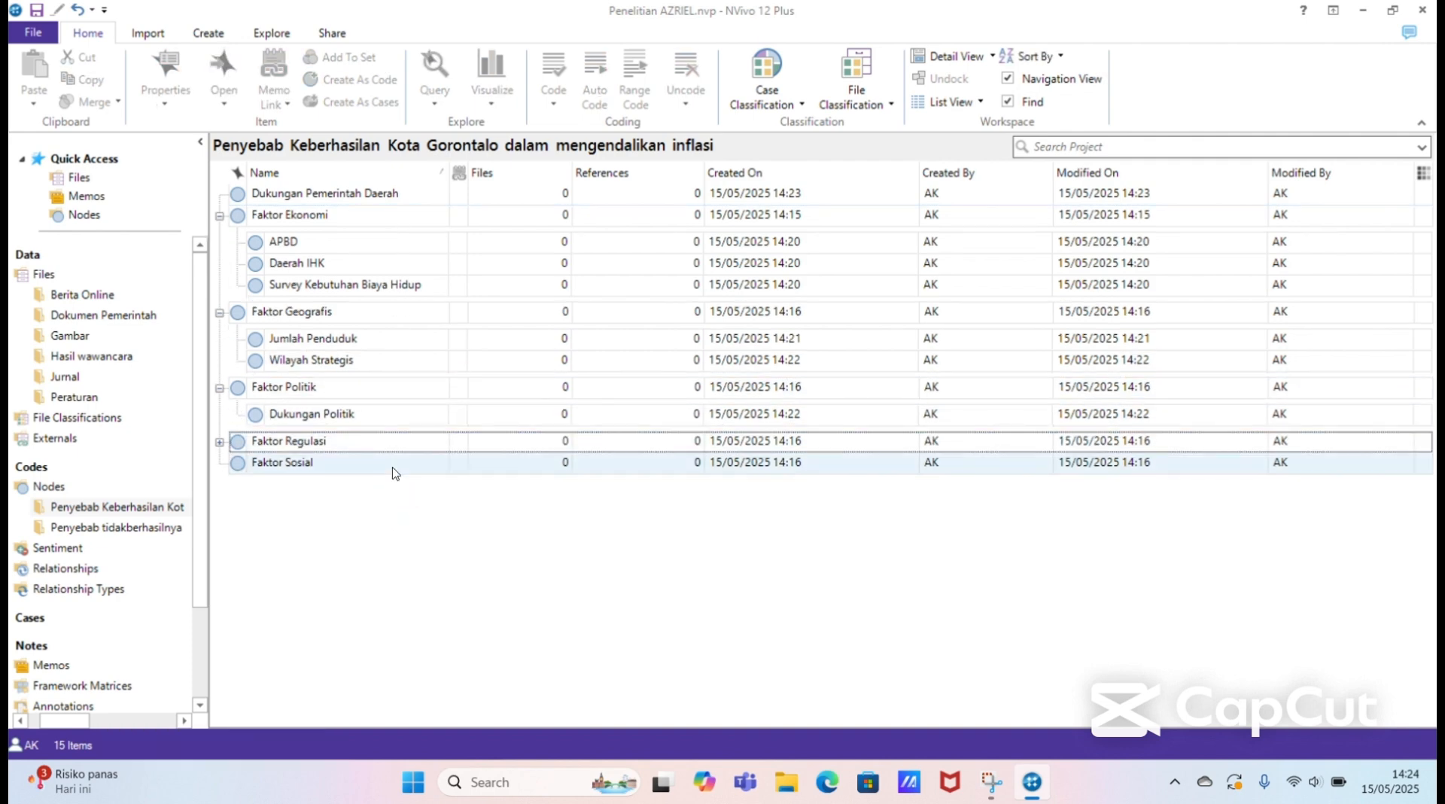
{"action": "left_click", "coordinate": [384, 198]}
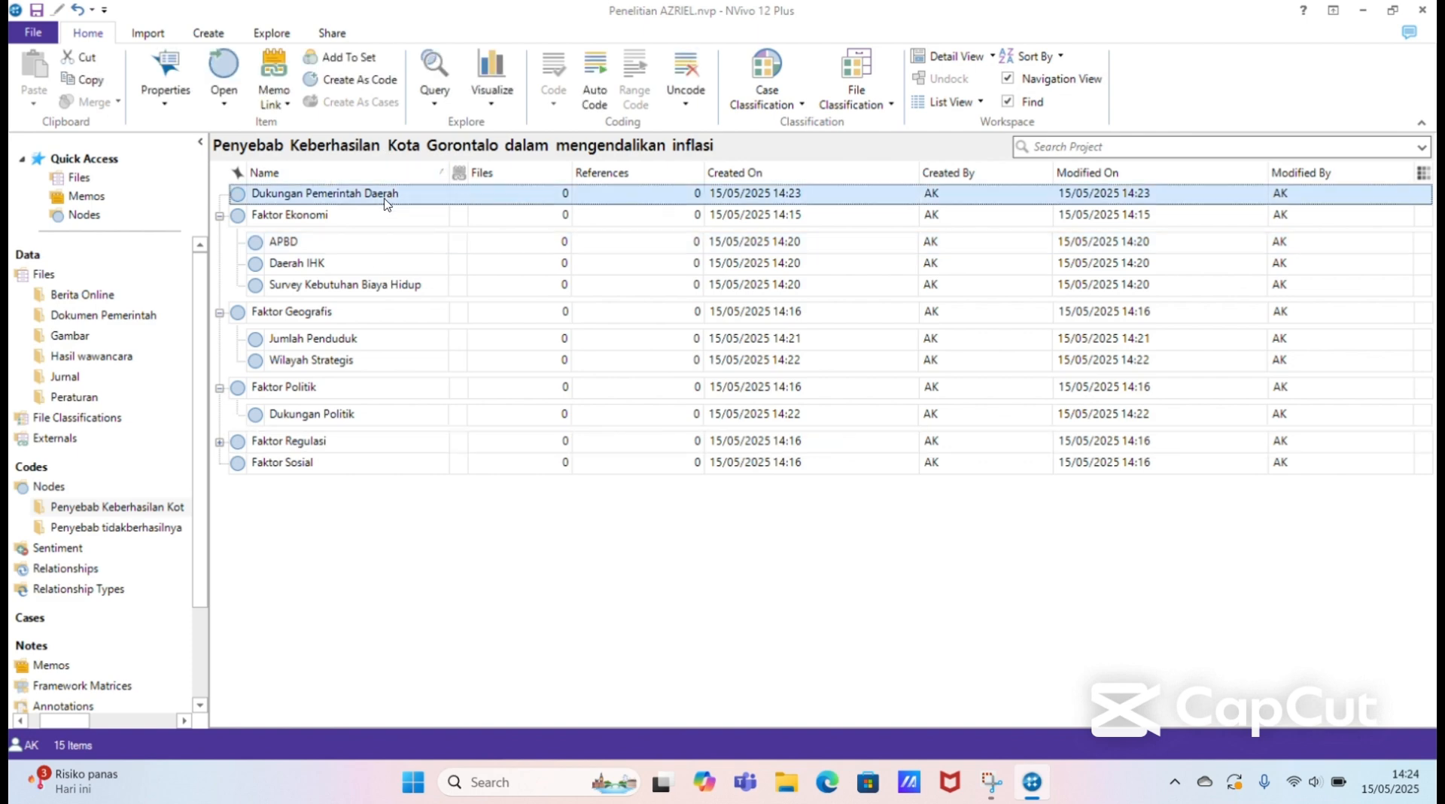
{"action": "left_click_drag", "start_coordinate": [386, 202], "coordinate": [426, 447]}
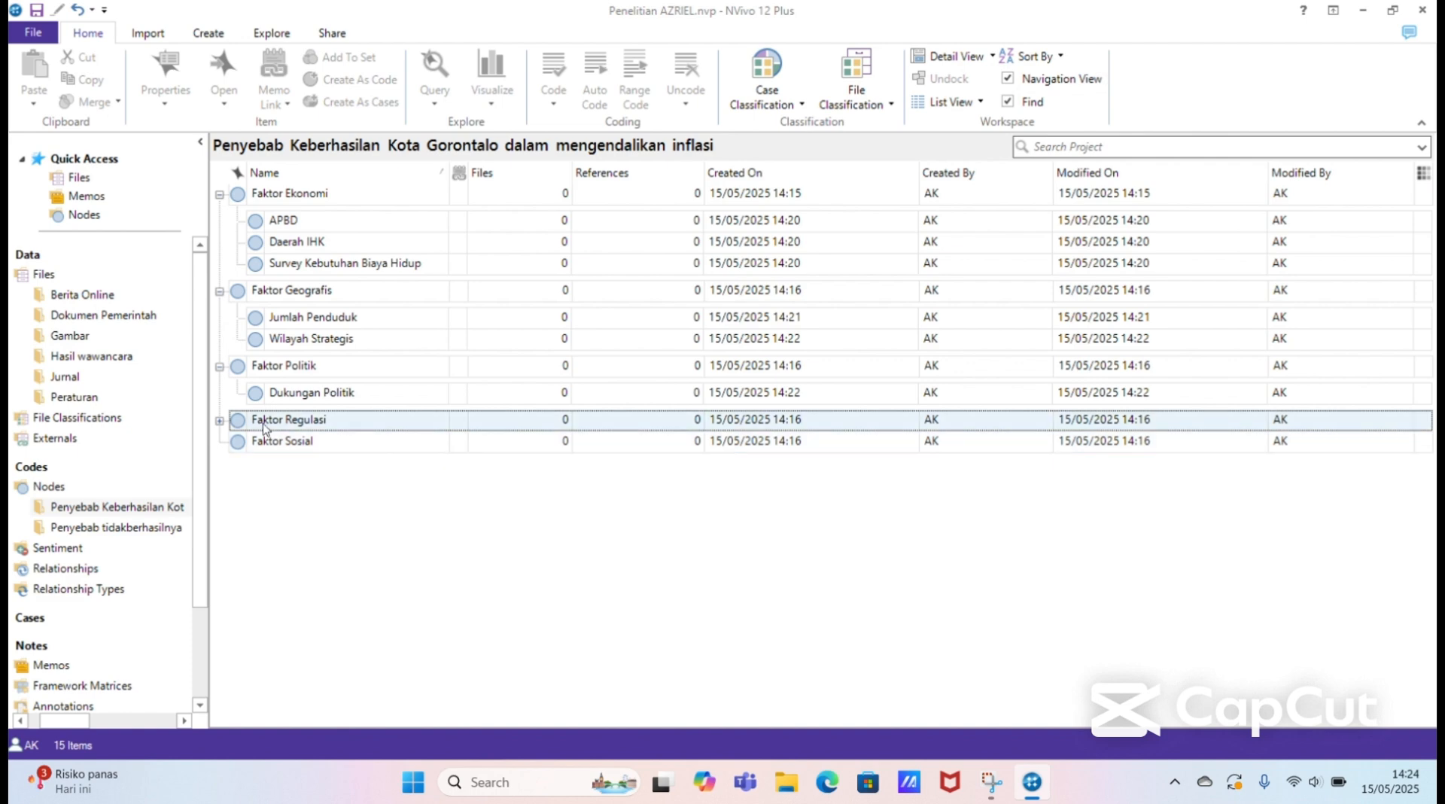
{"action": "left_click", "coordinate": [220, 421]}
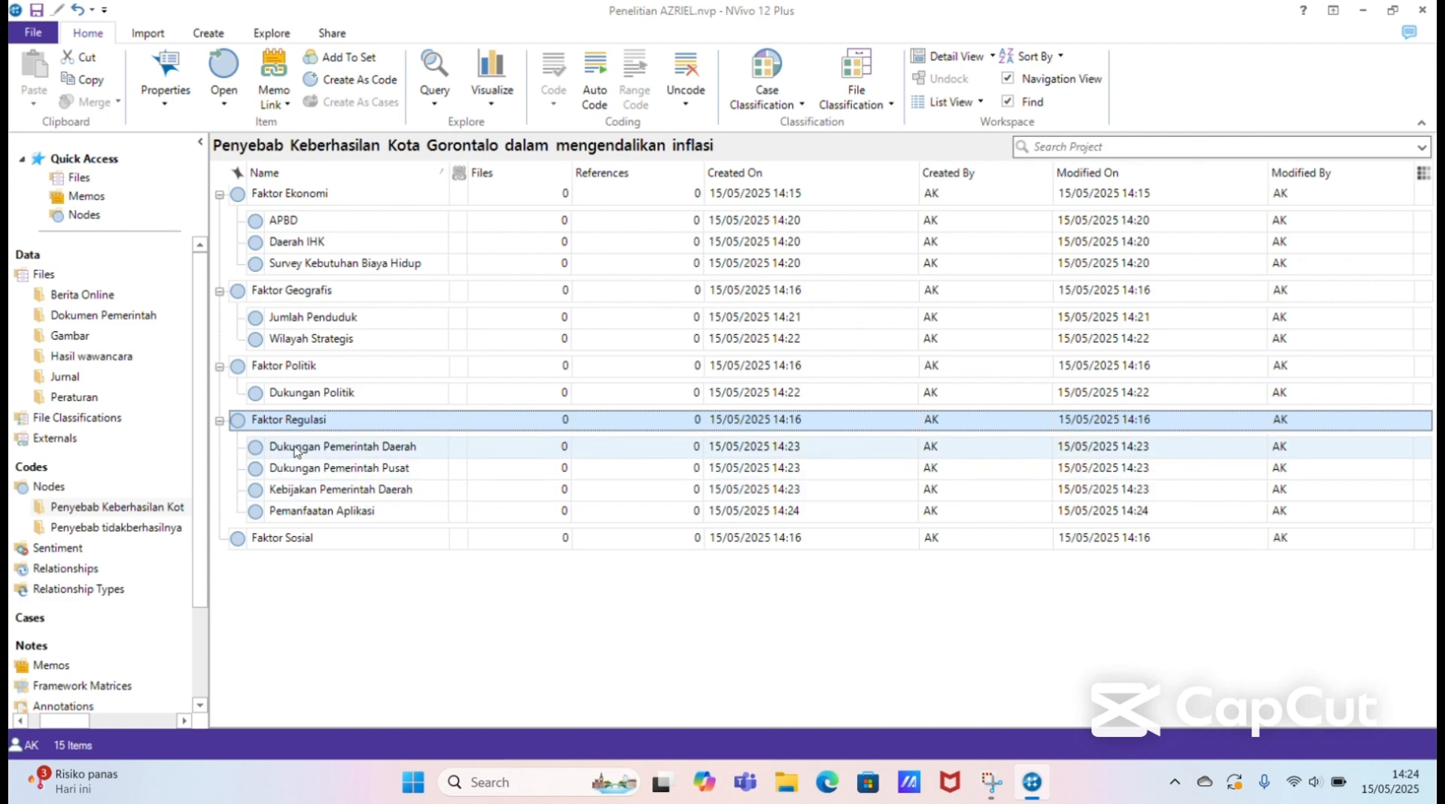
Step: Add a node named "Kerjasama dan Koordinasi Antar OPD" at the top level of the Penyebab Keberhasilan Kota Gorontalo folder
{"action": "left_click", "coordinate": [314, 577]}
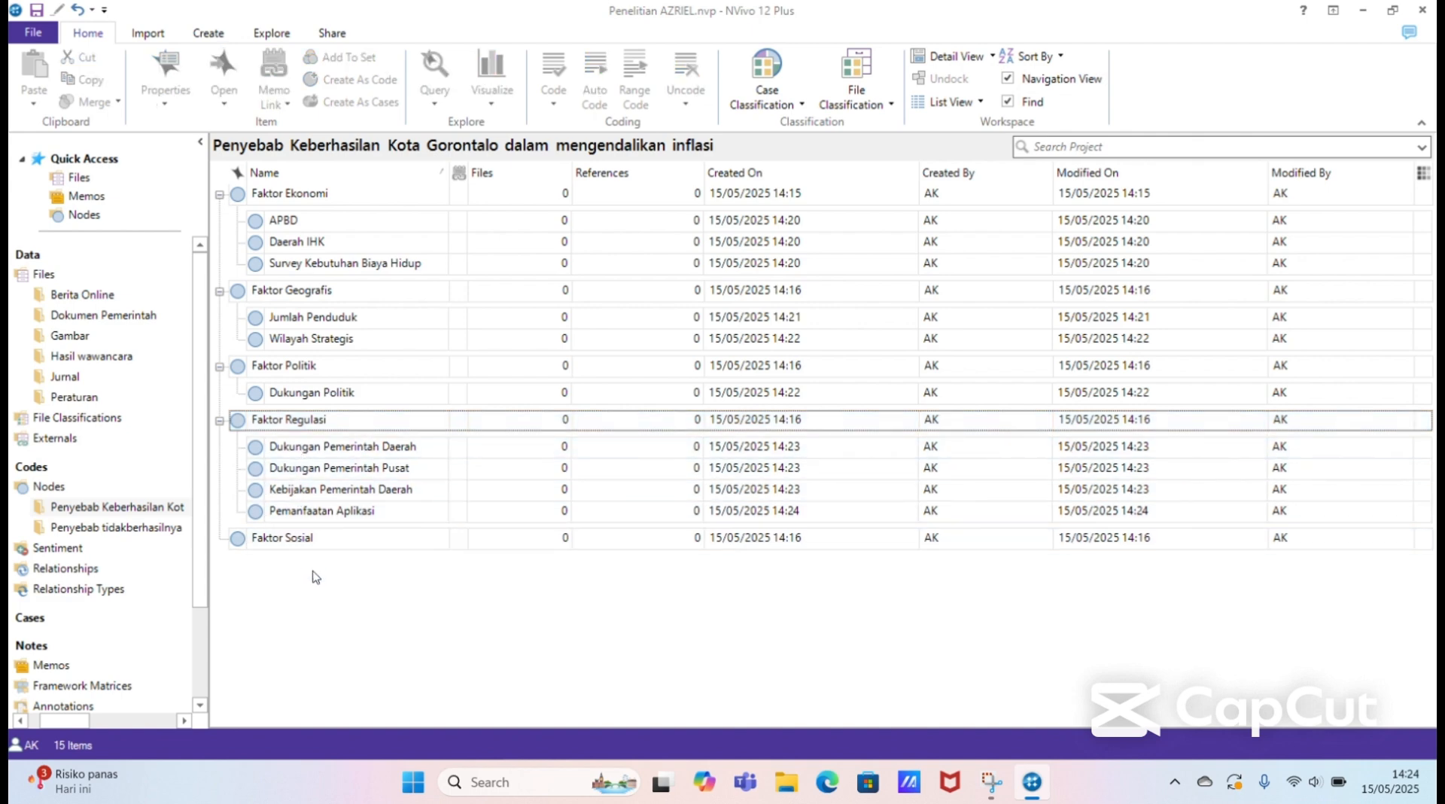
{"action": "right_click", "coordinate": [328, 583]}
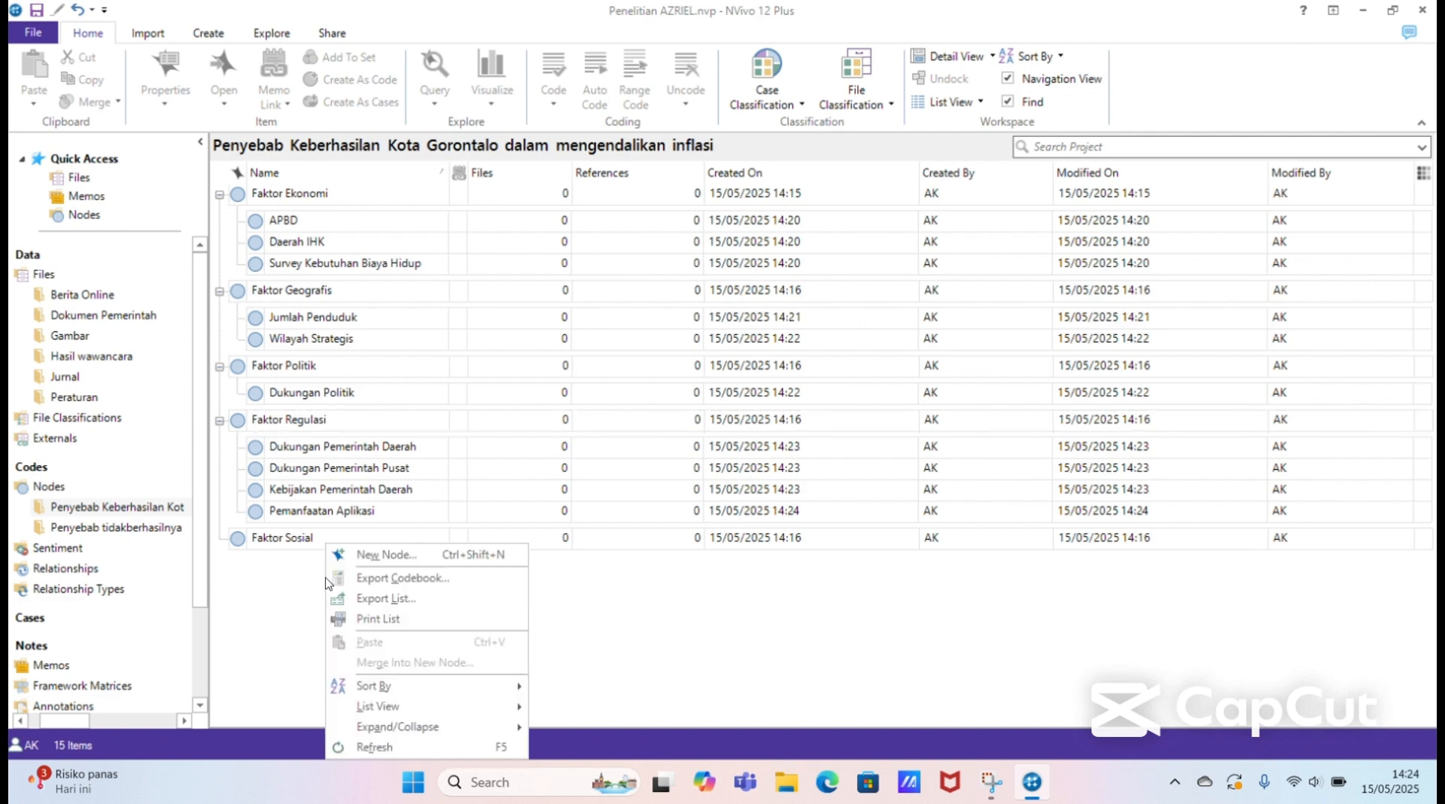
{"action": "left_click", "coordinate": [411, 559]}
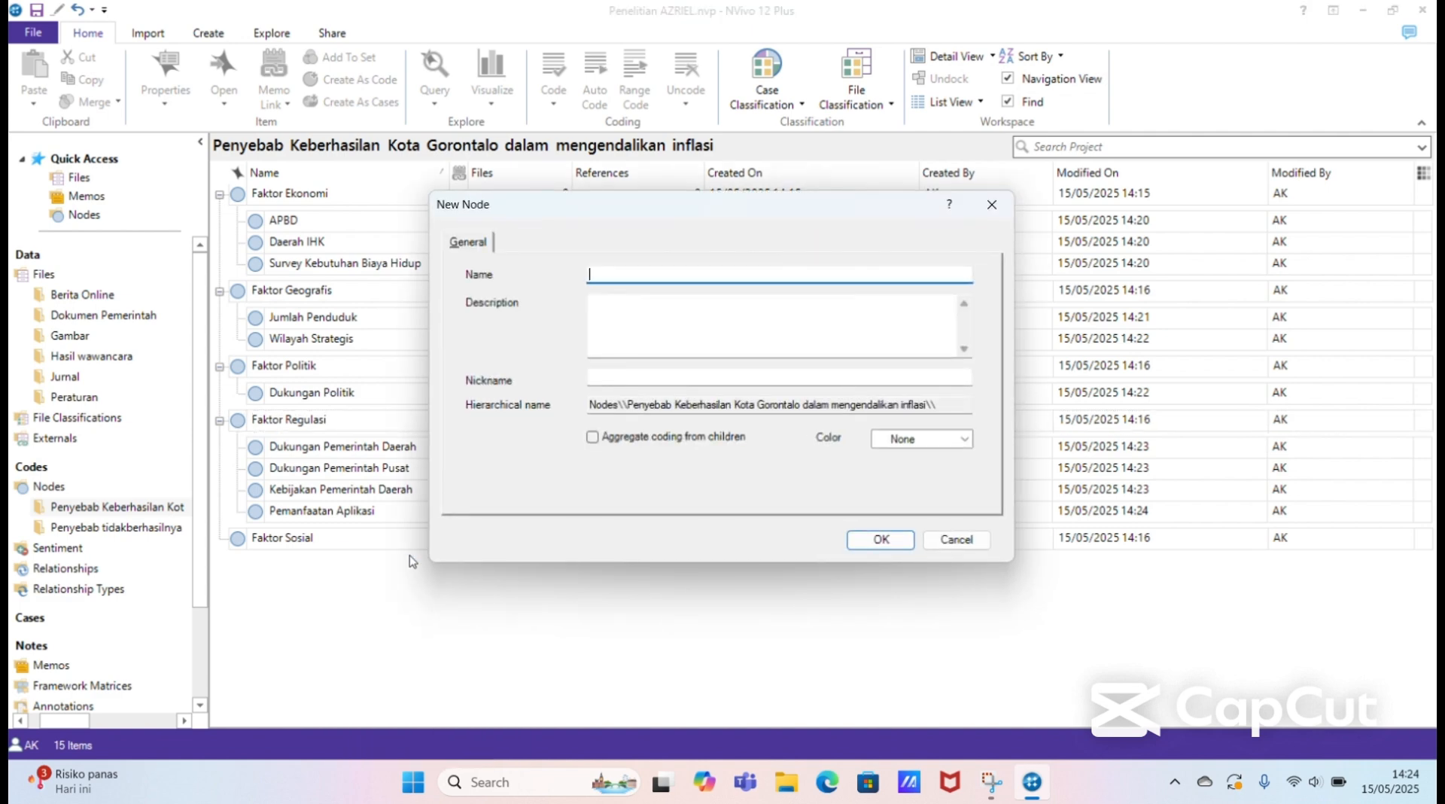
{"action": "type", "text": "Kerjasama dan Koordinasi"}
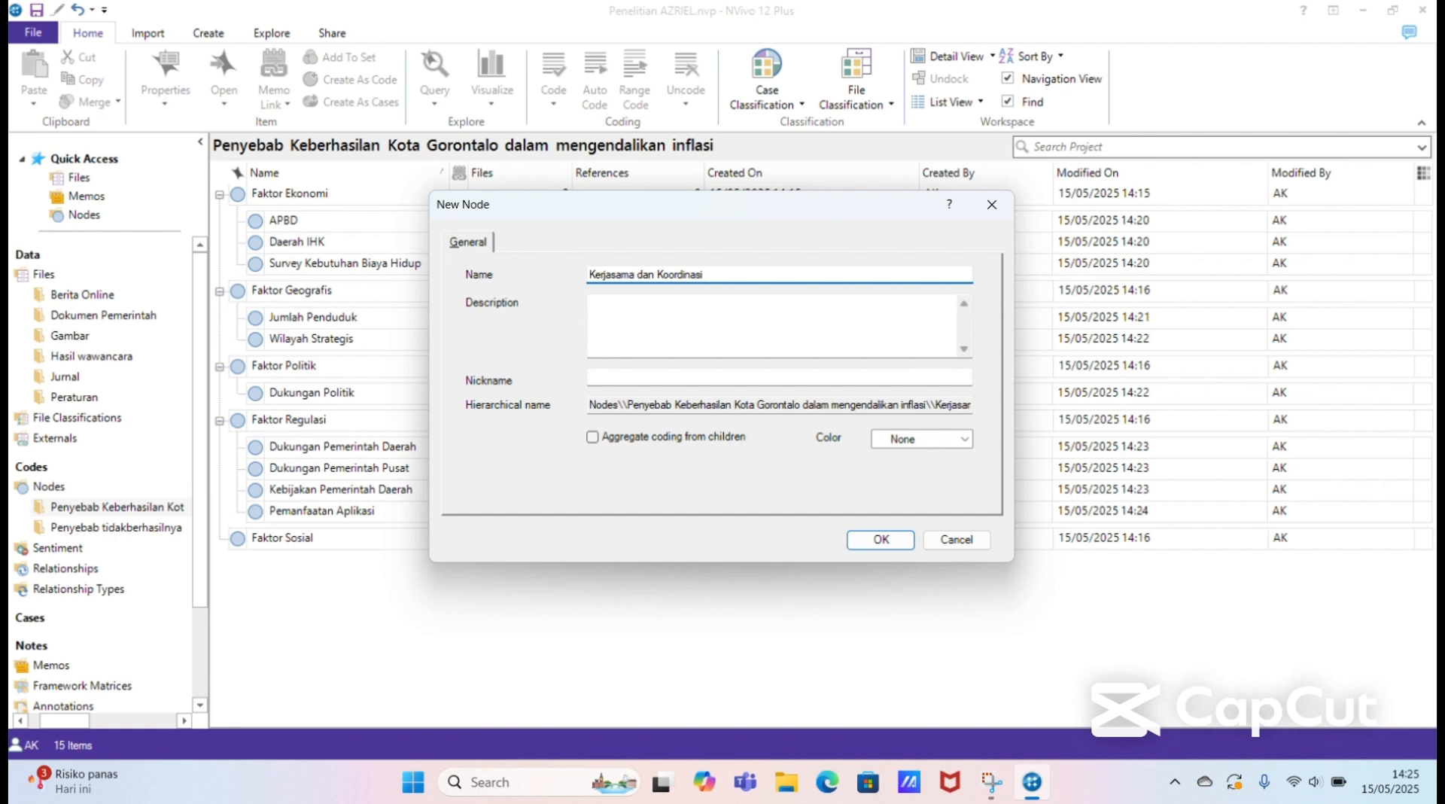
{"action": "type", "text": " Antar OPD"}
{"action": "left_click", "coordinate": [880, 539]}
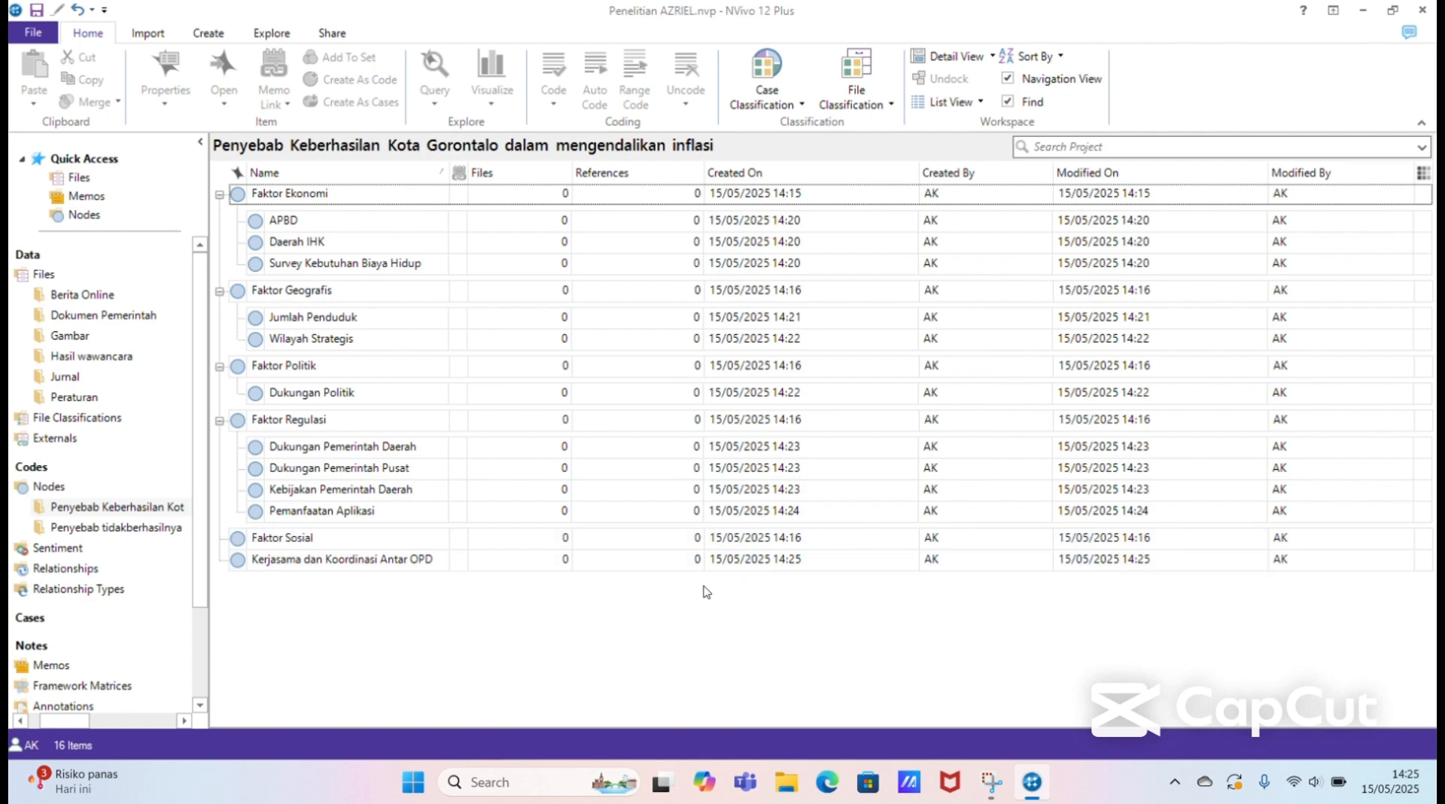
Step: Add a node named "Kerjasama dengan daerah lain" at the top level of the Penyebab Keberhasilan Kota Gorontalo folder
{"action": "right_click", "coordinate": [706, 591]}
{"action": "left_click", "coordinate": [763, 557]}
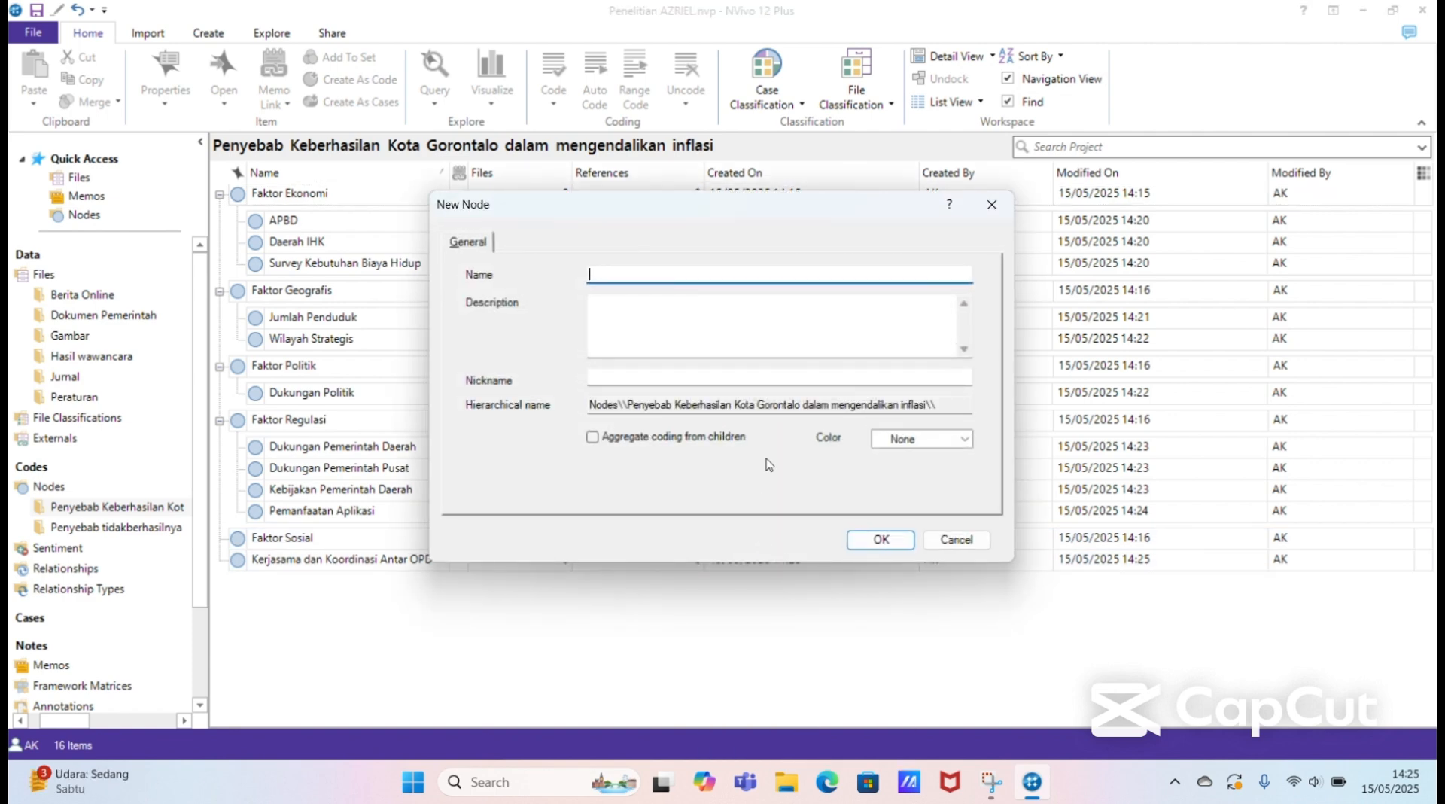
{"action": "type", "text": "Kerjasama dengan daerah lain"}
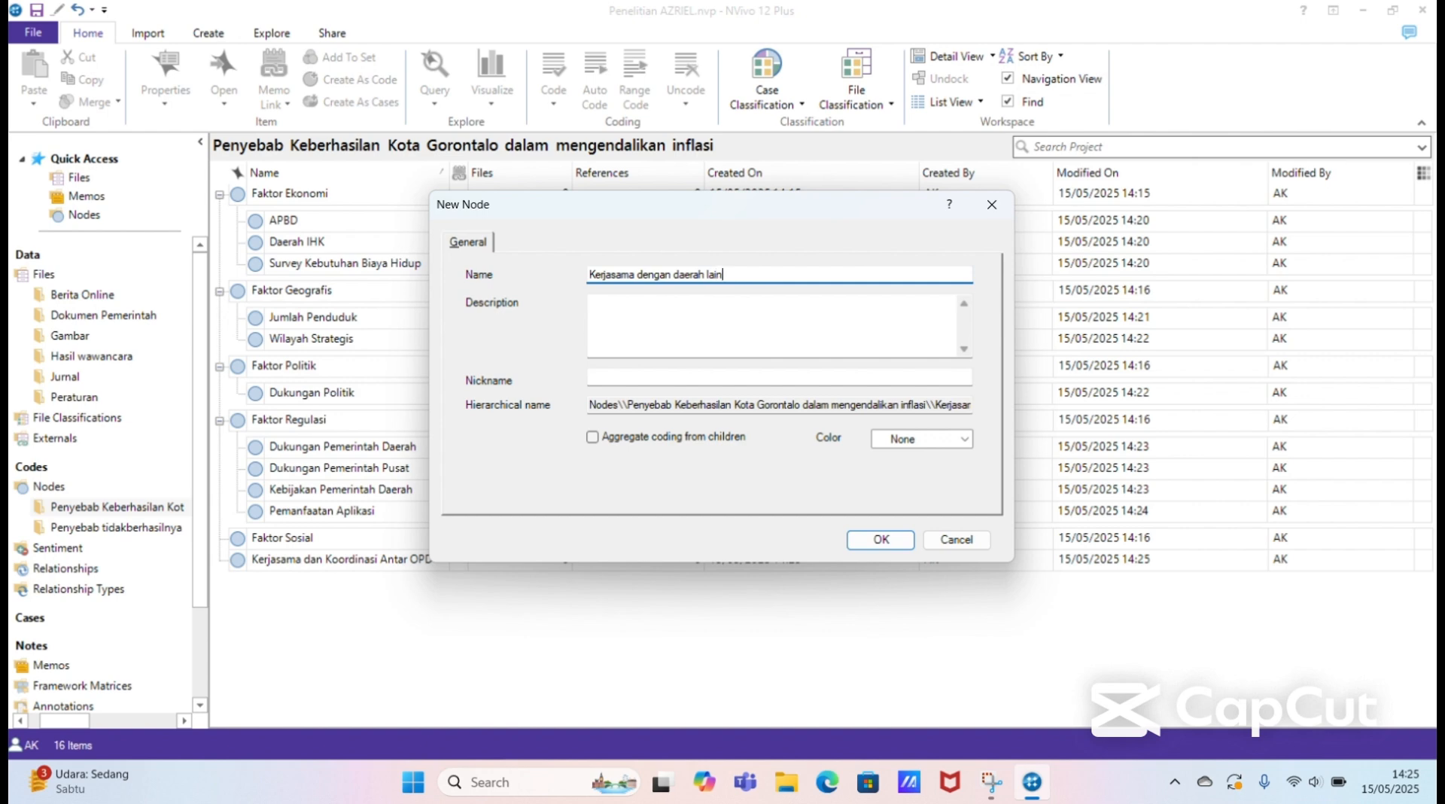
{"action": "left_click", "coordinate": [889, 540]}
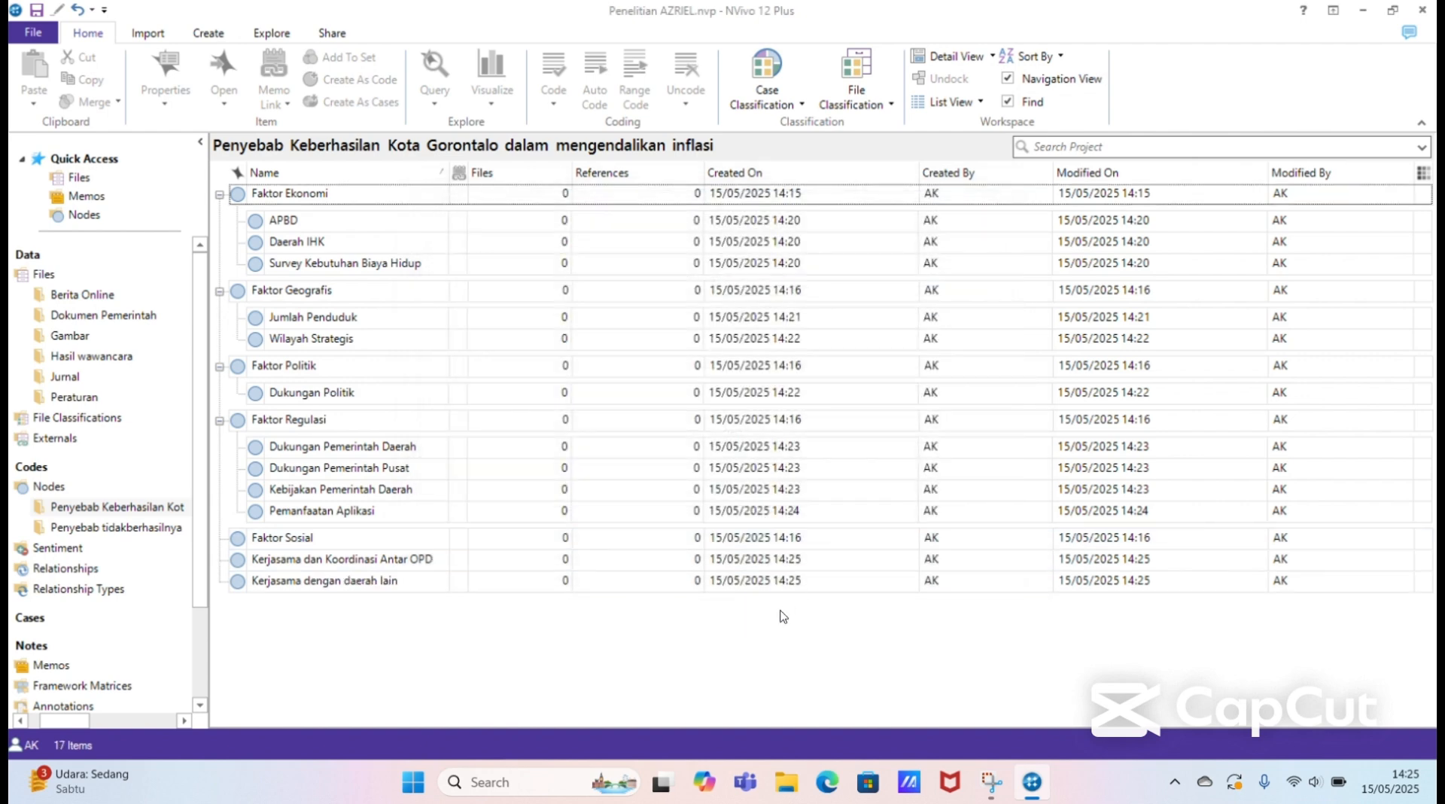
Step: Add a node named "Kerjasama dengan pihak eksternal" at the top level of the Penyebab Keberhasilan Kota Gorontalo folder
{"action": "right_click", "coordinate": [687, 619]}
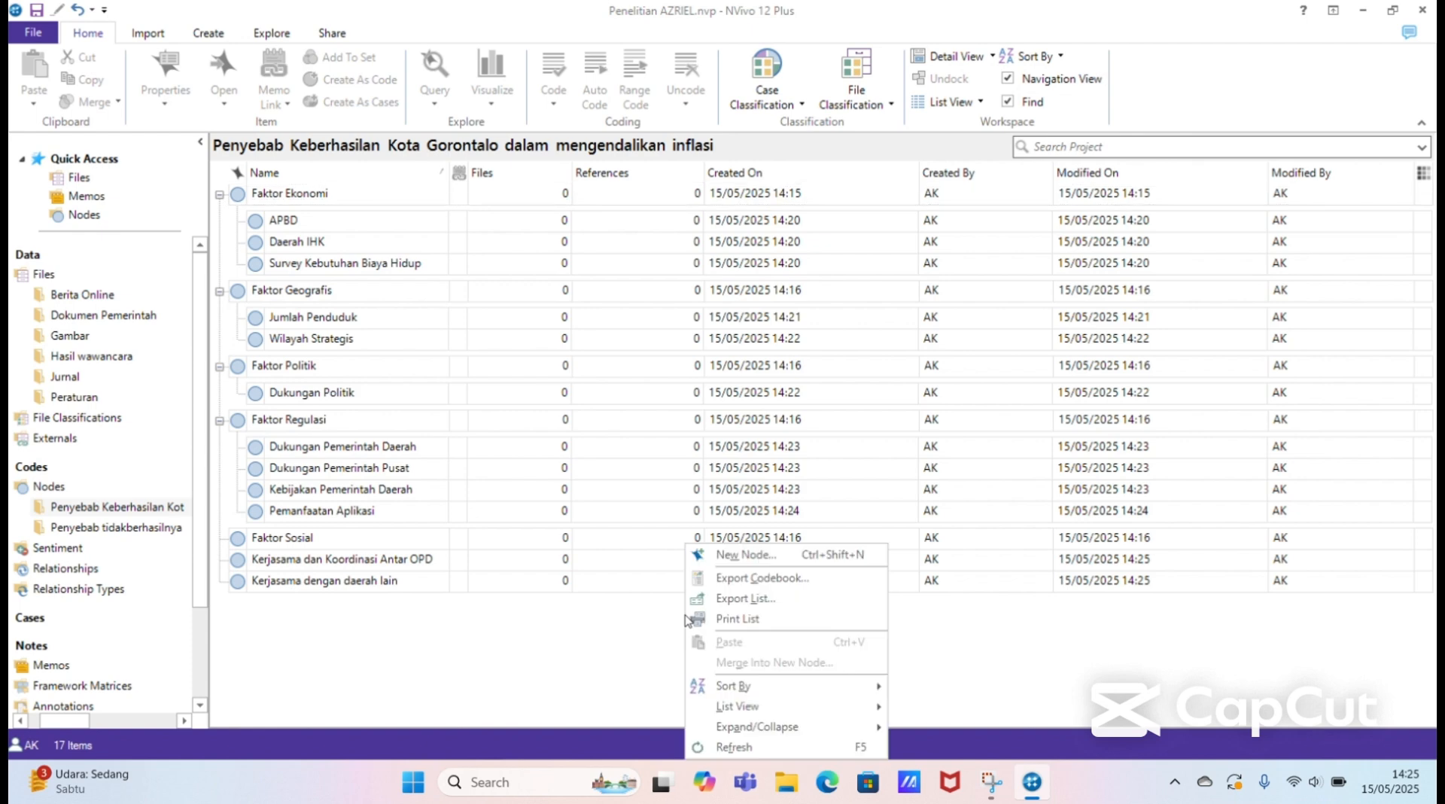
{"action": "left_click", "coordinate": [742, 556]}
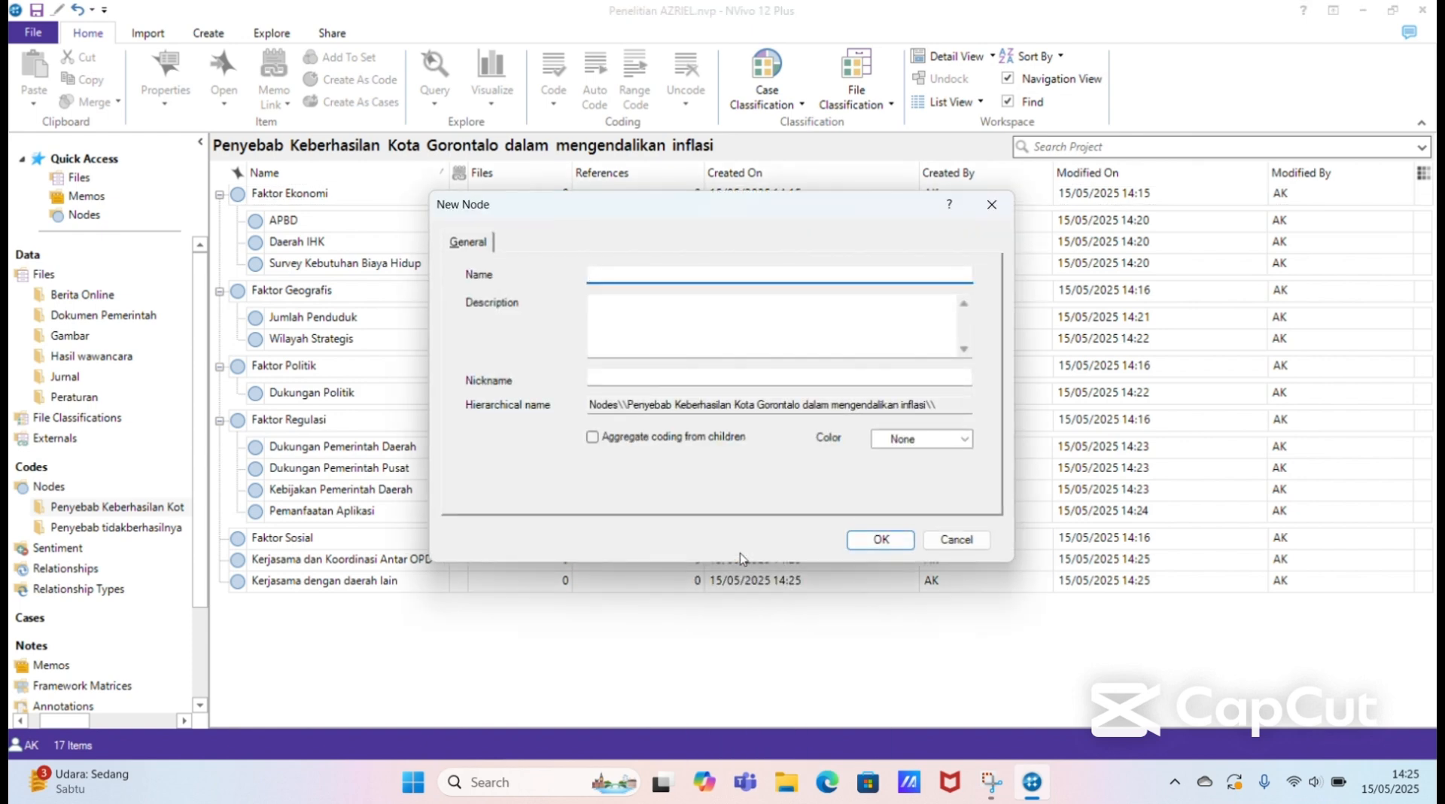
{"action": "type", "text": "Kerja"}
{"action": "type", "text": "saa"}
{"action": "type", "text": "ma "}
{"action": "type", "text": "dengan "}
{"action": "type", "text": "pihak"}
{"action": "type", "text": " e"}
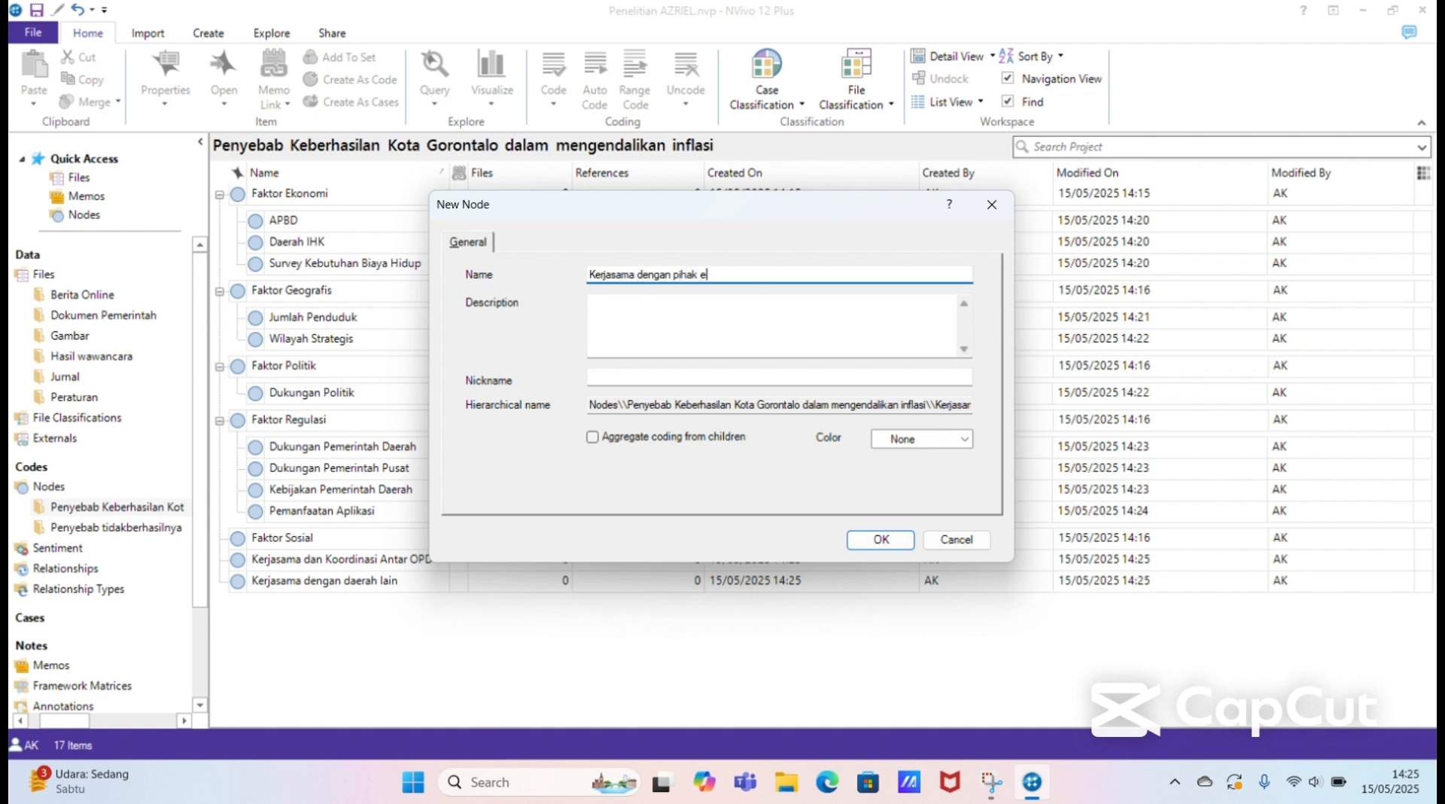
{"action": "type", "text": "ksternal"}
{"action": "left_click", "coordinate": [862, 540]}
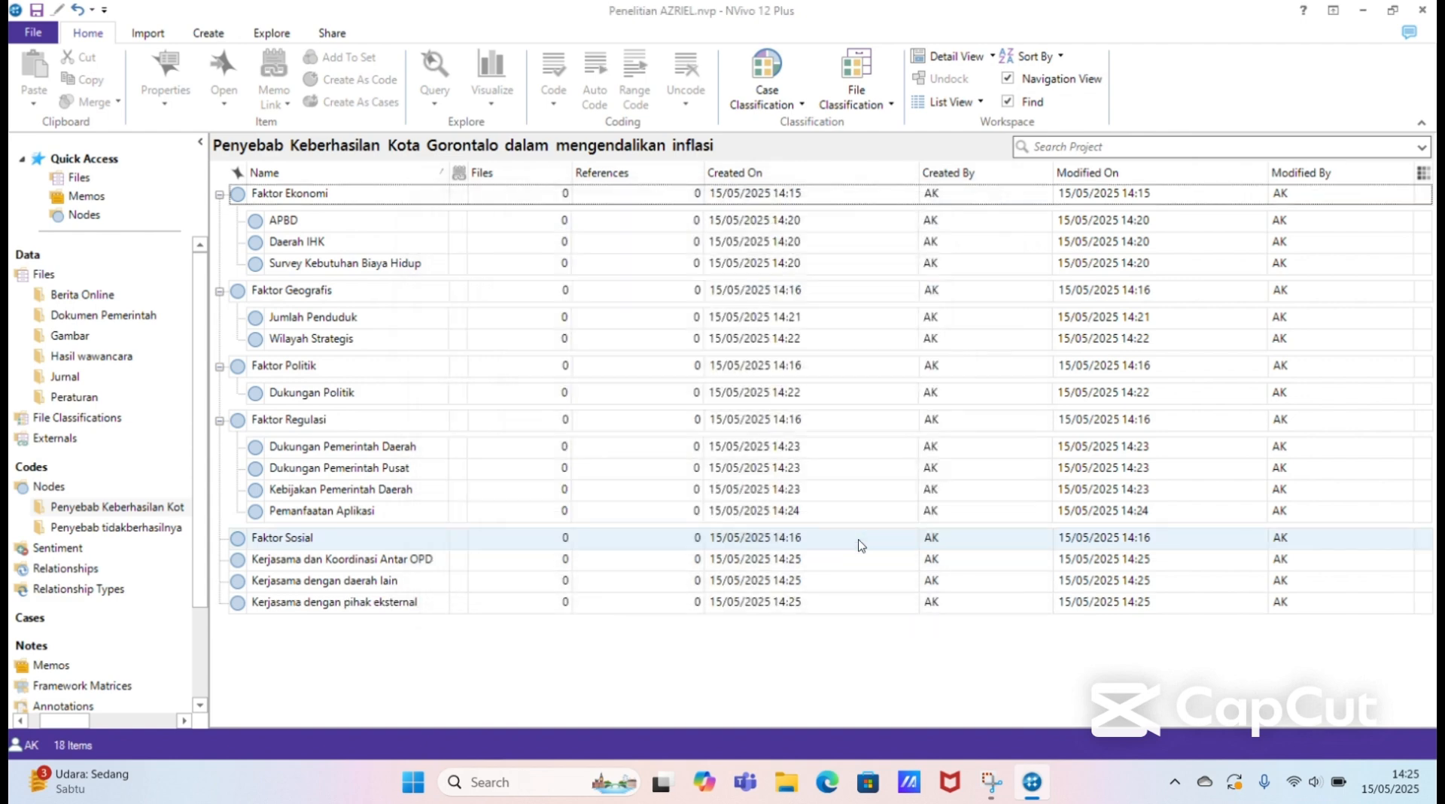
Step: Move the three Kerjasama nodes into Faktor Sosial as child nodes and expand Faktor Sosial
{"action": "left_click", "coordinate": [477, 566]}
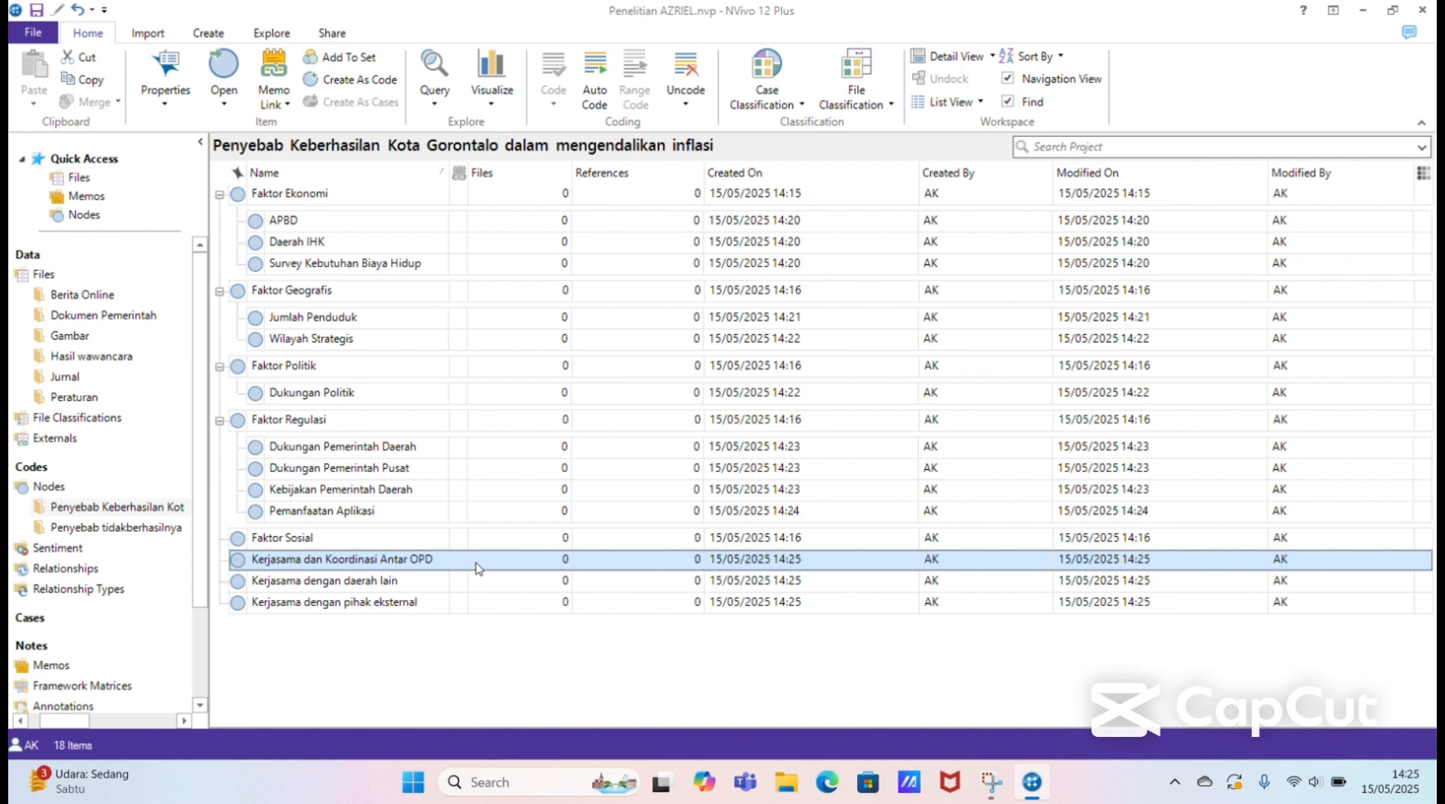
{"action": "left_click_drag", "start_coordinate": [477, 567], "coordinate": [430, 538]}
{"action": "left_click", "coordinate": [435, 562]}
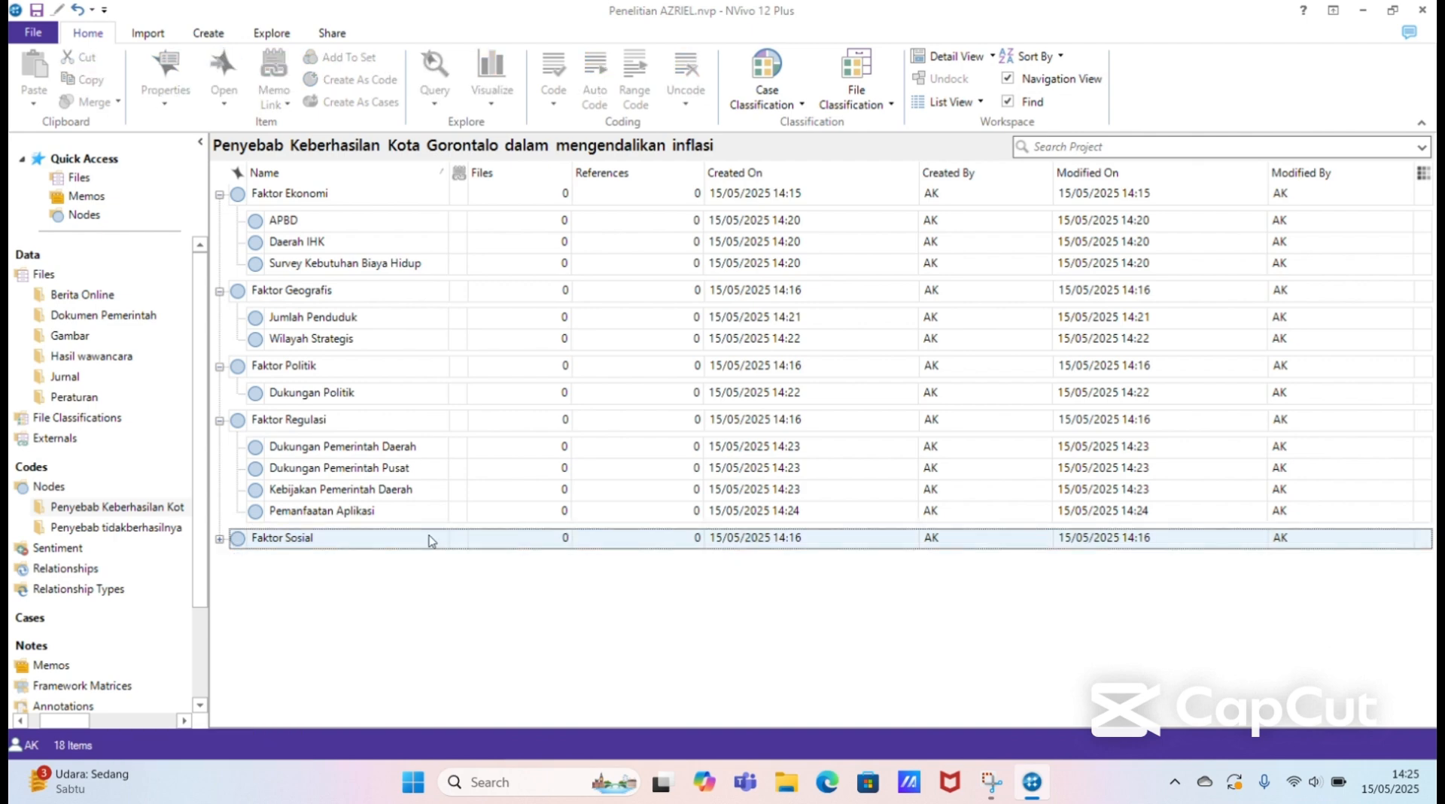
{"action": "left_click", "coordinate": [223, 549]}
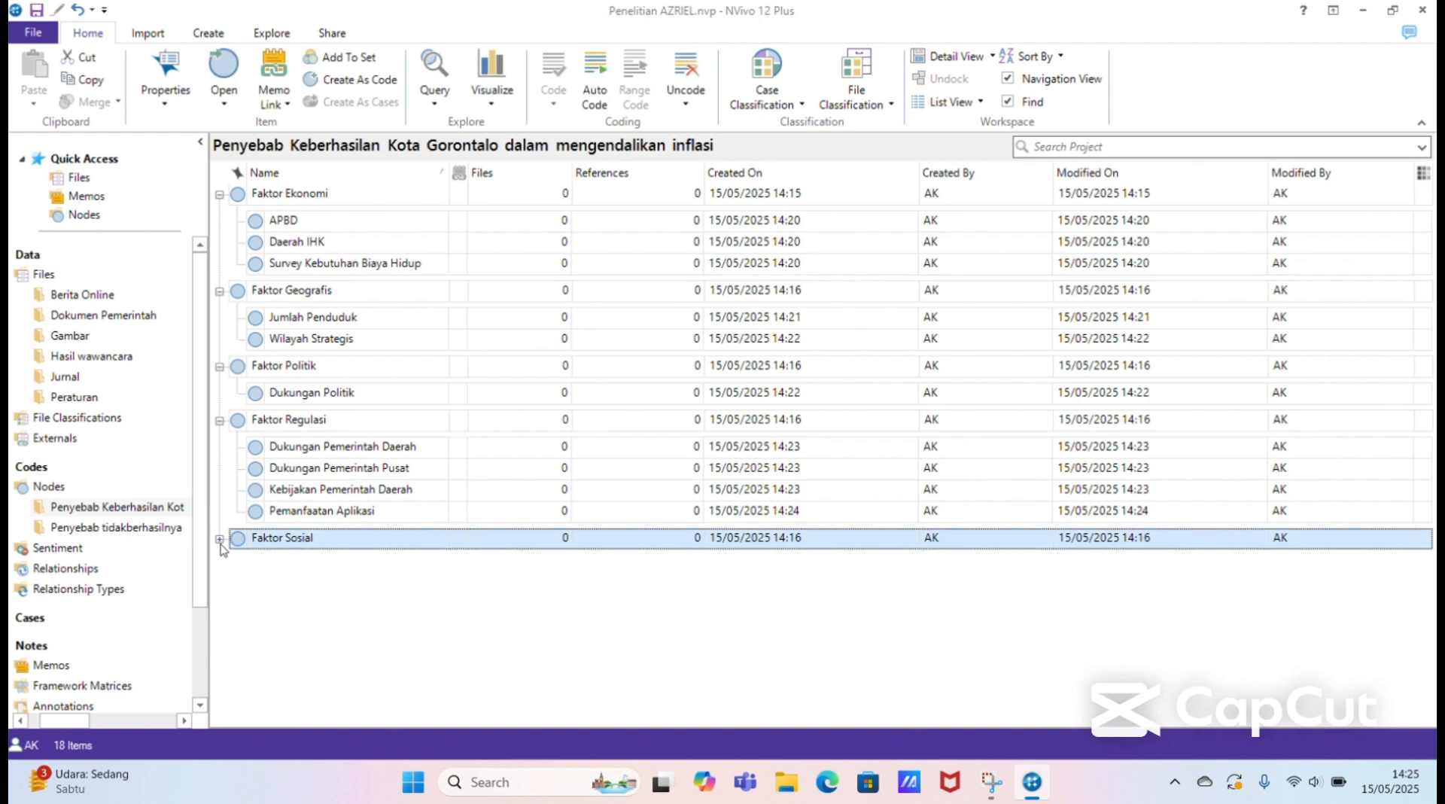
{"action": "left_click", "coordinate": [220, 539]}
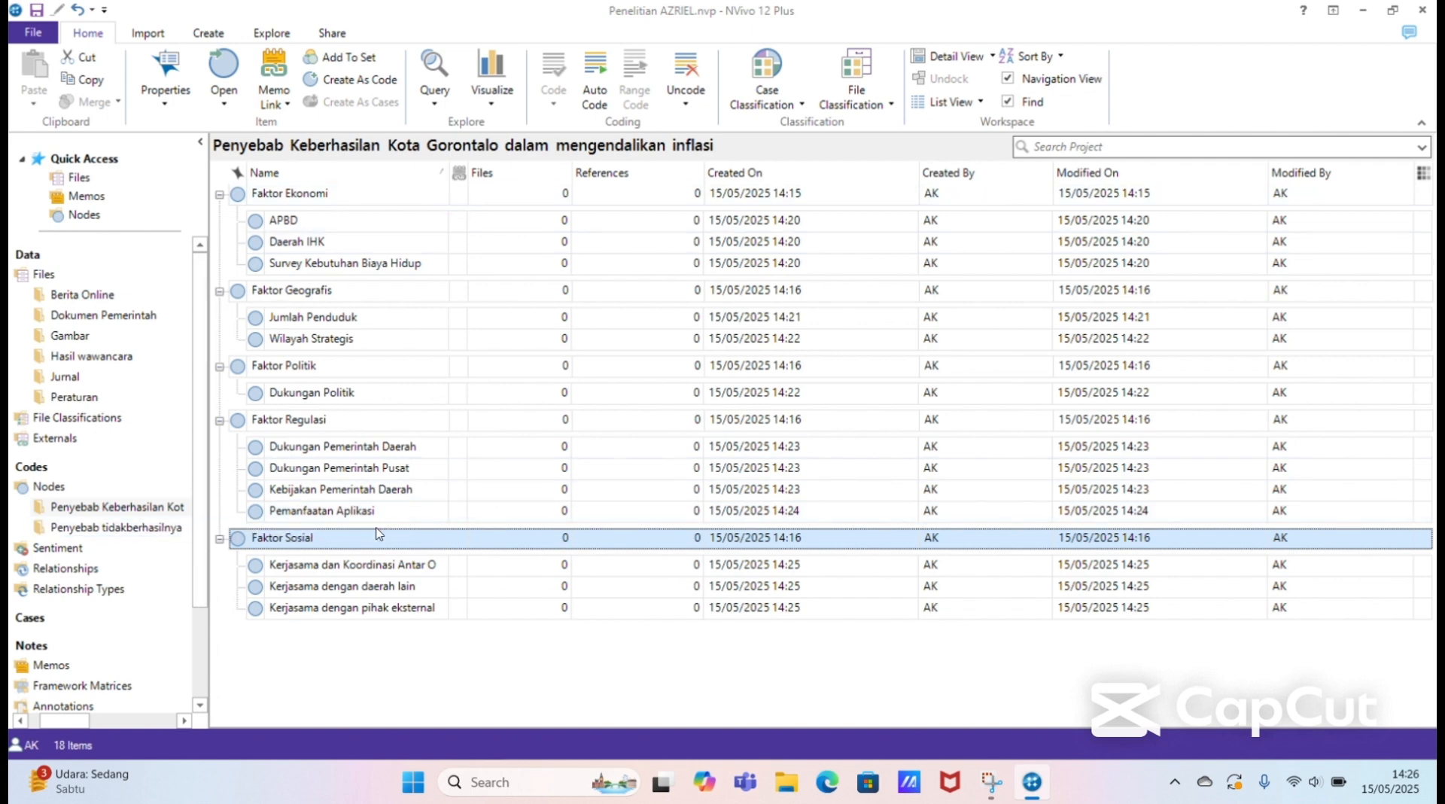
Step: Open the Penyebab tidakberhasilnya Kabupaten Gorontalo node folder and add a top-level node named "APBD"
{"action": "left_click", "coordinate": [169, 526]}
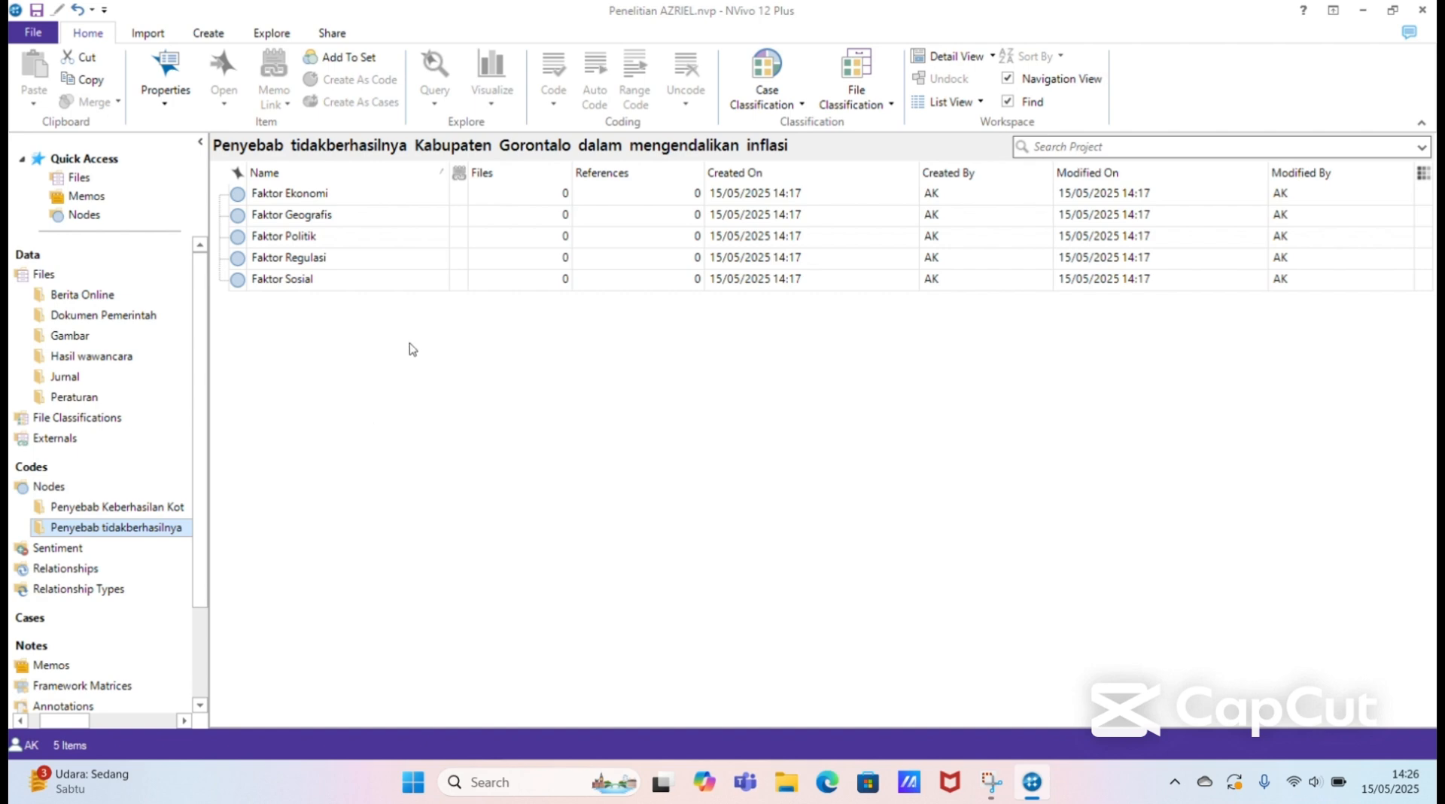
{"action": "right_click", "coordinate": [377, 331]}
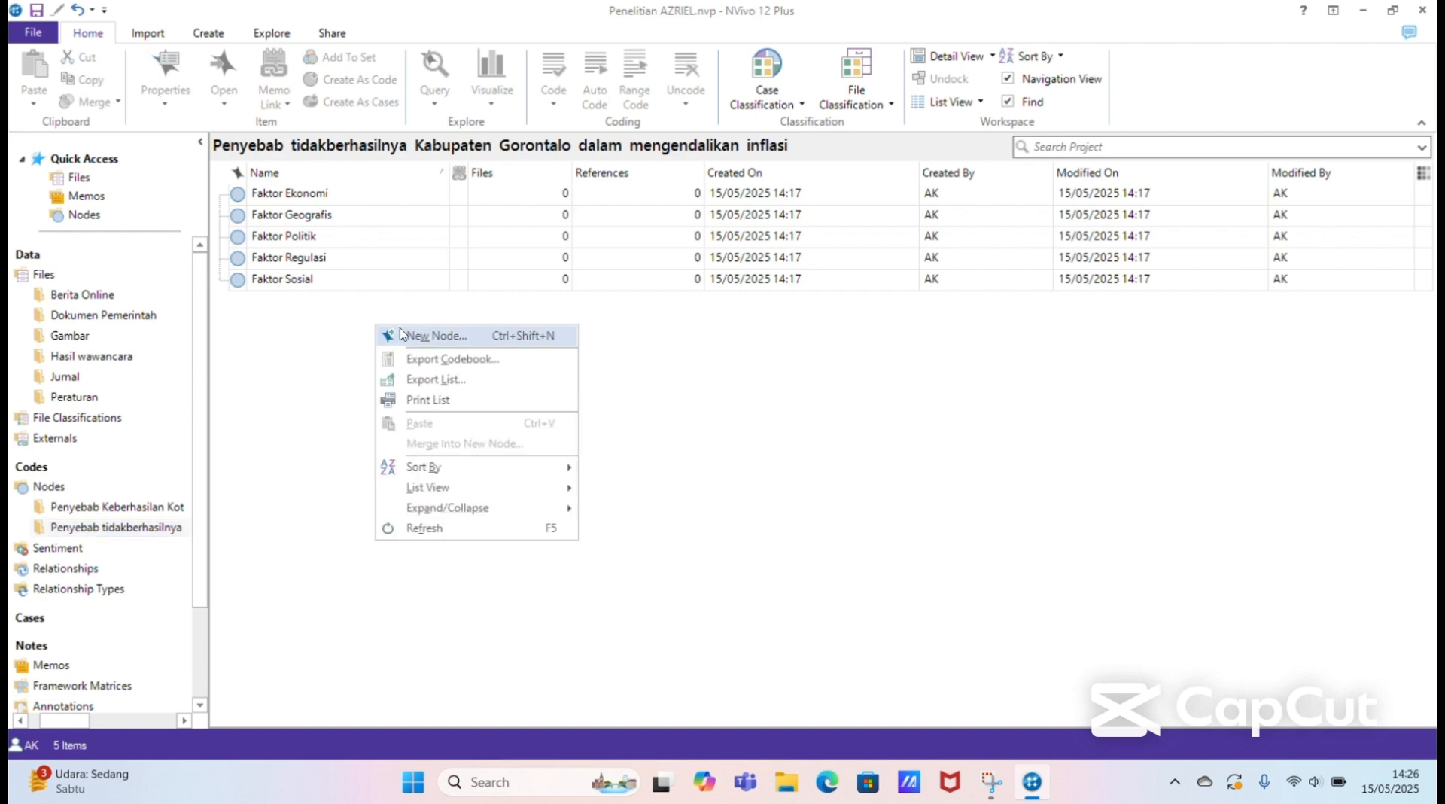
{"action": "left_click", "coordinate": [449, 339]}
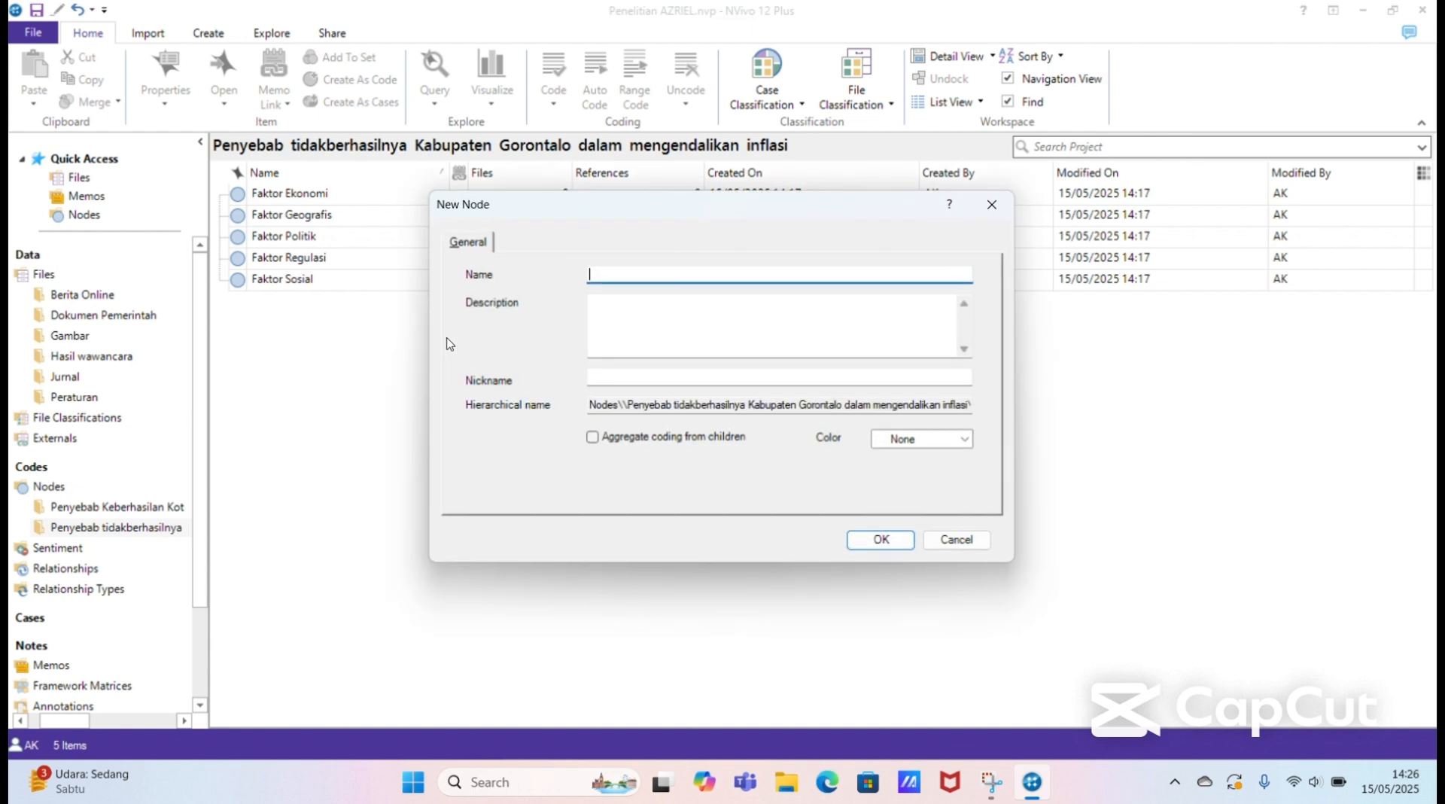
{"action": "type", "text": "APBD"}
{"action": "left_click", "coordinate": [865, 539]}
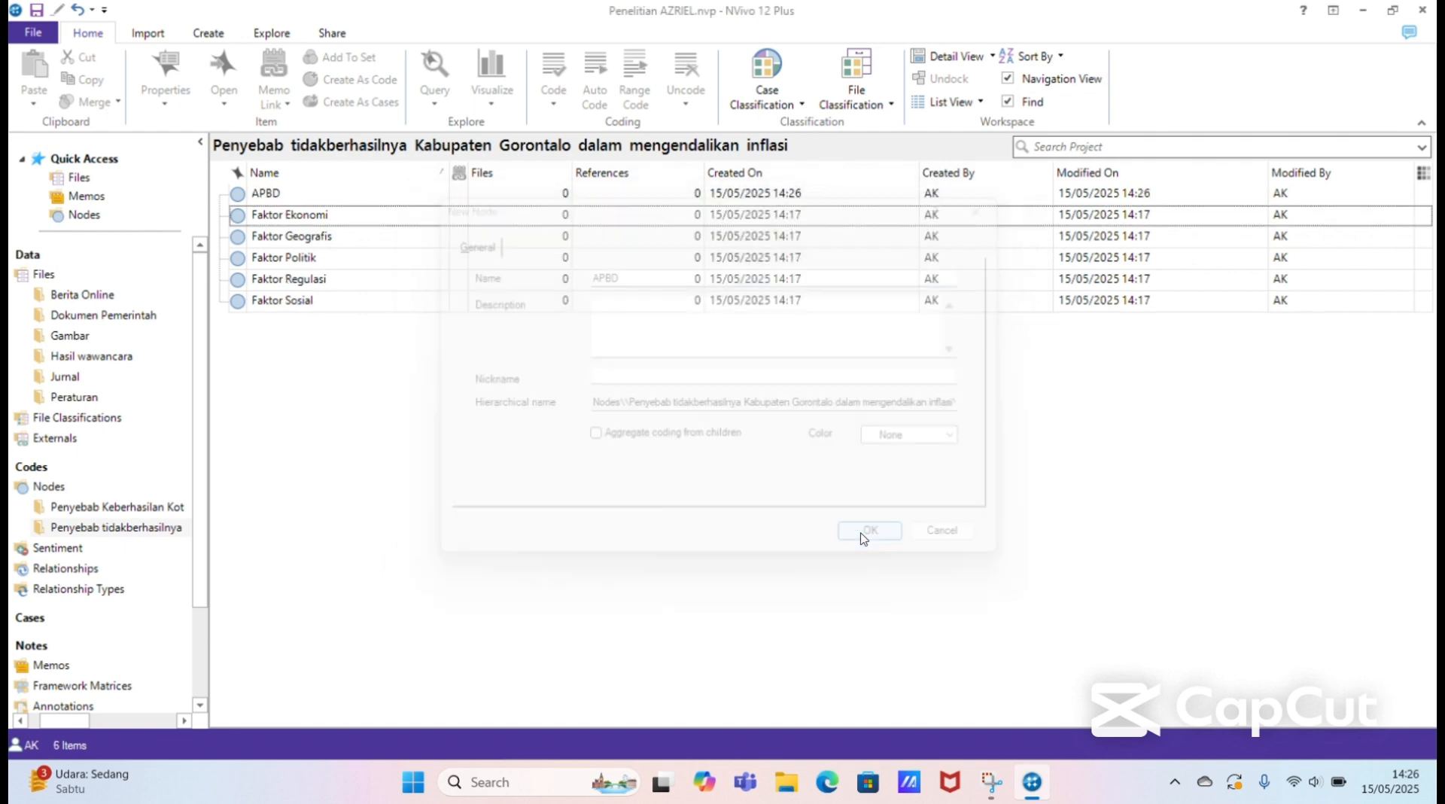
Step: Add a node named "Daerah IHK" at the top level of the Penyebab tidakberhasilnya Kabupaten Gorontalo folder
{"action": "right_click", "coordinate": [745, 478]}
{"action": "left_click", "coordinate": [761, 481]}
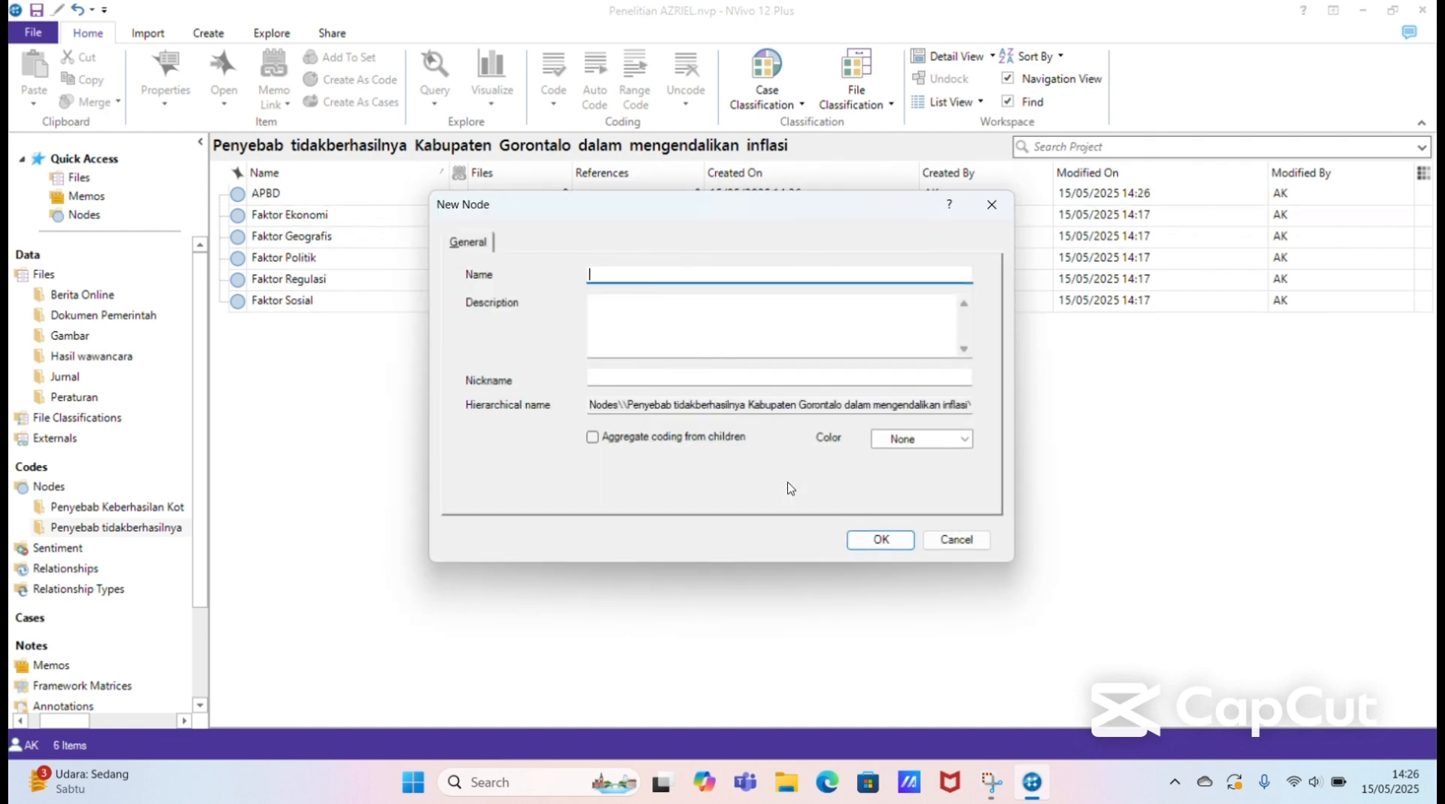
{"action": "type", "text": "Daerah IHK"}
{"action": "left_click", "coordinate": [861, 541]}
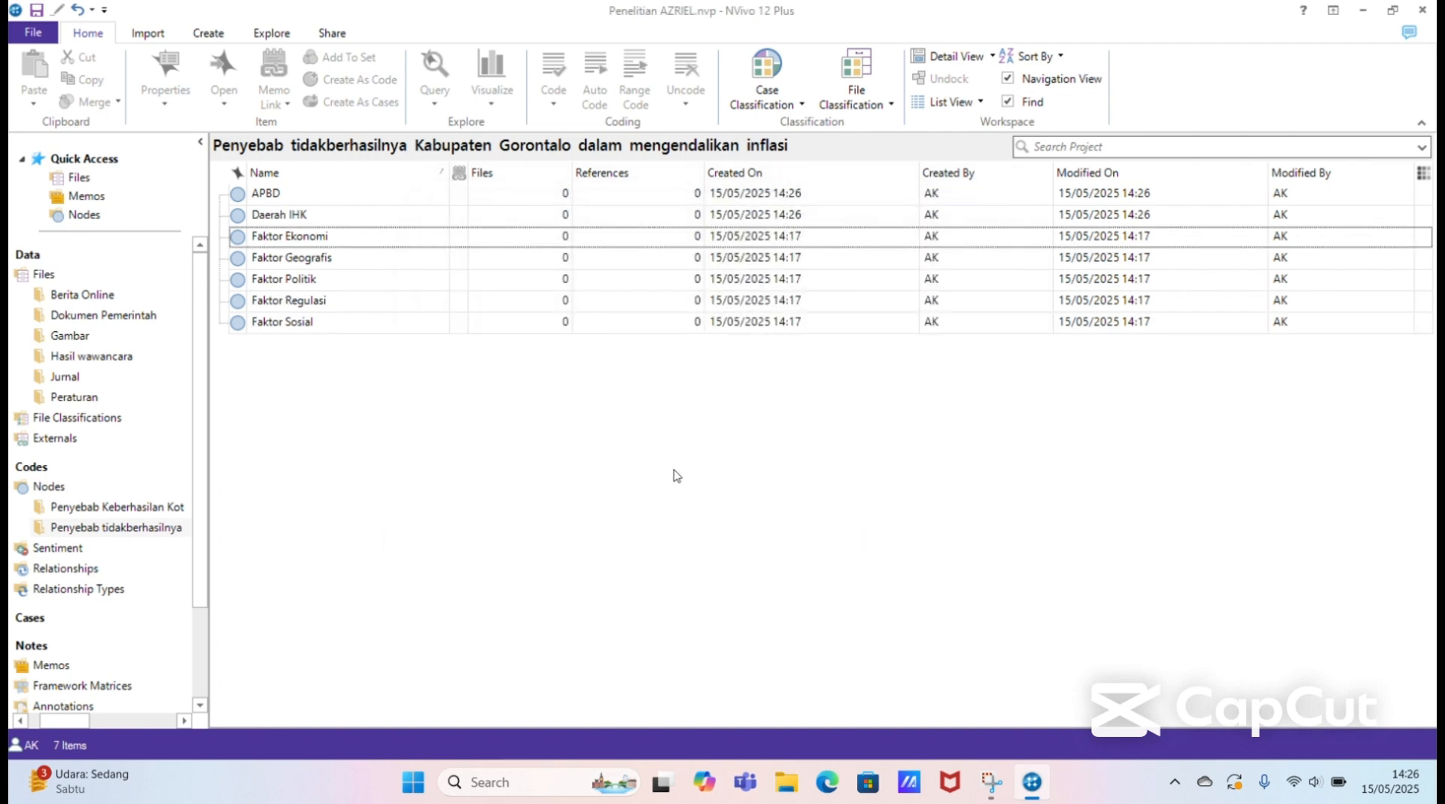
Step: Add a node named "Kebutuhan barang yang dikonsumsi" at the top level of the Penyebab tidakberhasilnya Kabupaten Gorontalo folder
{"action": "right_click", "coordinate": [674, 474]}
{"action": "left_click", "coordinate": [735, 485]}
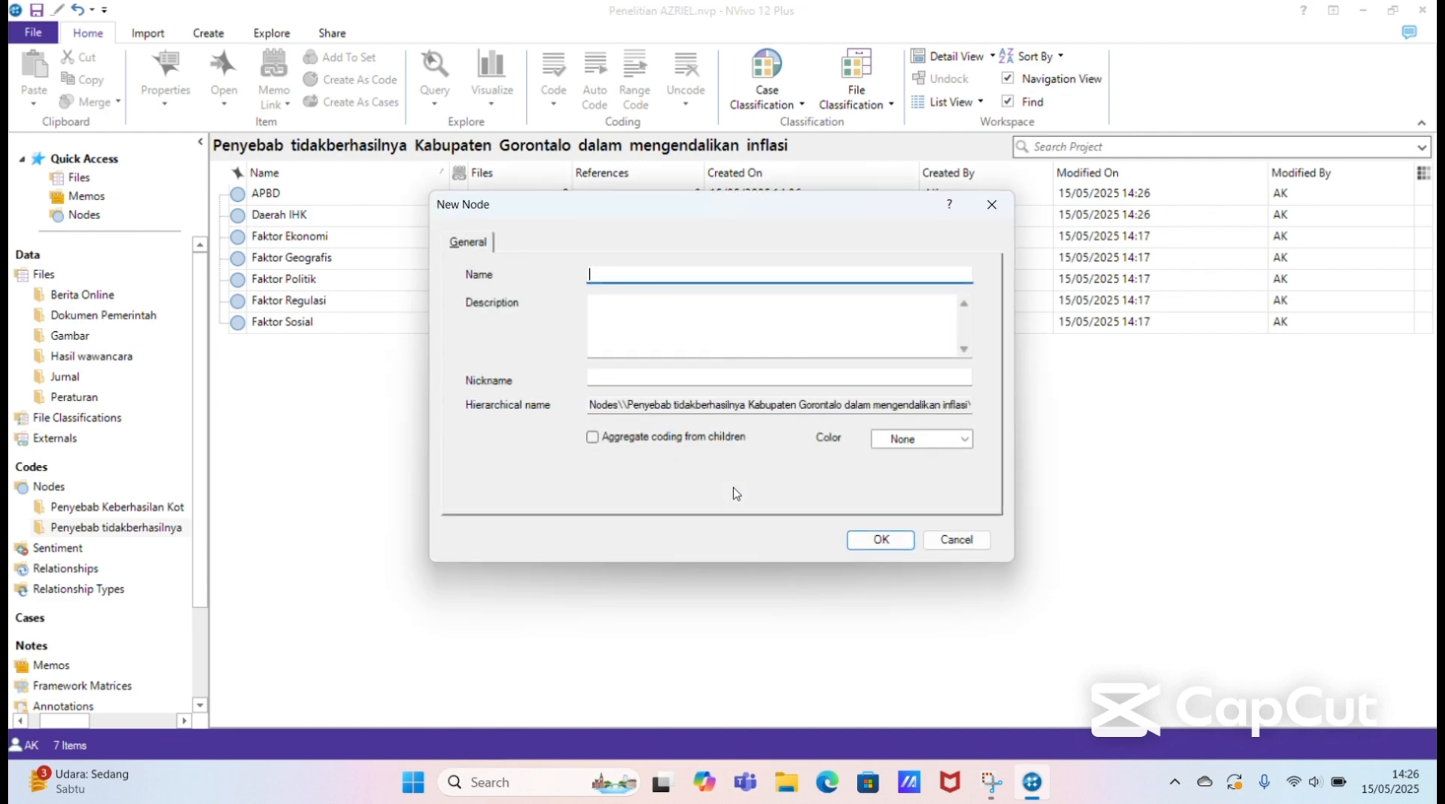
{"action": "type", "text": "Kebutuhan barang yang dikon"}
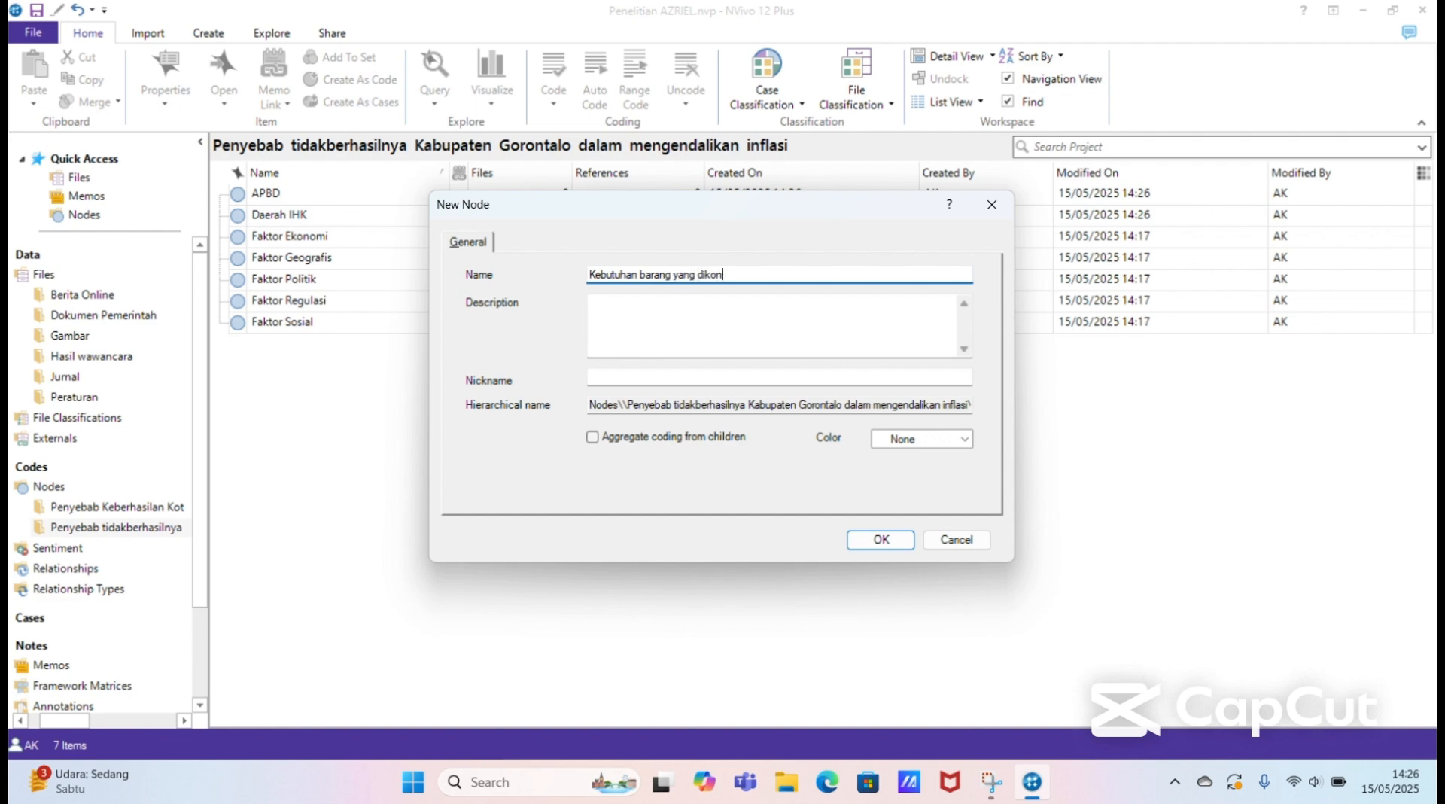
{"action": "type", "text": "sumsi"}
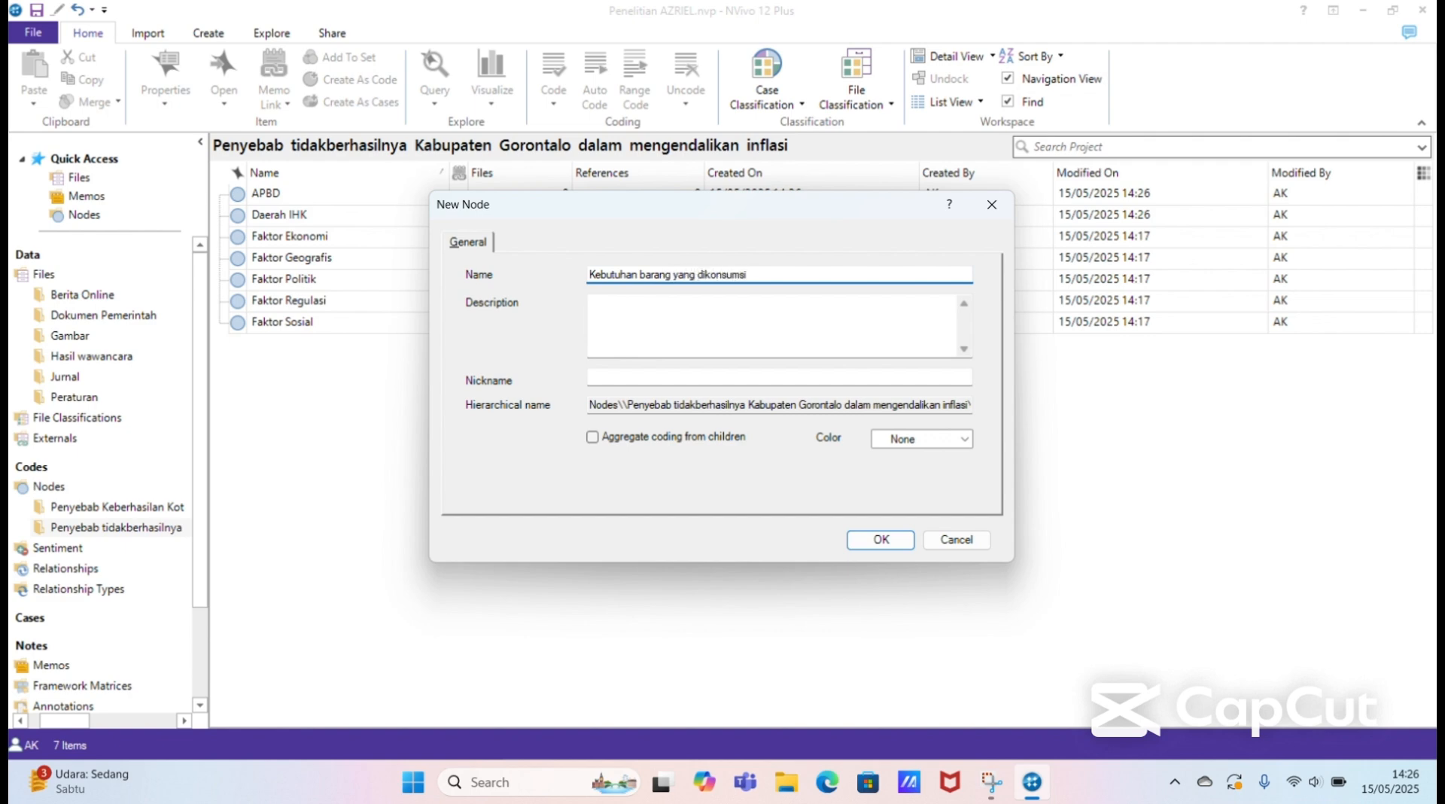
{"action": "left_click", "coordinate": [868, 540]}
Step: Add a node named "Kelompok Komoditas" at the top level of the Penyebab tidakberhasilnya Kabupaten Gorontalo folder
{"action": "right_click", "coordinate": [799, 504]}
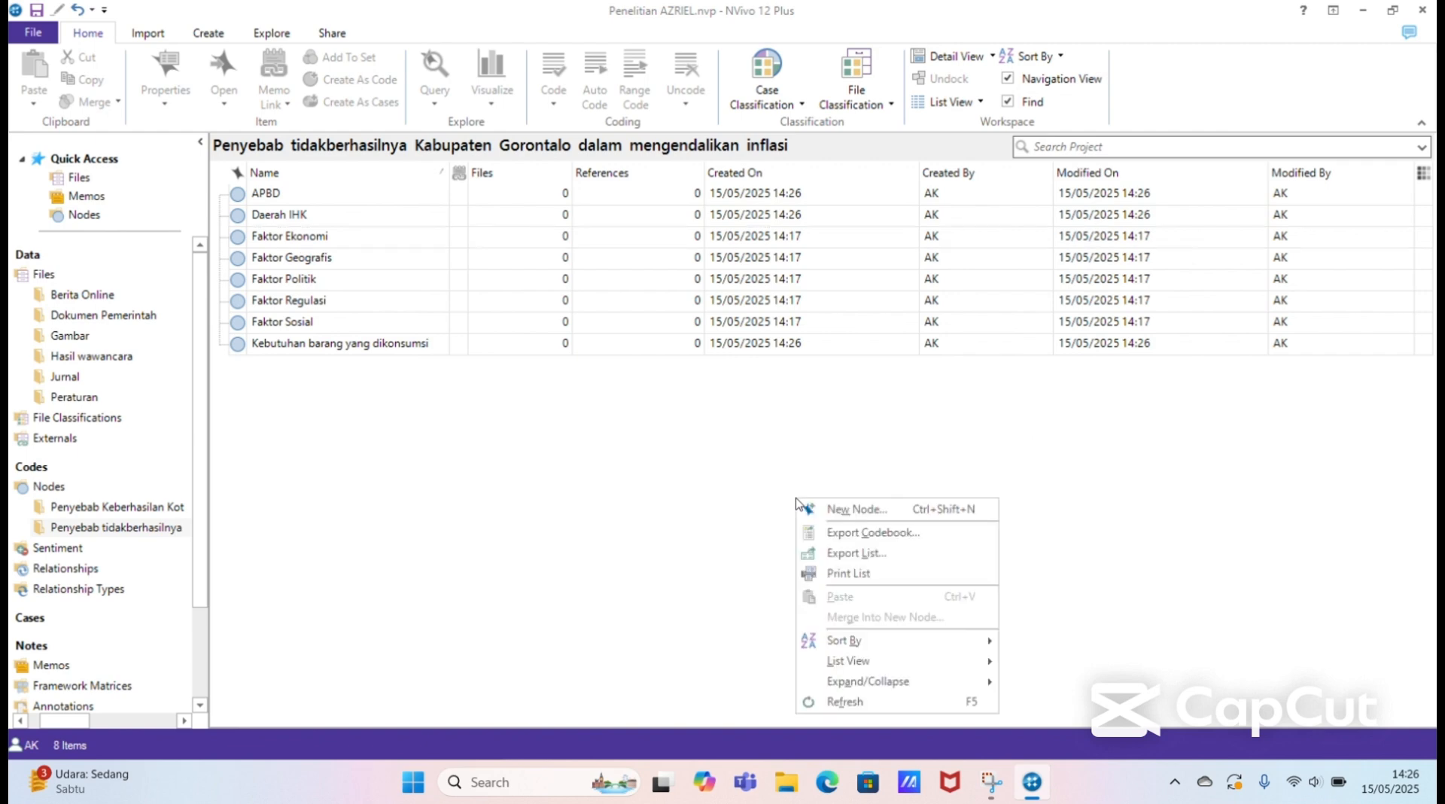
{"action": "left_click", "coordinate": [840, 509]}
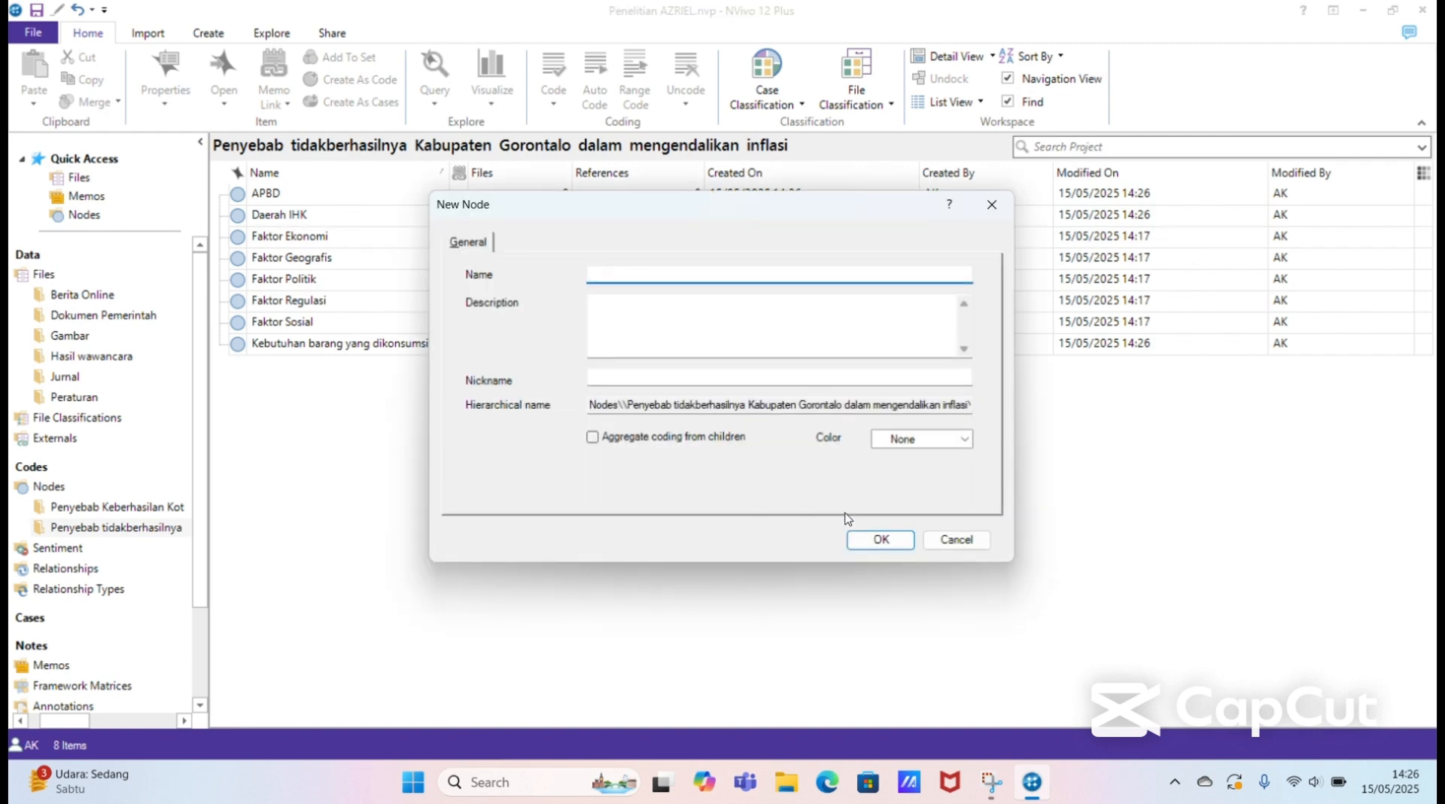
{"action": "type", "text": "Kelompok Komoditas"}
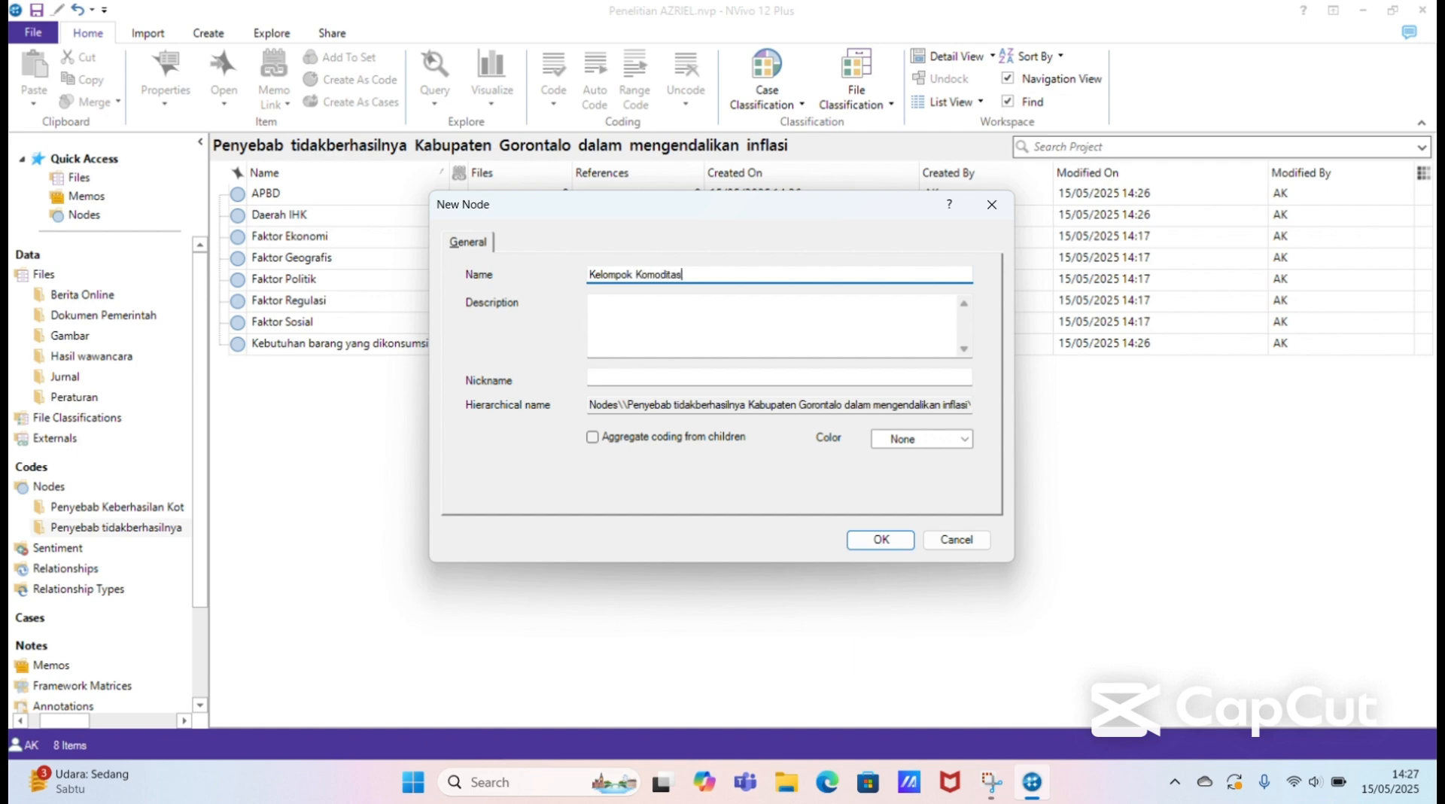
{"action": "left_click", "coordinate": [888, 544]}
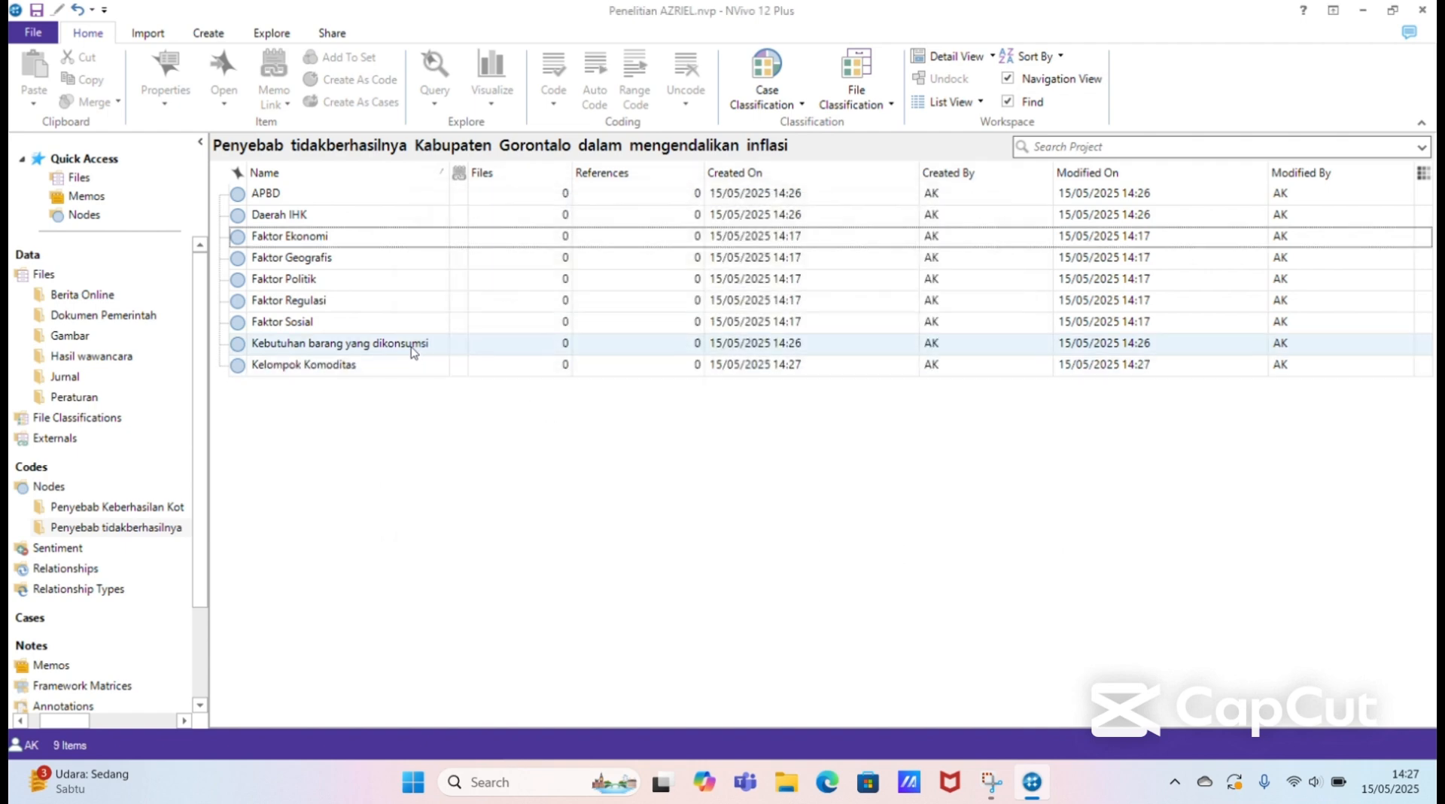
Step: Move the APBD, Daerah IHK, Kebutuhan barang yang dikonsumsi and Kelompok Komoditas nodes into Faktor Ekonomi as child nodes and expand Faktor Ekonomi
{"action": "left_click", "coordinate": [413, 351]}
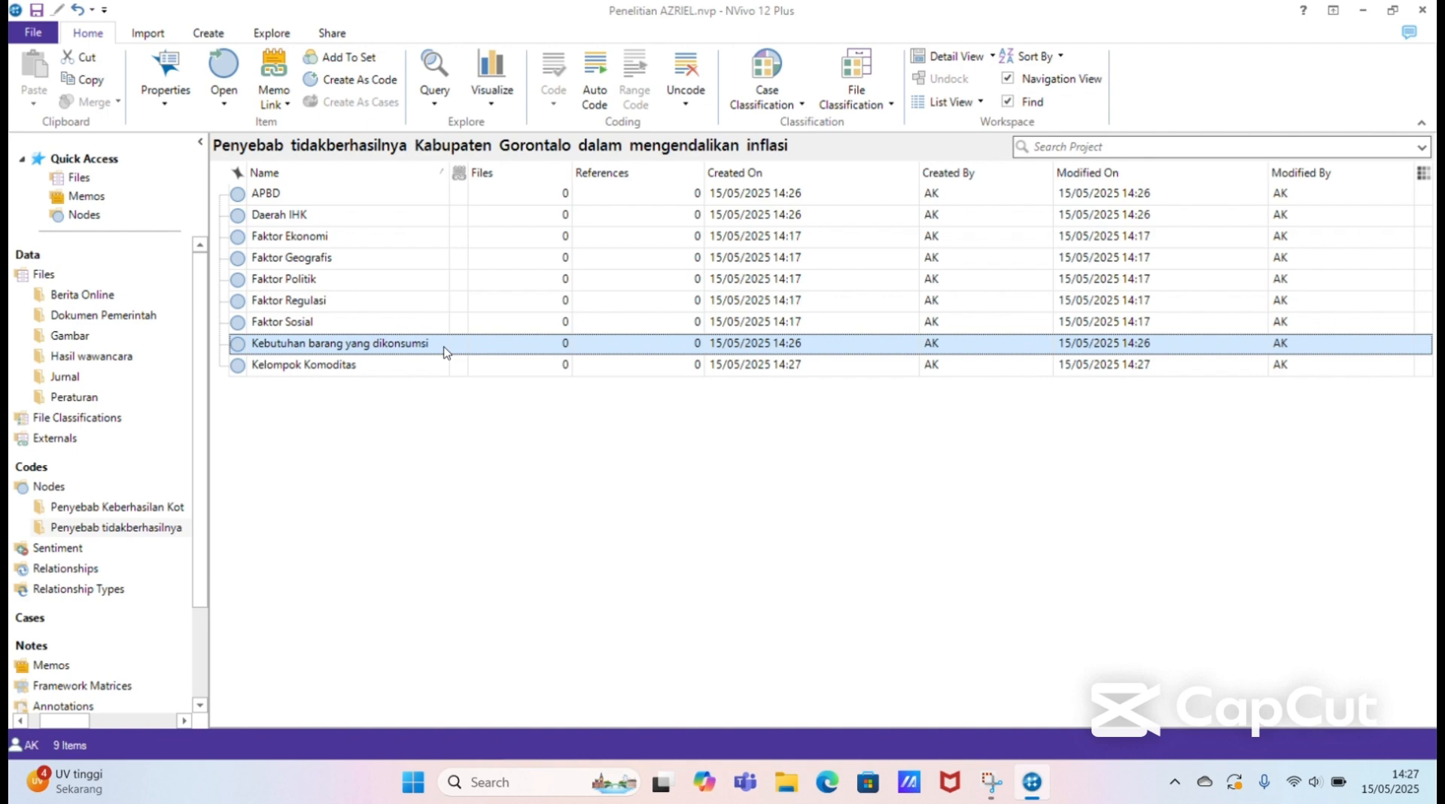
{"action": "left_click_drag", "start_coordinate": [445, 352], "coordinate": [410, 219]}
{"action": "left_click", "coordinate": [406, 197]}
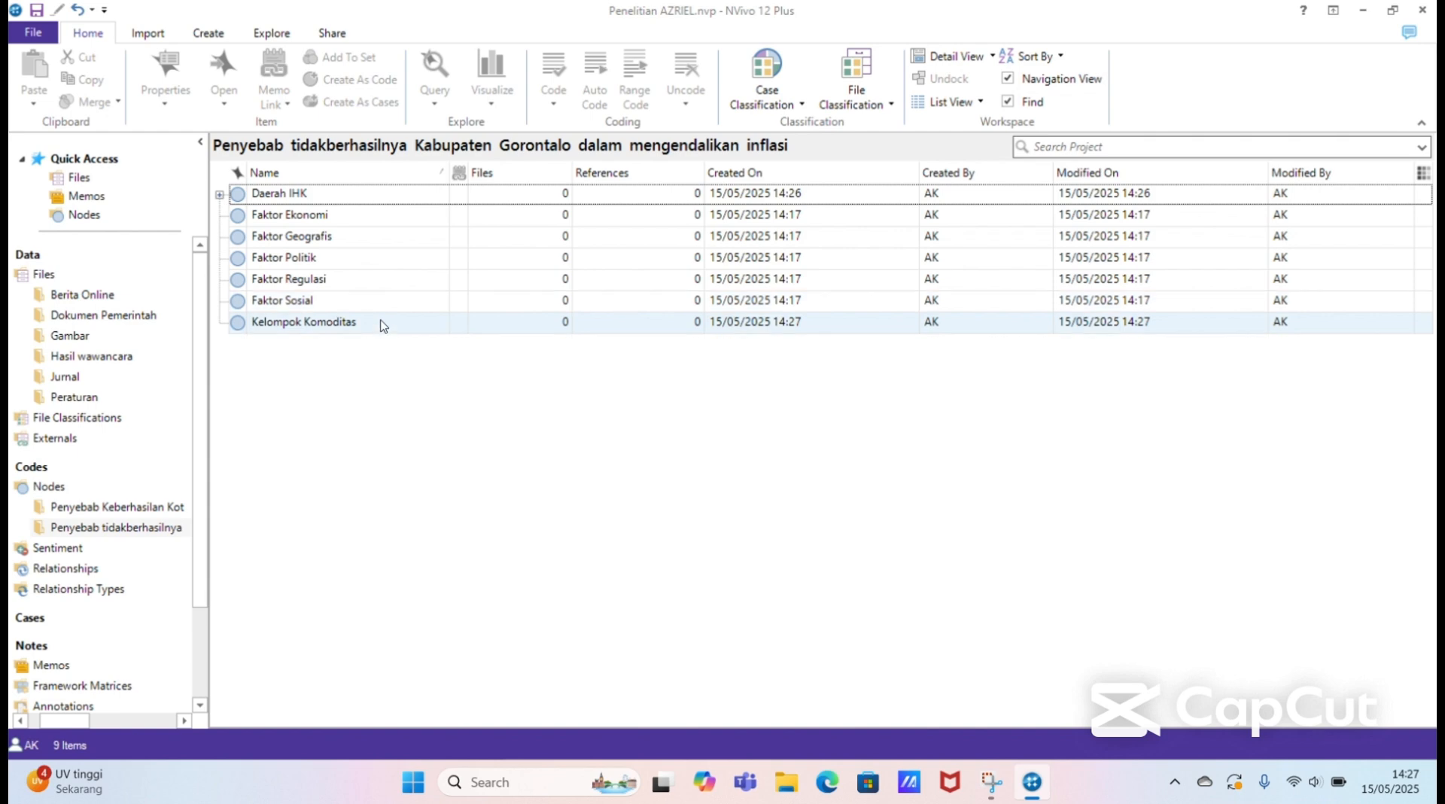
{"action": "left_click", "coordinate": [382, 324]}
{"action": "left_click_drag", "start_coordinate": [383, 325], "coordinate": [372, 216]}
{"action": "left_click", "coordinate": [380, 198]}
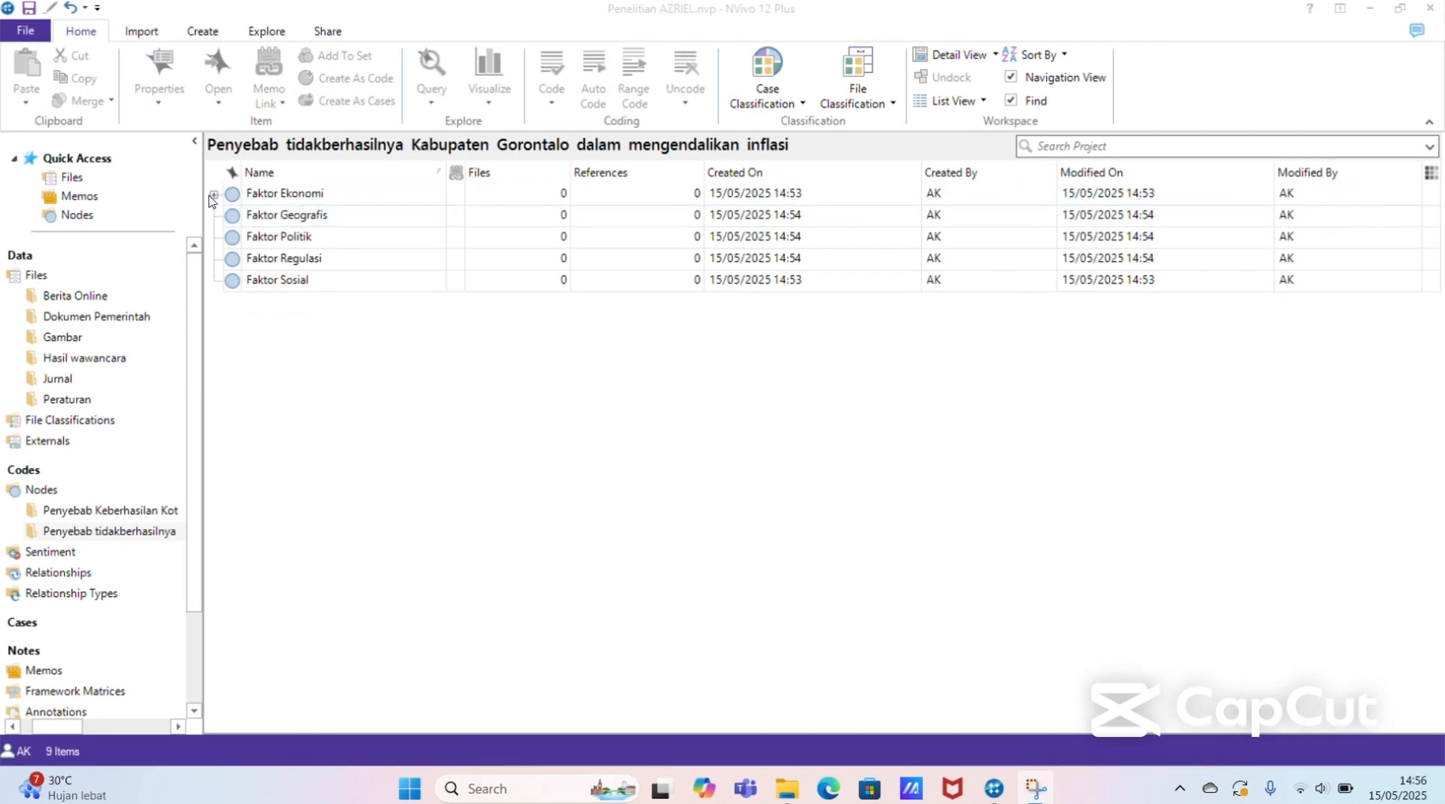
{"action": "left_click", "coordinate": [212, 198]}
{"action": "left_click", "coordinate": [214, 195]}
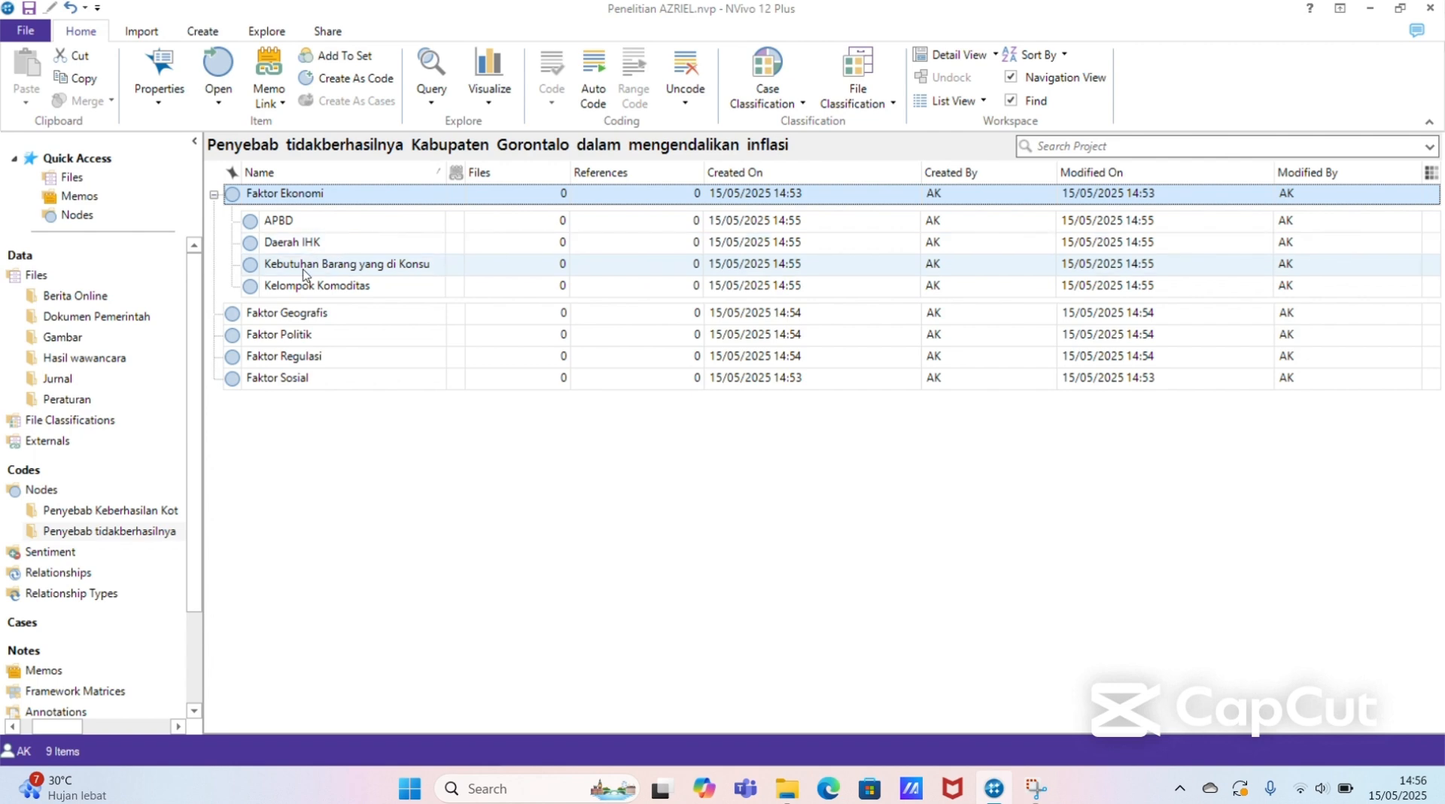
Step: Add a node named "Jumlah Penduduk" at the top level of the Penyebab tidakberhasilnya Kabupaten Gorontalo folder
{"action": "left_click", "coordinate": [320, 428]}
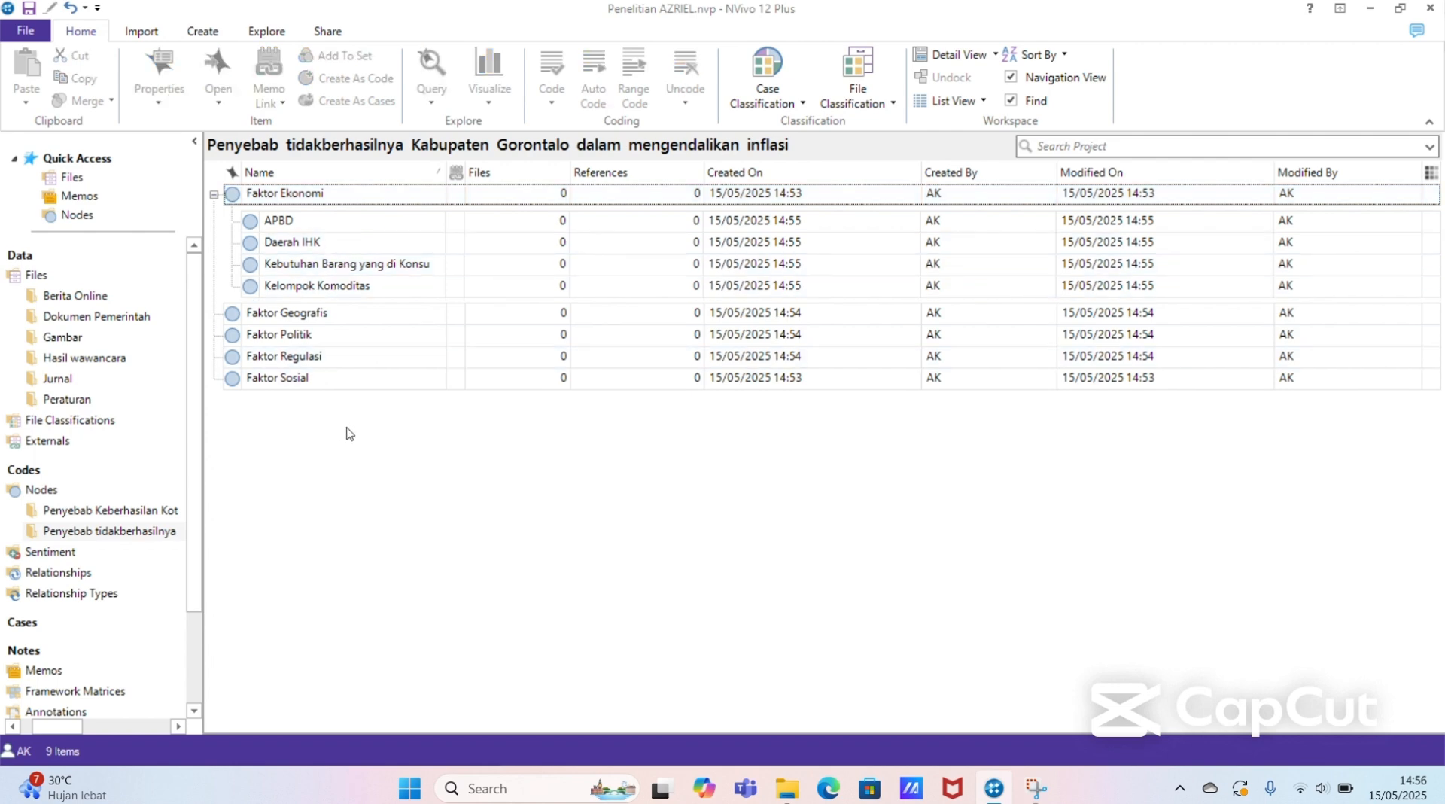
{"action": "right_click", "coordinate": [380, 428]}
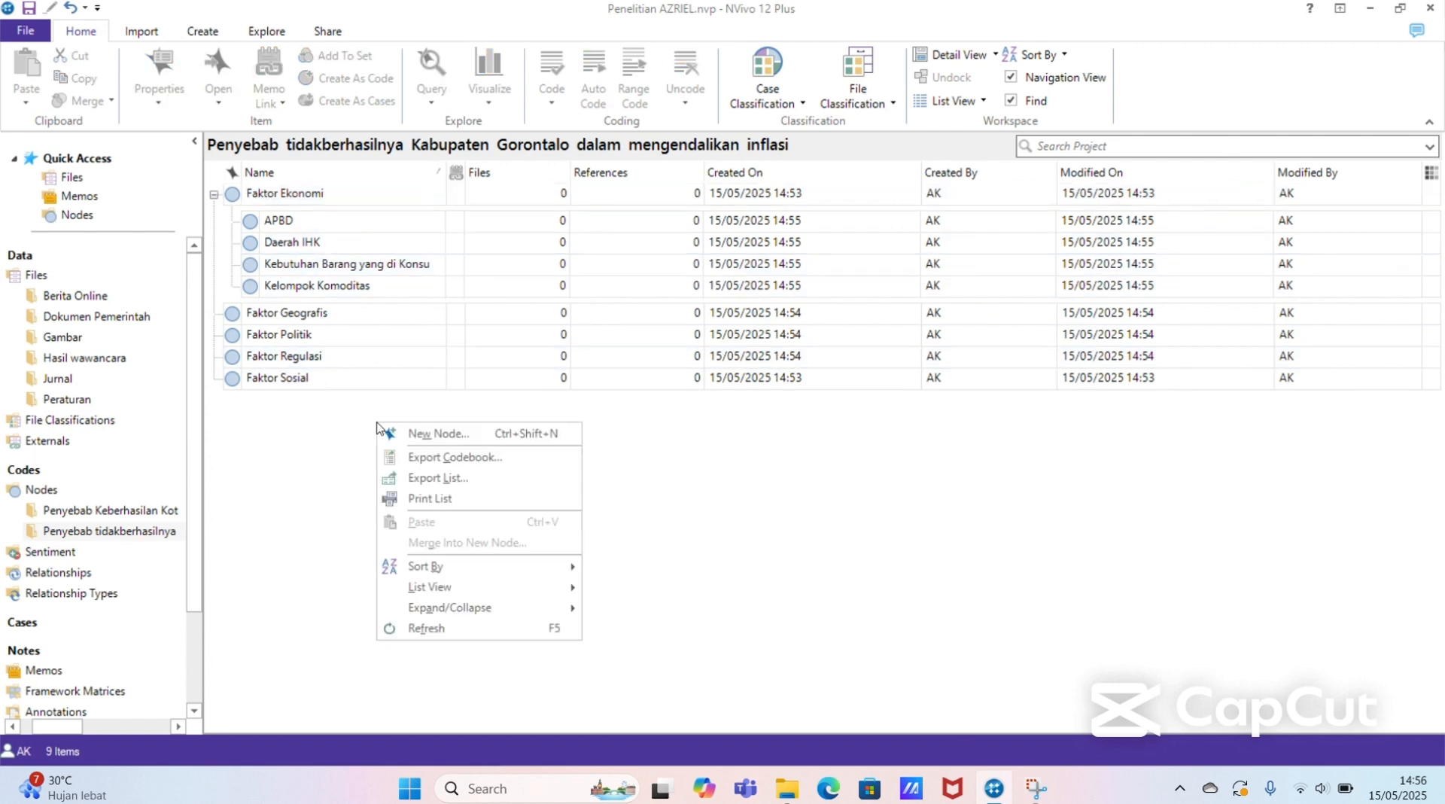
{"action": "left_click", "coordinate": [462, 435]}
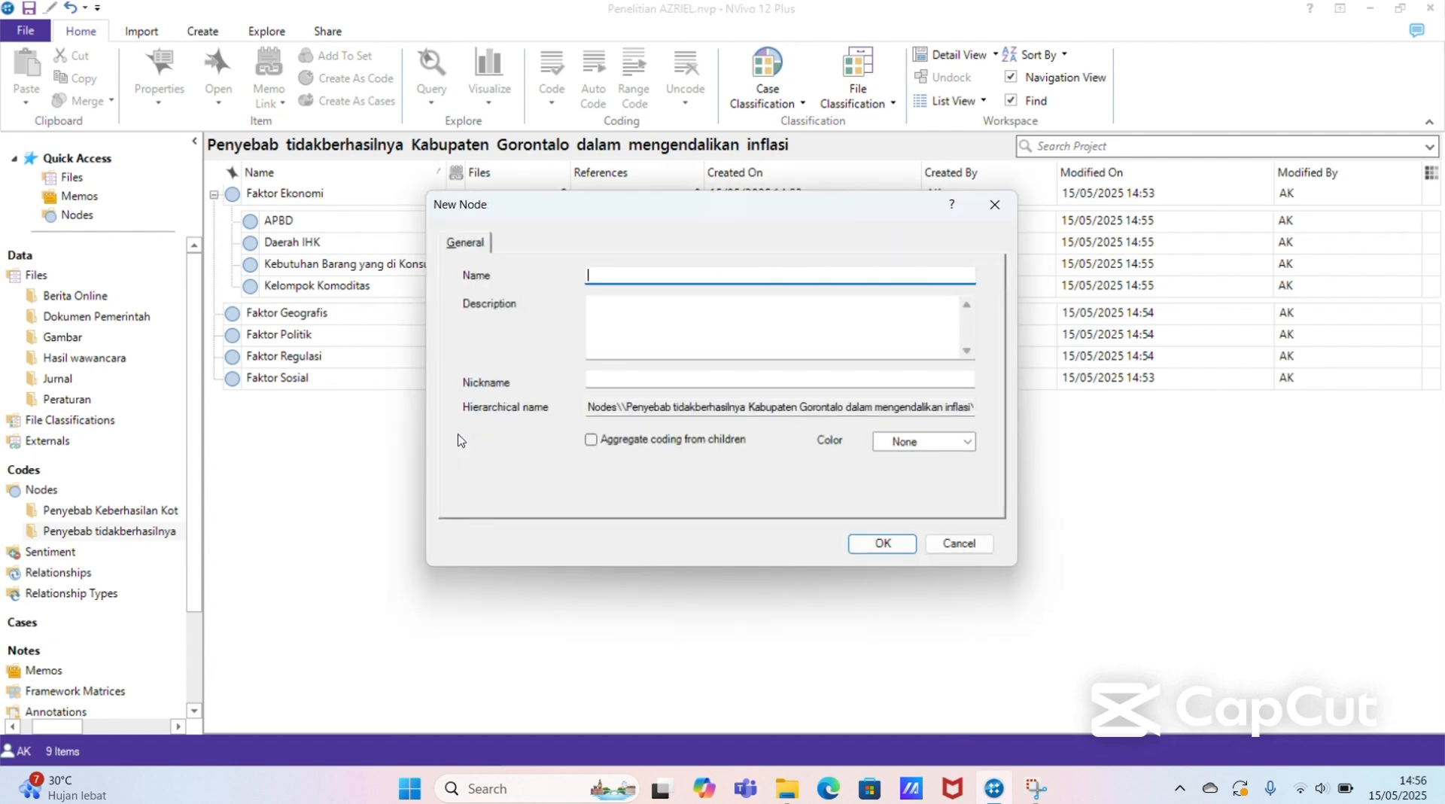
{"action": "type", "text": "Jumlah Penduduk"}
{"action": "left_click", "coordinate": [856, 540]}
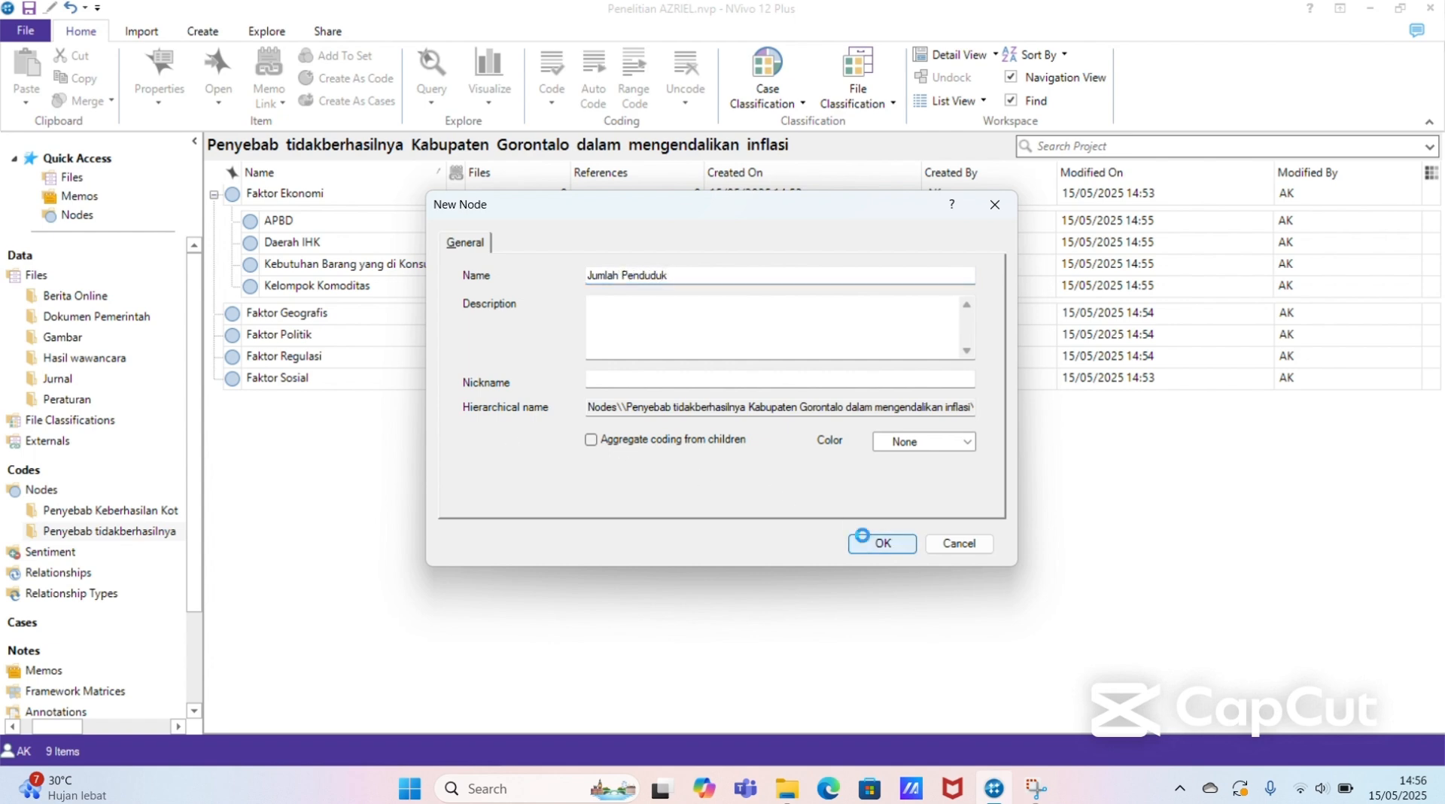
Step: Add a node named "Luas Wilayah" at the top level of the Penyebab tidakberhasilnya Kabupaten Gorontalo folder
{"action": "right_click", "coordinate": [787, 504]}
{"action": "left_click", "coordinate": [817, 502]}
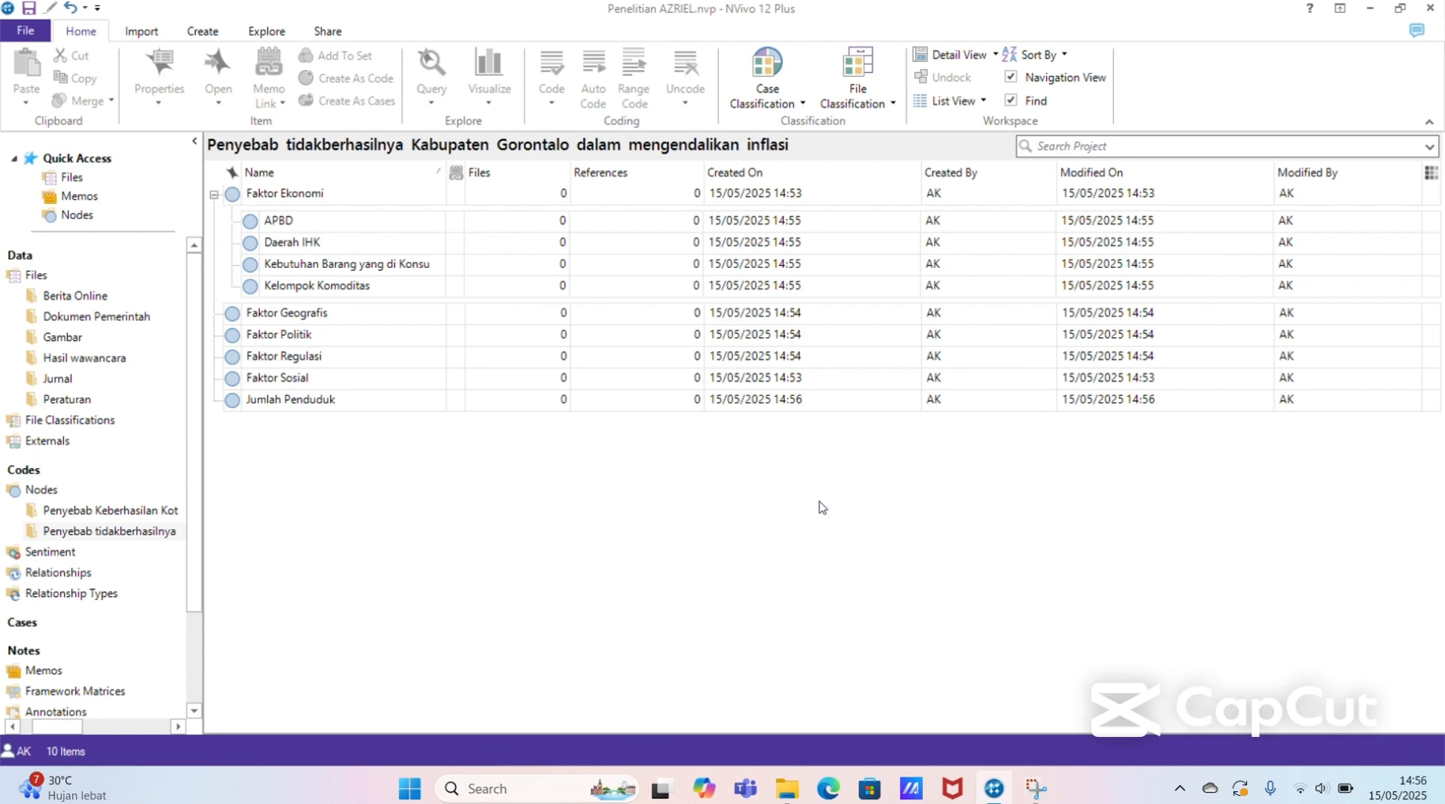
{"action": "type", "text": "Luas "}
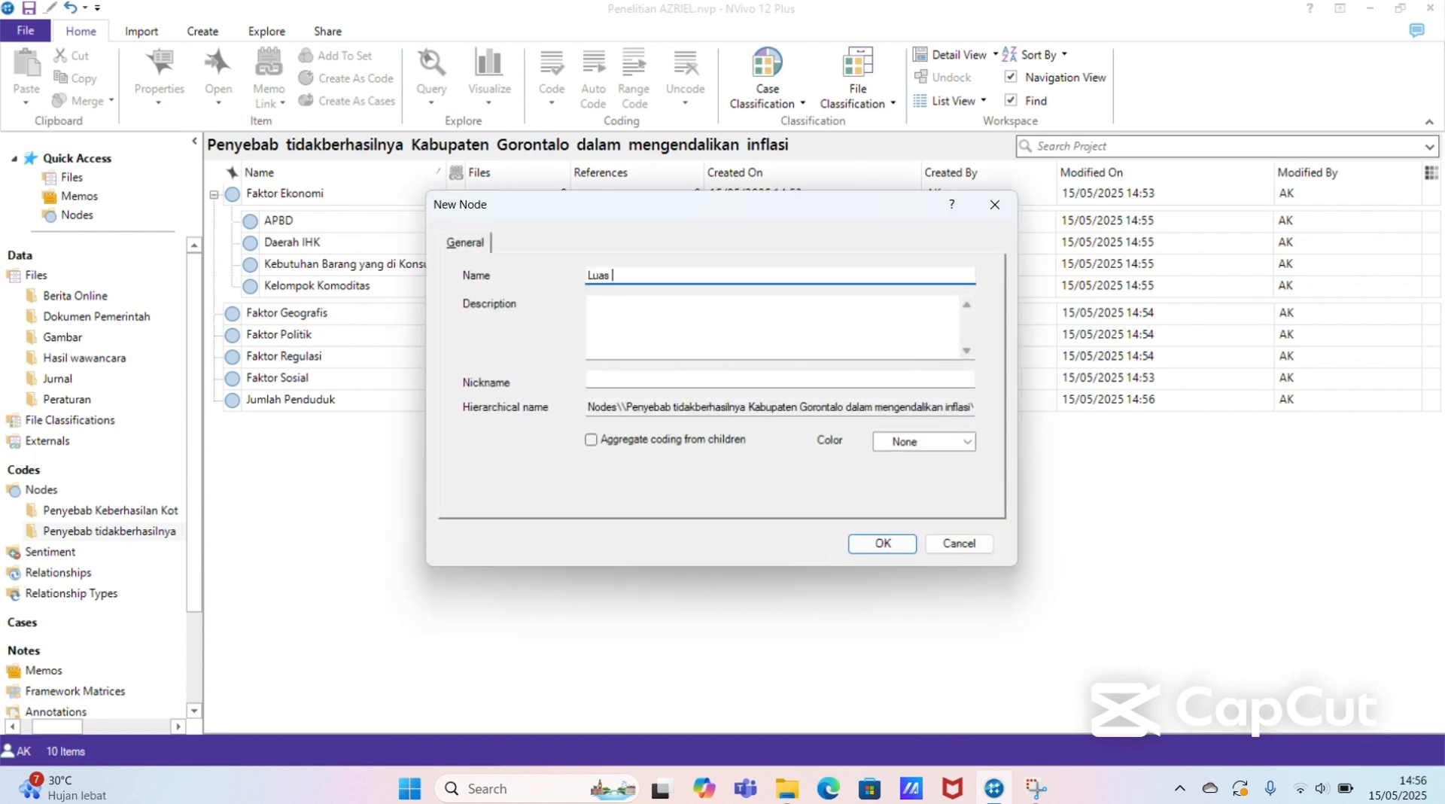
{"action": "type", "text": "Wilayah"}
{"action": "key", "text": "Return"}
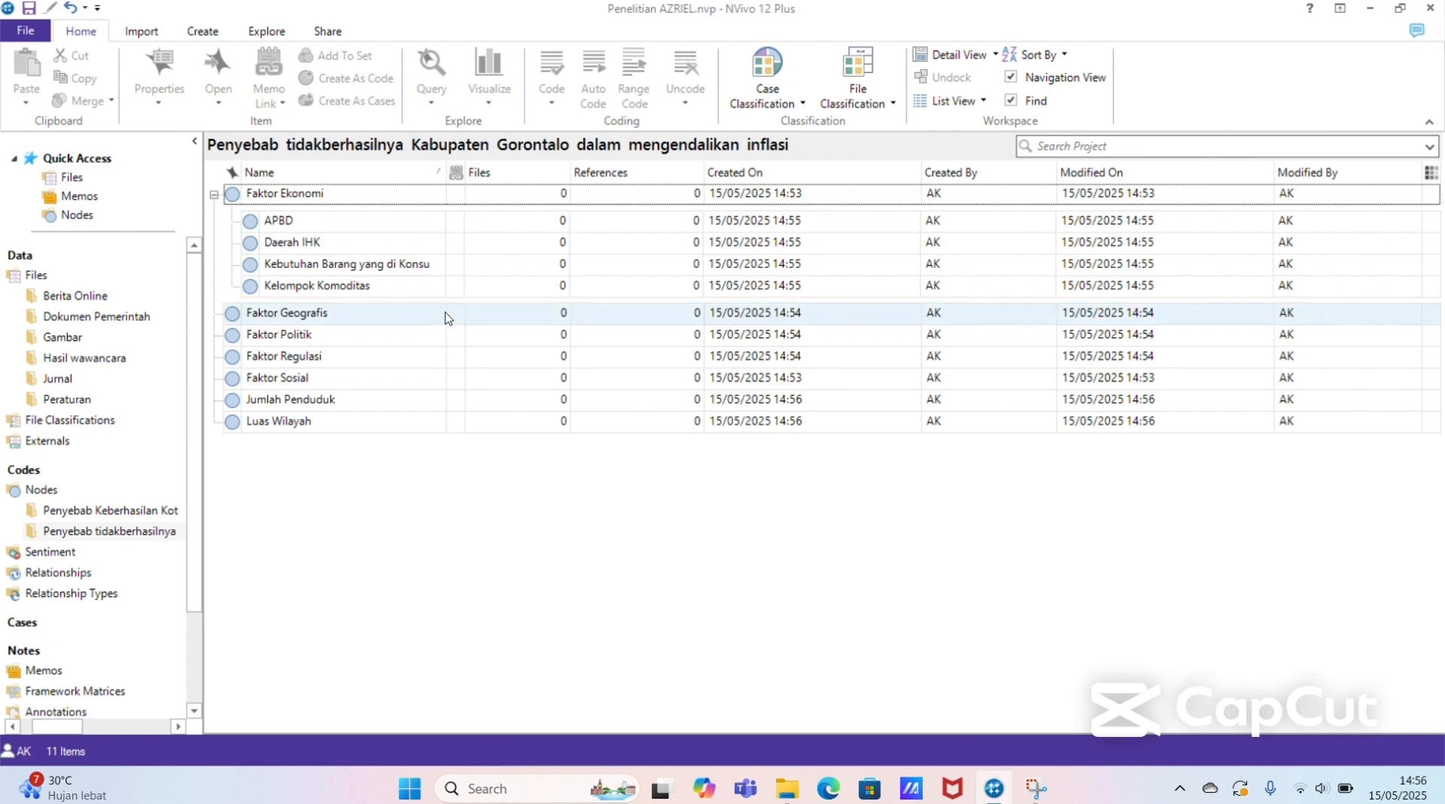
Step: Move the Jumlah Penduduk and Luas Wilayah nodes into Faktor Geografis as child nodes and expand Faktor Geografis
{"action": "left_click", "coordinate": [397, 402]}
{"action": "left_click_drag", "start_coordinate": [413, 404], "coordinate": [406, 314]}
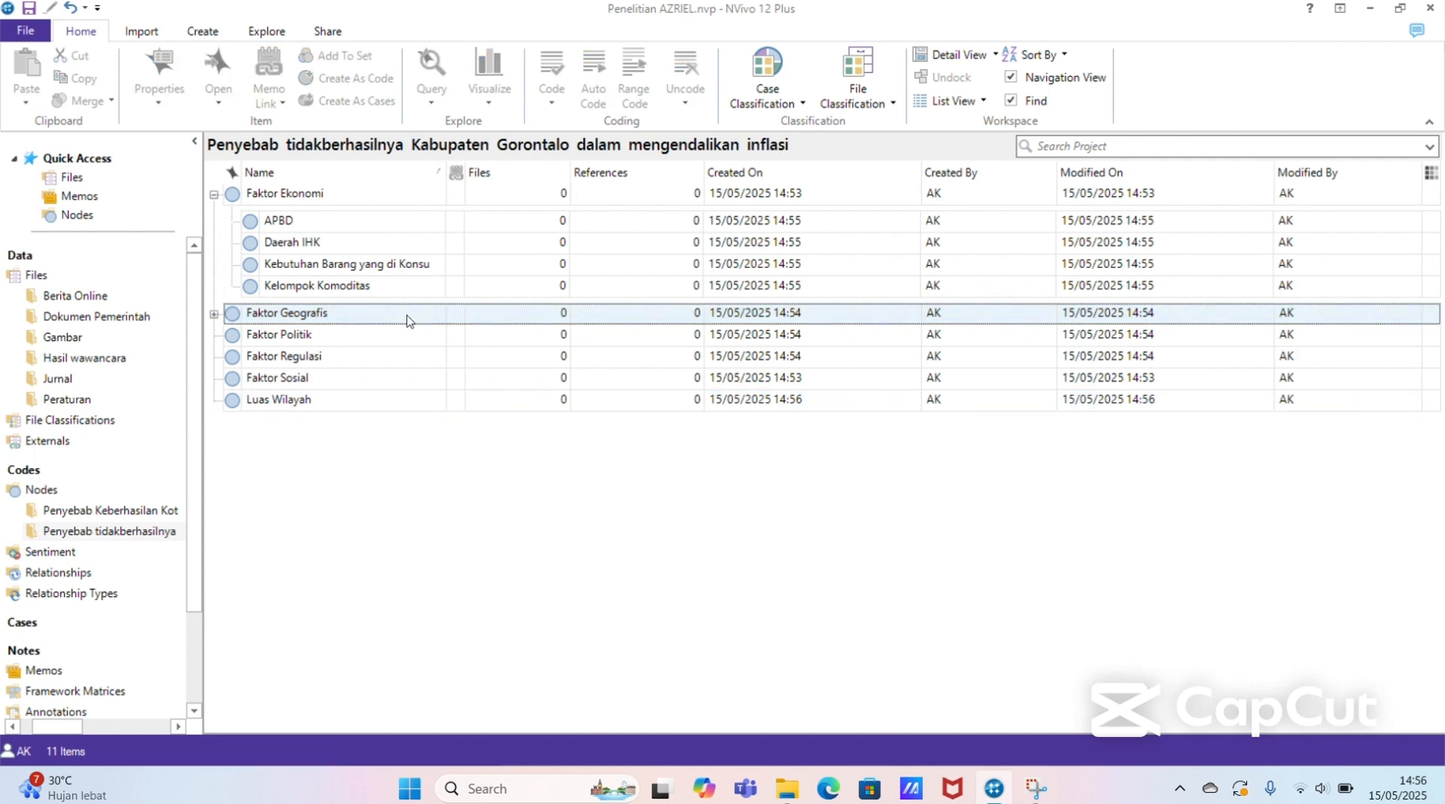
{"action": "left_click", "coordinate": [391, 401]}
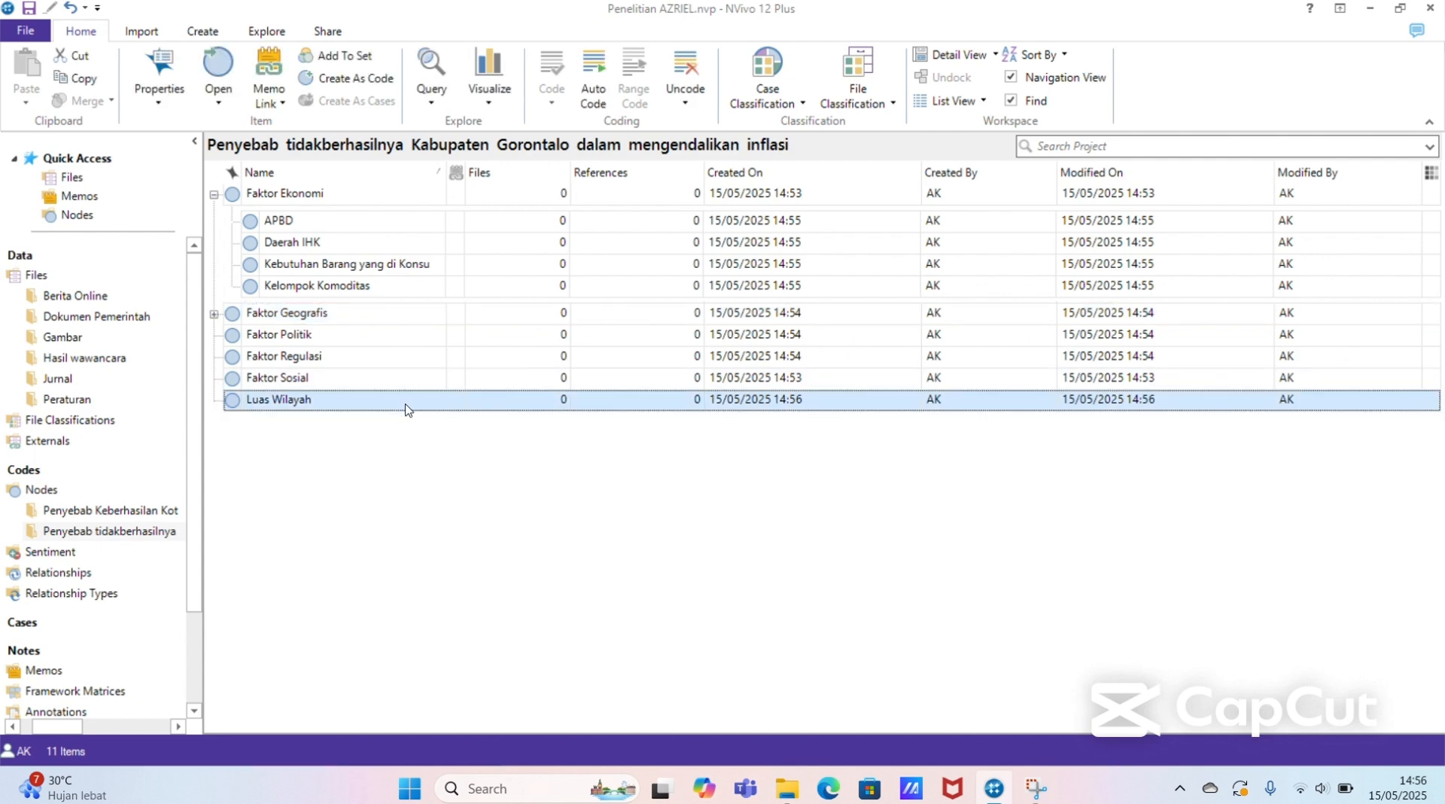
{"action": "left_click_drag", "start_coordinate": [407, 410], "coordinate": [392, 316]}
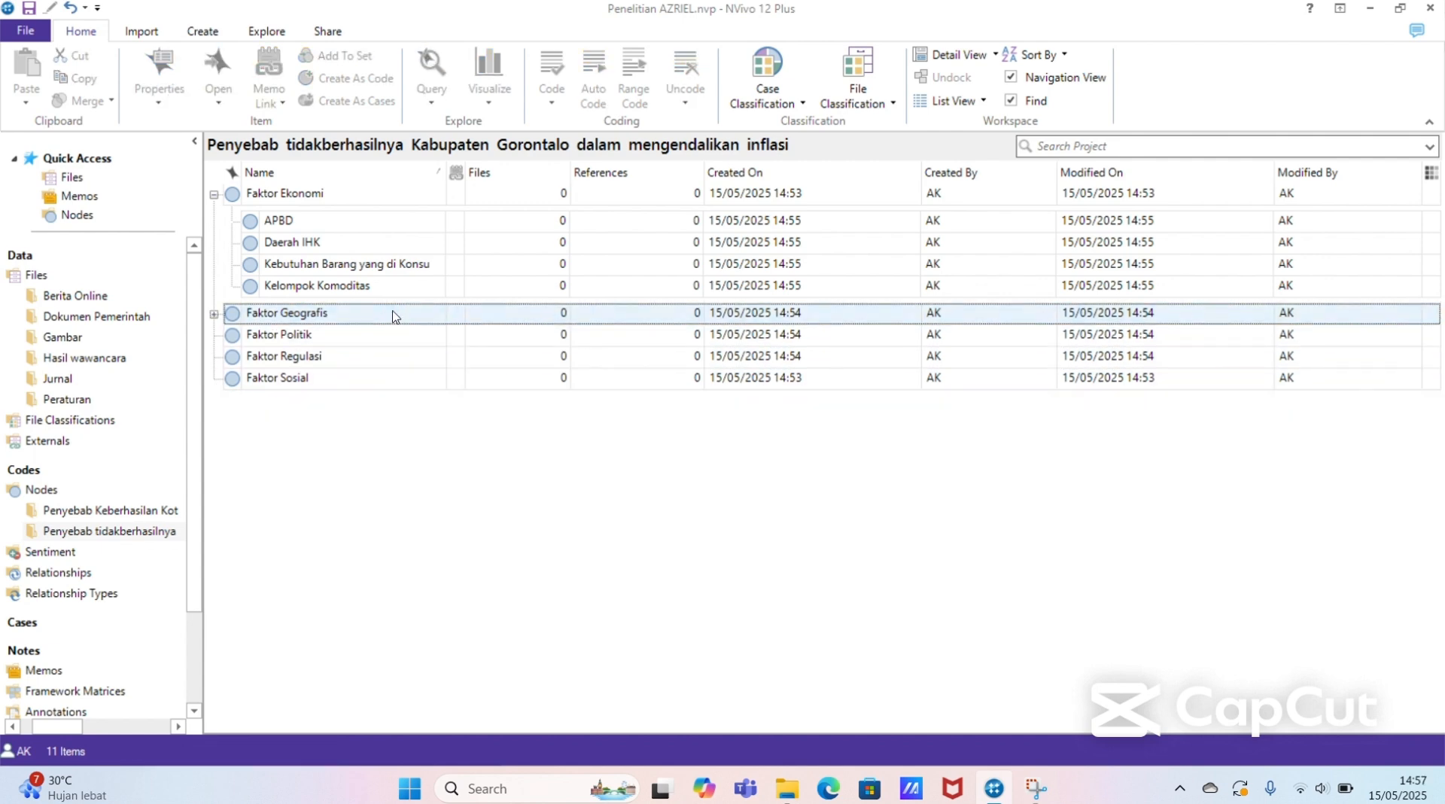
{"action": "left_click", "coordinate": [214, 315]}
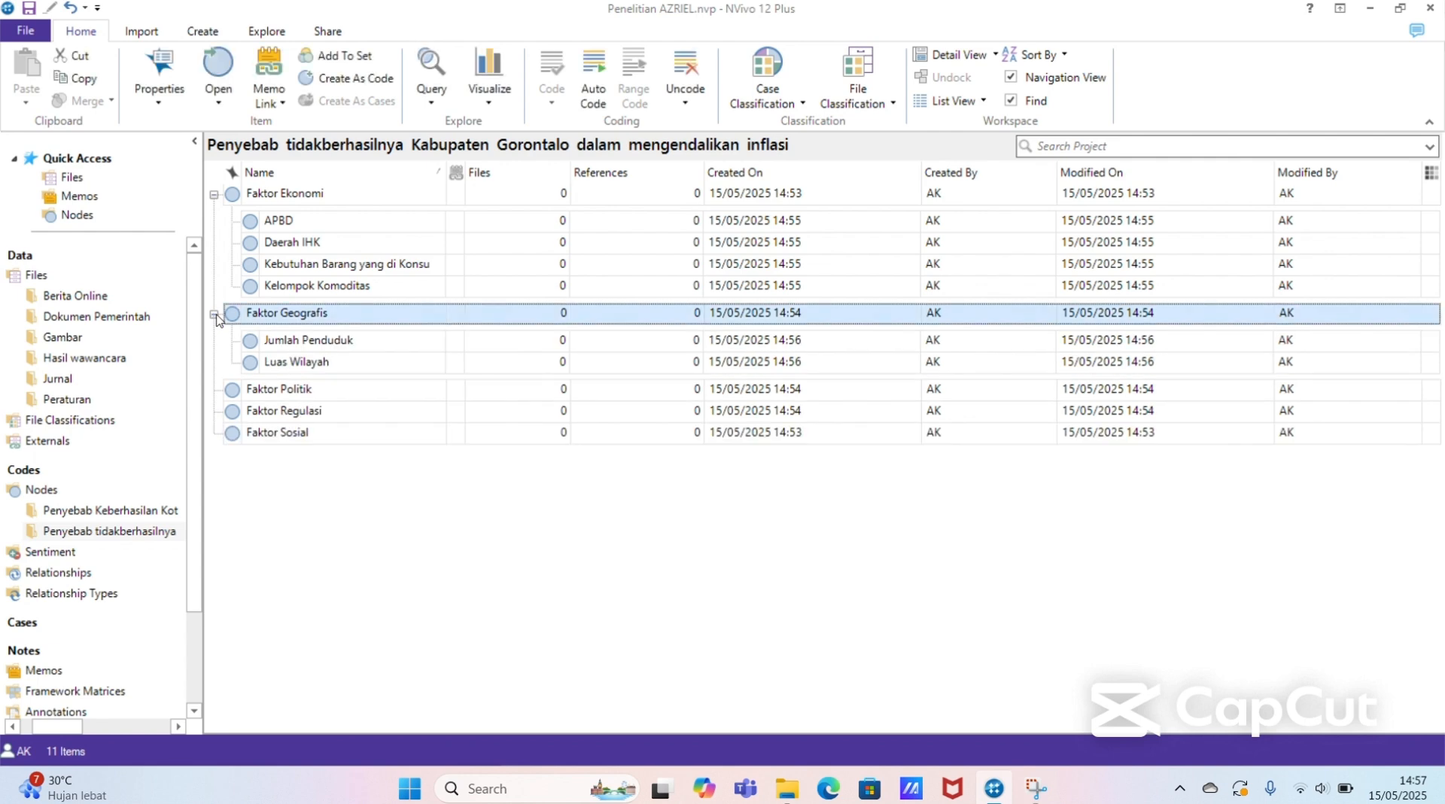
Step: Add a node named "Dukungan Anggota Legislatif" at the top level of the Penyebab tidakberhasilnya Kabupaten Gorontalo folder
{"action": "left_click", "coordinate": [368, 473]}
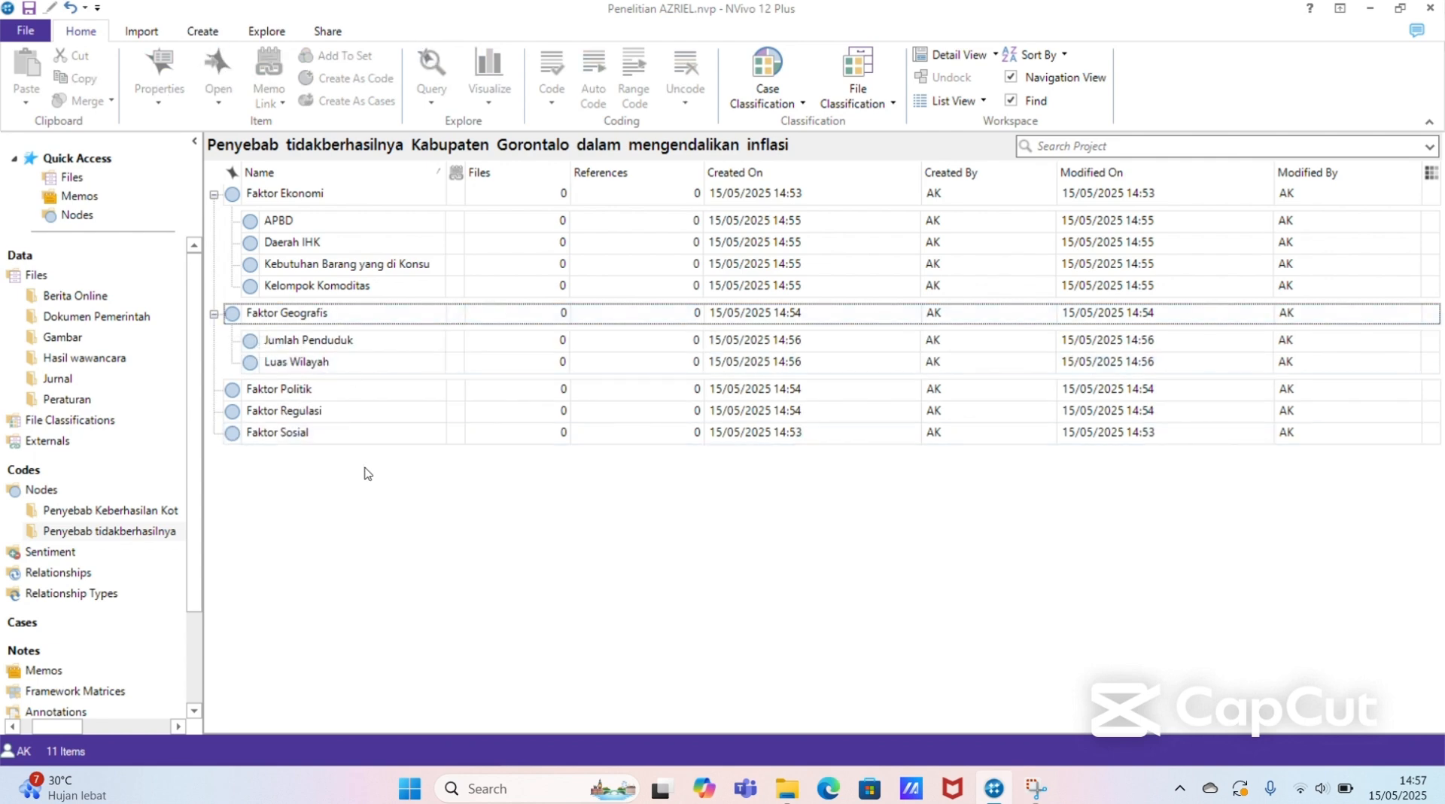
{"action": "right_click", "coordinate": [367, 473]}
{"action": "left_click", "coordinate": [407, 481]}
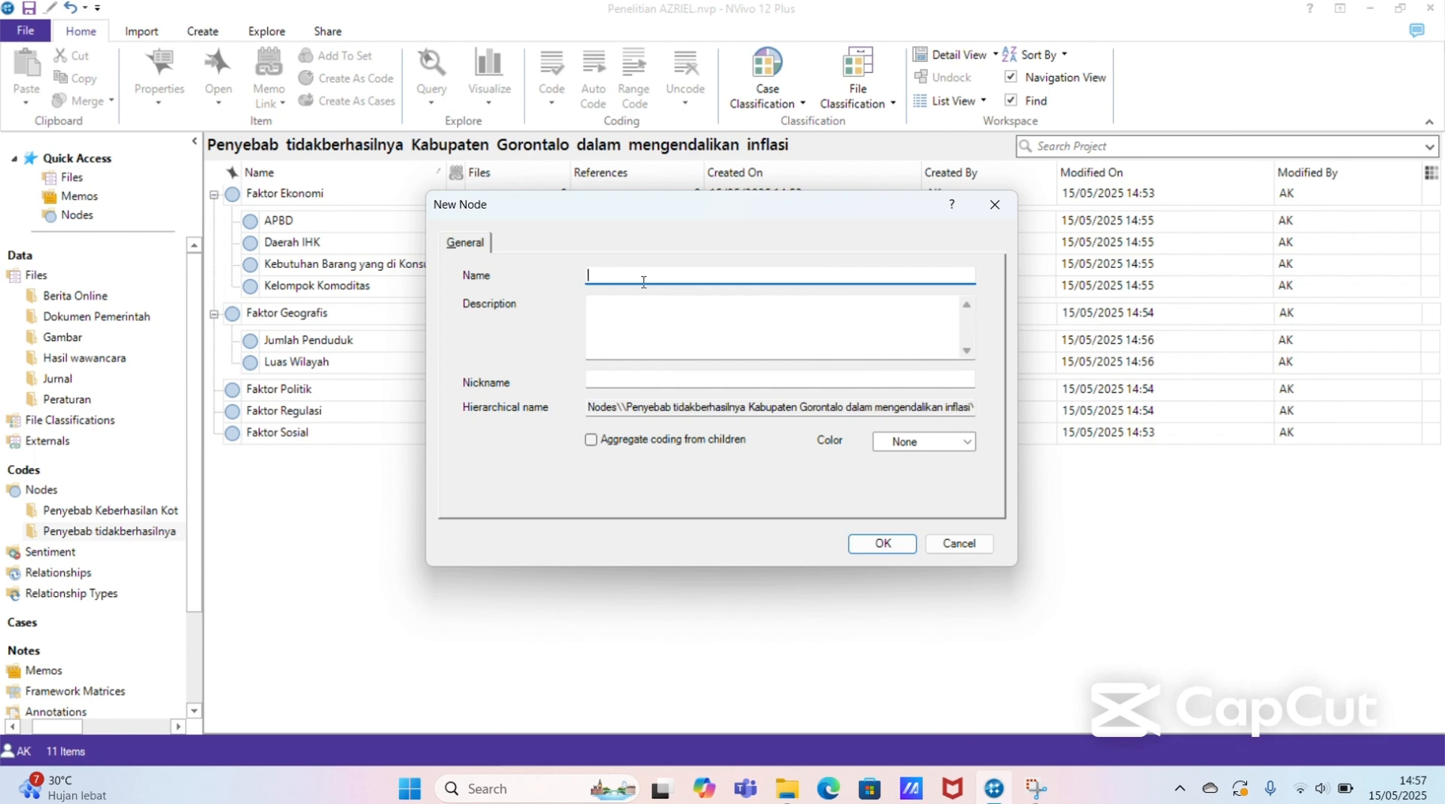
{"action": "type", "text": "Dukungan Anggota Legislatif"}
{"action": "key", "text": "Return"}
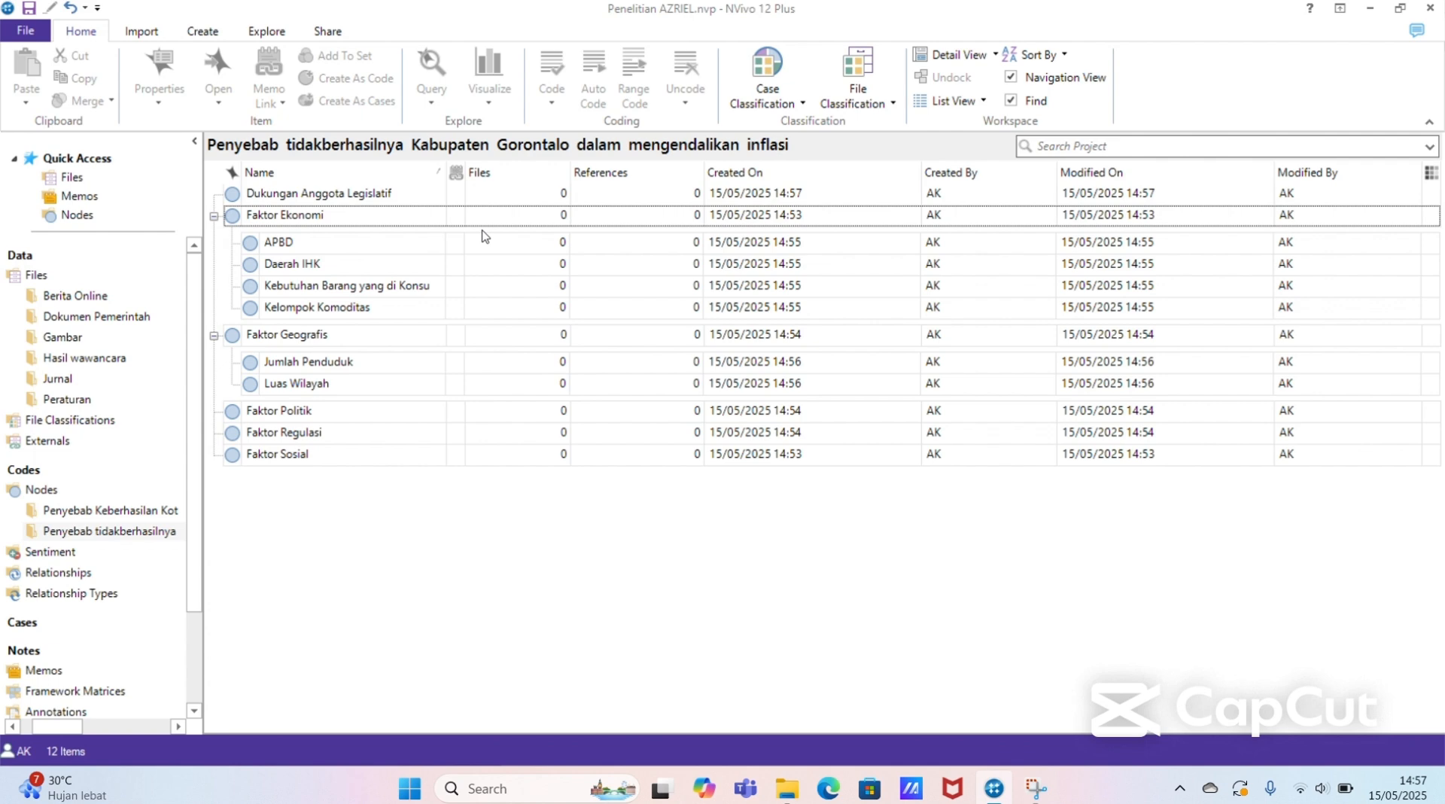
Step: Move the Dukungan Anggota Legislatif node into Faktor Politik as a child node and expand Faktor Politik
{"action": "left_click", "coordinate": [427, 205]}
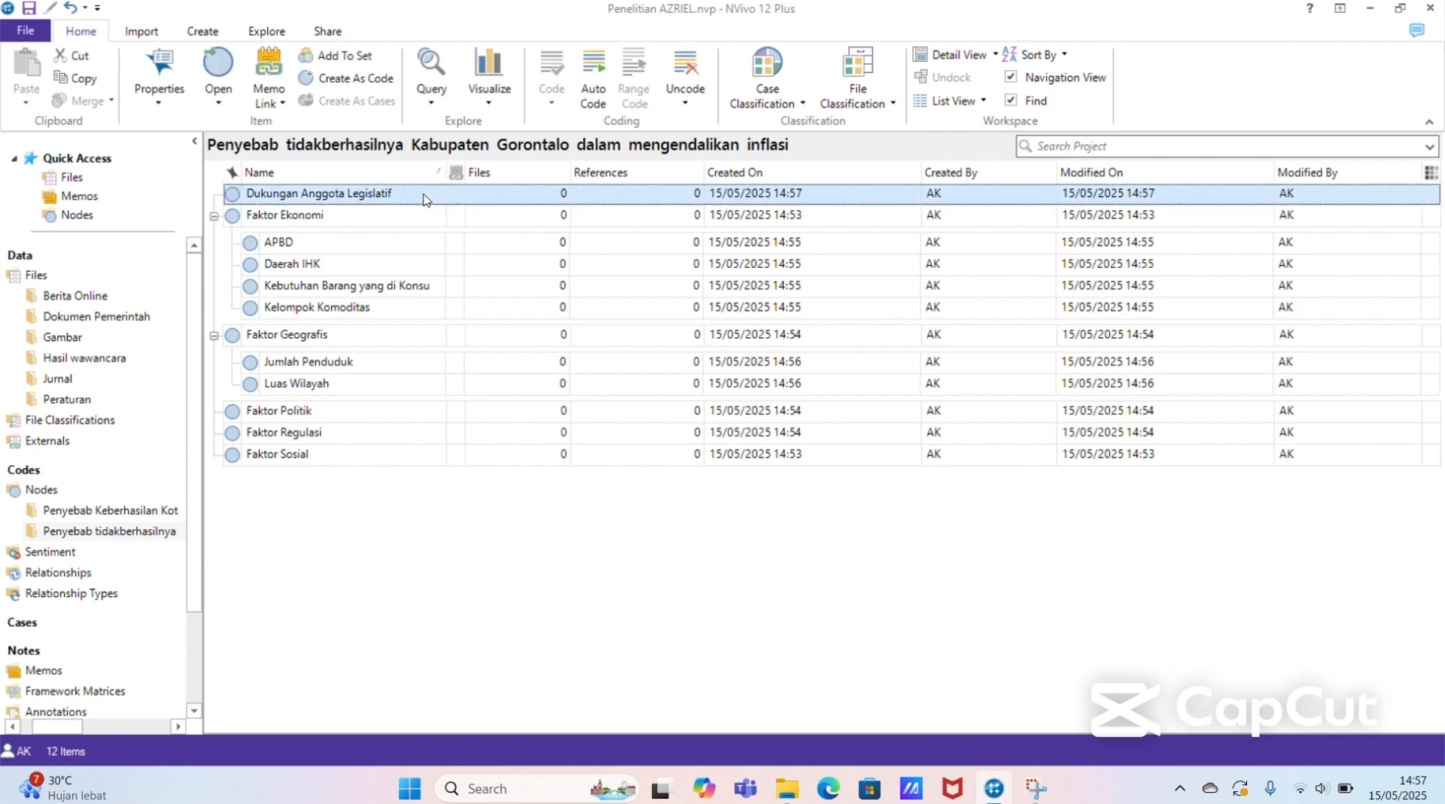
{"action": "left_click_drag", "start_coordinate": [427, 205], "coordinate": [432, 409]}
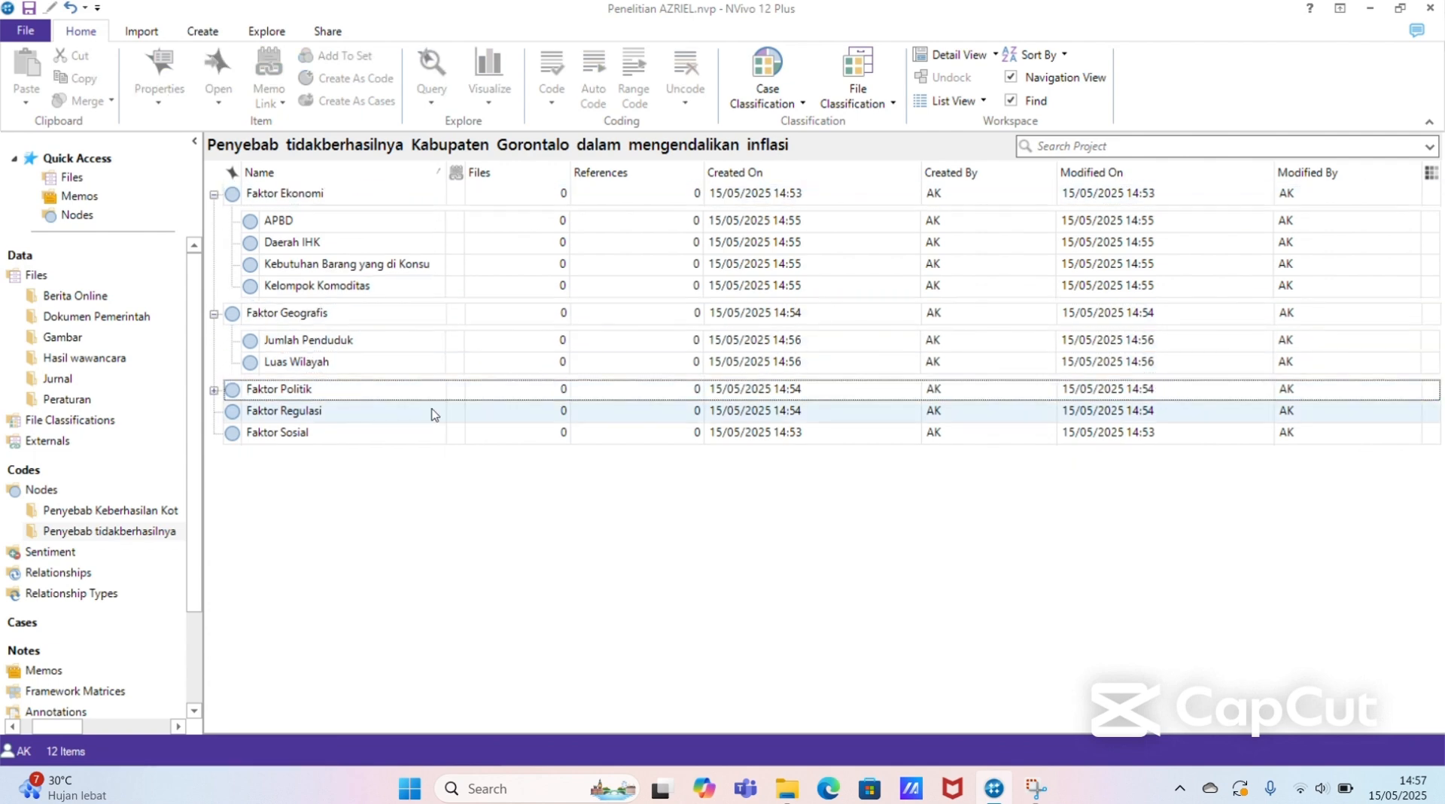
{"action": "left_click", "coordinate": [214, 390]}
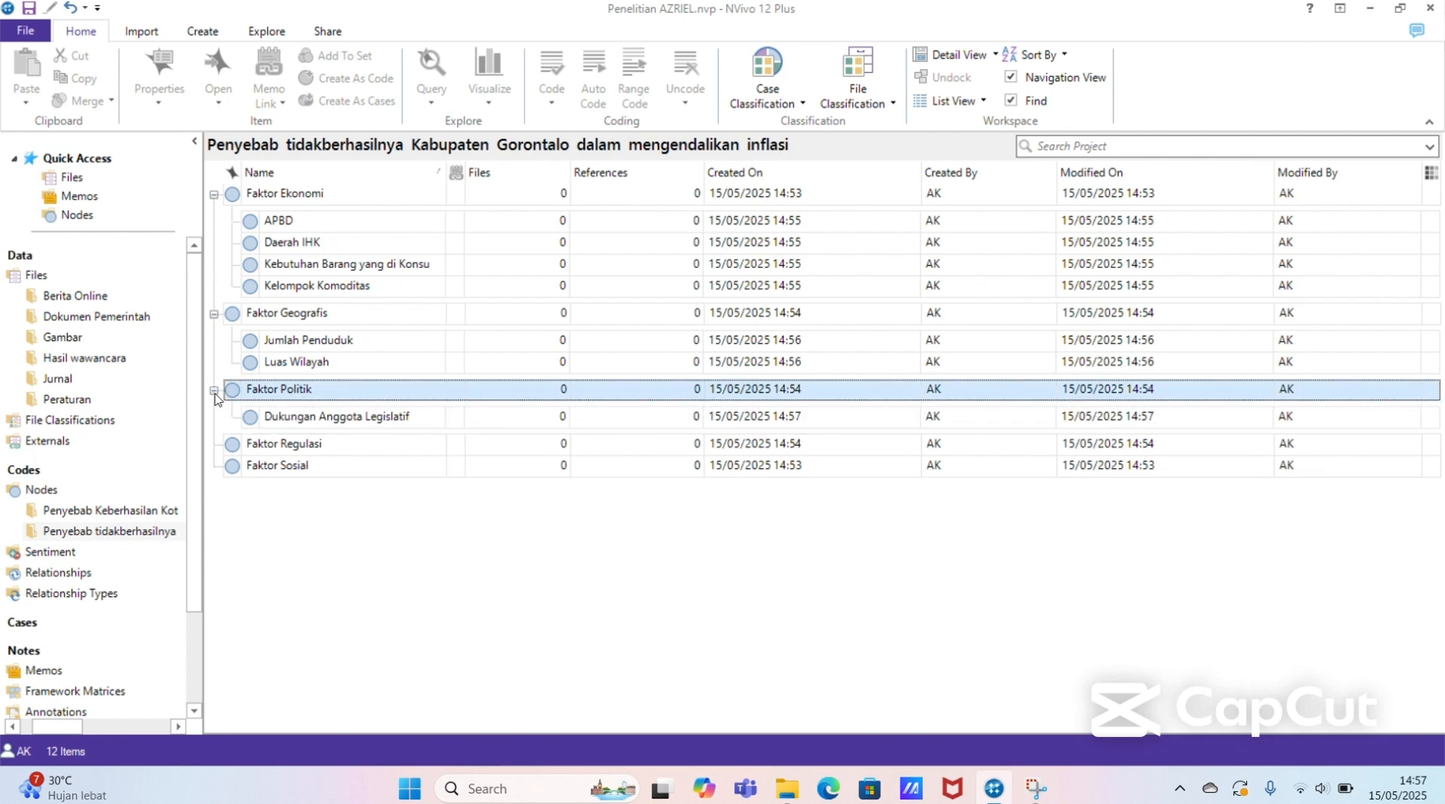
Step: Add a node named "Kebijakan Pemerintah Daerah" at the top level of the Penyebab tidakberhasilnya Kabupaten Gorontalo folder
{"action": "right_click", "coordinate": [347, 511]}
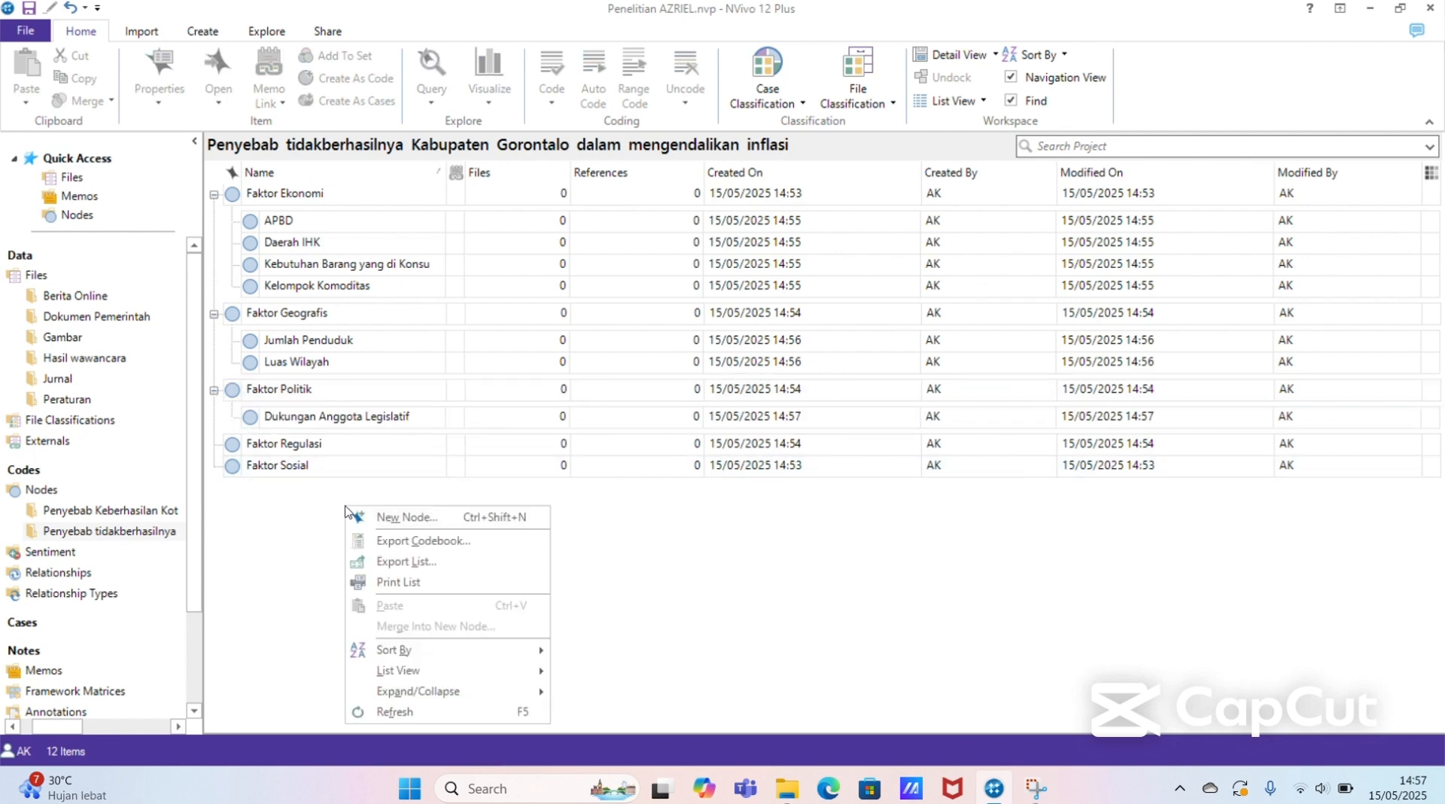
{"action": "left_click", "coordinate": [407, 517]}
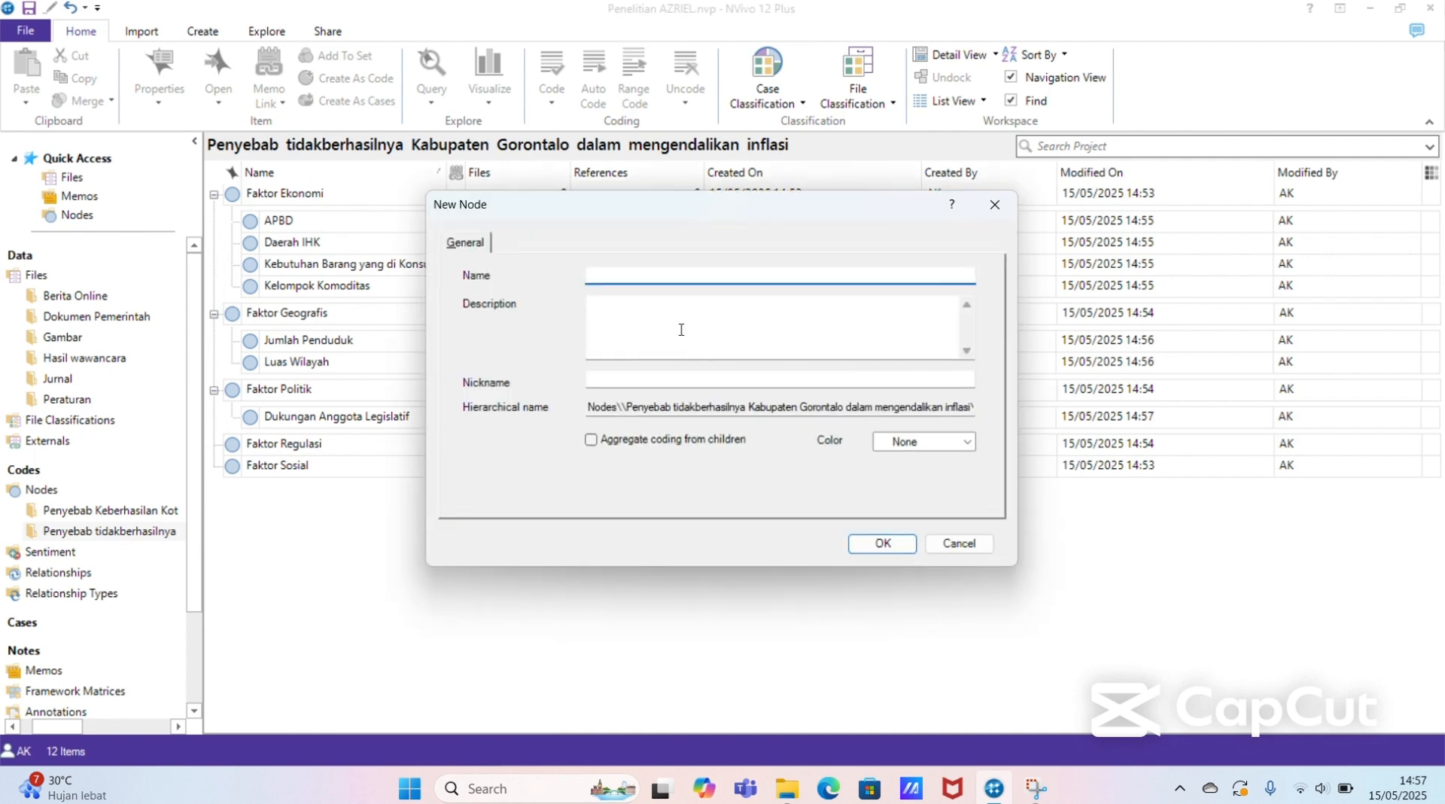
{"action": "type", "text": "Kebijakan Pemerintah Daerah"}
{"action": "key", "text": "Return"}
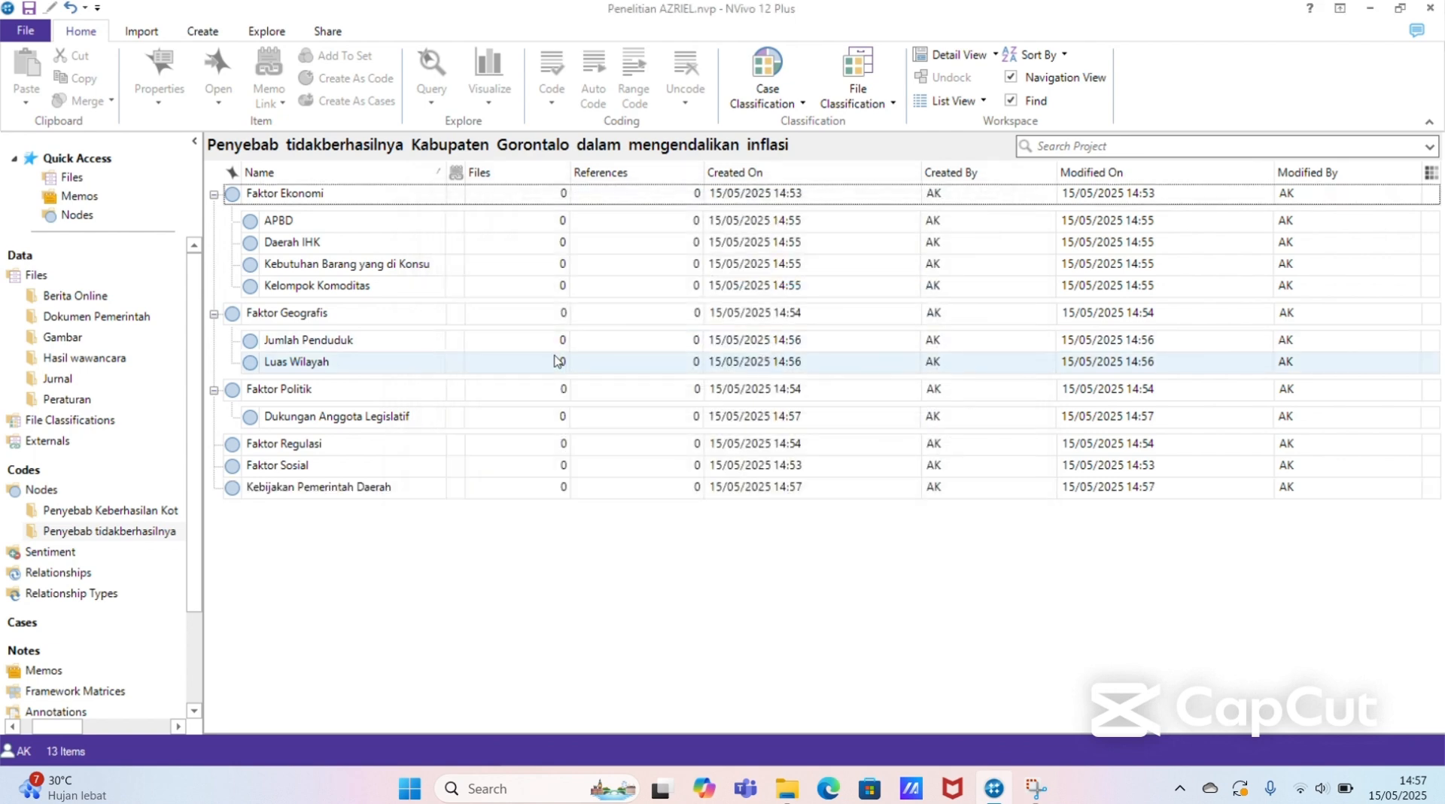
Step: Move the Kebijakan Pemerintah Daerah node into Faktor Regulasi as a child node and expand Faktor Regulasi
{"action": "left_click", "coordinate": [398, 488]}
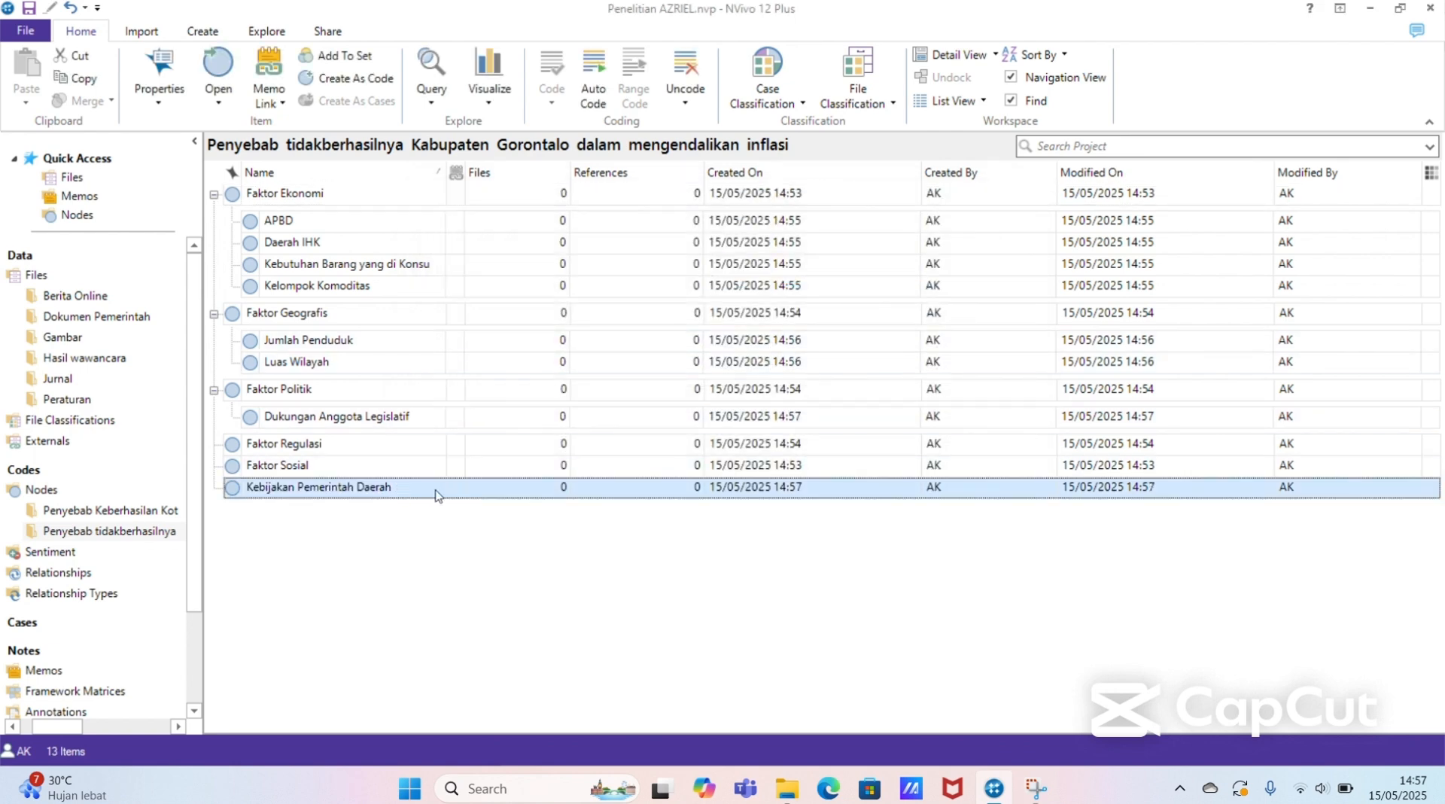
{"action": "left_click_drag", "start_coordinate": [439, 495], "coordinate": [439, 442]}
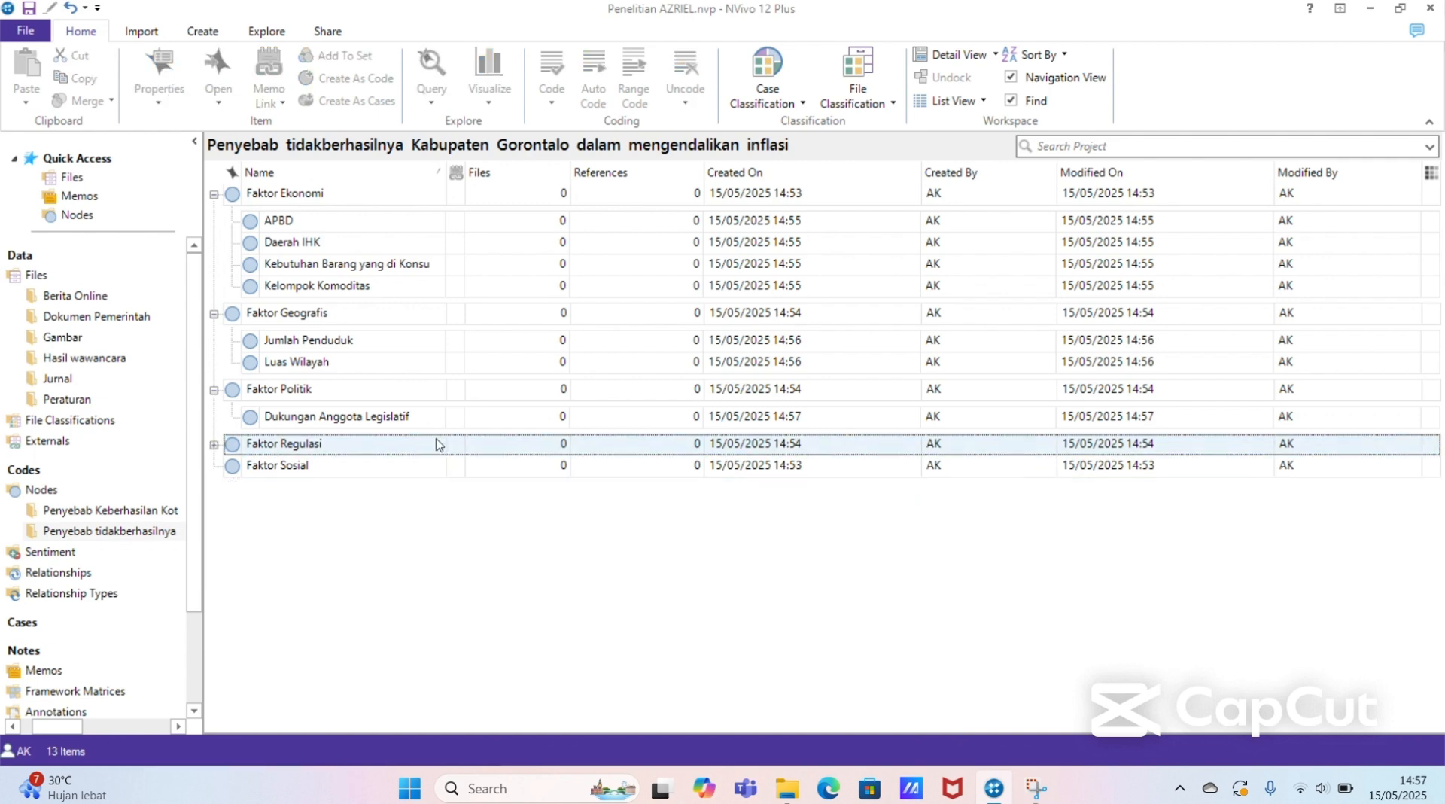
{"action": "left_click", "coordinate": [214, 444]}
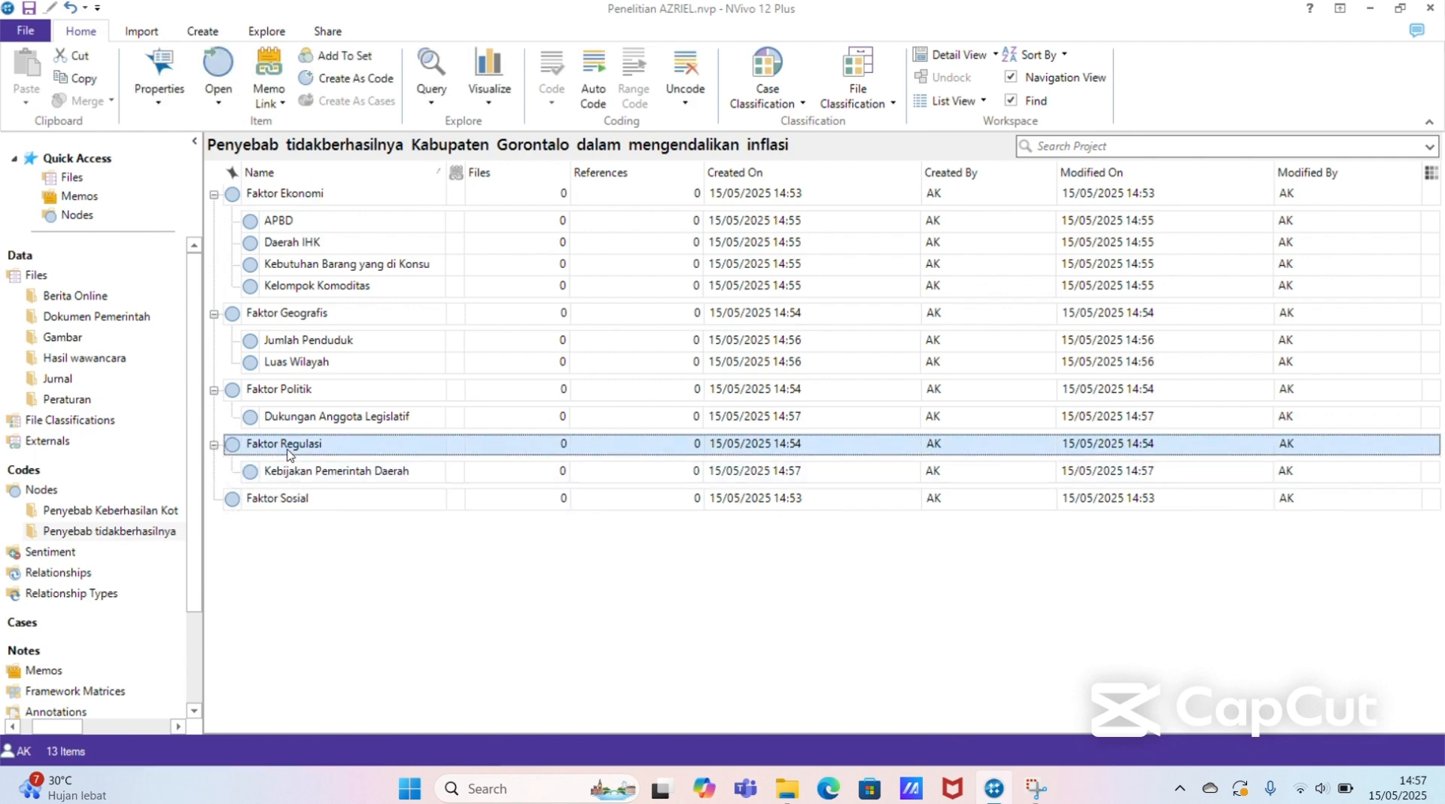
Step: Add a node named "Kerjasama antar OPD" at the top level of the Penyebab tidakberhasilnya Kabupaten Gorontalo folder
{"action": "left_click", "coordinate": [334, 543]}
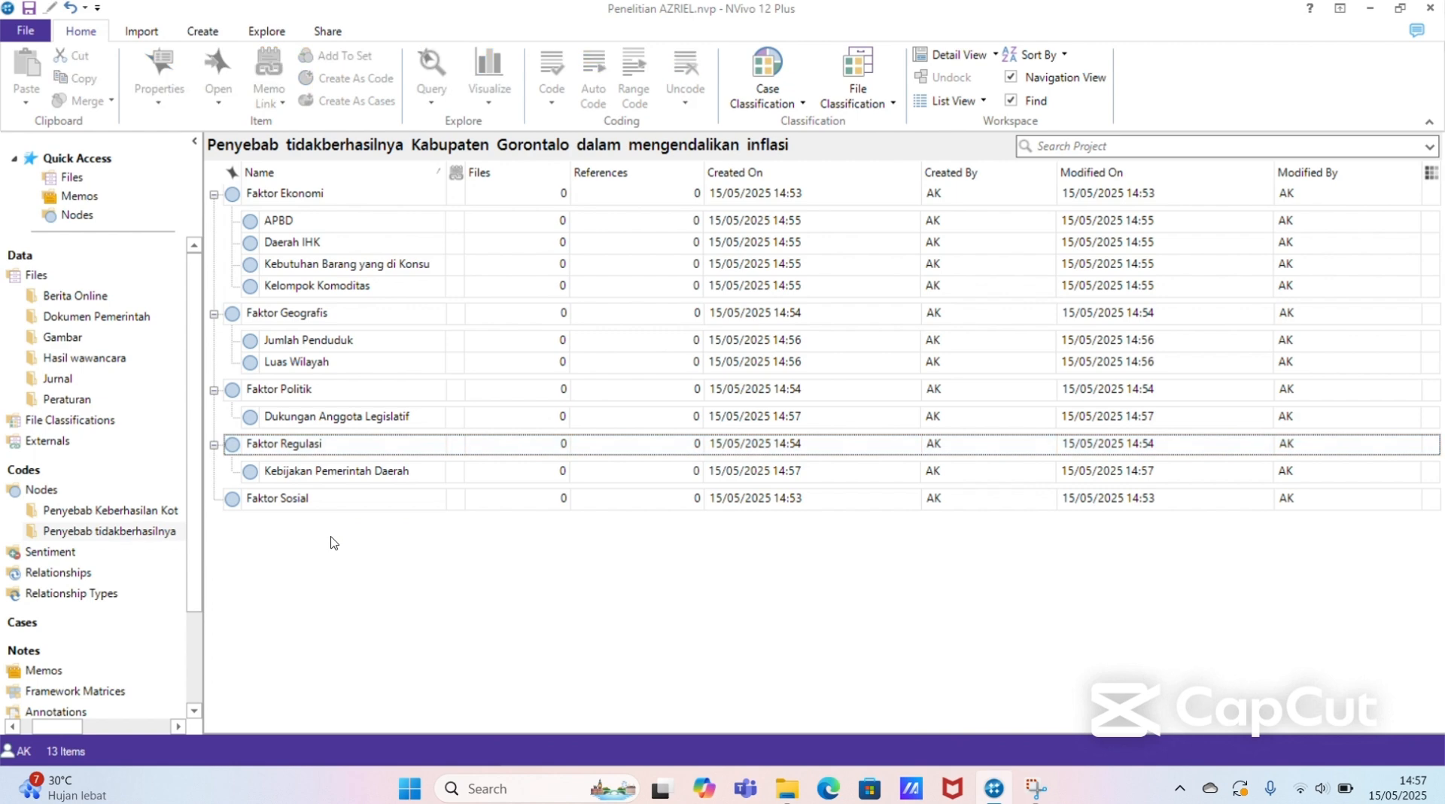
{"action": "right_click", "coordinate": [368, 542]}
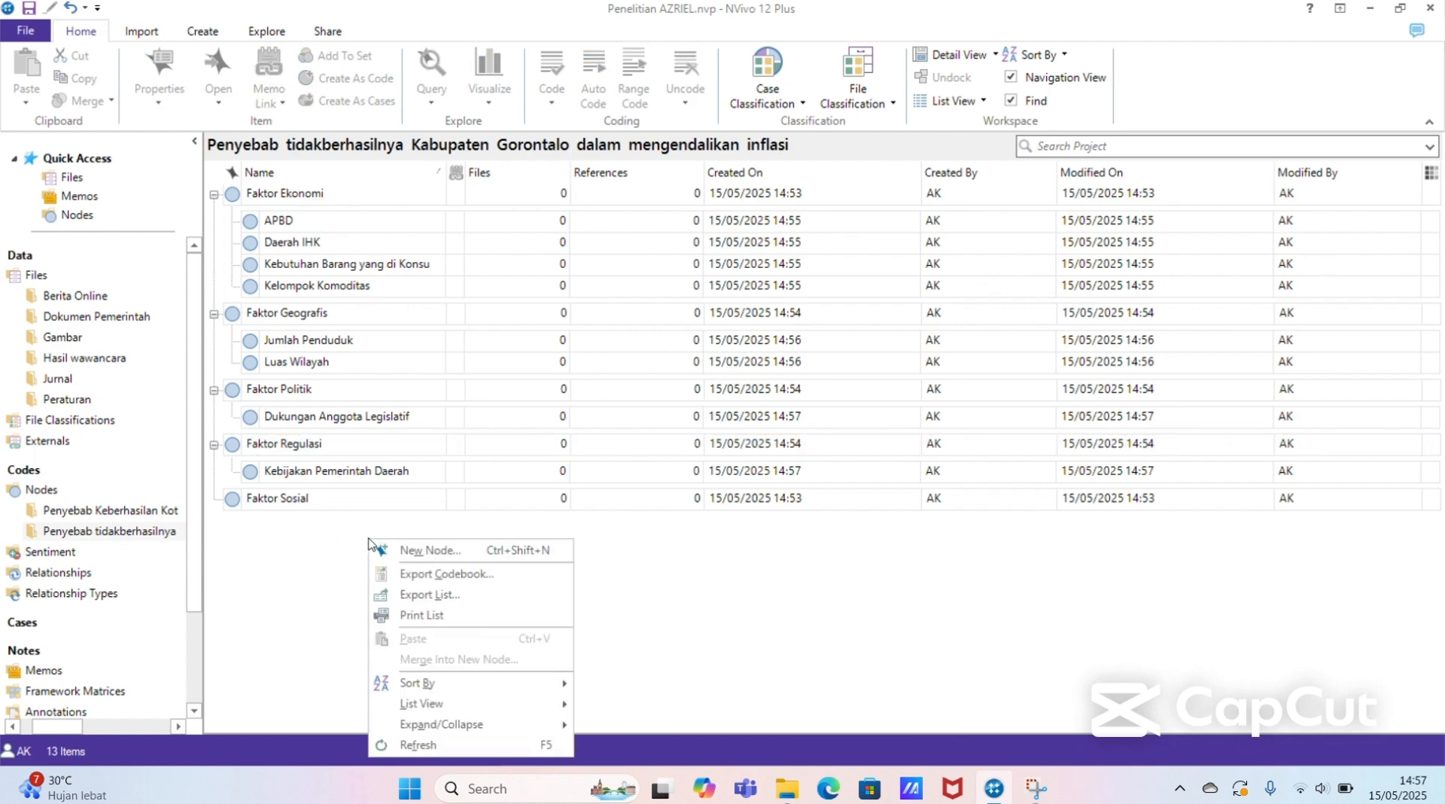
{"action": "left_click", "coordinate": [436, 551]}
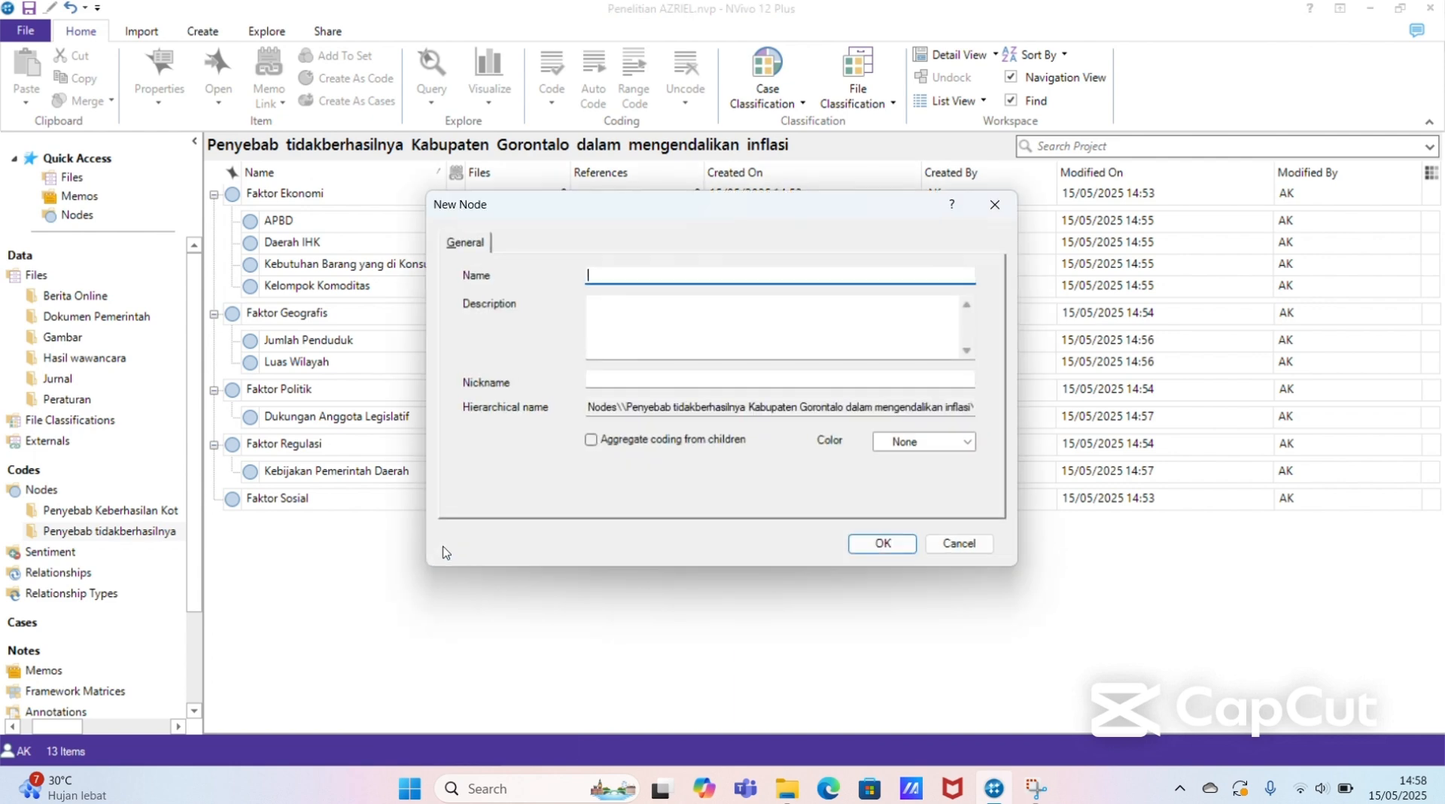
{"action": "type", "text": "Kerjasama antar OPD"}
{"action": "key", "text": "Return"}
Step: Add a node named "Kerjasama lembaga non pemerintah" at the top level of the Penyebab tidakberhasilnya Kabupaten Gorontalo folder
{"action": "right_click", "coordinate": [446, 553]}
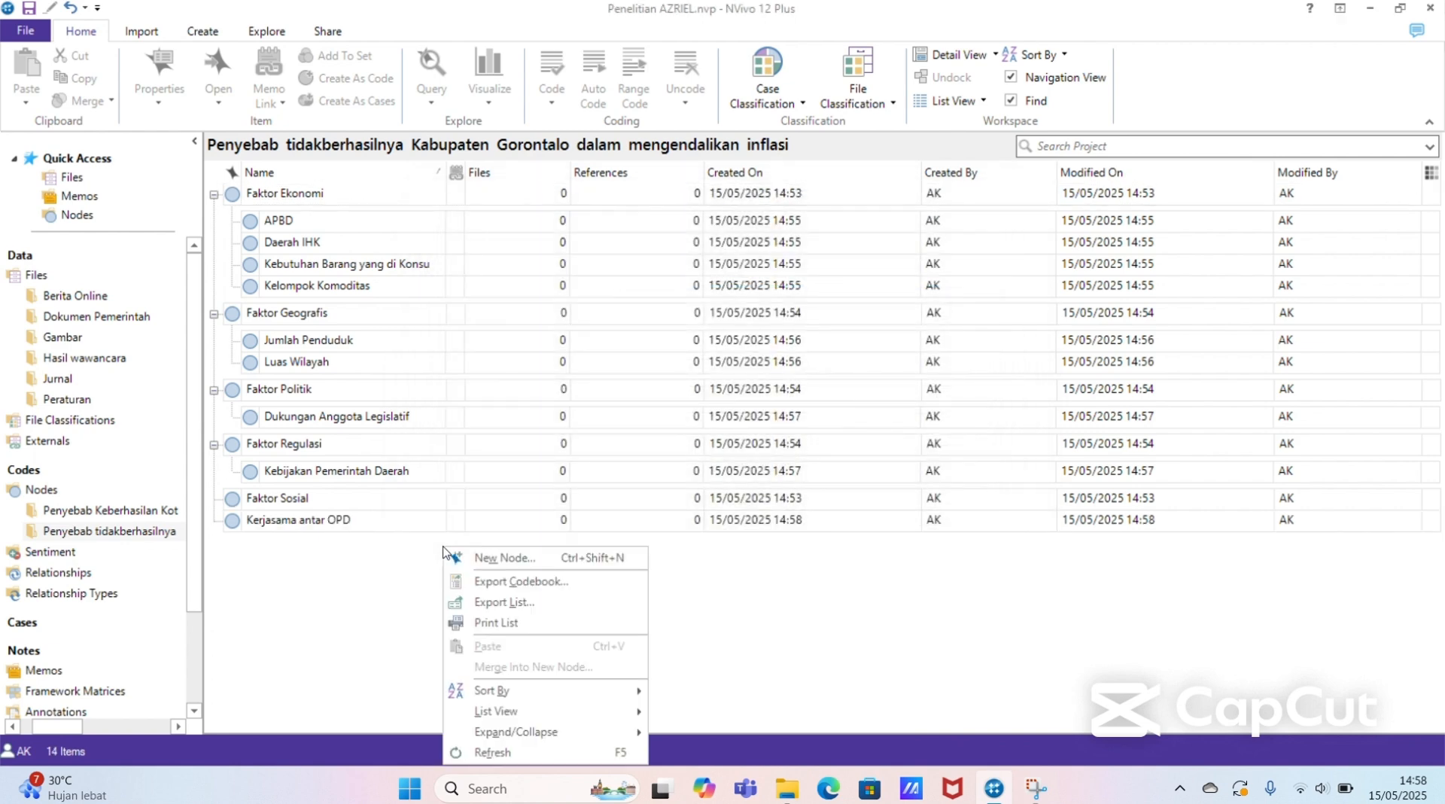
{"action": "left_click", "coordinate": [515, 556]}
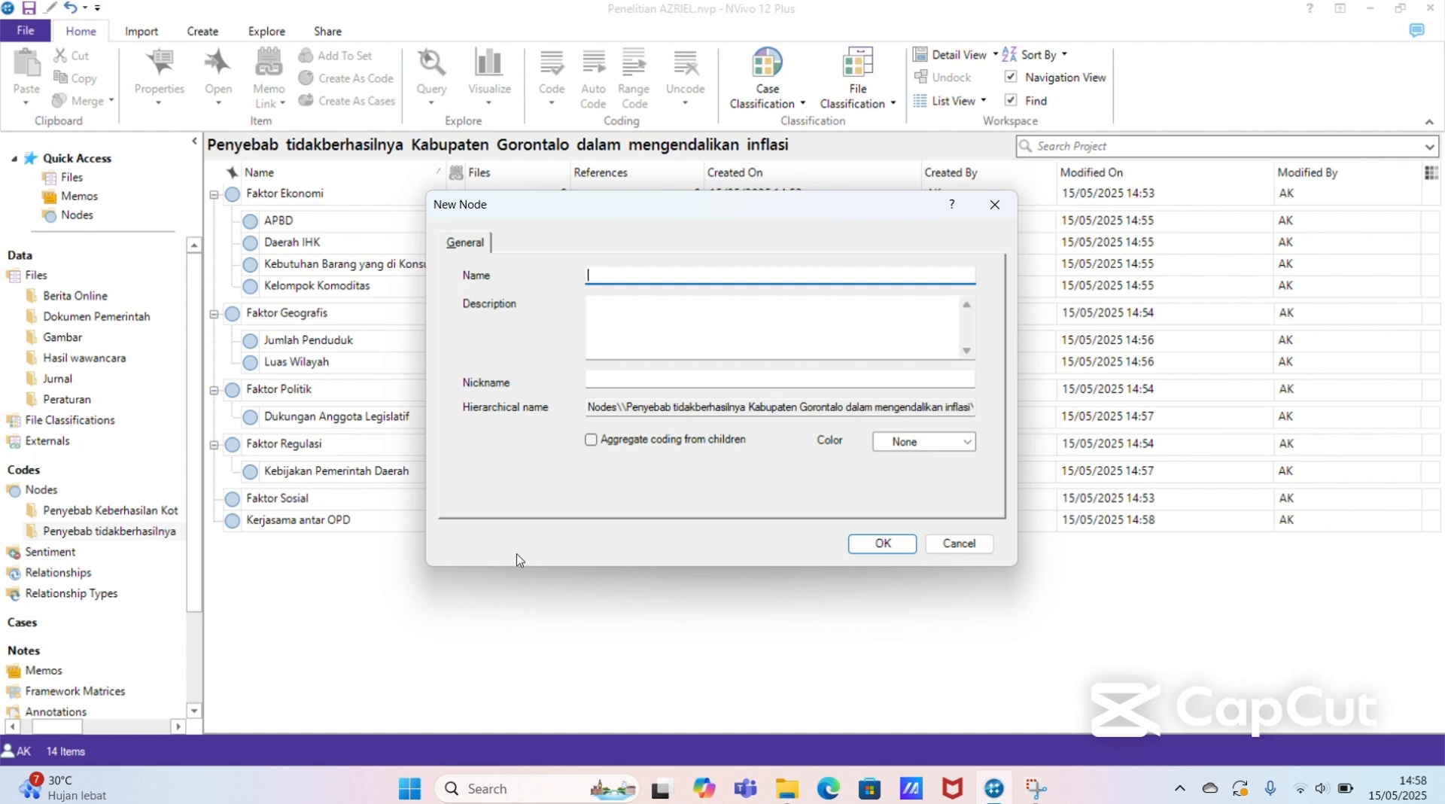
{"action": "type", "text": "Kerjasama lembaga non pemerintah"}
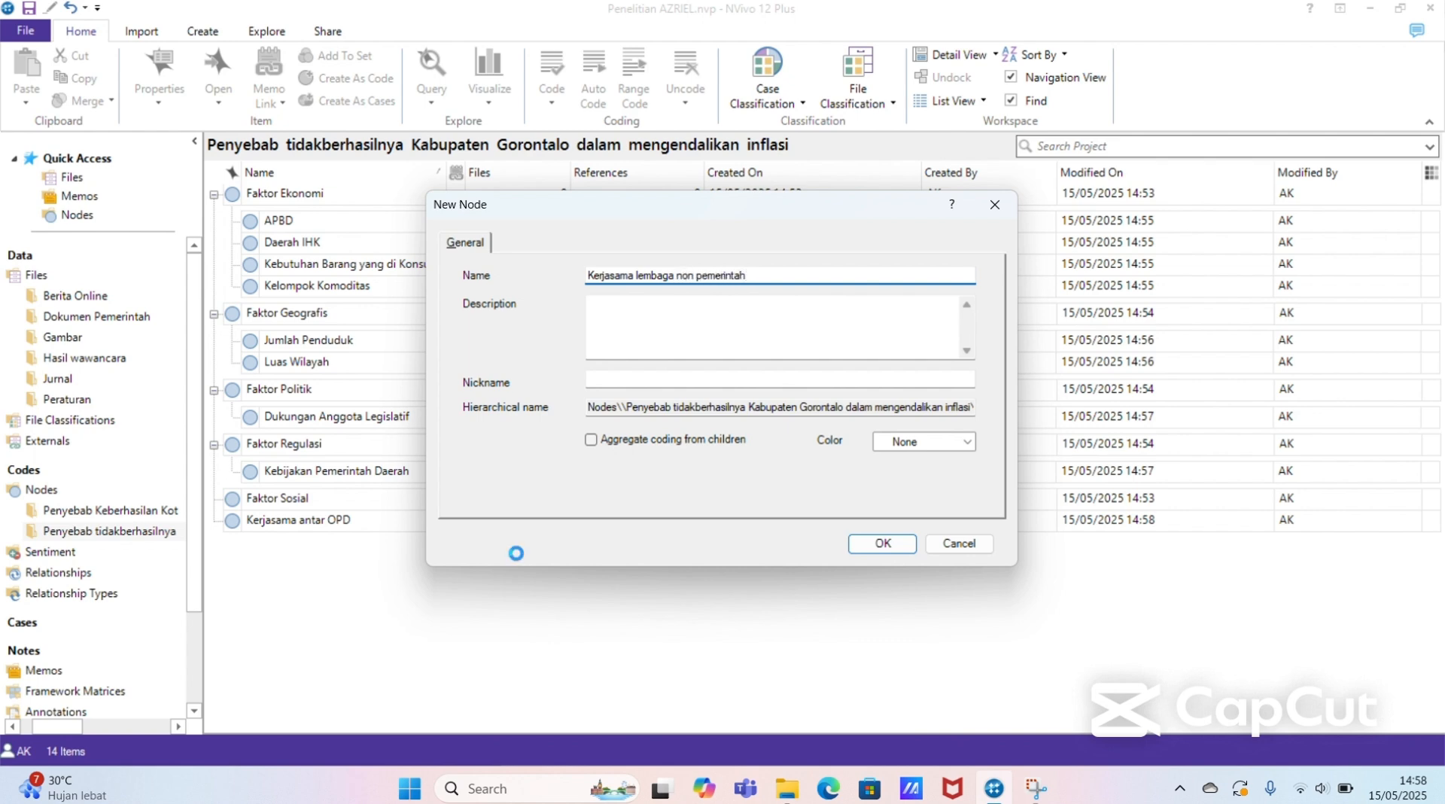
{"action": "key", "text": "Return"}
Step: Add a node named "Partisipasi Masyarakat" at the top level of the Penyebab tidakberhasilnya Kabupaten Gorontalo folder
{"action": "right_click", "coordinate": [518, 595]}
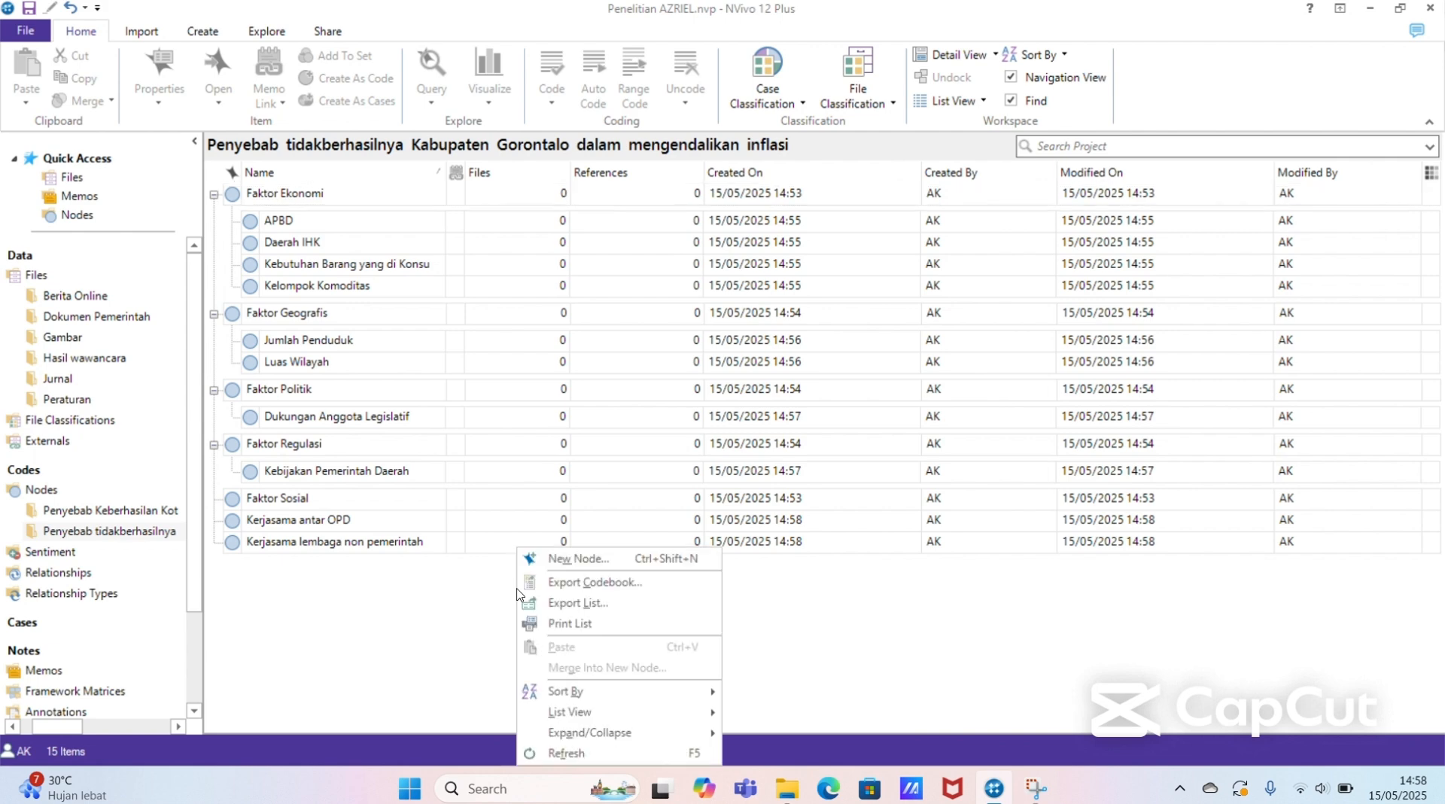
{"action": "left_click", "coordinate": [570, 560]}
{"action": "type", "text": "Par"}
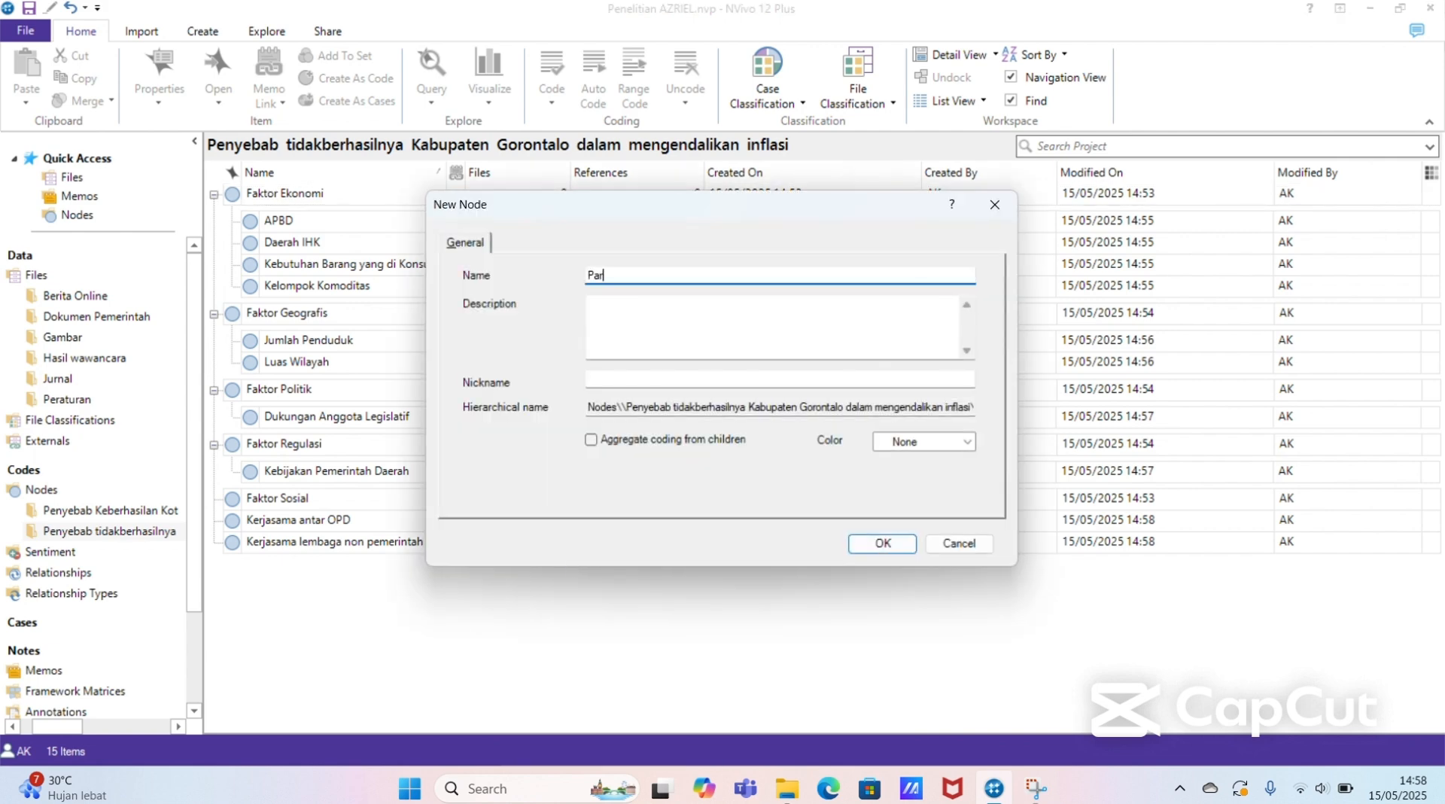
{"action": "type", "text": "tisipasi ma"}
{"action": "key", "text": "ctrl+a"}
{"action": "type", "text": "arakat"}
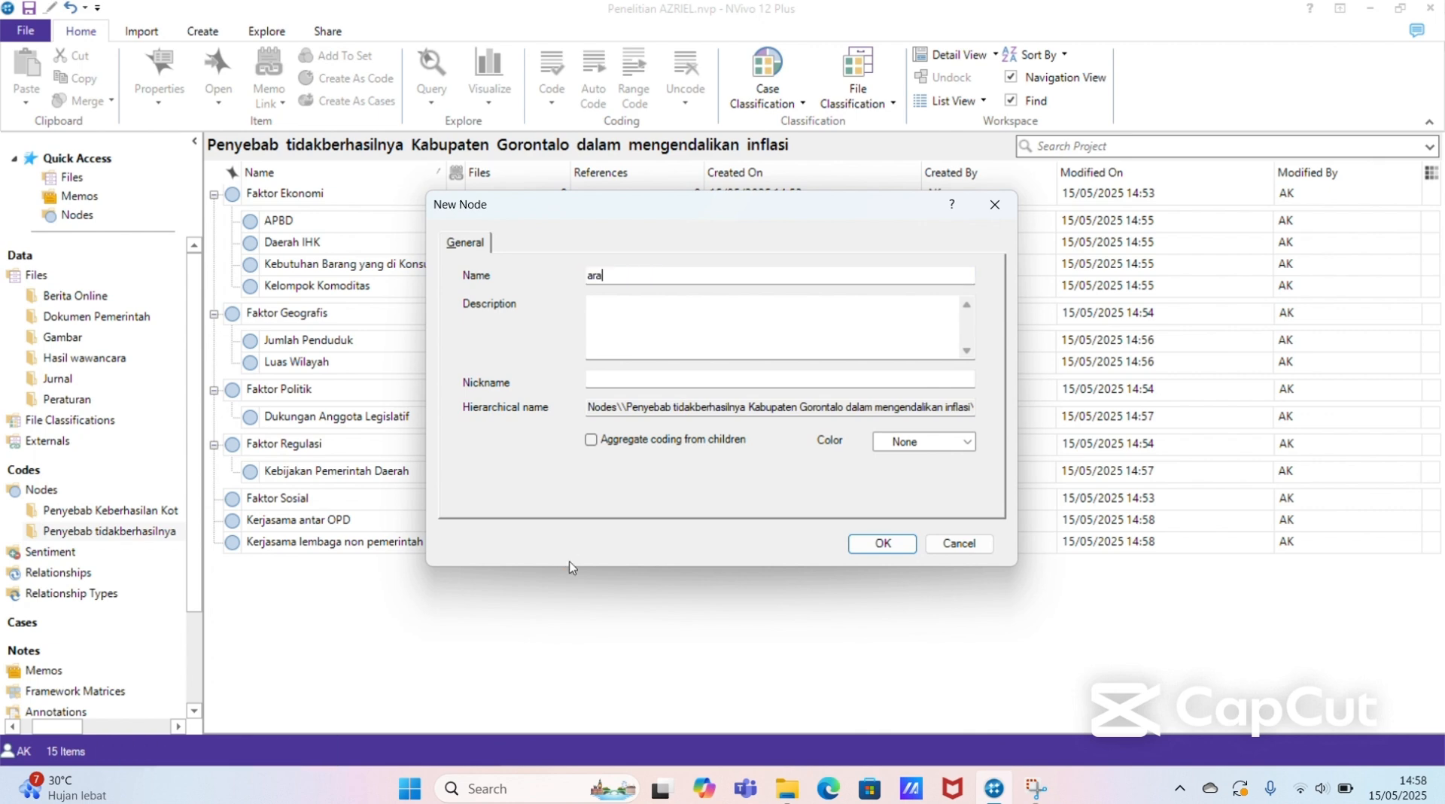
{"action": "key", "text": "BackSpace"}
{"action": "key", "text": "BackSpace"}
{"action": "key", "text": "BackSpace"}
{"action": "key", "text": "BackSpace"}
{"action": "key", "text": "BackSpace"}
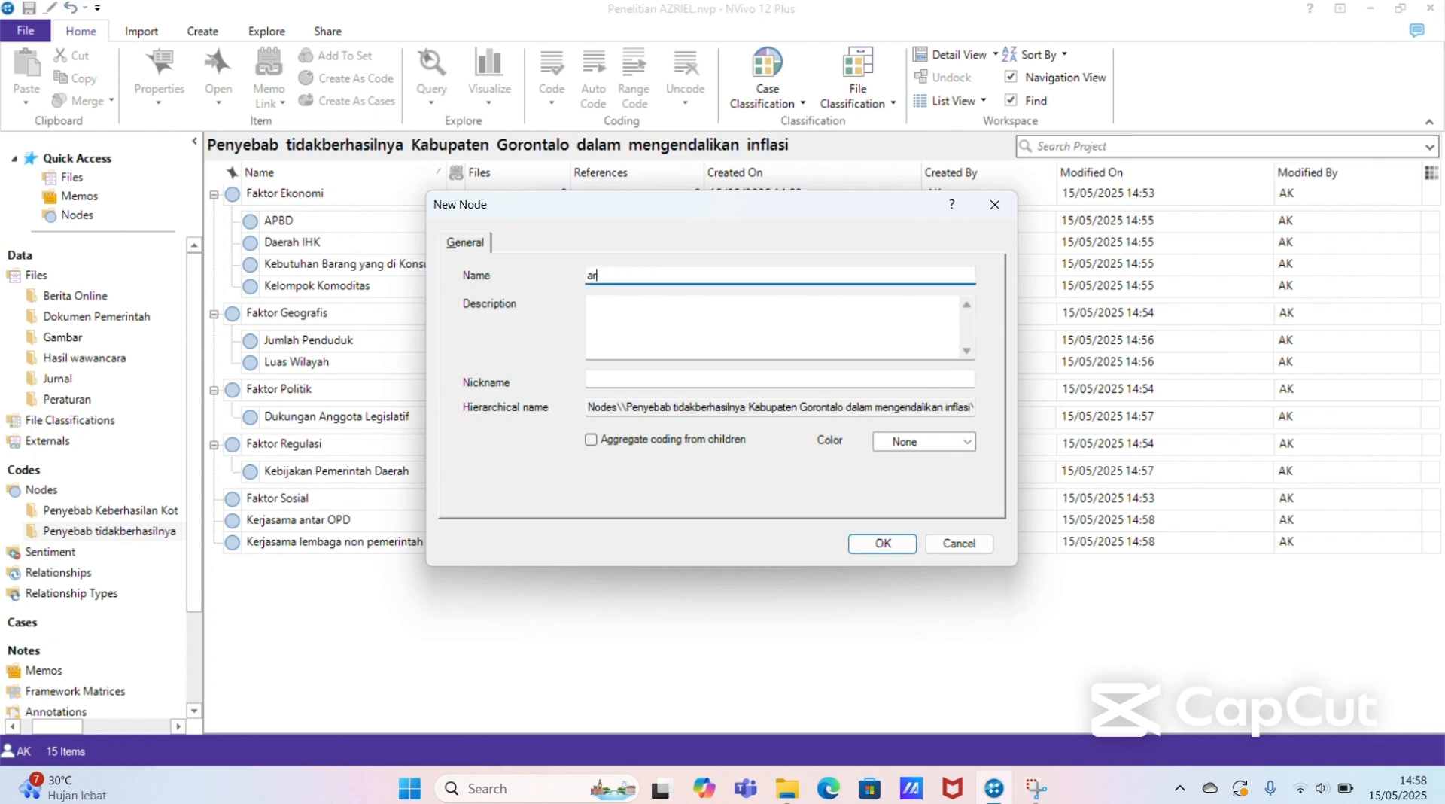
{"action": "type", "text": "Partisipasi Masyarakat"}
{"action": "key", "text": "Return"}
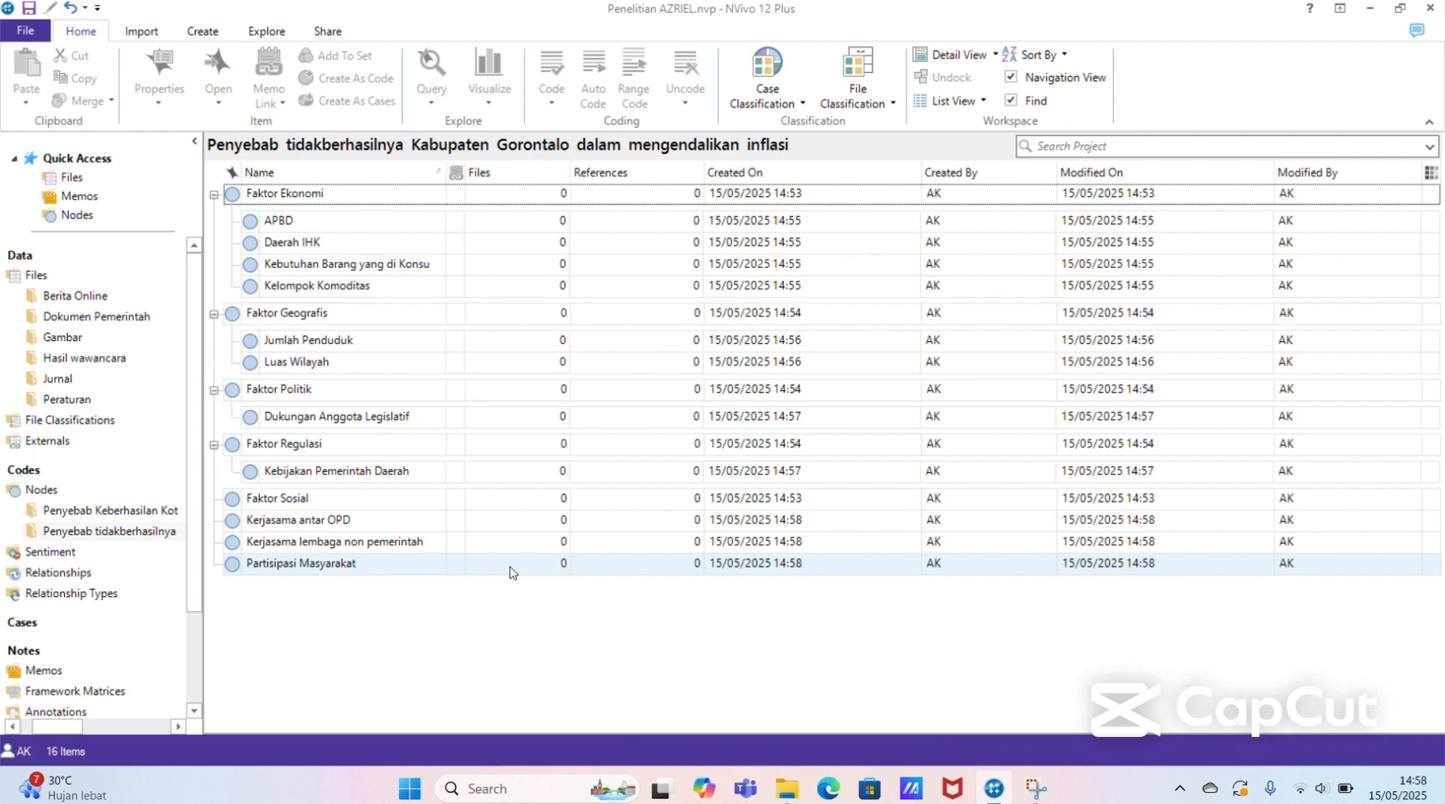
Step: Move the Kerjasama antar OPD, Kerjasama lembaga non pemerintah and Partisipasi Masyarakat nodes into Faktor Sosial as child nodes and expand Faktor Sosial
{"action": "left_click_drag", "start_coordinate": [512, 572], "coordinate": [516, 544]}
{"action": "left_click", "coordinate": [516, 543]}
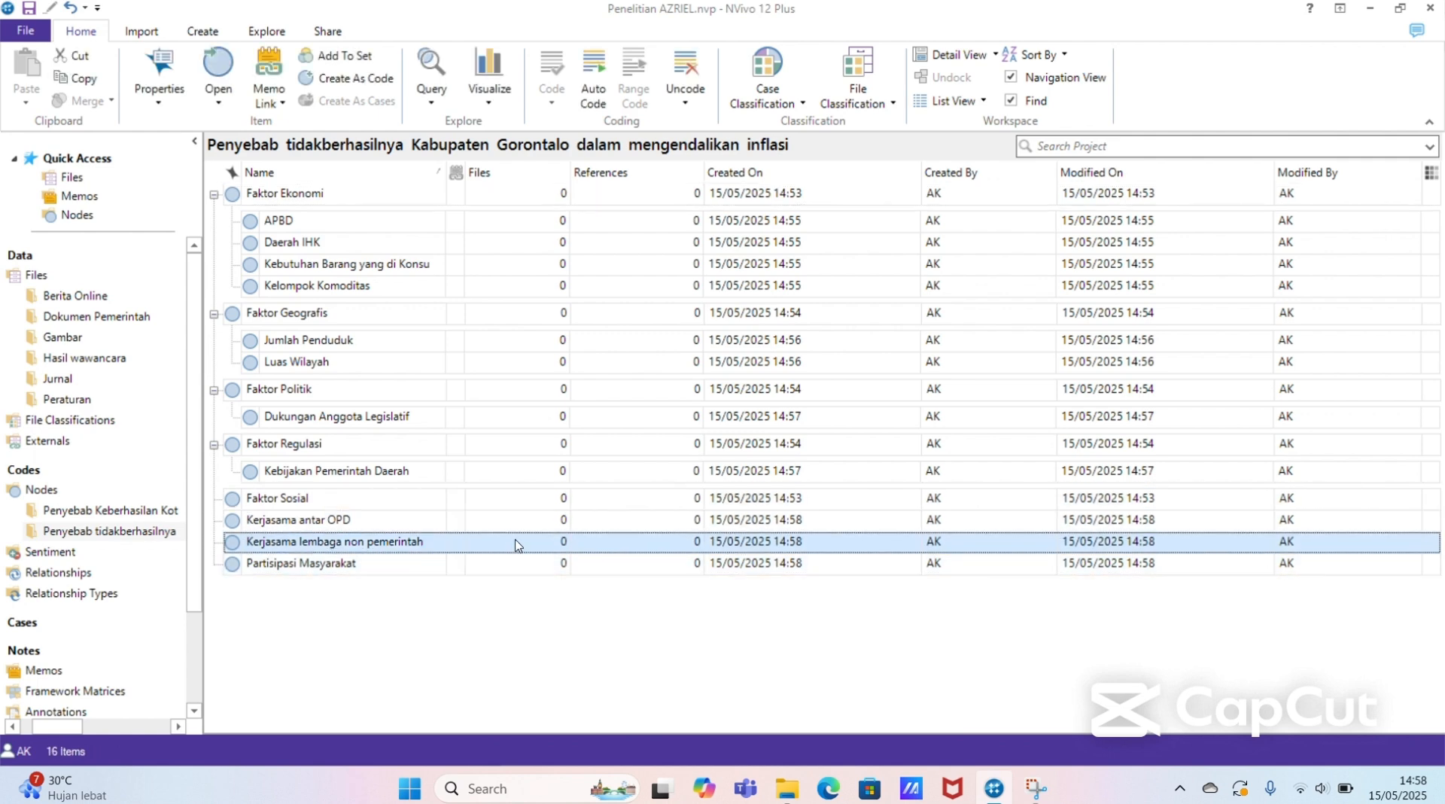
{"action": "left_click", "coordinate": [523, 563]}
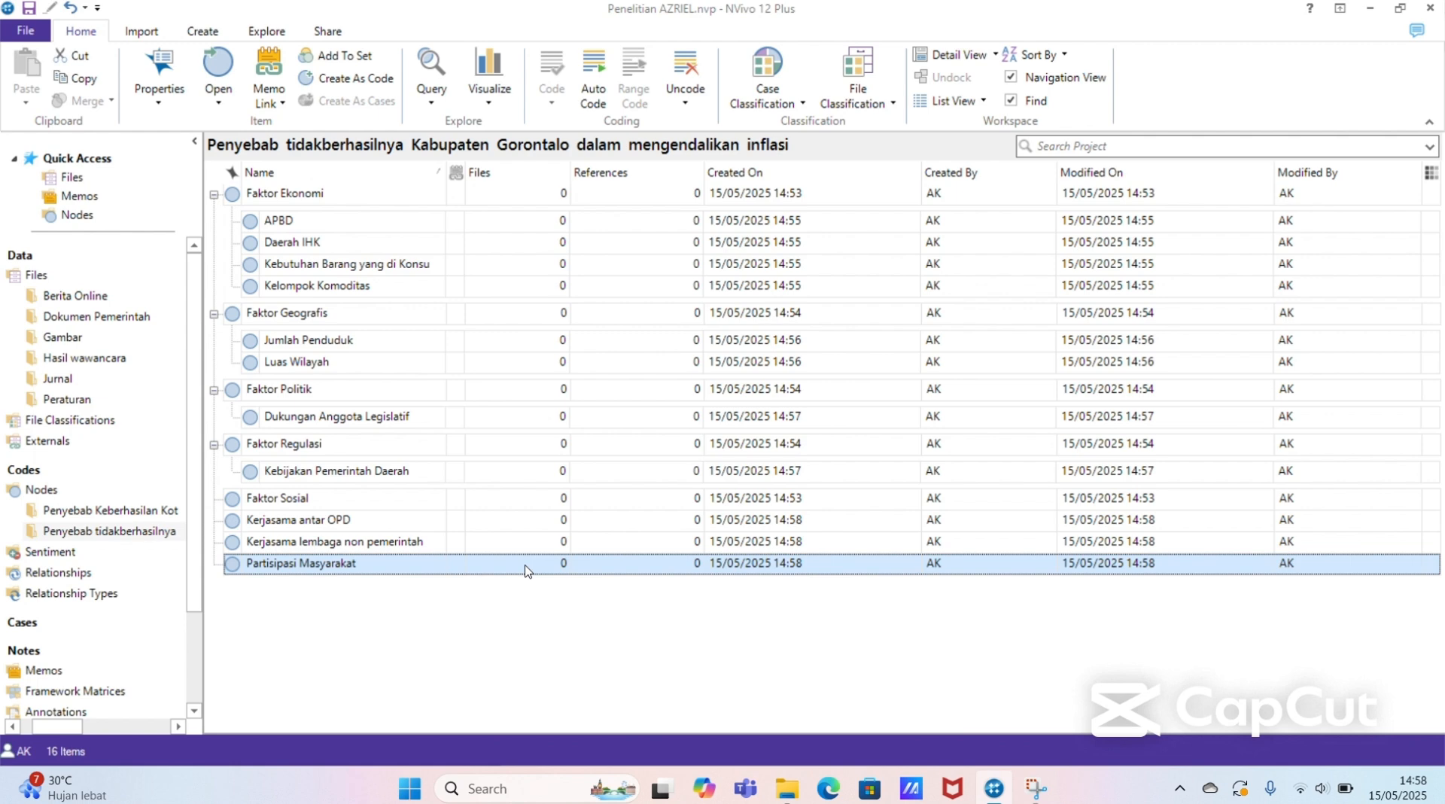
{"action": "left_click_drag", "start_coordinate": [525, 571], "coordinate": [513, 503]}
{"action": "left_click", "coordinate": [516, 513]}
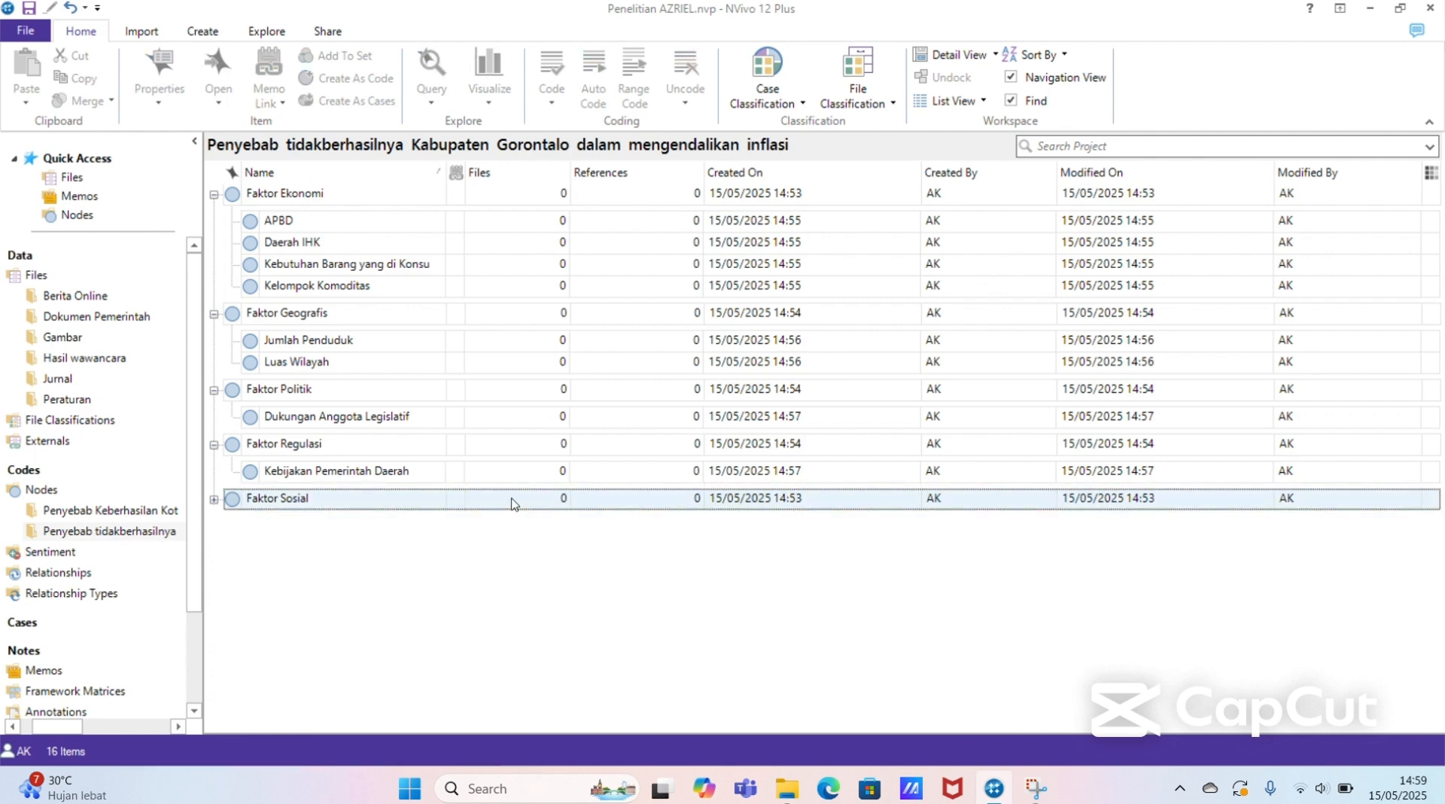
{"action": "left_click", "coordinate": [213, 499]}
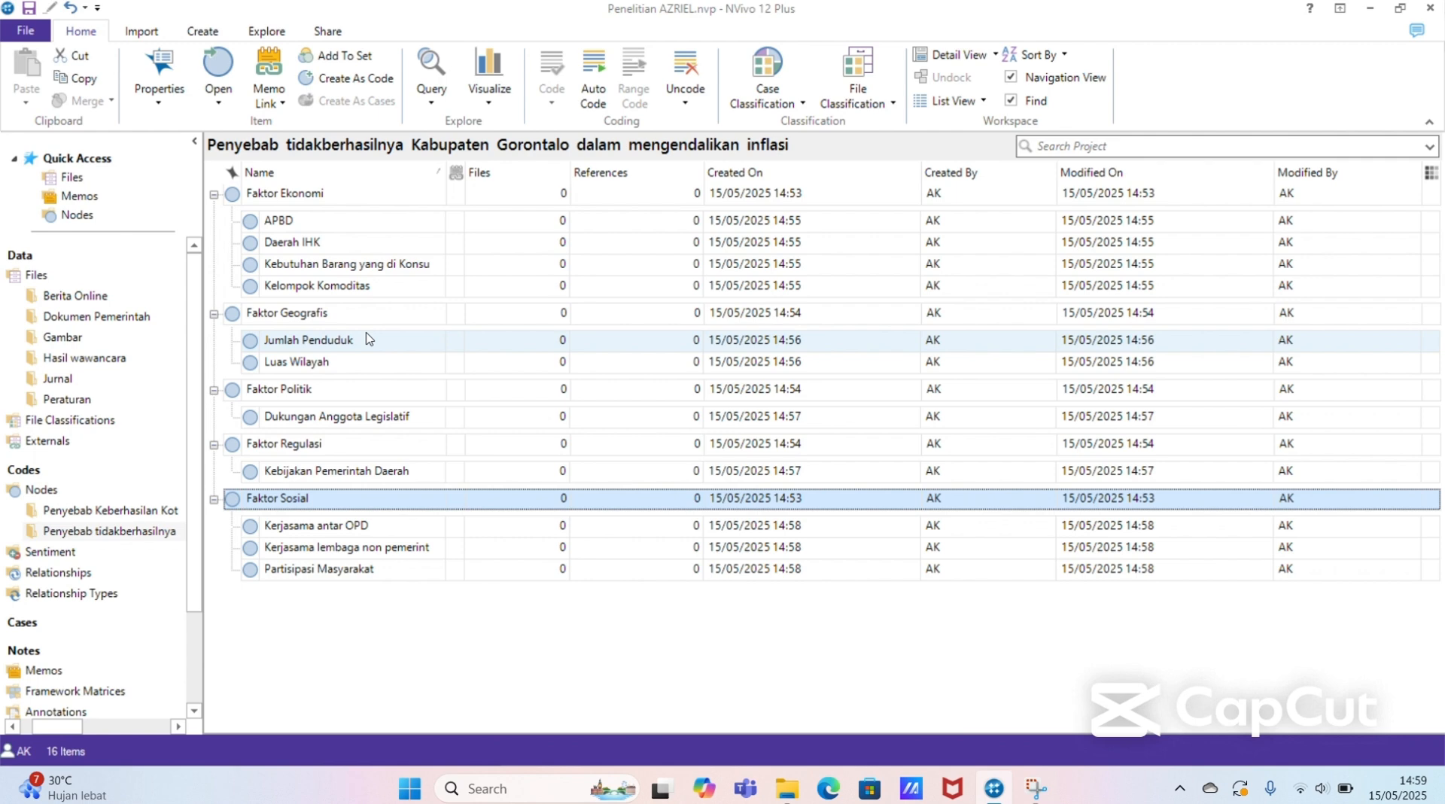
{"action": "left_click", "coordinate": [419, 593]}
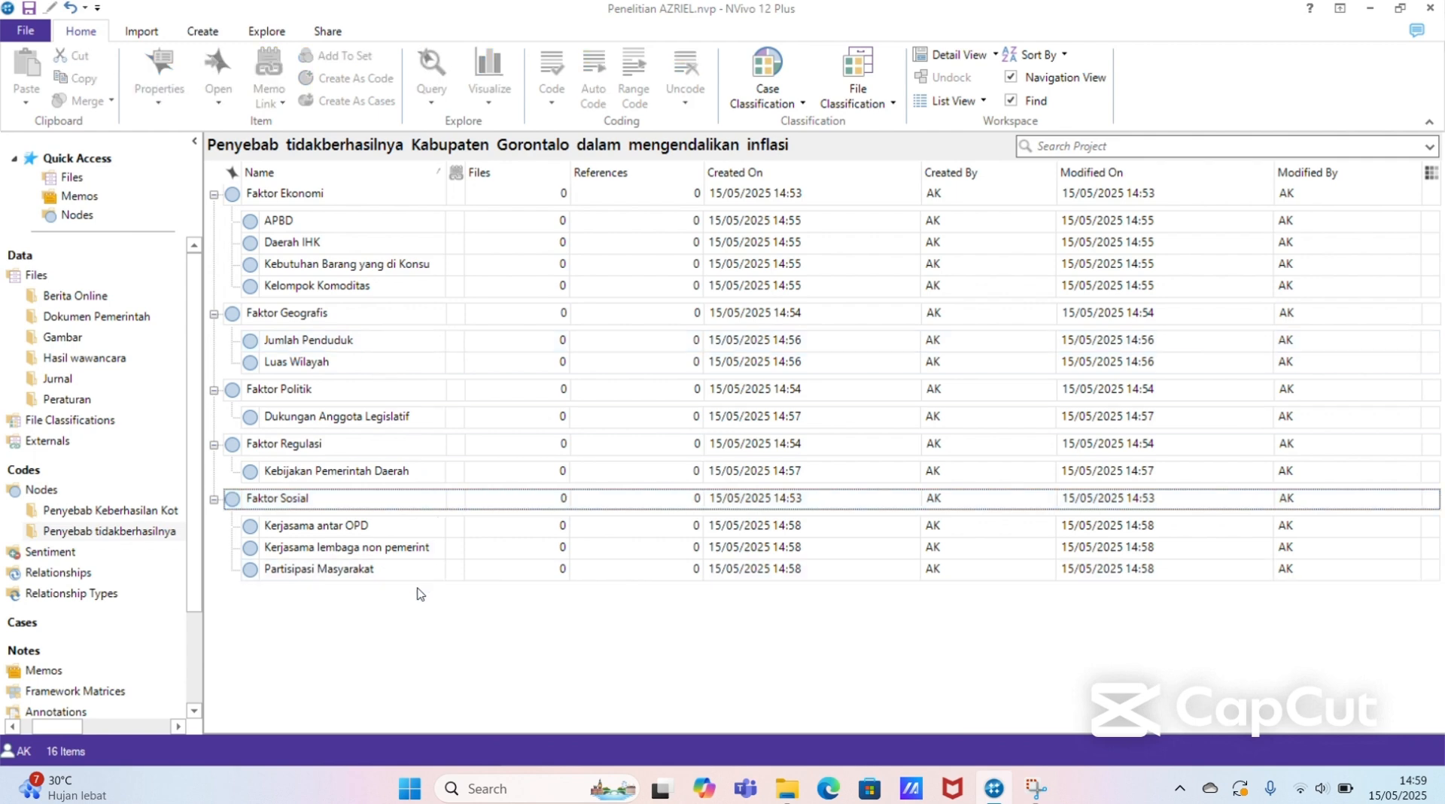
Step: Review the node hierarchies in both research-question folders and the imported sources in the Berita Online, Gambar, Hasil wawancara, Jurnal and Peraturan folders
{"action": "left_click", "coordinate": [168, 511]}
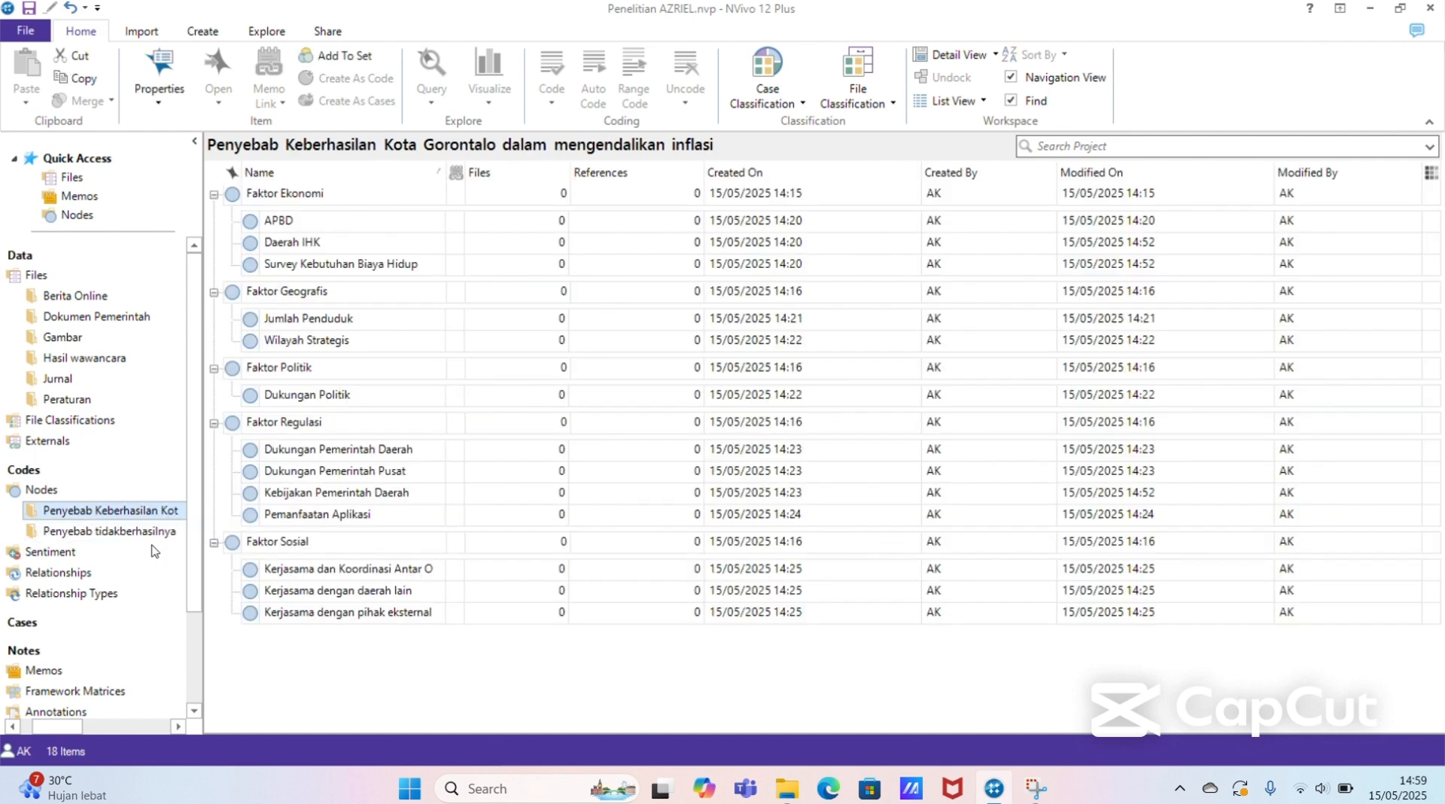
{"action": "left_click", "coordinate": [147, 532]}
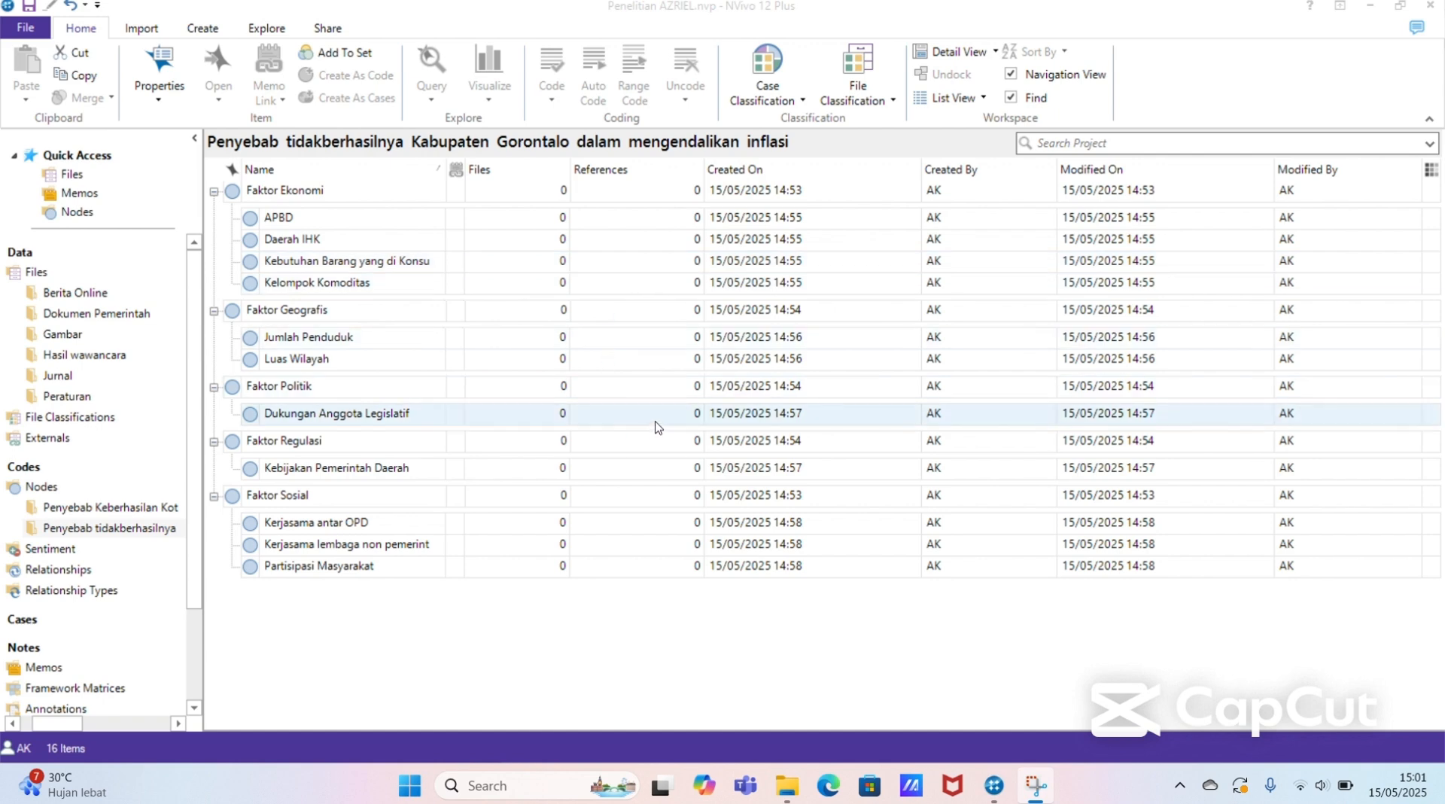
{"action": "left_click", "coordinate": [167, 508]}
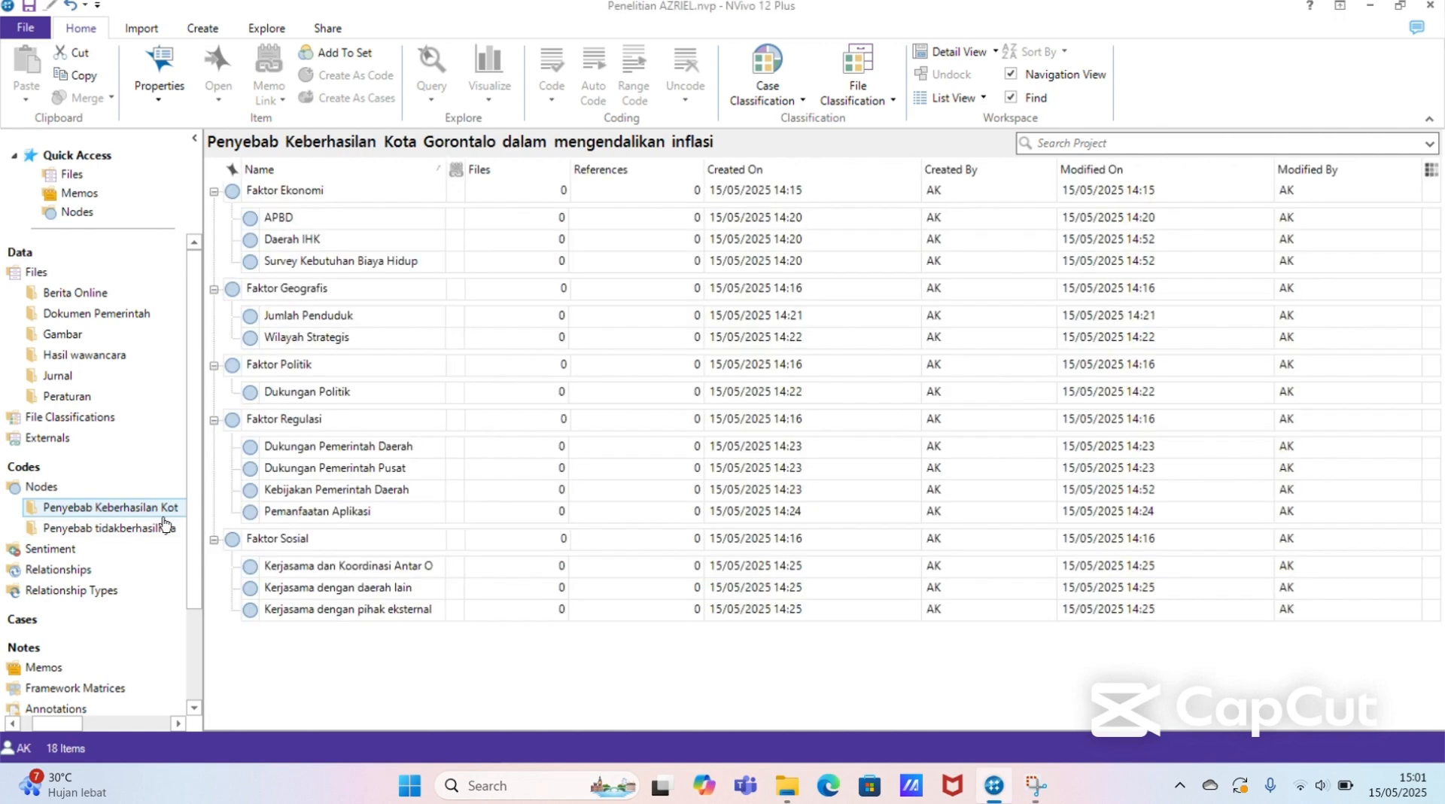
{"action": "left_click", "coordinate": [160, 529]}
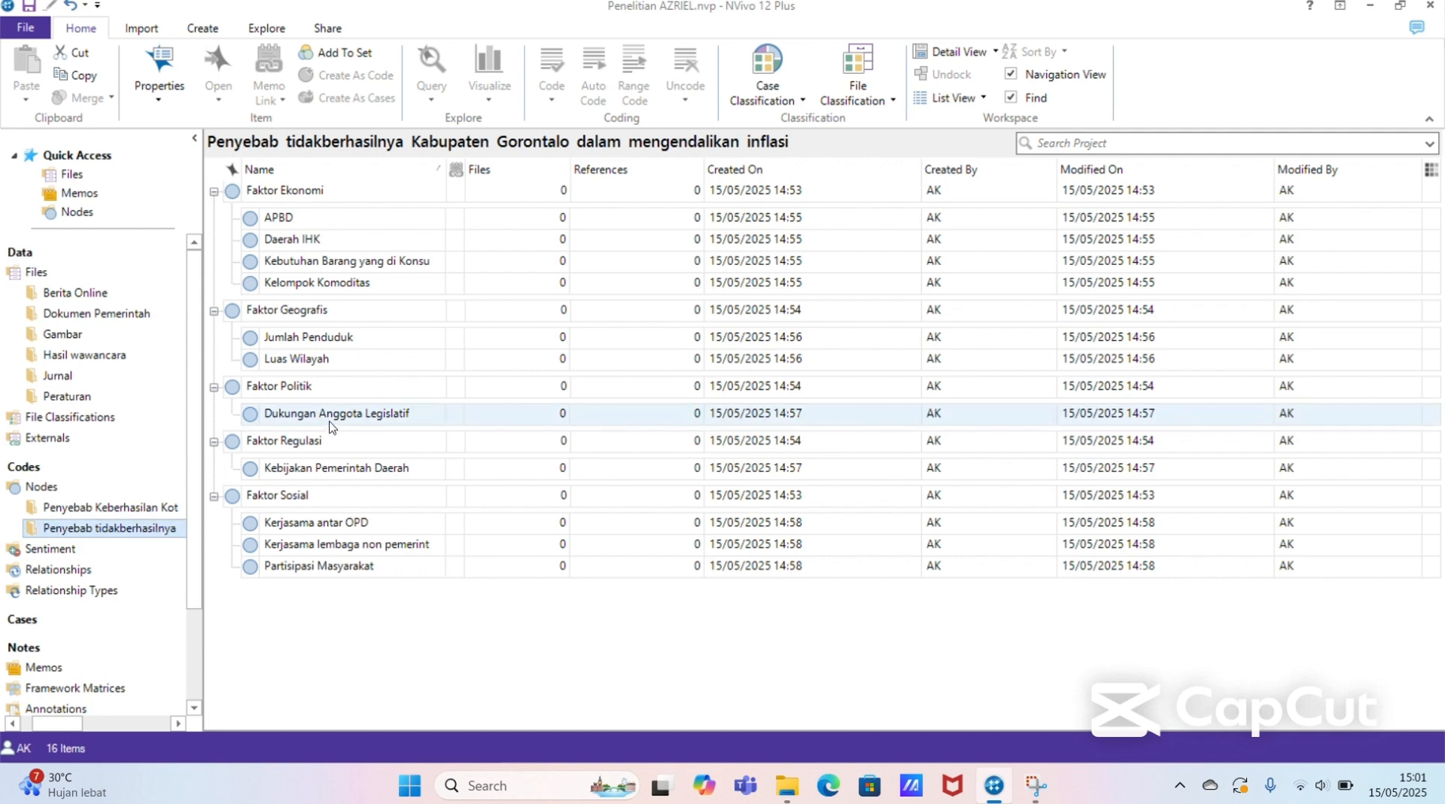
{"action": "left_click", "coordinate": [78, 298]}
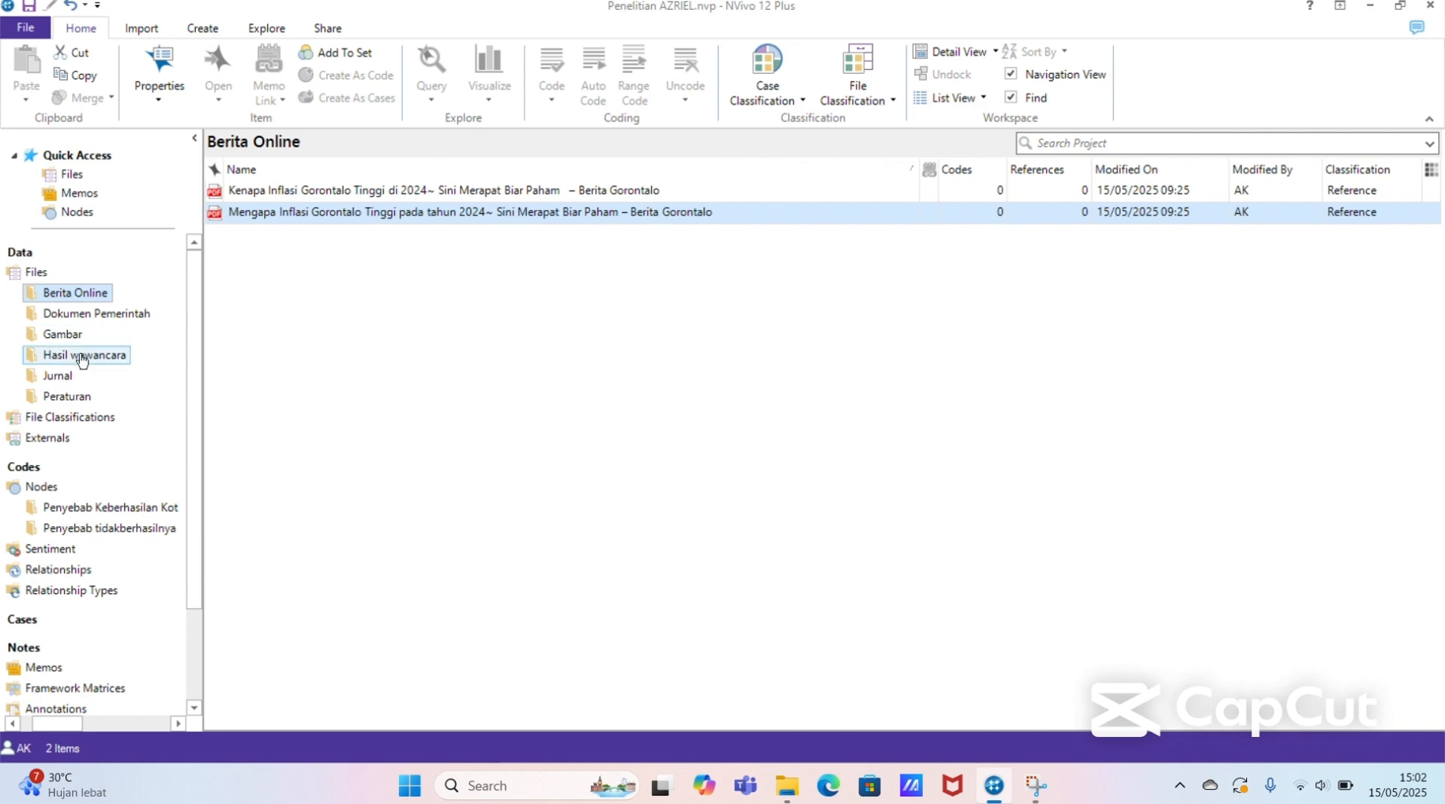
{"action": "left_click", "coordinate": [83, 358]}
{"action": "left_click", "coordinate": [75, 334]}
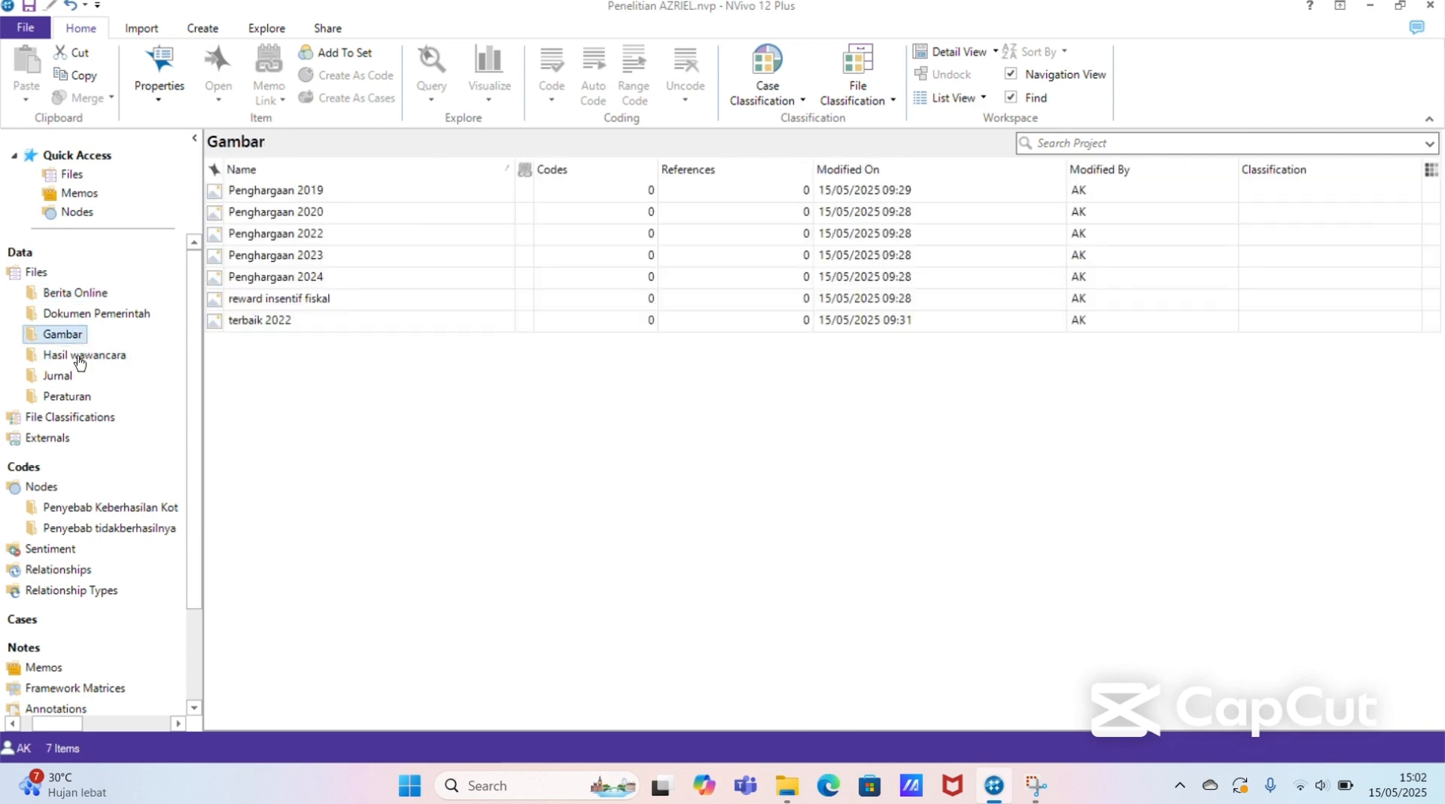
{"action": "left_click", "coordinate": [76, 375]}
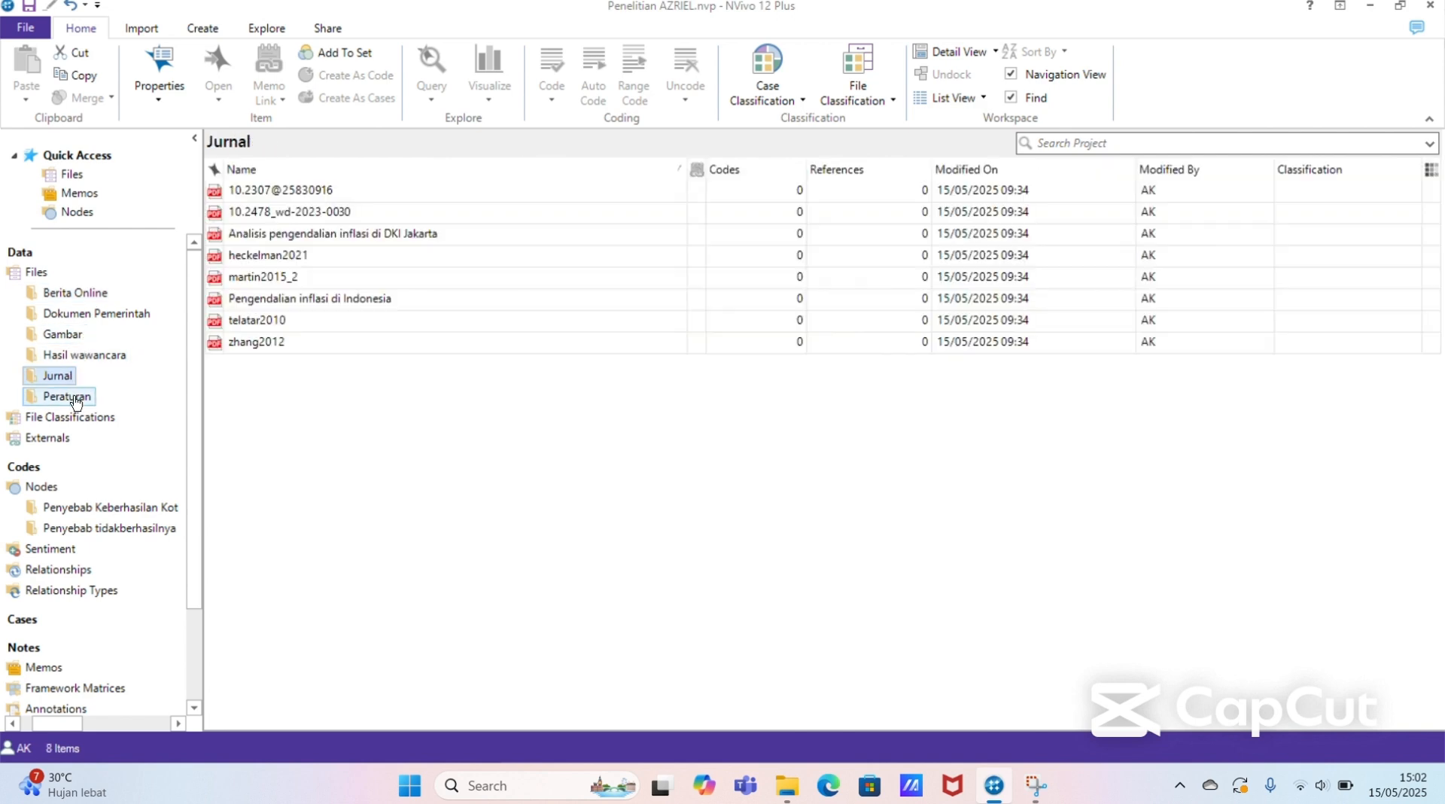
{"action": "left_click", "coordinate": [76, 398]}
Step: Open the "Kenapa Inflasi Gorontalo Tinggi di 2024" PDF from Berita Online at its body text, with the Penyebab Keberhasilan Kota Gorontalo nodes listed beside it
{"action": "left_click", "coordinate": [106, 292]}
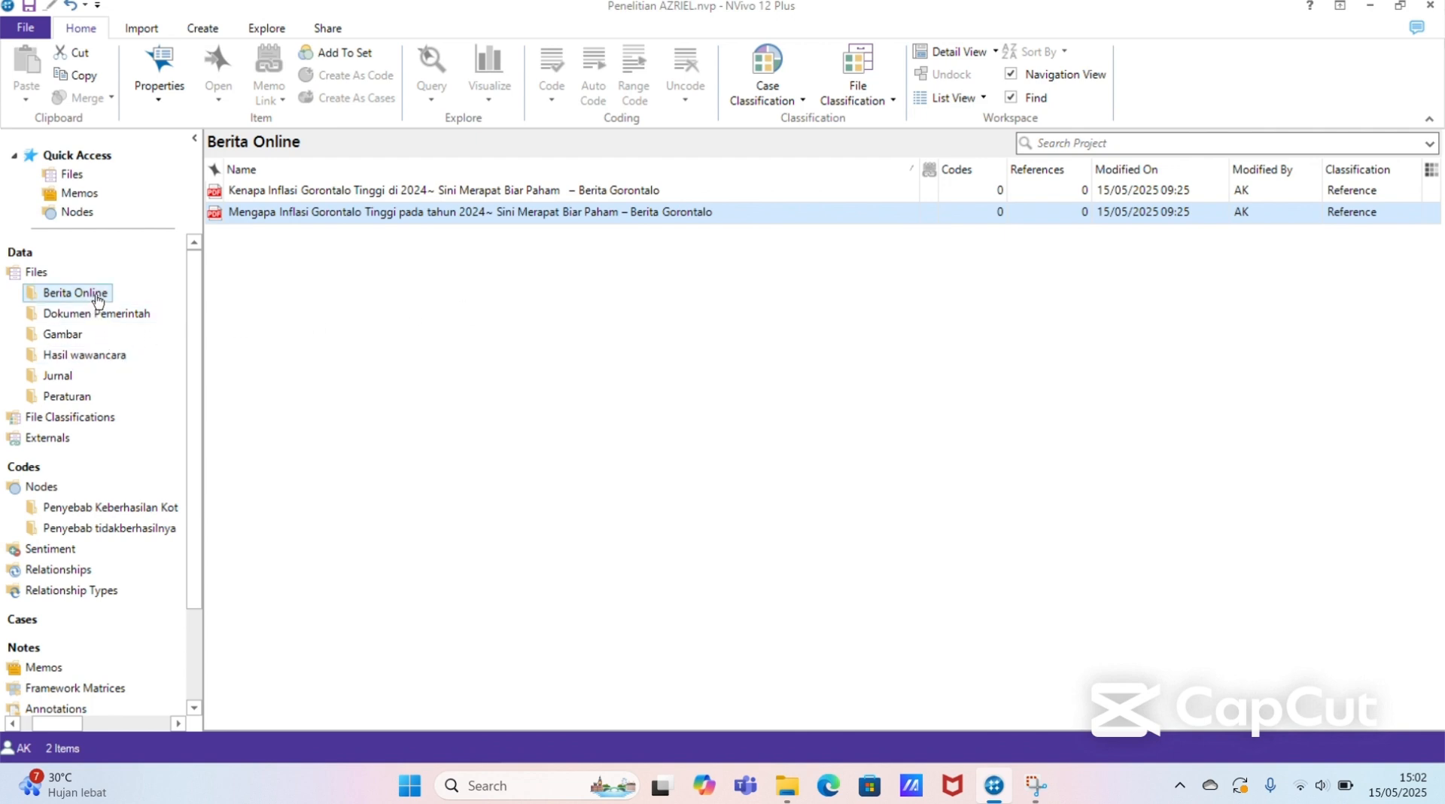
{"action": "left_click", "coordinate": [442, 195]}
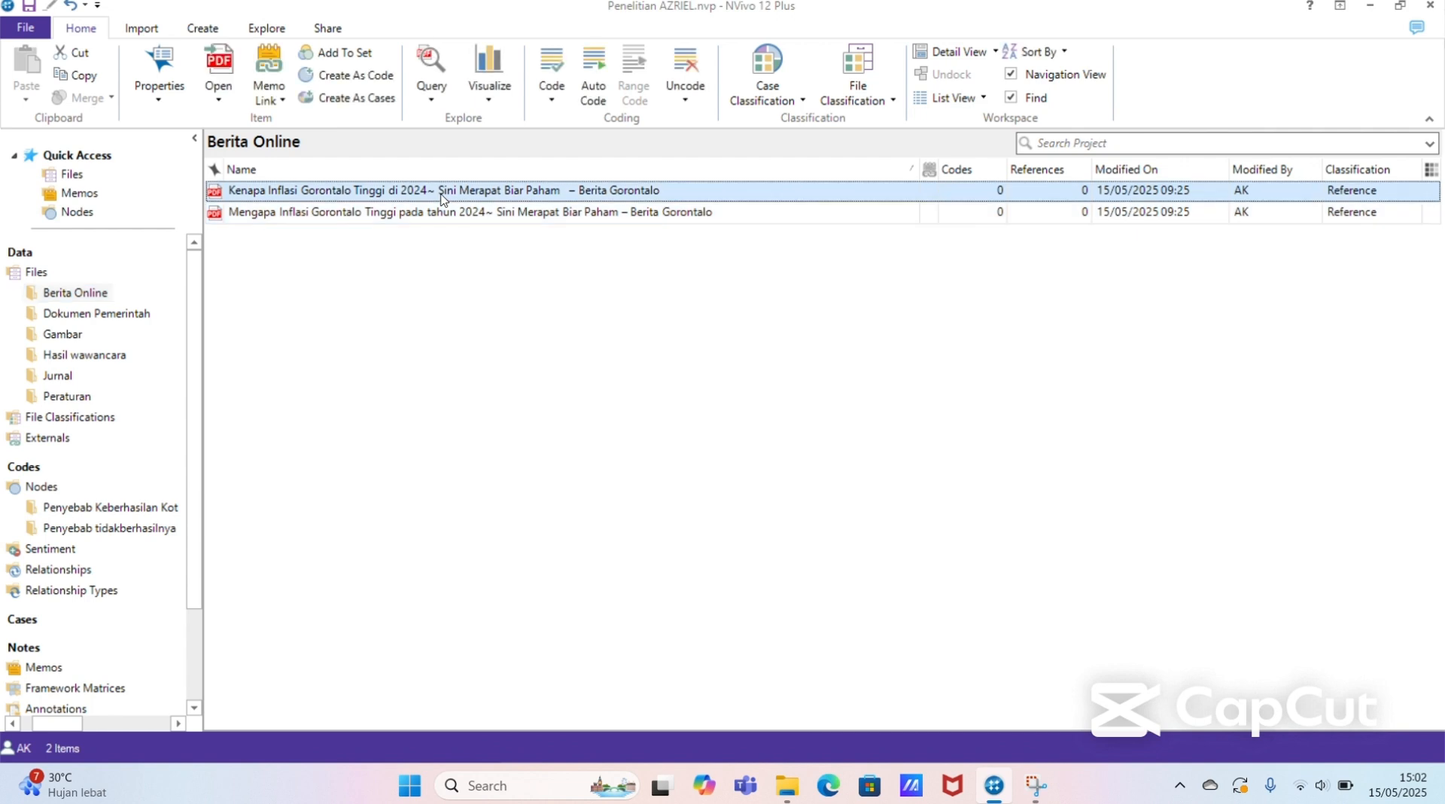
{"action": "double_click", "coordinate": [576, 196]}
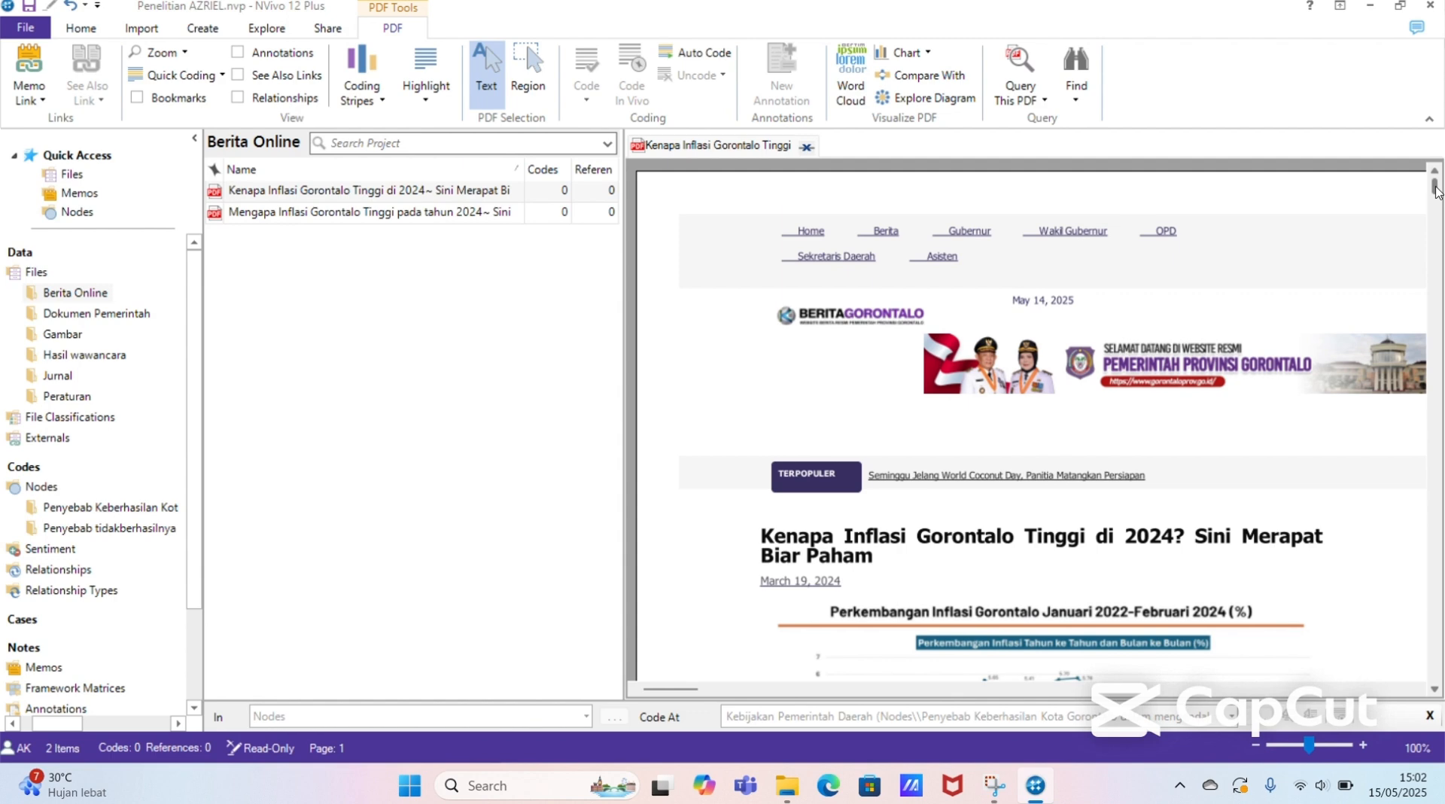
{"action": "scroll", "coordinate": [1435, 193], "scroll_direction": "down", "scroll_amount": 1}
{"action": "scroll", "coordinate": [1438, 196], "scroll_direction": "down", "scroll_amount": 1}
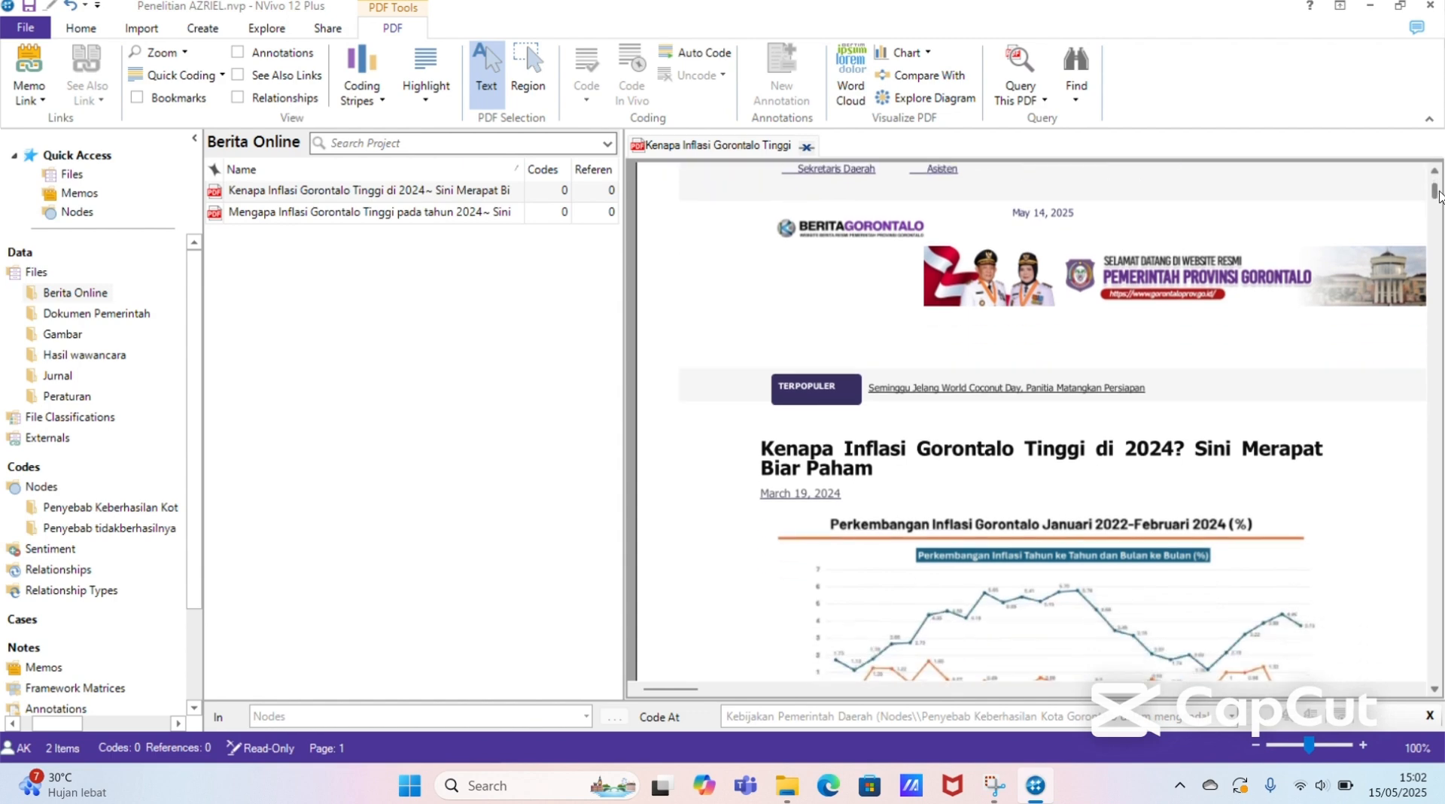
{"action": "left_click_drag", "start_coordinate": [1438, 197], "coordinate": [1439, 232]}
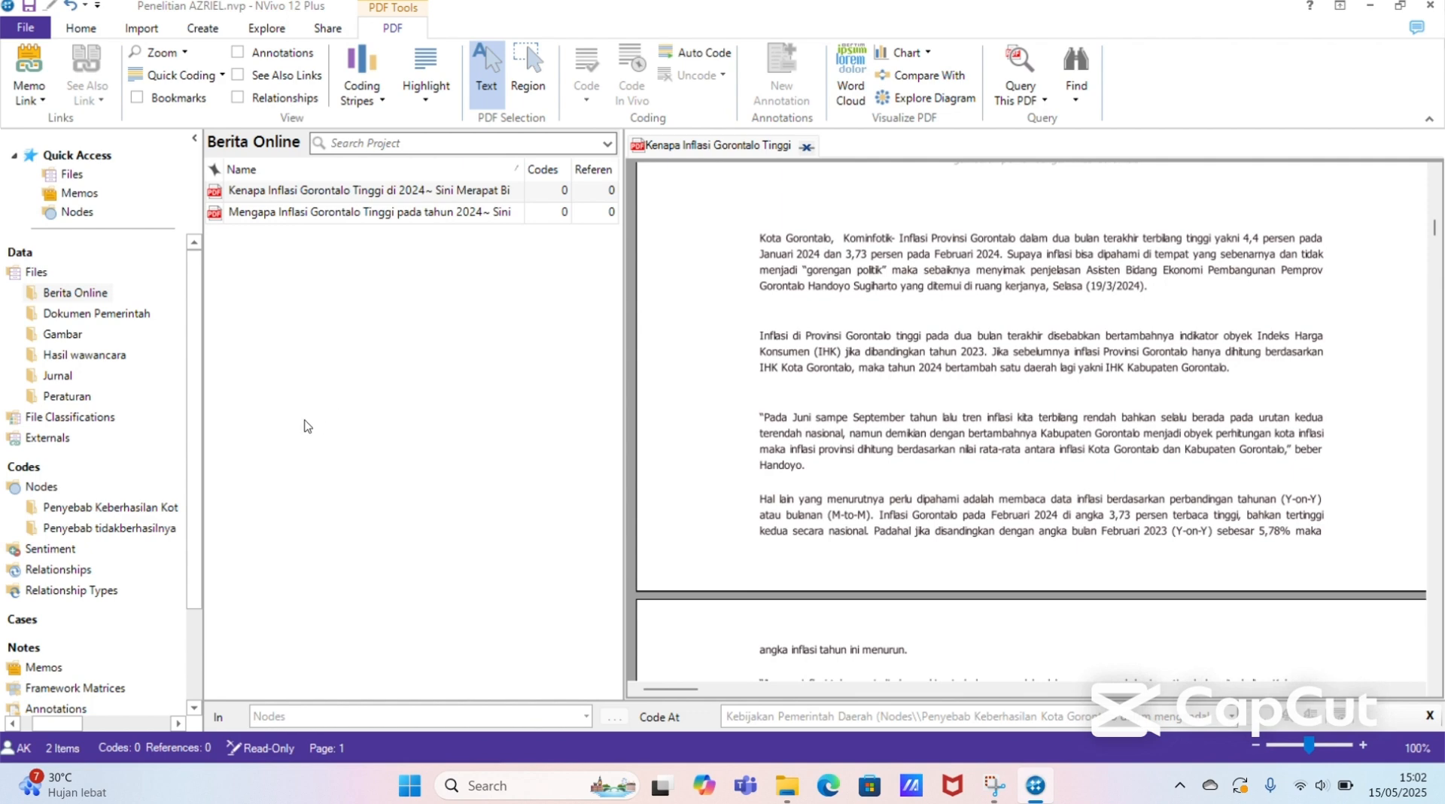
{"action": "left_click", "coordinate": [155, 511]}
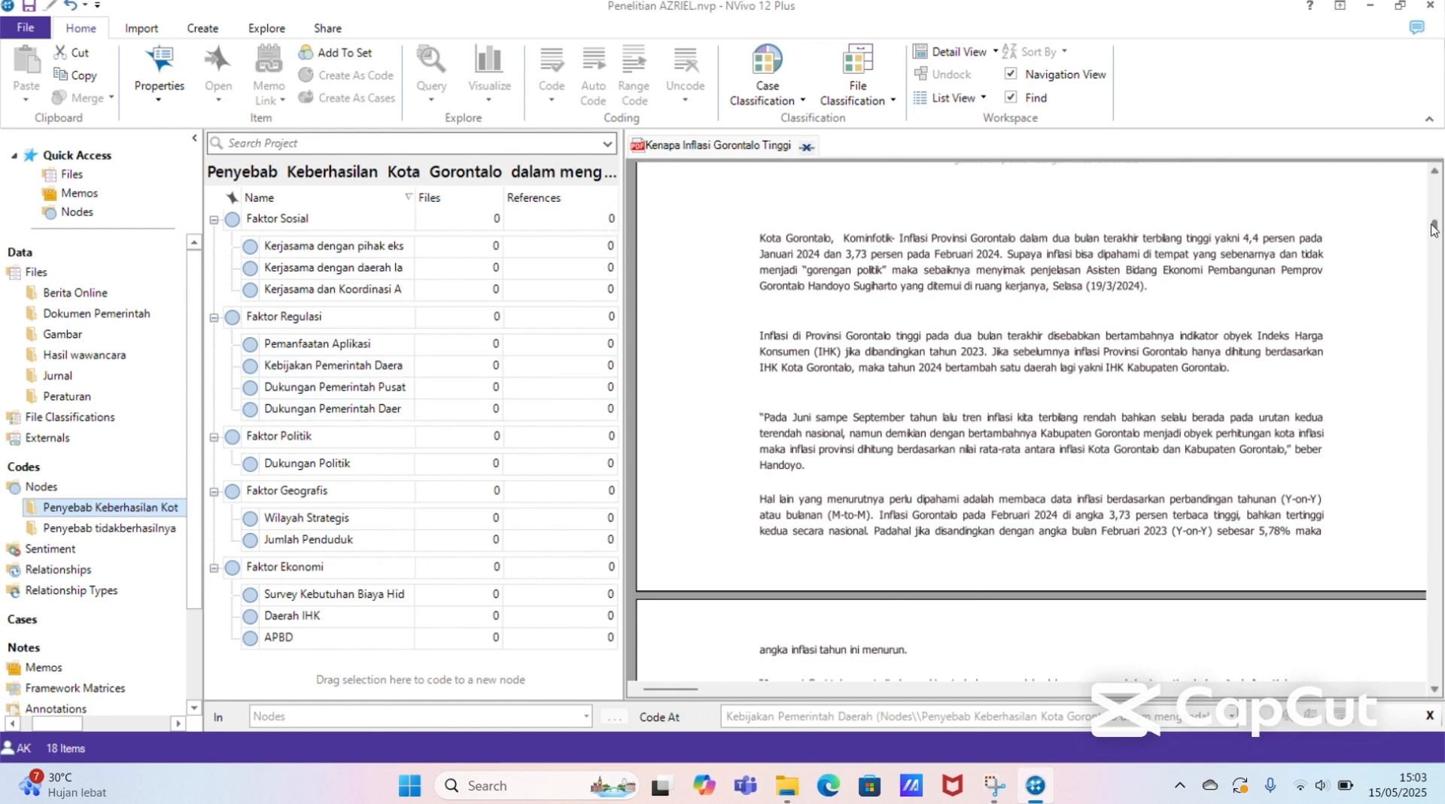
{"action": "scroll", "coordinate": [1434, 229], "scroll_direction": "down", "scroll_amount": 1}
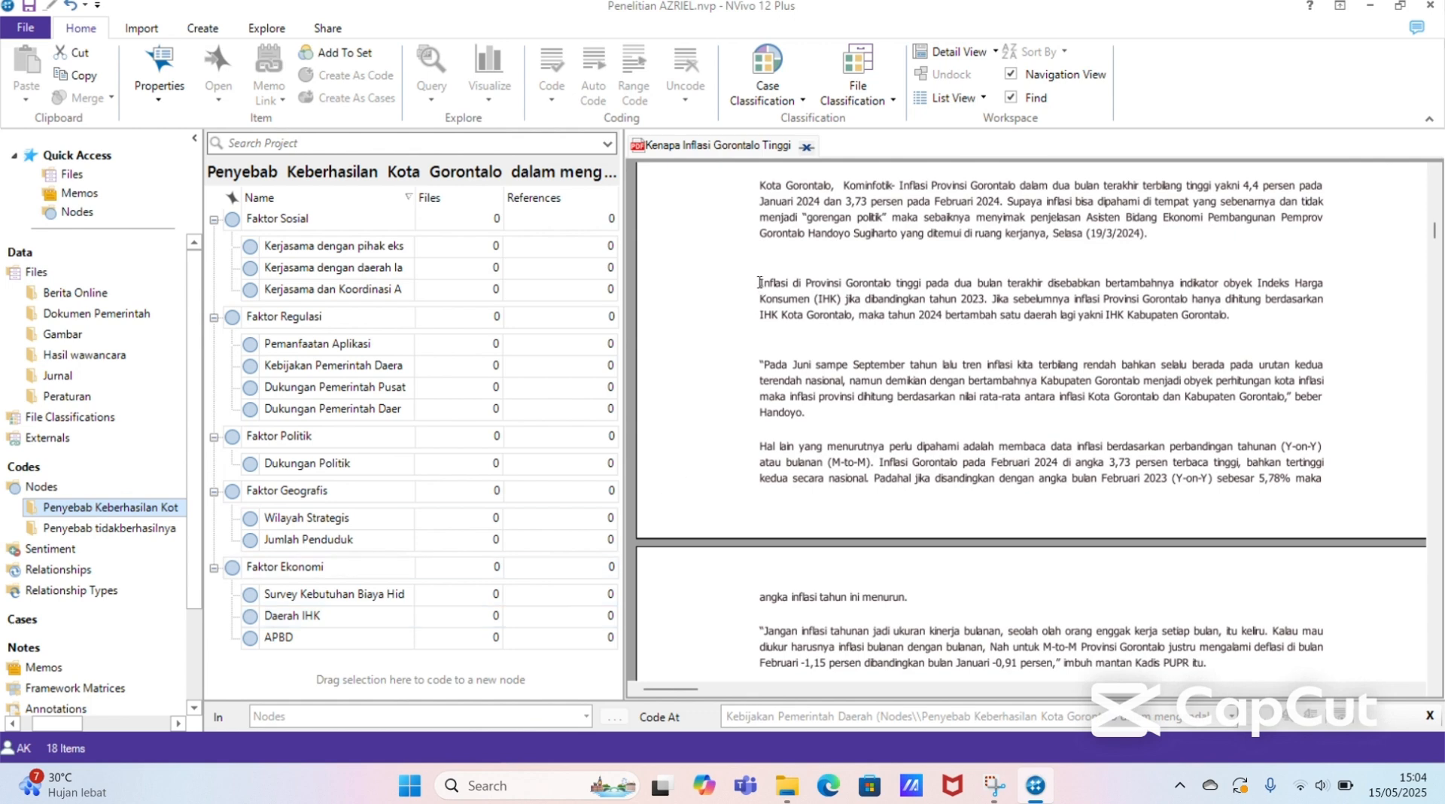
Step: Try to code the PDF paragraph beginning "Inflasi di Provinsi Gorontalo tinggi" to the Daerah IHK node under Faktor Ekonomi
{"action": "left_click_drag", "start_coordinate": [759, 282], "coordinate": [1237, 317]}
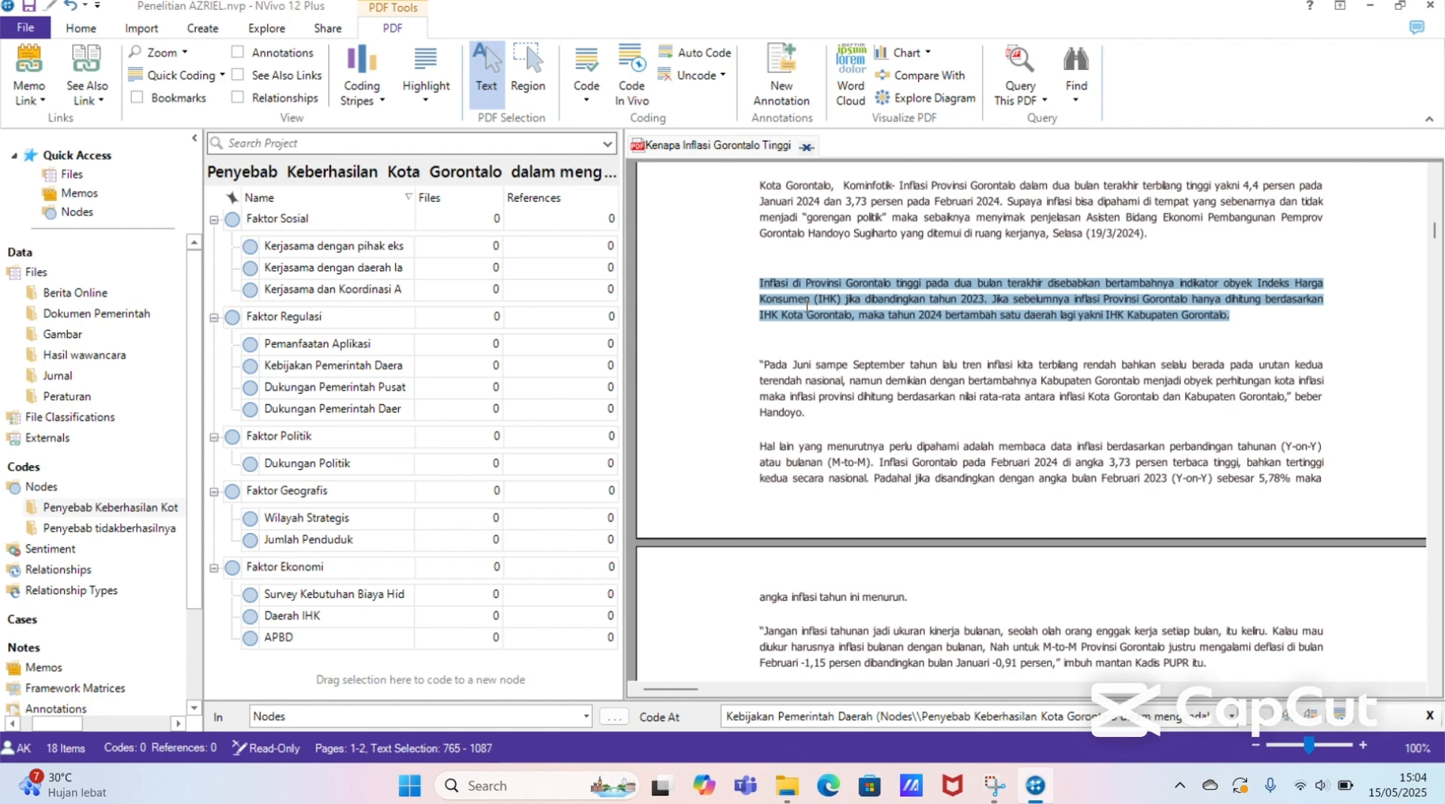
{"action": "left_click_drag", "start_coordinate": [804, 300], "coordinate": [644, 390]}
{"action": "left_click_drag", "start_coordinate": [596, 473], "coordinate": [792, 331]}
{"action": "left_click", "coordinate": [761, 287]}
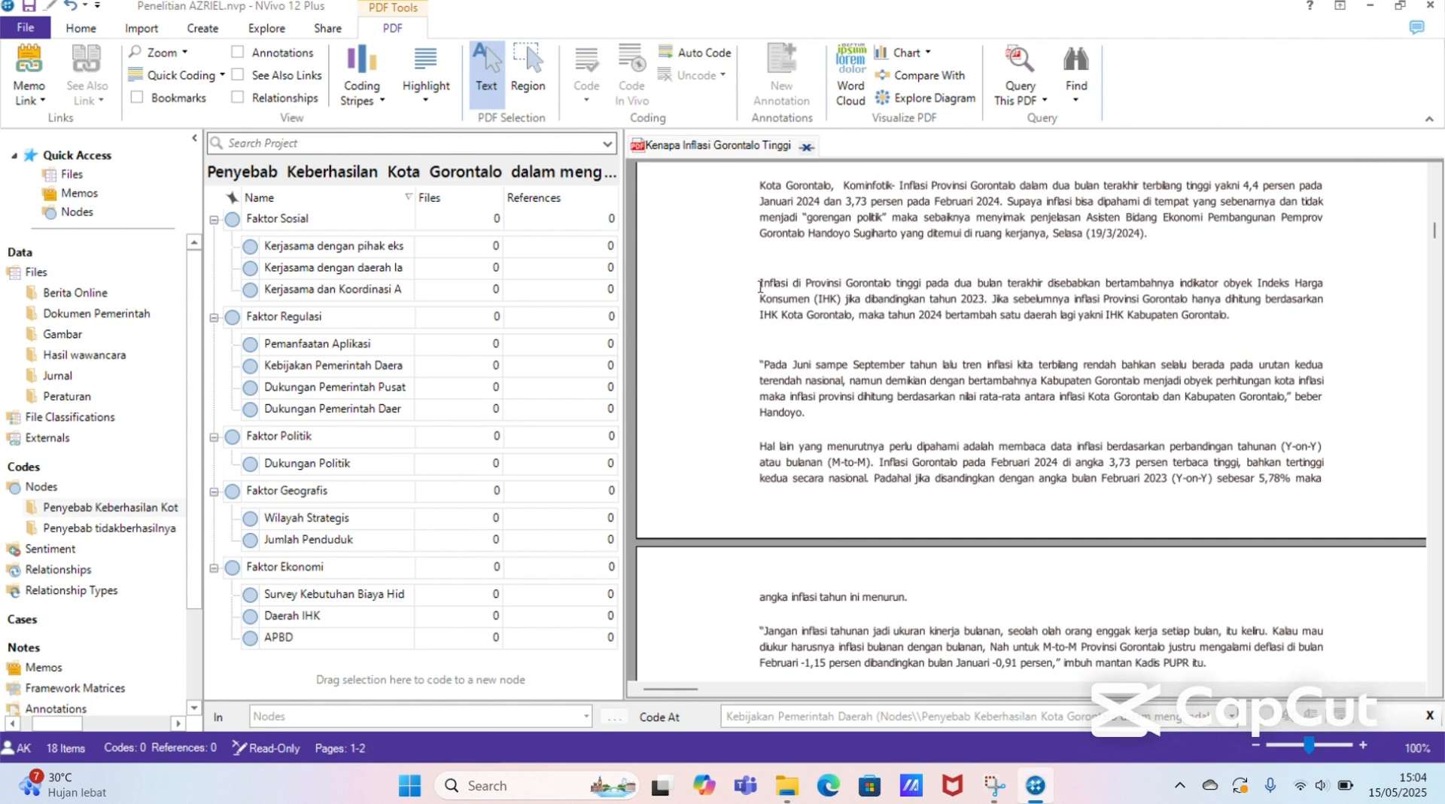
{"action": "left_click_drag", "start_coordinate": [760, 286], "coordinate": [1228, 313]}
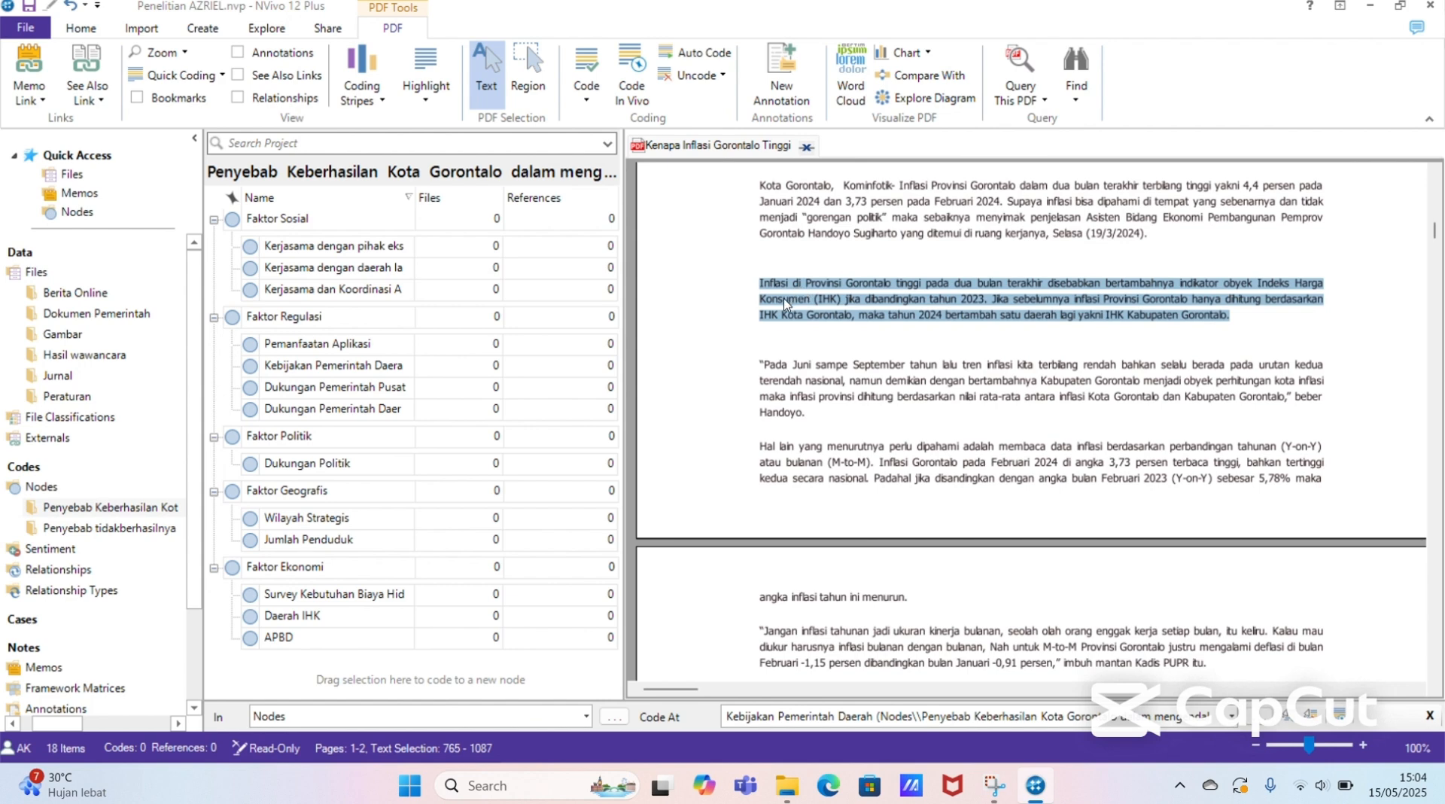
{"action": "left_click", "coordinate": [636, 403]}
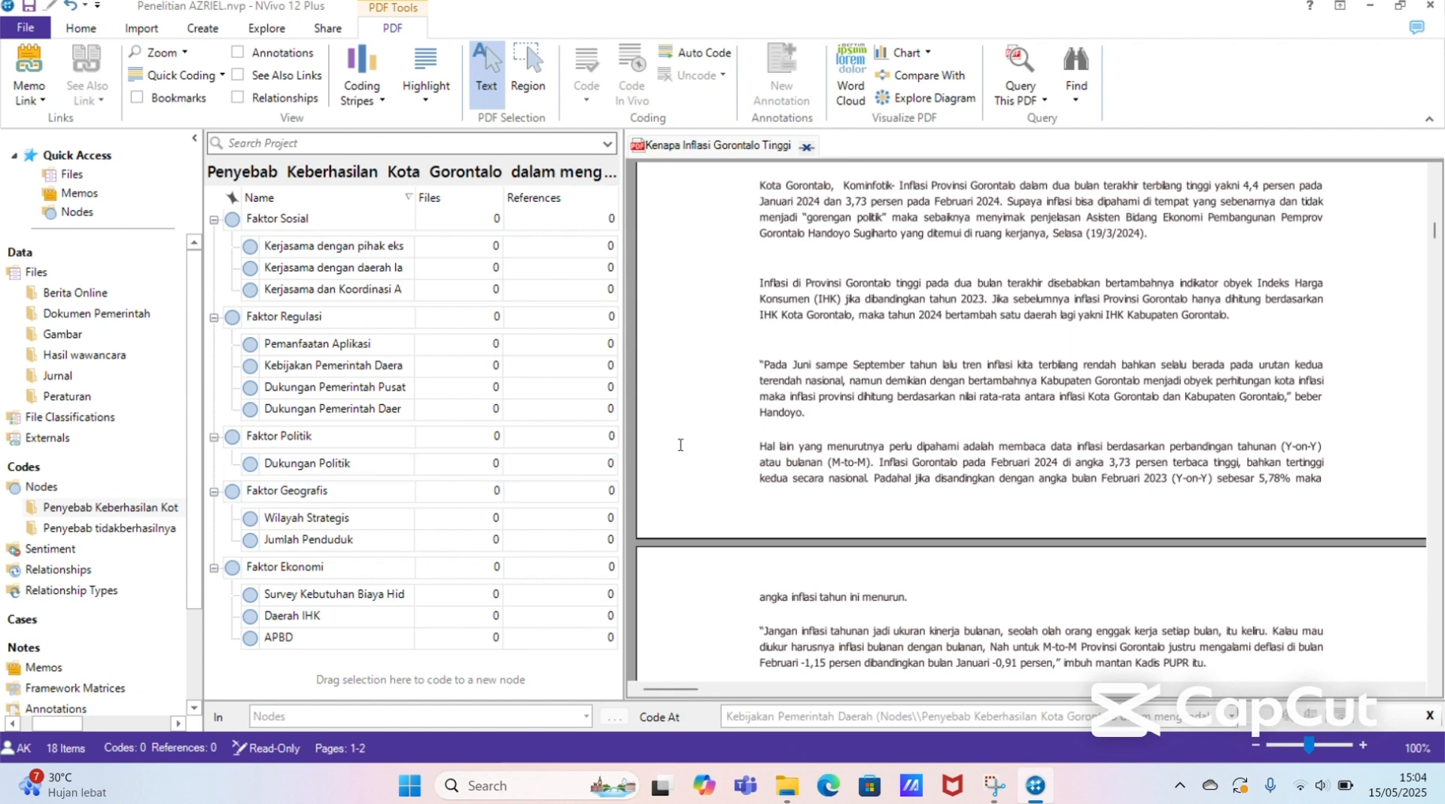
{"action": "left_click_drag", "start_coordinate": [757, 288], "coordinate": [1230, 316]}
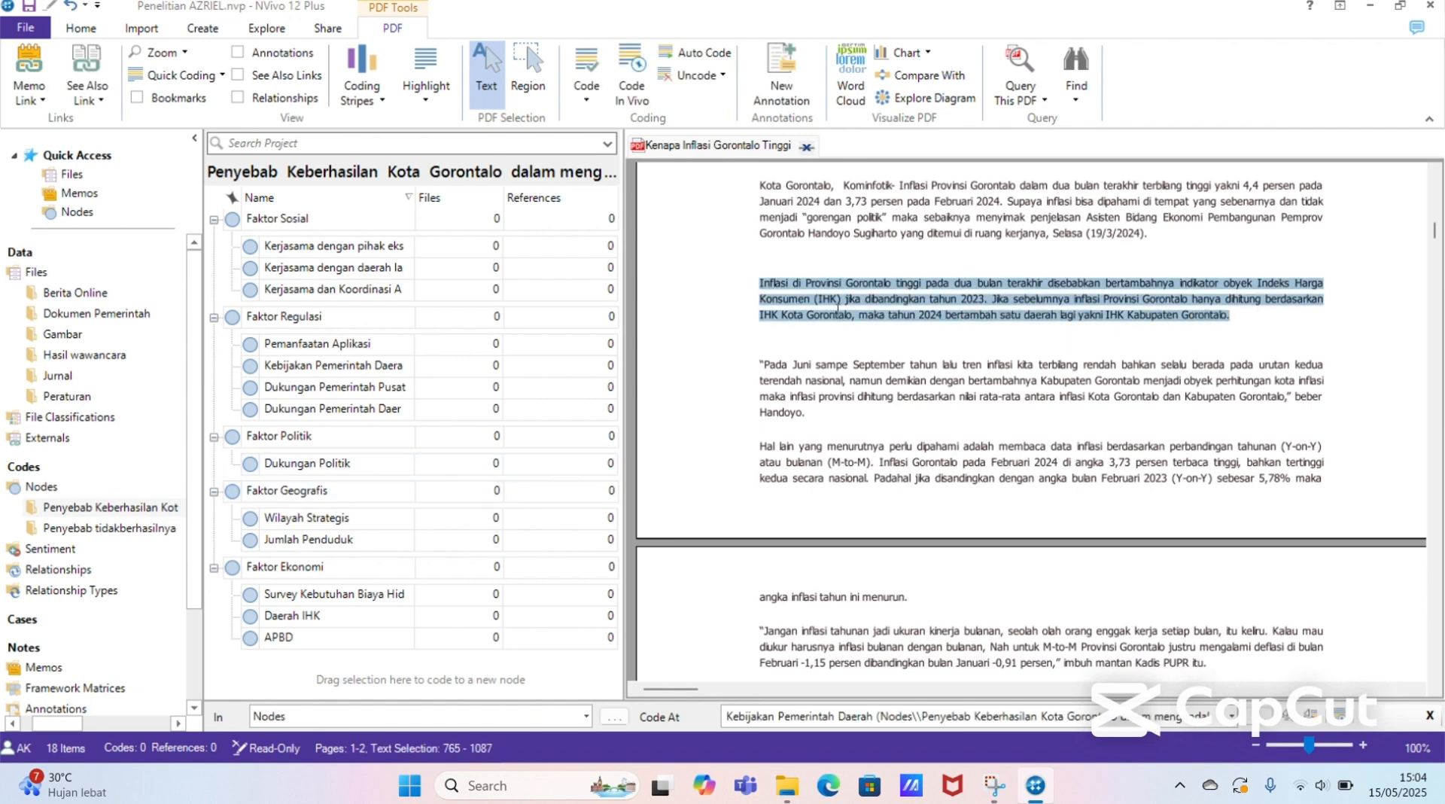
{"action": "left_click_drag", "start_coordinate": [799, 298], "coordinate": [597, 480]}
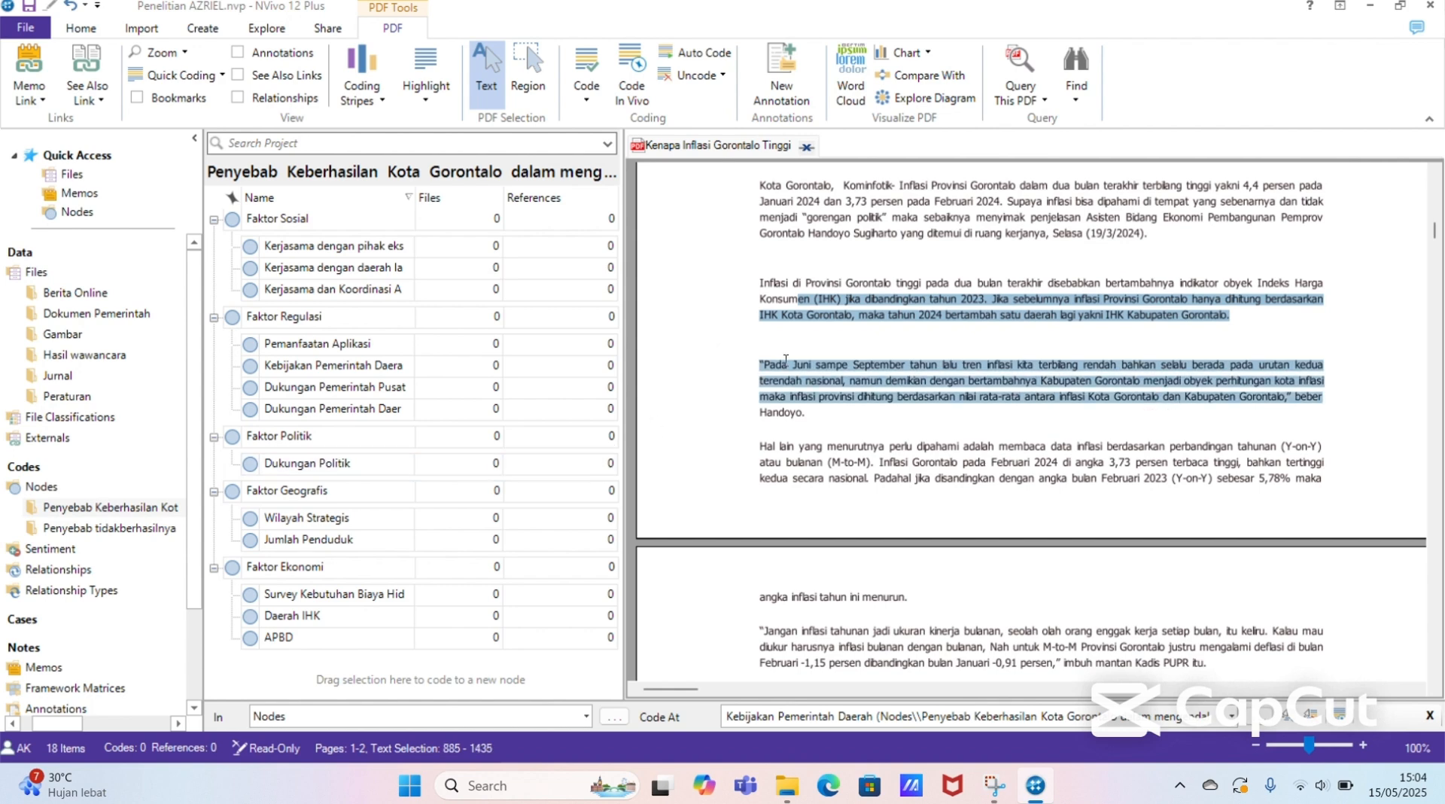
{"action": "left_click", "coordinate": [768, 317]}
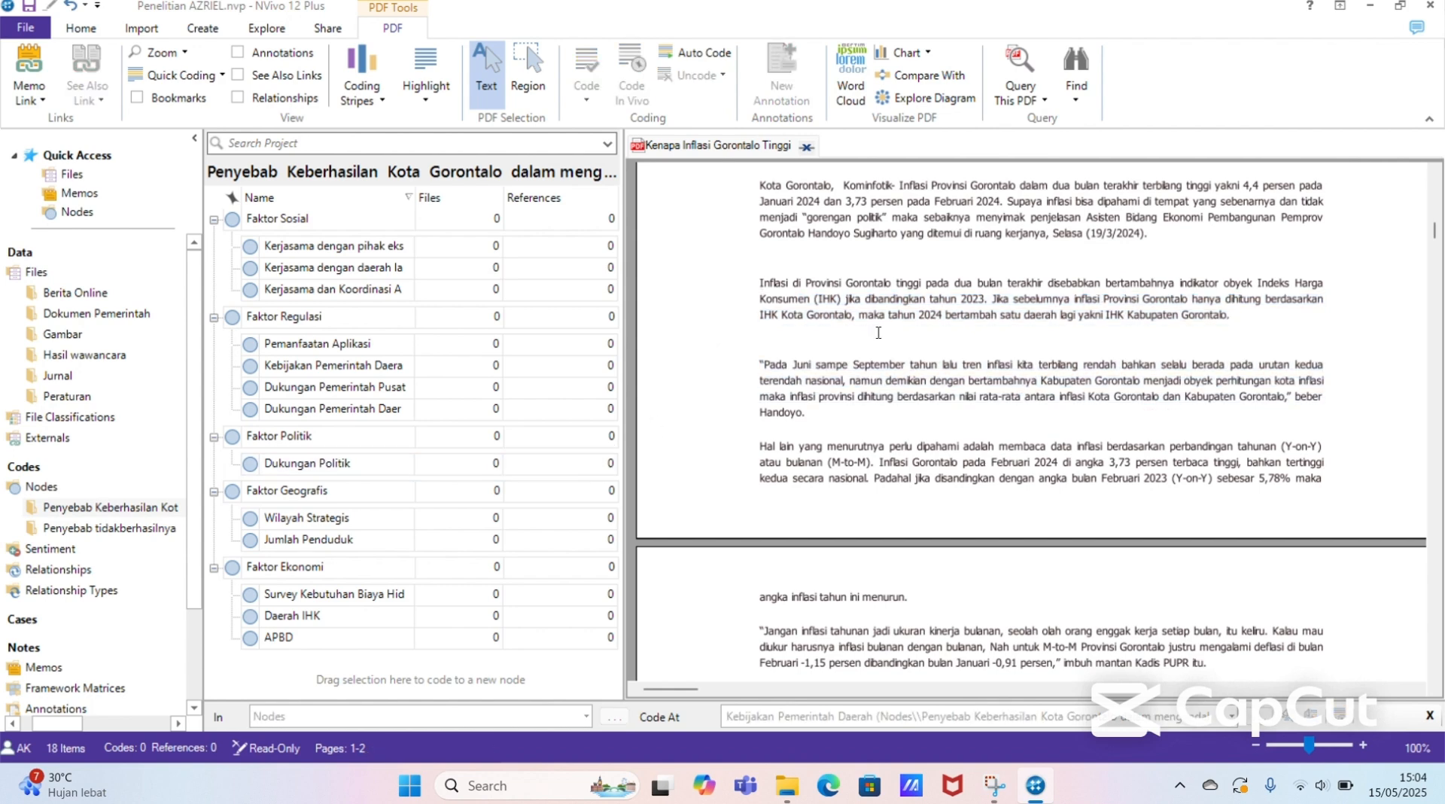
{"action": "mouse_move", "coordinate": [761, 283]}
{"action": "left_mouse_down"}
{"action": "mouse_move", "coordinate": [964, 317]}
{"action": "mouse_move", "coordinate": [1231, 316]}
{"action": "mouse_move", "coordinate": [999, 318]}
{"action": "left_mouse_up"}
{"action": "left_click", "coordinate": [987, 308]}
{"action": "left_click_drag", "start_coordinate": [757, 283], "coordinate": [1235, 317]}
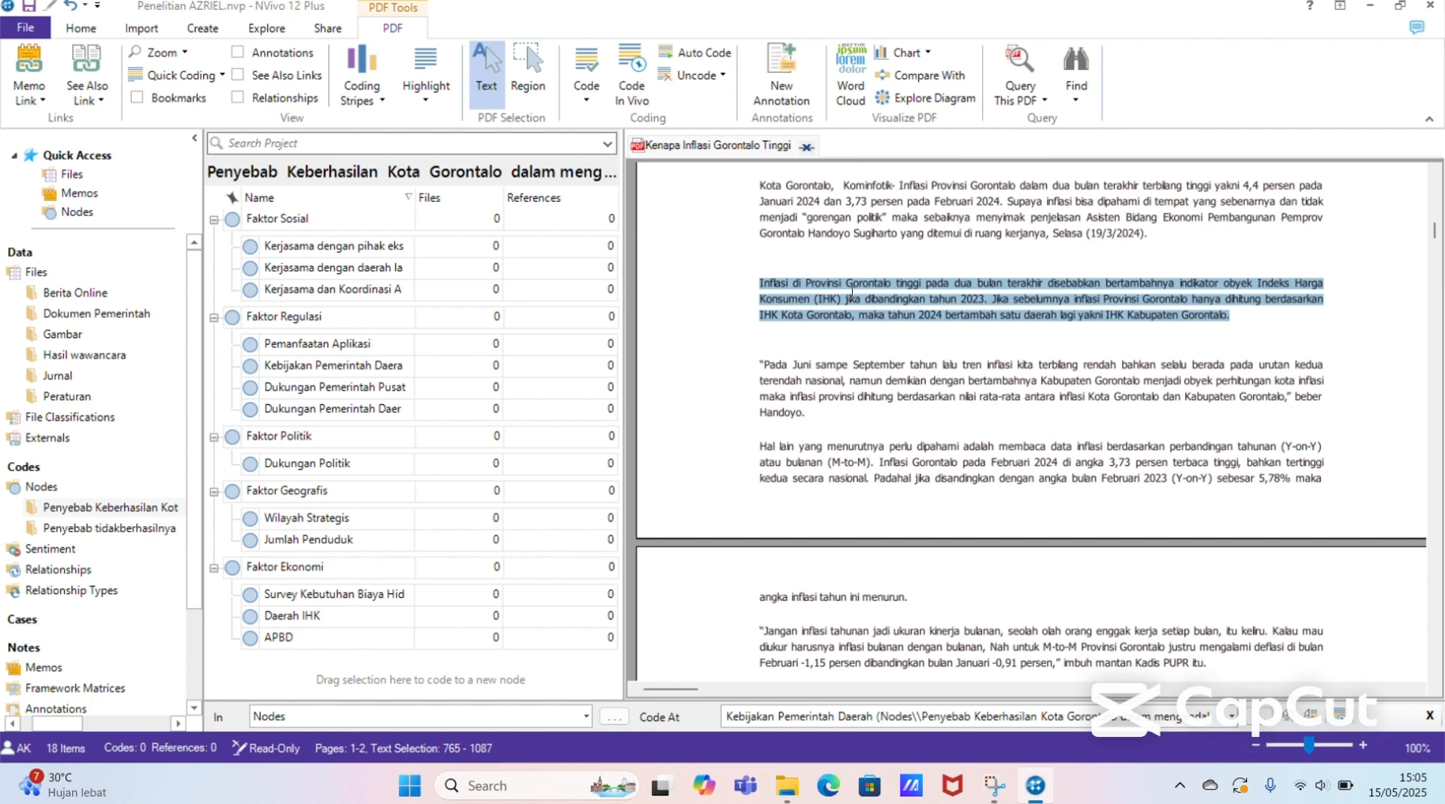
{"action": "left_click_drag", "start_coordinate": [846, 284], "coordinate": [534, 629]}
{"action": "left_click", "coordinate": [533, 629]}
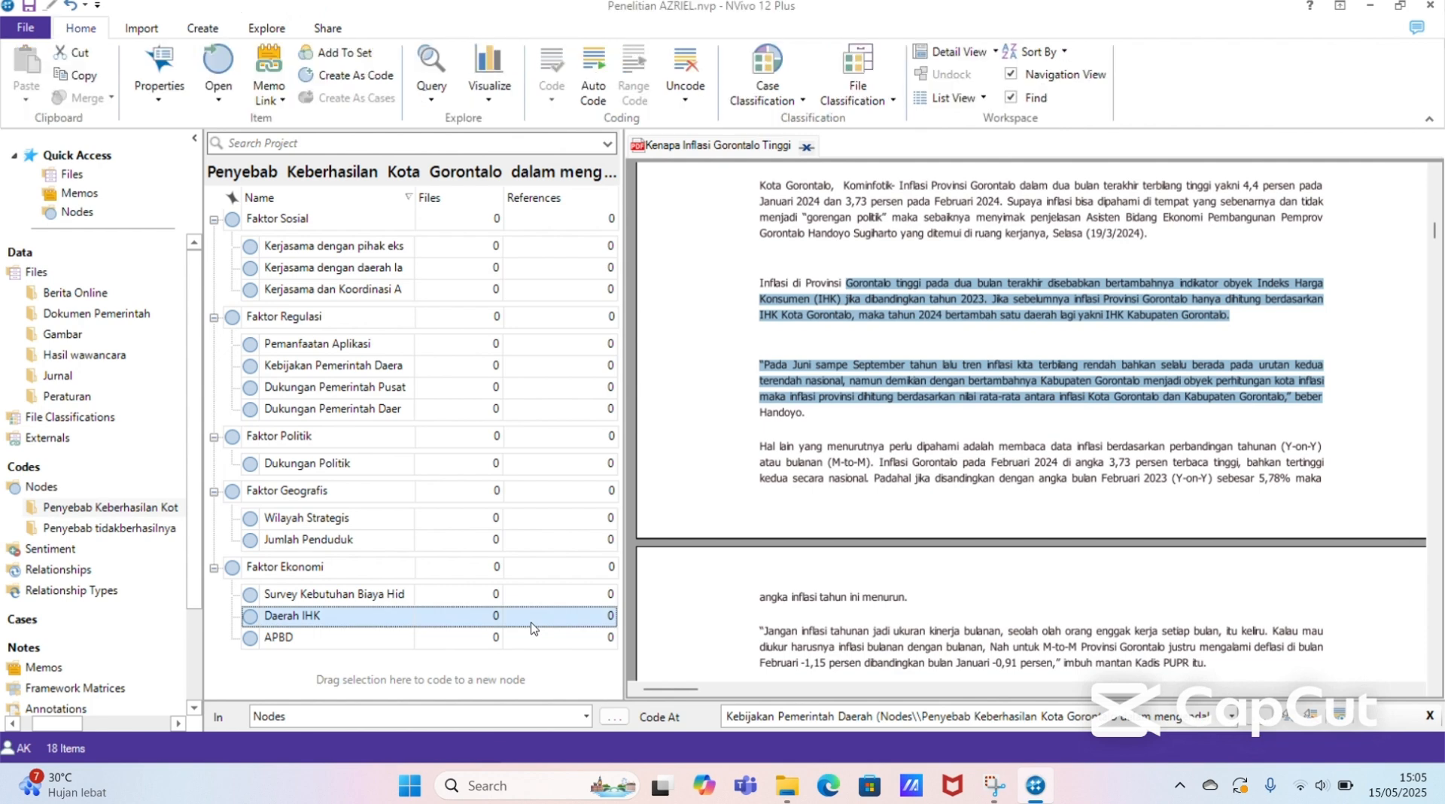
{"action": "left_click", "coordinate": [788, 314]}
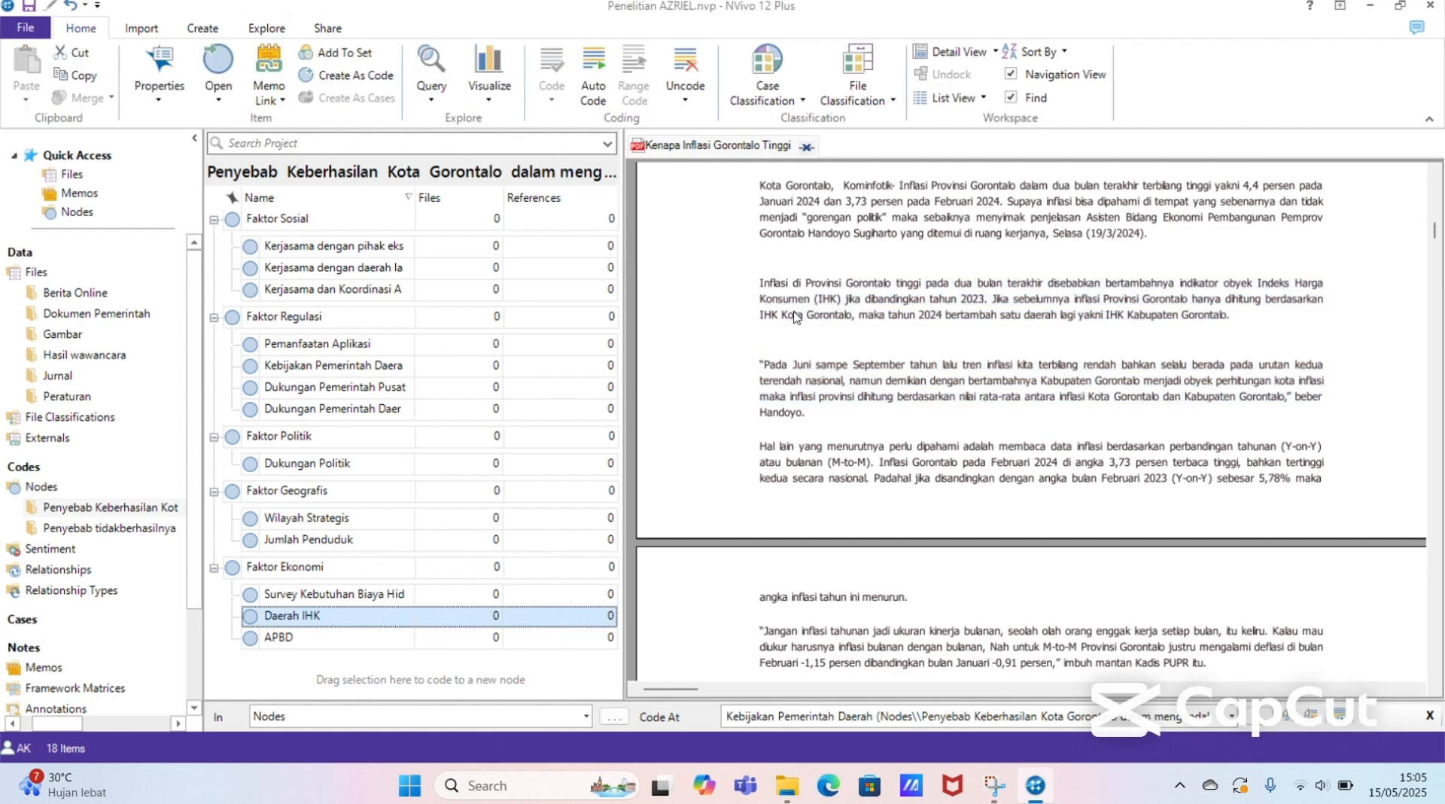
{"action": "left_click_drag", "start_coordinate": [710, 404], "coordinate": [822, 302]}
{"action": "left_click", "coordinate": [819, 301]}
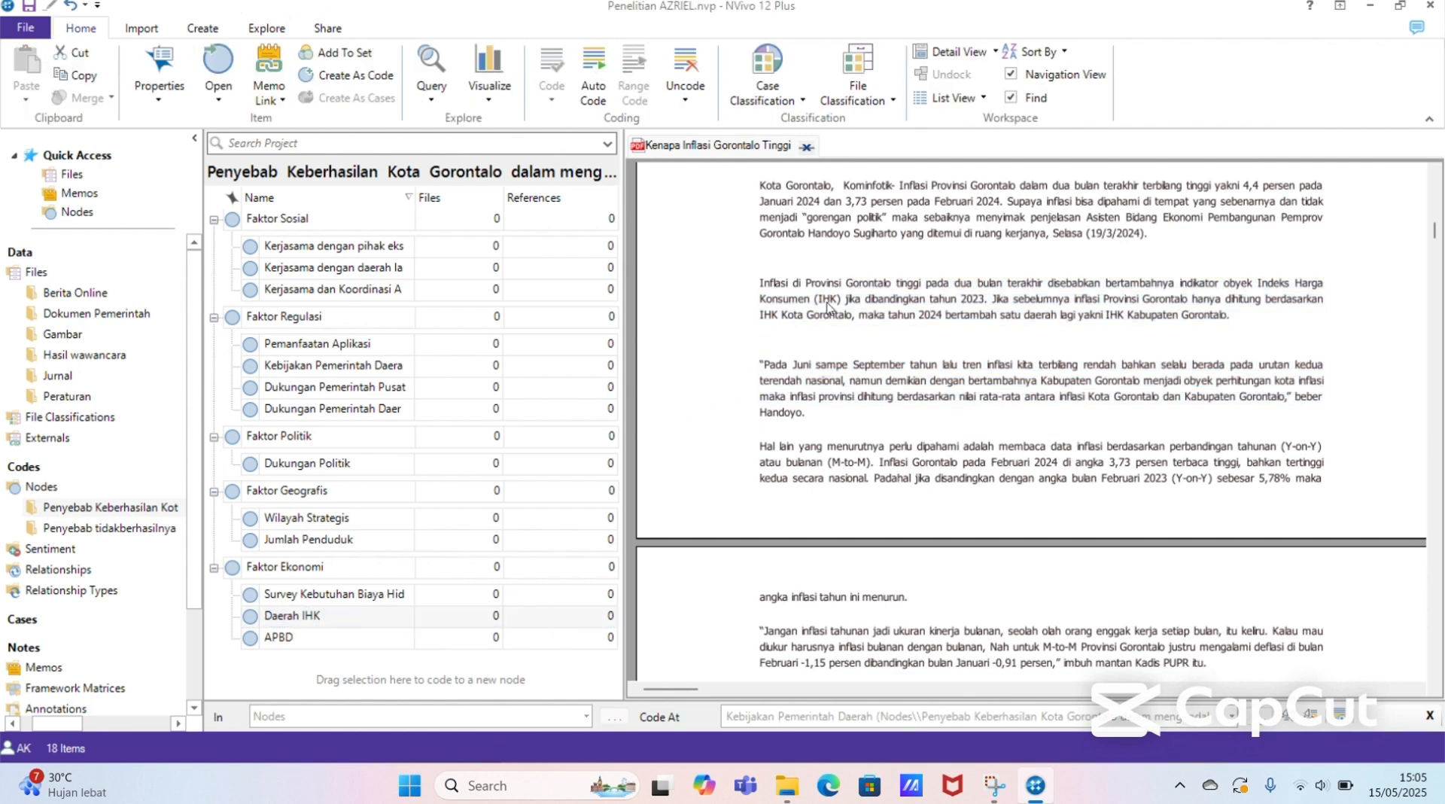
{"action": "left_click", "coordinate": [593, 628]}
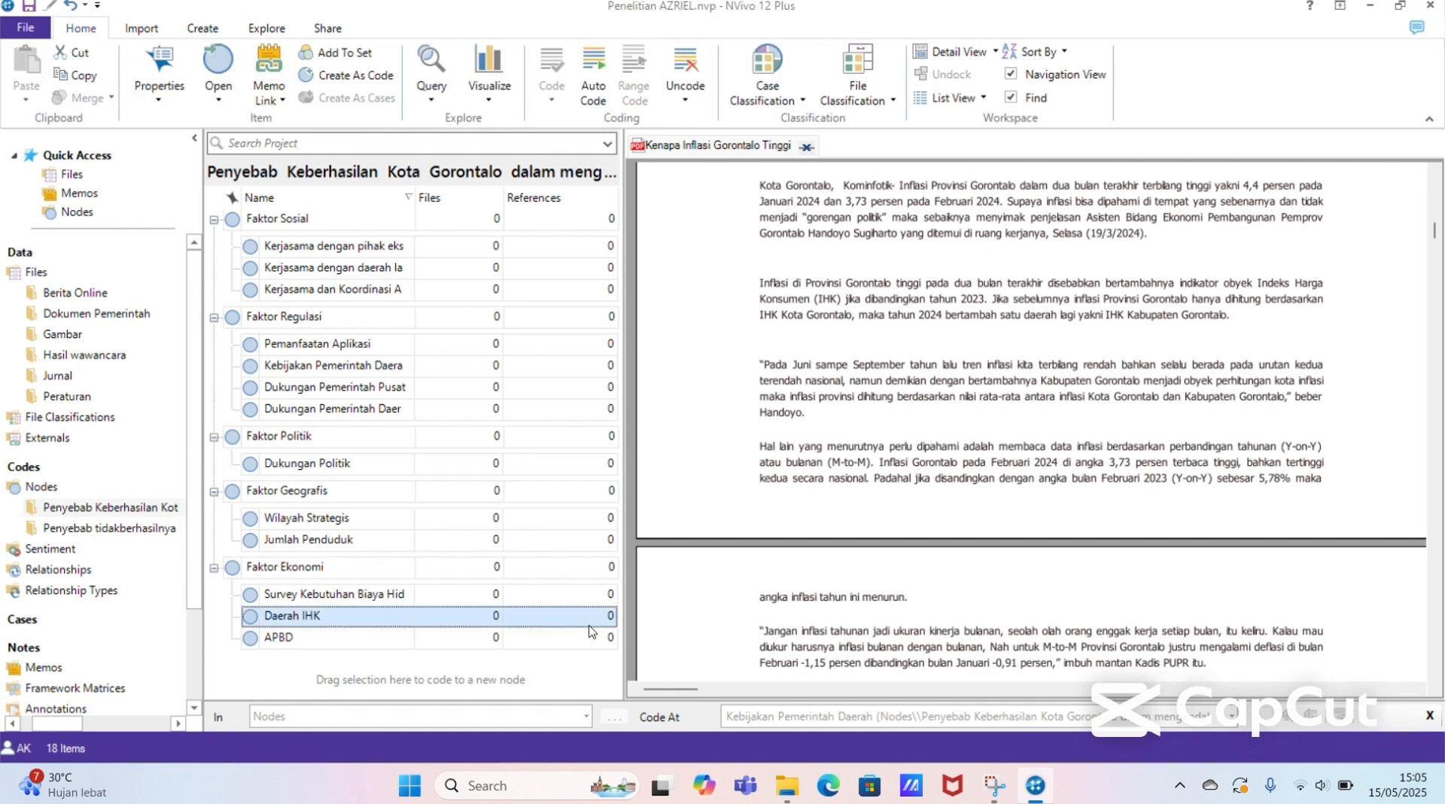
Step: Code the full paragraph from "Inflasi di Provinsi Gorontalo tinggi" to "IHK Kabupaten Gorontalo" at the Daerah IHK node and dismiss the message notification
{"action": "left_click_drag", "start_coordinate": [761, 286], "coordinate": [1237, 320]}
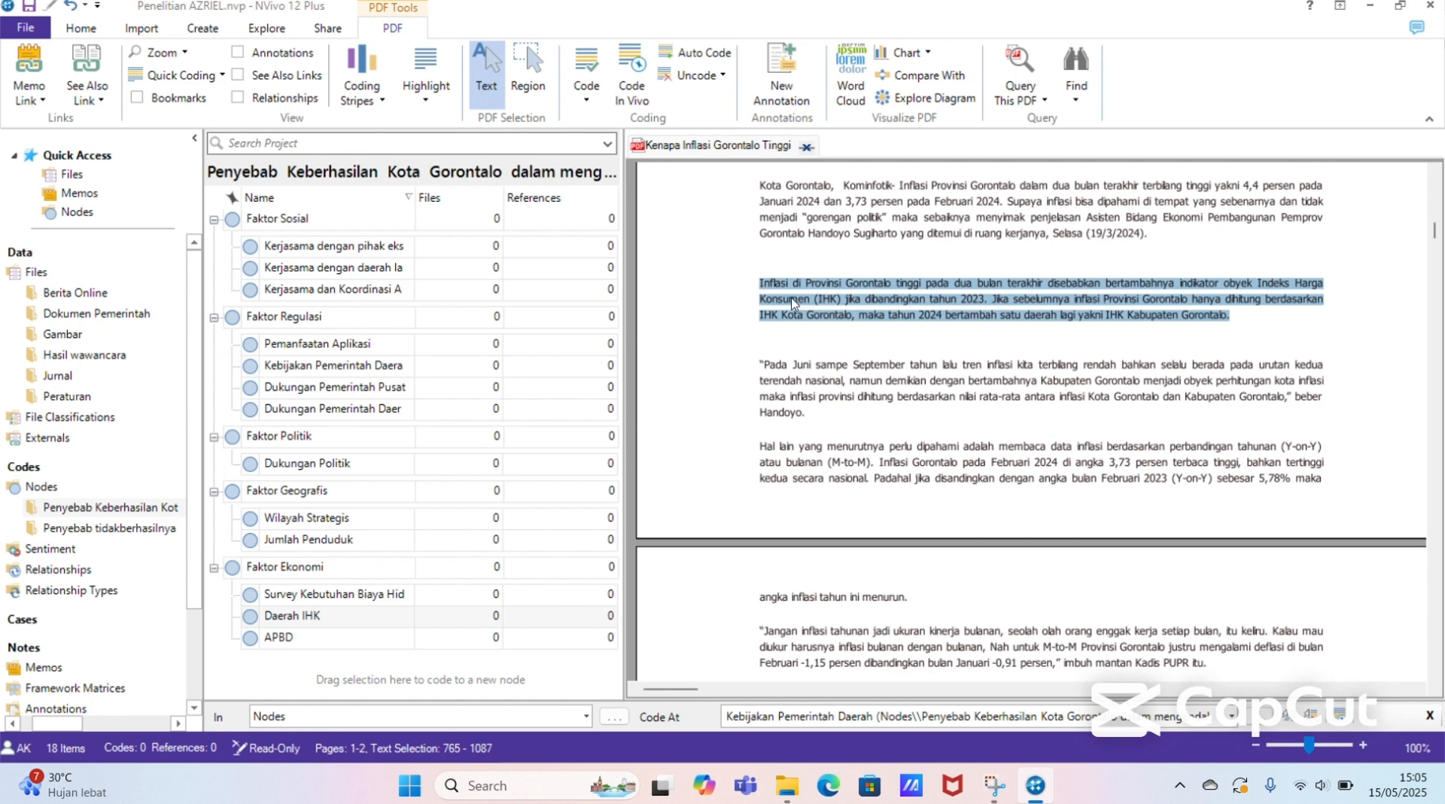
{"action": "left_click_drag", "start_coordinate": [792, 303], "coordinate": [622, 444]}
{"action": "left_click_drag", "start_coordinate": [577, 505], "coordinate": [558, 621]}
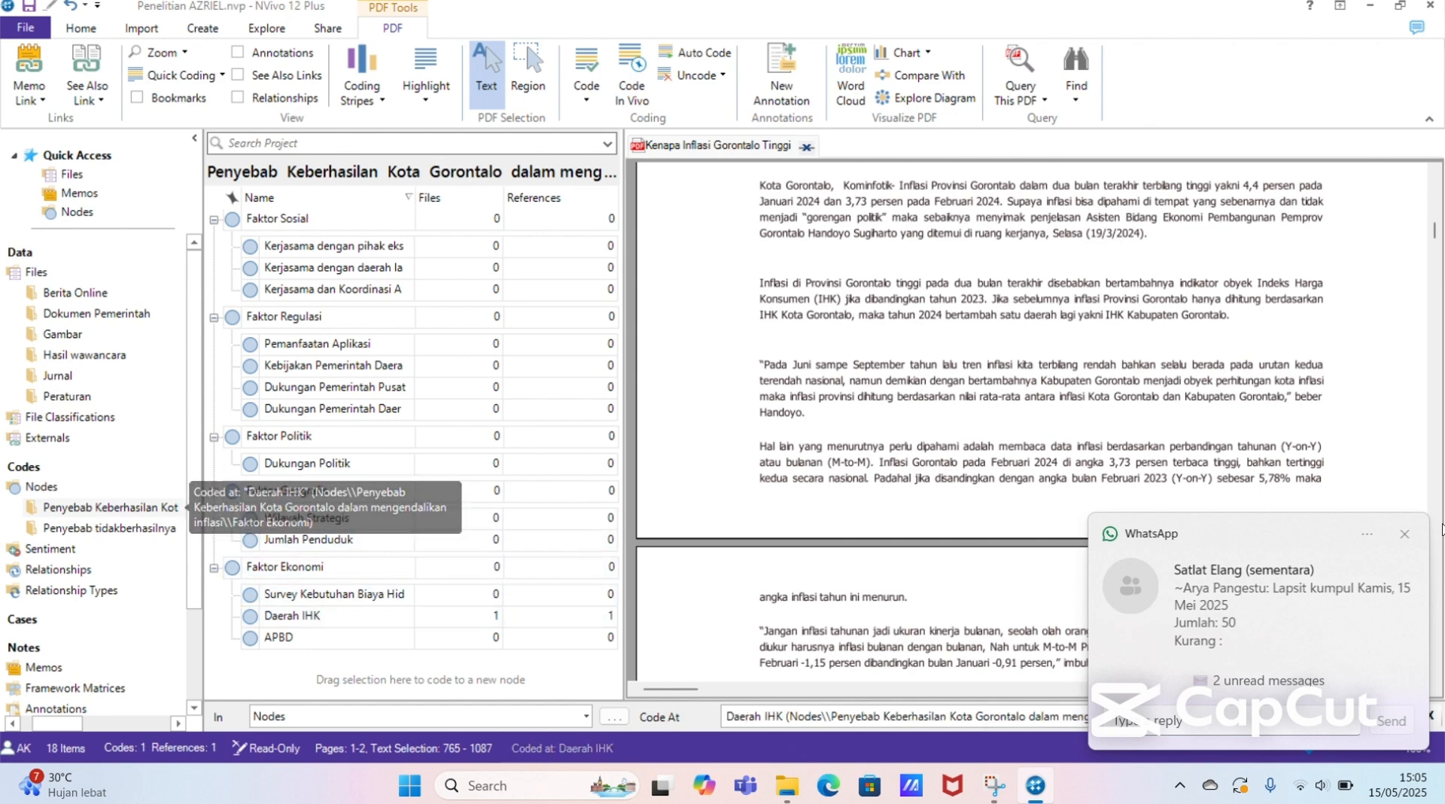
{"action": "left_click", "coordinate": [1414, 538]}
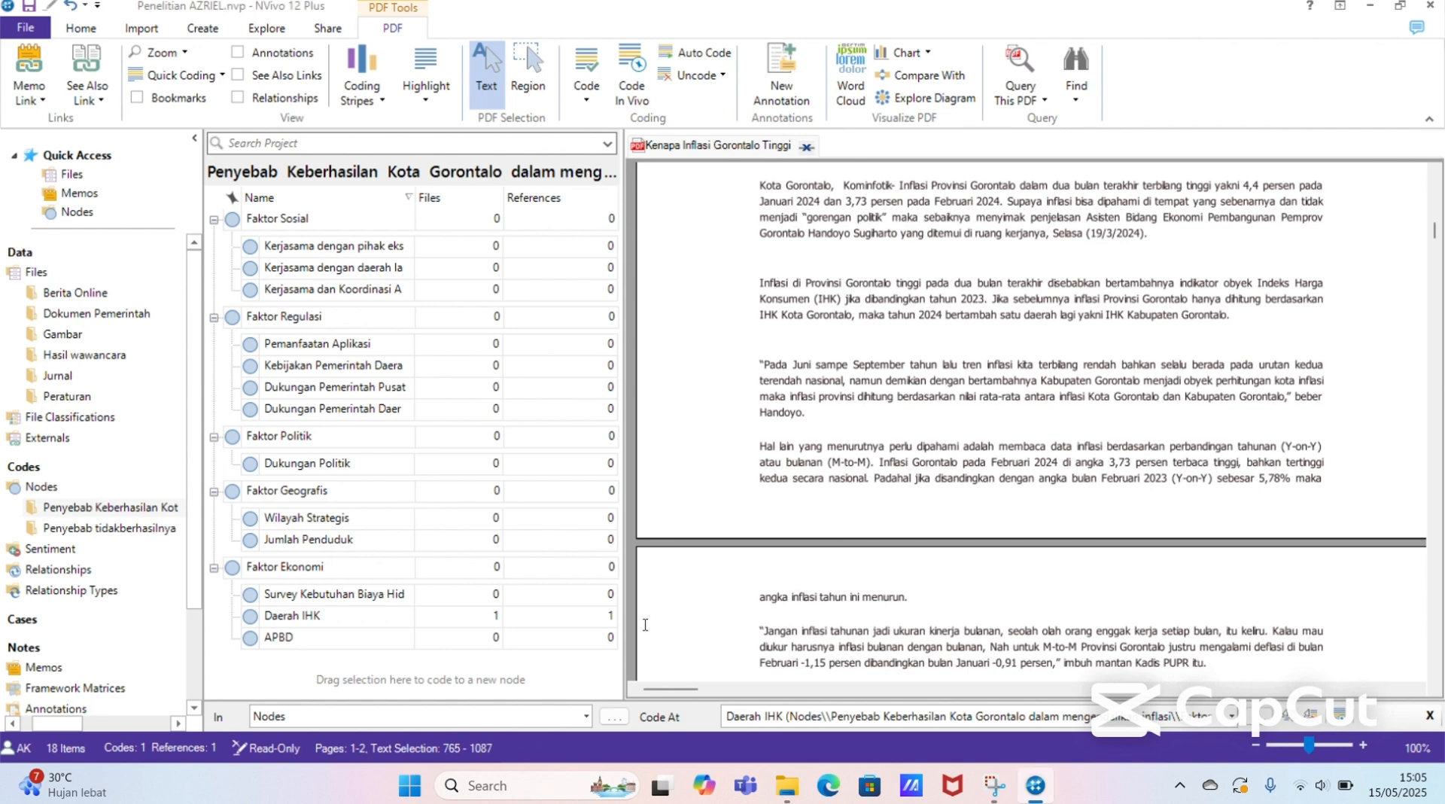
Step: Open the Daerah IHK node to review its coded reference, and return to the "Kenapa Inflasi Gorontalo Tinggi" PDF
{"action": "left_click", "coordinate": [574, 619]}
{"action": "double_click", "coordinate": [572, 615]}
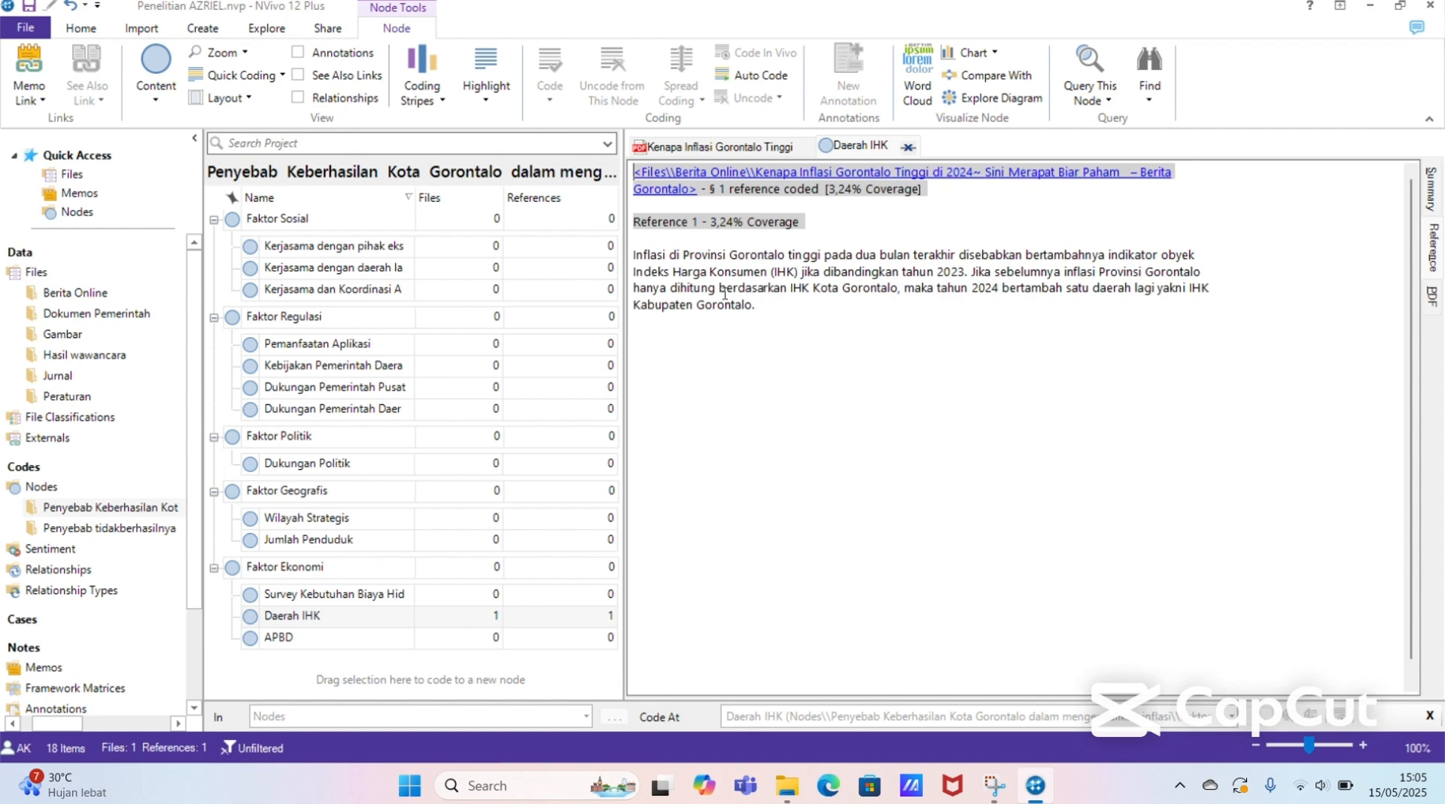
{"action": "left_click", "coordinate": [741, 147]}
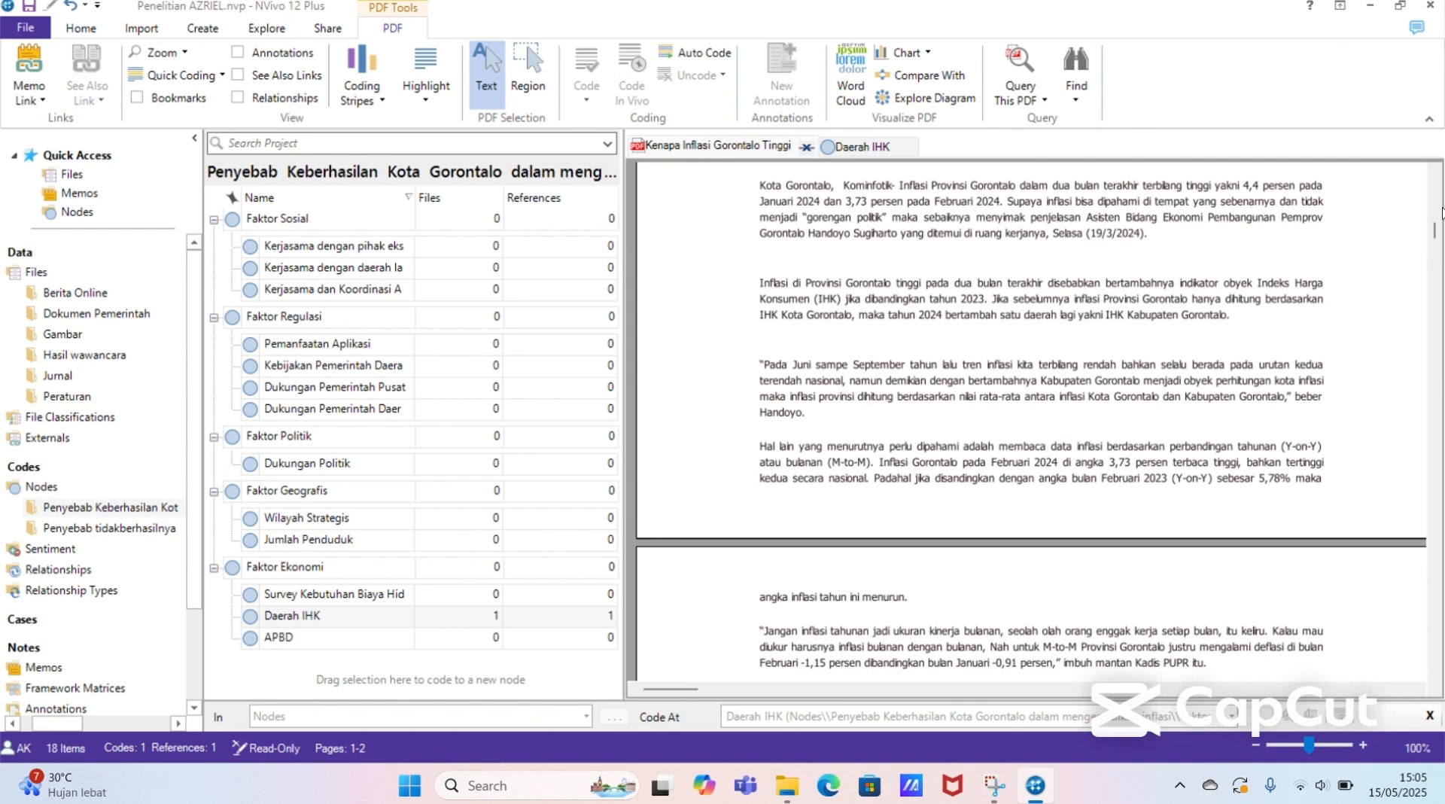
Step: Code the PDF passage from "Tim Pengendali Inflasi Daerah (TPID)" to "melaksanakan 4K" at the Kerjasama dengan pihak eksternal node under Faktor Sosial
{"action": "scroll", "coordinate": [1436, 238], "scroll_direction": "down", "scroll_amount": 1}
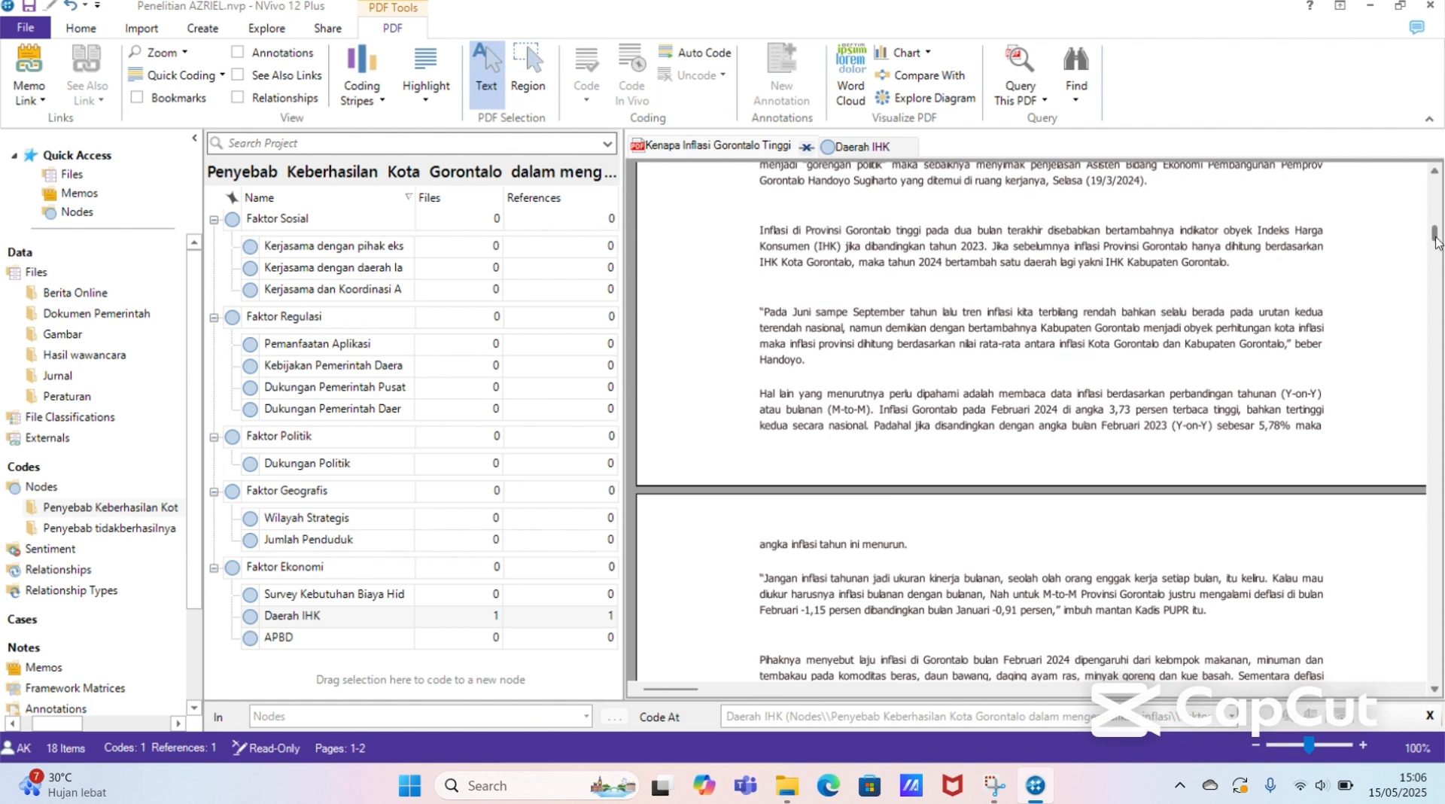
{"action": "left_click_drag", "start_coordinate": [1437, 241], "coordinate": [1440, 298]}
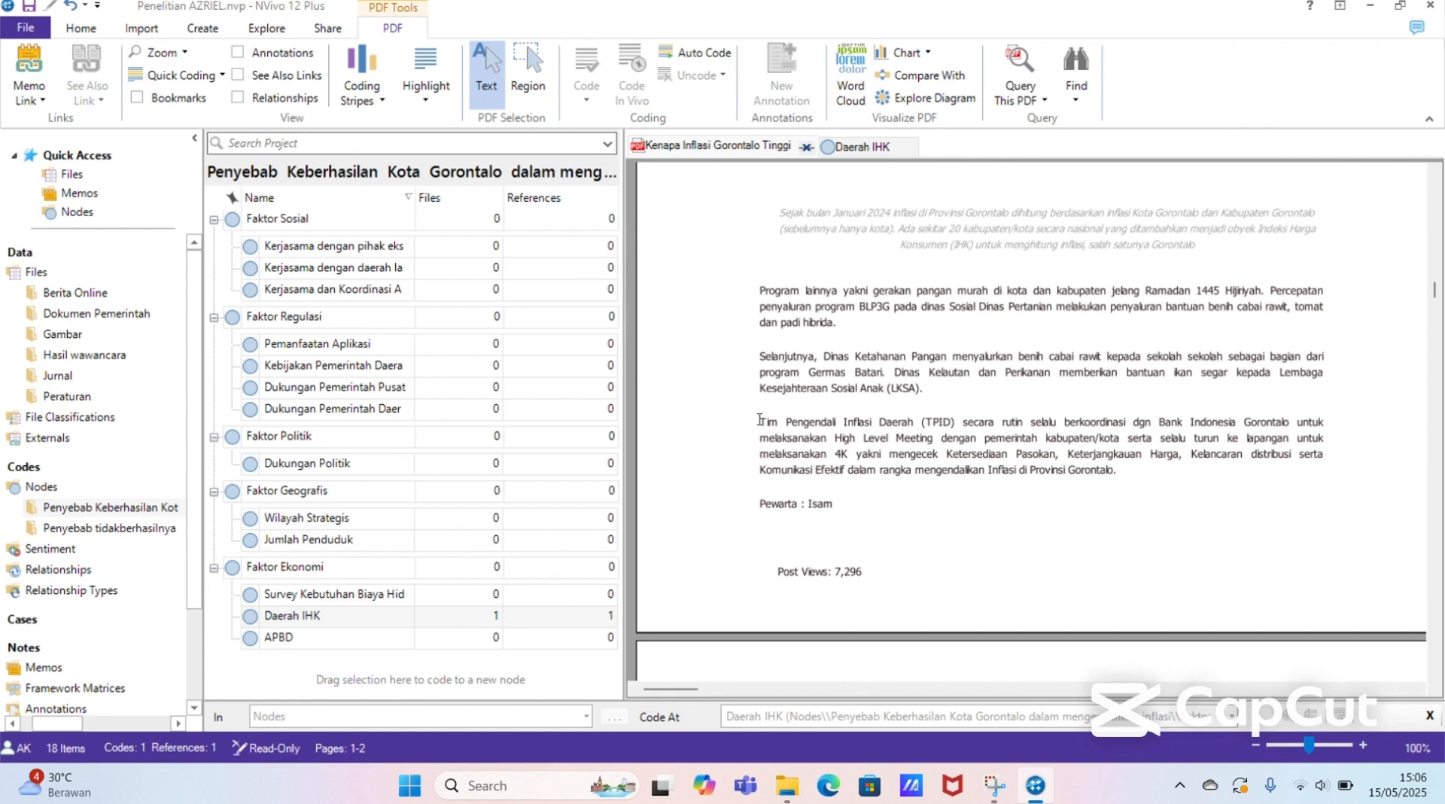
{"action": "left_click_drag", "start_coordinate": [760, 419], "coordinate": [852, 460]}
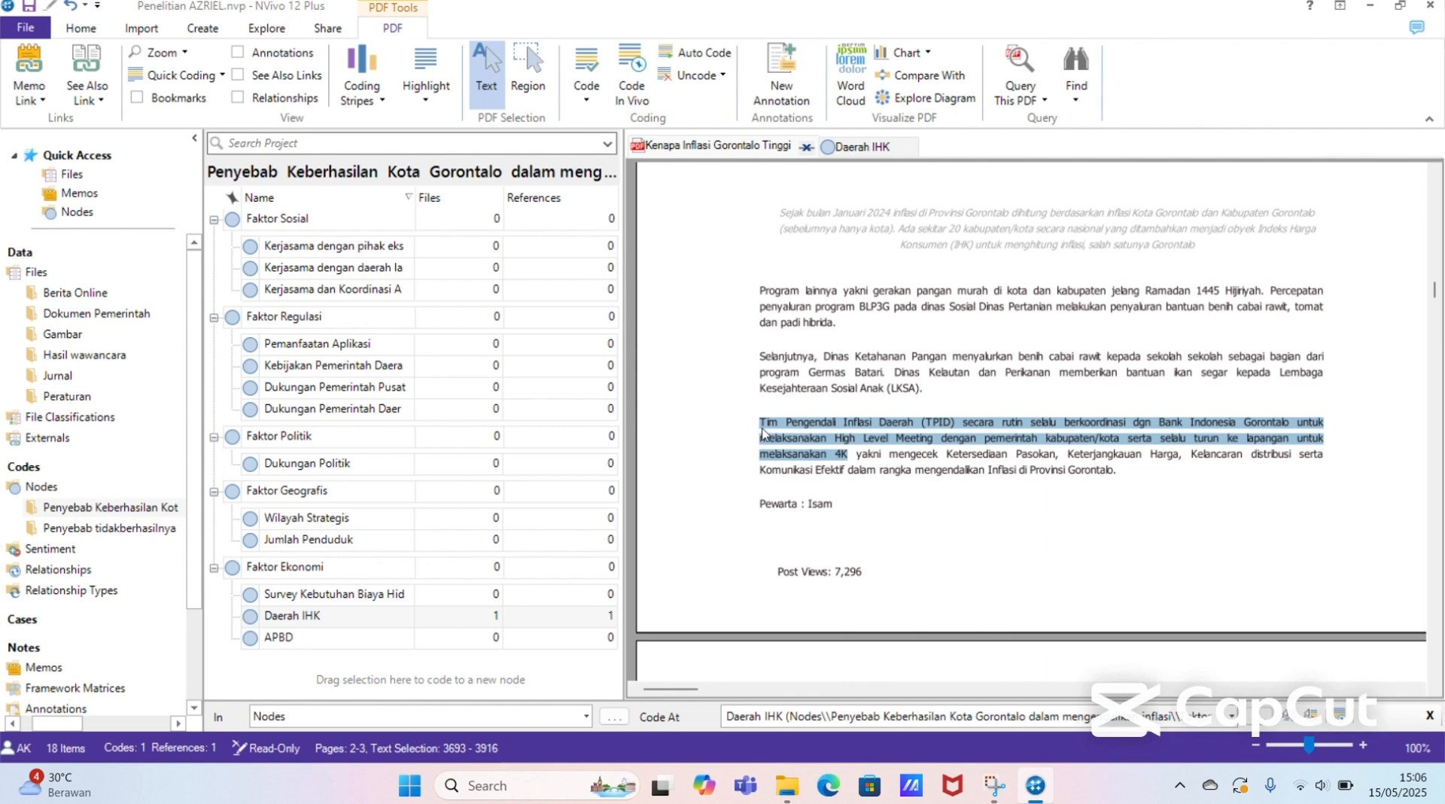
{"action": "left_click", "coordinate": [418, 289]}
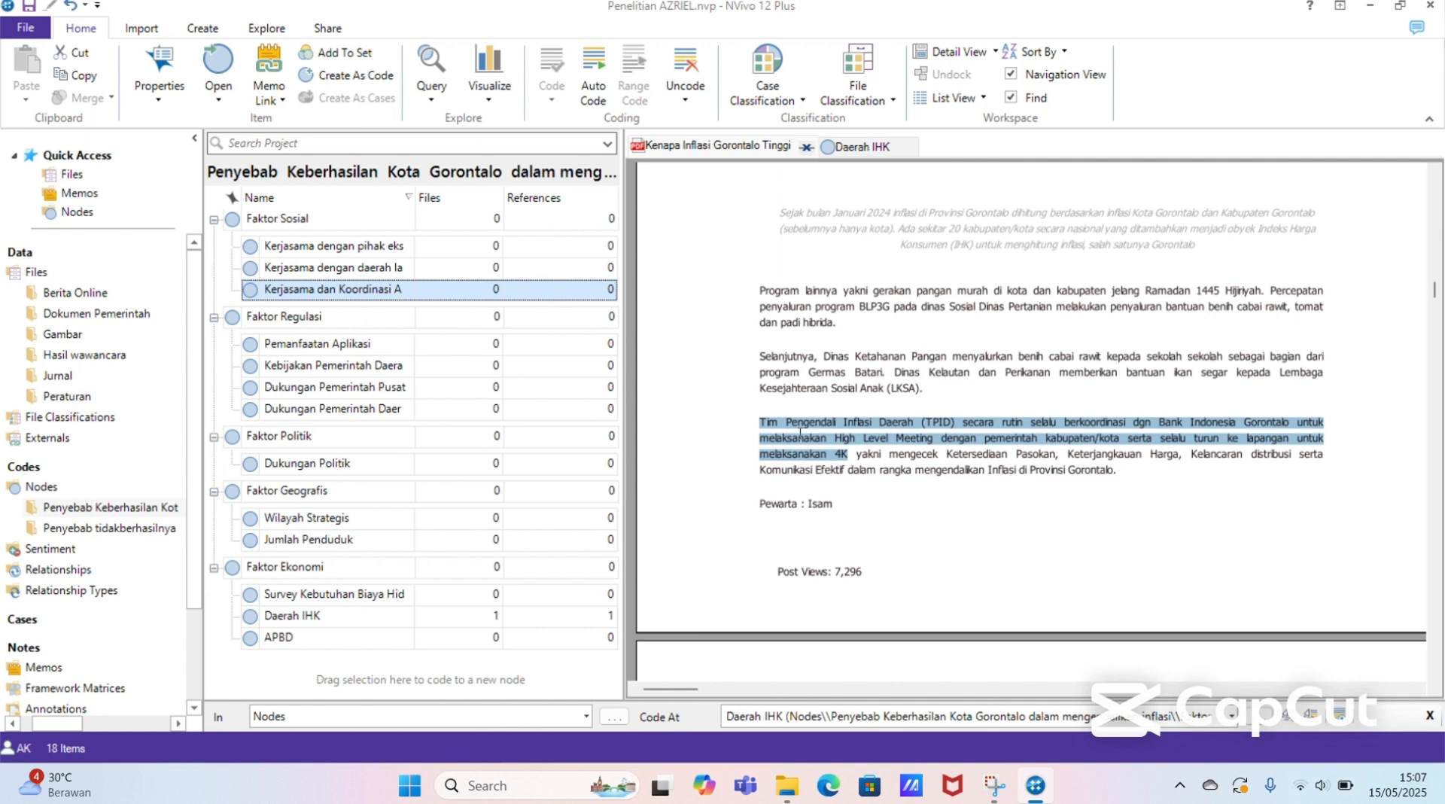
{"action": "left_click_drag", "start_coordinate": [800, 432], "coordinate": [755, 430]}
{"action": "left_click", "coordinate": [756, 430]}
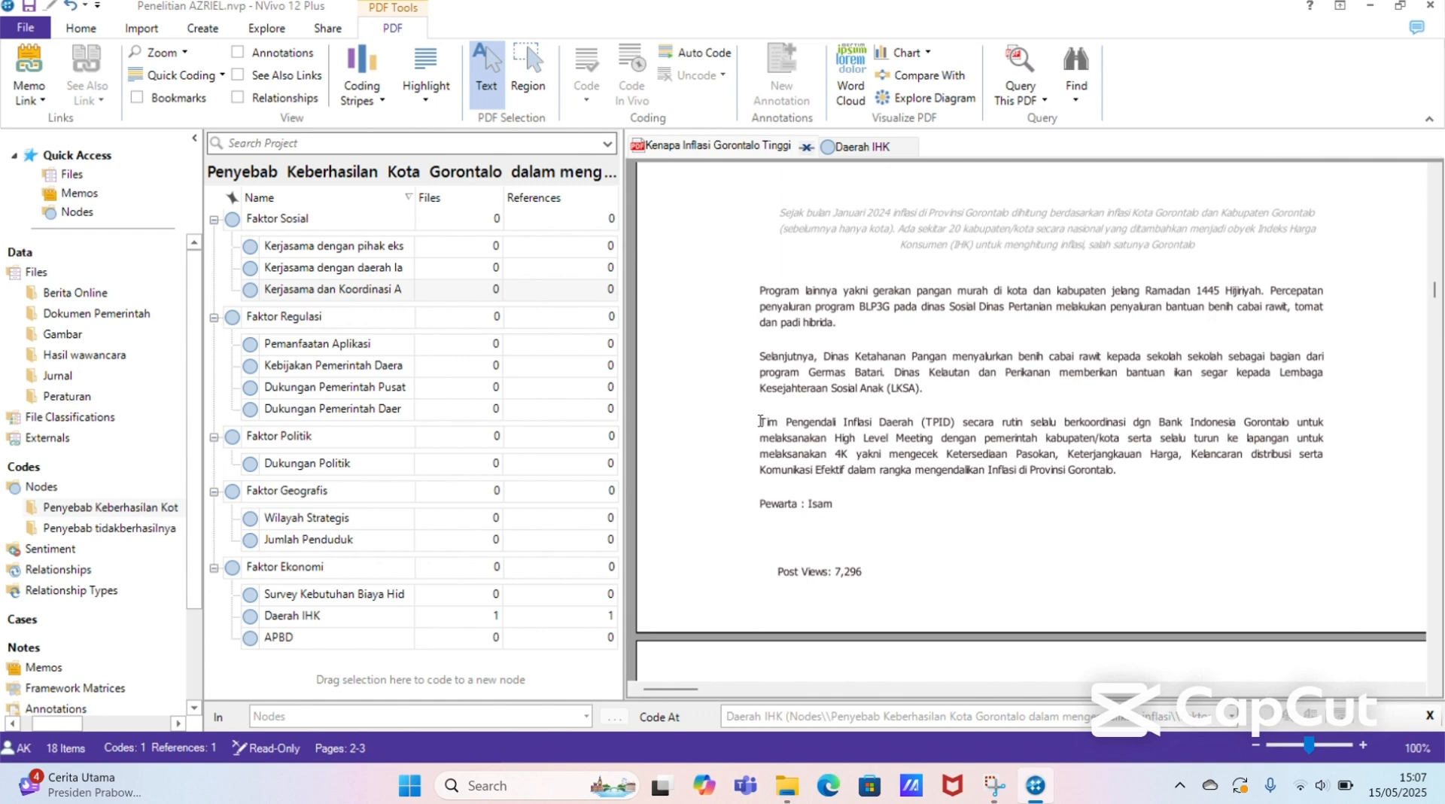
{"action": "left_click_drag", "start_coordinate": [760, 420], "coordinate": [856, 459]}
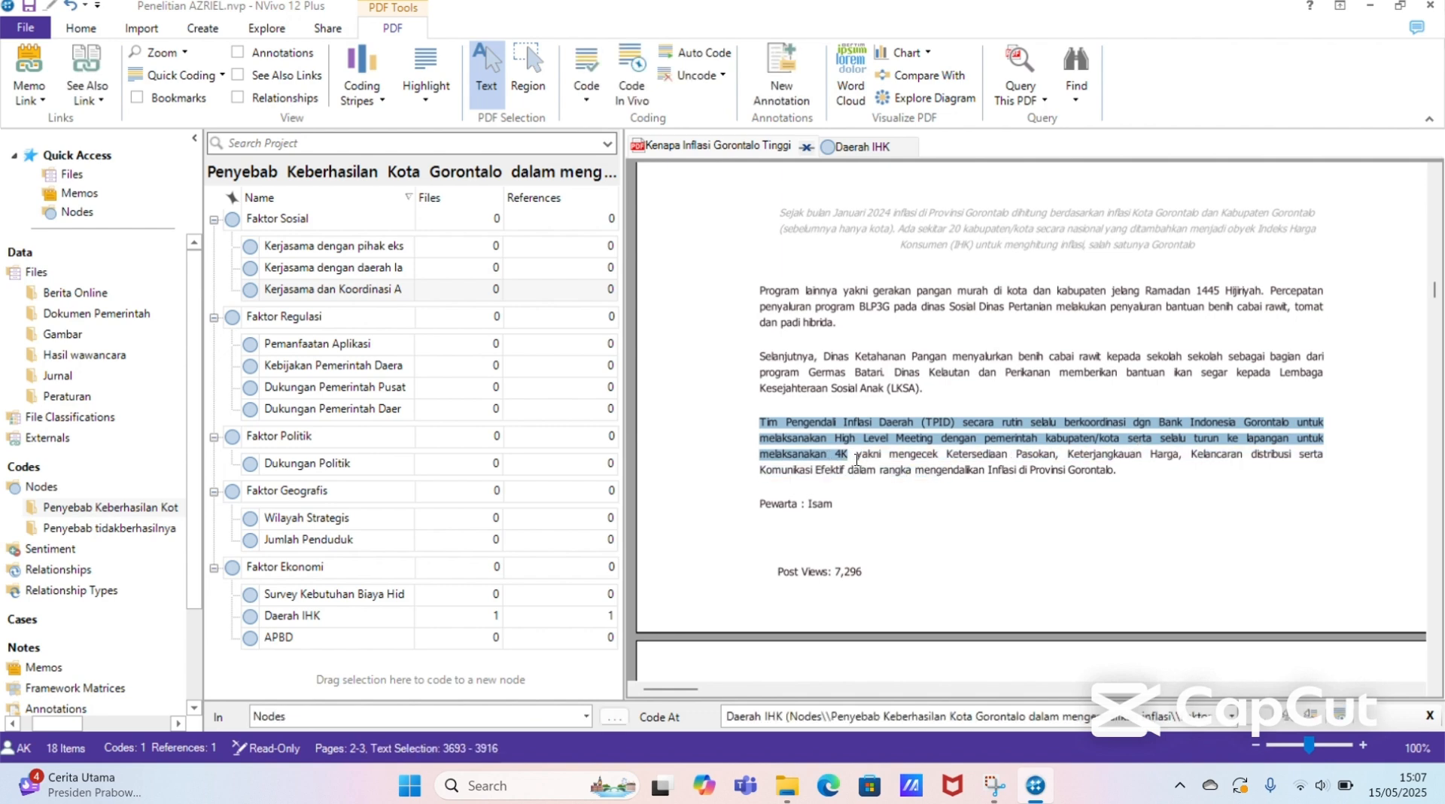
{"action": "left_click", "coordinate": [769, 429]}
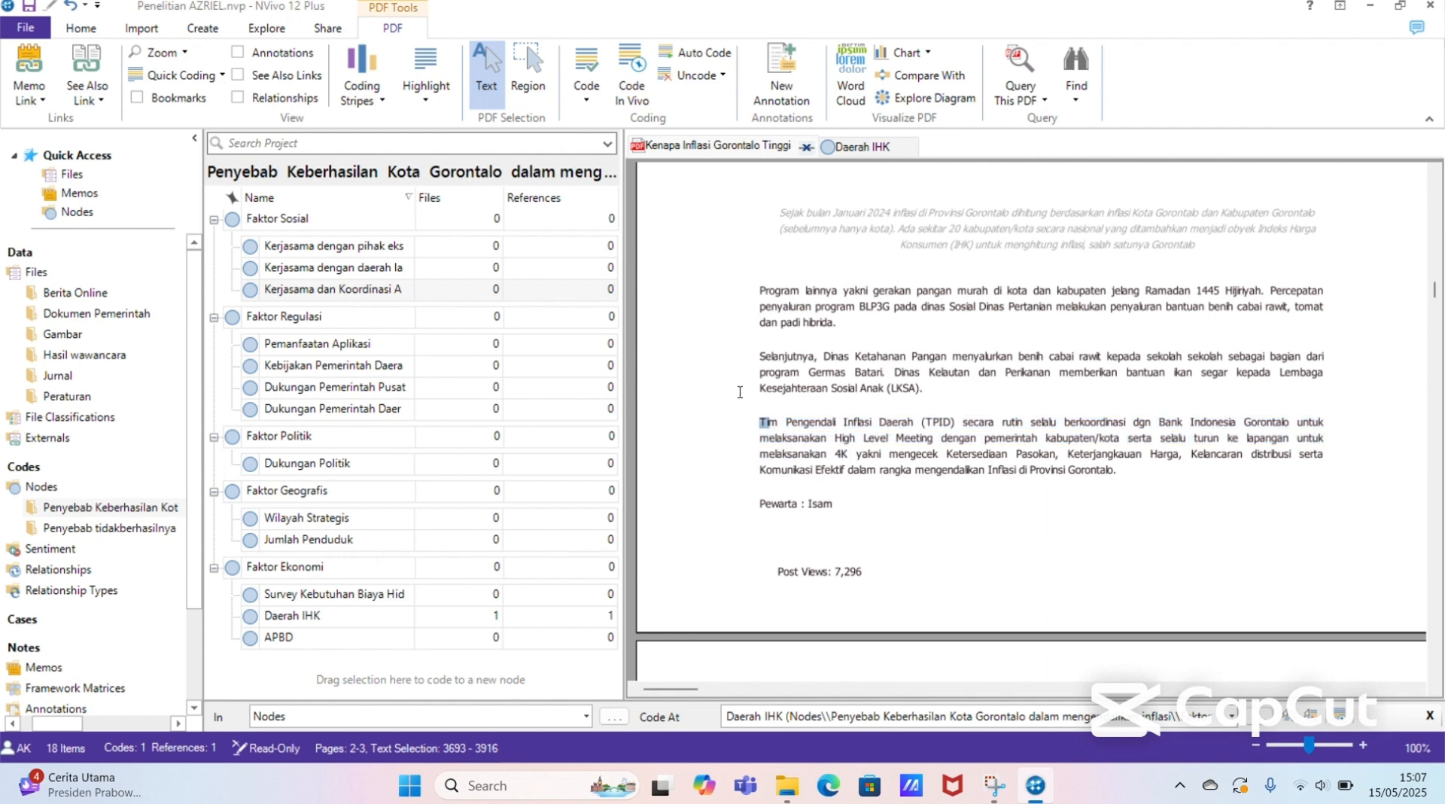
{"action": "left_click_drag", "start_coordinate": [759, 422], "coordinate": [577, 256]}
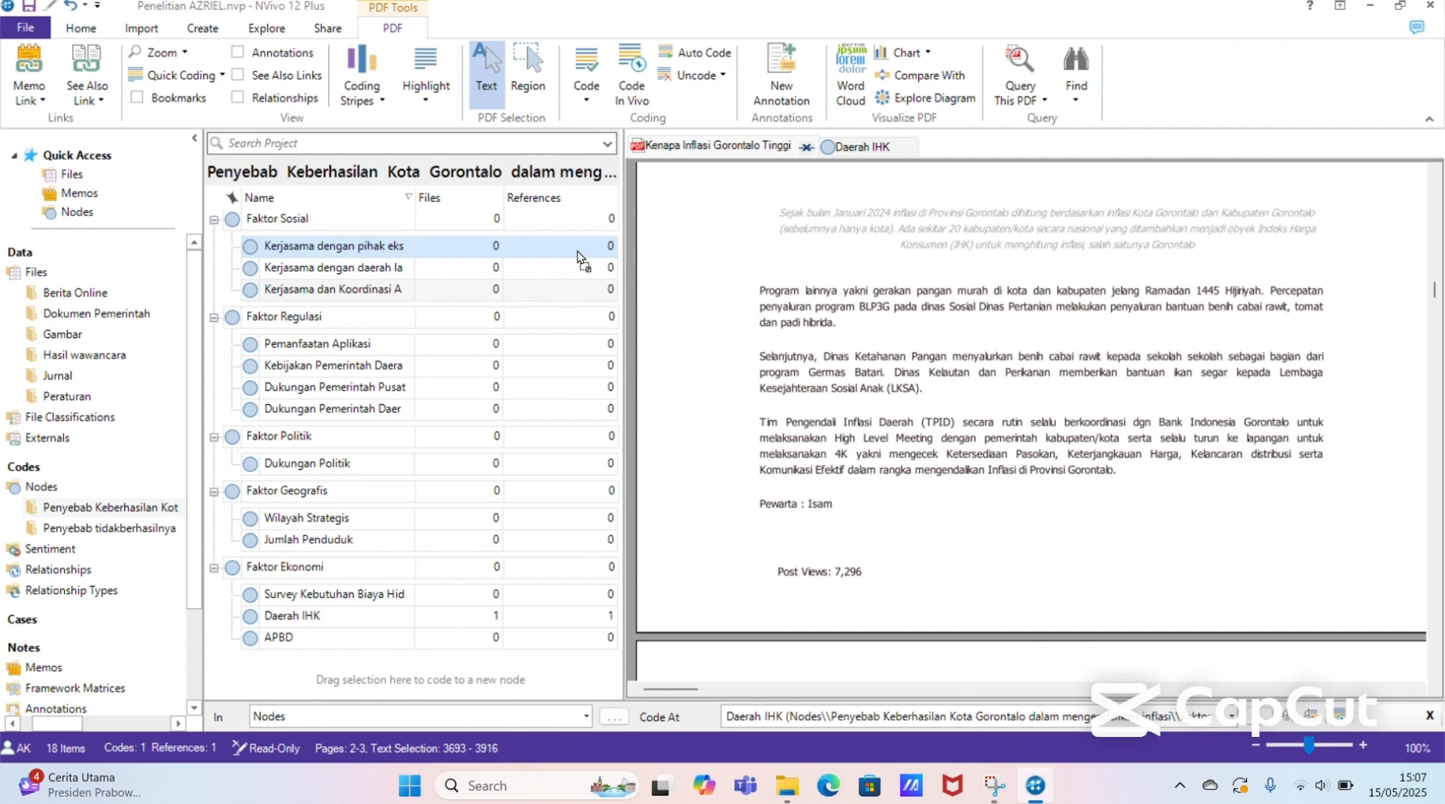
Step: Review the coded references in the Kerjasama dengan pihak eksternal and Daerah IHK nodes, and return to the source PDF through the reference link
{"action": "left_click_drag", "start_coordinate": [577, 250], "coordinate": [576, 249]}
{"action": "left_click", "coordinate": [577, 251]}
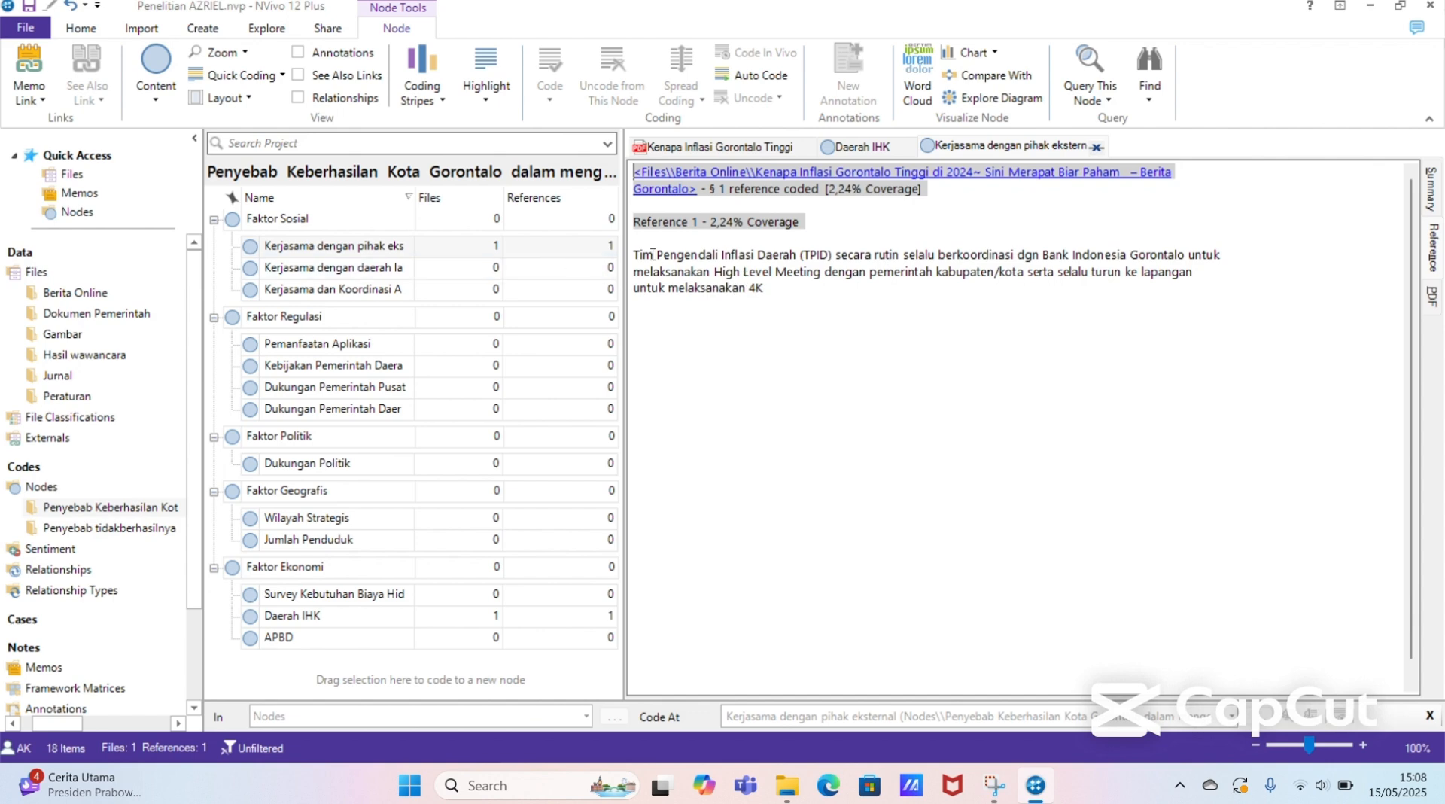
{"action": "left_click", "coordinate": [716, 172]}
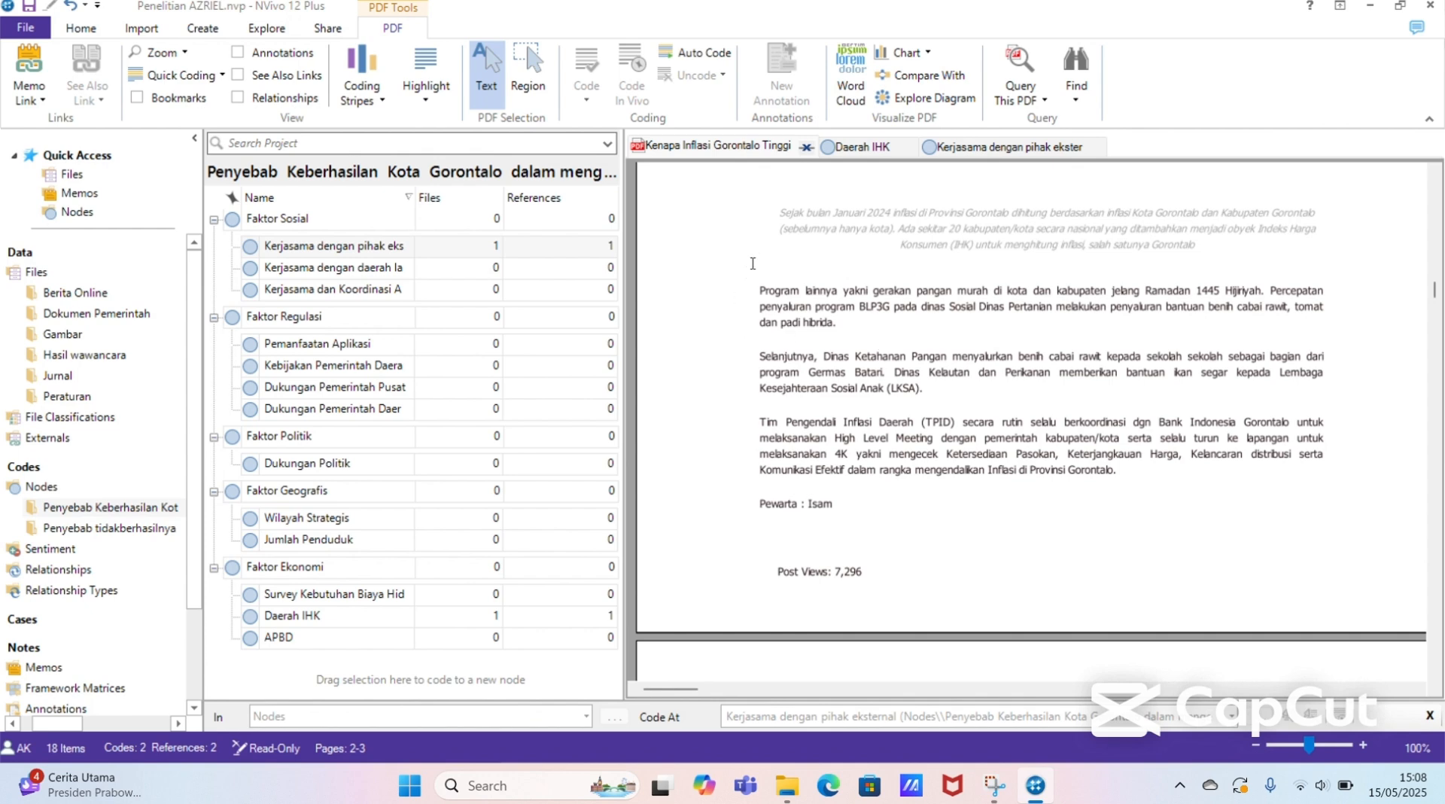
{"action": "left_click", "coordinate": [862, 146]}
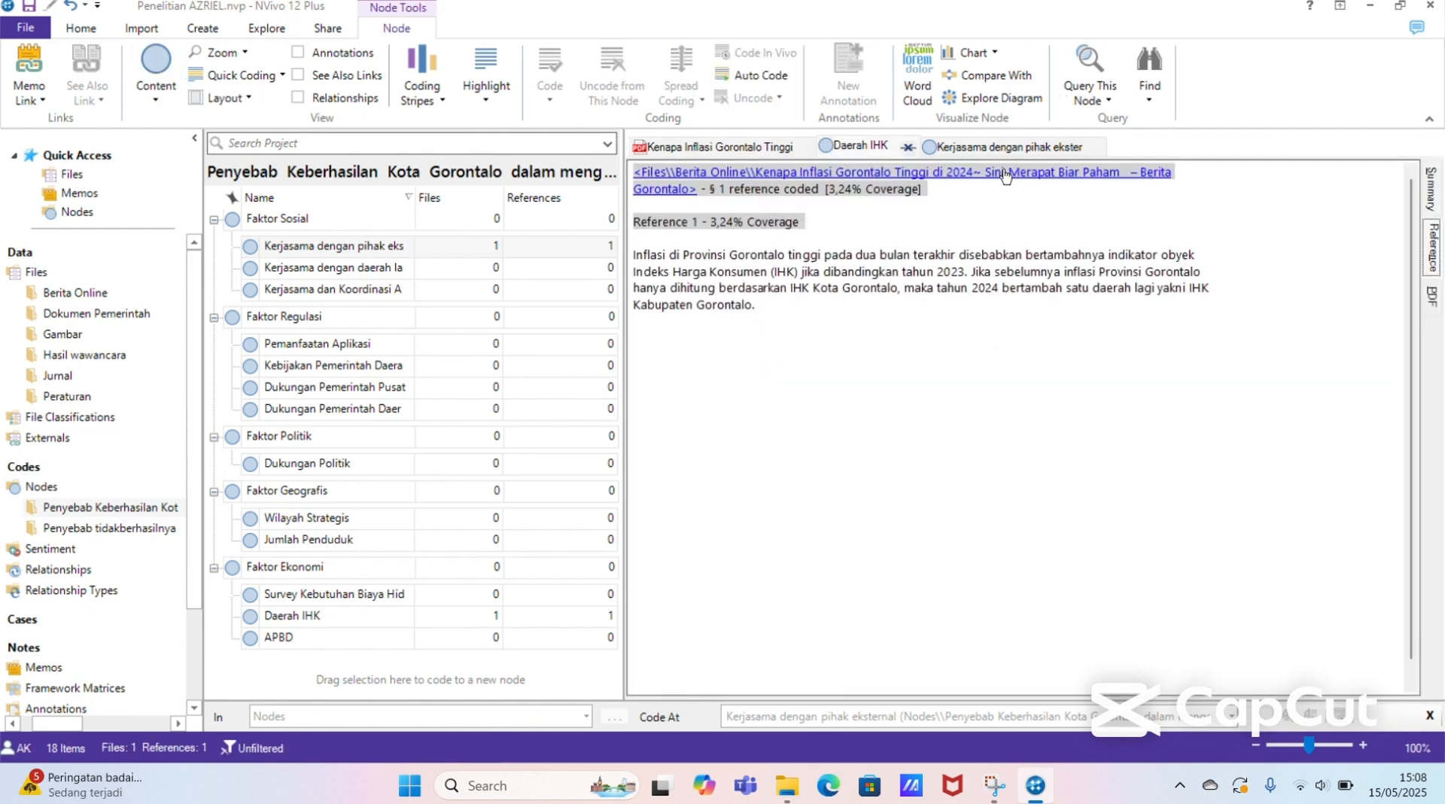
{"action": "left_click", "coordinate": [1001, 147]}
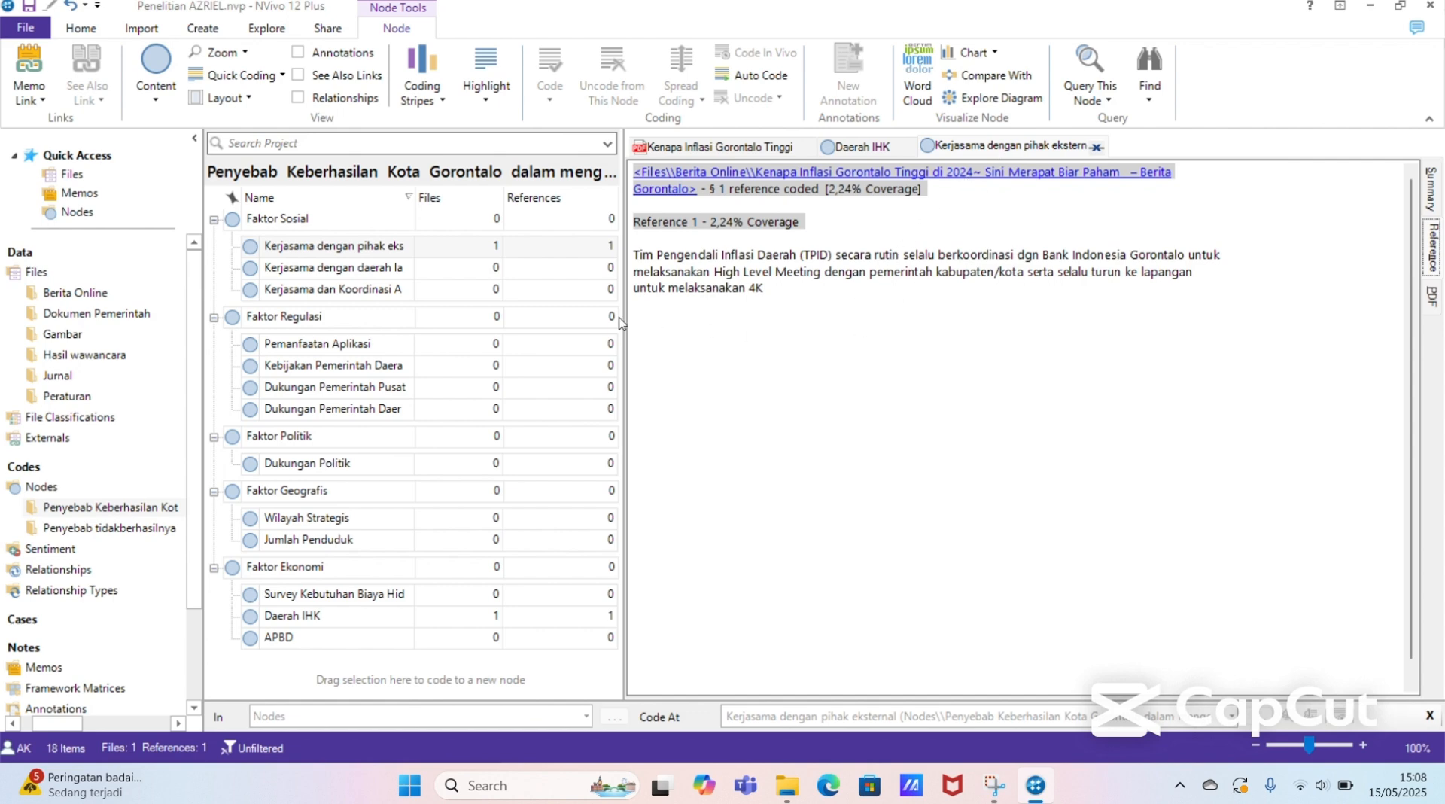
{"action": "left_click", "coordinate": [728, 172]}
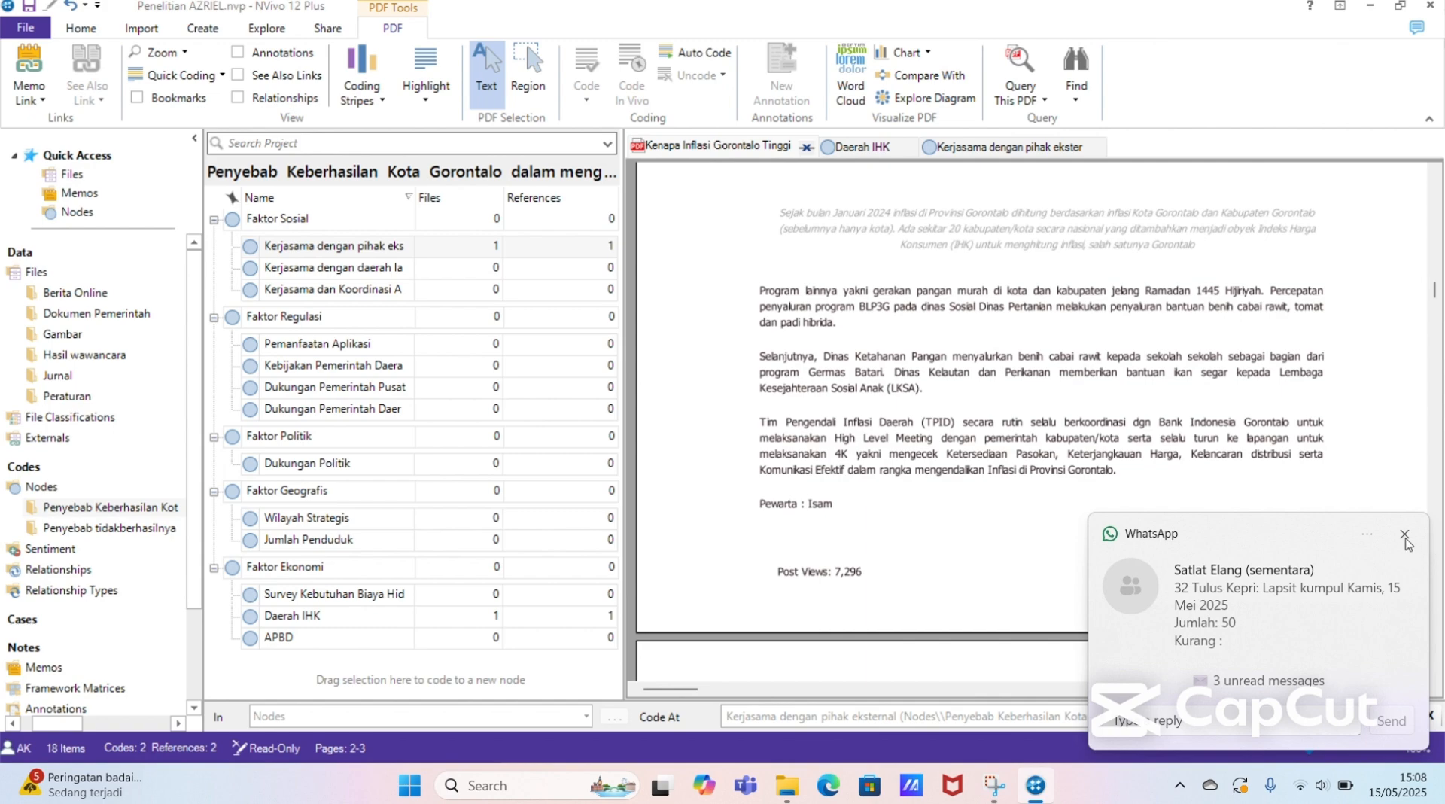
{"action": "left_click", "coordinate": [1404, 534]}
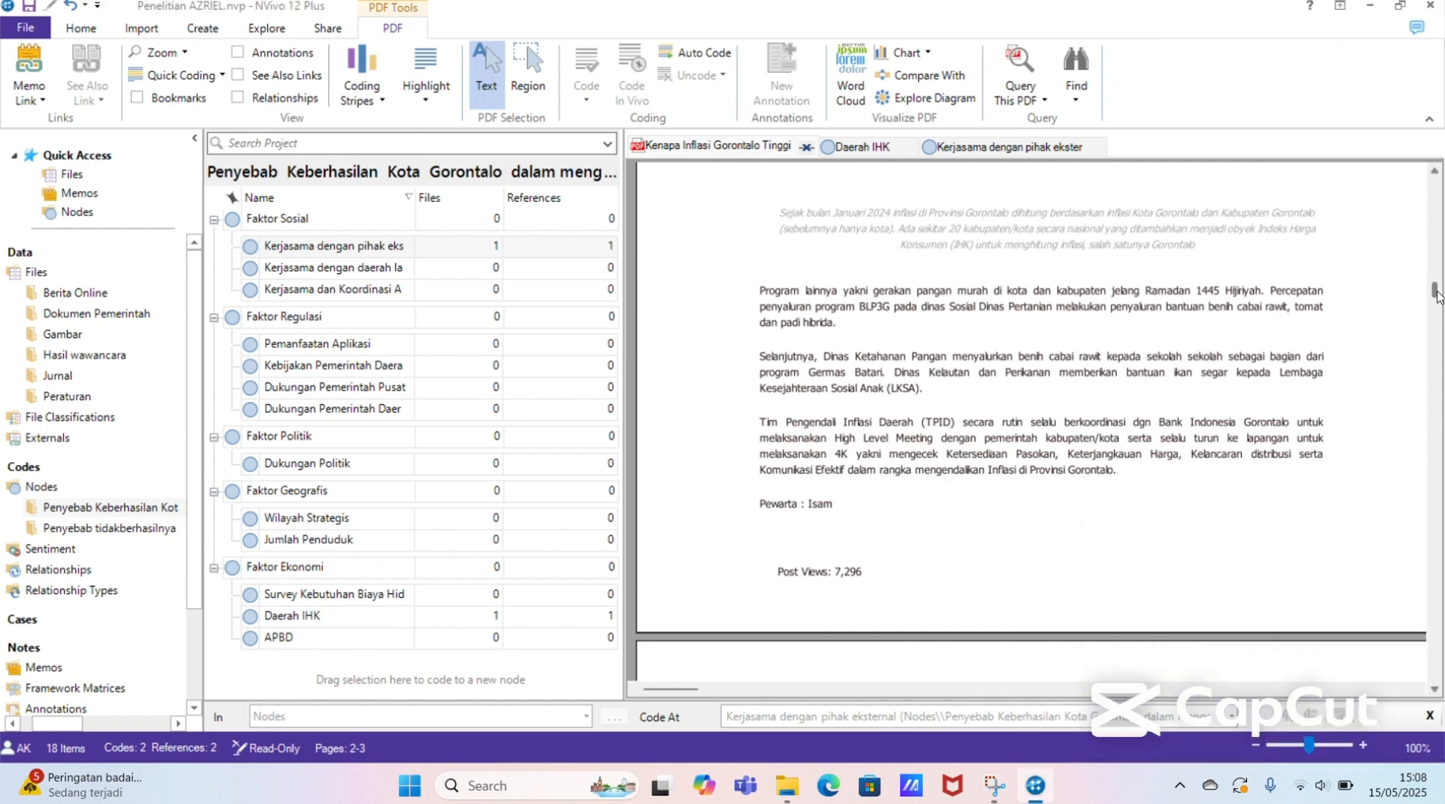
{"action": "left_click_drag", "start_coordinate": [1437, 290], "coordinate": [1437, 228]}
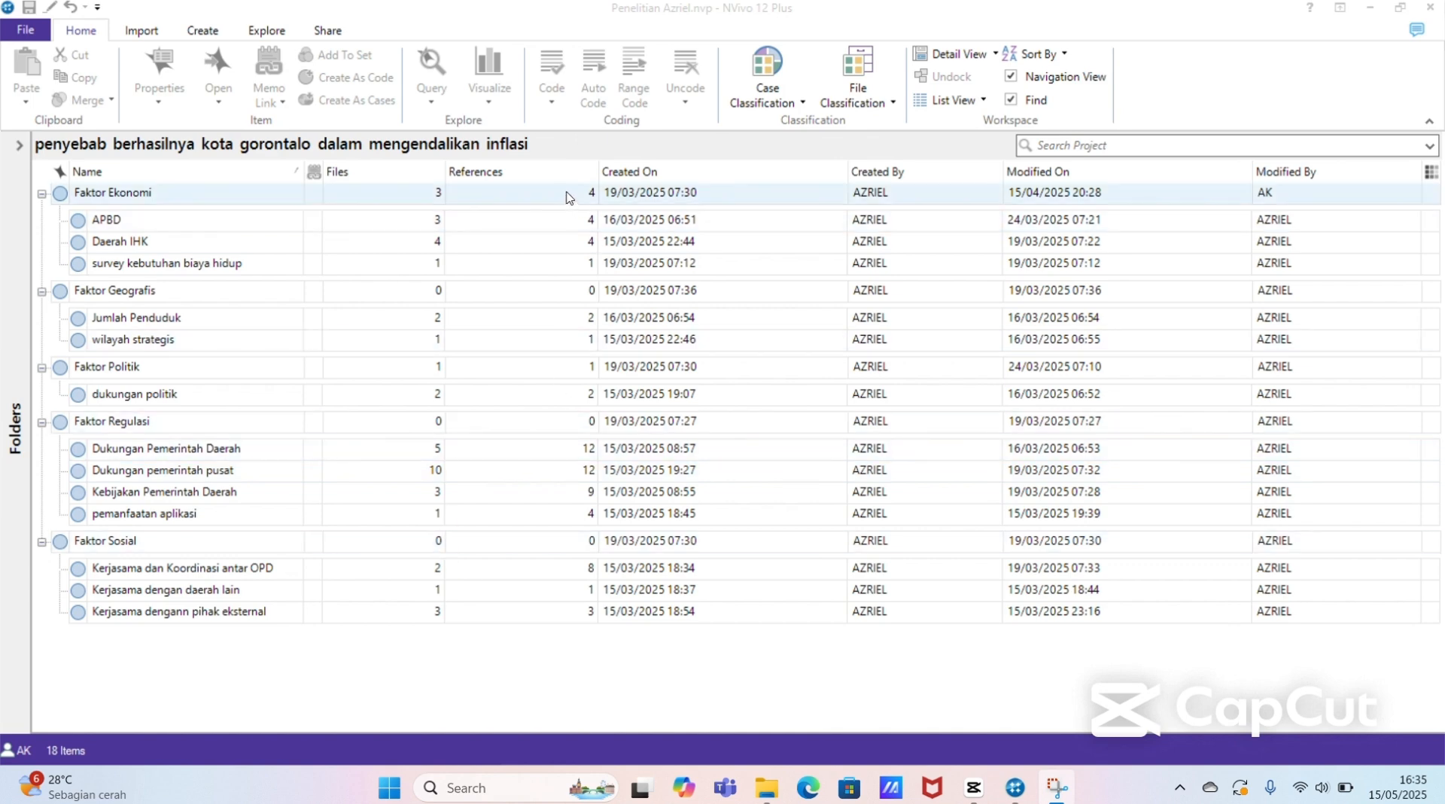
Step: Open the Dukungan pemerintah pusat node in the Penelitian Azriel project and review its coded references across the sources
{"action": "left_click", "coordinate": [390, 476]}
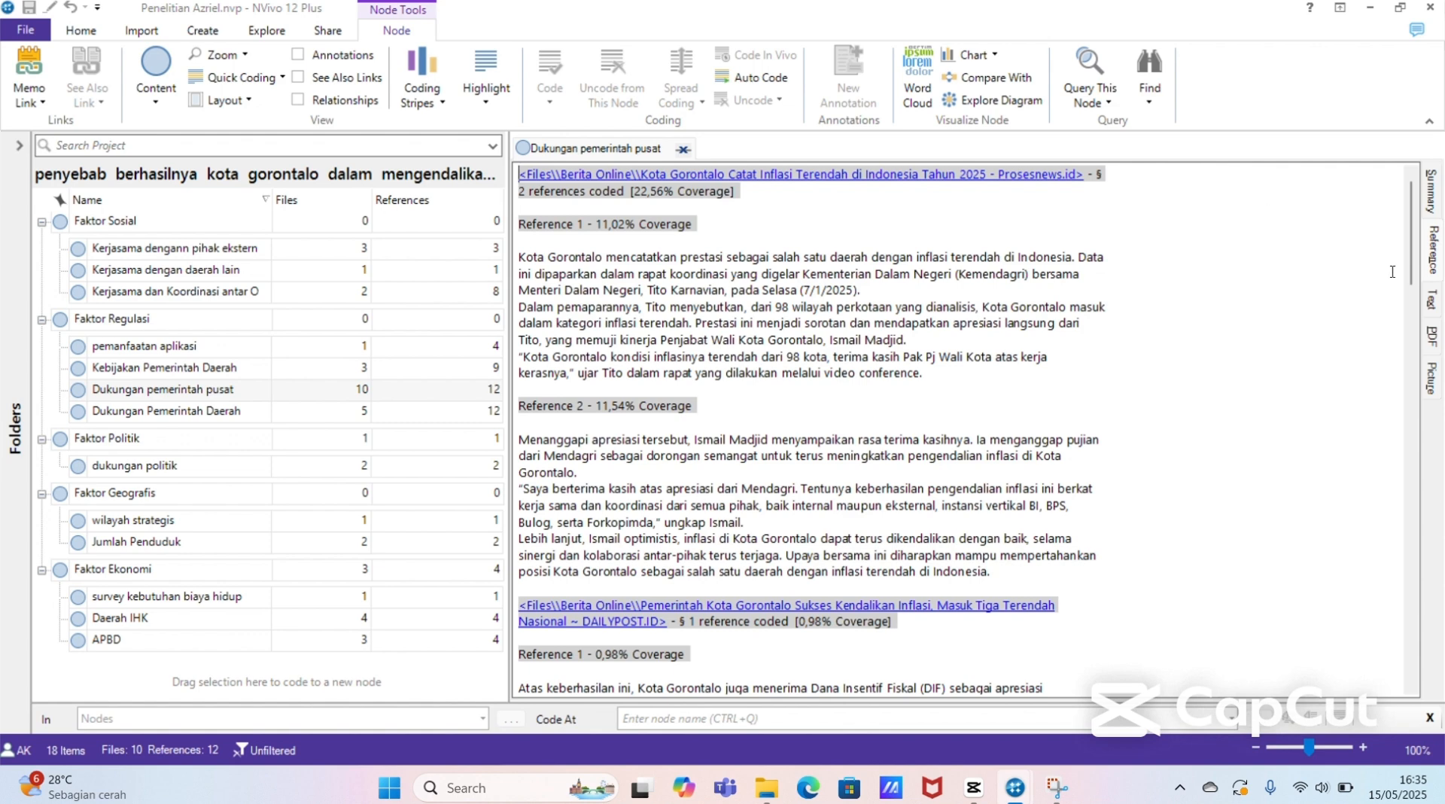
{"action": "left_click_drag", "start_coordinate": [1411, 266], "coordinate": [1437, 506]}
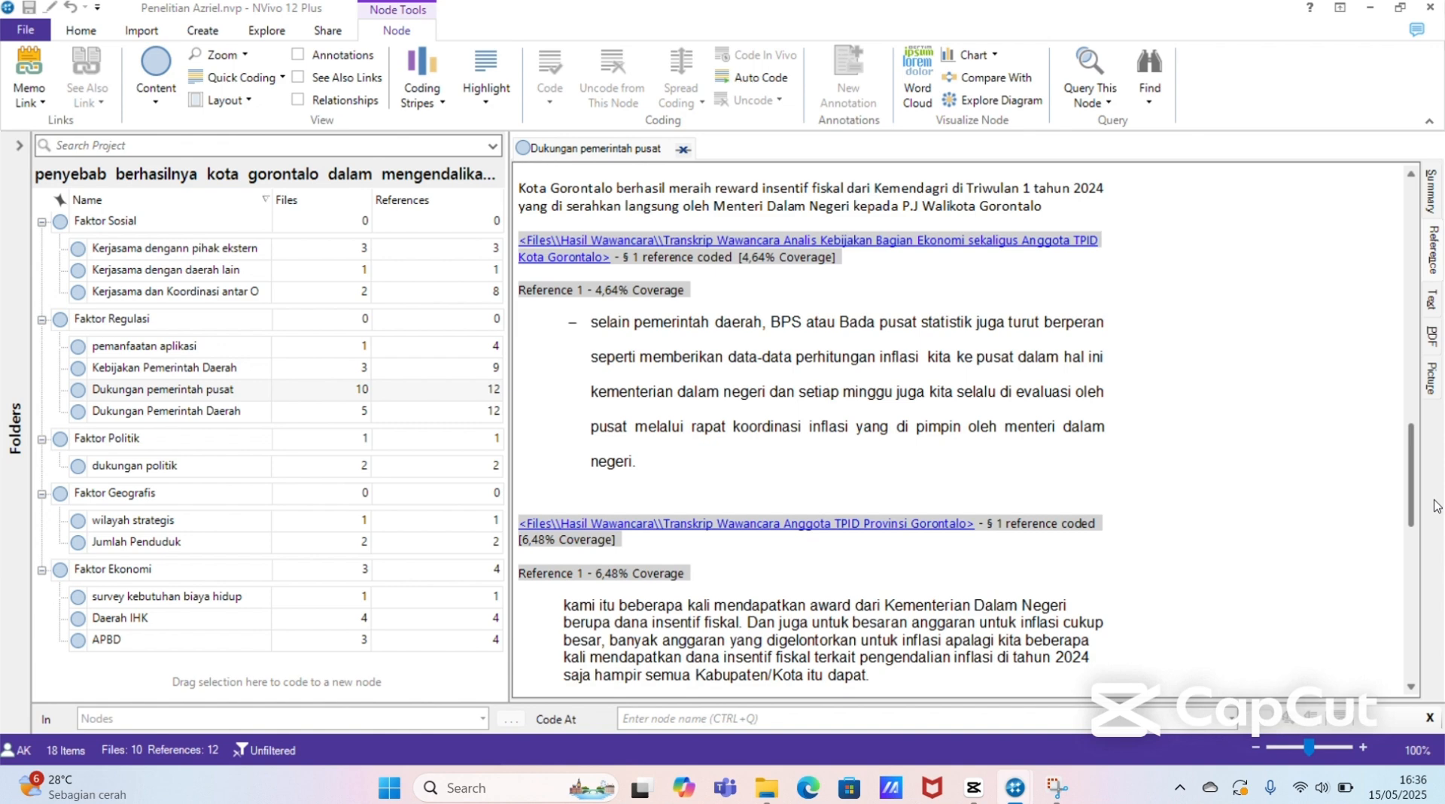
{"action": "left_click_drag", "start_coordinate": [1437, 506], "coordinate": [1414, 253]}
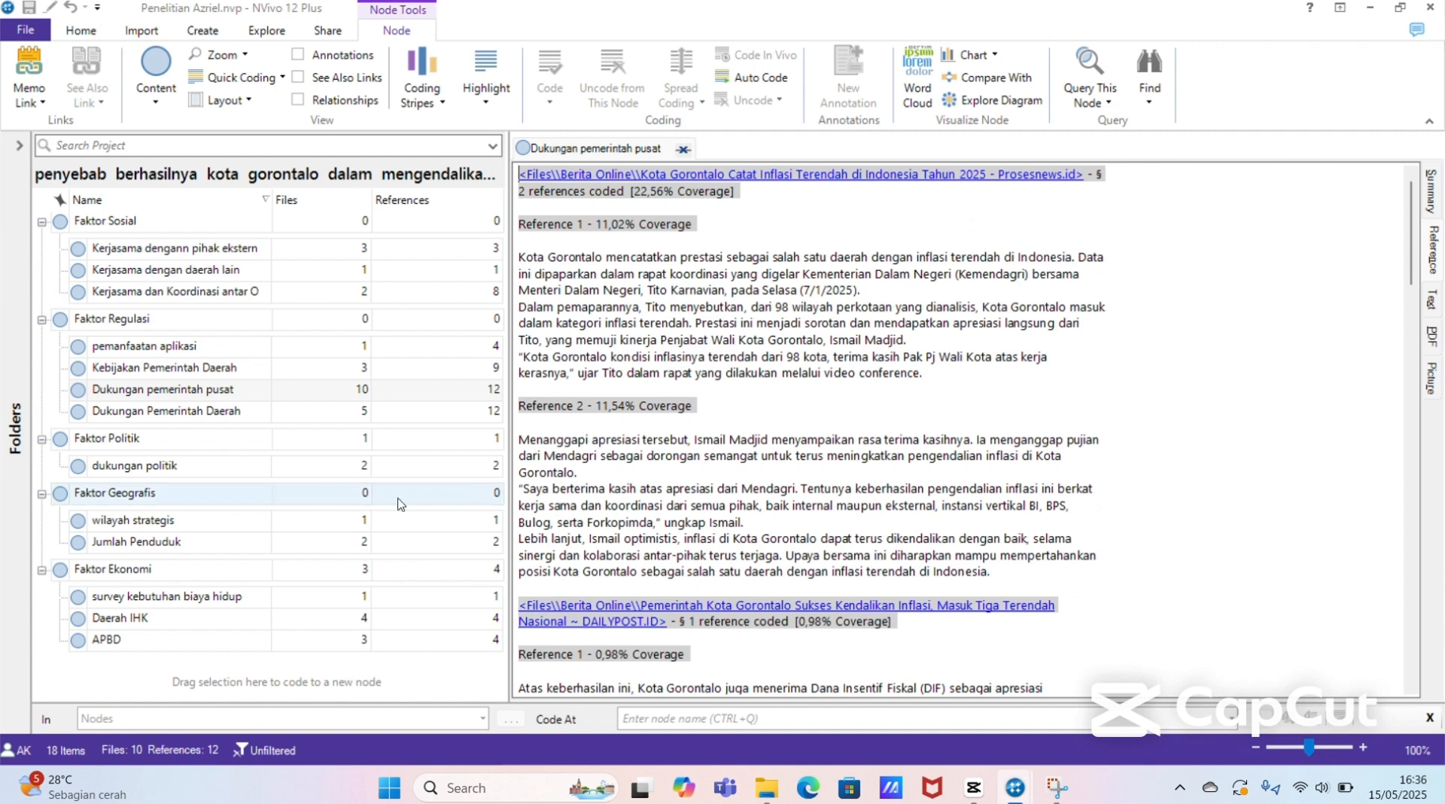
Step: Open the "penyebab tidakberhasilnya kabupaten gorontalo dalam mengendalikan inflasi" node folder and expand its Sosial, Regulasi, Politik, Geografis and Ekonomi factor nodes
{"action": "left_click", "coordinate": [353, 387]}
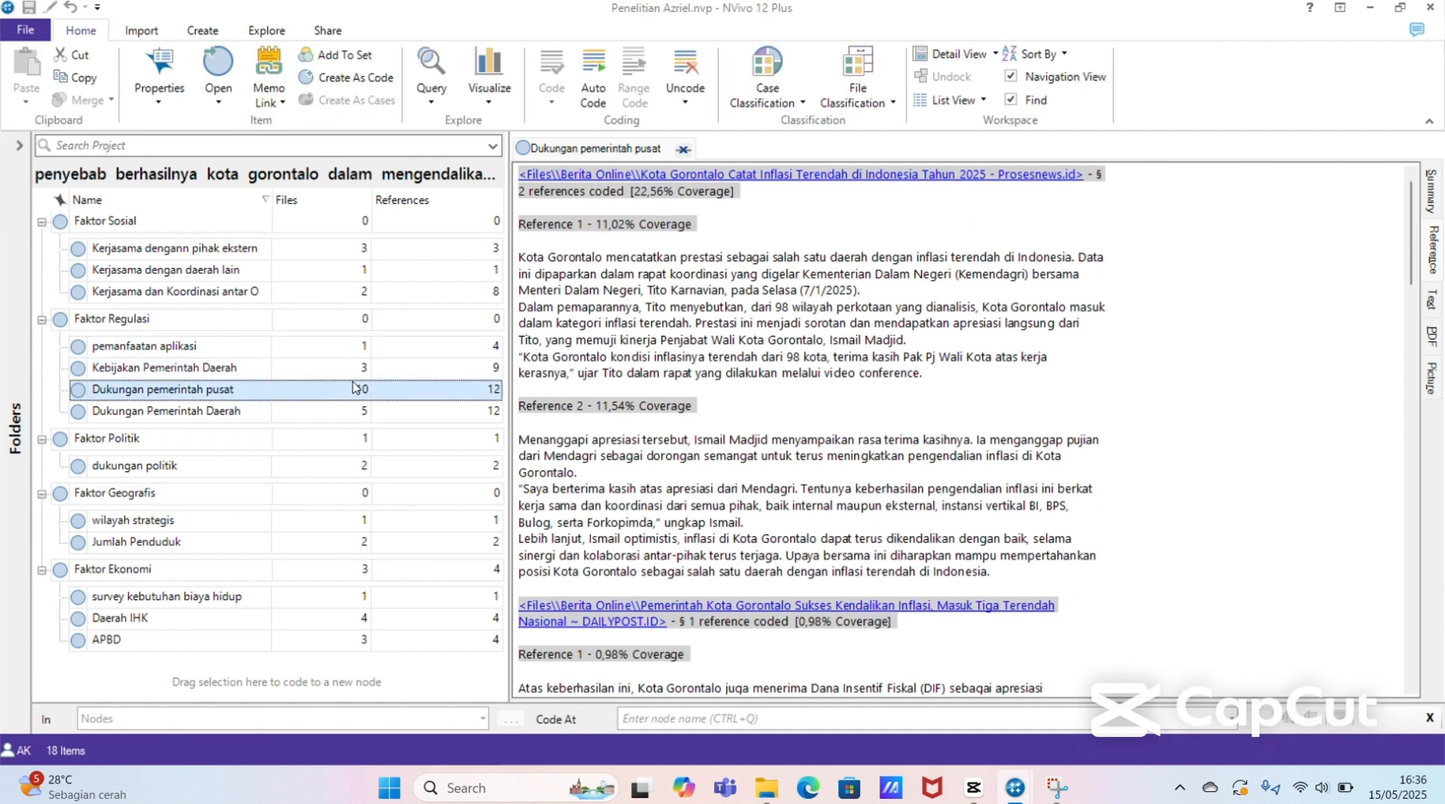
{"action": "left_click", "coordinate": [351, 374]}
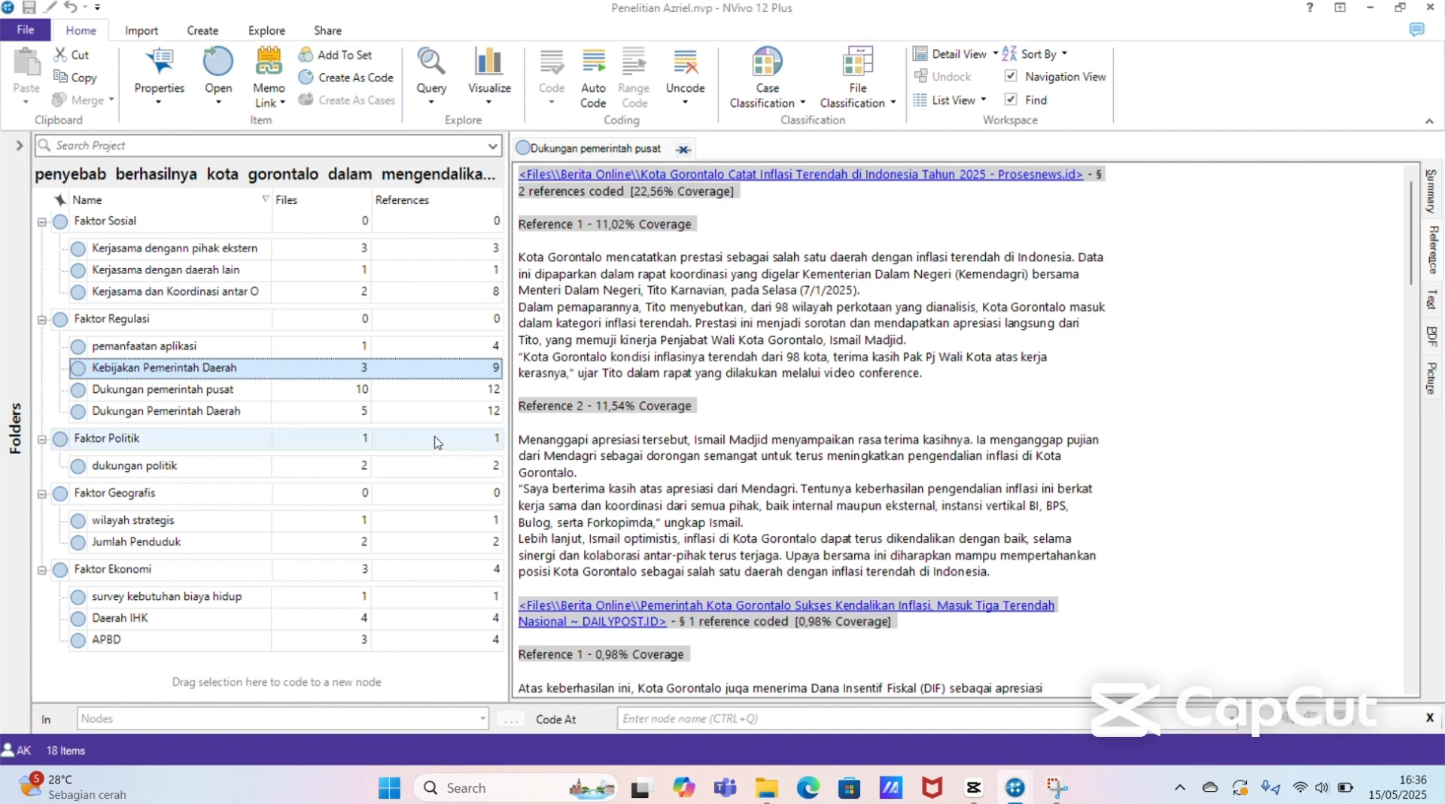
{"action": "left_click", "coordinate": [19, 418]}
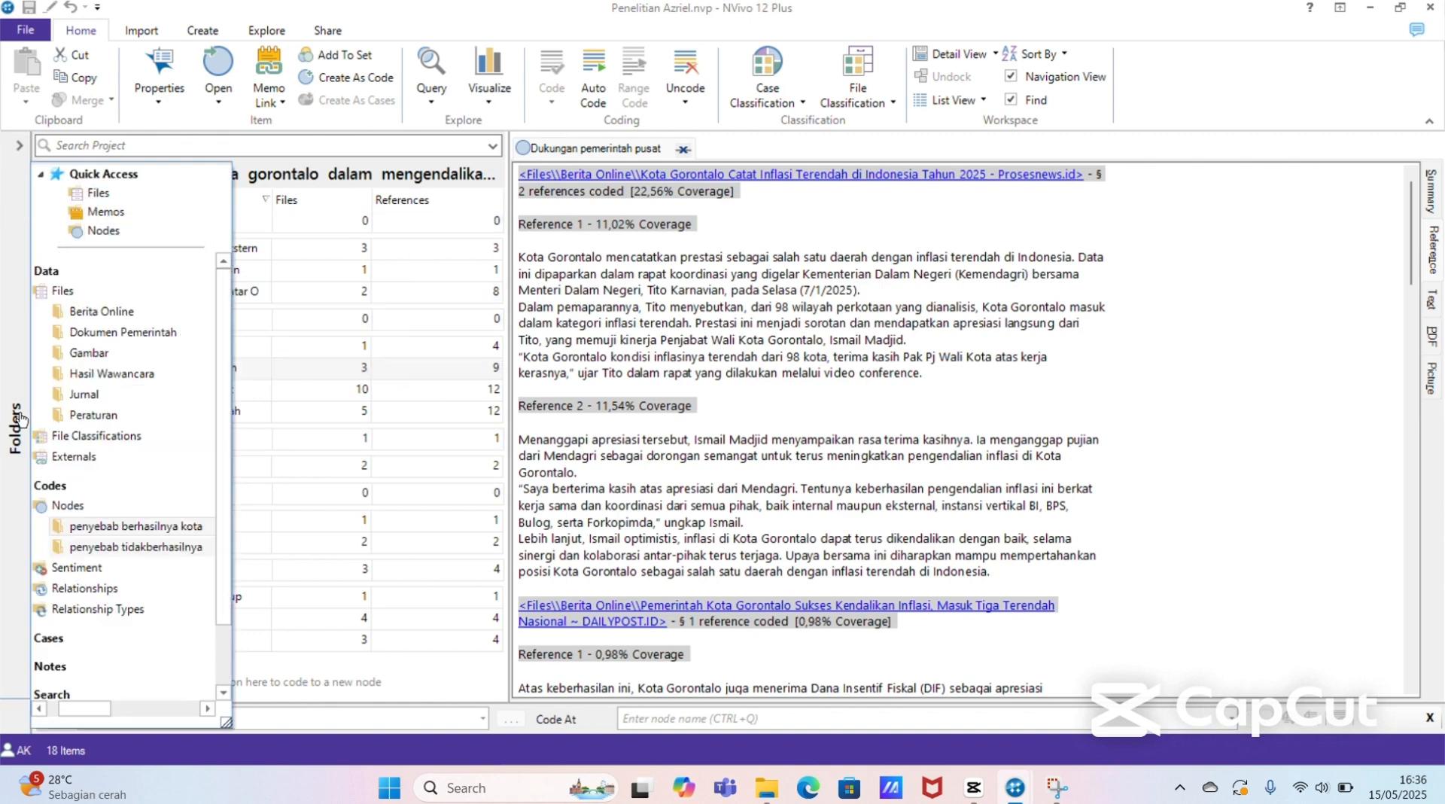
{"action": "left_click", "coordinate": [147, 549]}
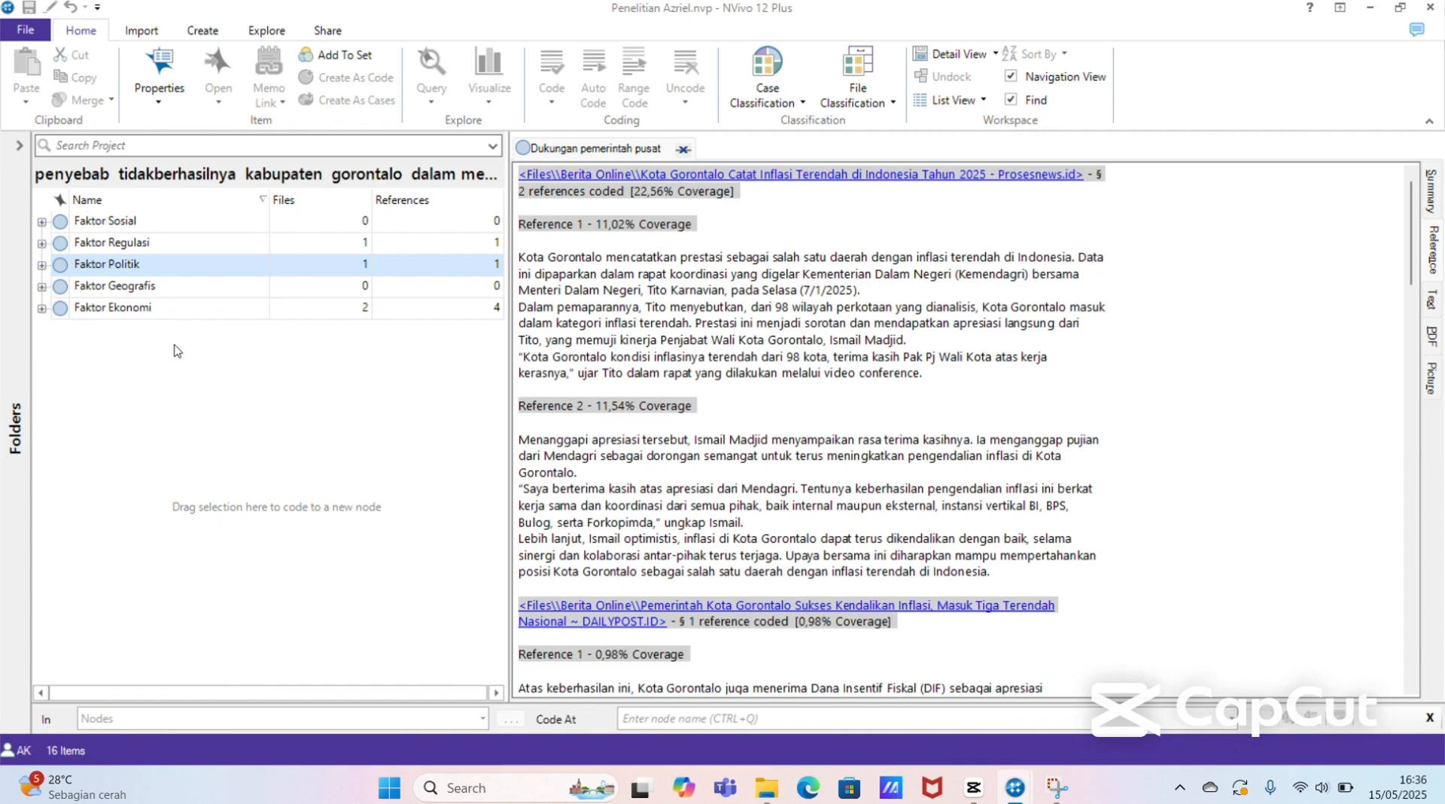
{"action": "left_click", "coordinate": [41, 222]}
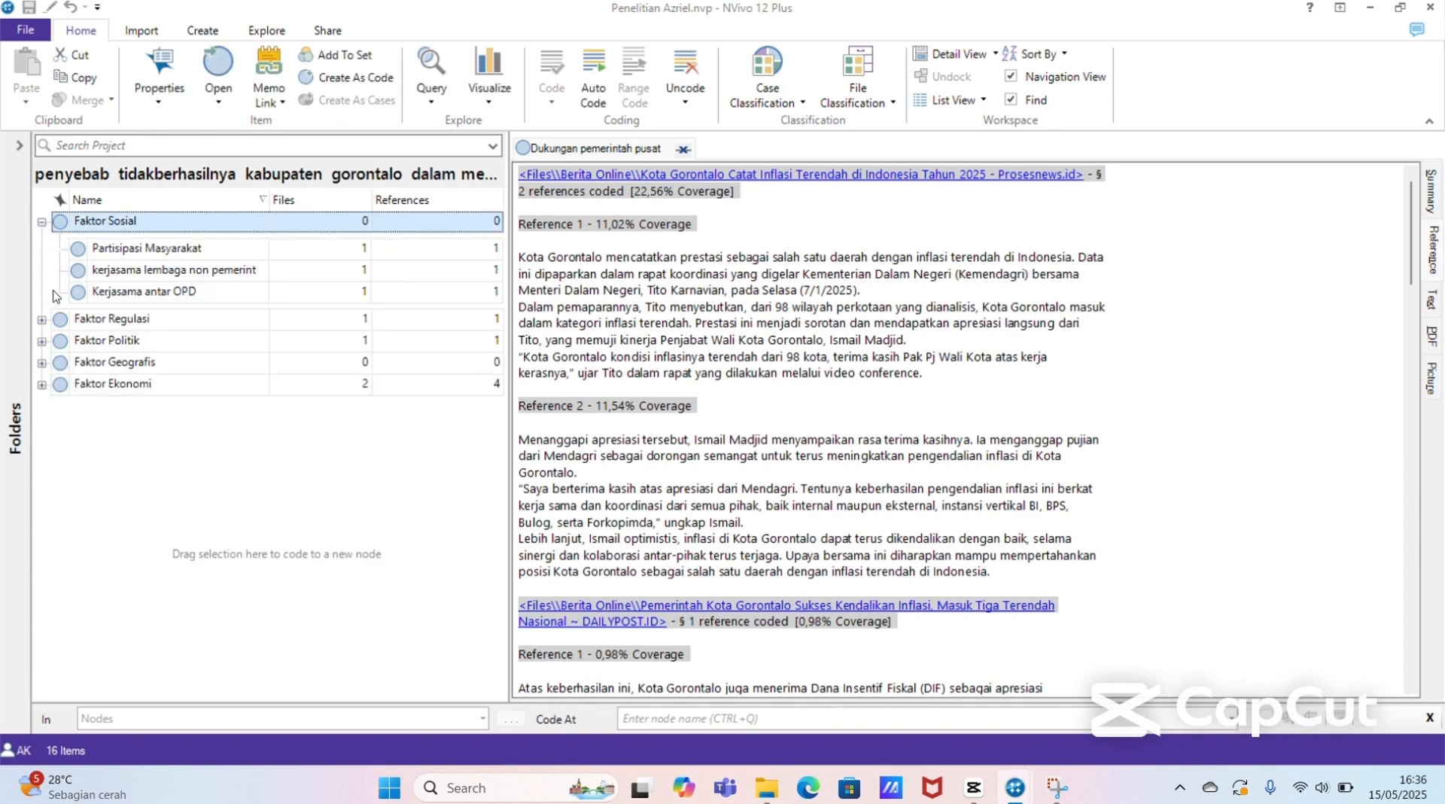
{"action": "left_click", "coordinate": [42, 320]}
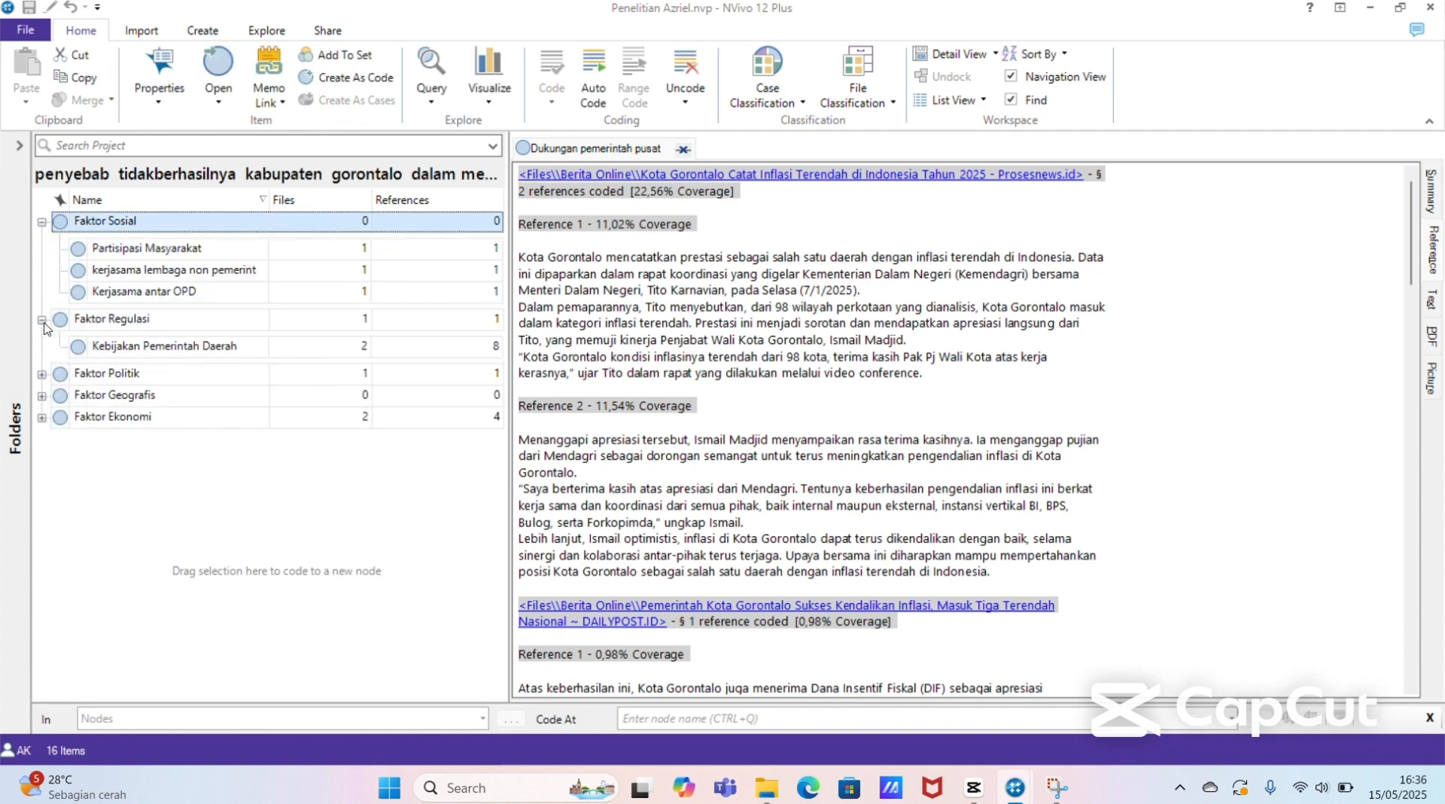
{"action": "left_click", "coordinate": [42, 374]}
{"action": "left_click", "coordinate": [42, 429]}
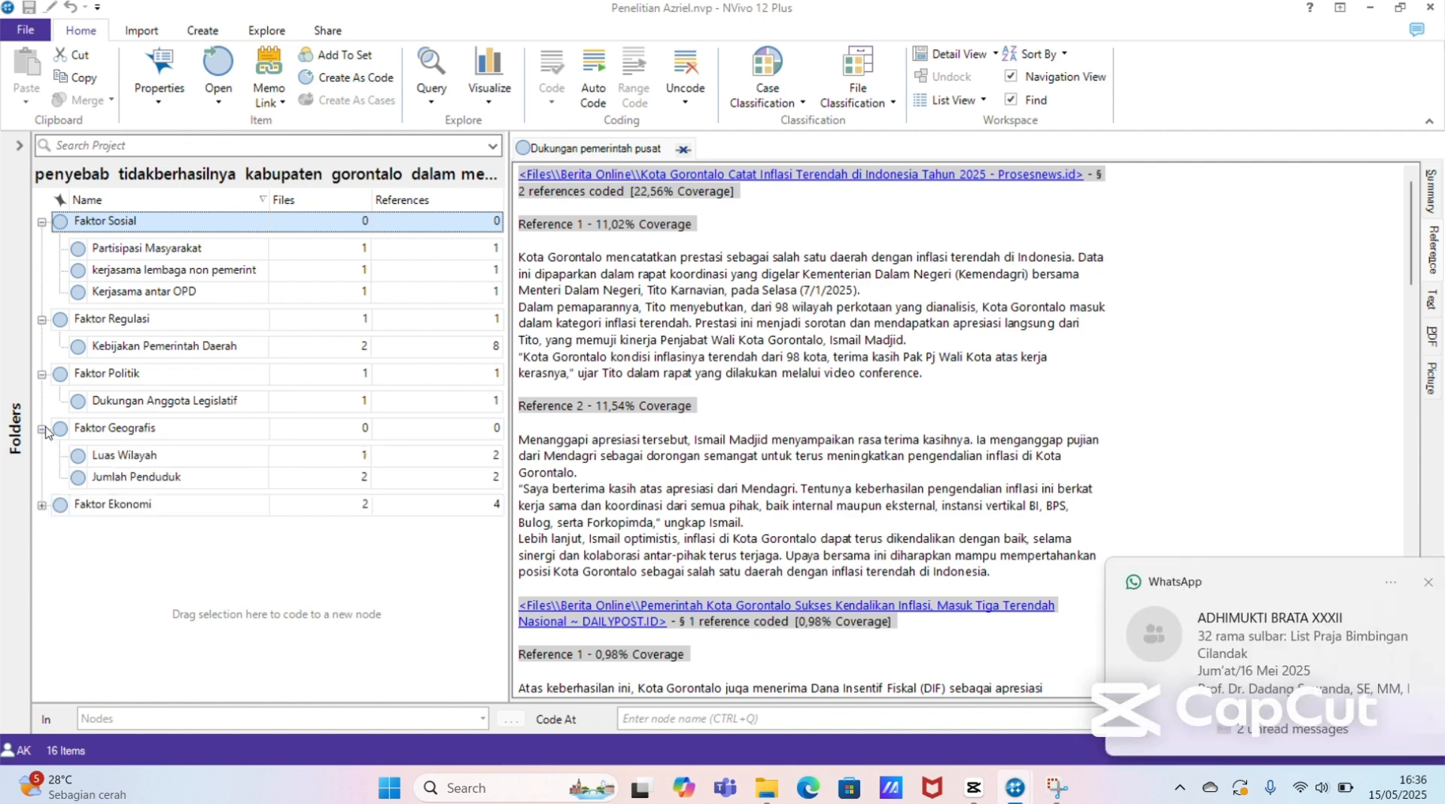
{"action": "left_click", "coordinate": [42, 505]}
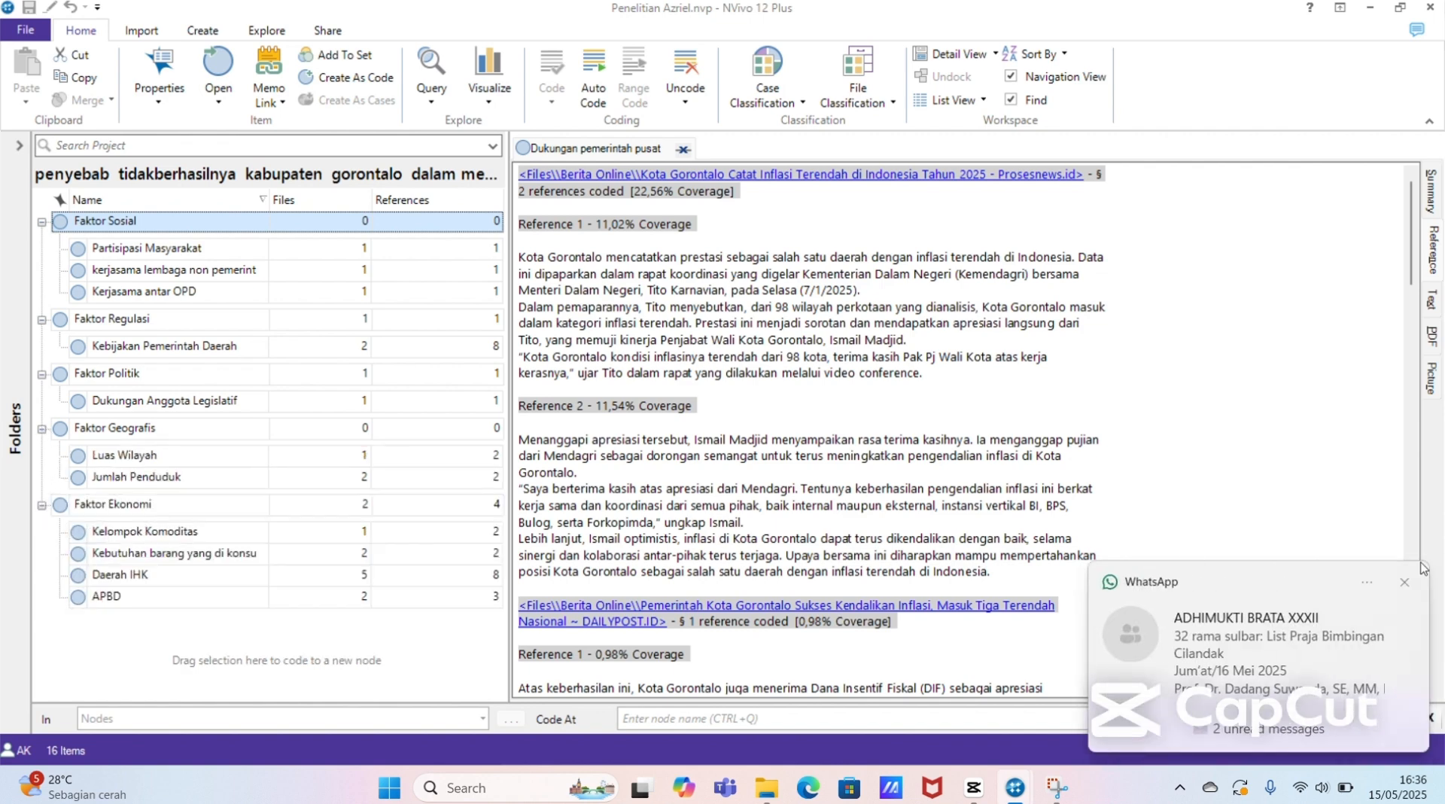
{"action": "left_click", "coordinate": [1409, 584]}
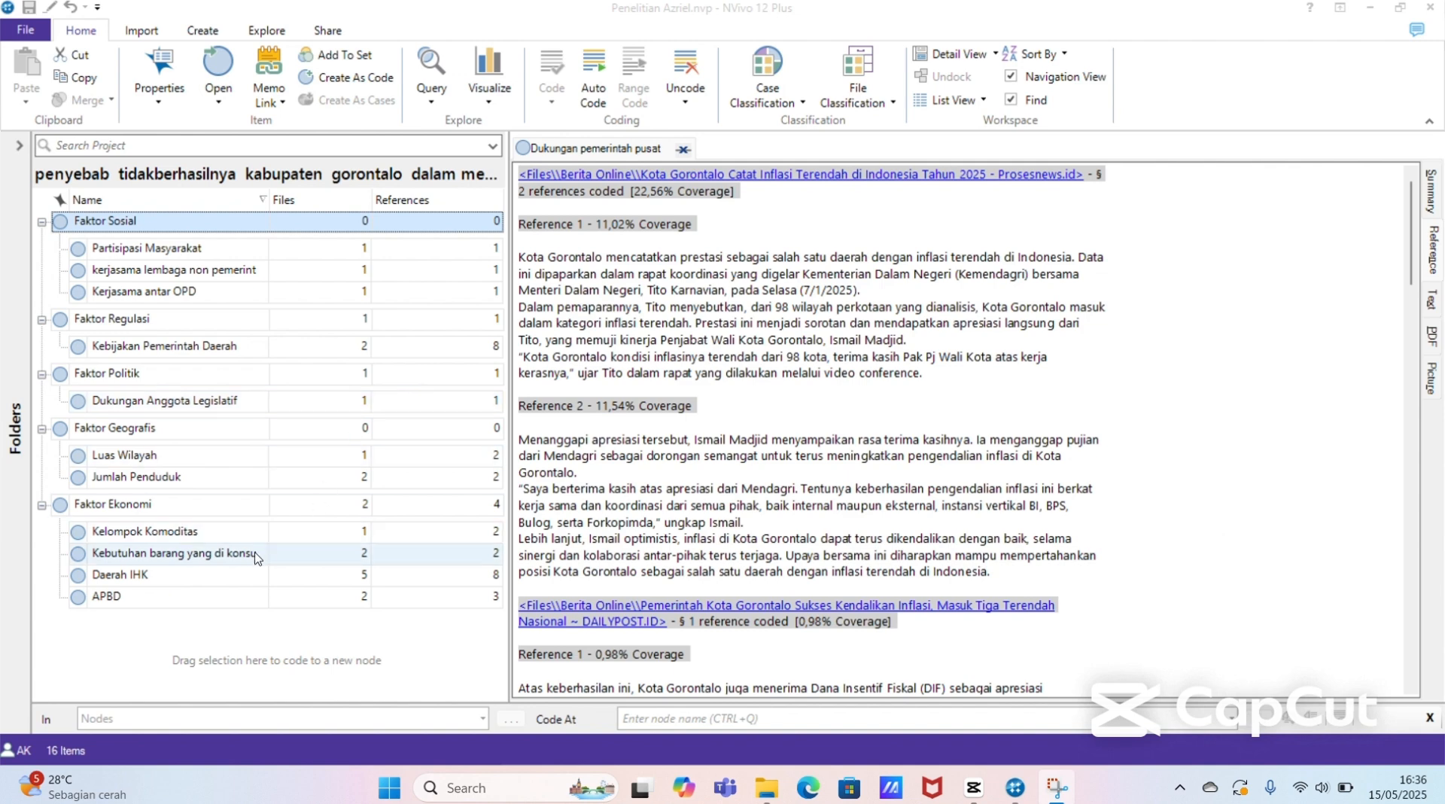
Step: Review the coded references in the Daerah IHK node under Faktor Ekonomi, and close the open Daerah IHK and Dukungan pemerintah pusat nodes
{"action": "left_click", "coordinate": [249, 578]}
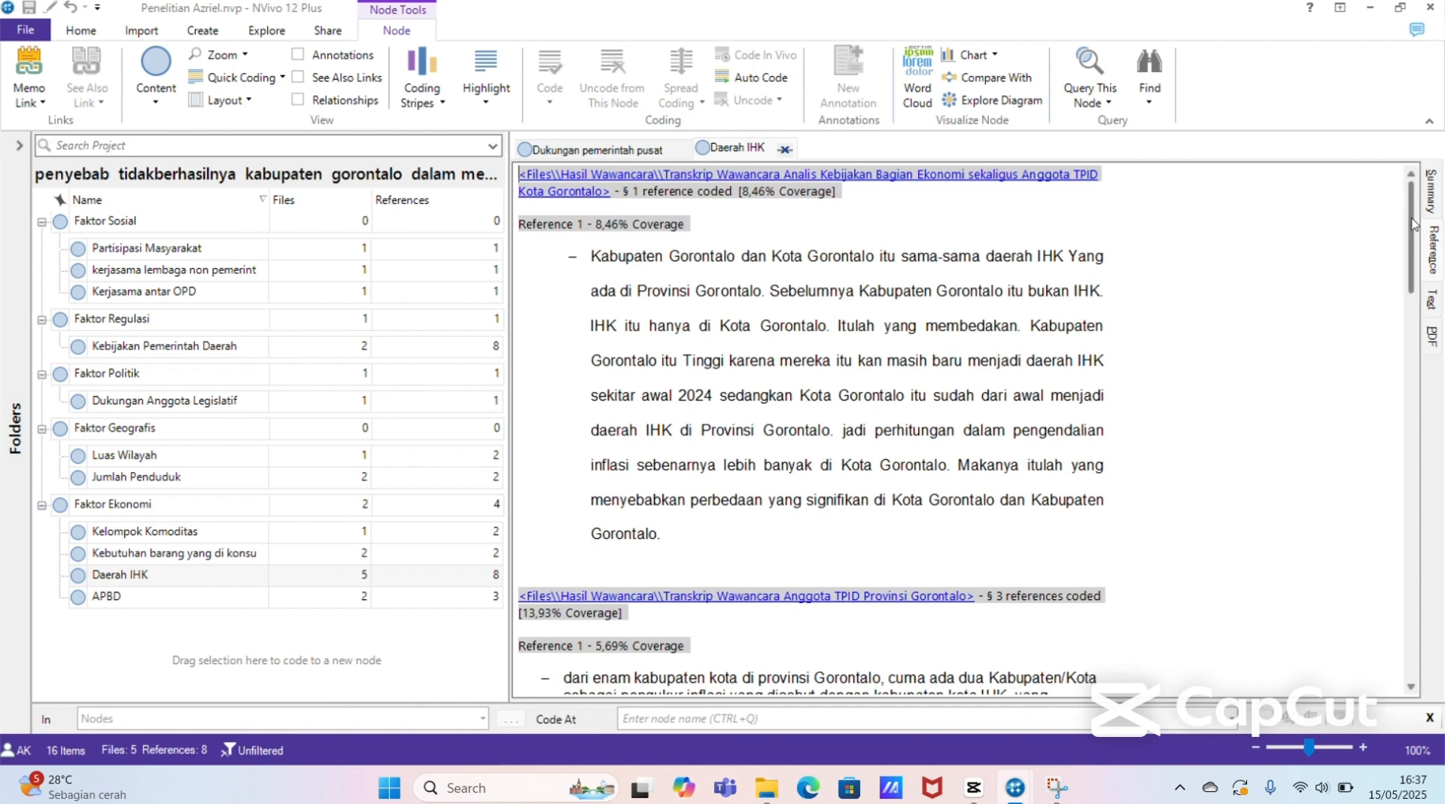
{"action": "mouse_move", "coordinate": [1412, 223]}
{"action": "left_mouse_down"}
{"action": "mouse_move", "coordinate": [1431, 346]}
{"action": "mouse_move", "coordinate": [1422, 593]}
{"action": "mouse_move", "coordinate": [1412, 218]}
{"action": "left_mouse_up"}
{"action": "left_click", "coordinate": [1405, 581]}
{"action": "left_click", "coordinate": [784, 151]}
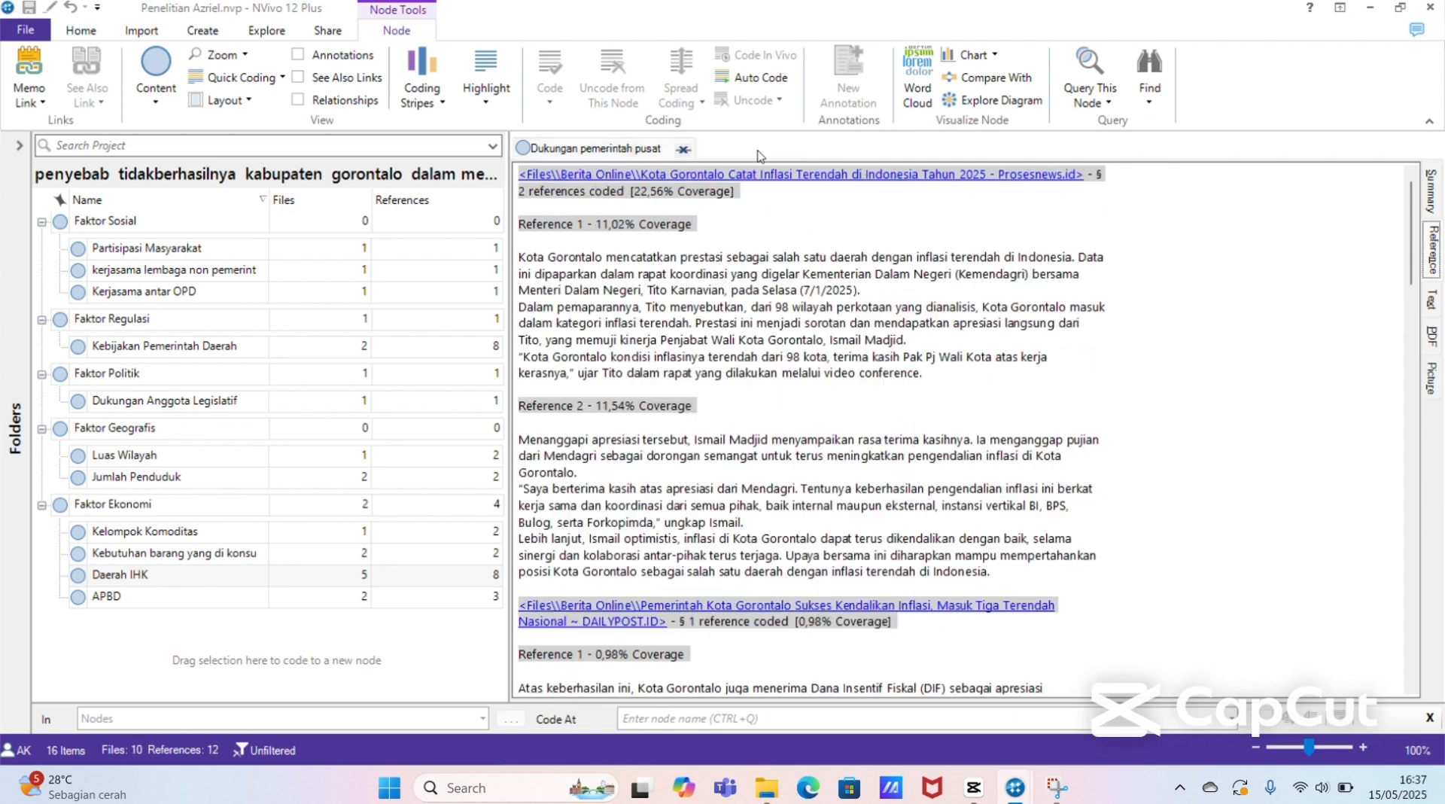
{"action": "left_click", "coordinate": [681, 150]}
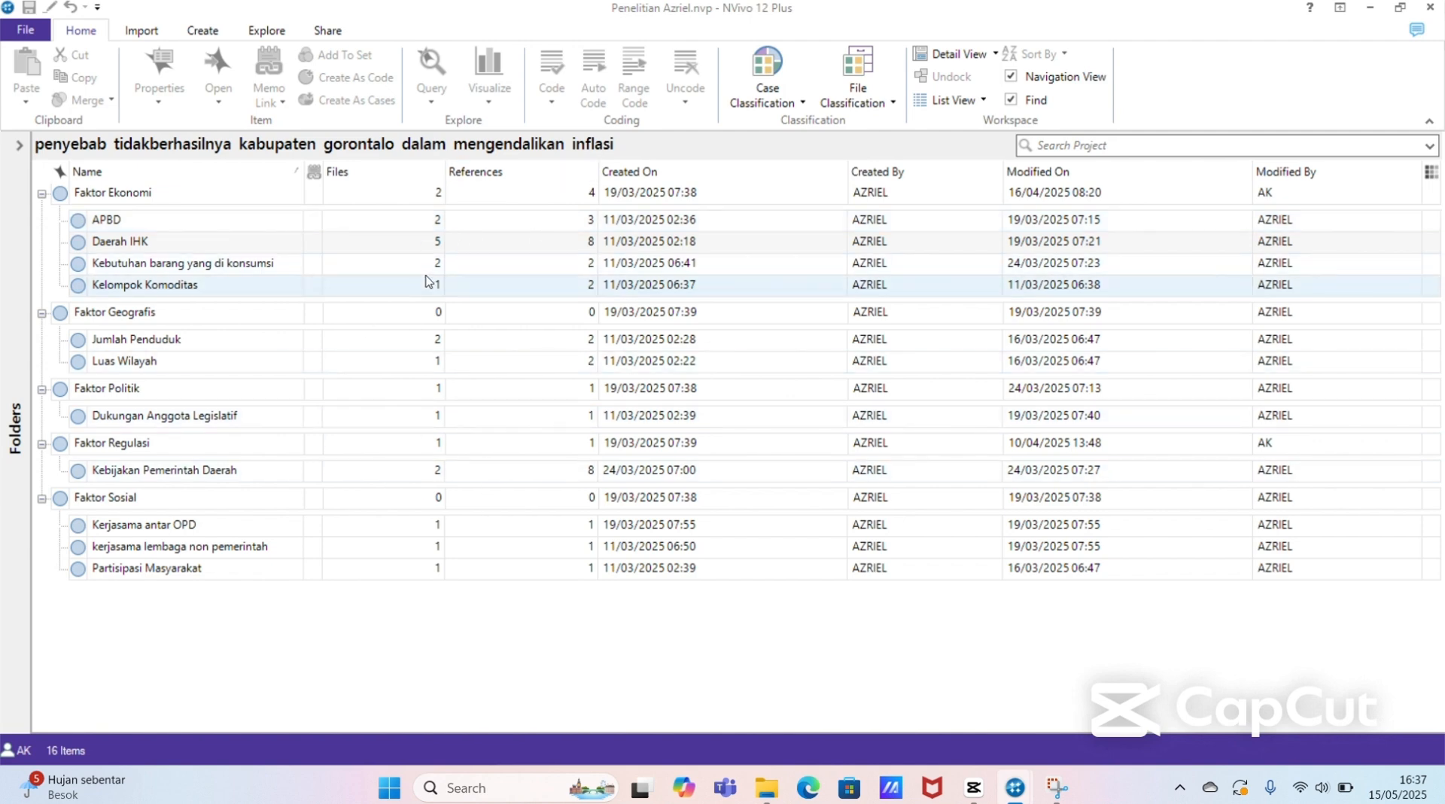
Step: Switch to the "penyebab berhasilnya kota gorontalo dalam mengendalikan inflasi" node folder and select its Faktor Ekonomi node
{"action": "left_click", "coordinate": [387, 221]}
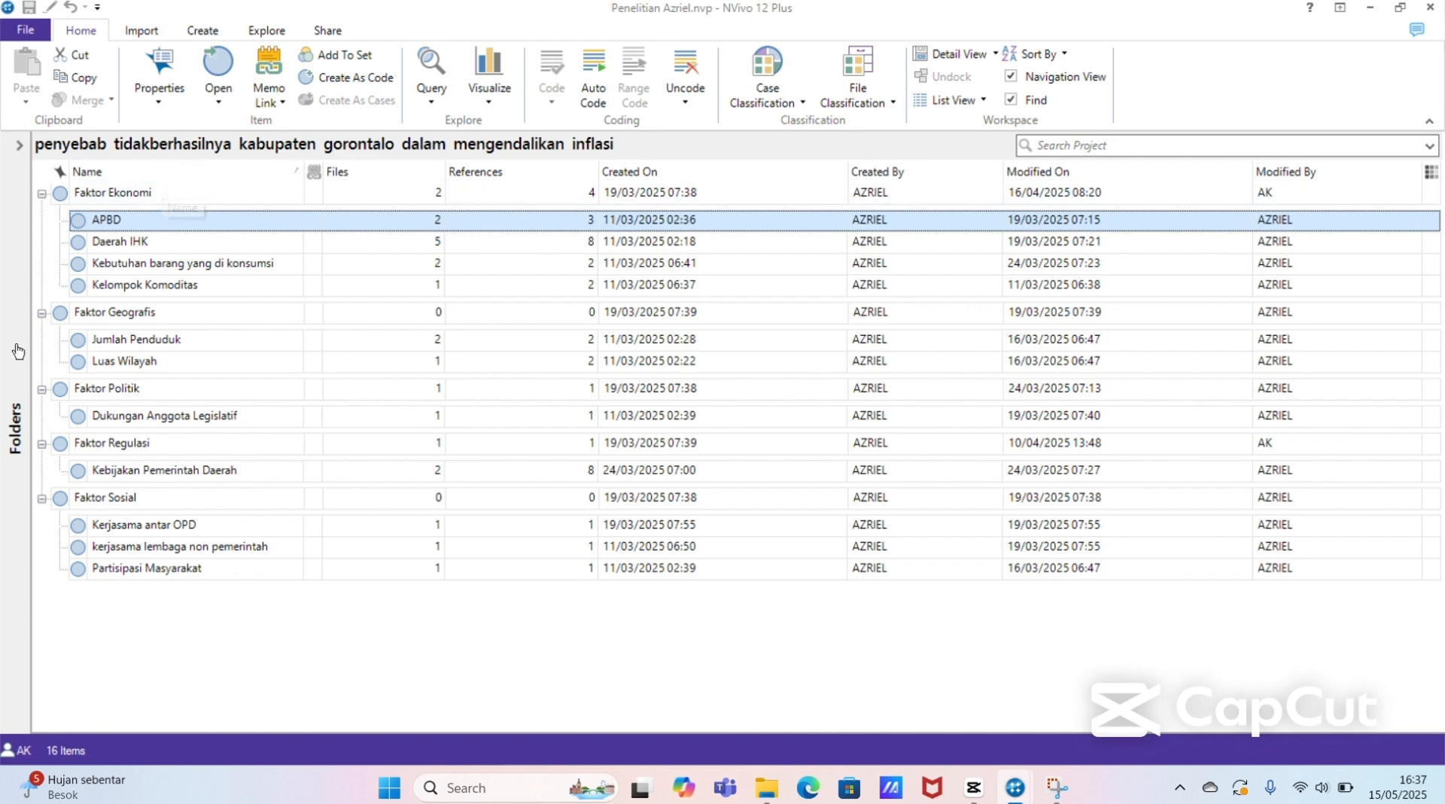
{"action": "left_click", "coordinate": [15, 427]}
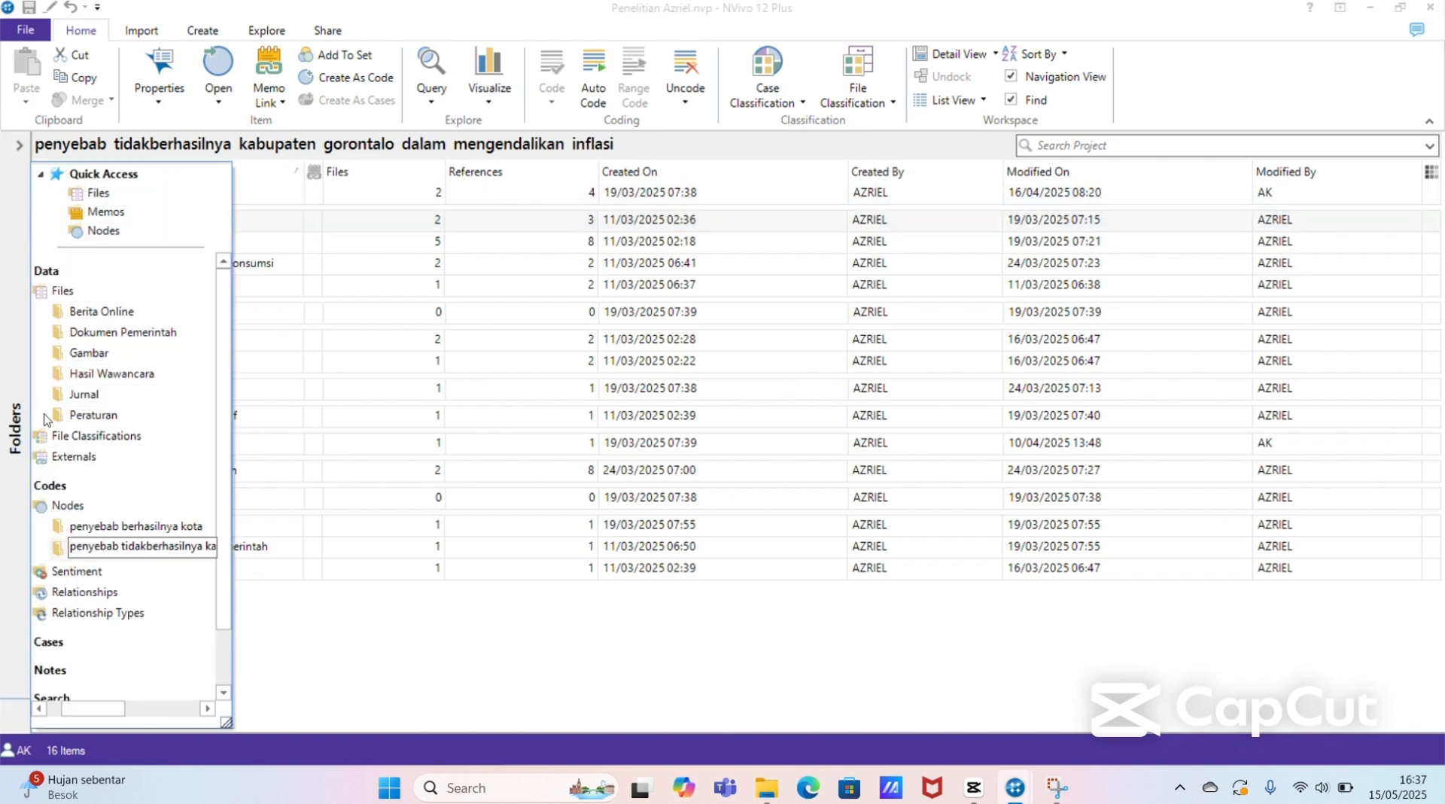
{"action": "left_click", "coordinate": [121, 526]}
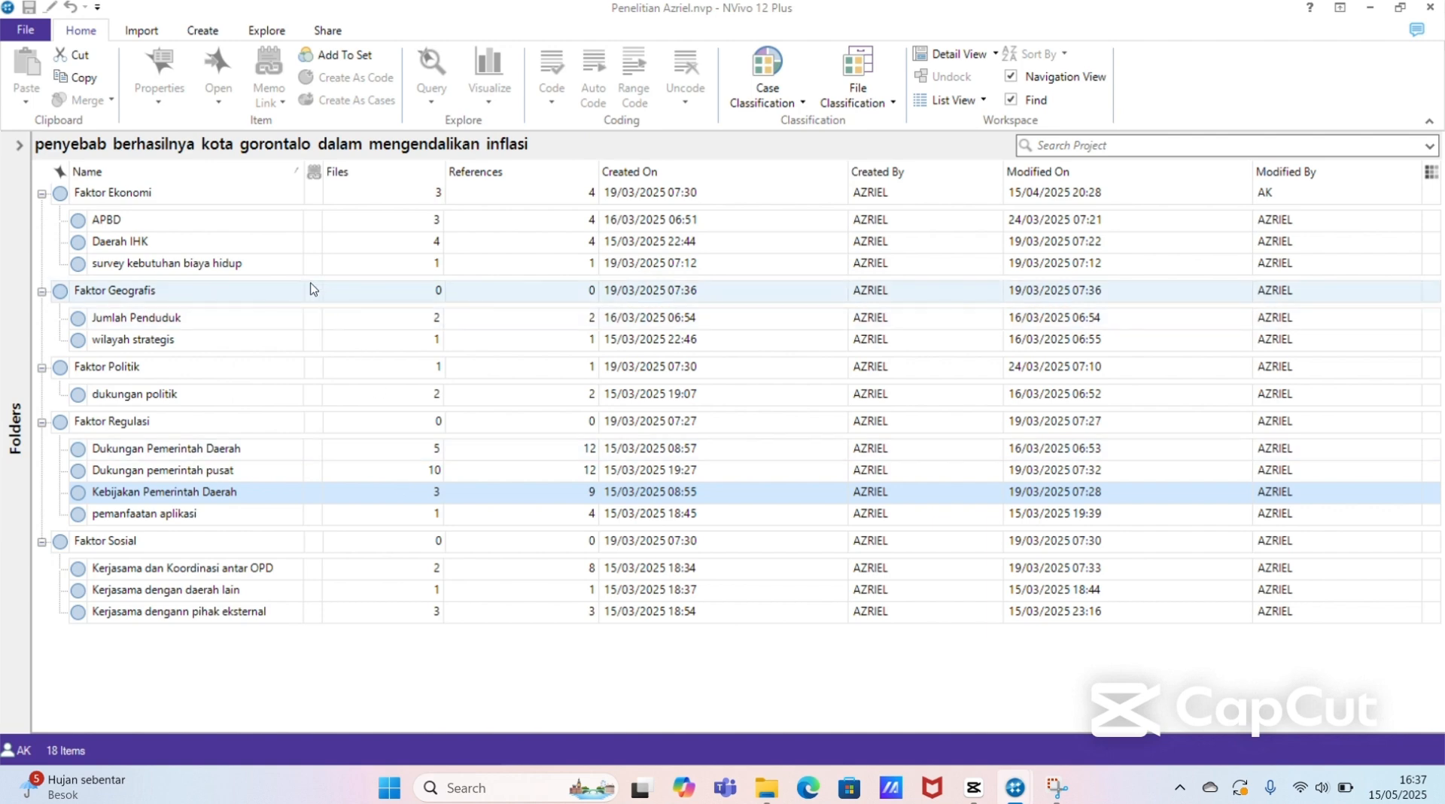
{"action": "left_click", "coordinate": [267, 199]}
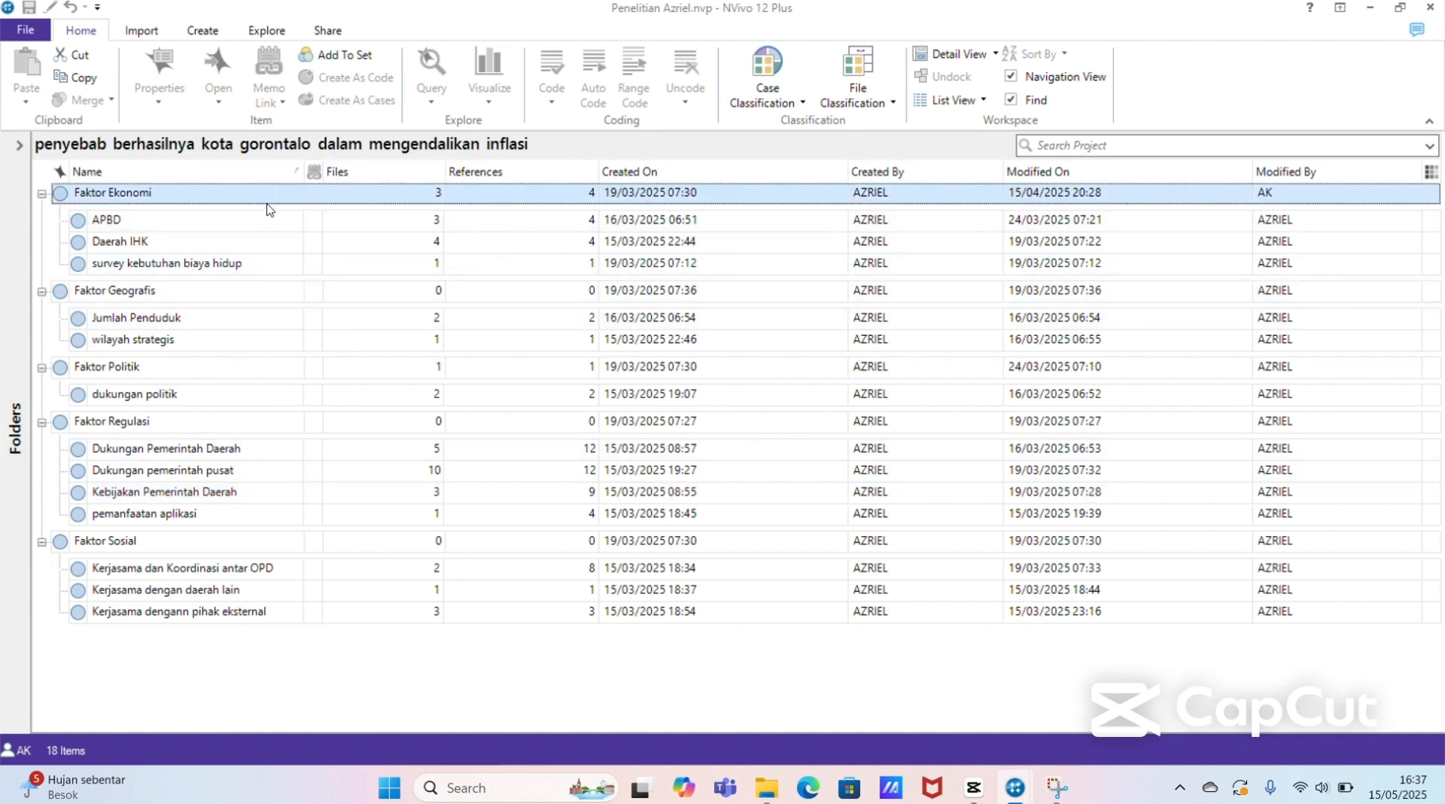
{"action": "left_click", "coordinate": [272, 224]}
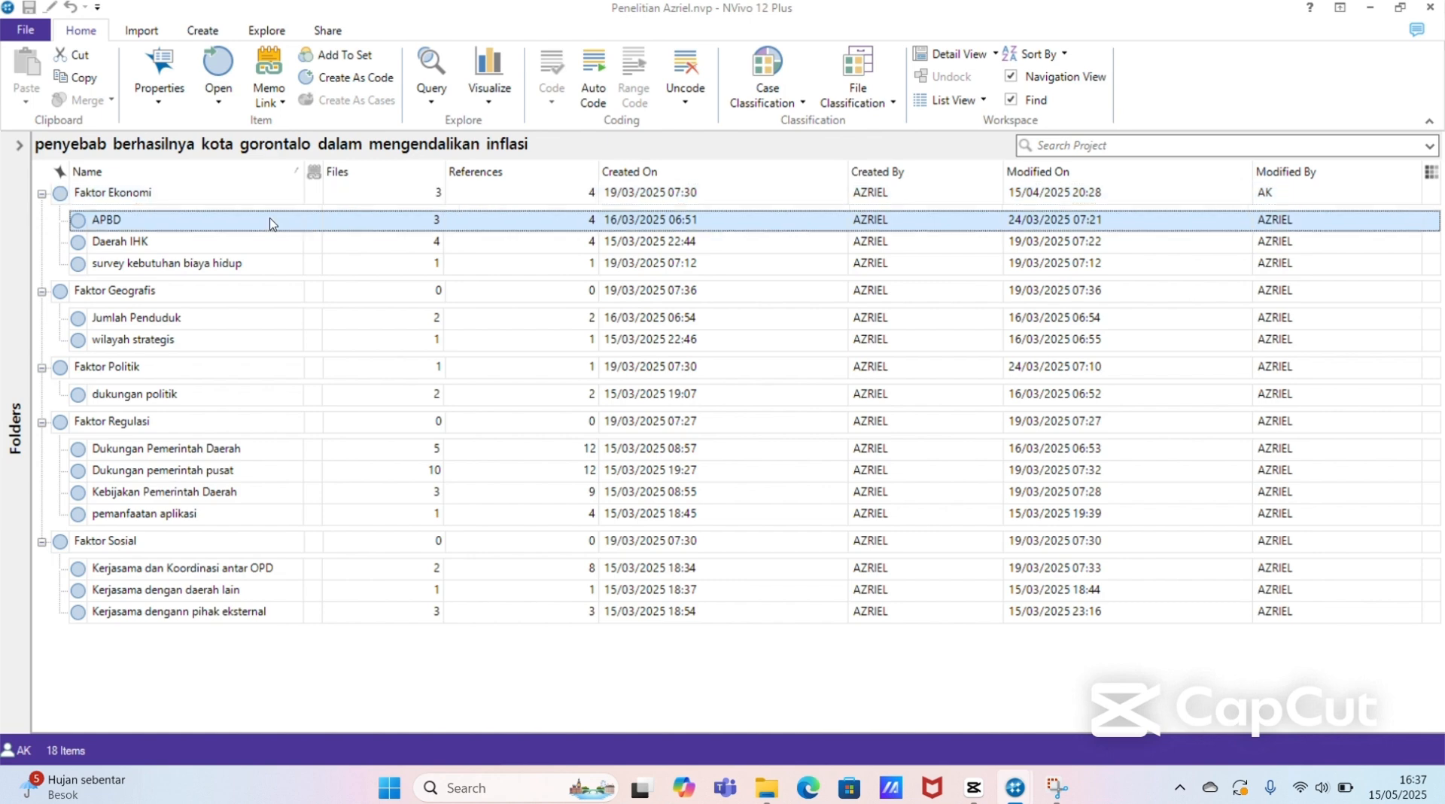
{"action": "left_click", "coordinate": [278, 195]}
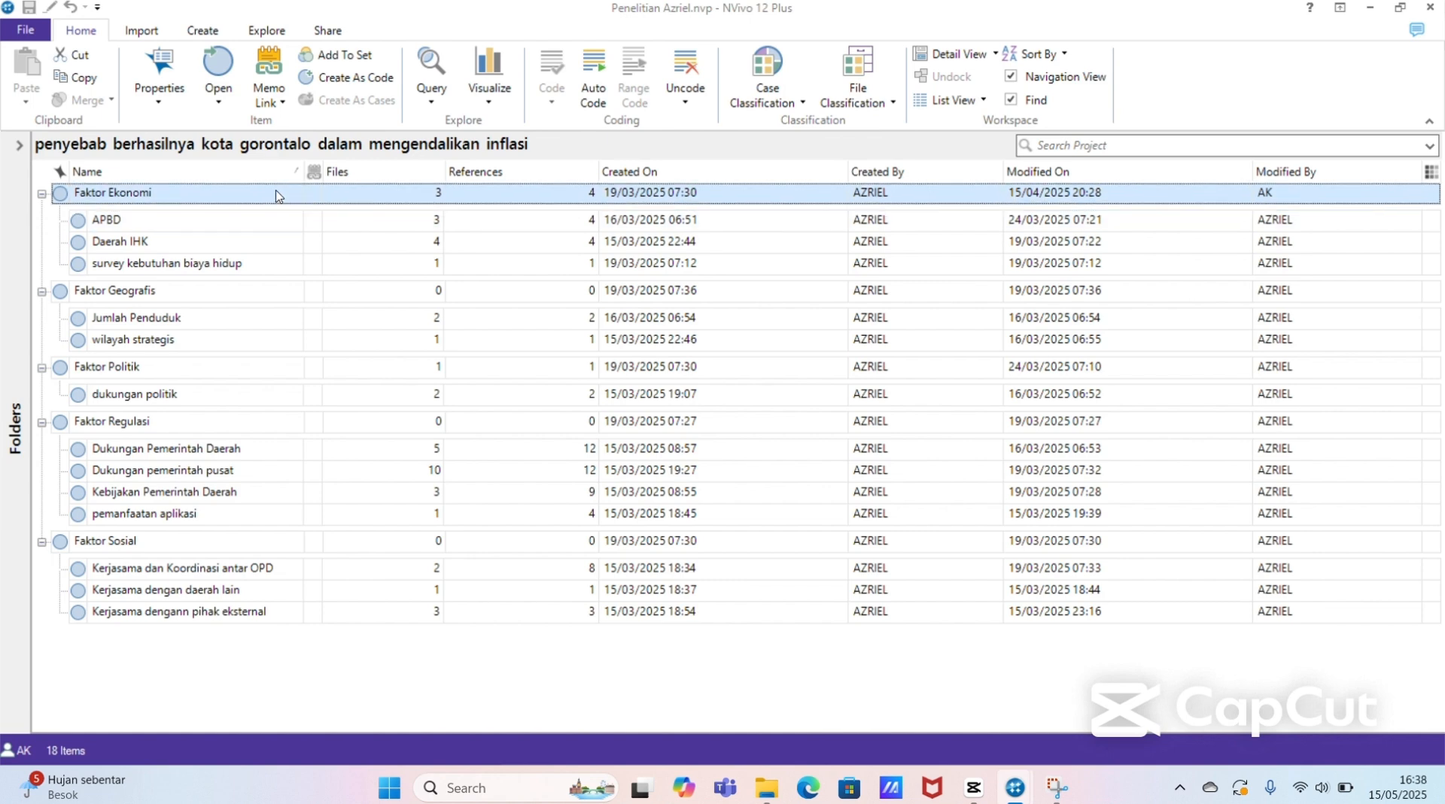
Step: Run a word frequency query on all five top-level factor nodes and show the results as a word cloud
{"action": "key", "text": "ctrl+a"}
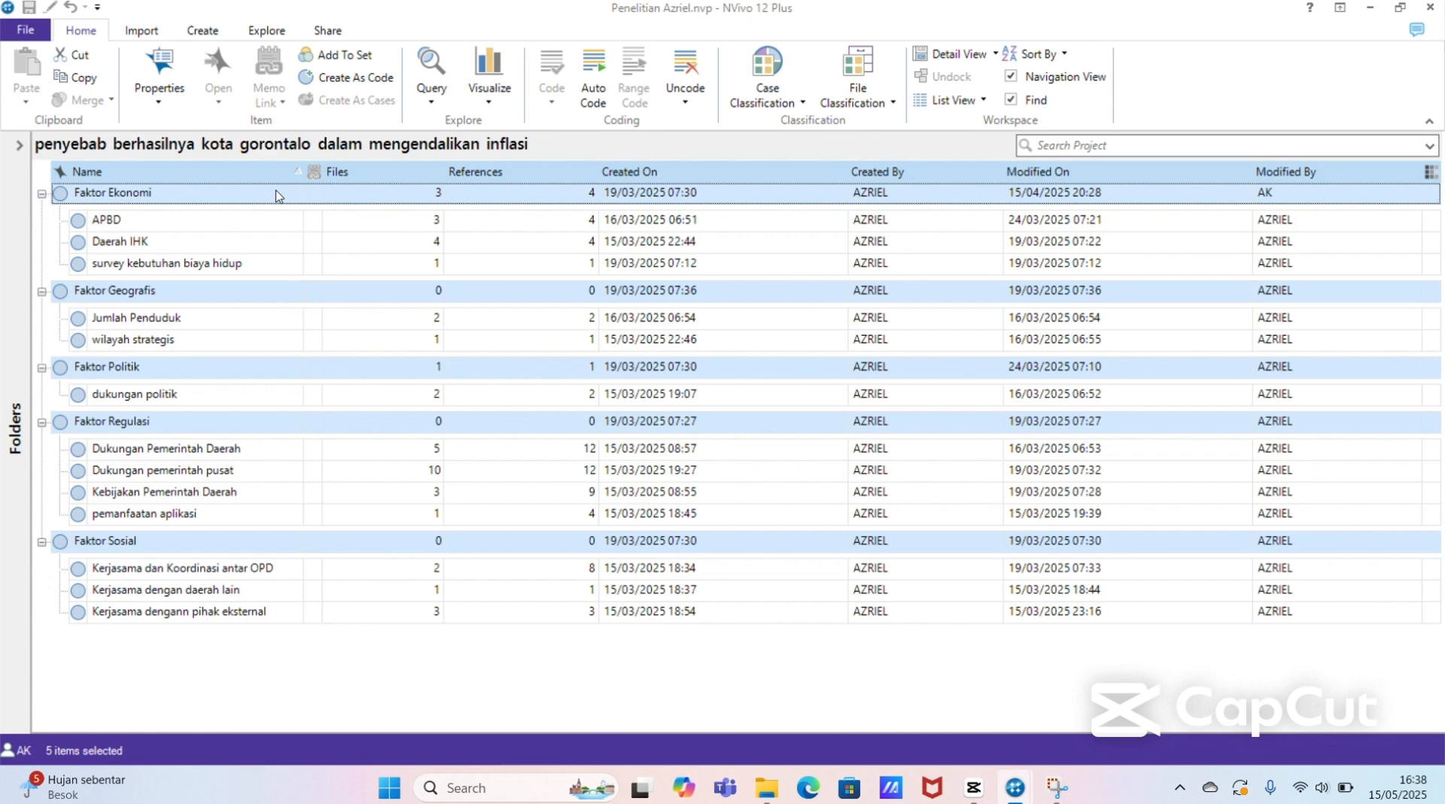
{"action": "left_click", "coordinate": [433, 102]}
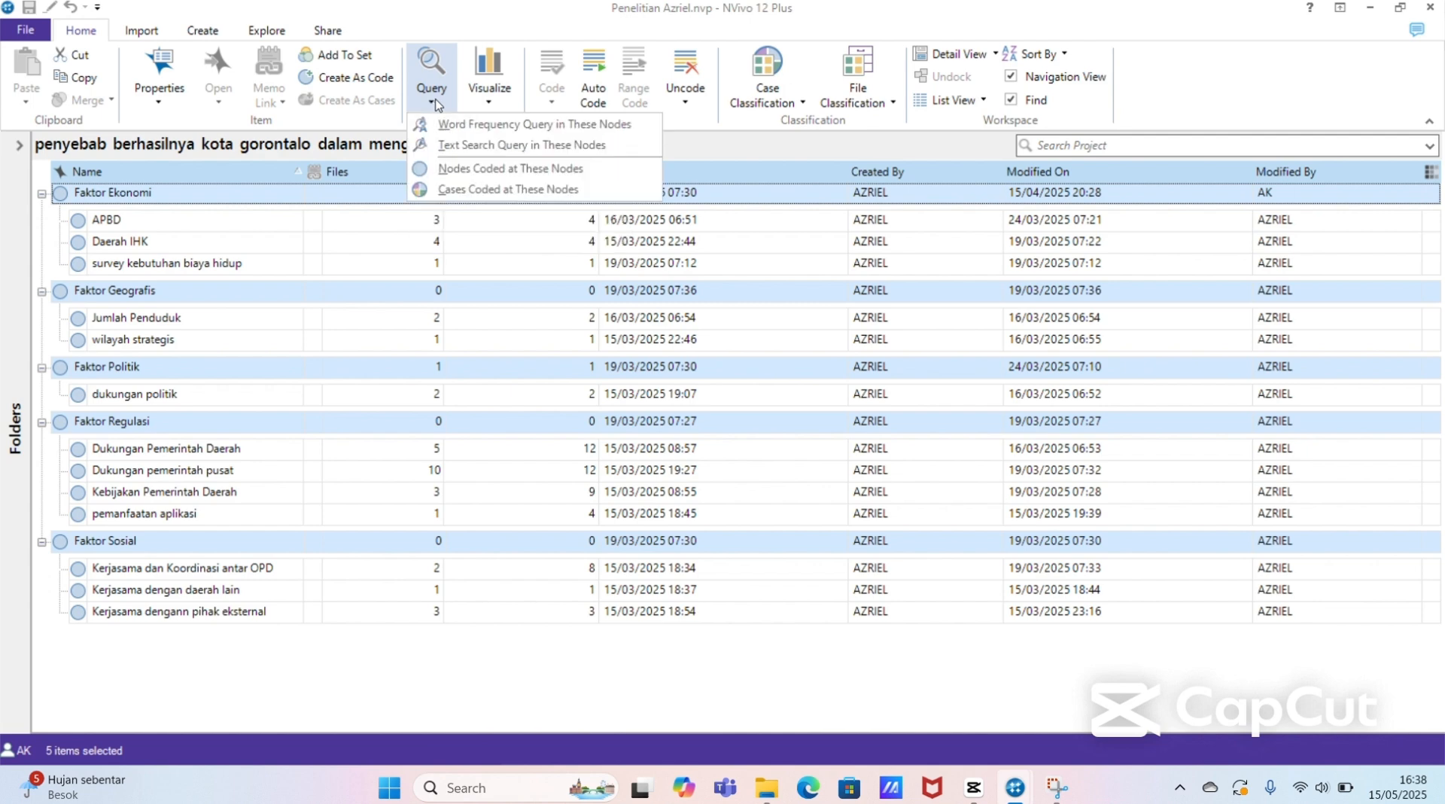
{"action": "left_click", "coordinate": [550, 127]}
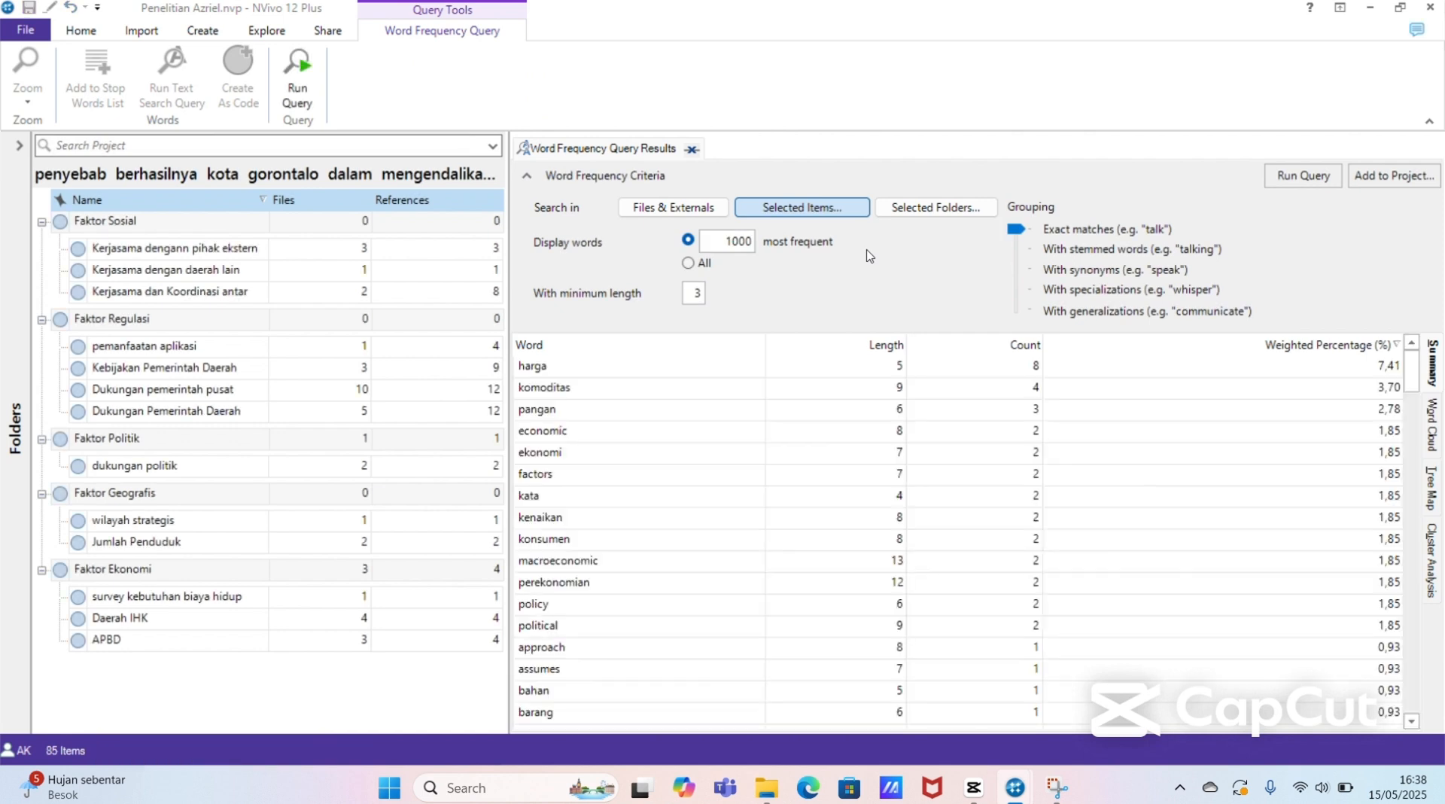
{"action": "left_click", "coordinate": [1430, 423]}
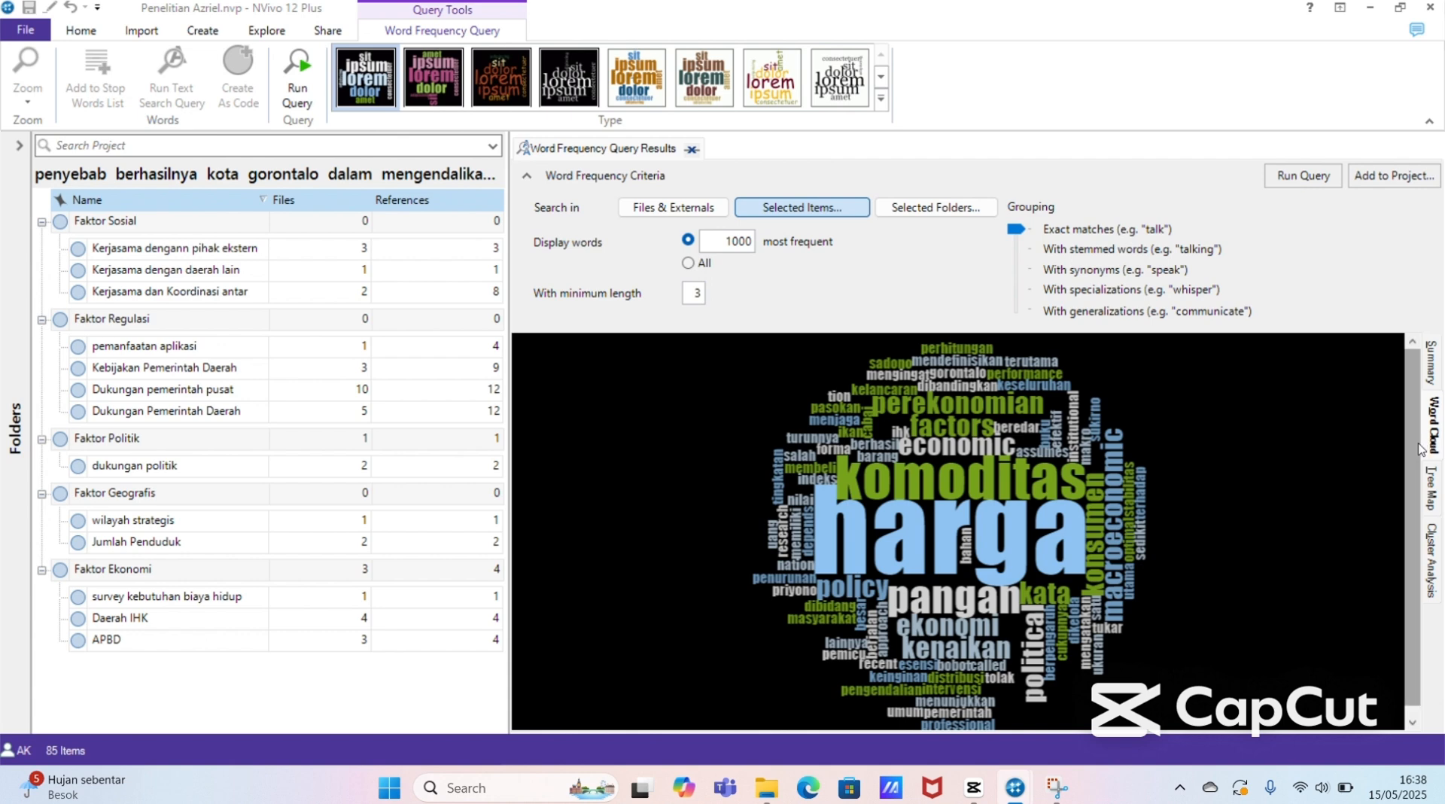
{"action": "mouse_move", "coordinate": [1412, 453]}
{"action": "left_mouse_down"}
{"action": "mouse_move", "coordinate": [1432, 511]}
{"action": "mouse_move", "coordinate": [1408, 483]}
{"action": "mouse_move", "coordinate": [1413, 434]}
{"action": "left_mouse_up"}
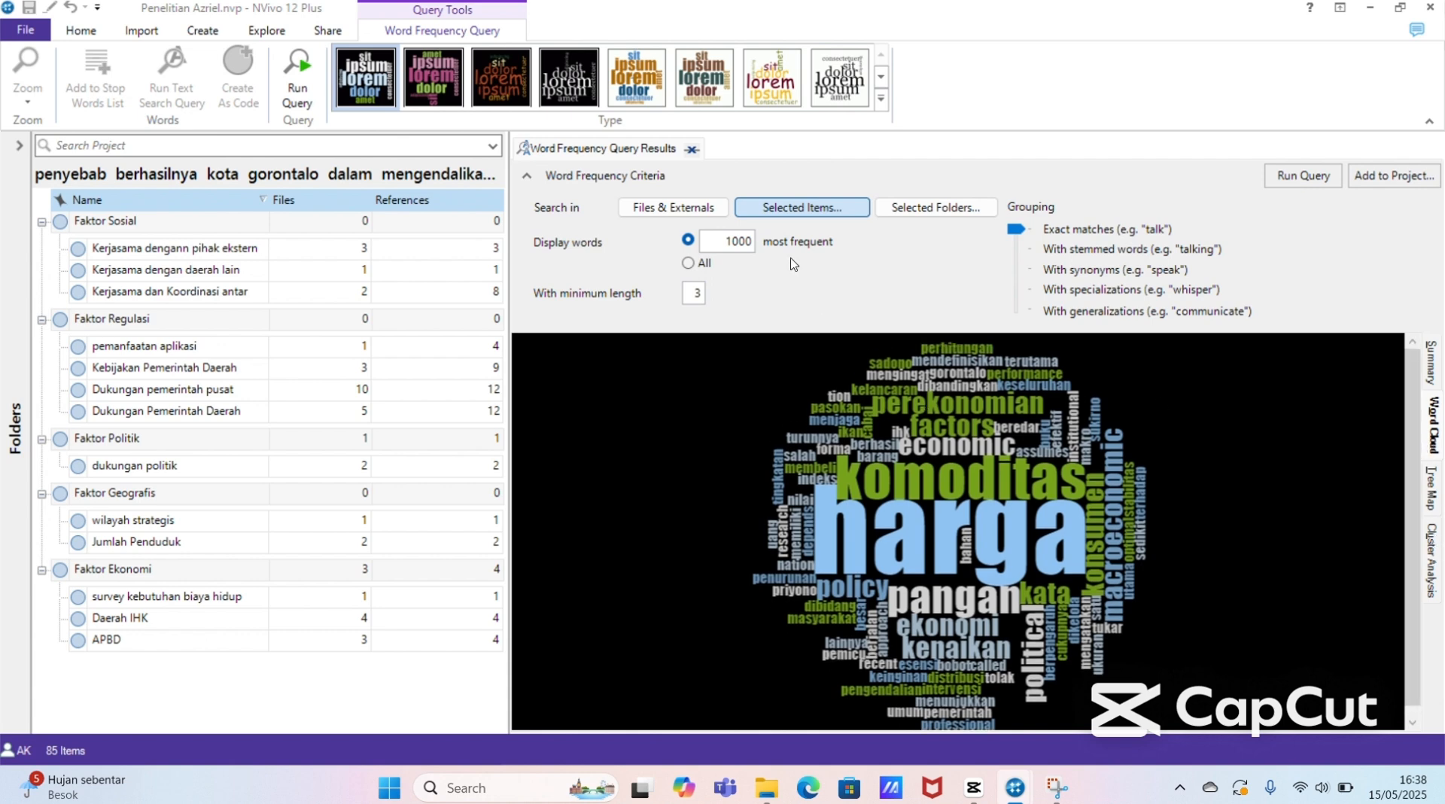
Step: In the query's selected items, expand Faktor Sosial, Regulasi, Politik and Geografis, and include the "Kerjasama dengann pihak eksternal" subnode
{"action": "left_click", "coordinate": [809, 208]}
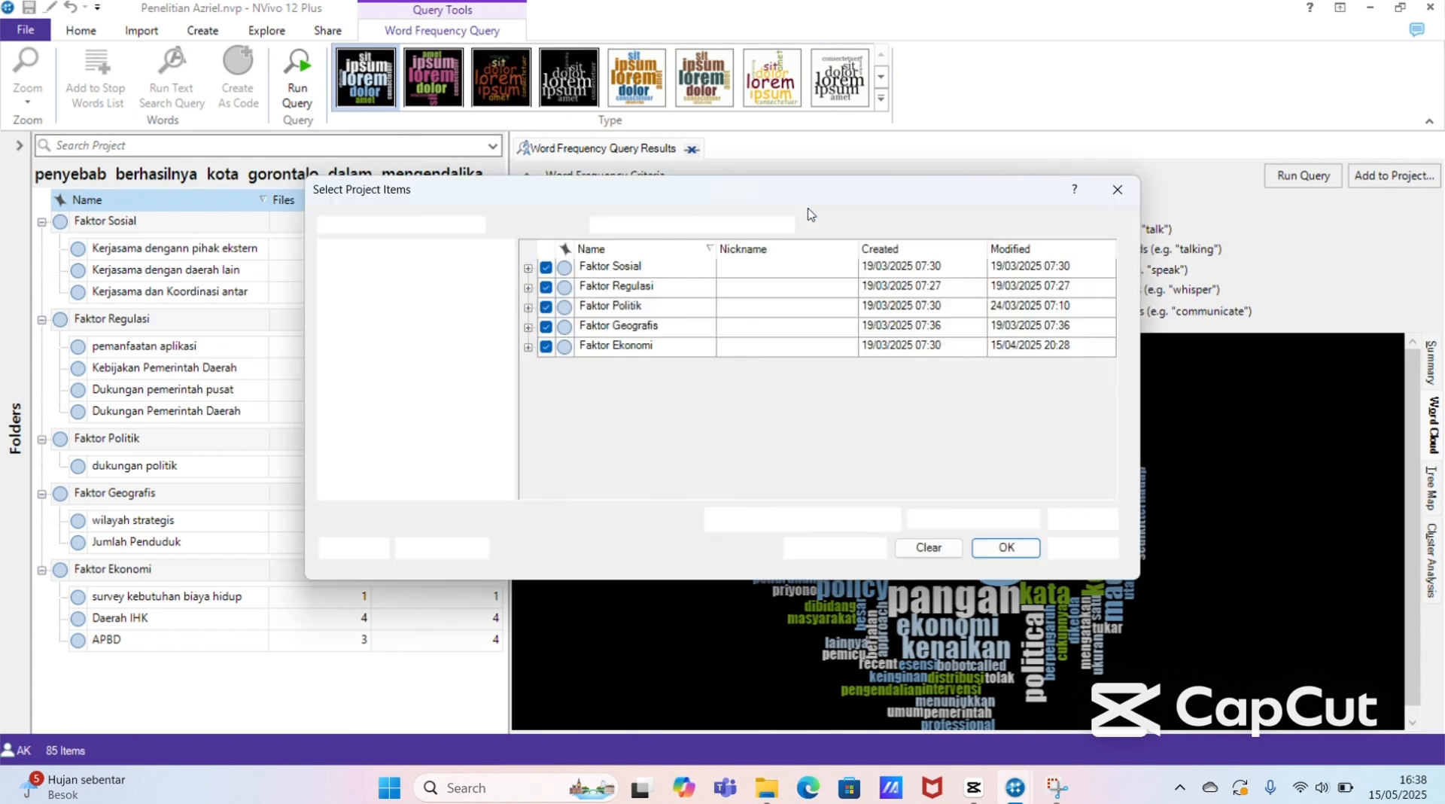
{"action": "left_click", "coordinate": [528, 268]}
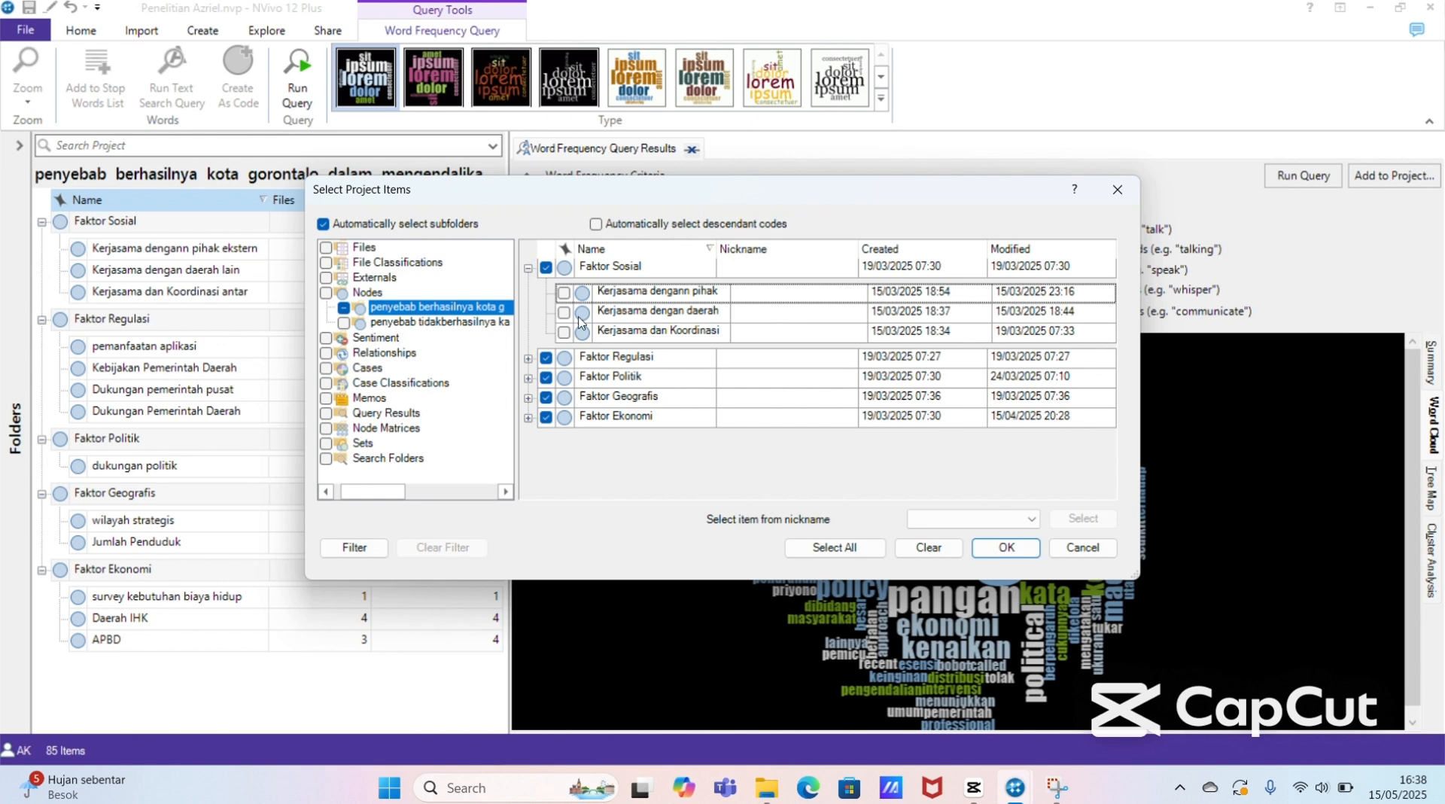
{"action": "left_click", "coordinate": [563, 293]}
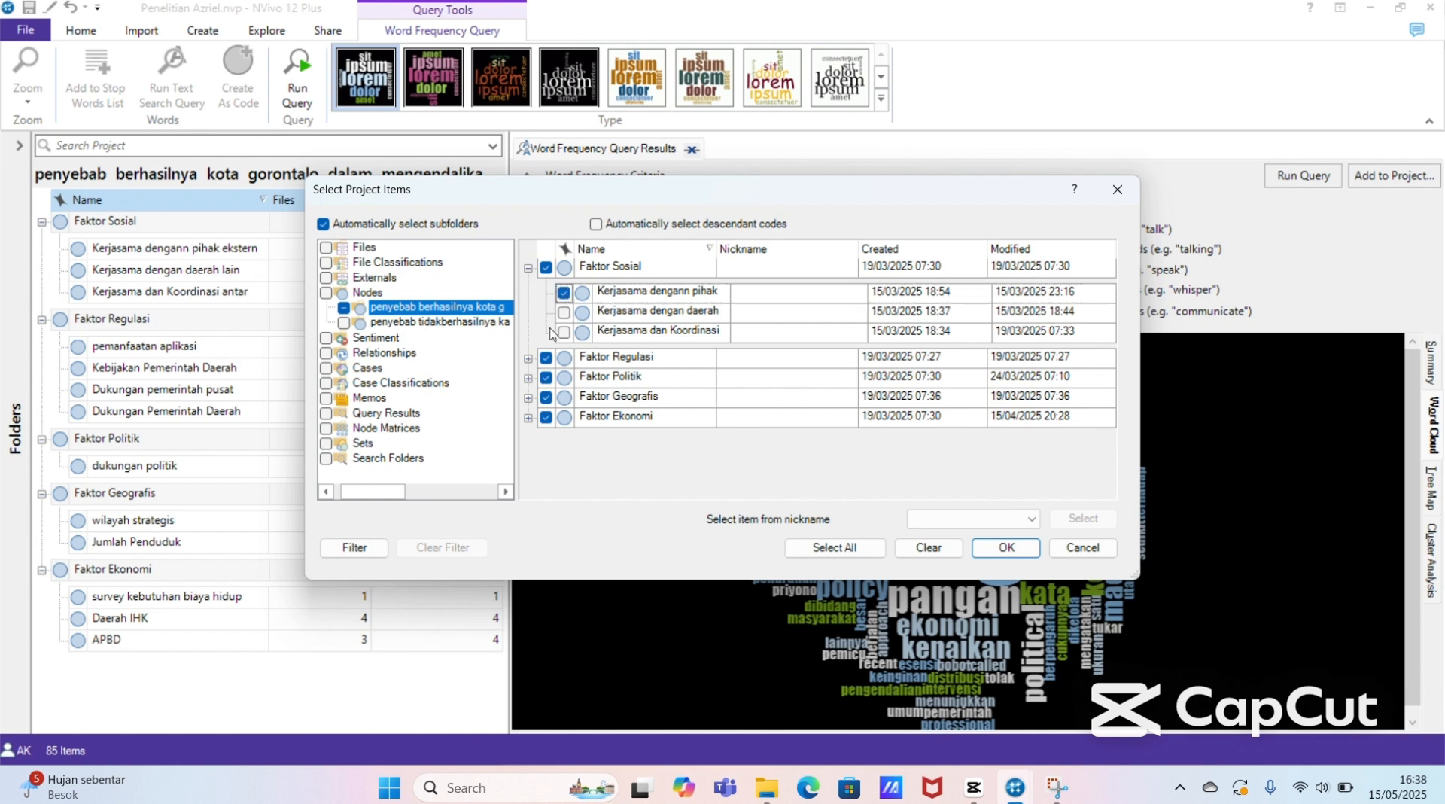
{"action": "left_click", "coordinate": [528, 358]}
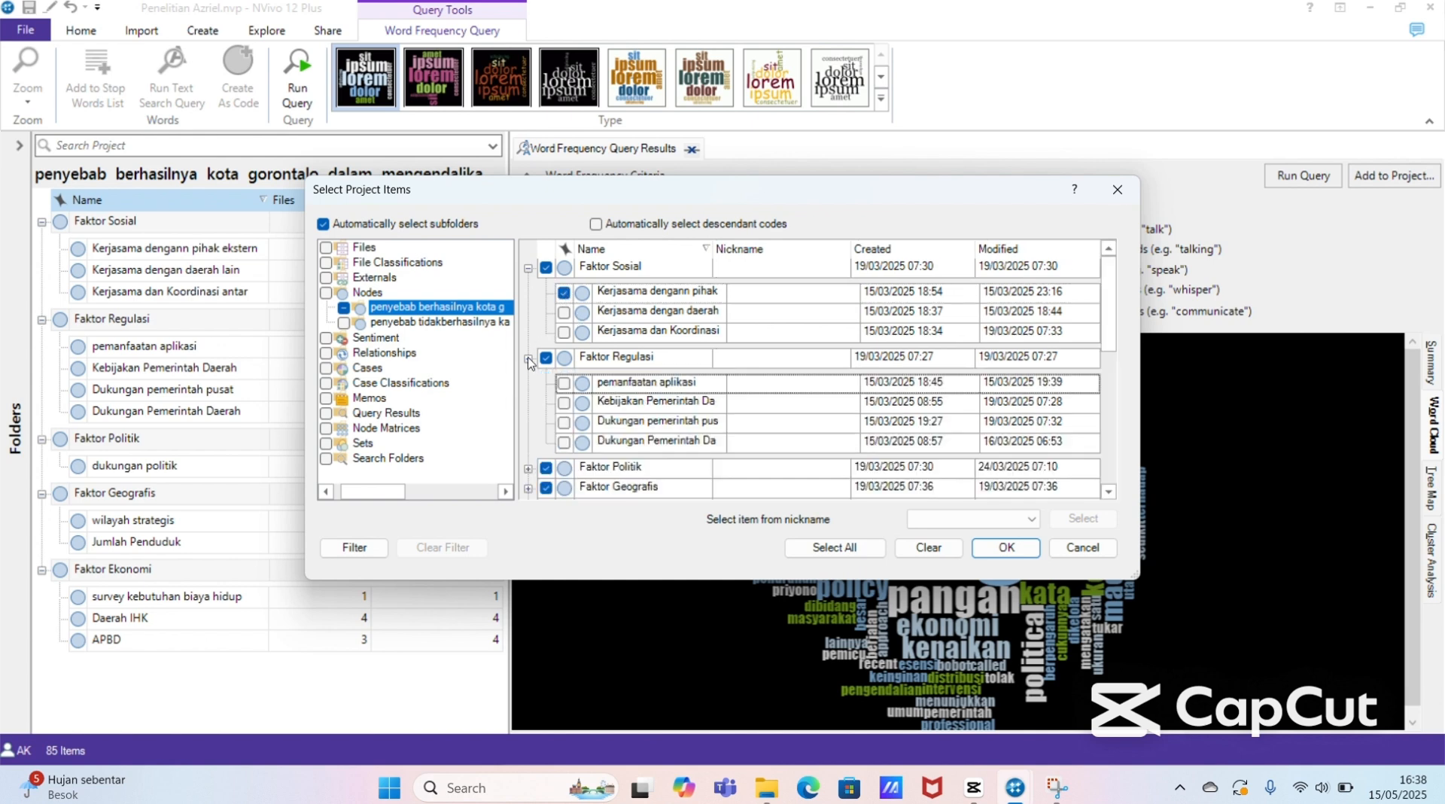
{"action": "left_click", "coordinate": [528, 468]}
{"action": "left_click", "coordinate": [529, 489]}
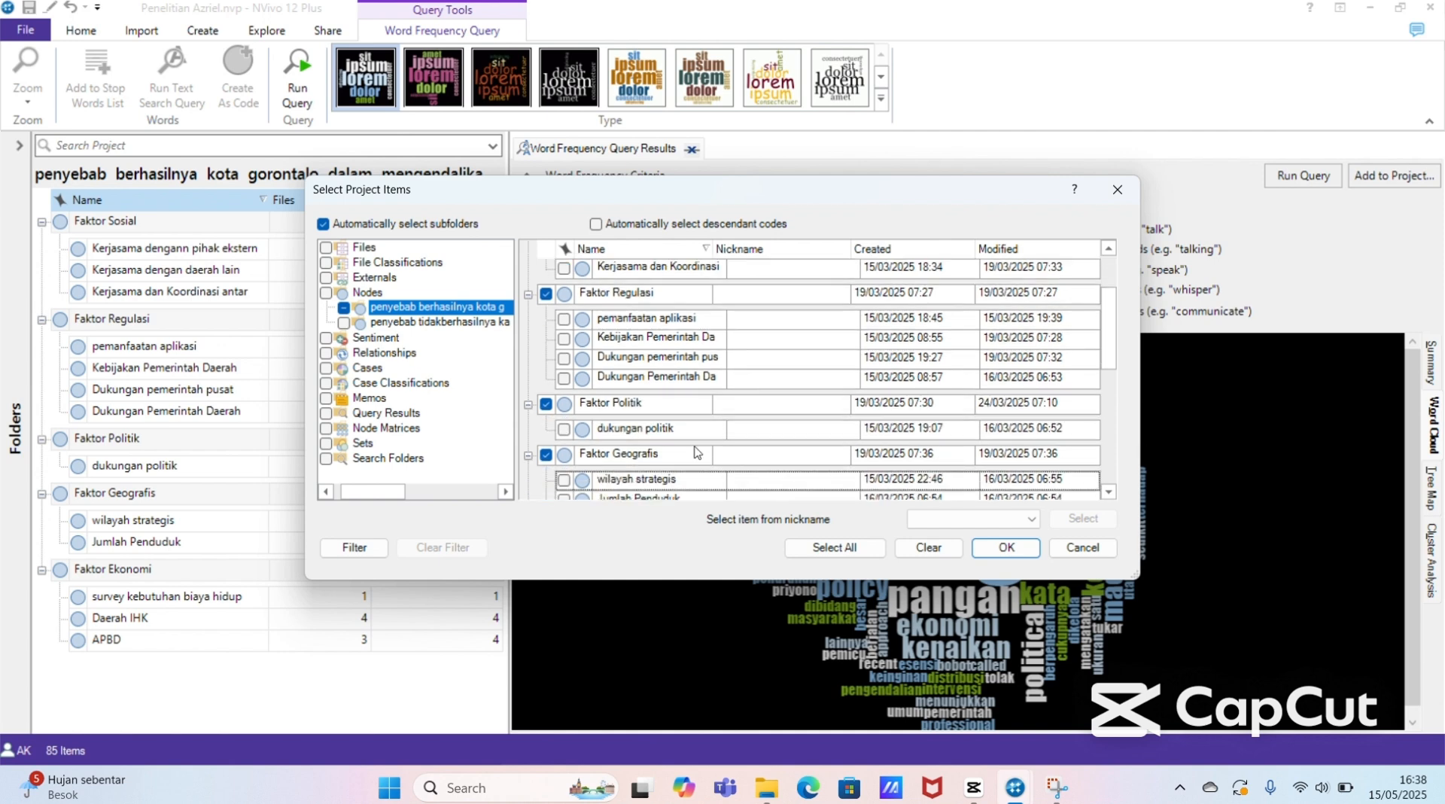
{"action": "mouse_move", "coordinate": [1109, 350]}
{"action": "left_mouse_down"}
{"action": "mouse_move", "coordinate": [1117, 445]}
{"action": "mouse_move", "coordinate": [1112, 327]}
{"action": "left_mouse_up"}
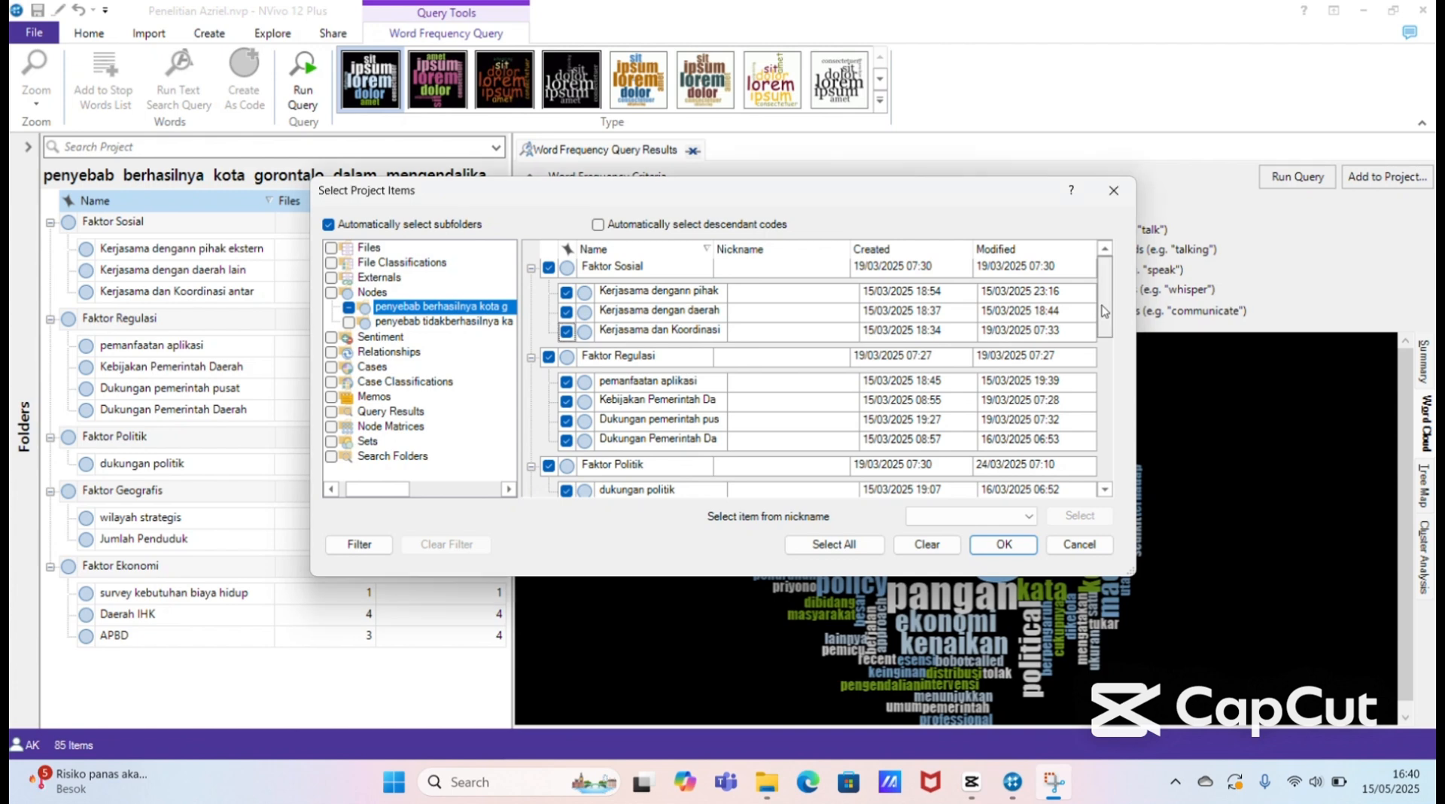
Step: Include Faktor Ekonomi with its survey kebutuhan biaya hidup, Daerah IHK and APBD subnodes in the query's selected items, and rerun the word frequency query
{"action": "left_click_drag", "start_coordinate": [1104, 311], "coordinate": [1107, 453]}
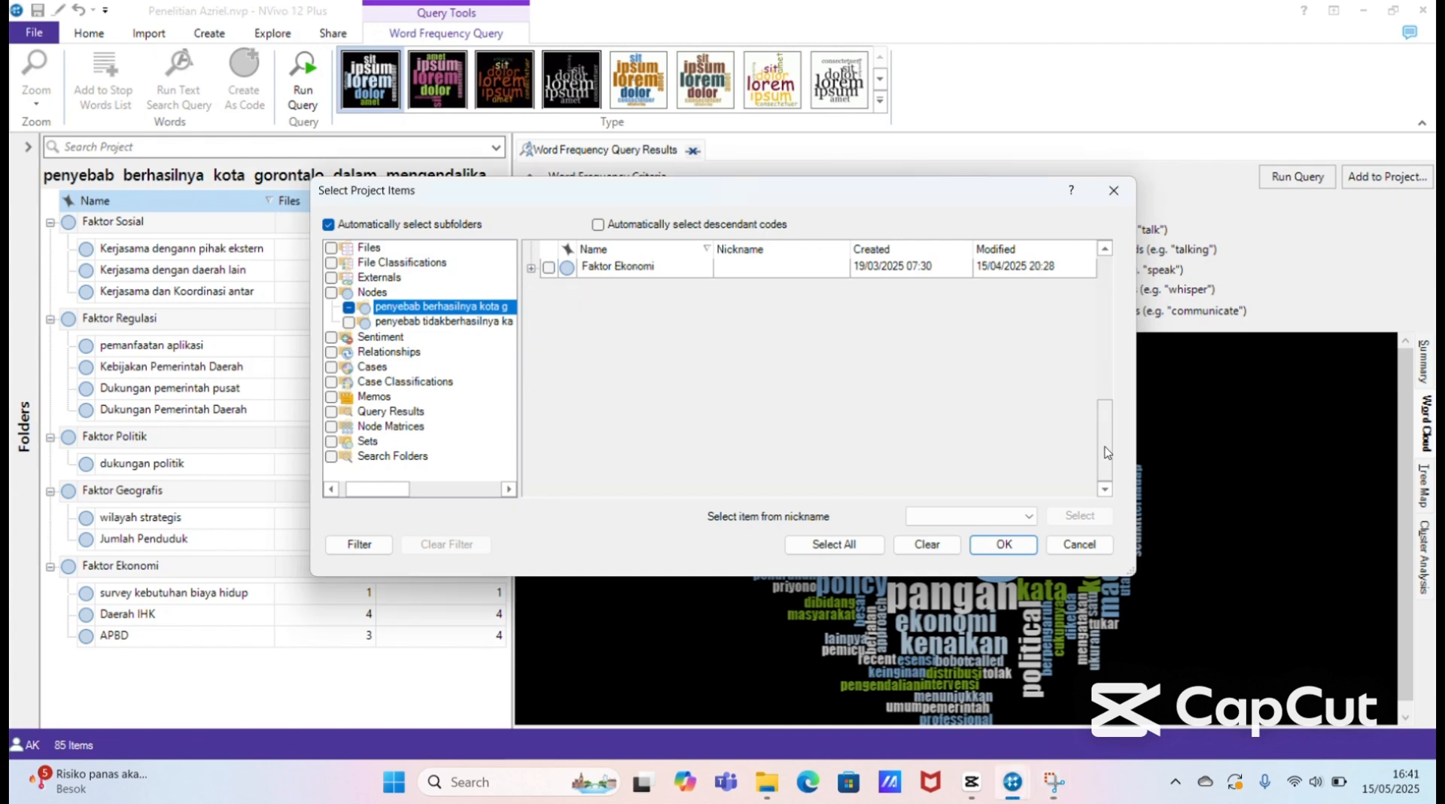
{"action": "left_click", "coordinate": [532, 268]}
{"action": "left_click", "coordinate": [548, 267]}
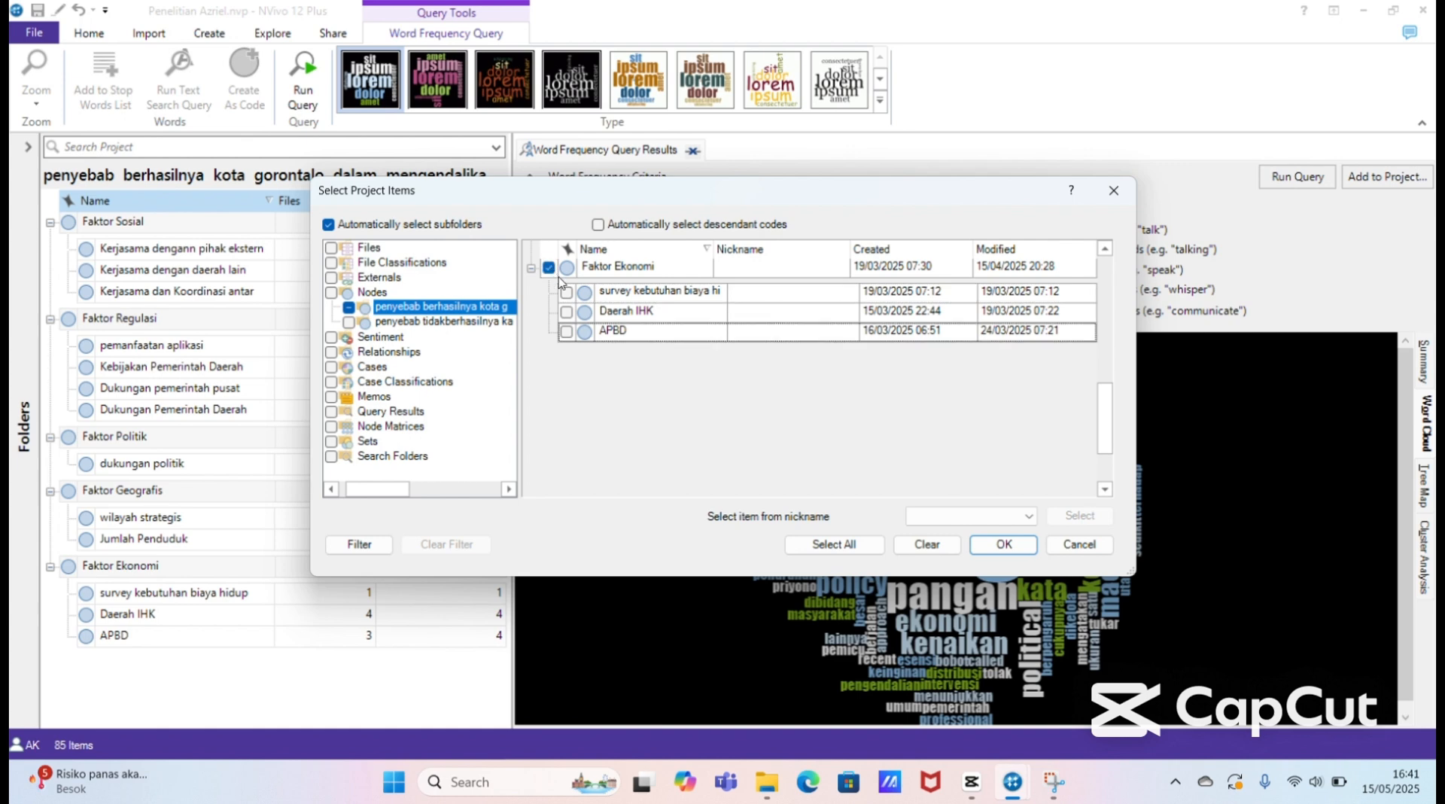
{"action": "left_click", "coordinate": [566, 292]}
{"action": "left_click", "coordinate": [567, 311]}
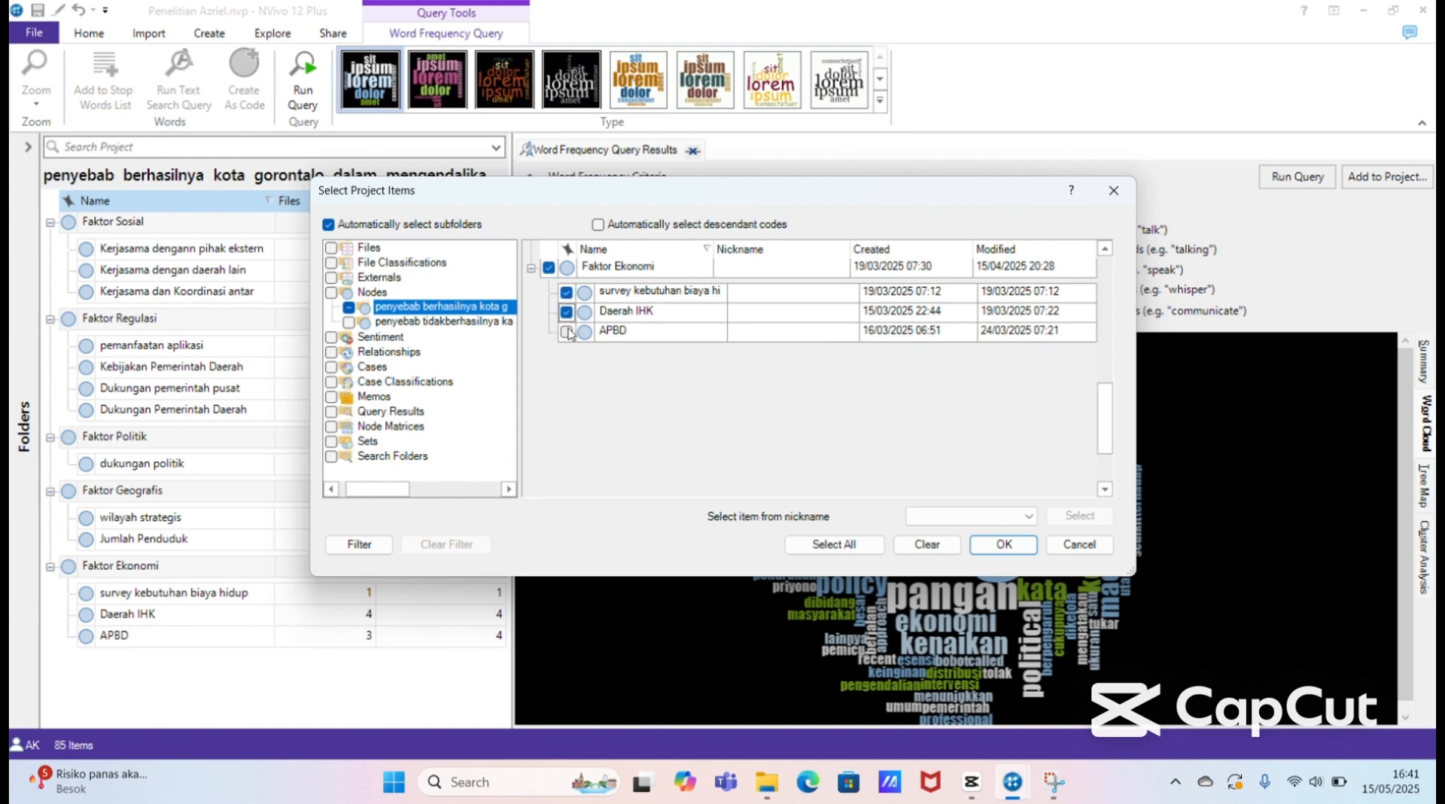
{"action": "left_click", "coordinate": [567, 331]}
{"action": "left_click_drag", "start_coordinate": [1100, 414], "coordinate": [1104, 294]}
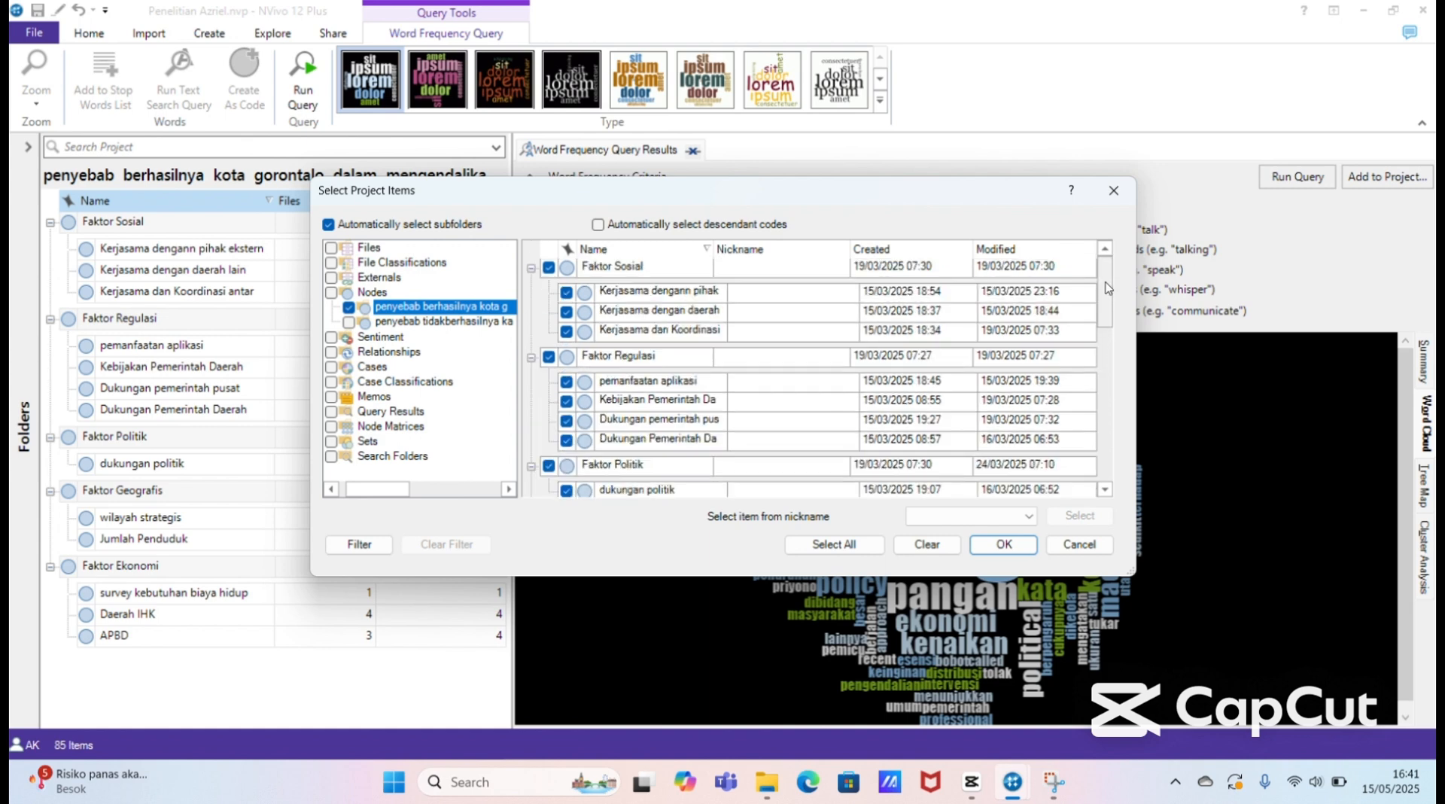
{"action": "left_click", "coordinate": [1002, 544]}
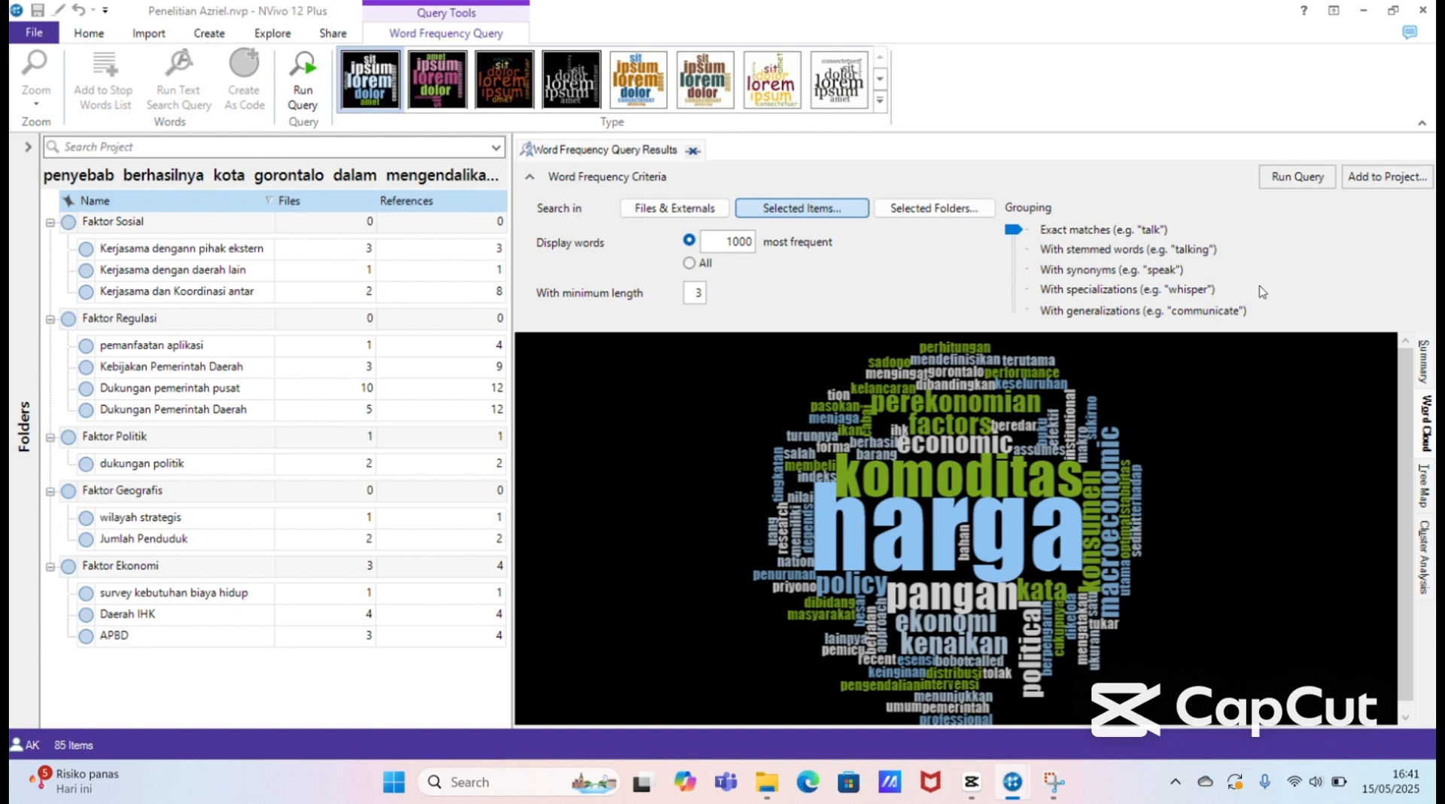
{"action": "left_click", "coordinate": [1286, 180]}
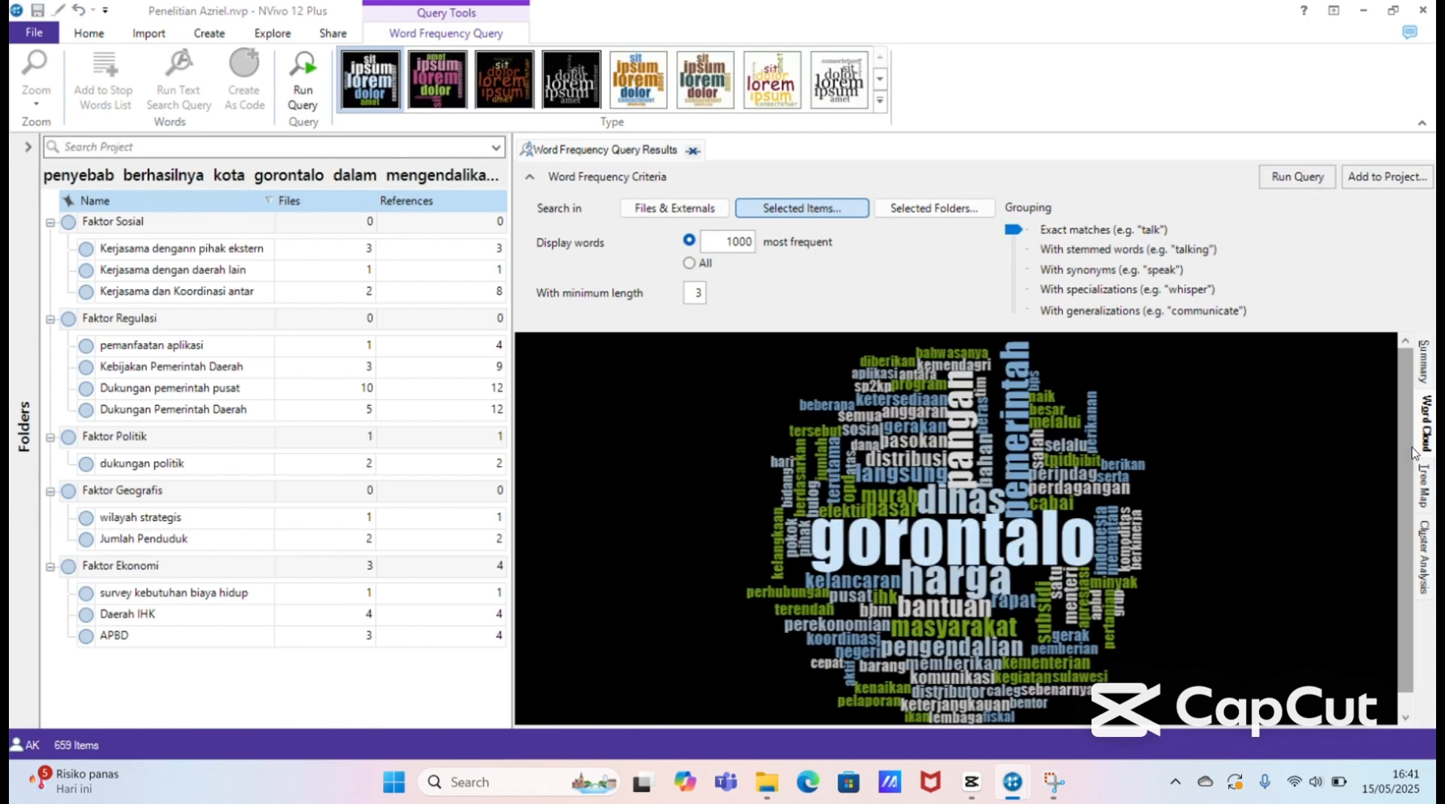
Step: Copy the word cloud generated from all the factor nodes and their subnodes
{"action": "left_click_drag", "start_coordinate": [1405, 452], "coordinate": [1430, 563]}
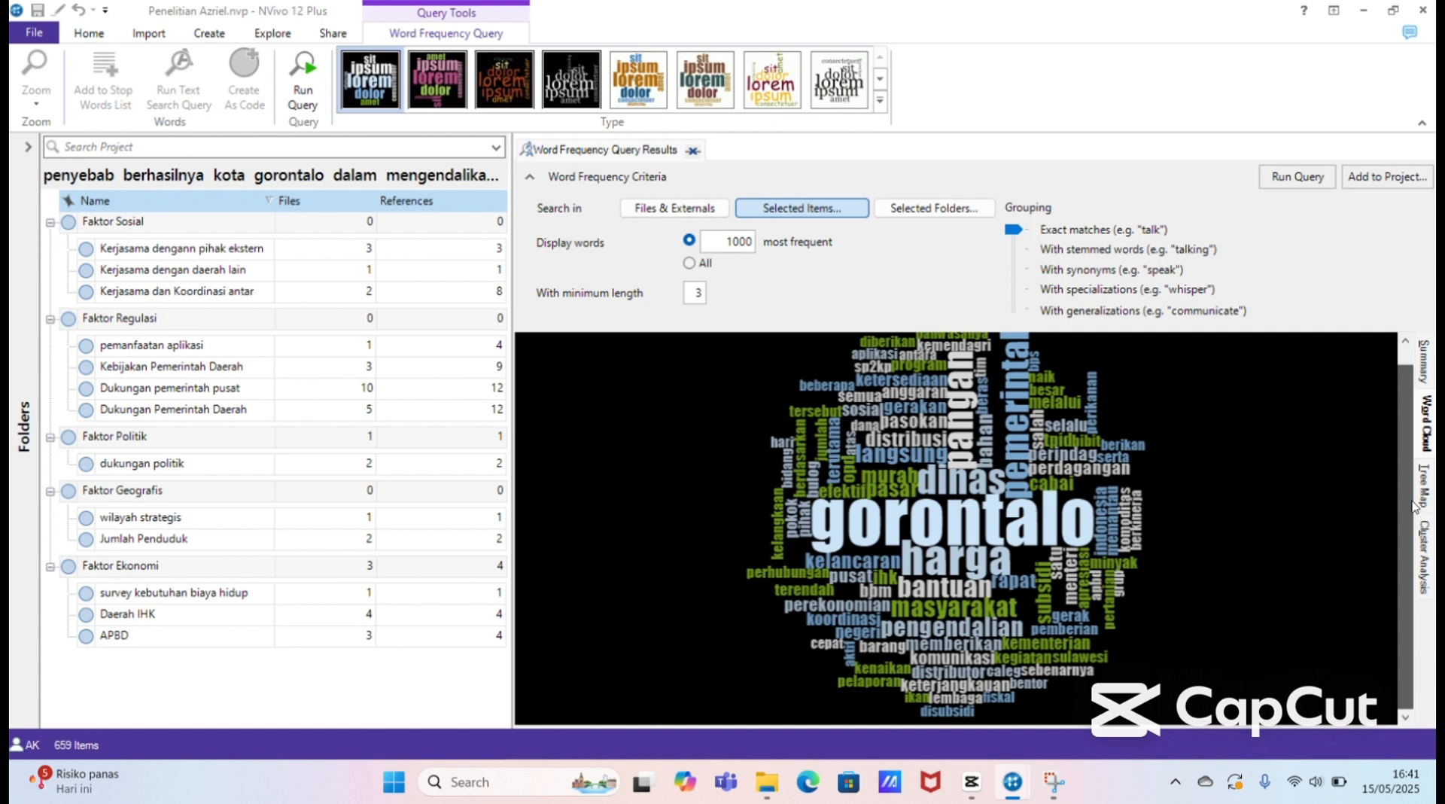
{"action": "left_click_drag", "start_coordinate": [1404, 486], "coordinate": [1407, 455]}
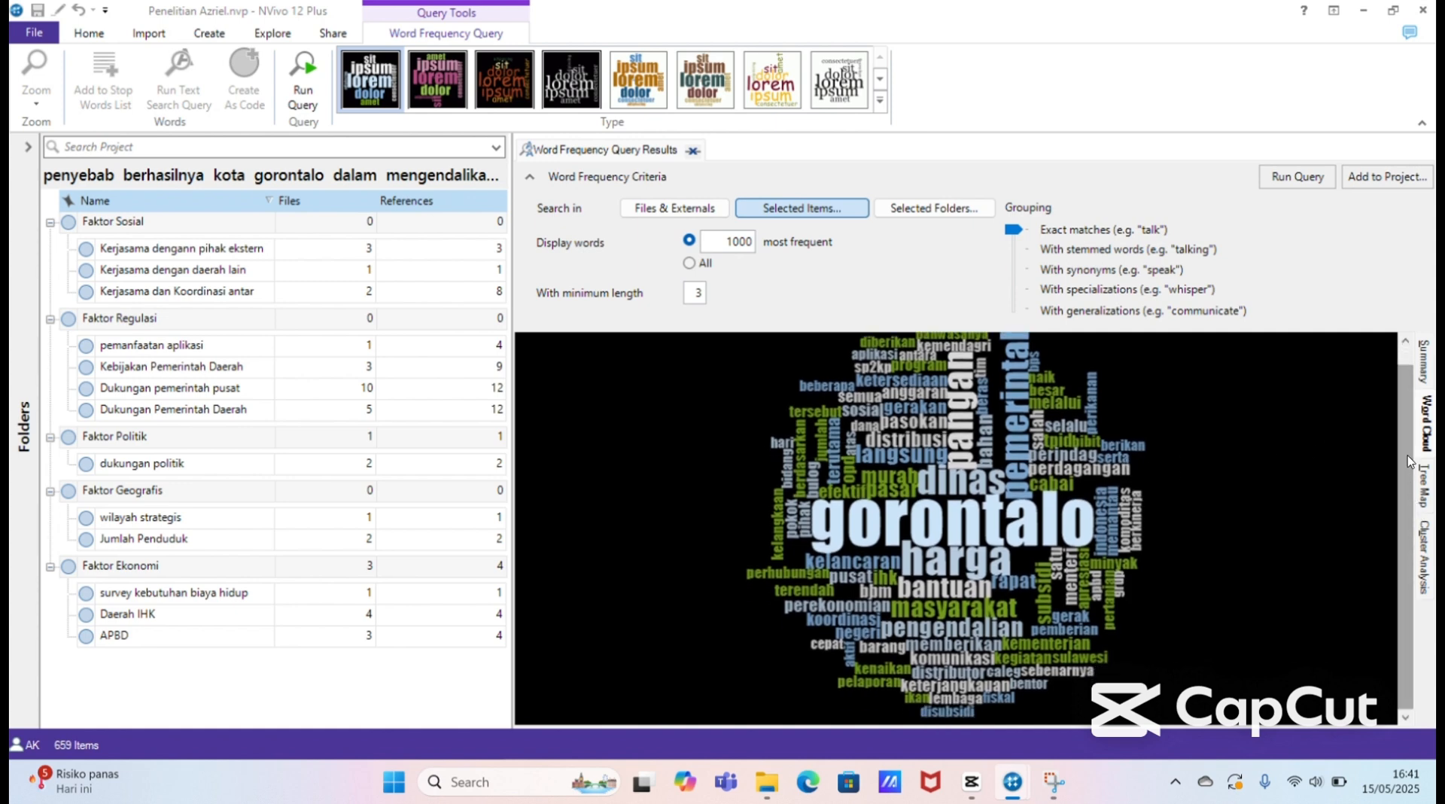
{"action": "right_click", "coordinate": [1185, 477]}
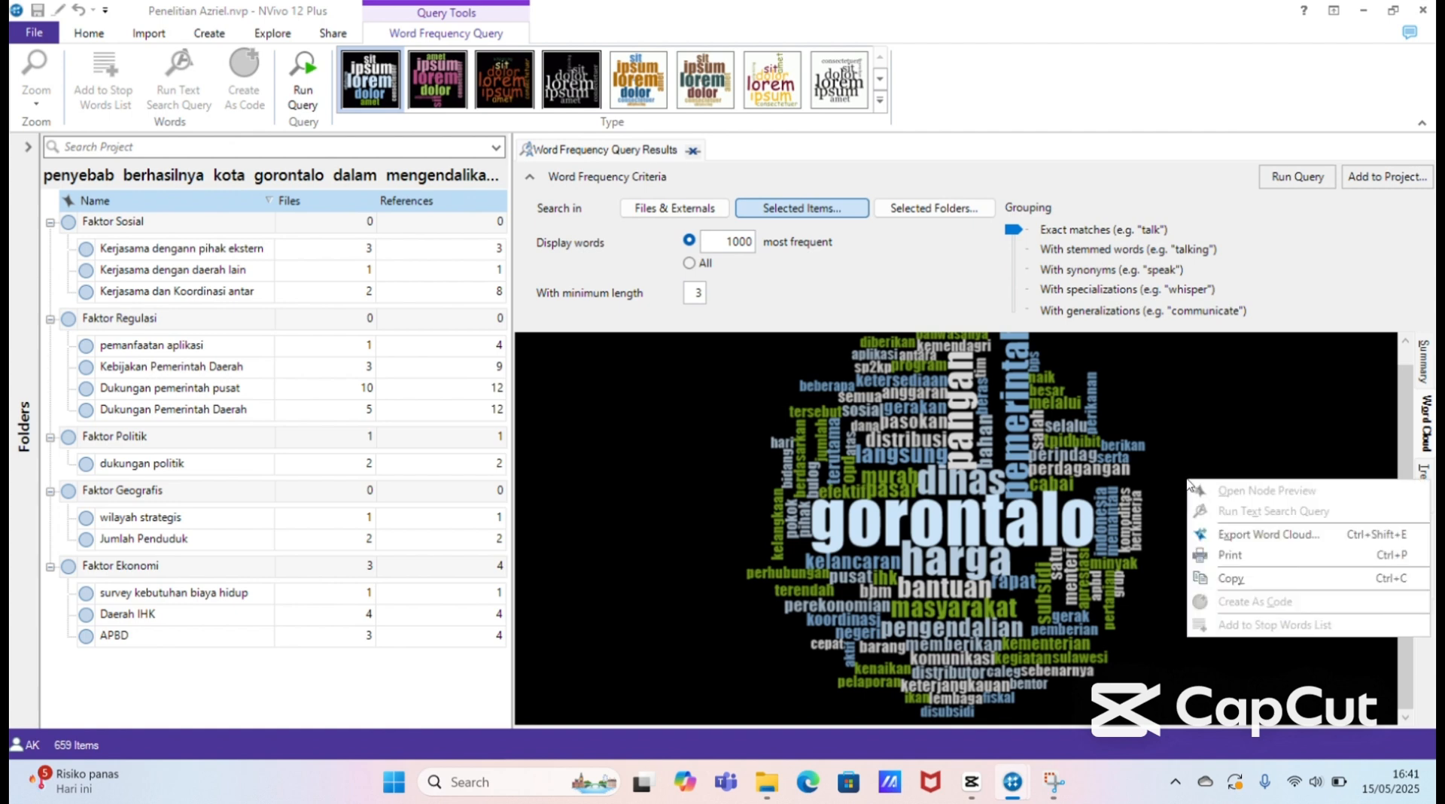
{"action": "left_click", "coordinate": [1235, 579]}
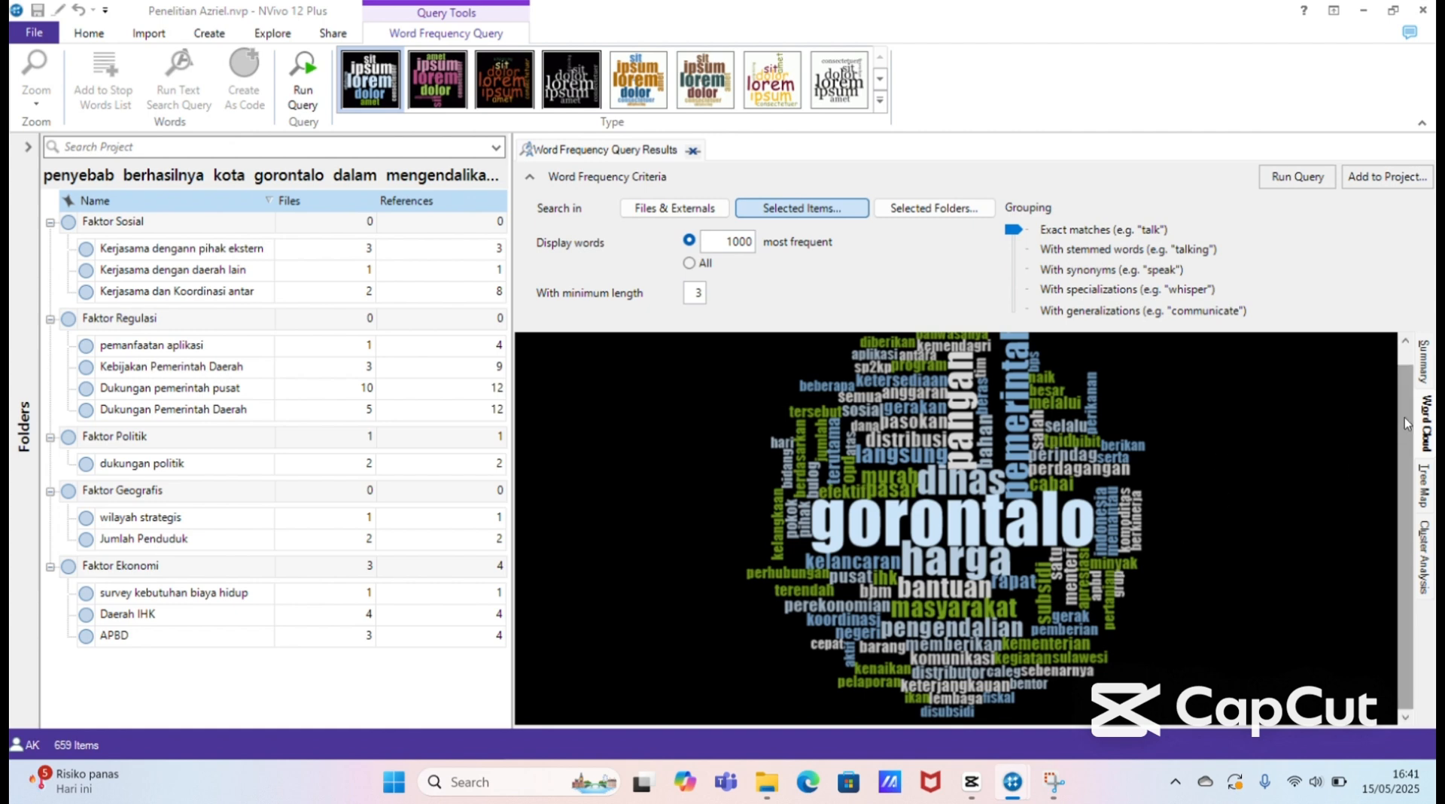
Step: View the word frequency results as a tree map and as a summary list, and return to the word cloud
{"action": "left_click", "coordinate": [1425, 488]}
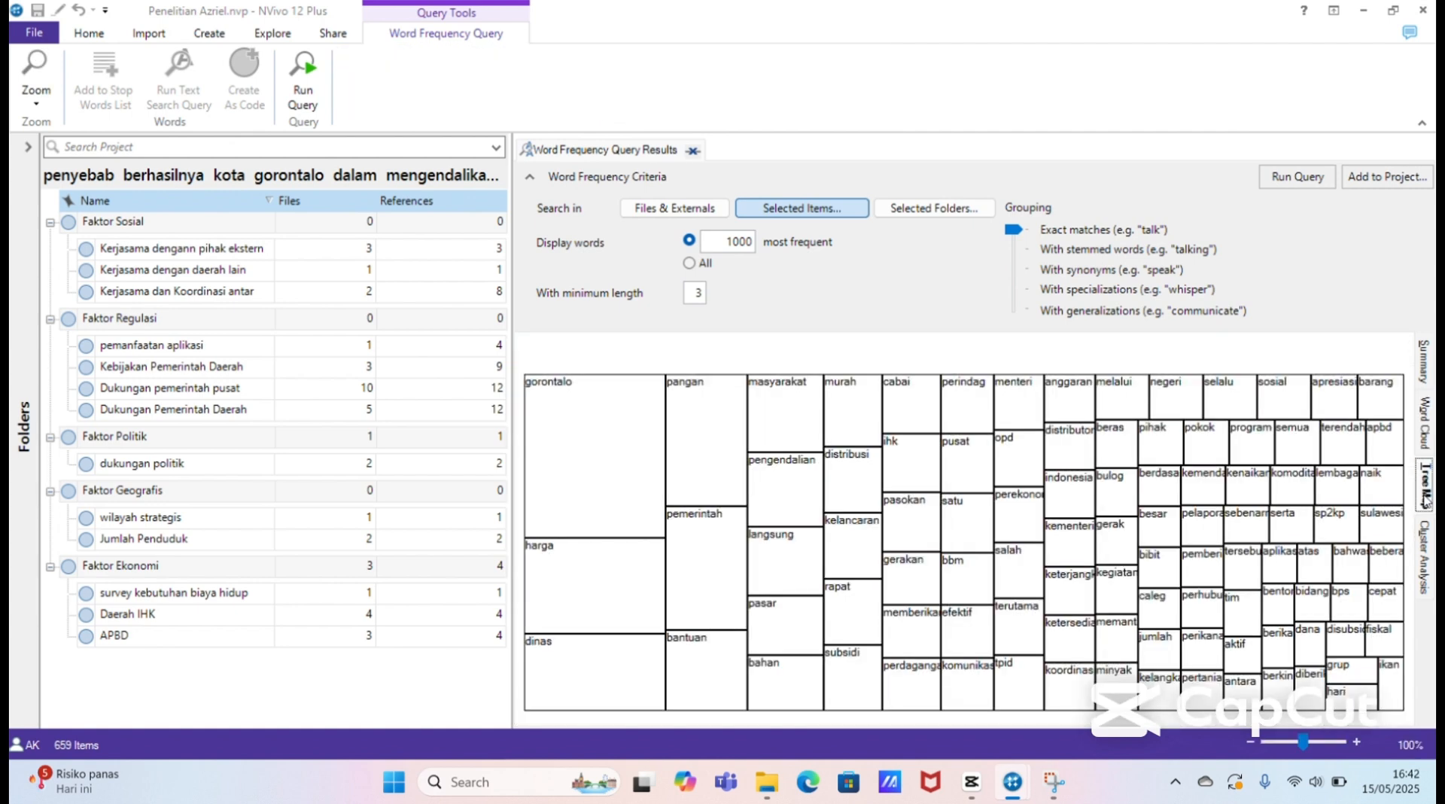
{"action": "left_click", "coordinate": [1425, 361]}
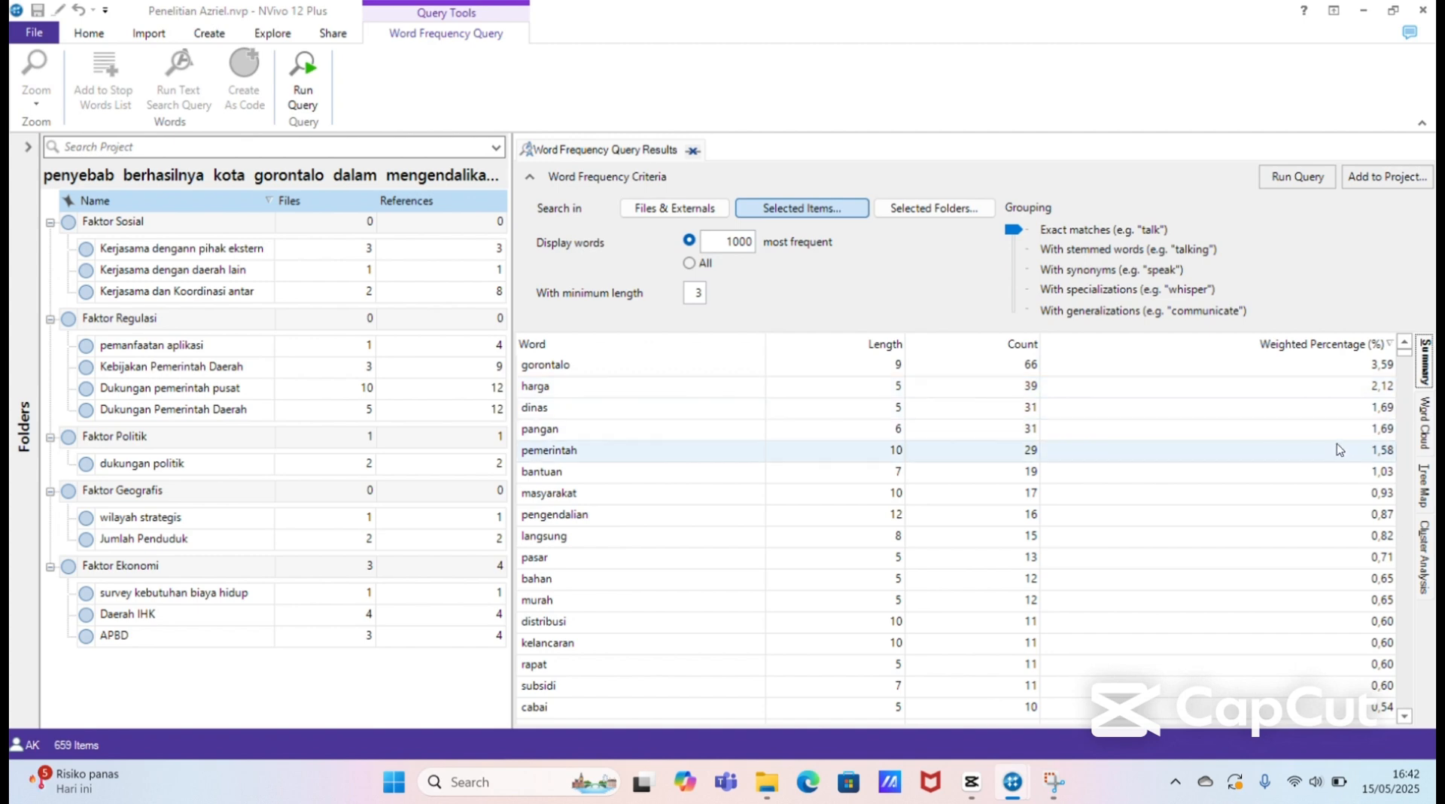
{"action": "left_click", "coordinate": [1422, 452]}
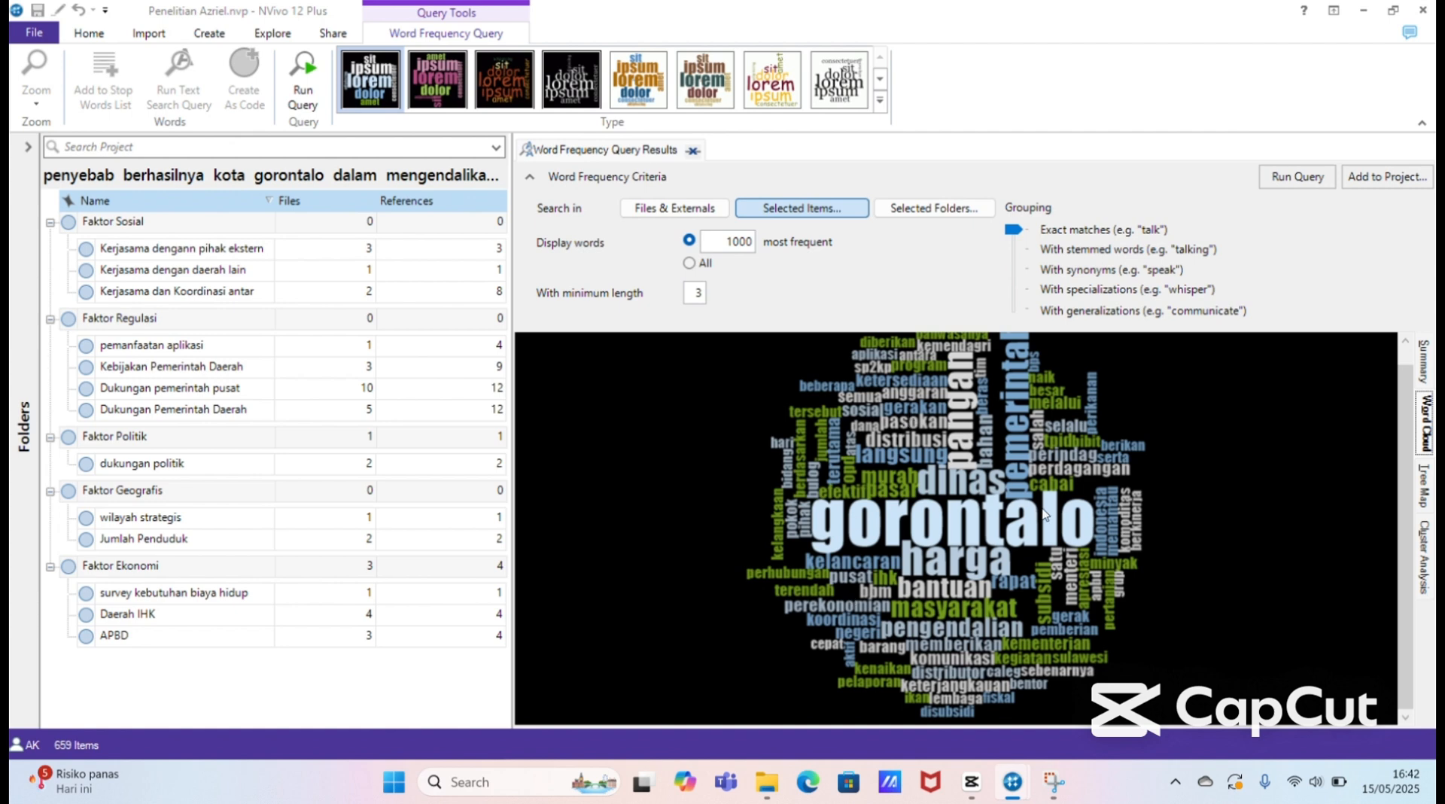
{"action": "mouse_move", "coordinate": [1403, 444]}
{"action": "left_mouse_down"}
{"action": "mouse_move", "coordinate": [1402, 413]}
{"action": "mouse_move", "coordinate": [1414, 489]}
{"action": "mouse_move", "coordinate": [1400, 438]}
{"action": "left_mouse_up"}
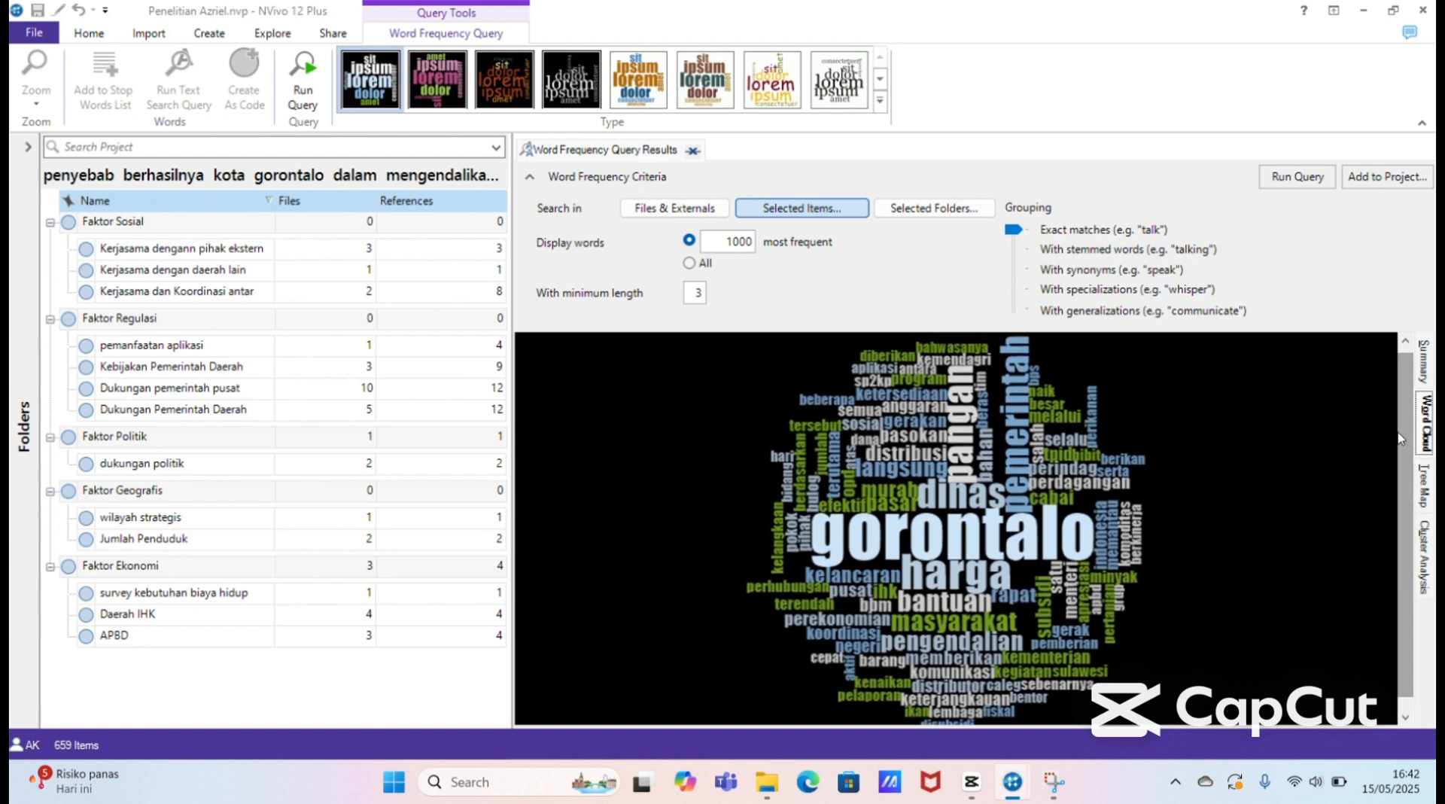
Step: Add the word "gorontalo" from the word cloud to the stop words list and rerun the word frequency query
{"action": "right_click", "coordinate": [947, 531]}
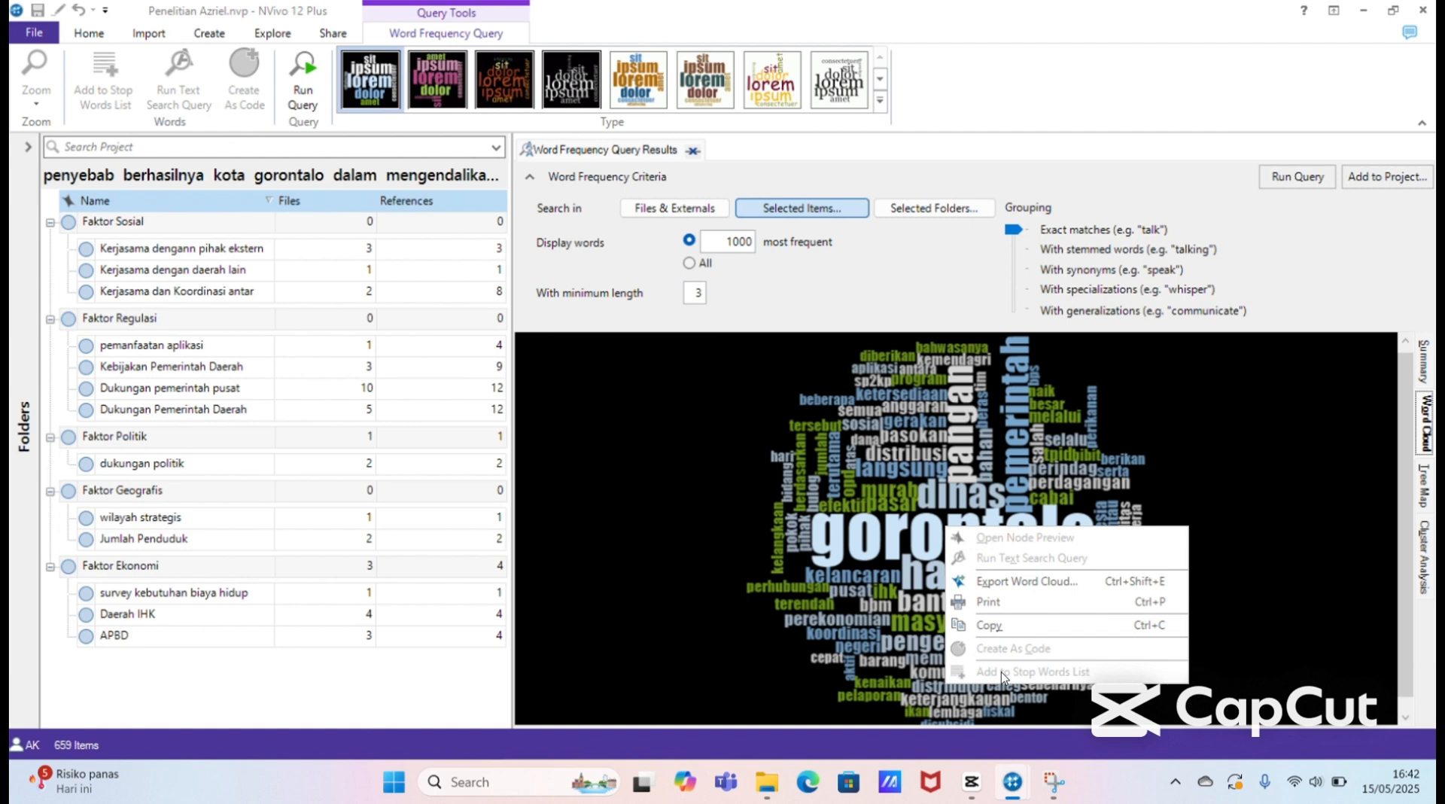
{"action": "left_click", "coordinate": [848, 535]}
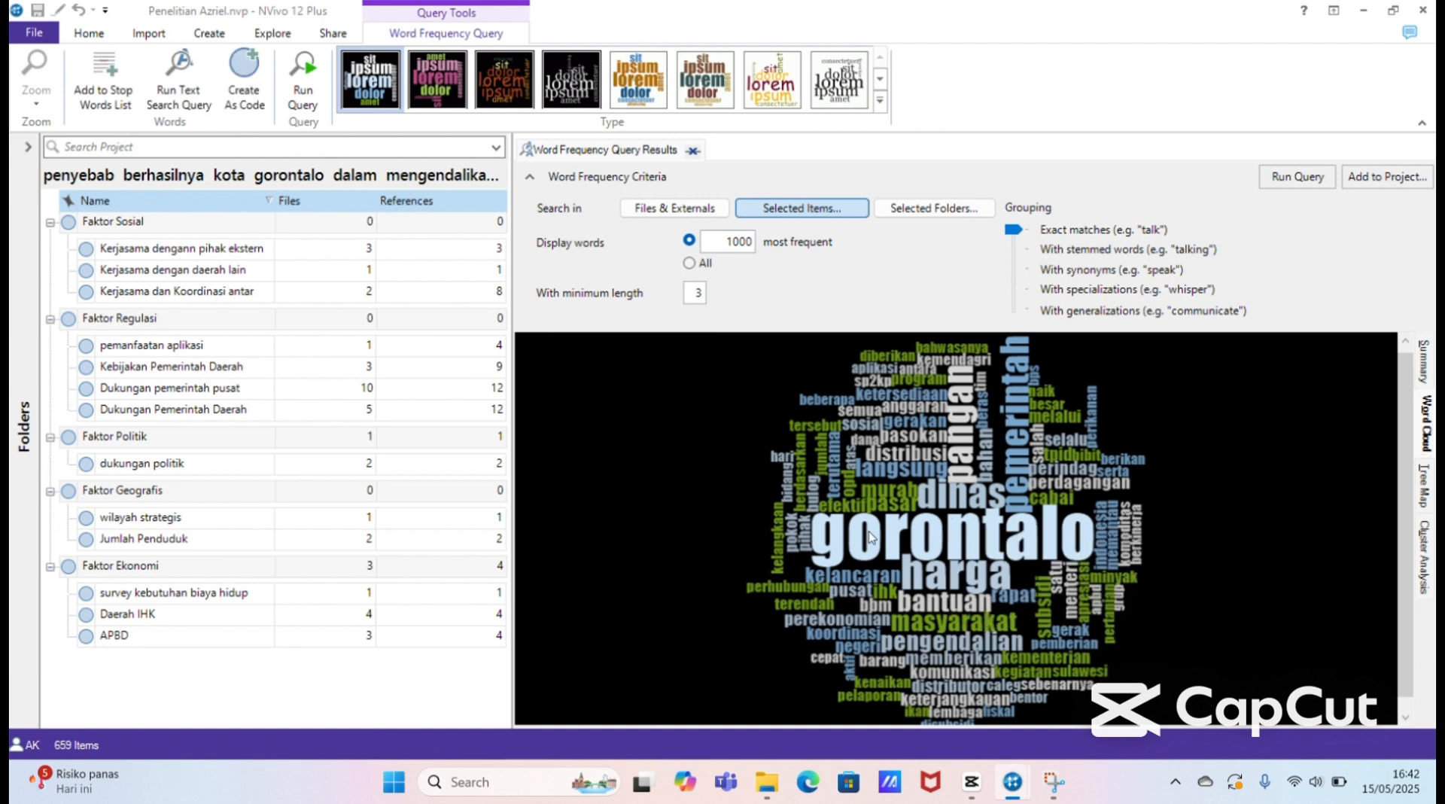
{"action": "right_click", "coordinate": [871, 536]}
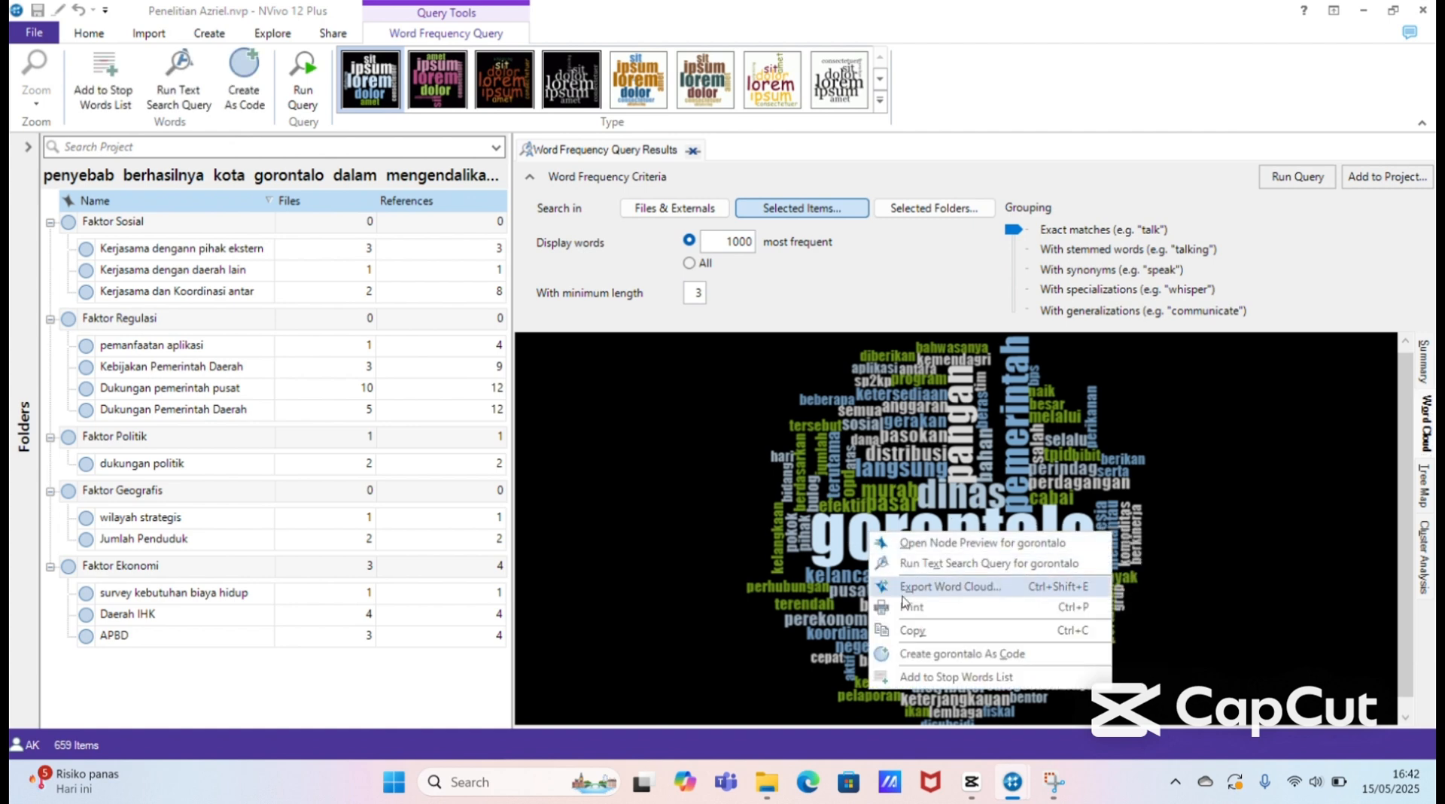
{"action": "left_click", "coordinate": [936, 677]}
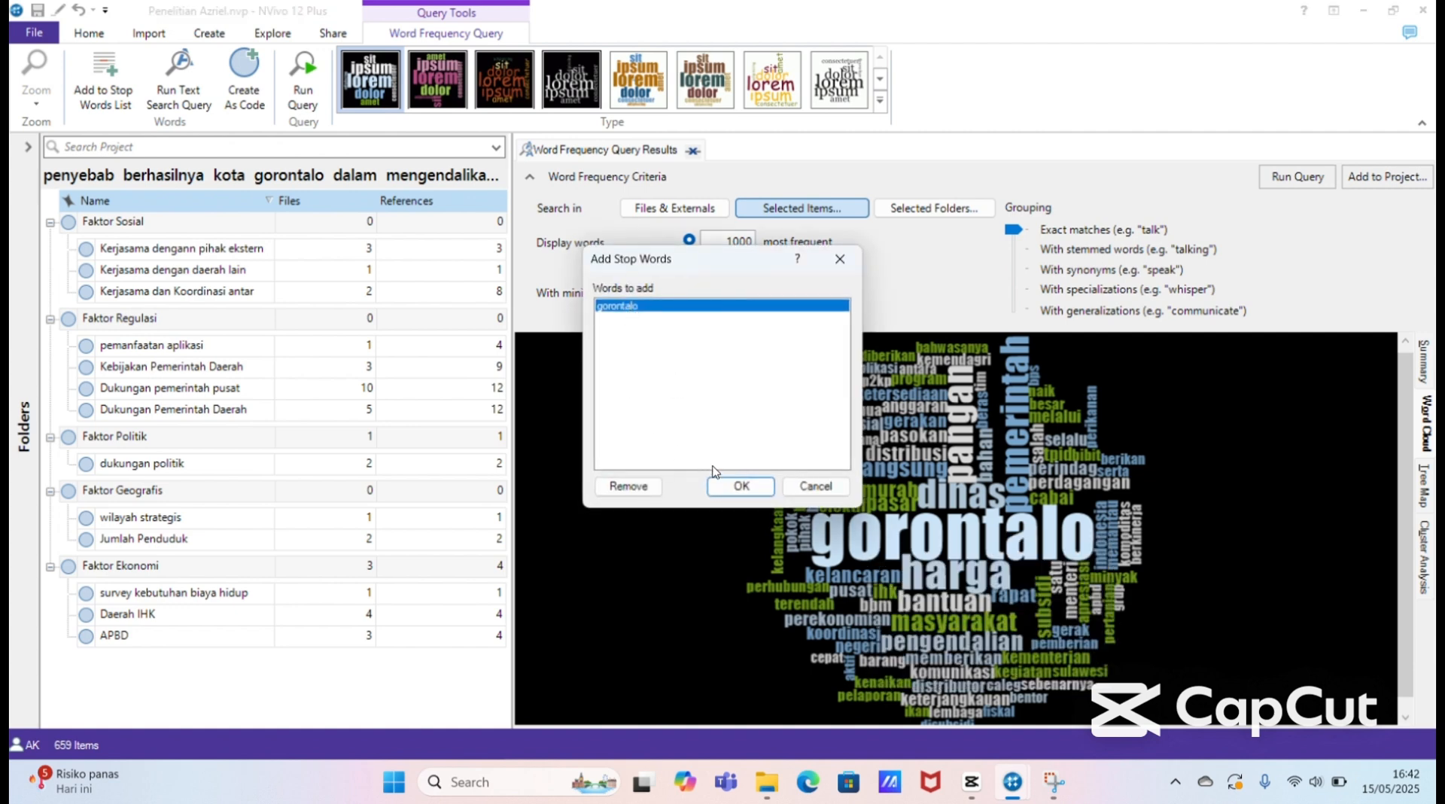
{"action": "left_click", "coordinate": [738, 488]}
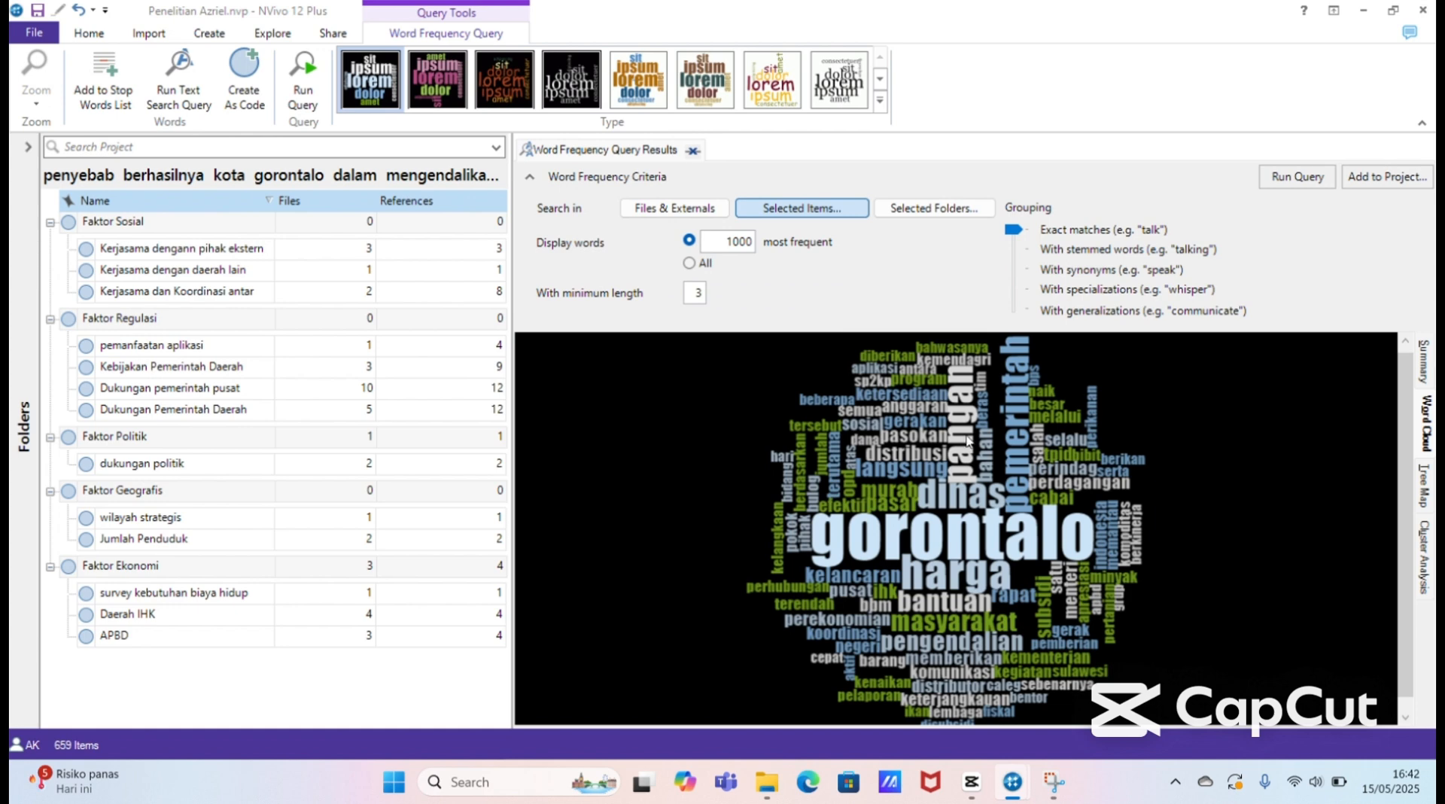
{"action": "left_click", "coordinate": [1272, 188]}
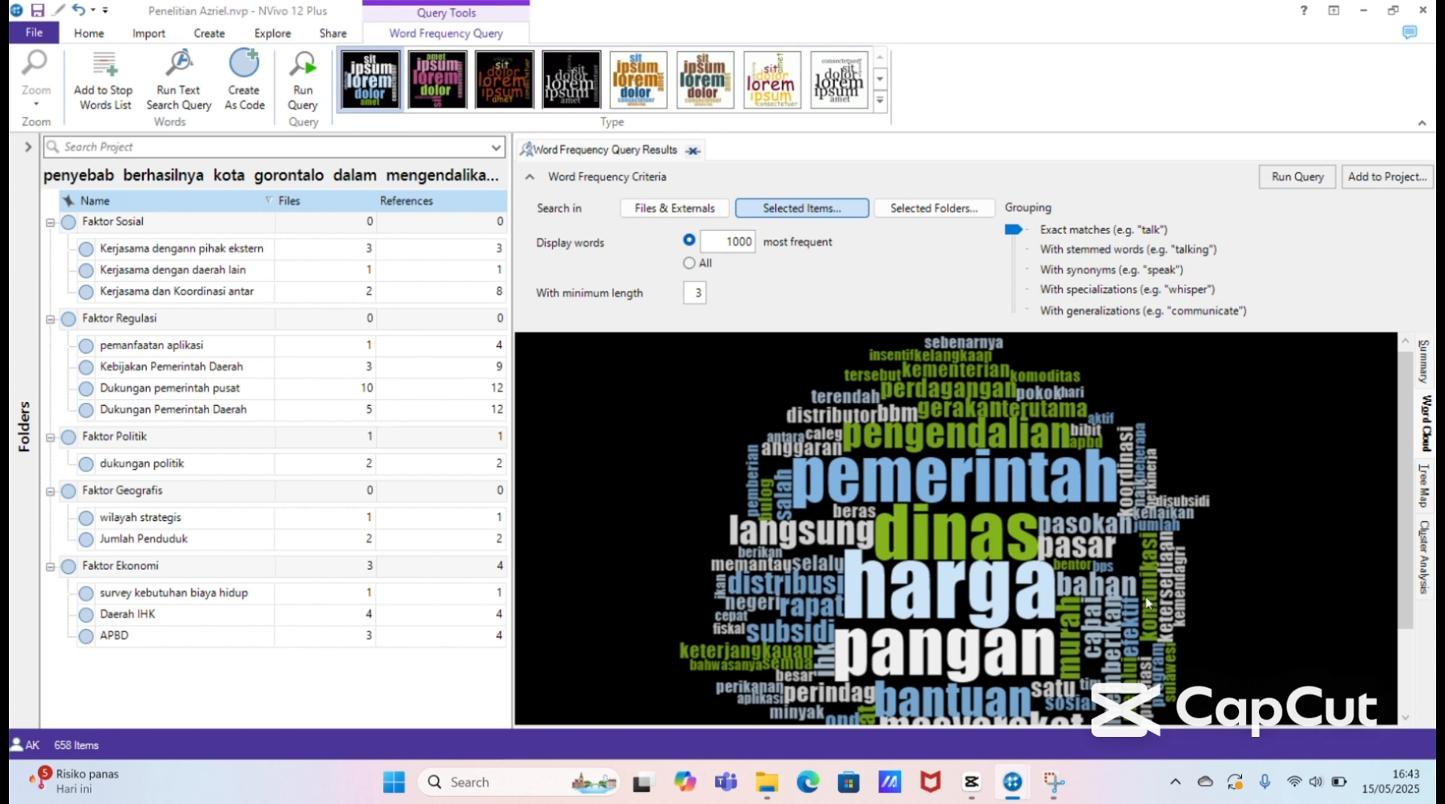
Step: Look over the regenerated word cloud to review its most frequent words
{"action": "left_click_drag", "start_coordinate": [1410, 444], "coordinate": [1400, 492]}
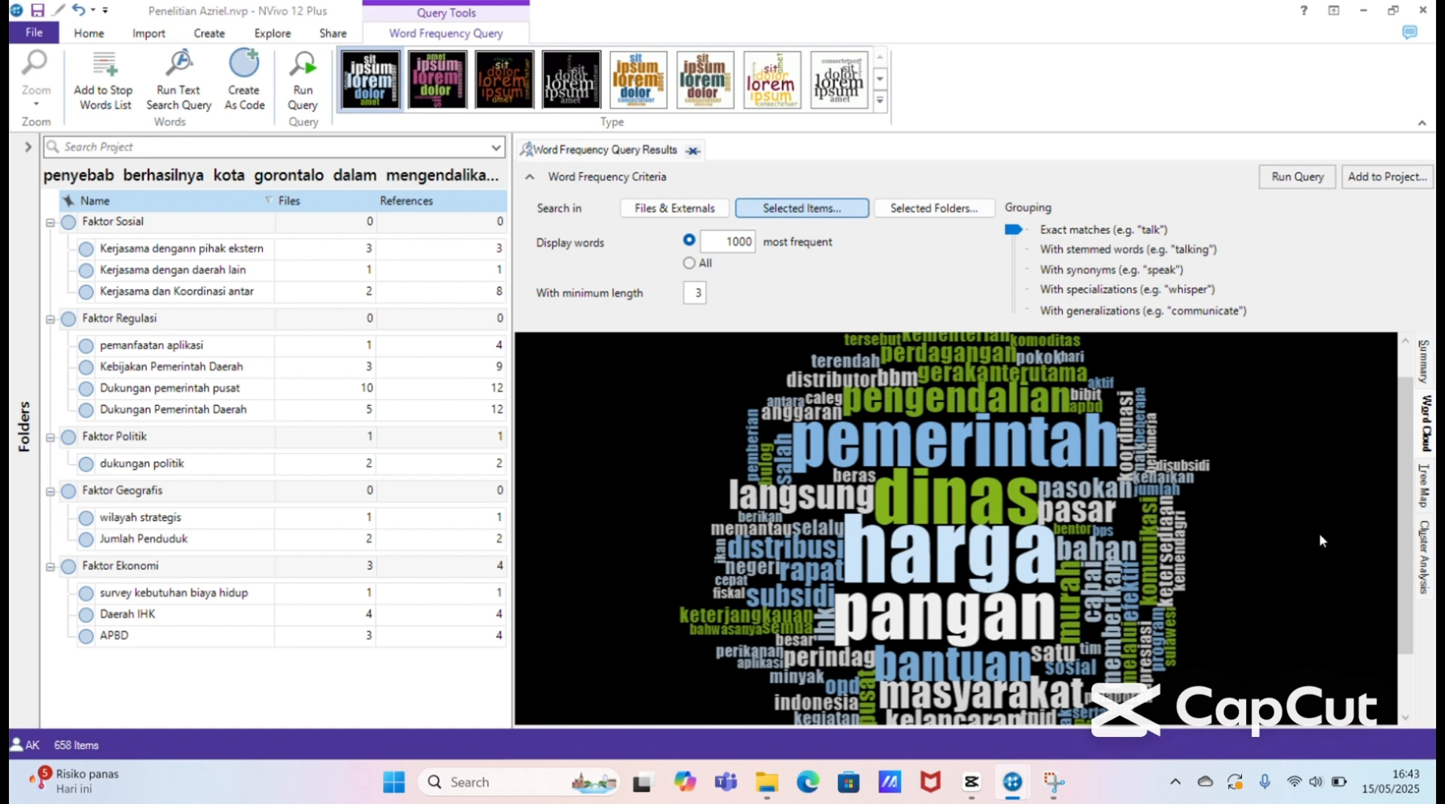
{"action": "left_click_drag", "start_coordinate": [1402, 485], "coordinate": [1393, 419]}
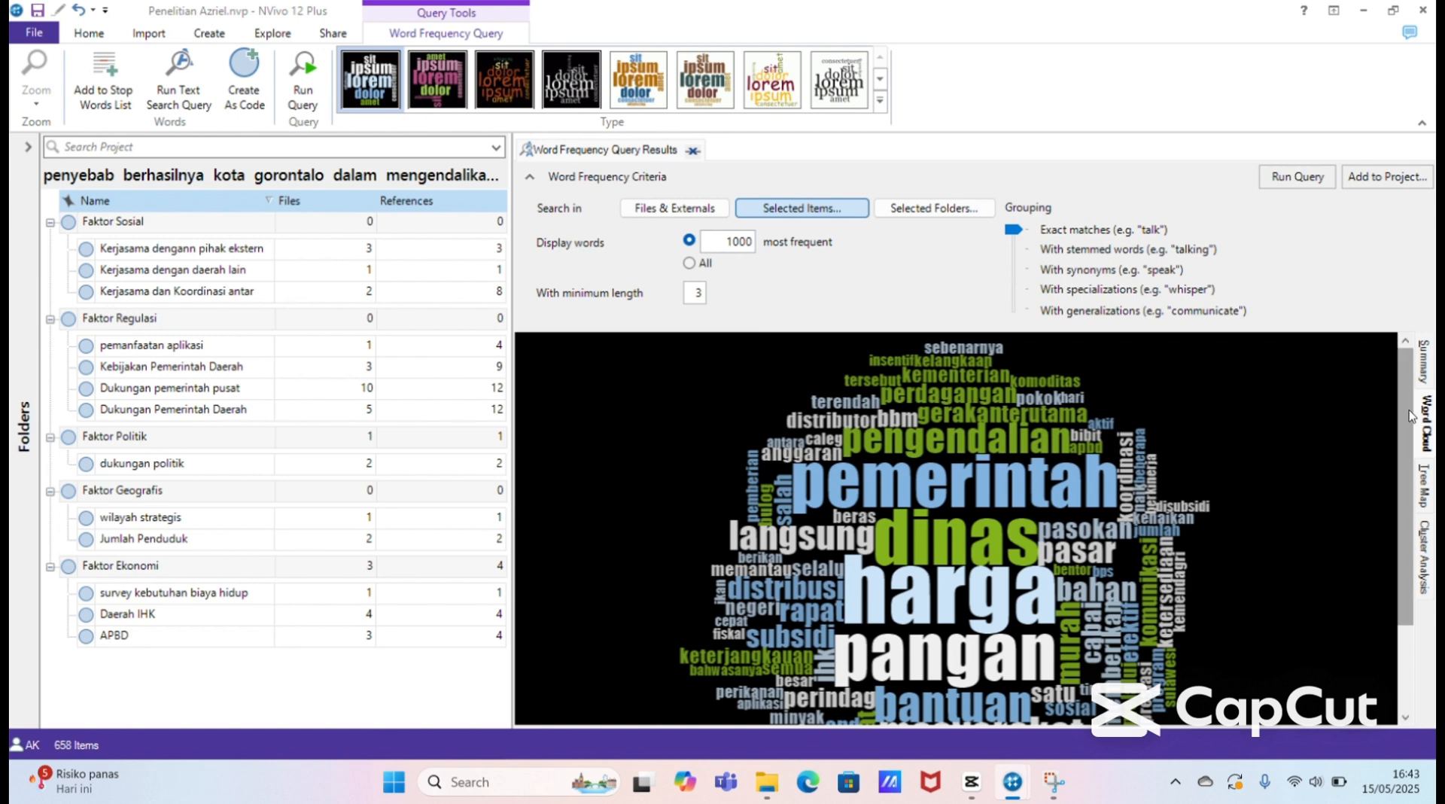
{"action": "scroll", "coordinate": [1420, 497], "scroll_direction": "down", "scroll_amount": 3}
{"action": "scroll", "coordinate": [1420, 503], "scroll_direction": "up", "scroll_amount": 1}
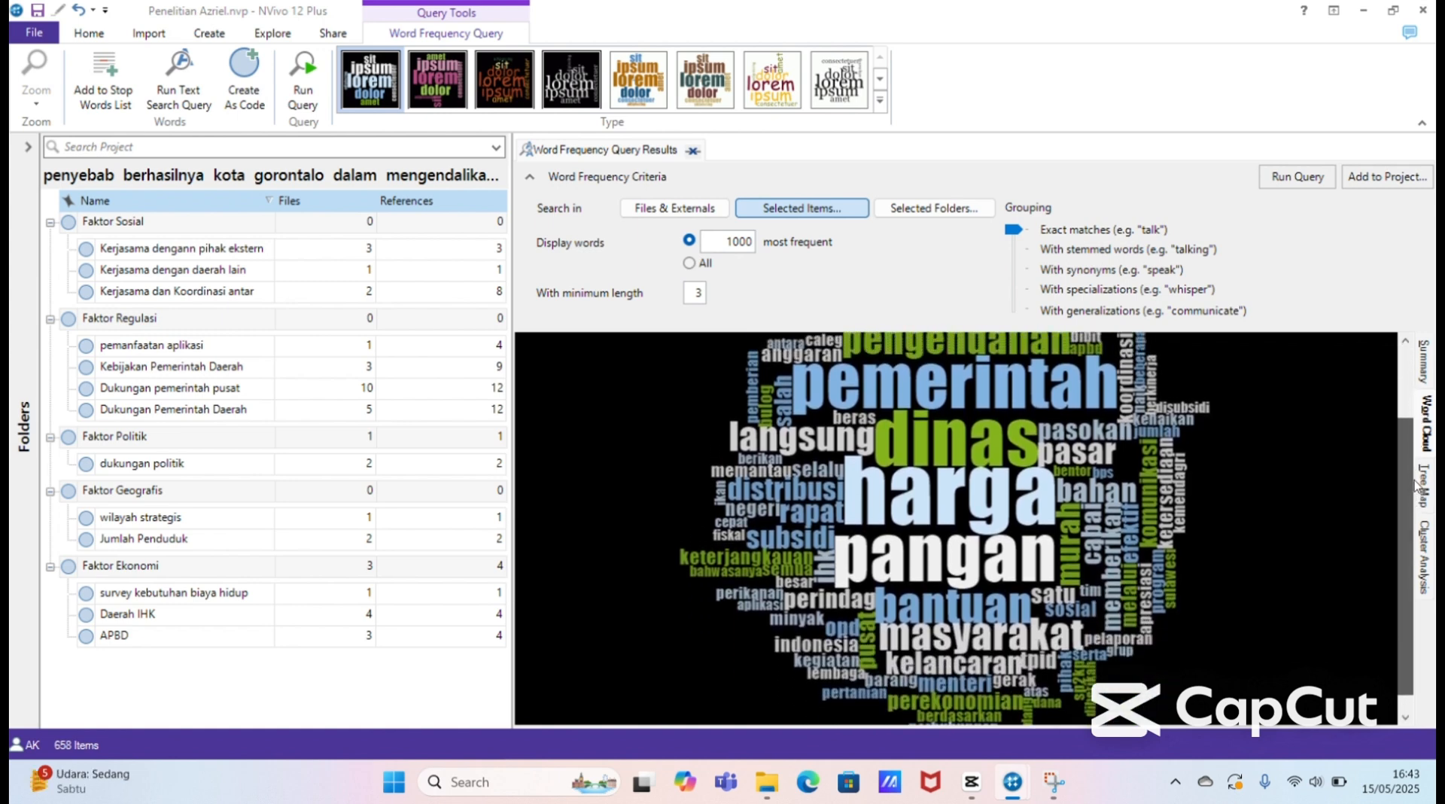
{"action": "scroll", "coordinate": [1402, 456], "scroll_direction": "up", "scroll_amount": 2}
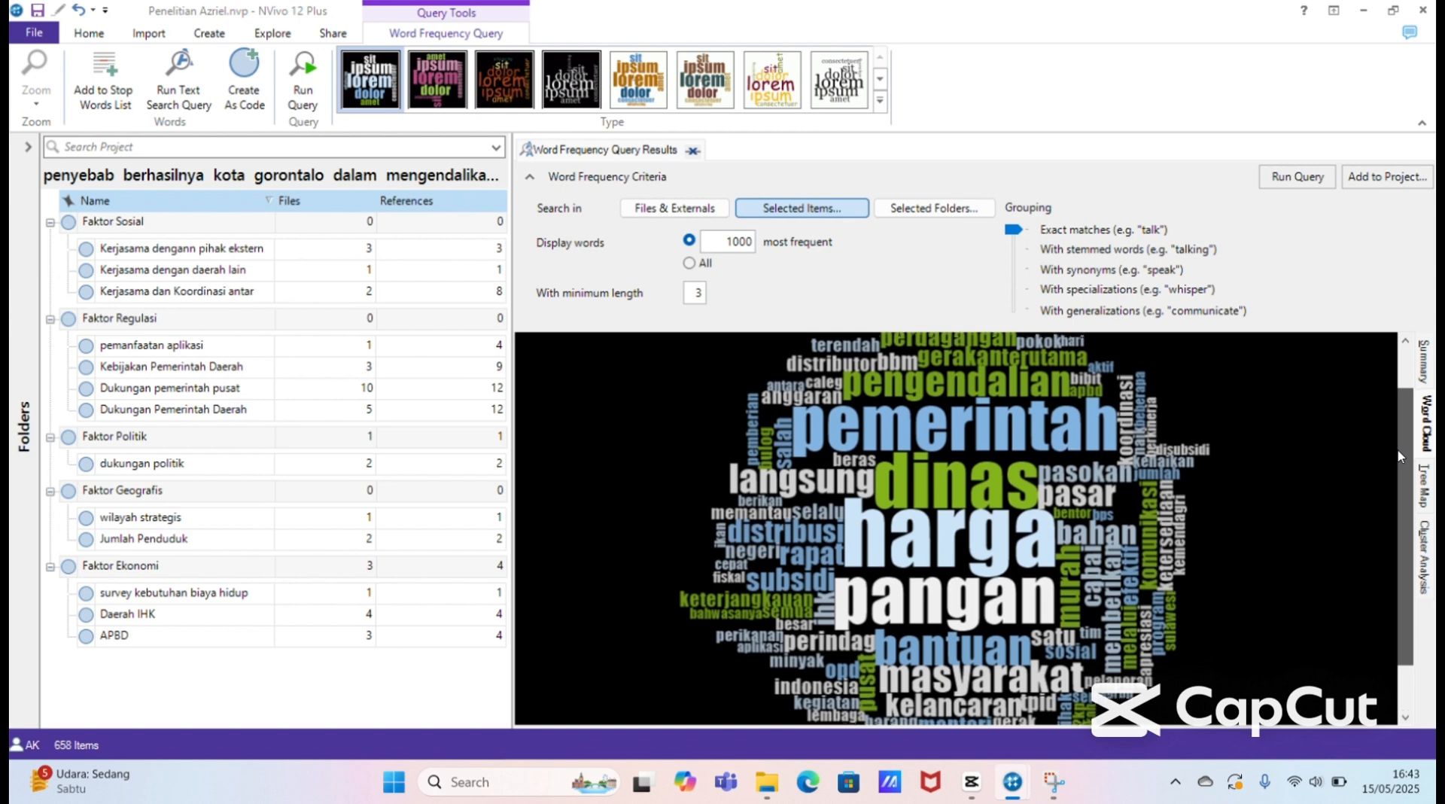
{"action": "scroll", "coordinate": [1404, 482], "scroll_direction": "down", "scroll_amount": 3}
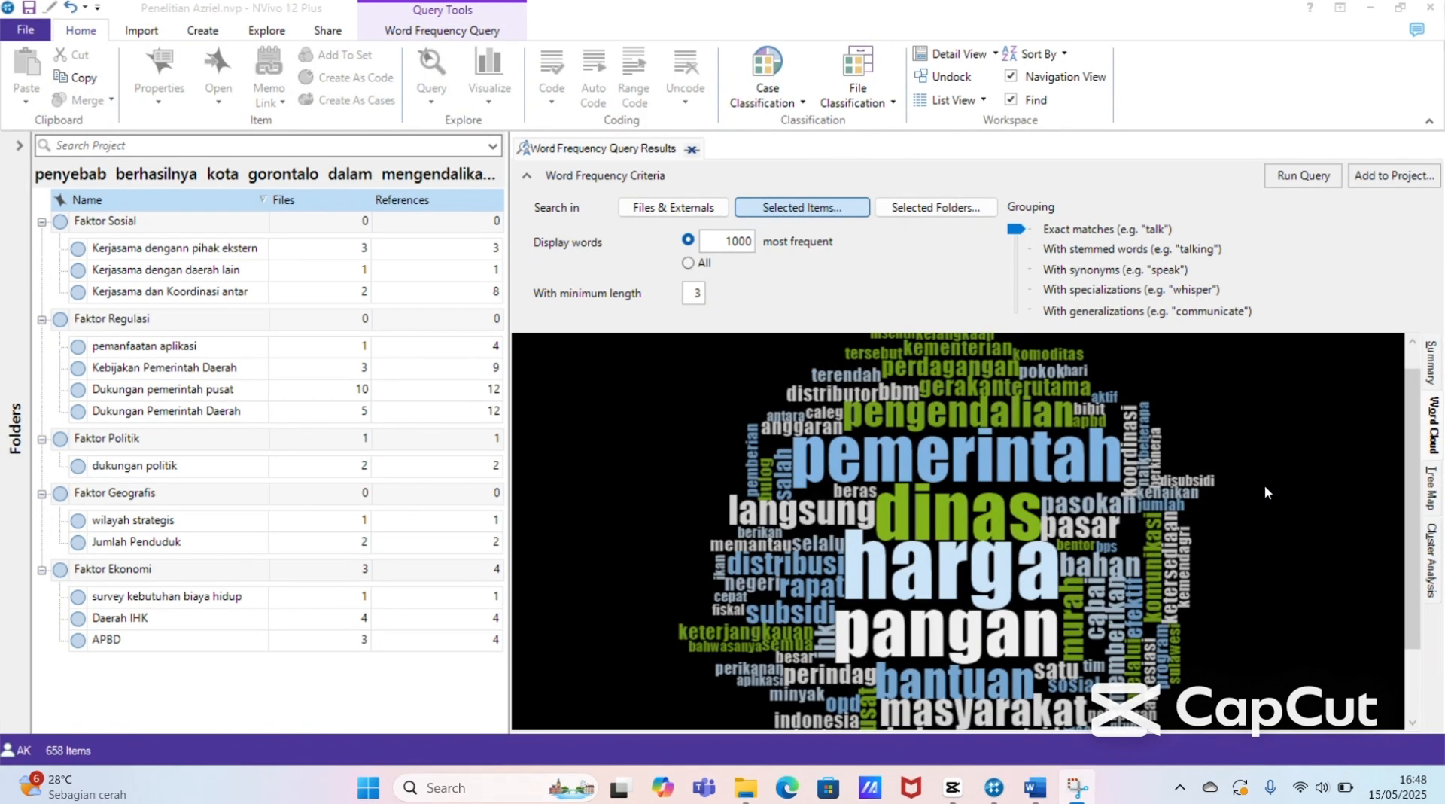
{"action": "left_click_drag", "start_coordinate": [1413, 466], "coordinate": [1427, 497]}
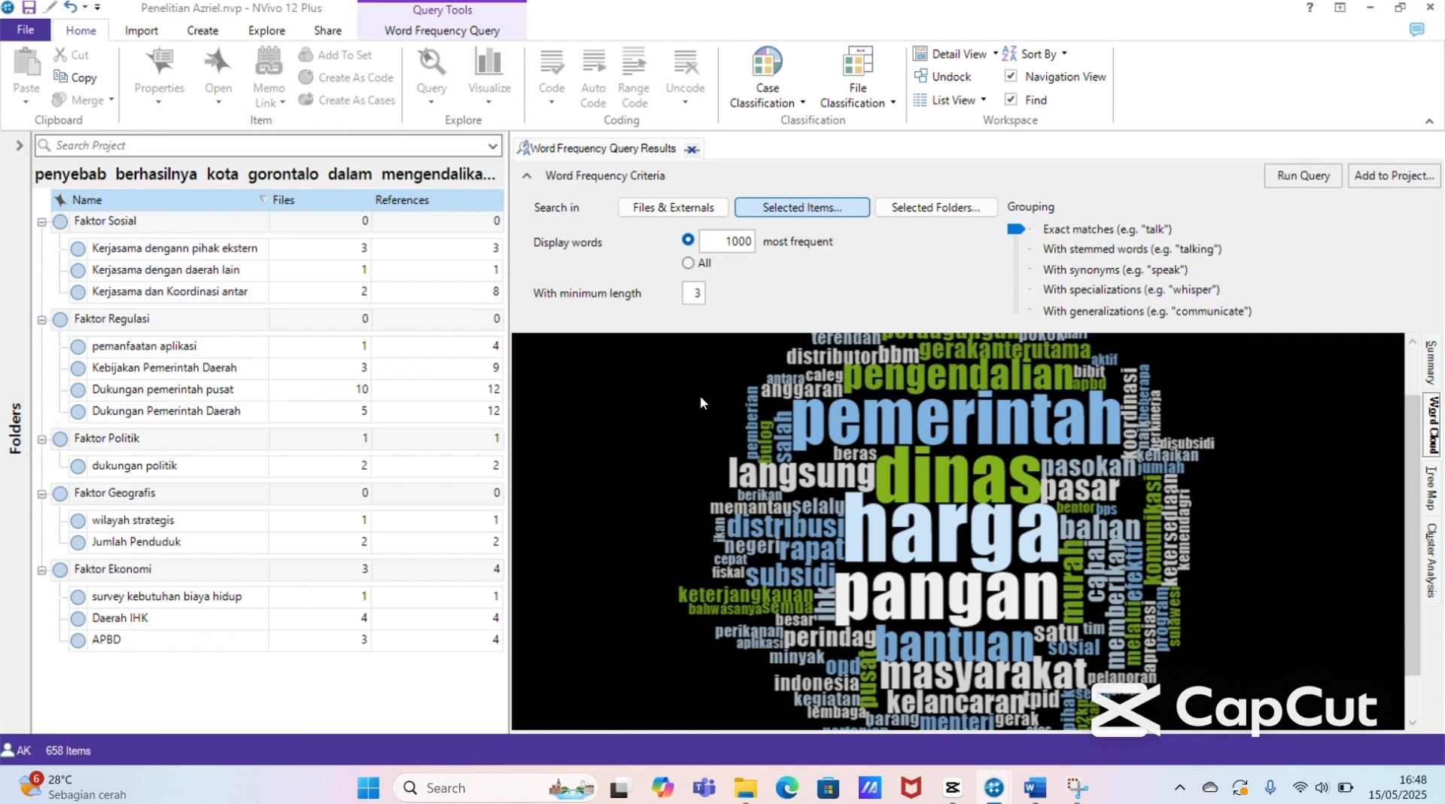
Step: Clear the query's selected items, include only Faktor Sosial with its three Kerjasama subnodes, and rerun the word frequency query
{"action": "left_click", "coordinate": [772, 210]}
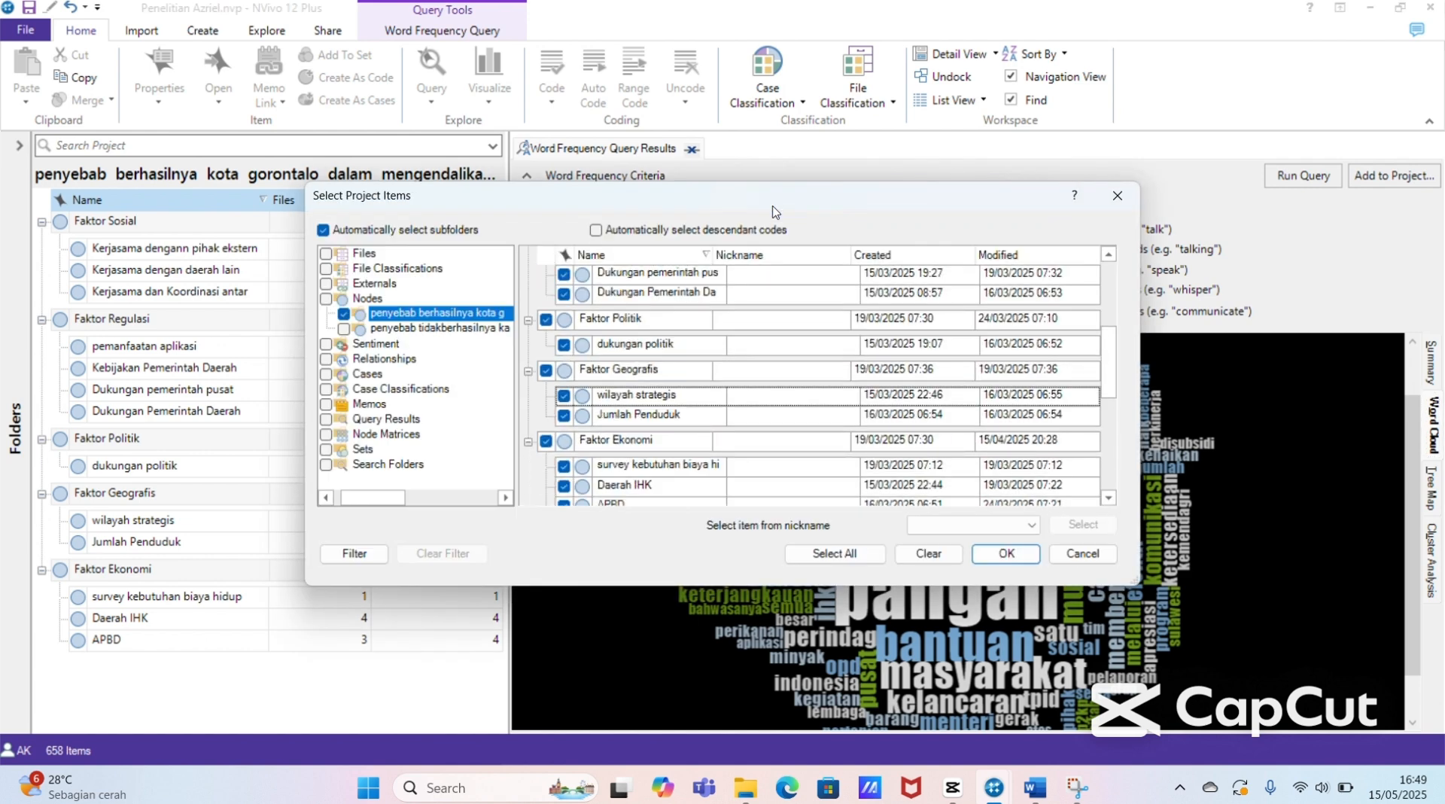
{"action": "left_click", "coordinate": [944, 556]}
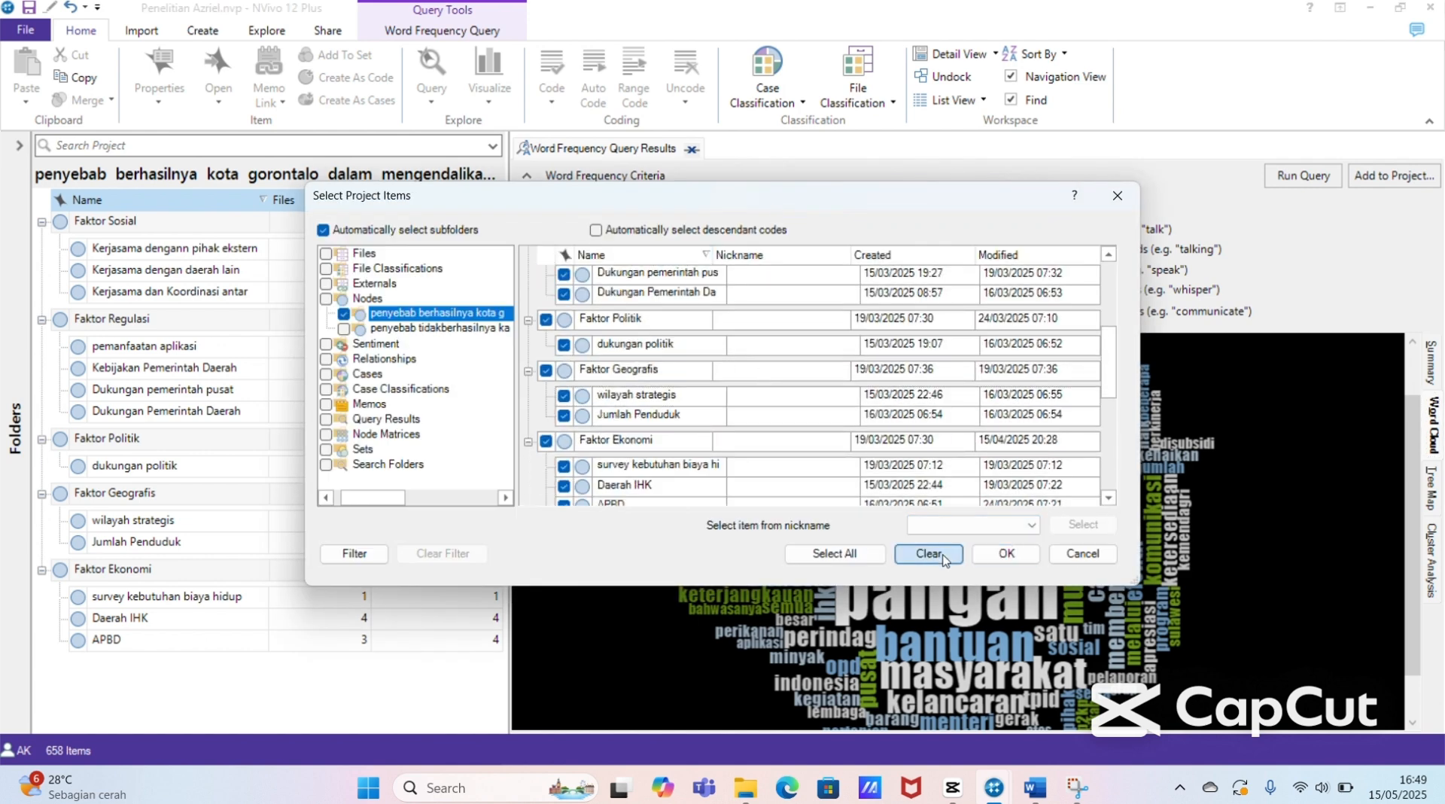
{"action": "left_click_drag", "start_coordinate": [1109, 352], "coordinate": [1109, 288]}
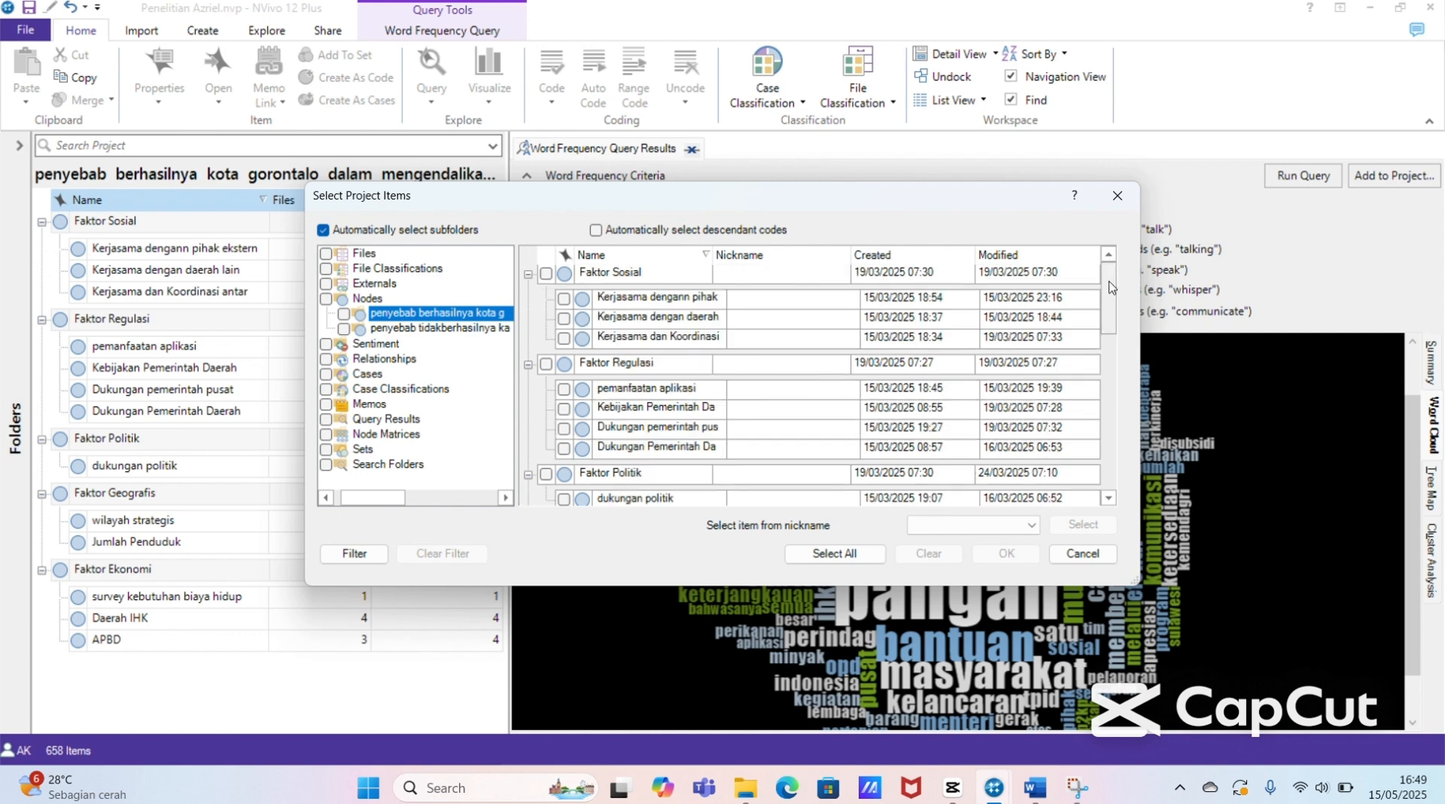
{"action": "left_click", "coordinate": [547, 276]}
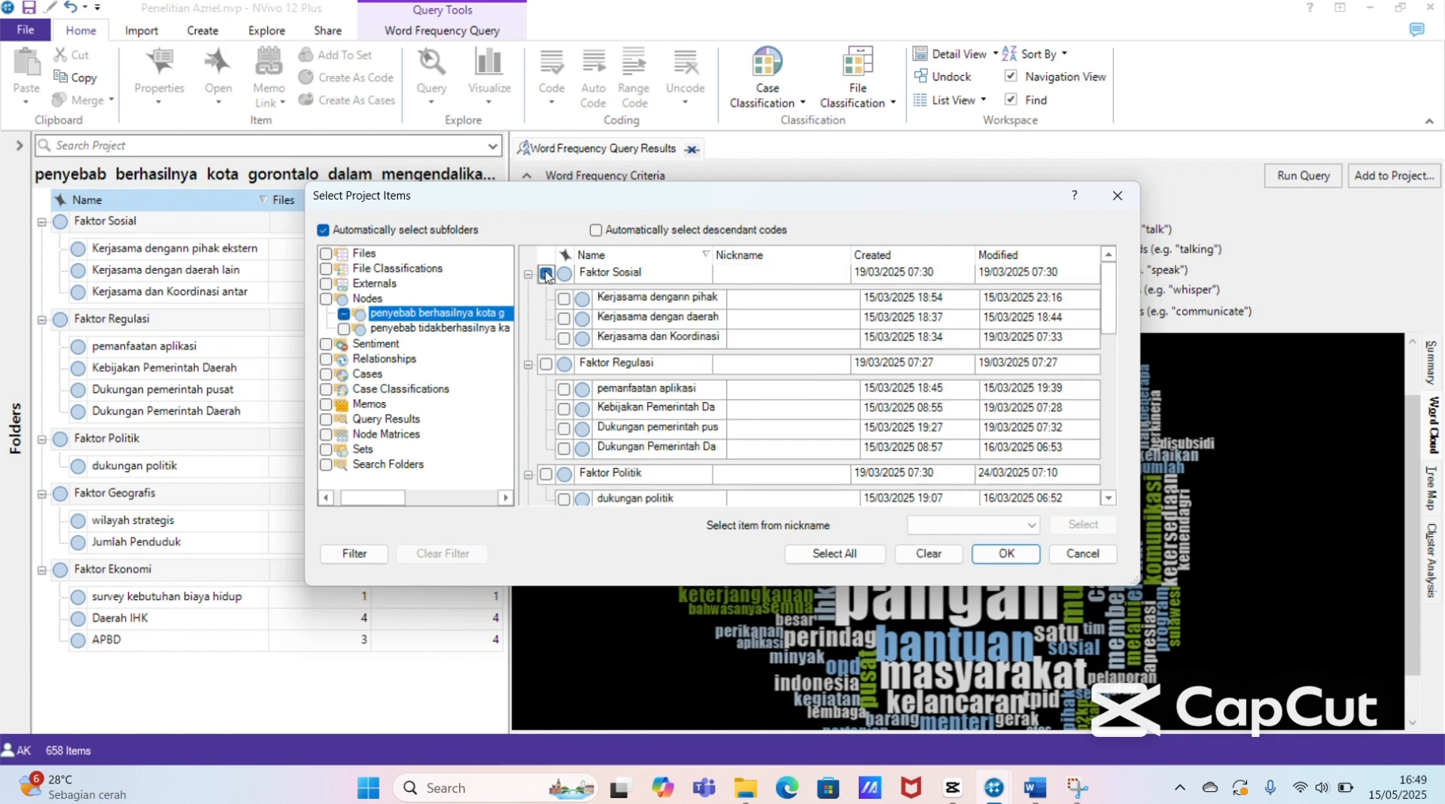
{"action": "left_click", "coordinate": [564, 318]}
{"action": "left_click", "coordinate": [564, 338]}
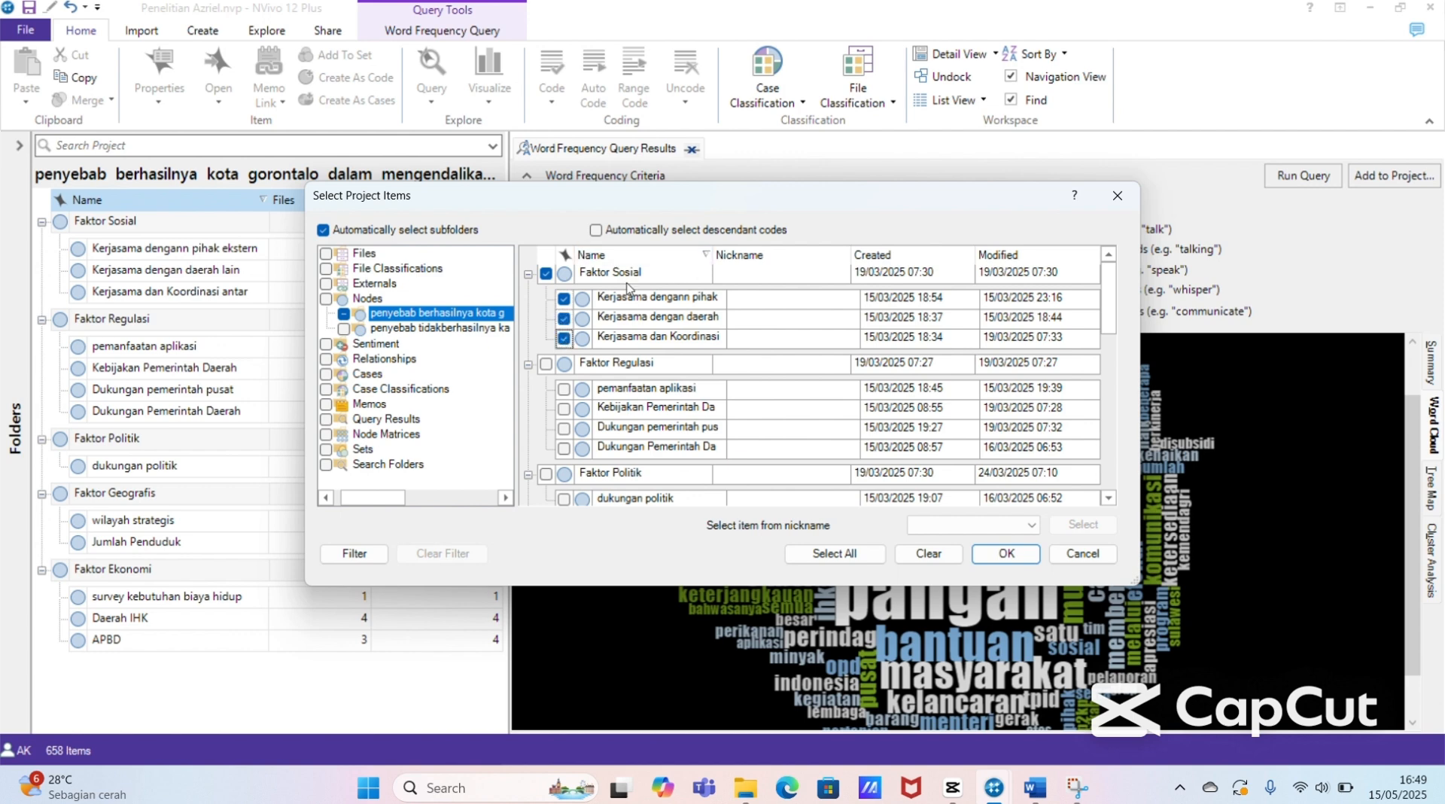
{"action": "left_click", "coordinate": [988, 551]}
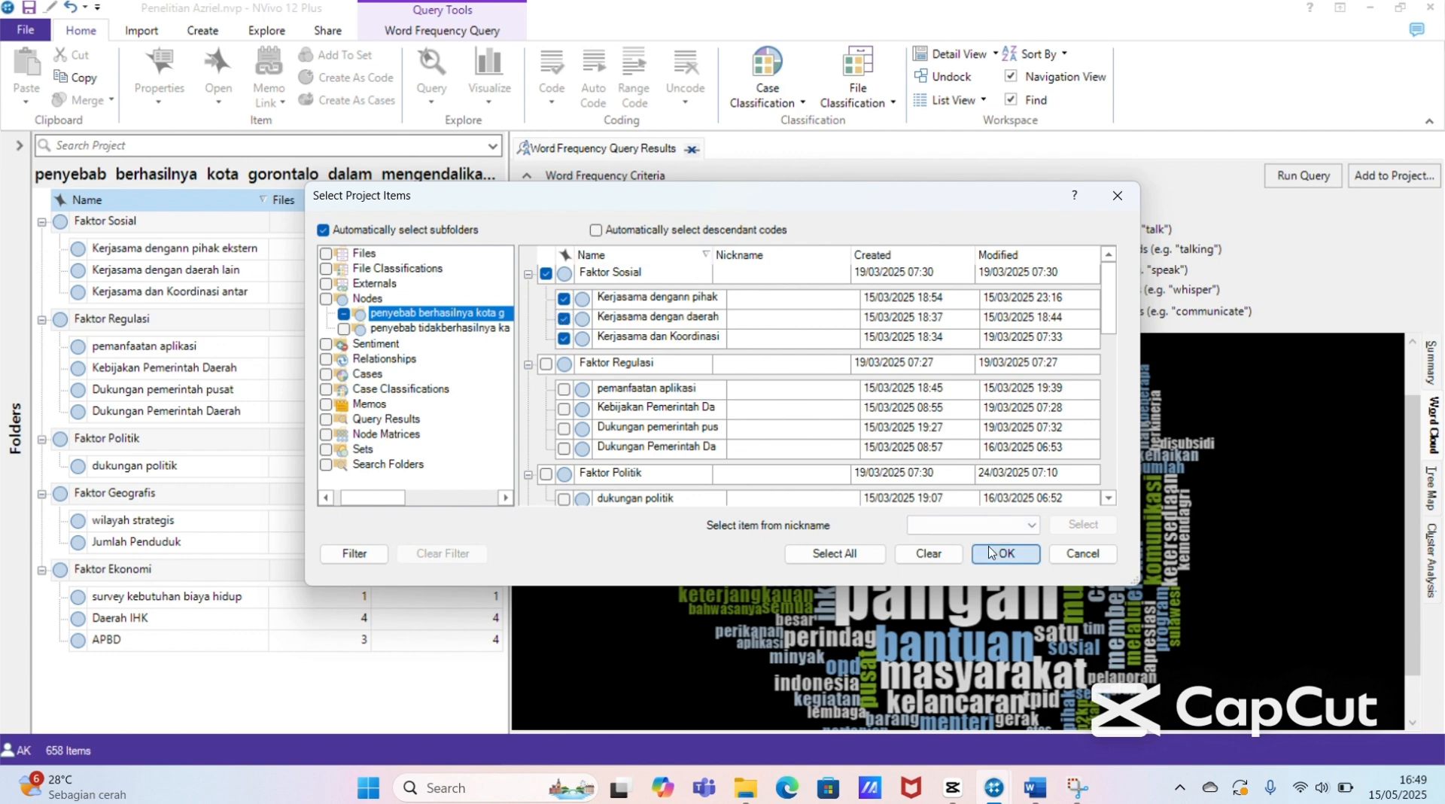
{"action": "left_click", "coordinate": [1281, 179]}
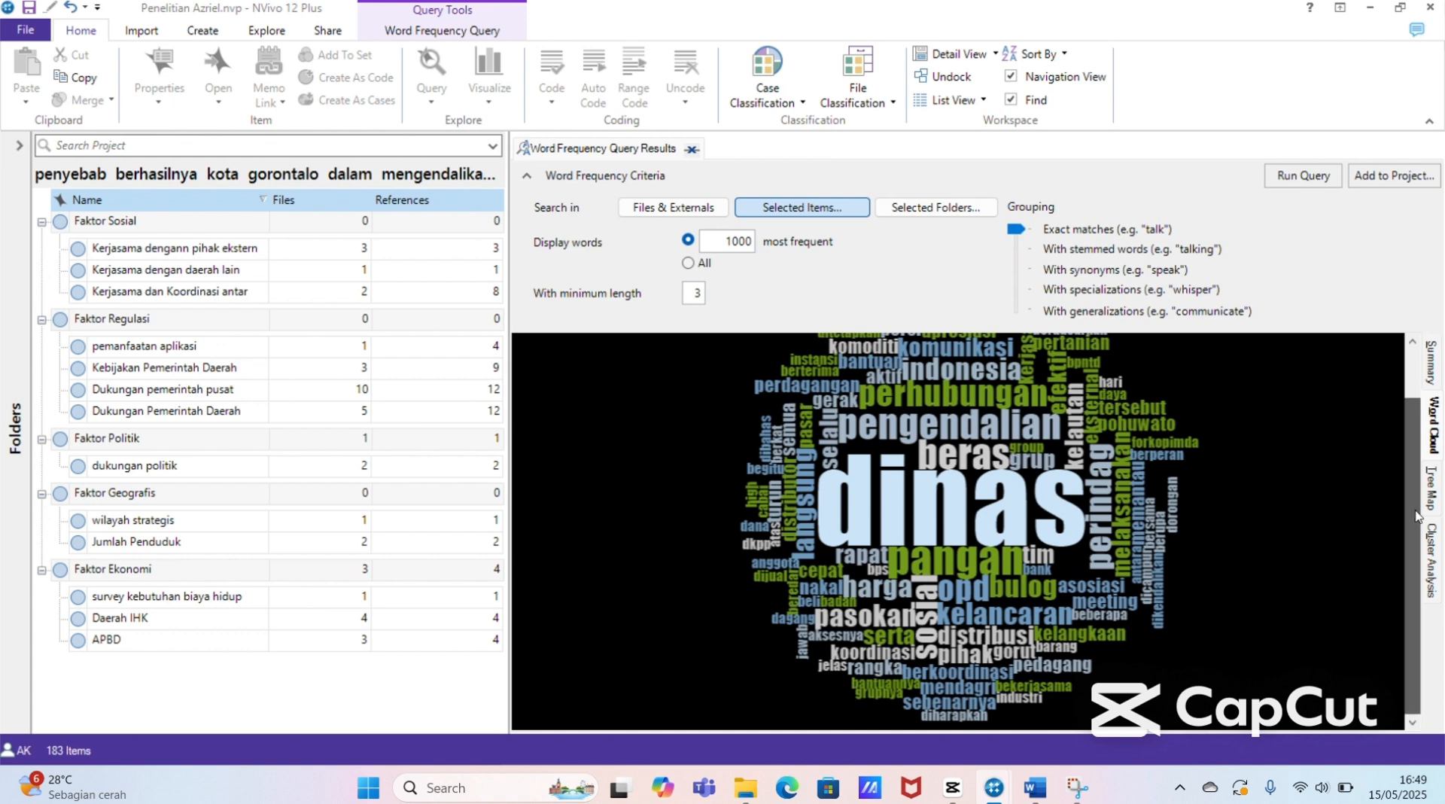
{"action": "scroll", "coordinate": [1407, 511], "scroll_direction": "up", "scroll_amount": 2}
{"action": "left_click_drag", "start_coordinate": [1424, 425], "coordinate": [1438, 492]}
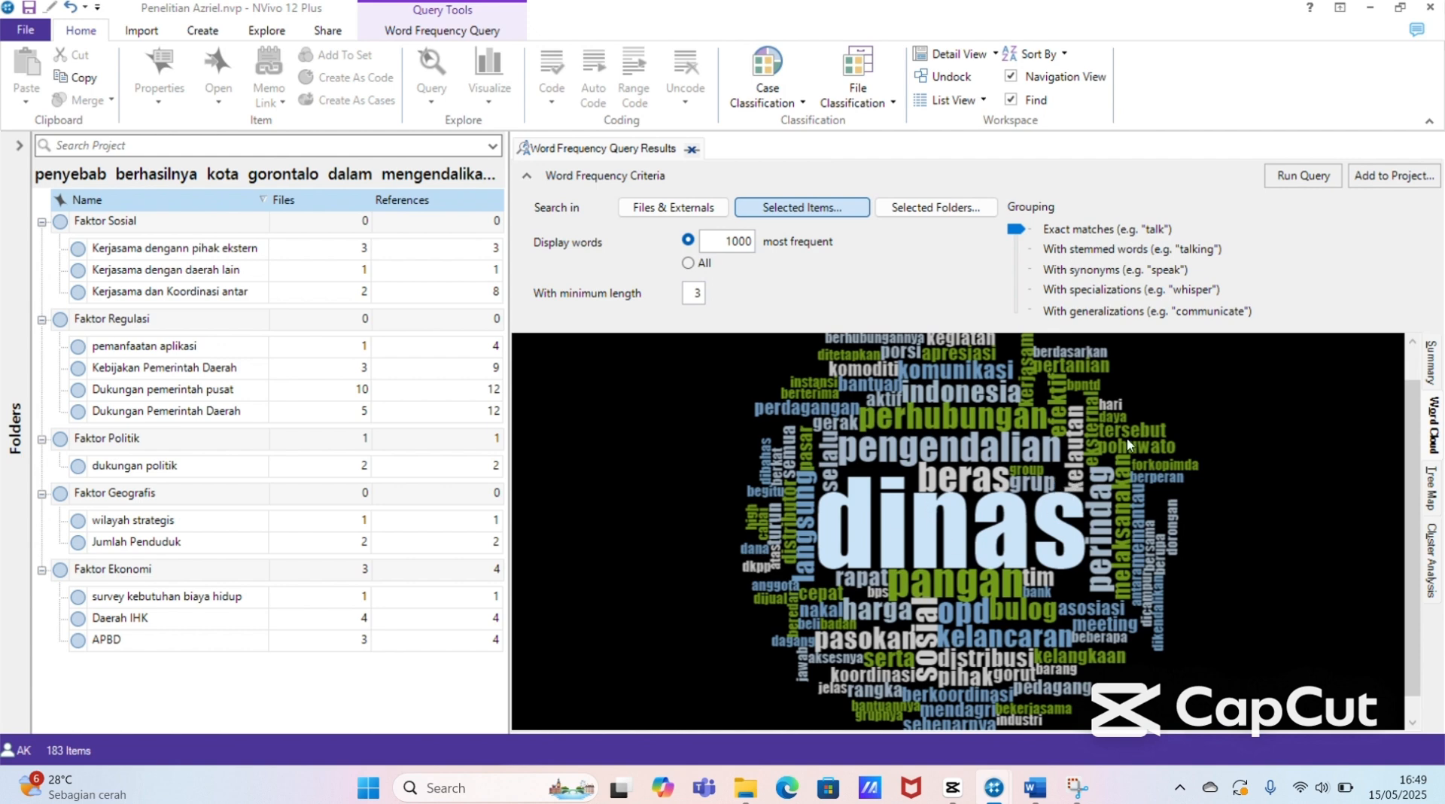
{"action": "right_click", "coordinate": [1199, 426]}
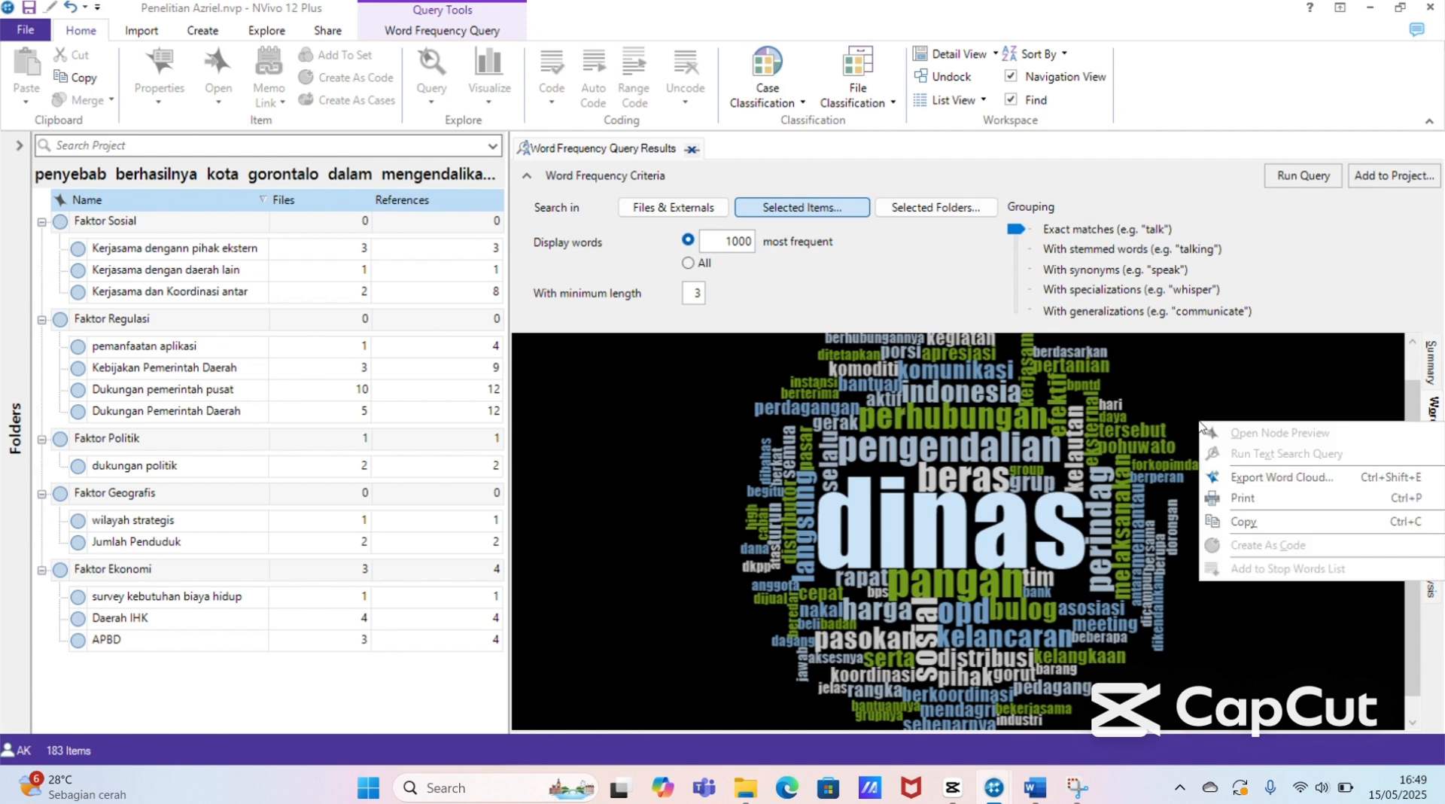
{"action": "left_click", "coordinate": [1084, 477]}
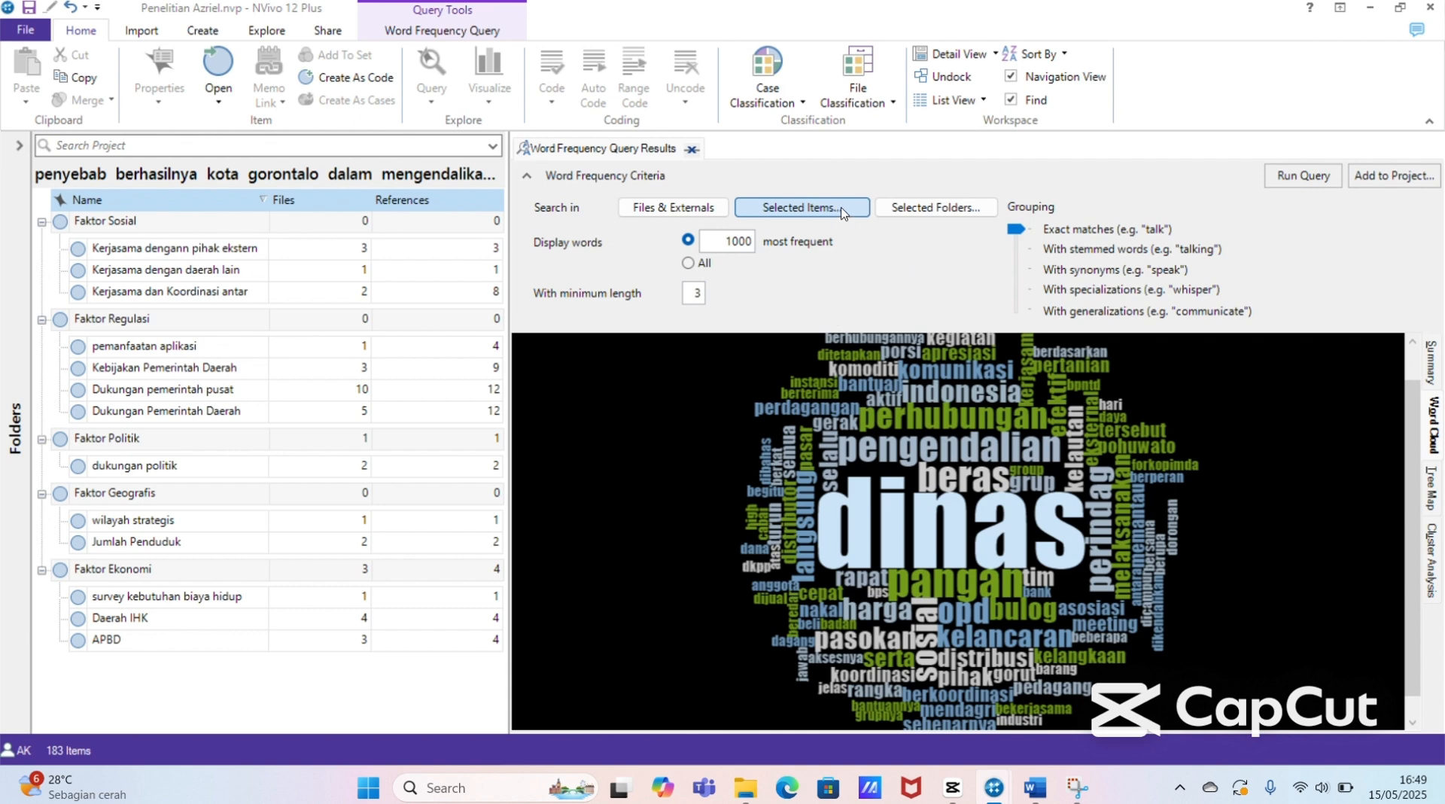
Step: Remove Faktor Sosial and its three Kerjasama subnodes from the query's selected items
{"action": "left_click", "coordinate": [841, 210]}
{"action": "left_click", "coordinate": [546, 275]}
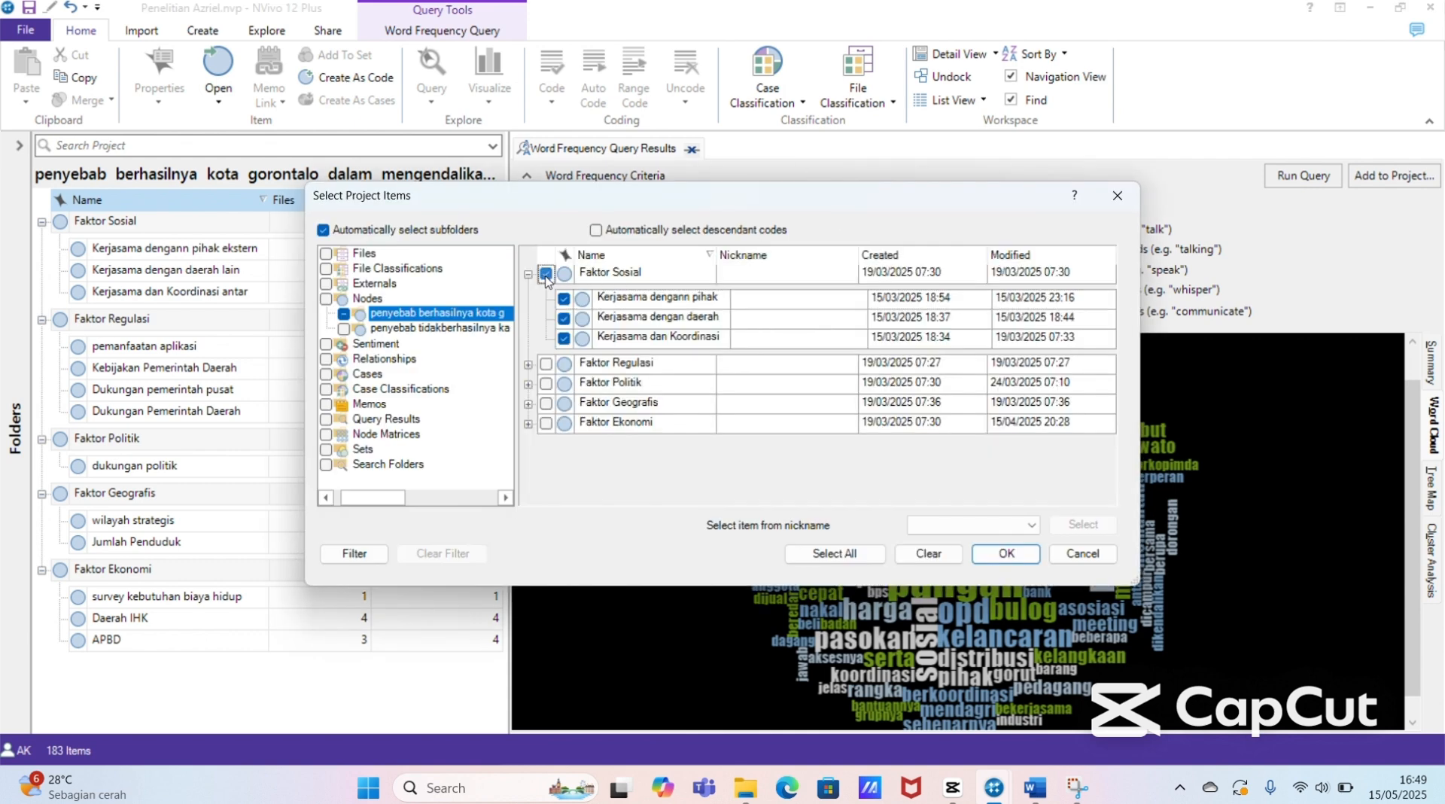
{"action": "left_click", "coordinate": [545, 275]}
{"action": "left_click", "coordinate": [564, 298]}
{"action": "left_click", "coordinate": [565, 319]}
{"action": "left_click", "coordinate": [564, 339]}
Step: Include Faktor Regulasi and its pemanfaatan aplikasi, Kebijakan Pemerintah Daerah, Dukungan pemerintah pusat and Dukungan Pemerintah Daerah subnodes in the selected items, and rerun the query
{"action": "left_click", "coordinate": [527, 365]}
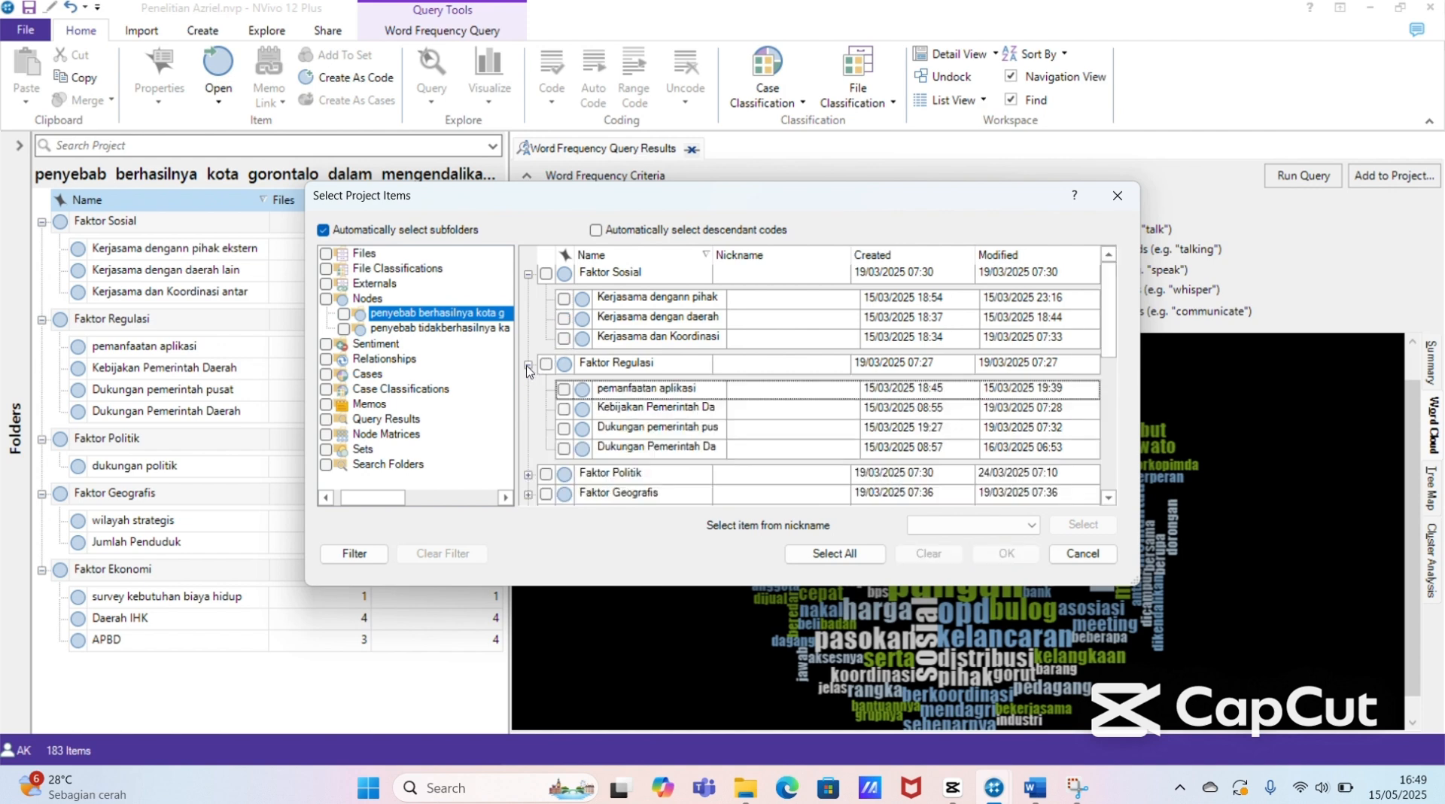
{"action": "left_click", "coordinate": [546, 365]}
{"action": "left_click", "coordinate": [564, 389]}
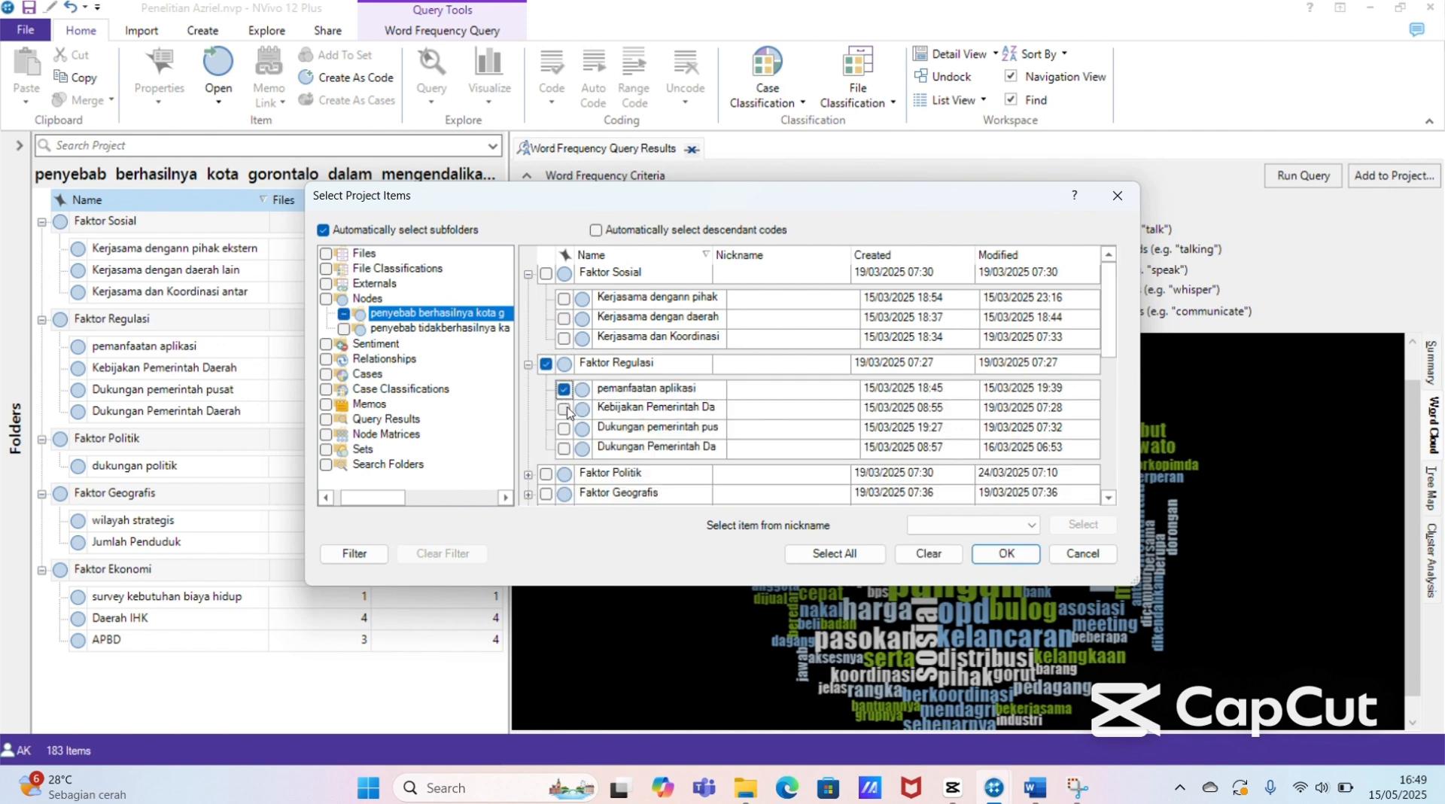
{"action": "left_click", "coordinate": [564, 427]}
{"action": "left_click", "coordinate": [564, 408]}
{"action": "left_click", "coordinate": [563, 448]}
{"action": "left_click", "coordinate": [1006, 555]}
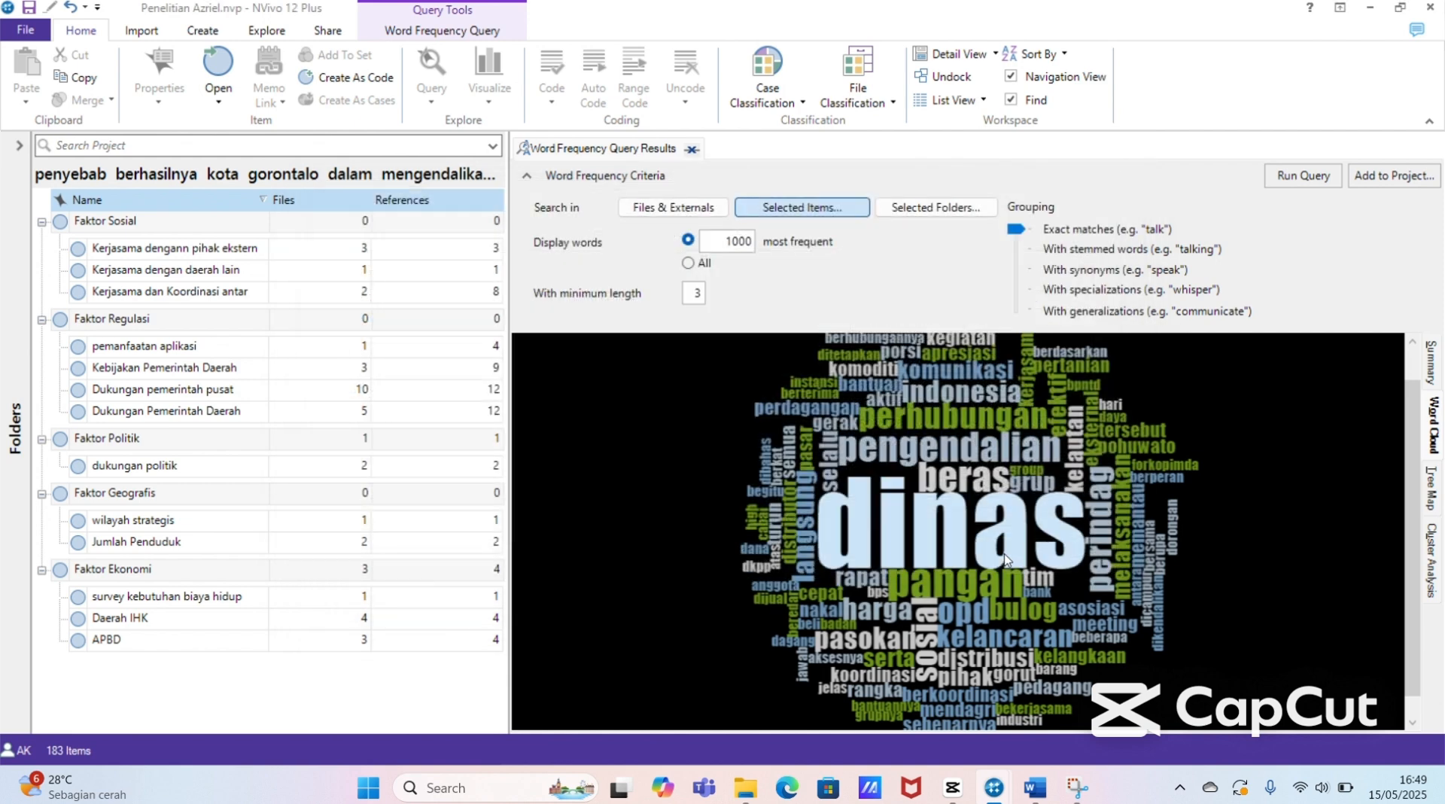
{"action": "left_click", "coordinate": [1291, 175]}
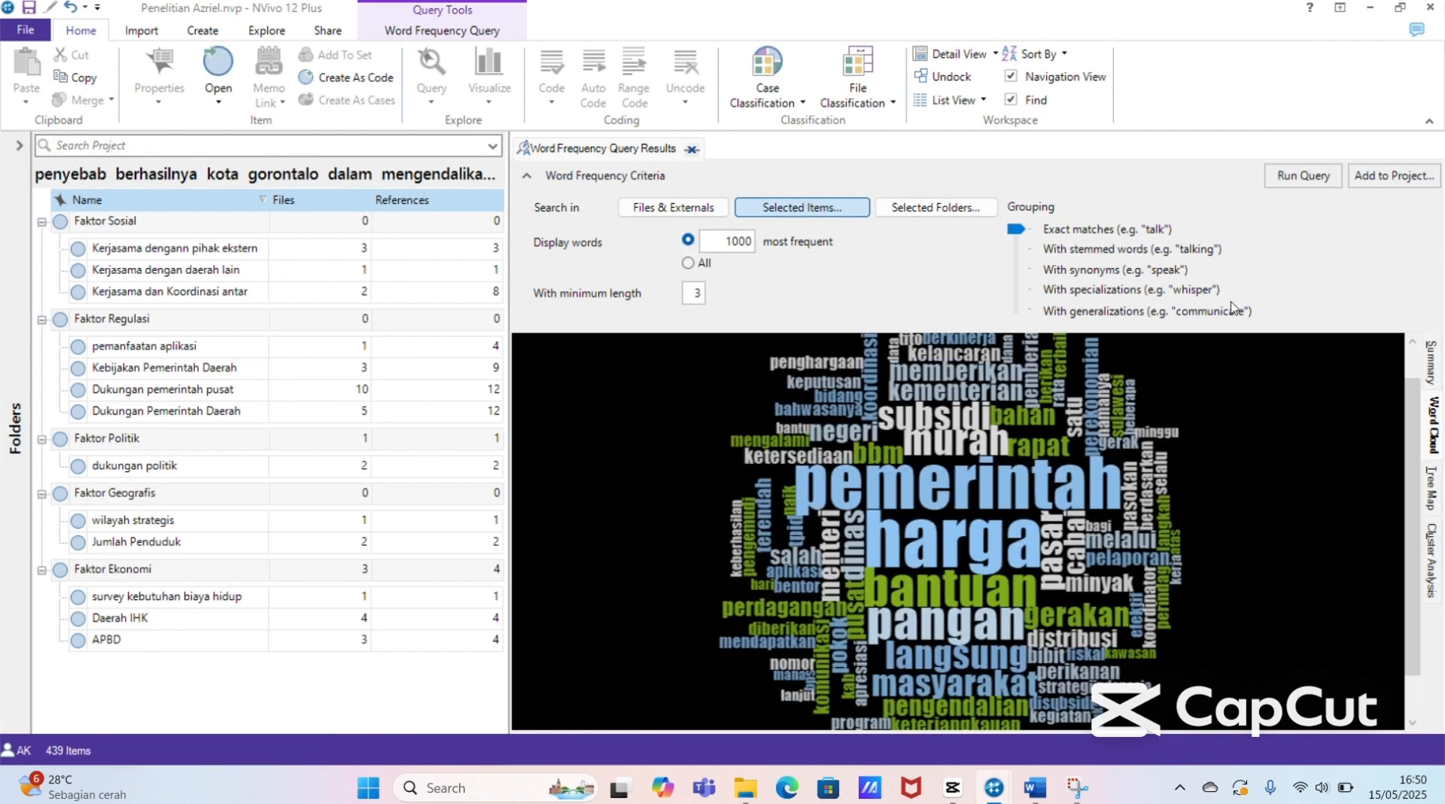
{"action": "mouse_move", "coordinate": [1412, 474]}
{"action": "left_mouse_down"}
{"action": "mouse_move", "coordinate": [1414, 508]}
{"action": "mouse_move", "coordinate": [1422, 435]}
{"action": "mouse_move", "coordinate": [1419, 490]}
{"action": "left_mouse_up"}
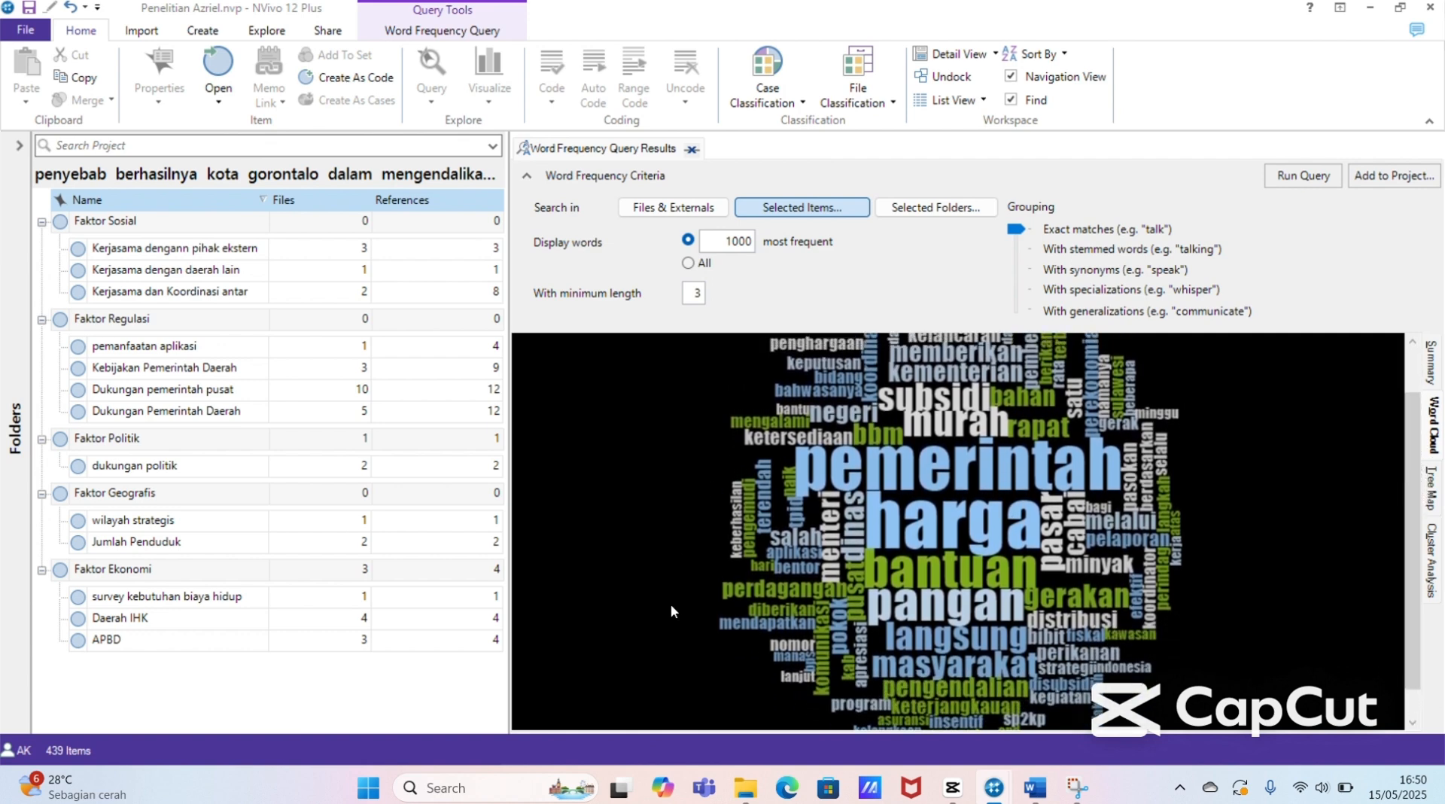
Step: Check which items the Faktor Regulasi word frequency query covers, and close the query results
{"action": "right_click", "coordinate": [1261, 471]}
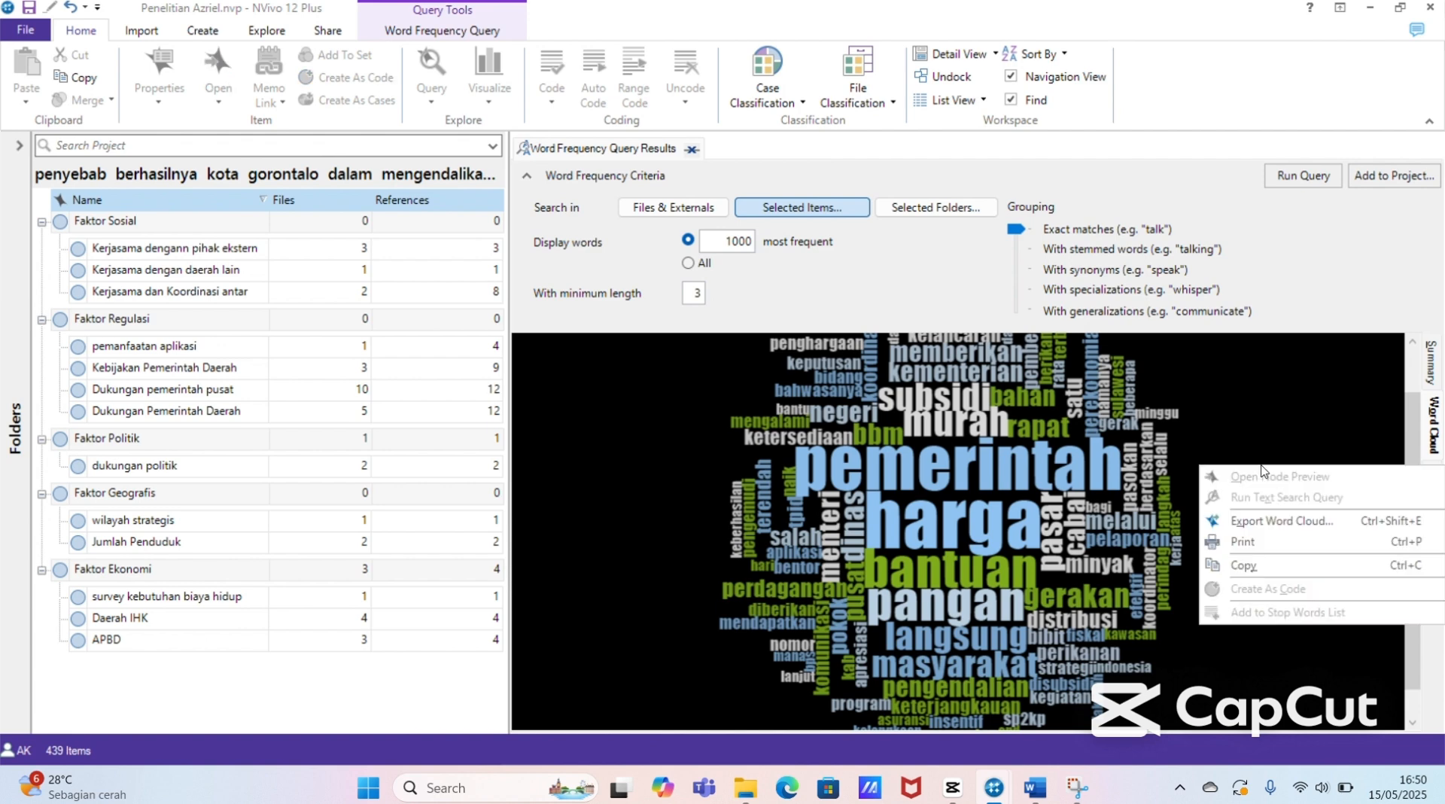
{"action": "left_click", "coordinate": [1246, 385]}
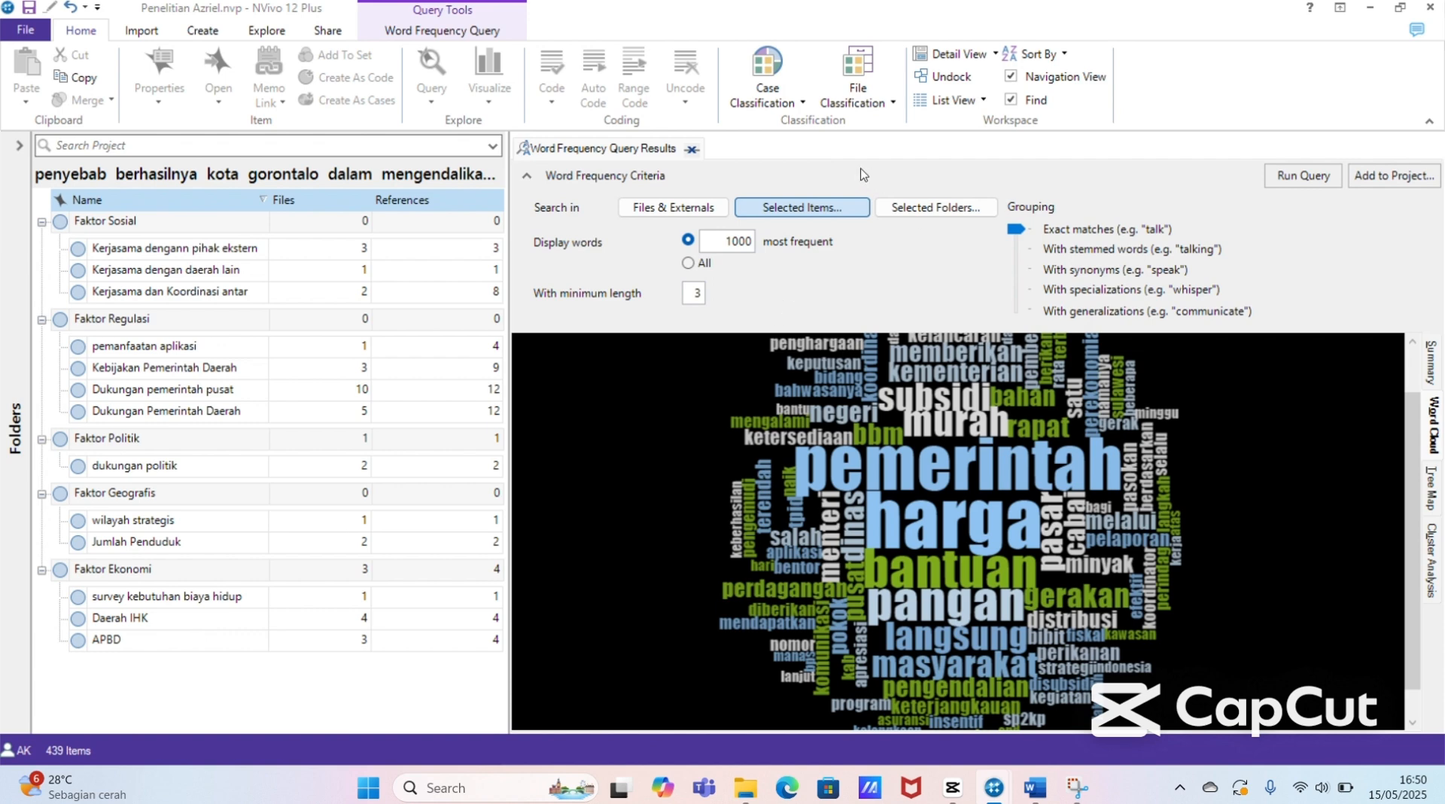
{"action": "left_click", "coordinate": [800, 212]}
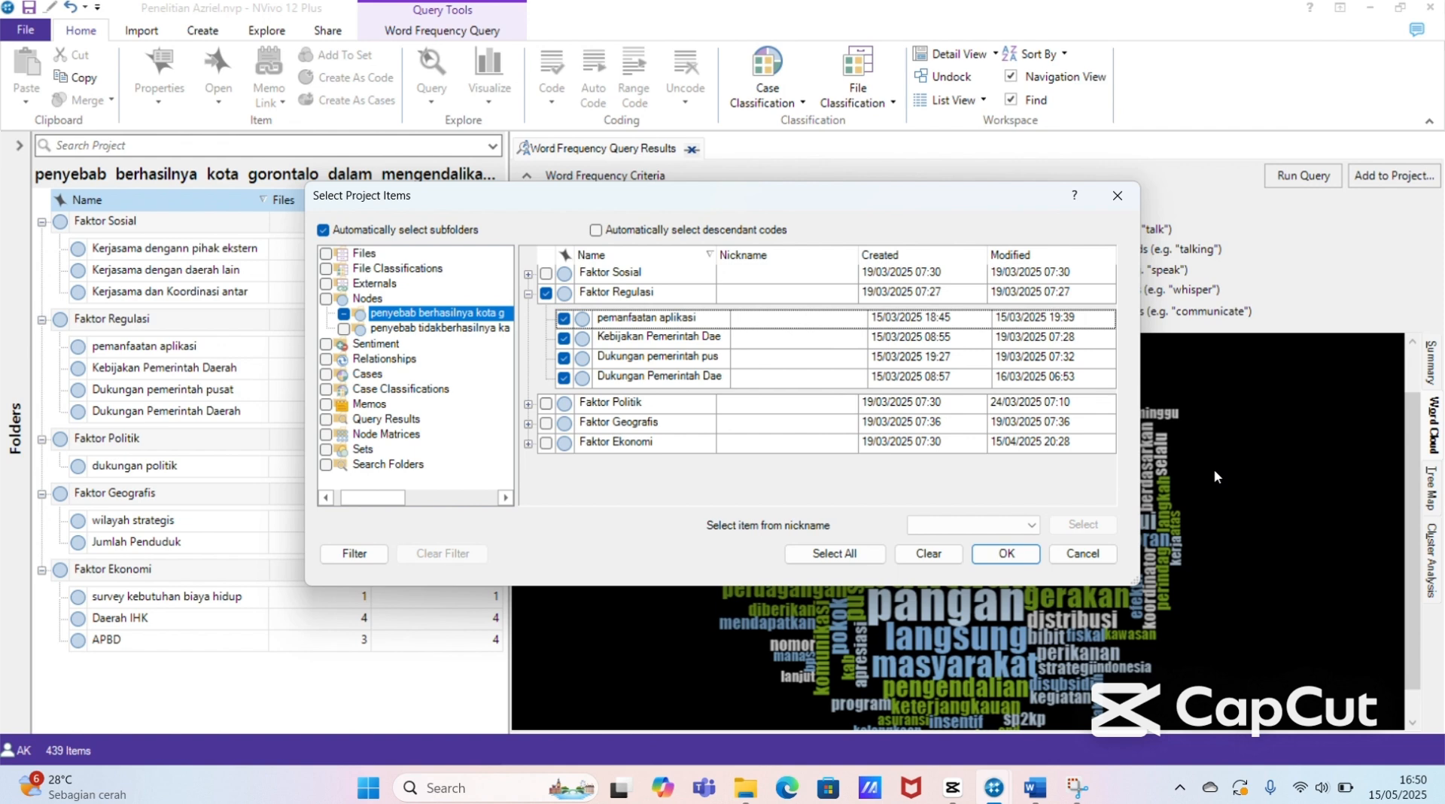
{"action": "left_click", "coordinate": [1117, 197]}
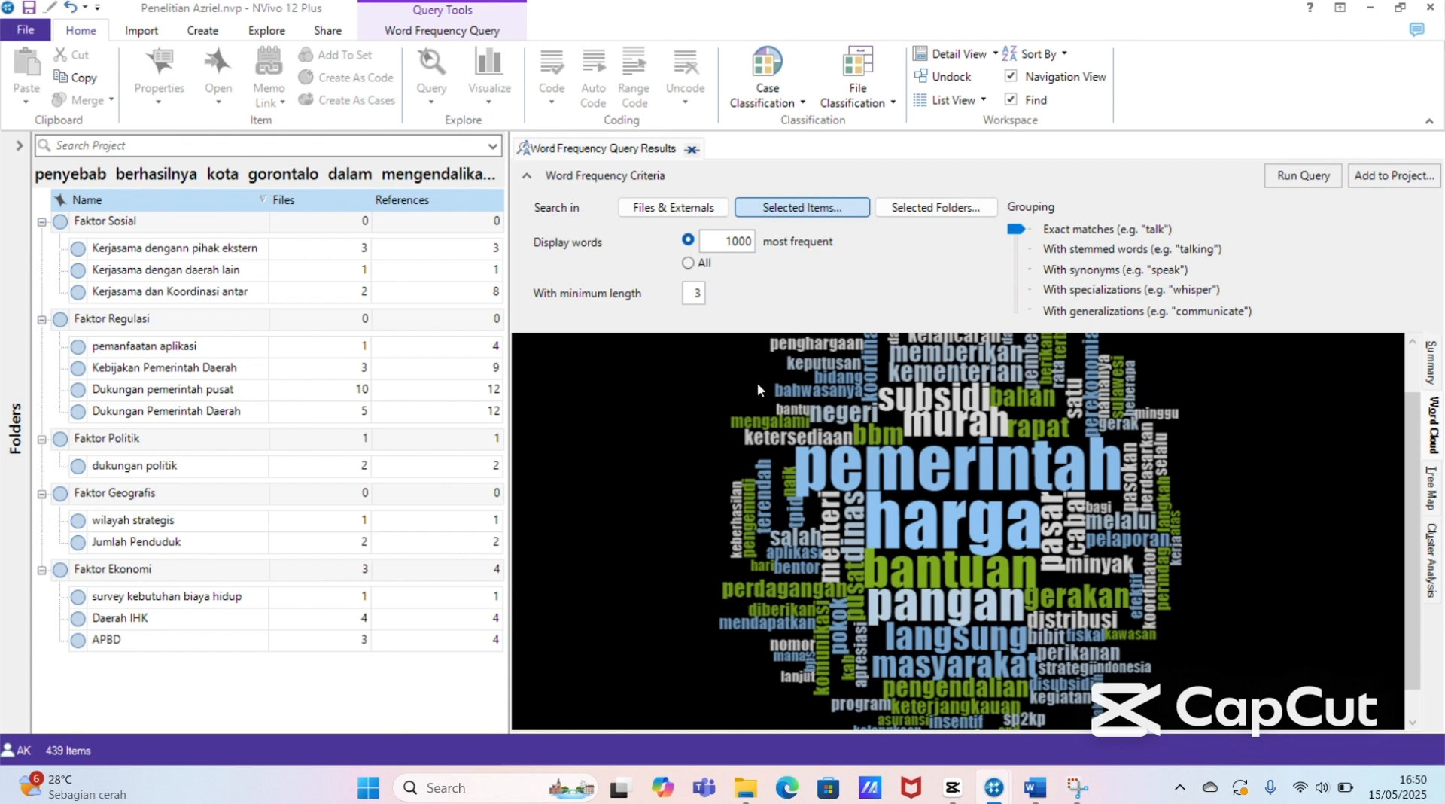
{"action": "left_click", "coordinate": [696, 150]}
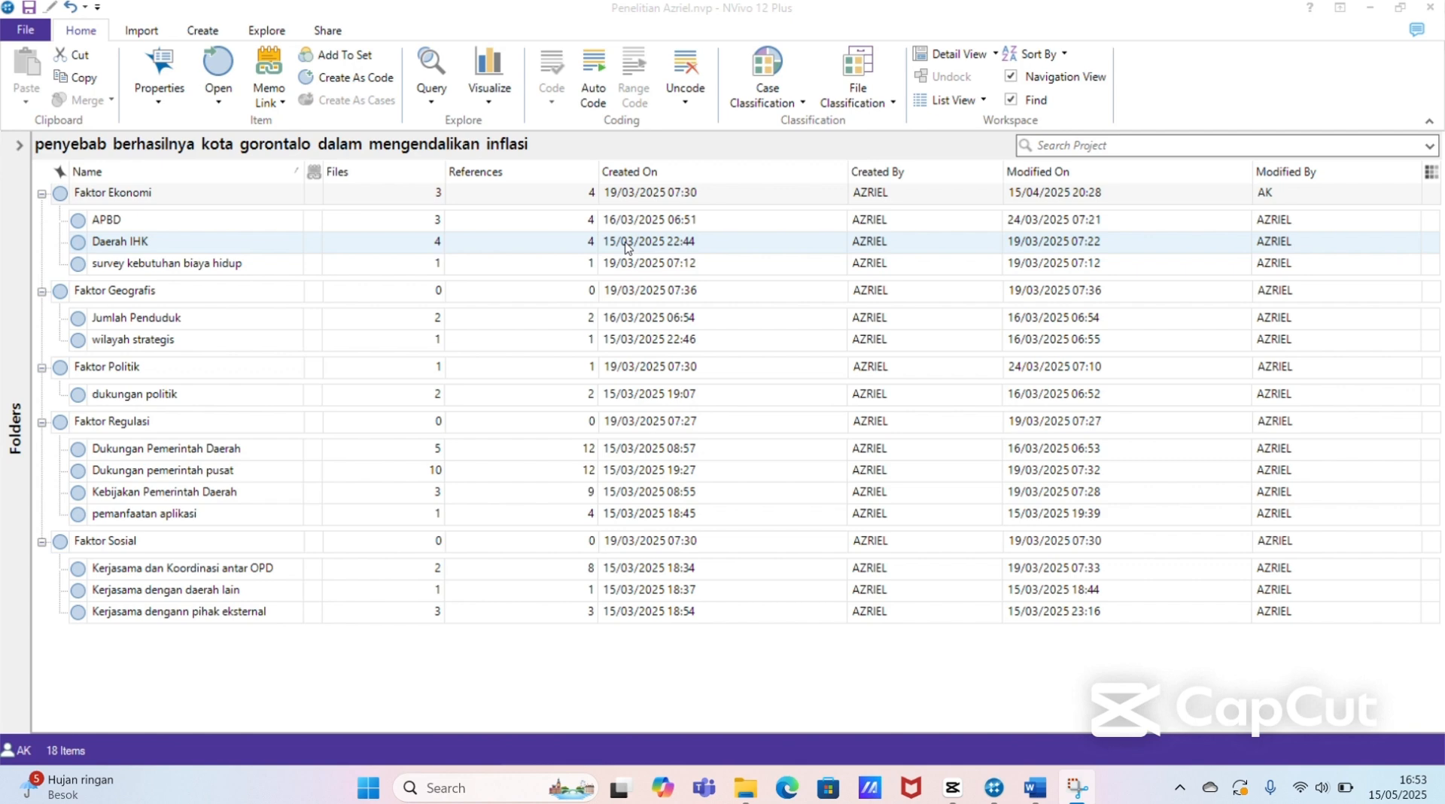
Step: Start a text search query on all five factor nodes and show its results as a word tree
{"action": "left_click", "coordinate": [527, 201]}
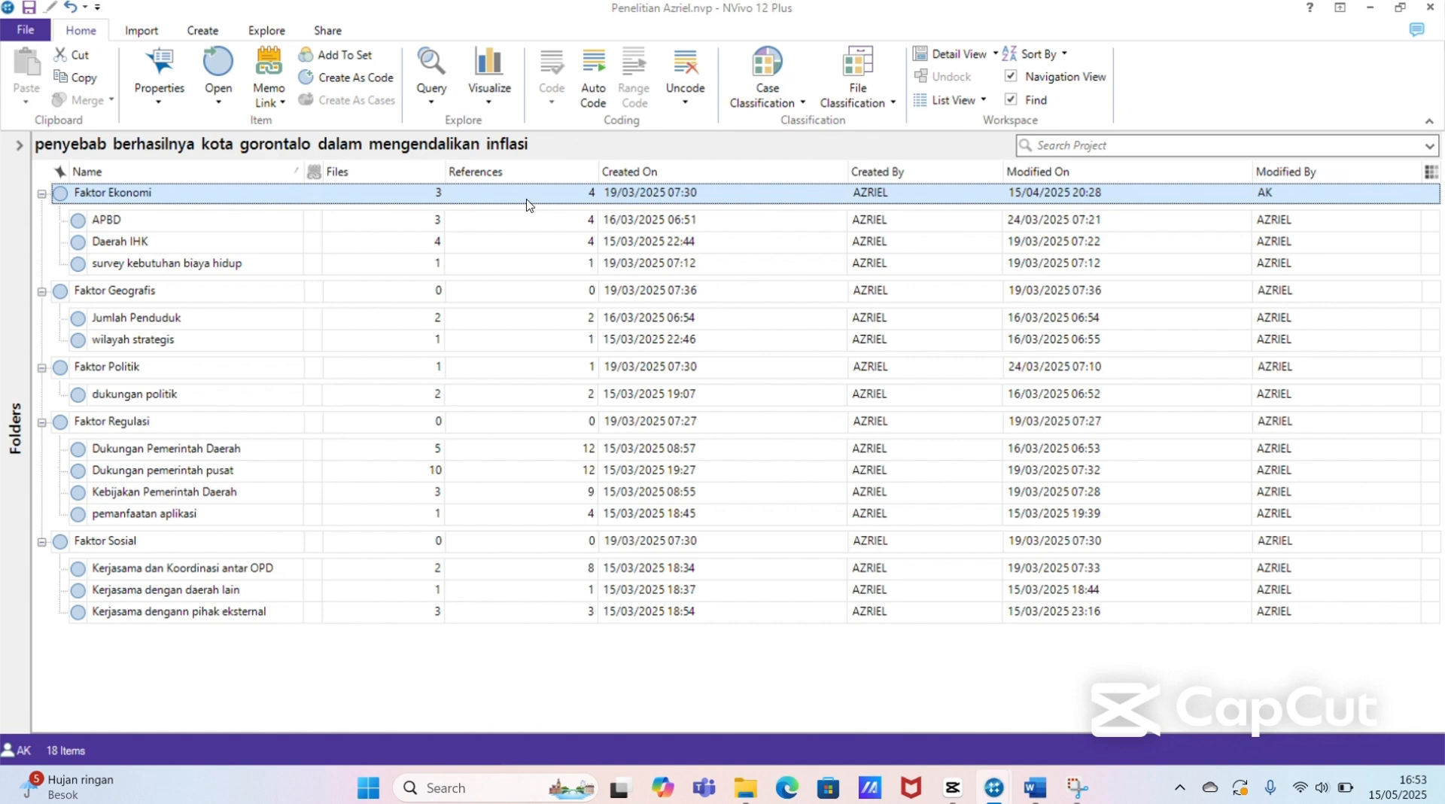
{"action": "left_click", "coordinate": [384, 222]}
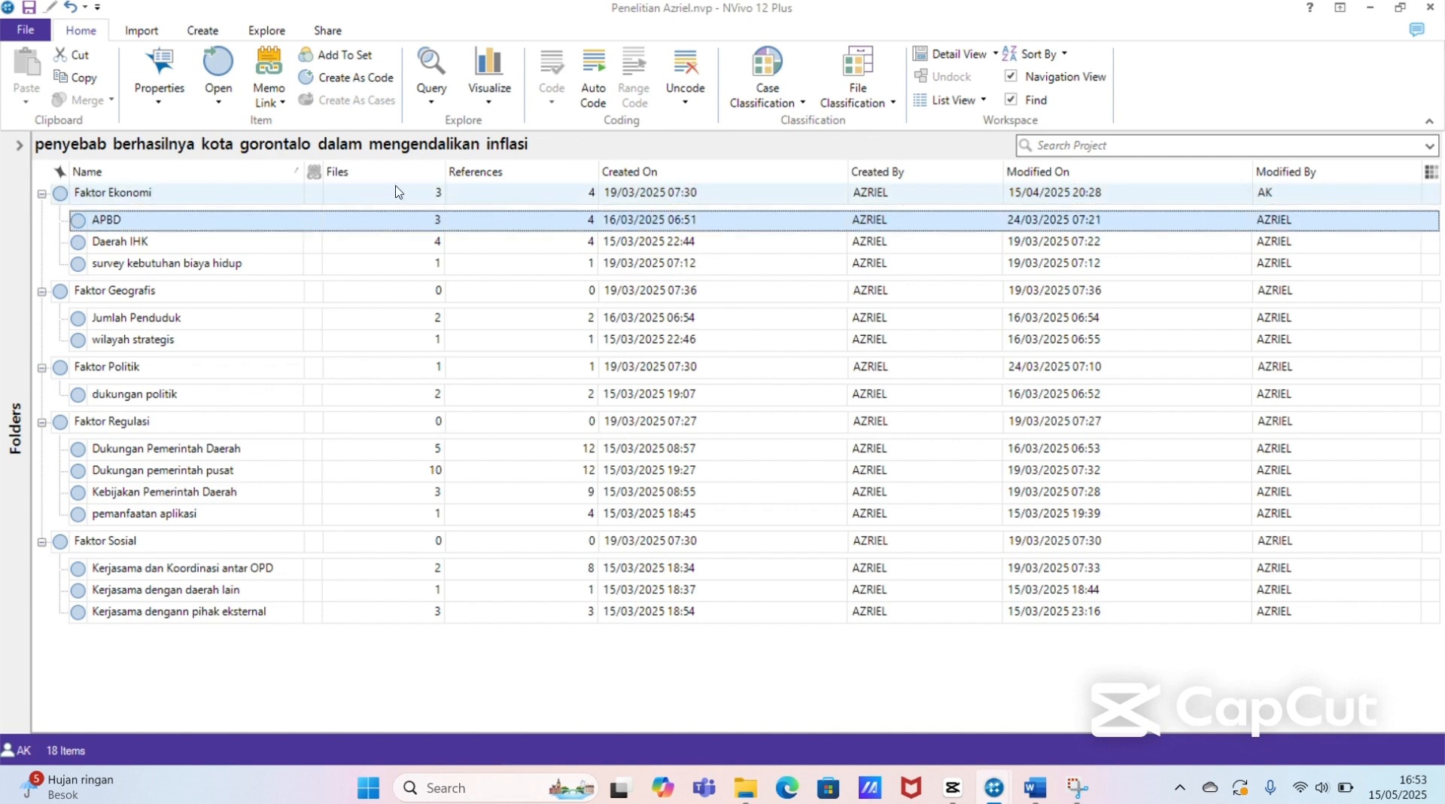
{"action": "left_click", "coordinate": [335, 419]}
{"action": "left_click", "coordinate": [284, 450]}
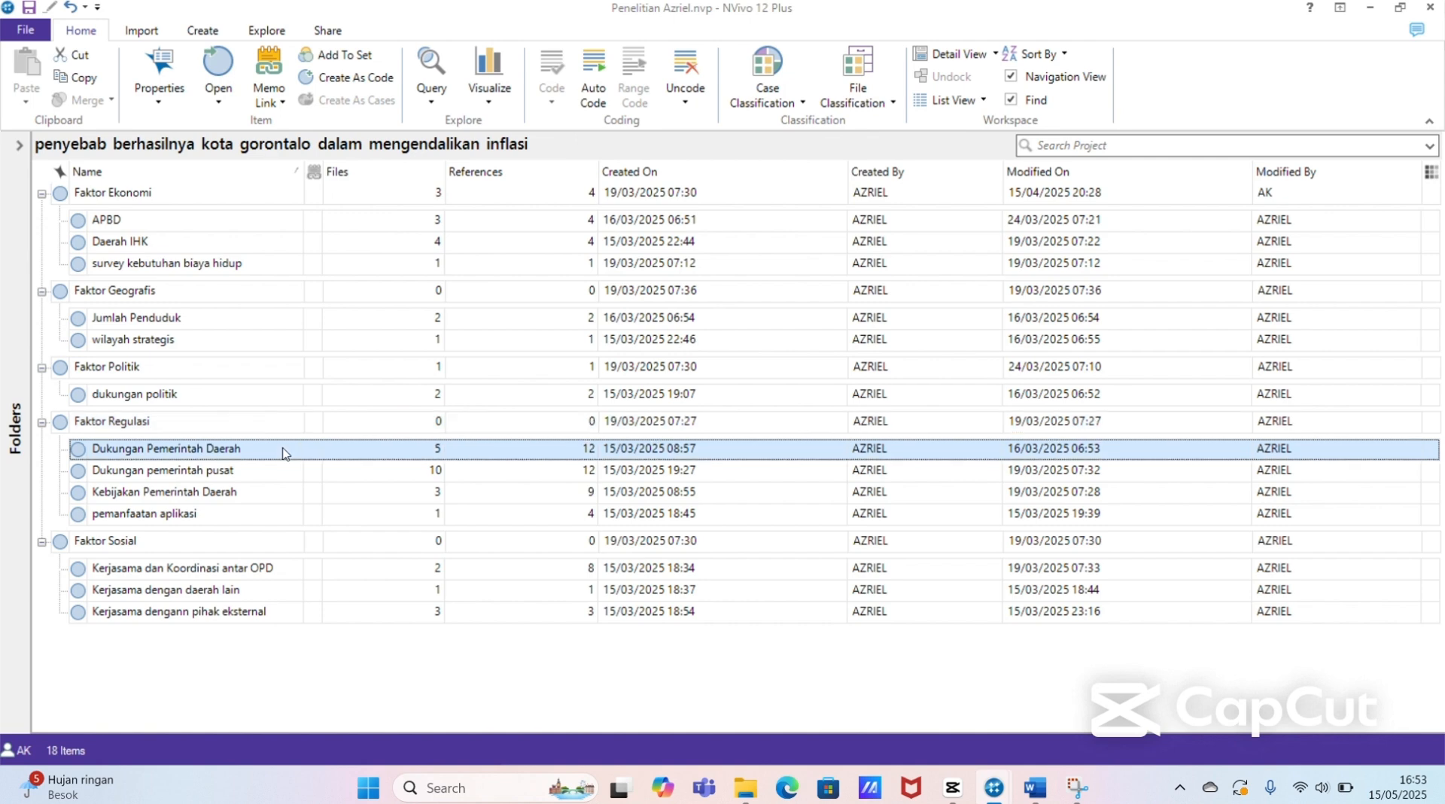
{"action": "left_click", "coordinate": [280, 395]}
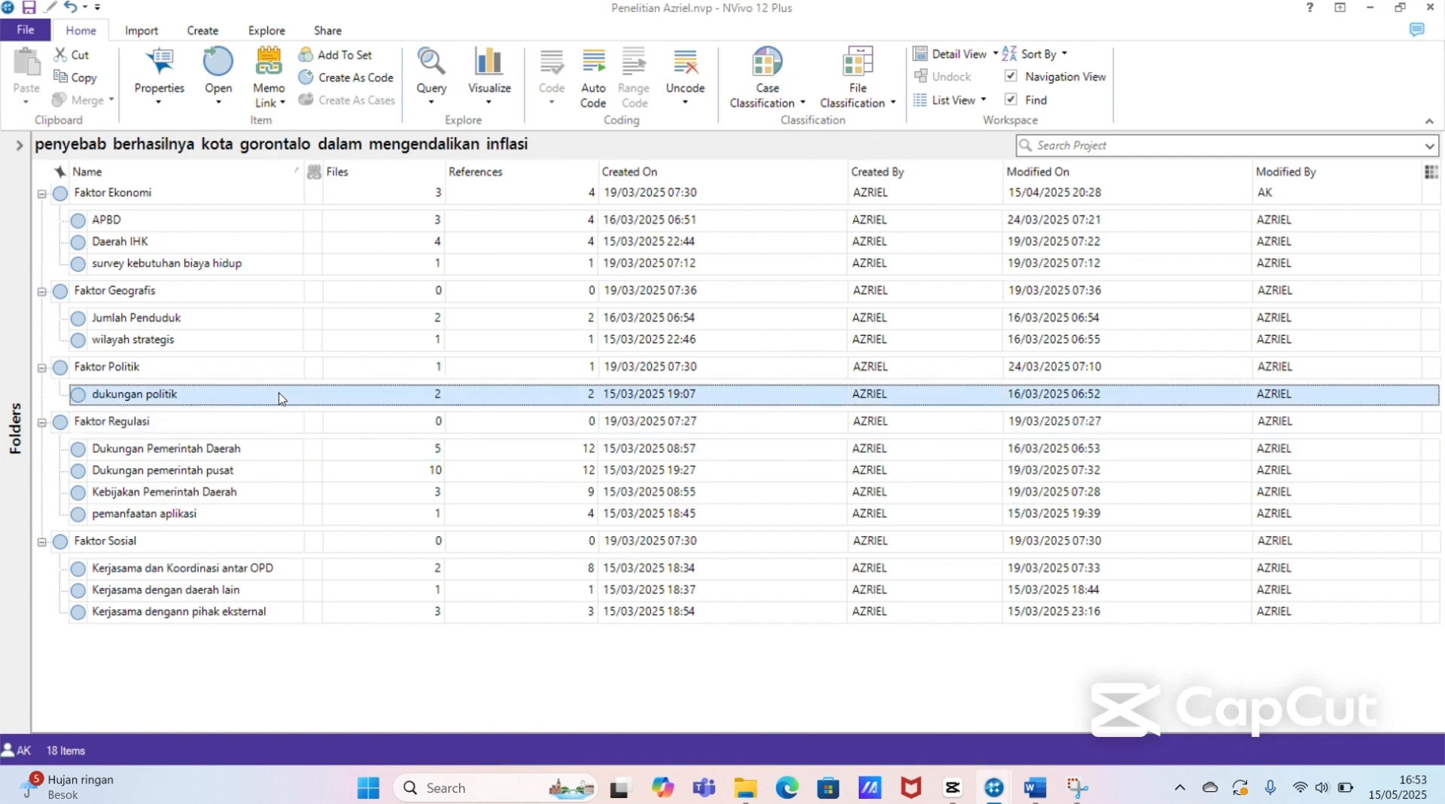
{"action": "key", "text": "ctrl+a"}
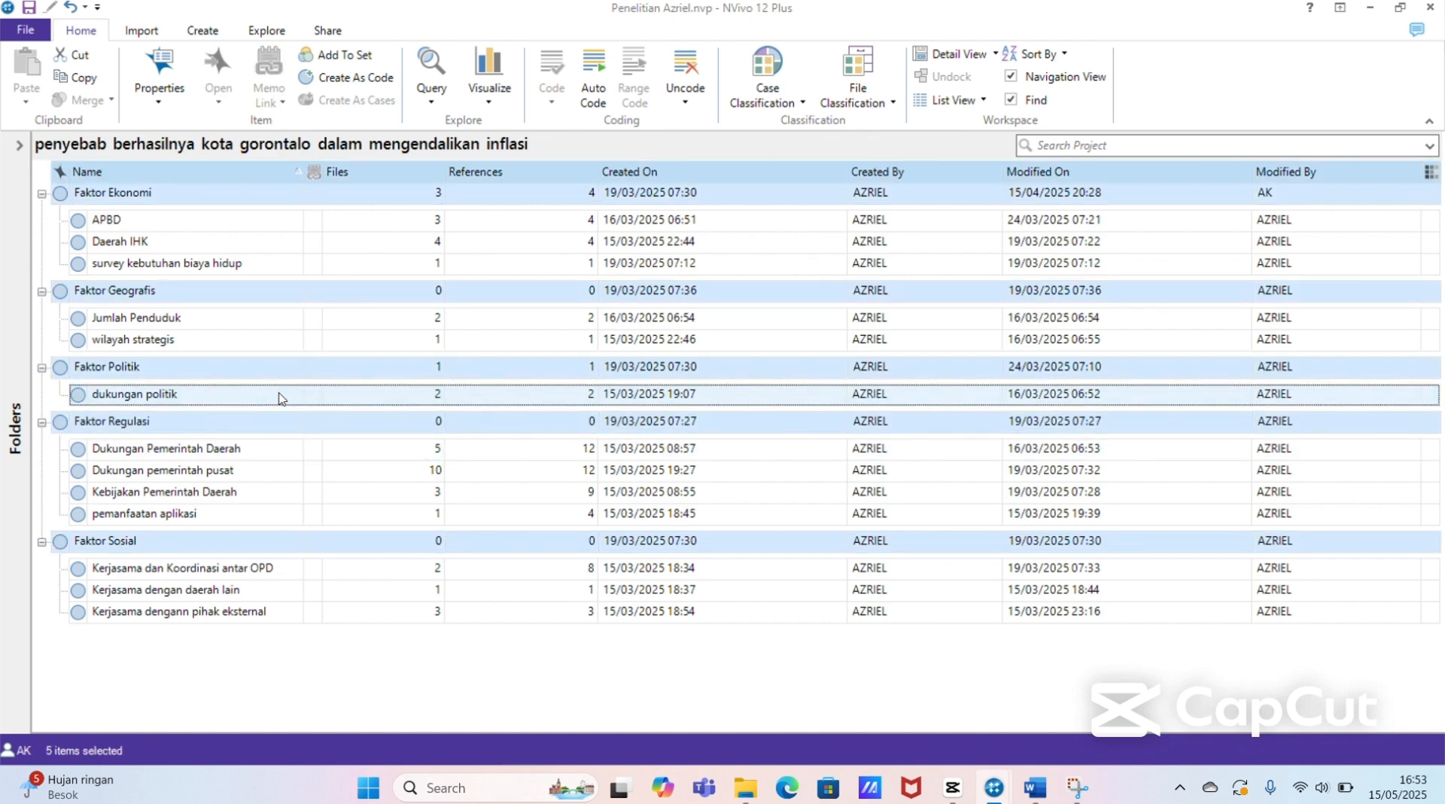
{"action": "left_click", "coordinate": [426, 109]}
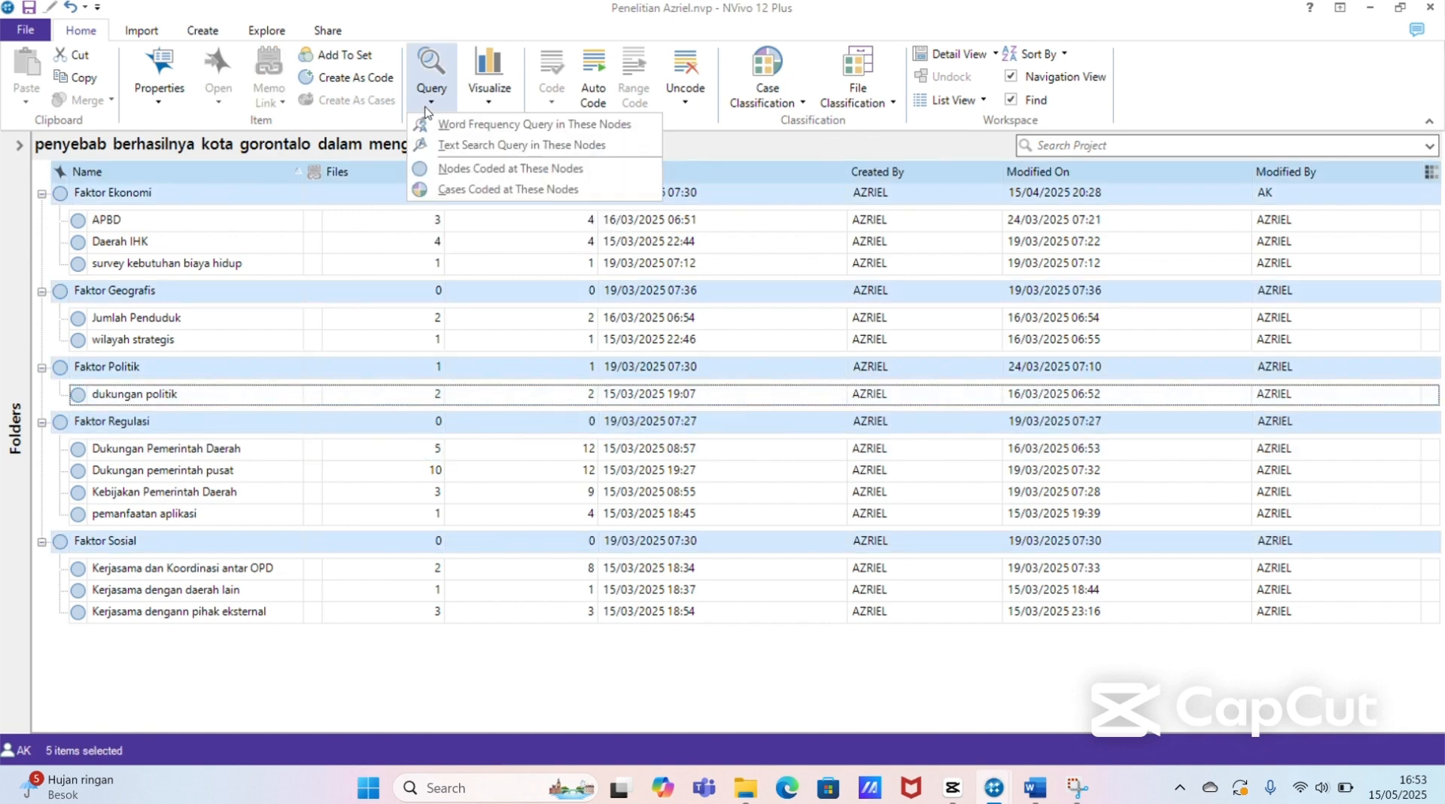
{"action": "left_click", "coordinate": [500, 145]}
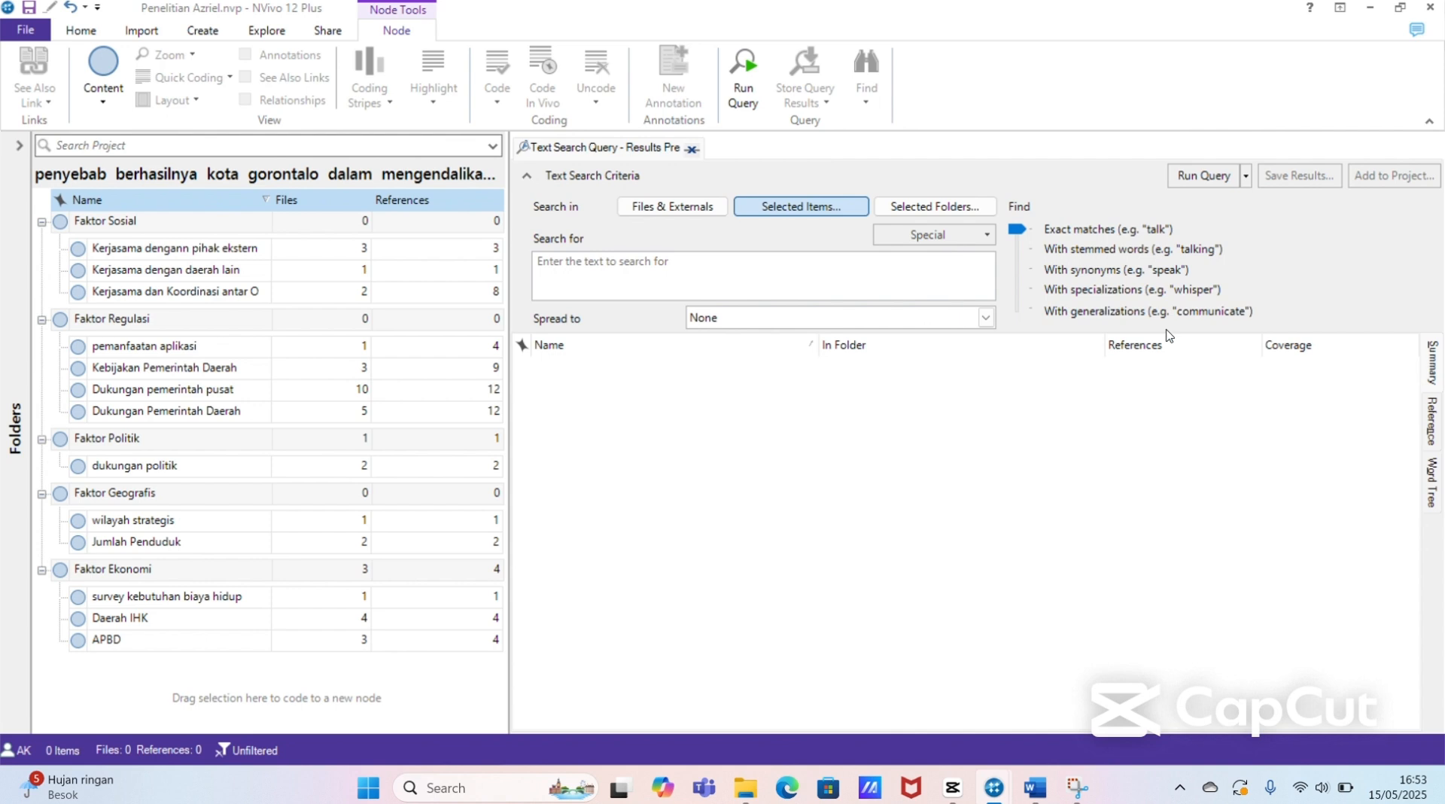
{"action": "left_click", "coordinate": [1432, 482]}
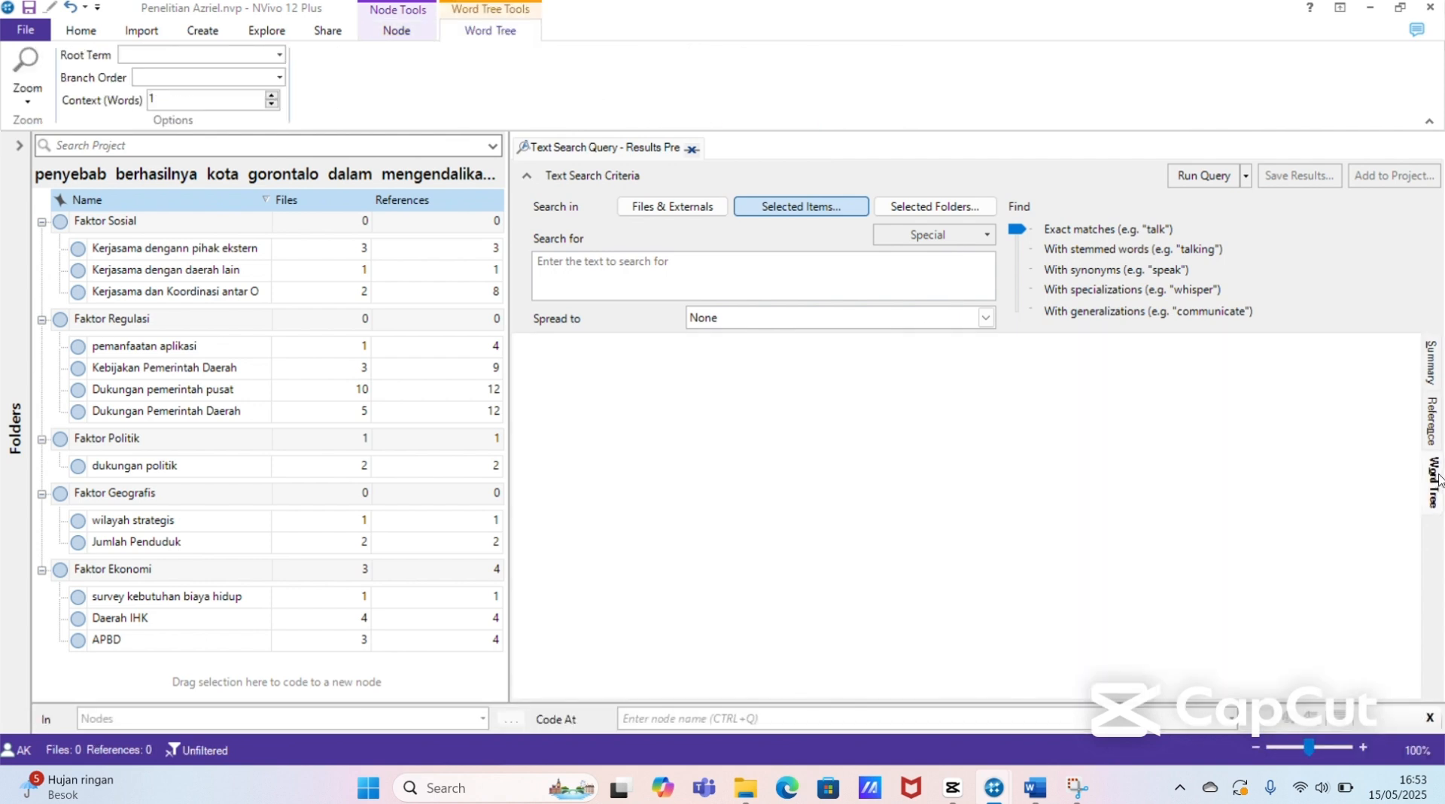
Step: Enter "kebijakan pemerintah" as the text to search for
{"action": "left_click", "coordinate": [737, 267]}
{"action": "type", "text": "kebi"}
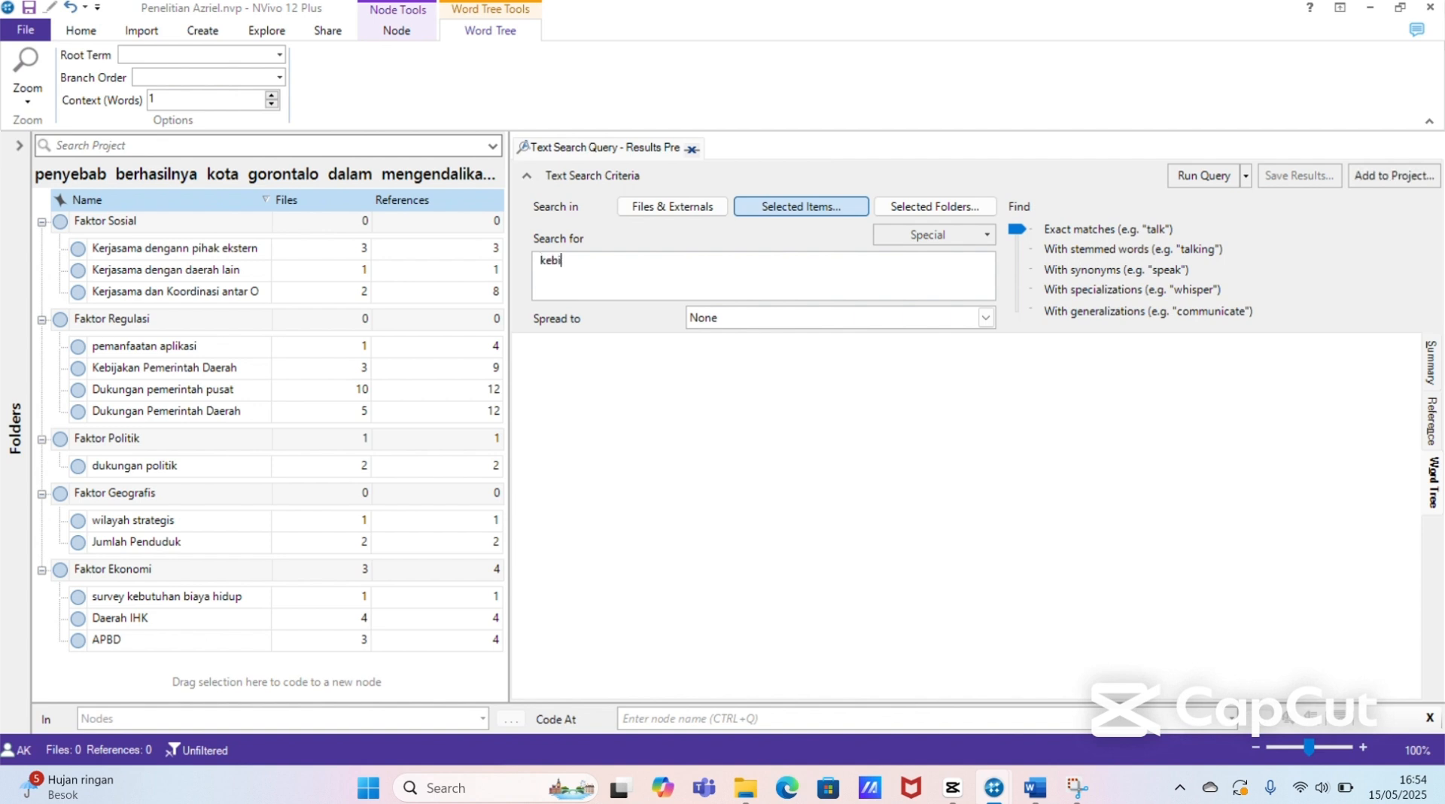
{"action": "type", "text": "jakan pemerintah"}
Step: Include the three Kerjasama subnodes of Faktor Sosial in the text search query's selected items
{"action": "left_click", "coordinate": [826, 209]}
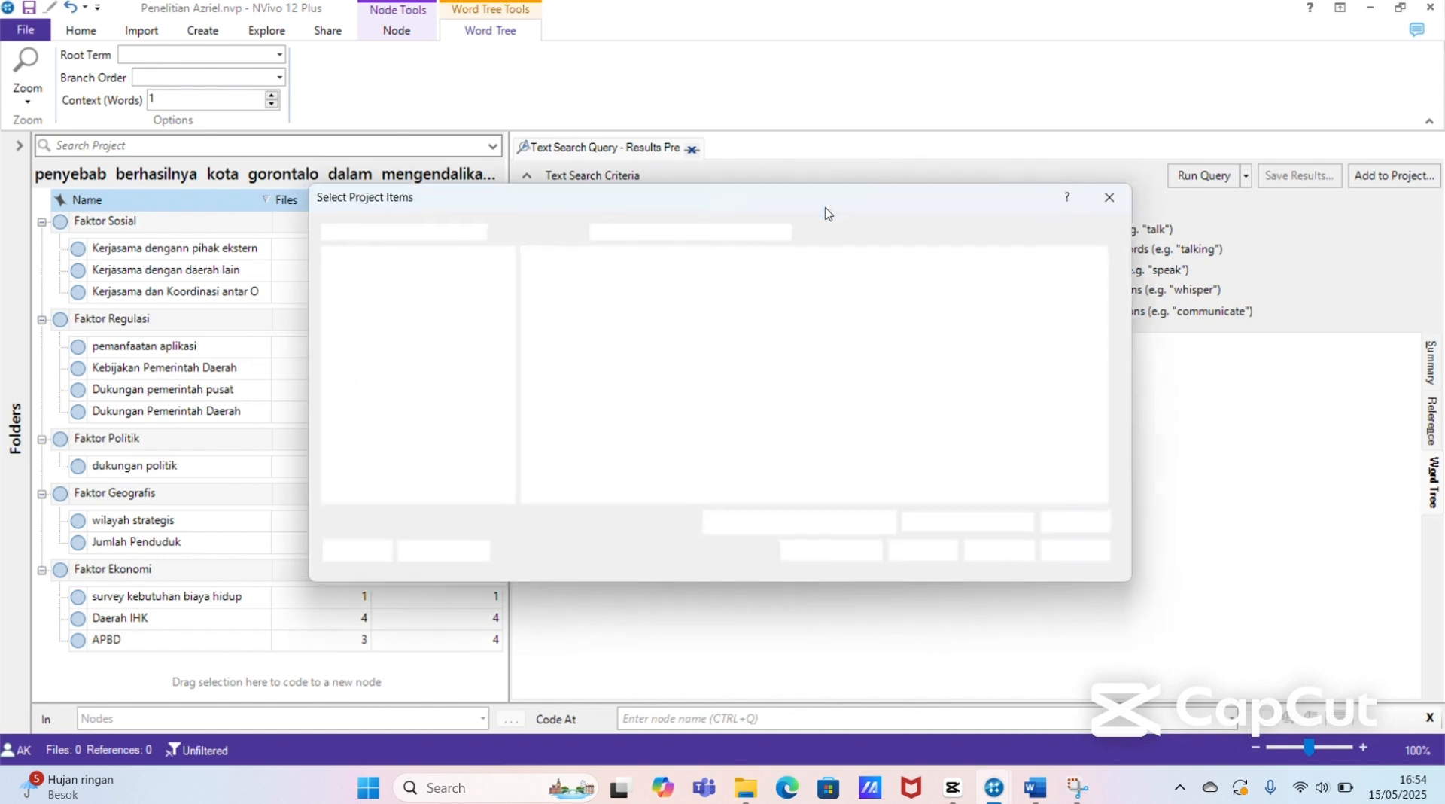
{"action": "left_click", "coordinate": [529, 274]}
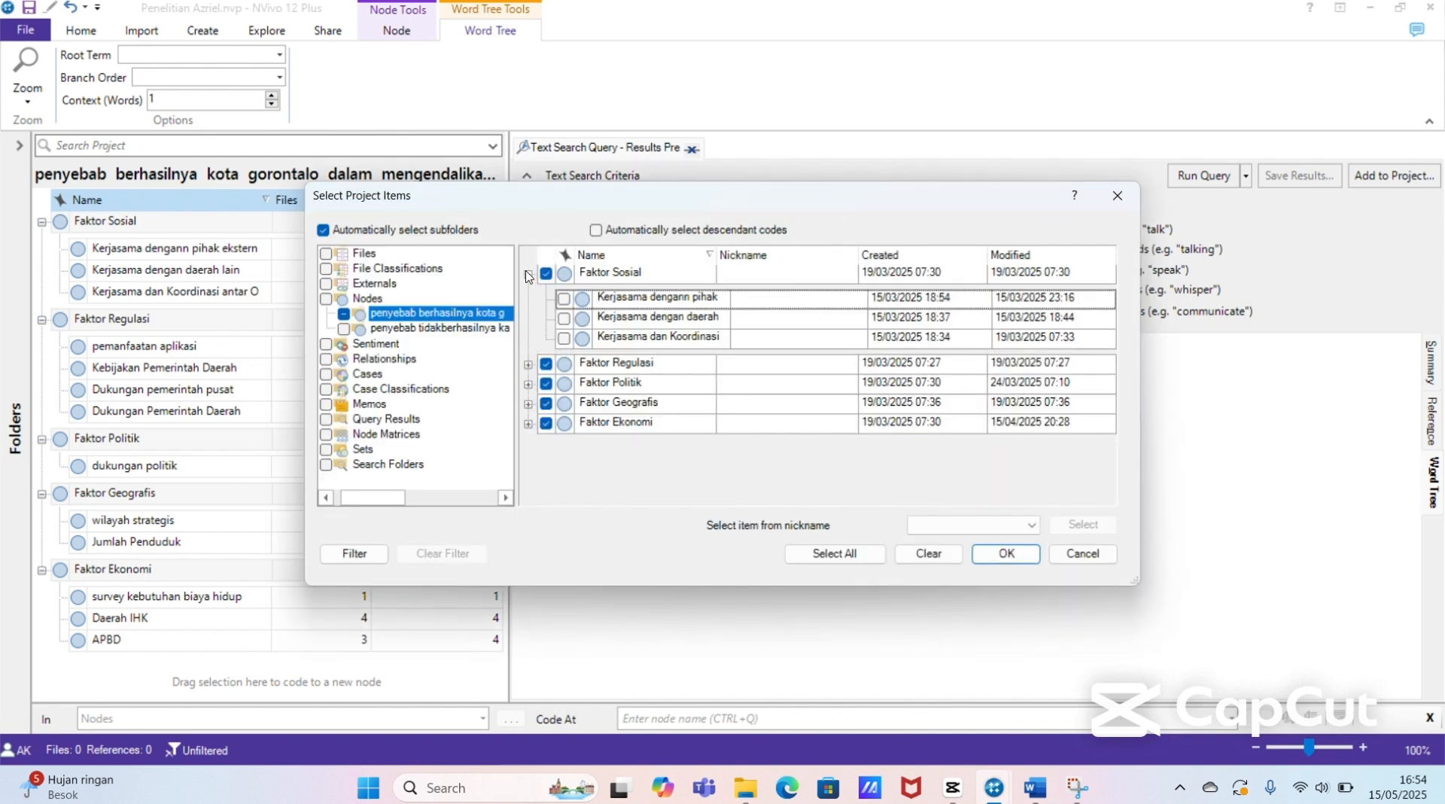
{"action": "left_click", "coordinate": [564, 299]}
{"action": "left_click", "coordinate": [563, 318]}
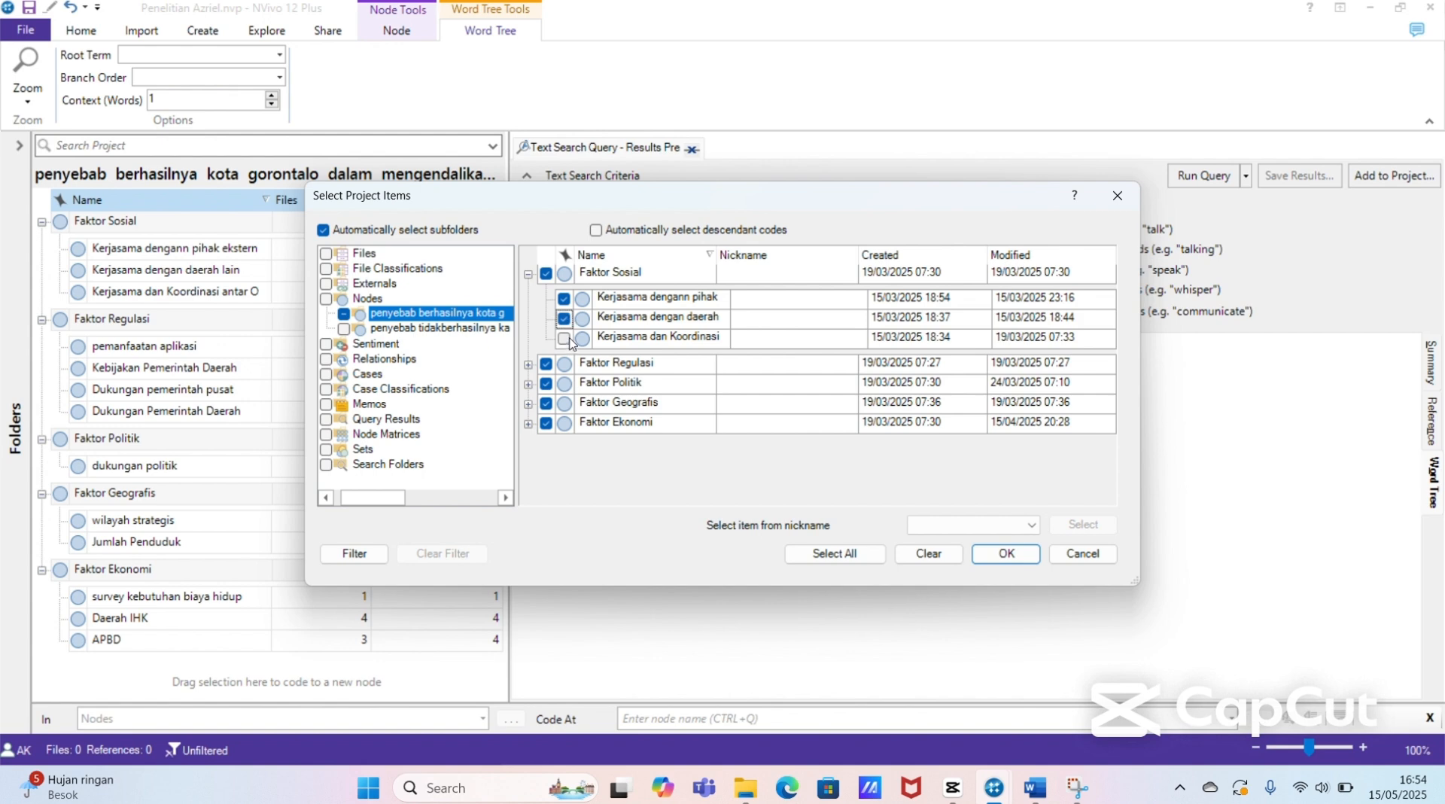
{"action": "left_click", "coordinate": [564, 339]}
Step: Include Faktor Regulasi's pemanfaatan aplikasi, Kebijakan Pemerintah Daerah, Dukungan pemerintah pusat and Dukungan Pemerintah Daerah subnodes in the selected items
{"action": "left_click", "coordinate": [529, 365]}
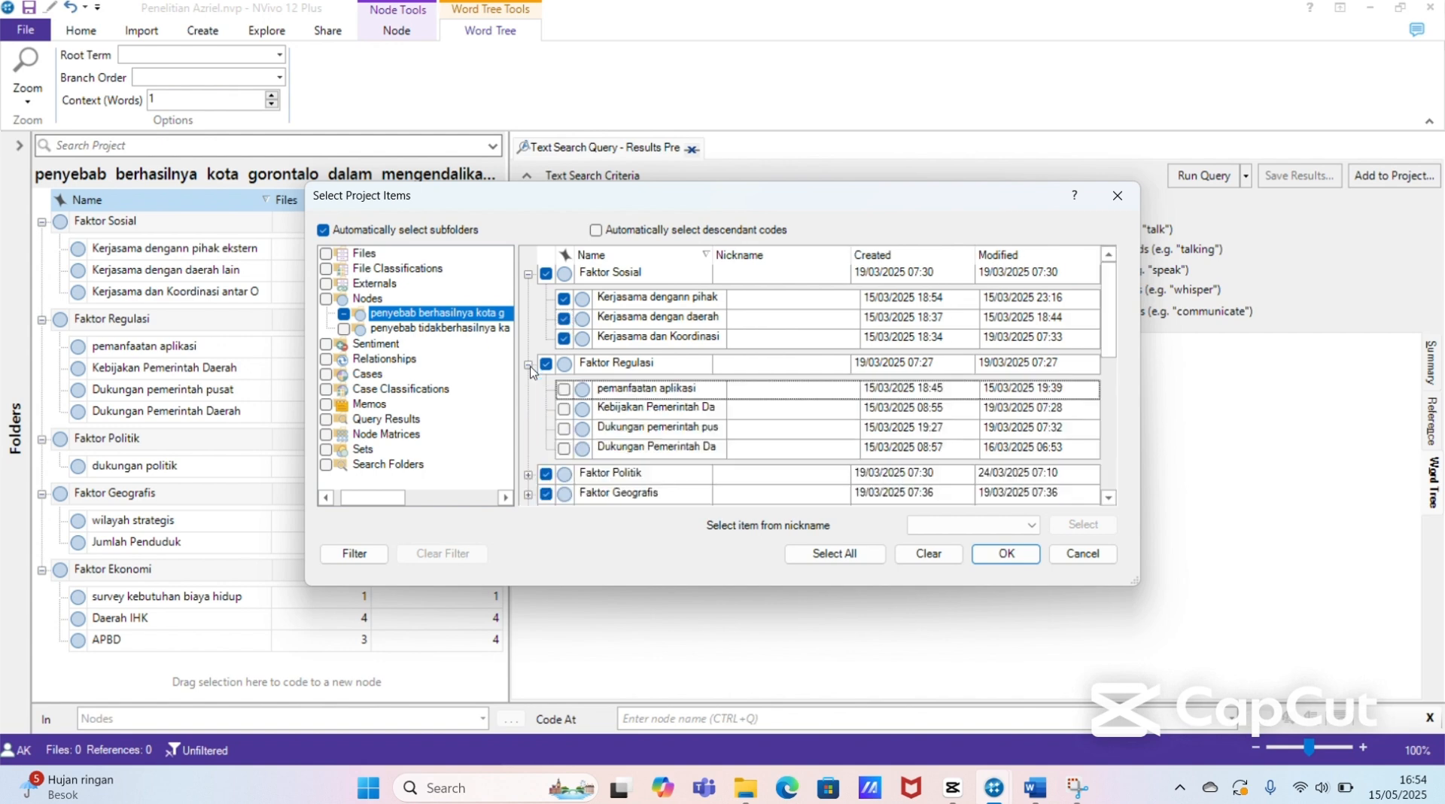
{"action": "left_click", "coordinate": [564, 389]}
{"action": "left_click", "coordinate": [563, 410]}
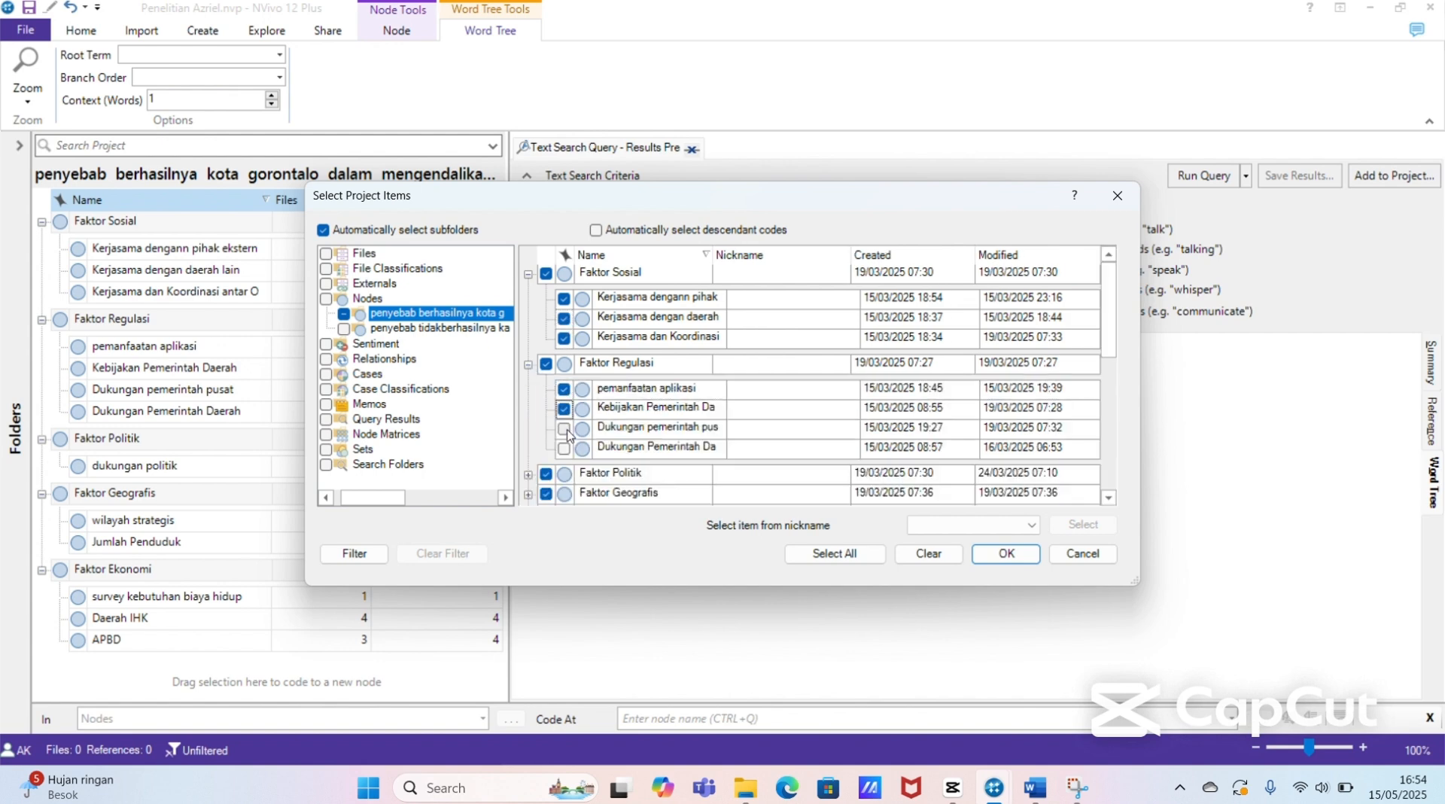
{"action": "left_click", "coordinate": [563, 429]}
{"action": "left_click", "coordinate": [563, 448]}
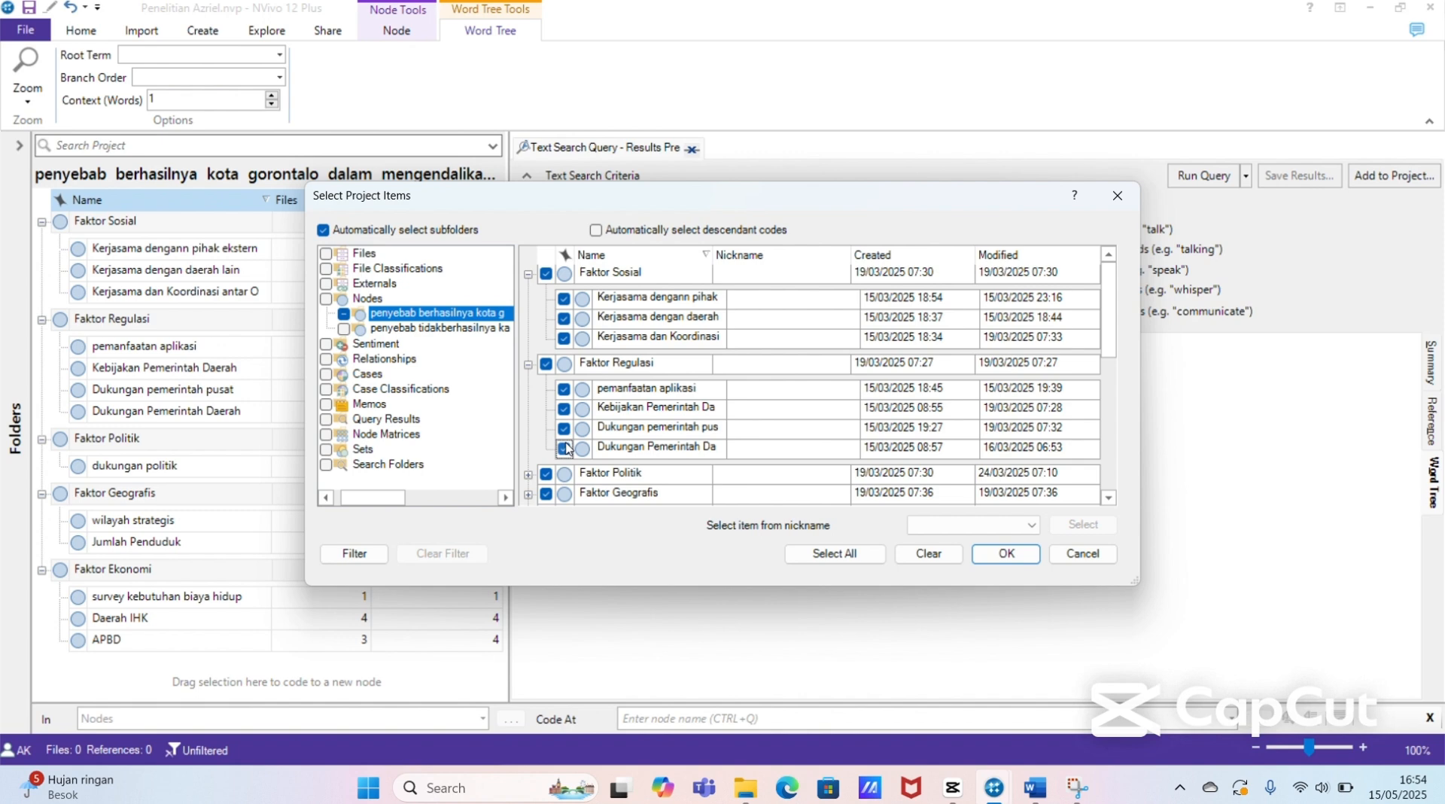
Step: Include dukungan politik under Faktor Politik, and wilayah strategis and Jumlah Penduduk under Faktor Geografis, in the selected items
{"action": "left_click", "coordinate": [528, 474]}
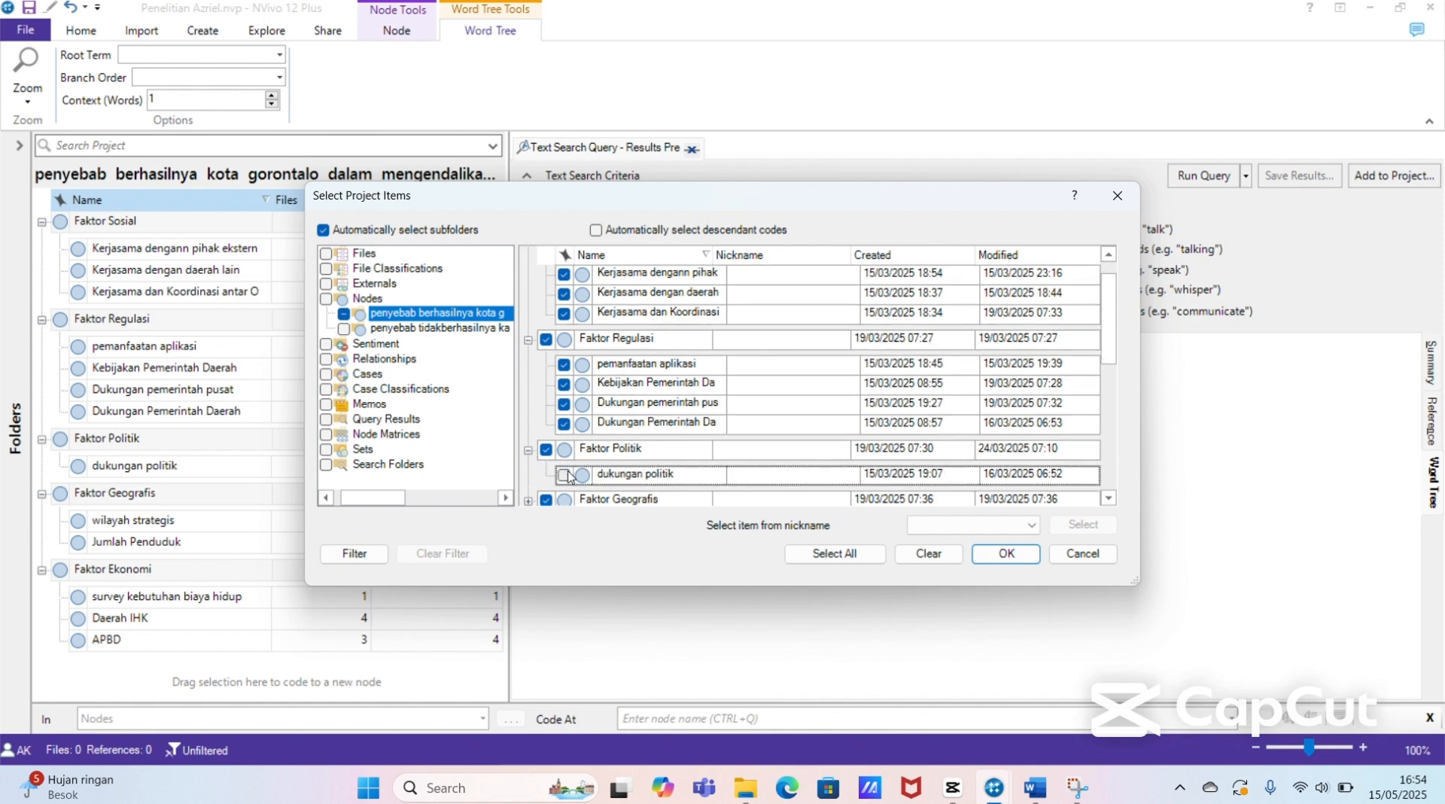
{"action": "left_click", "coordinate": [566, 476]}
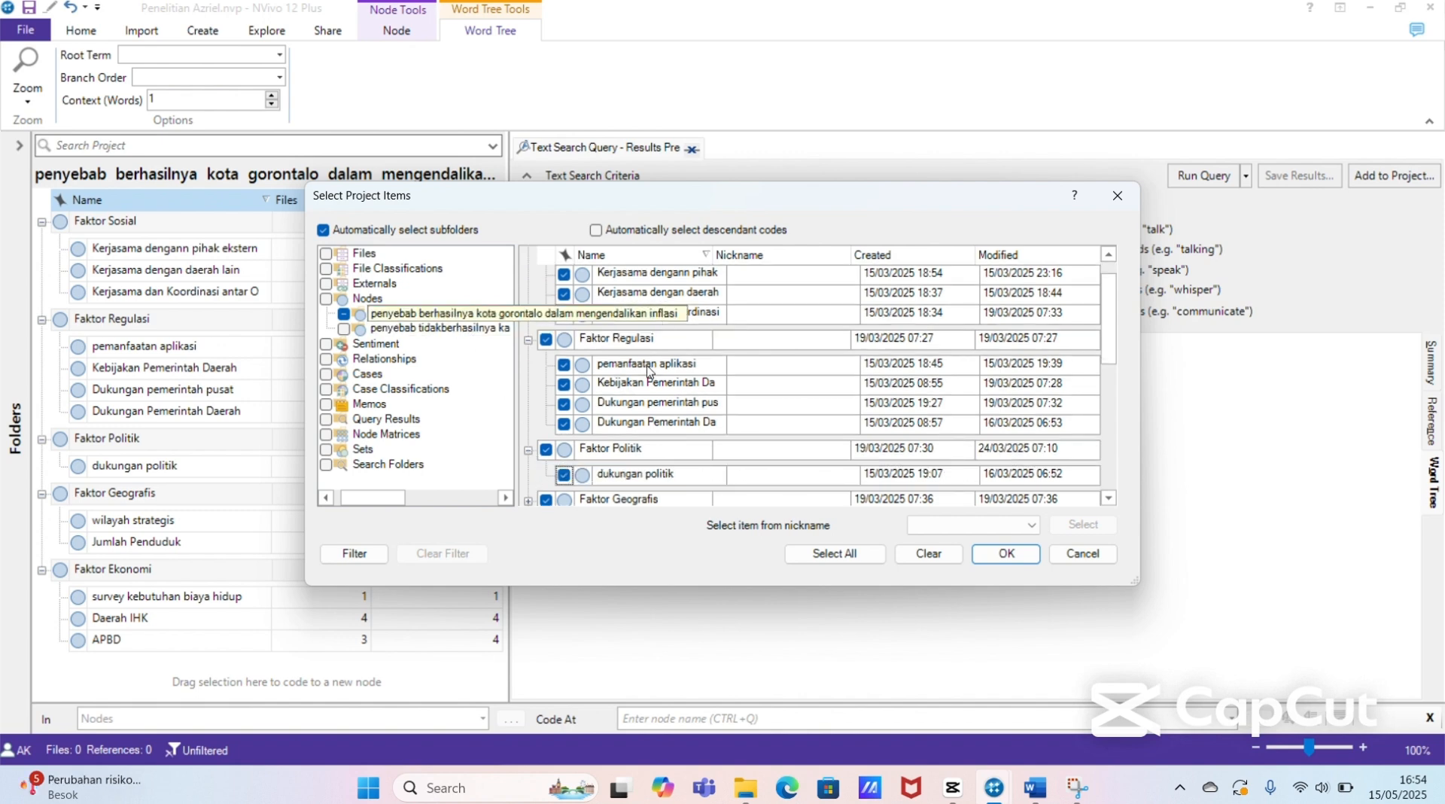
{"action": "left_click_drag", "start_coordinate": [1108, 337], "coordinate": [1114, 370]}
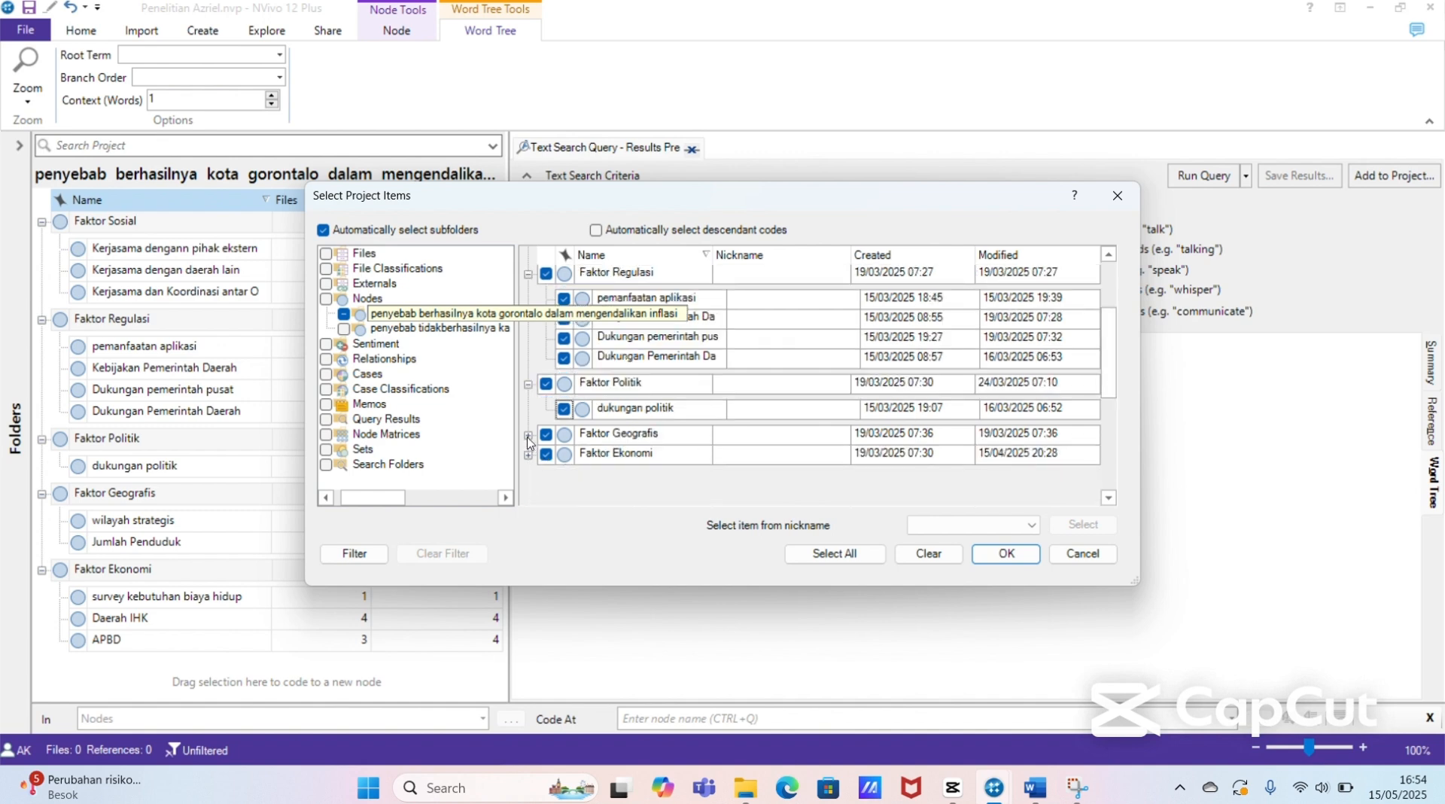
{"action": "left_click", "coordinate": [528, 435]}
{"action": "left_click", "coordinate": [564, 458]}
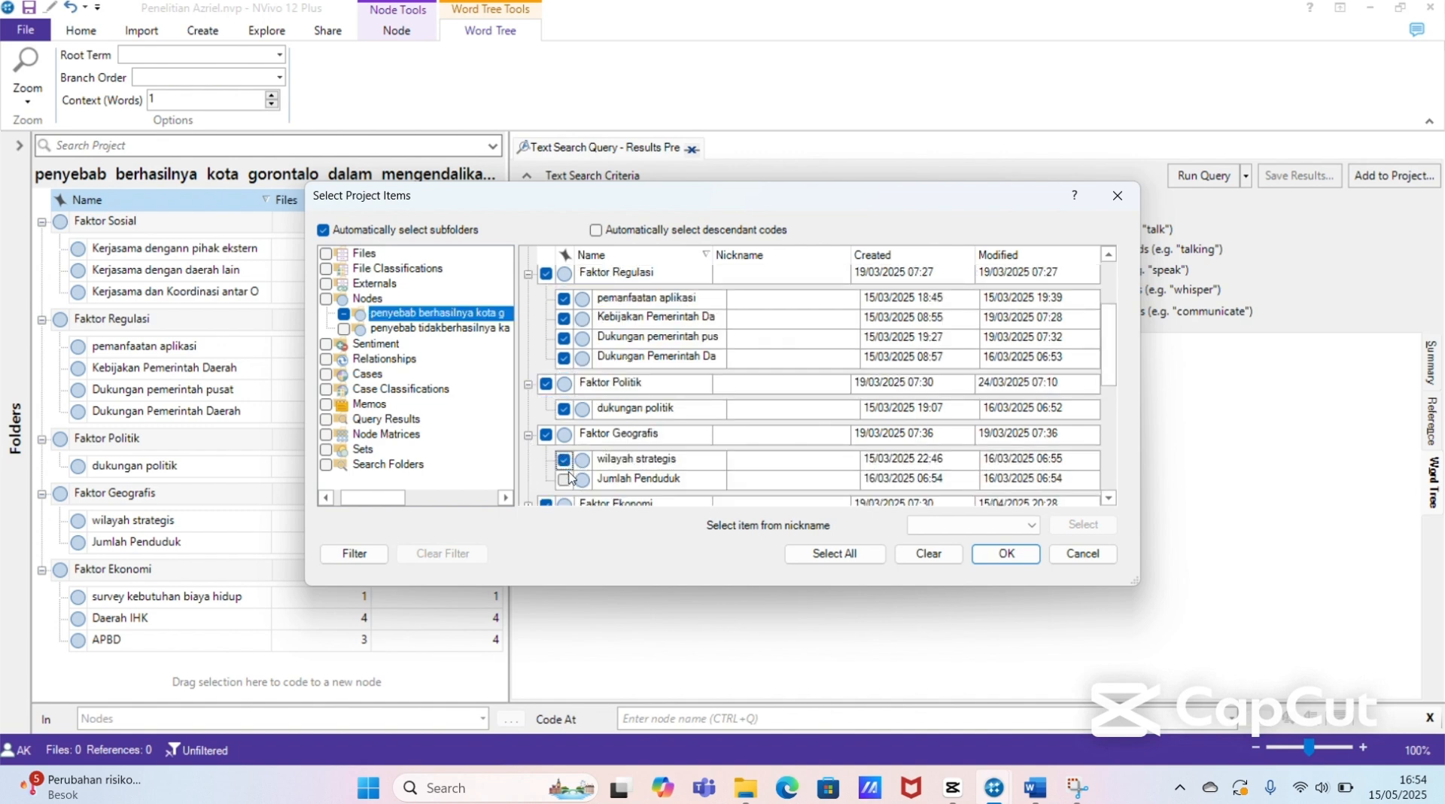
{"action": "left_click", "coordinate": [565, 479]}
Step: Include Faktor Ekonomi's survey kebutuhan biaya hidup, Daerah IHK and APBD subnodes, and apply the item selection
{"action": "left_click_drag", "start_coordinate": [1116, 353], "coordinate": [1116, 385]}
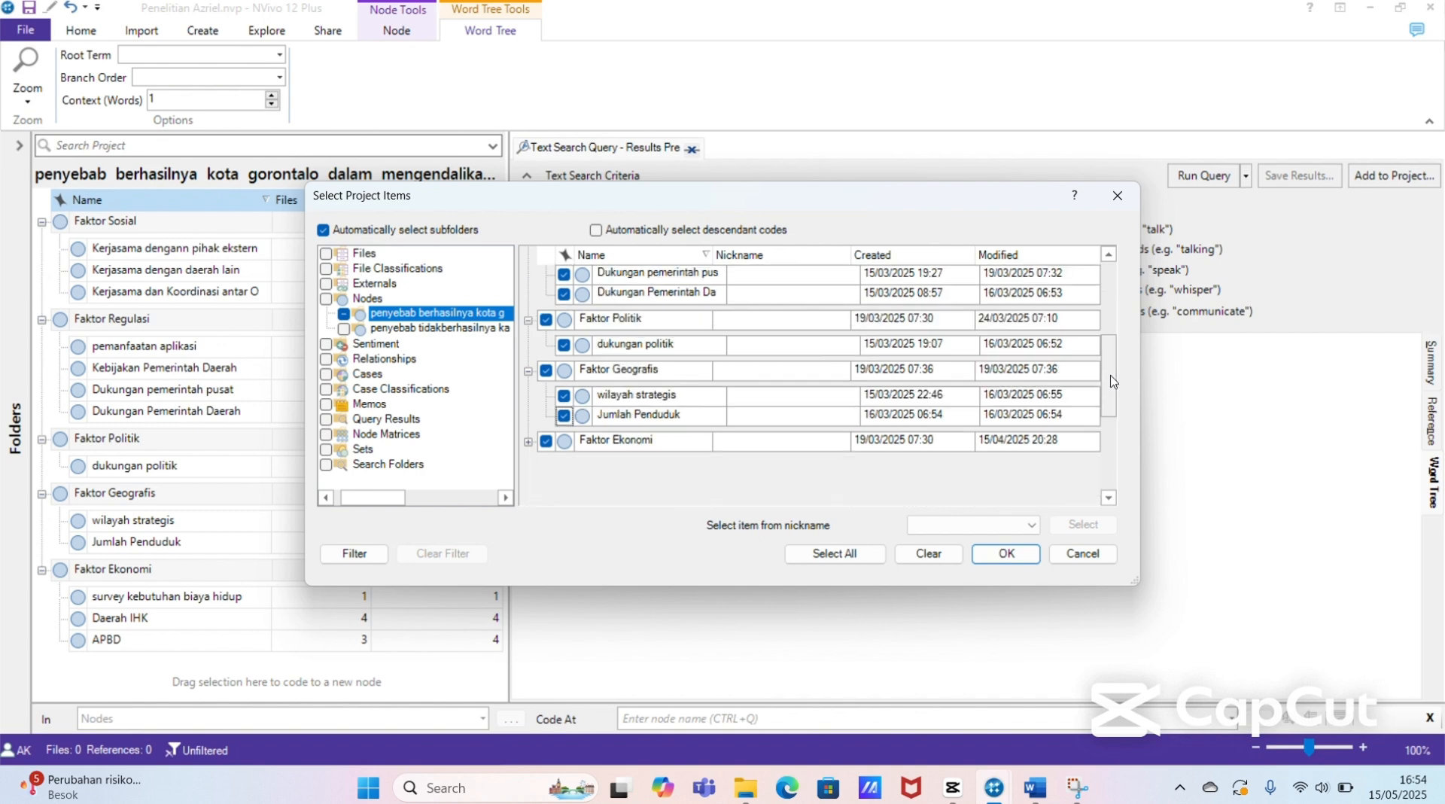
{"action": "left_click", "coordinate": [528, 443]}
{"action": "left_click", "coordinate": [564, 465]}
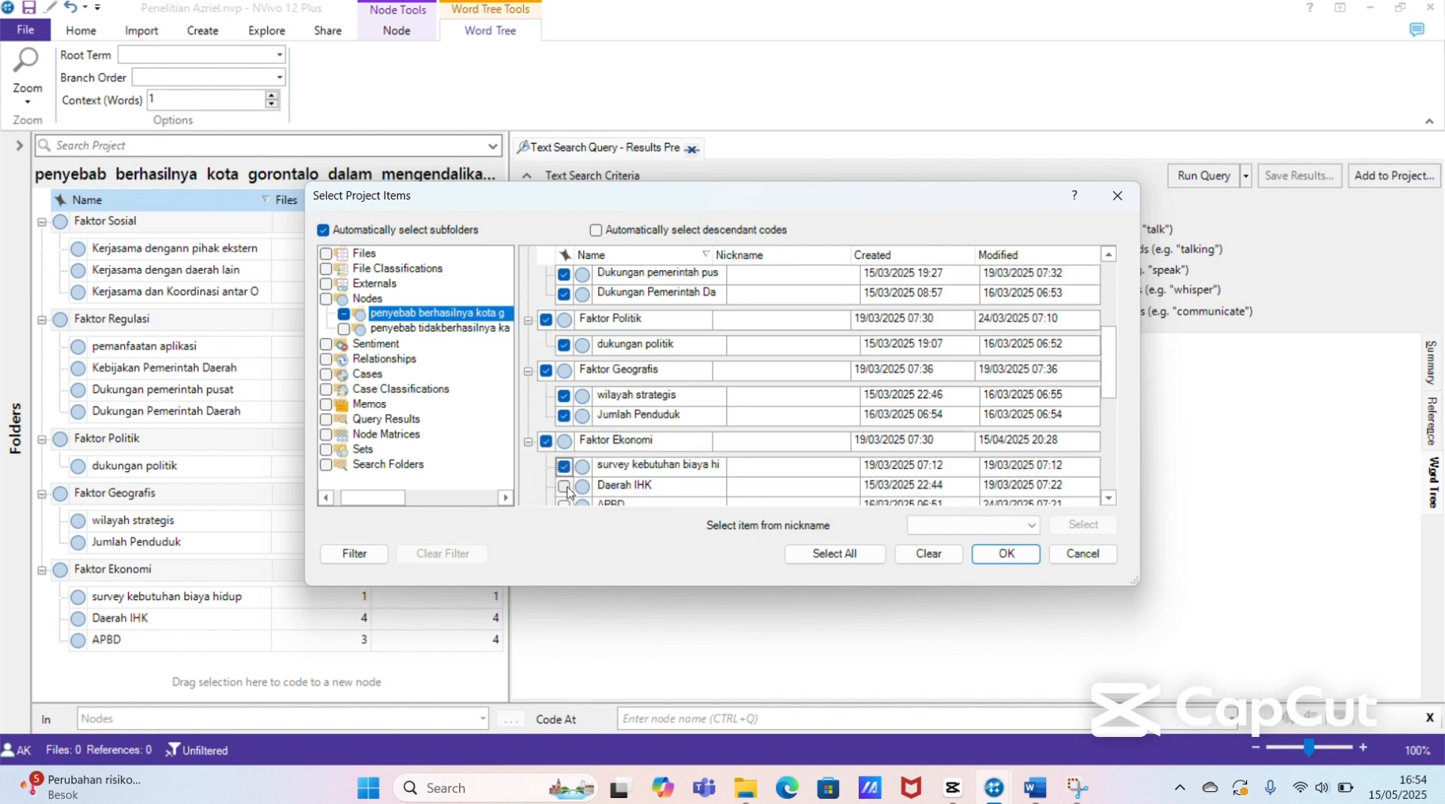
{"action": "left_click", "coordinate": [563, 485]}
{"action": "scroll", "coordinate": [571, 505], "scroll_direction": "down", "scroll_amount": 1}
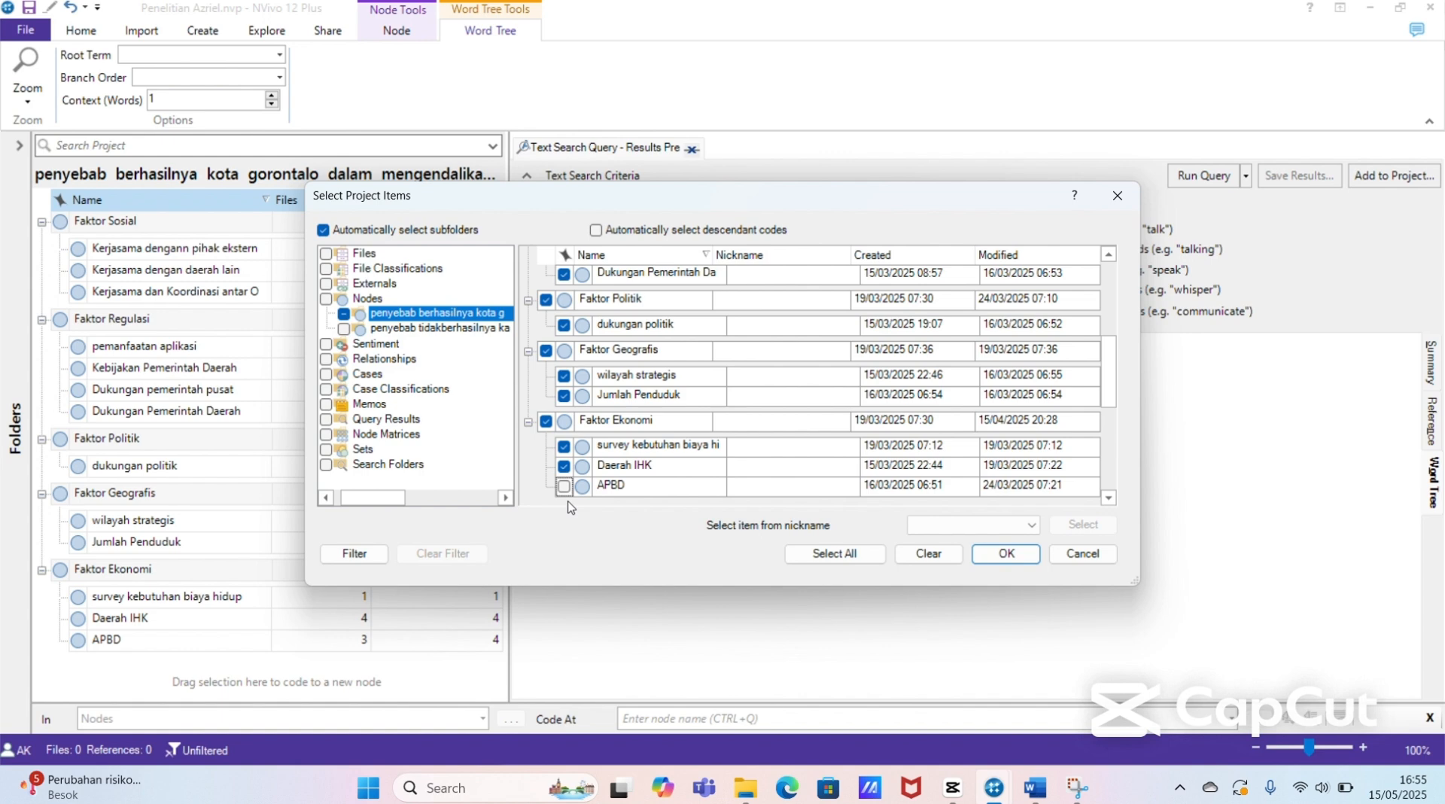
{"action": "left_click", "coordinate": [564, 486]}
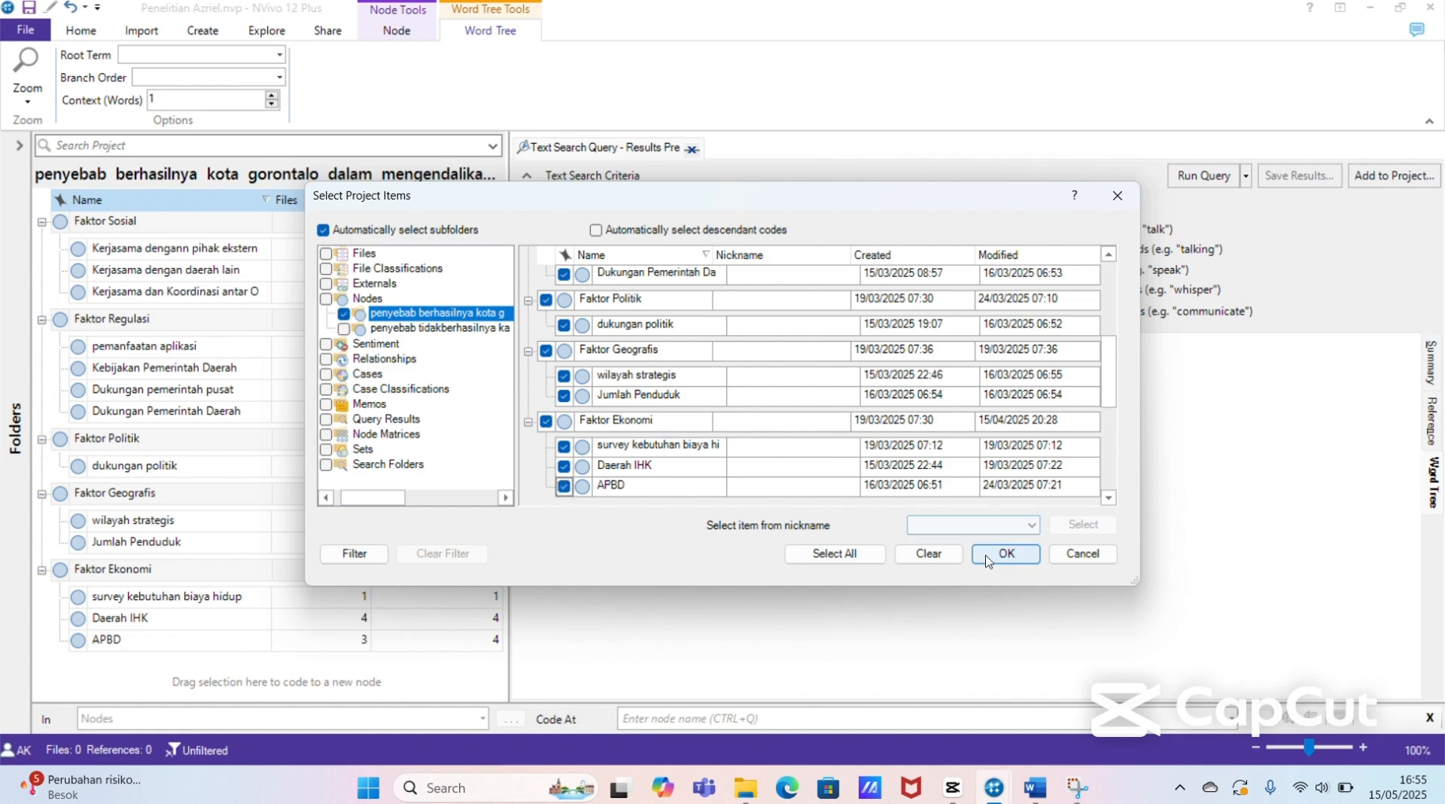
{"action": "left_click", "coordinate": [988, 557]}
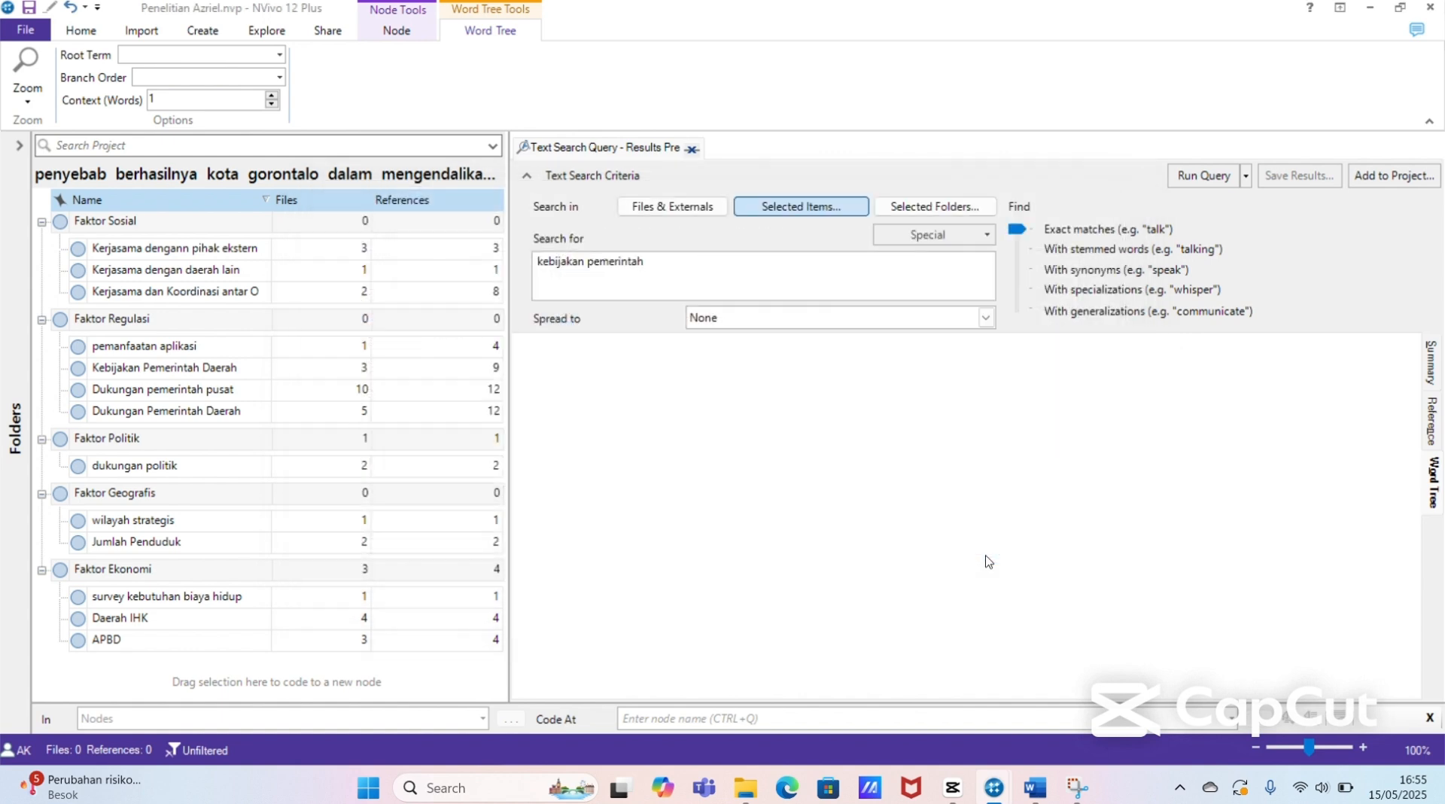
Step: Run the text search query for "kebijakan pemerintah" and look over the branches of the word tree
{"action": "left_click", "coordinate": [699, 266]}
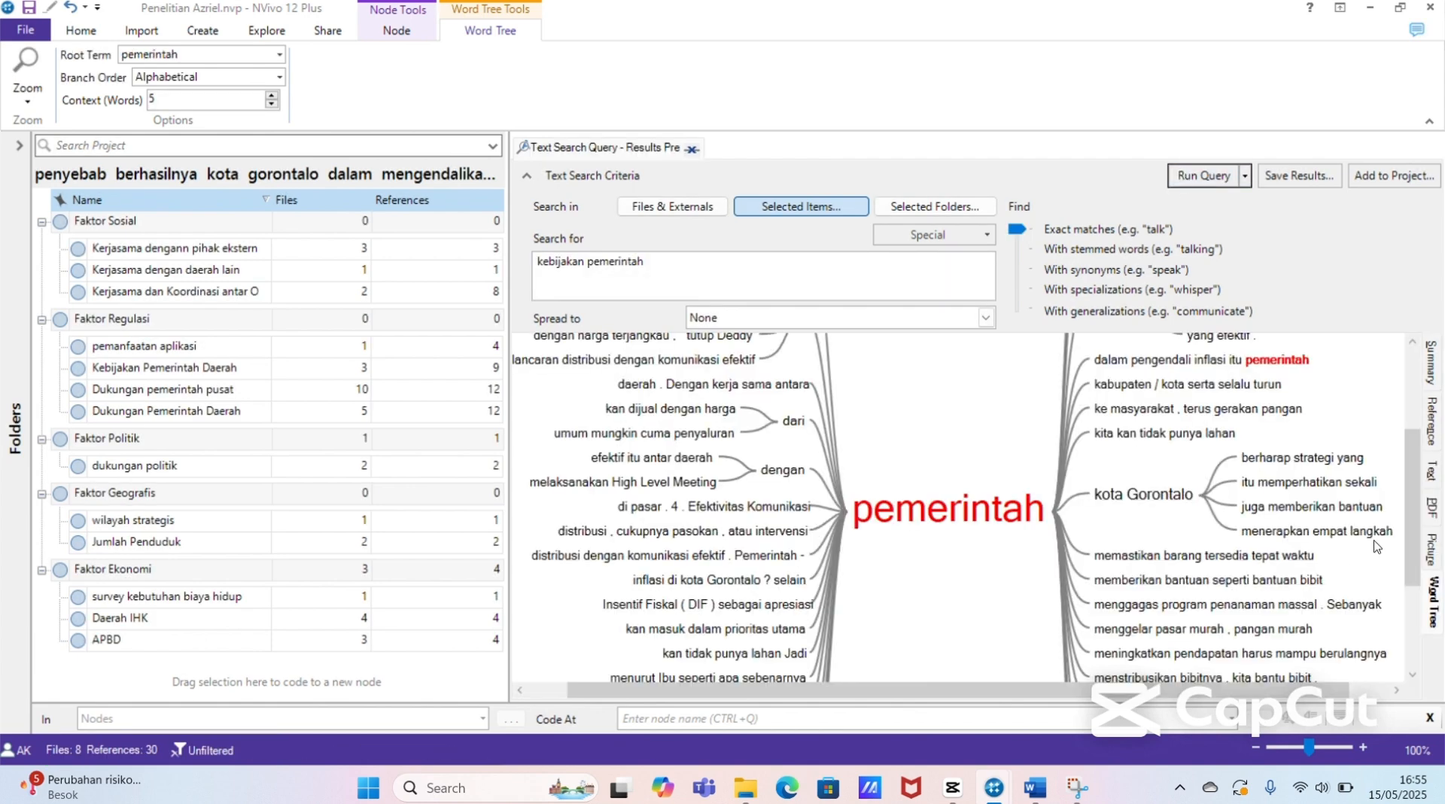
{"action": "left_click_drag", "start_coordinate": [1414, 470], "coordinate": [1429, 553]}
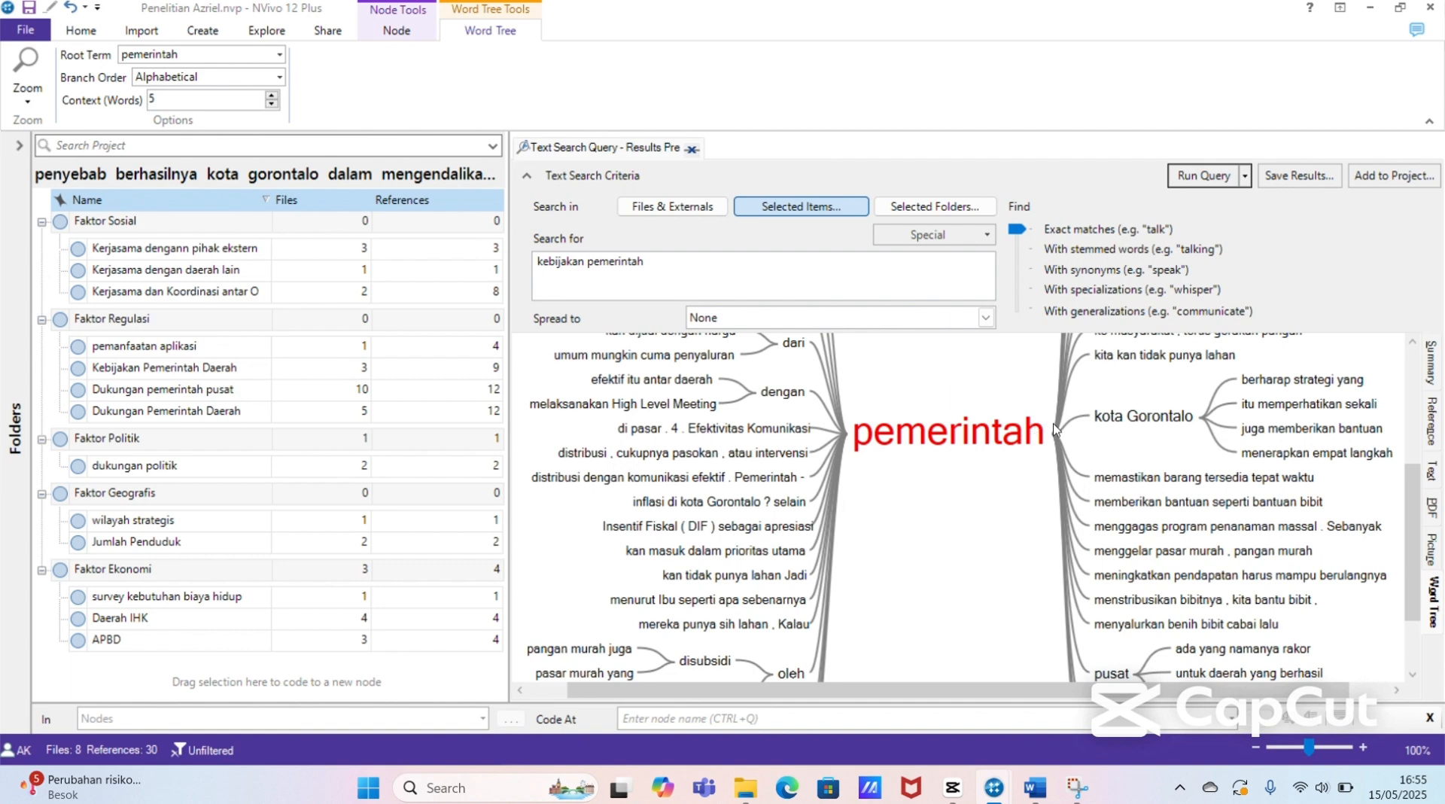
{"action": "left_click_drag", "start_coordinate": [1411, 489], "coordinate": [1413, 361]}
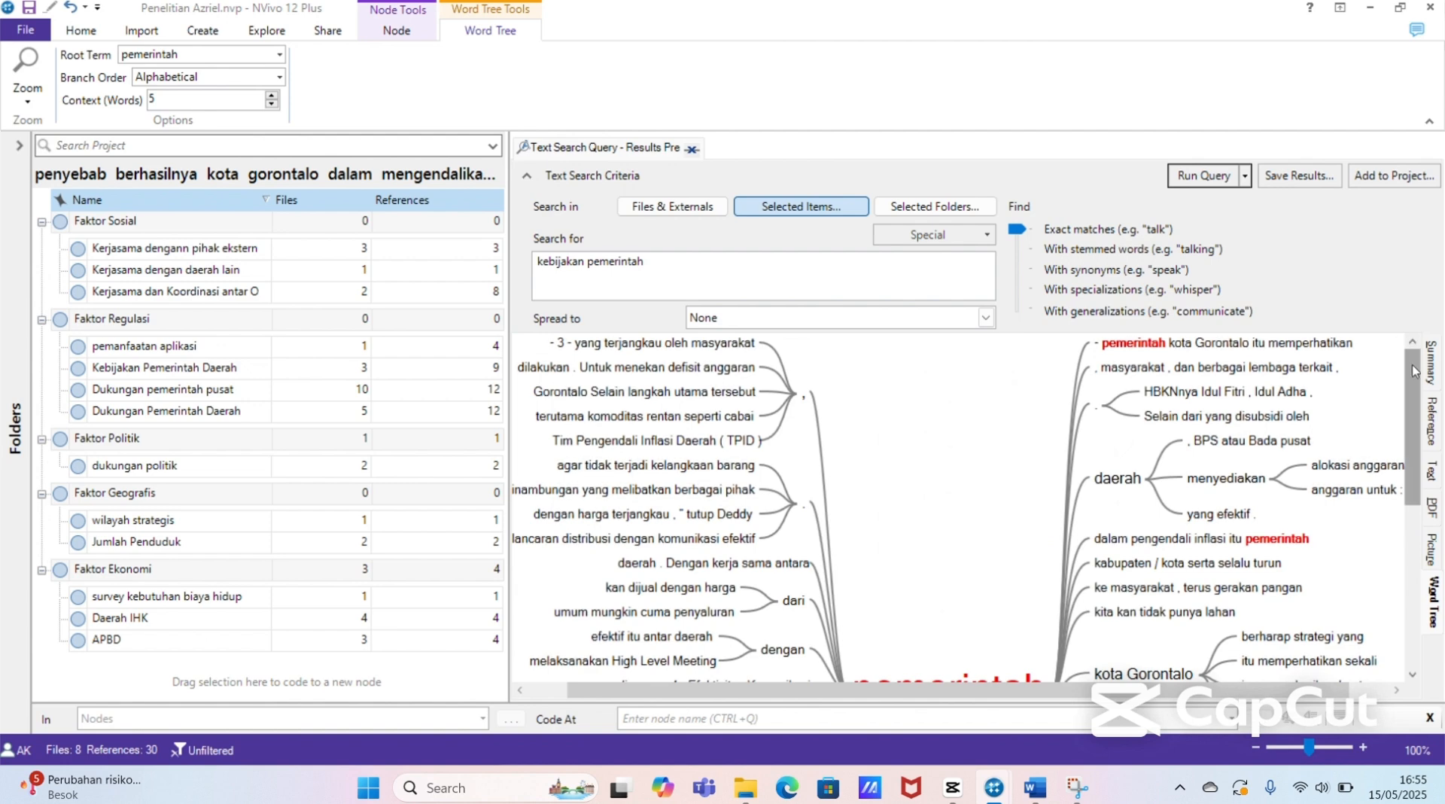
Step: Check the summary of files matching "kebijakan pemerintah", return to the word tree and copy it
{"action": "left_click", "coordinate": [1431, 361]}
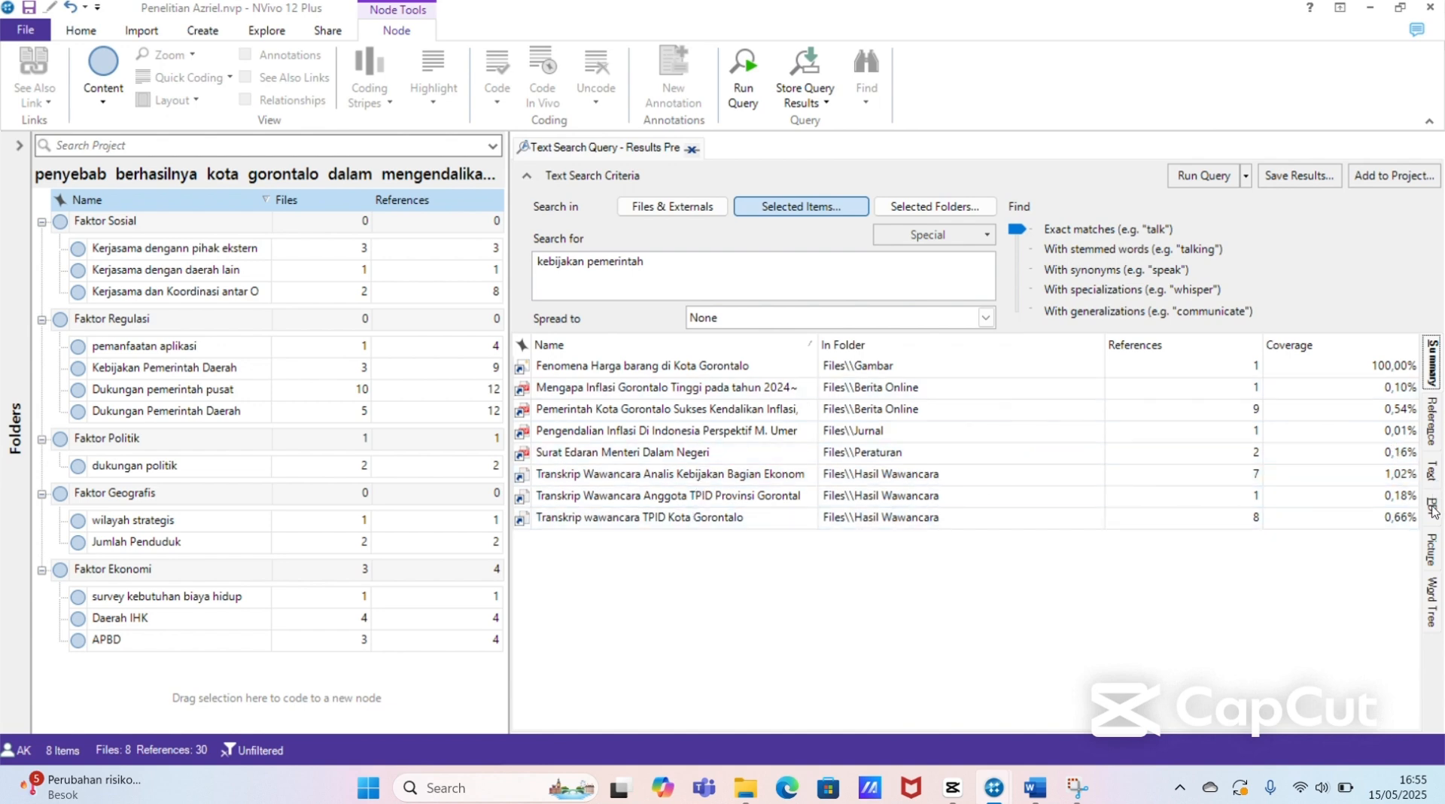
{"action": "left_click", "coordinate": [1433, 613]}
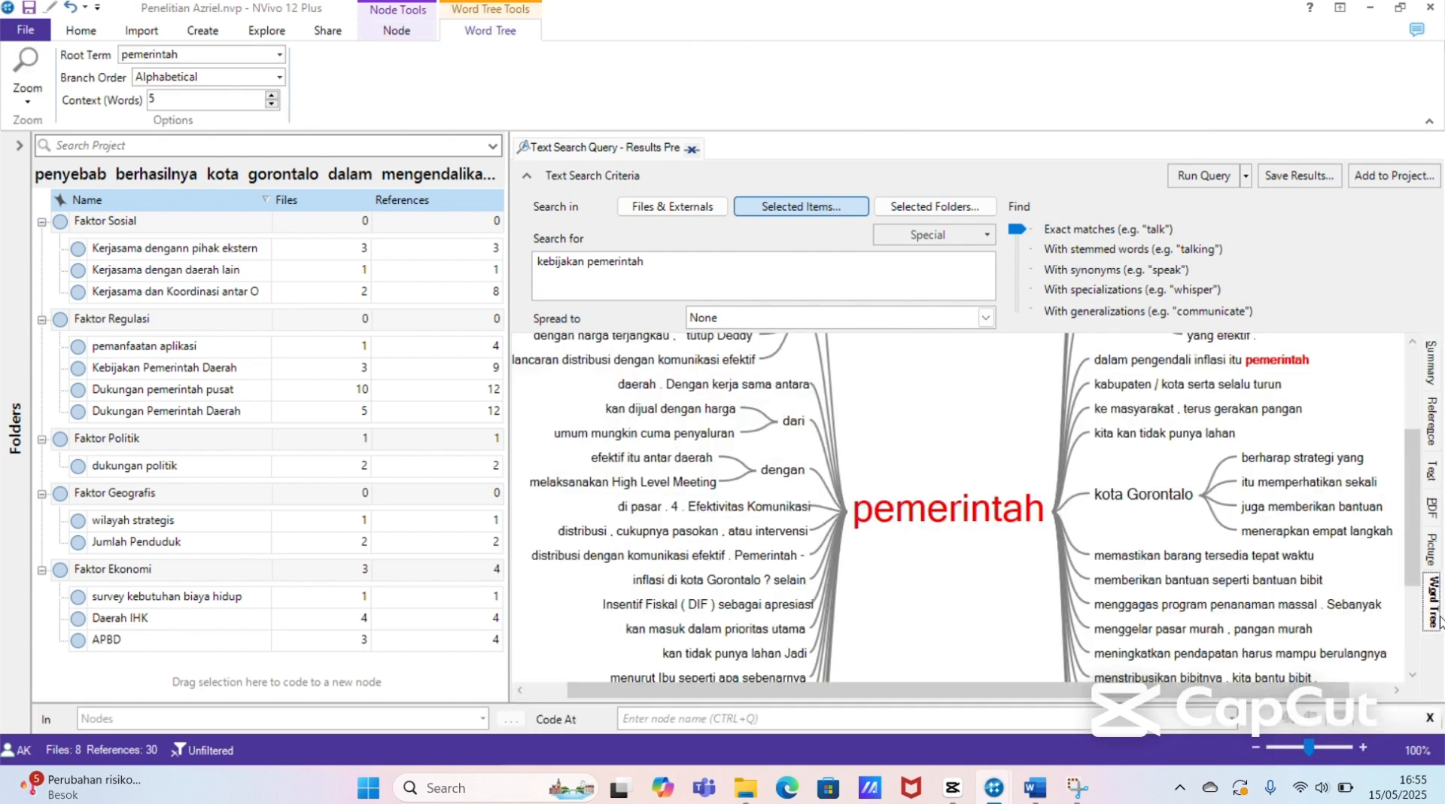
{"action": "mouse_move", "coordinate": [1411, 555]}
{"action": "left_mouse_down"}
{"action": "mouse_move", "coordinate": [1412, 474]}
{"action": "mouse_move", "coordinate": [1413, 635]}
{"action": "mouse_move", "coordinate": [1417, 550]}
{"action": "left_mouse_up"}
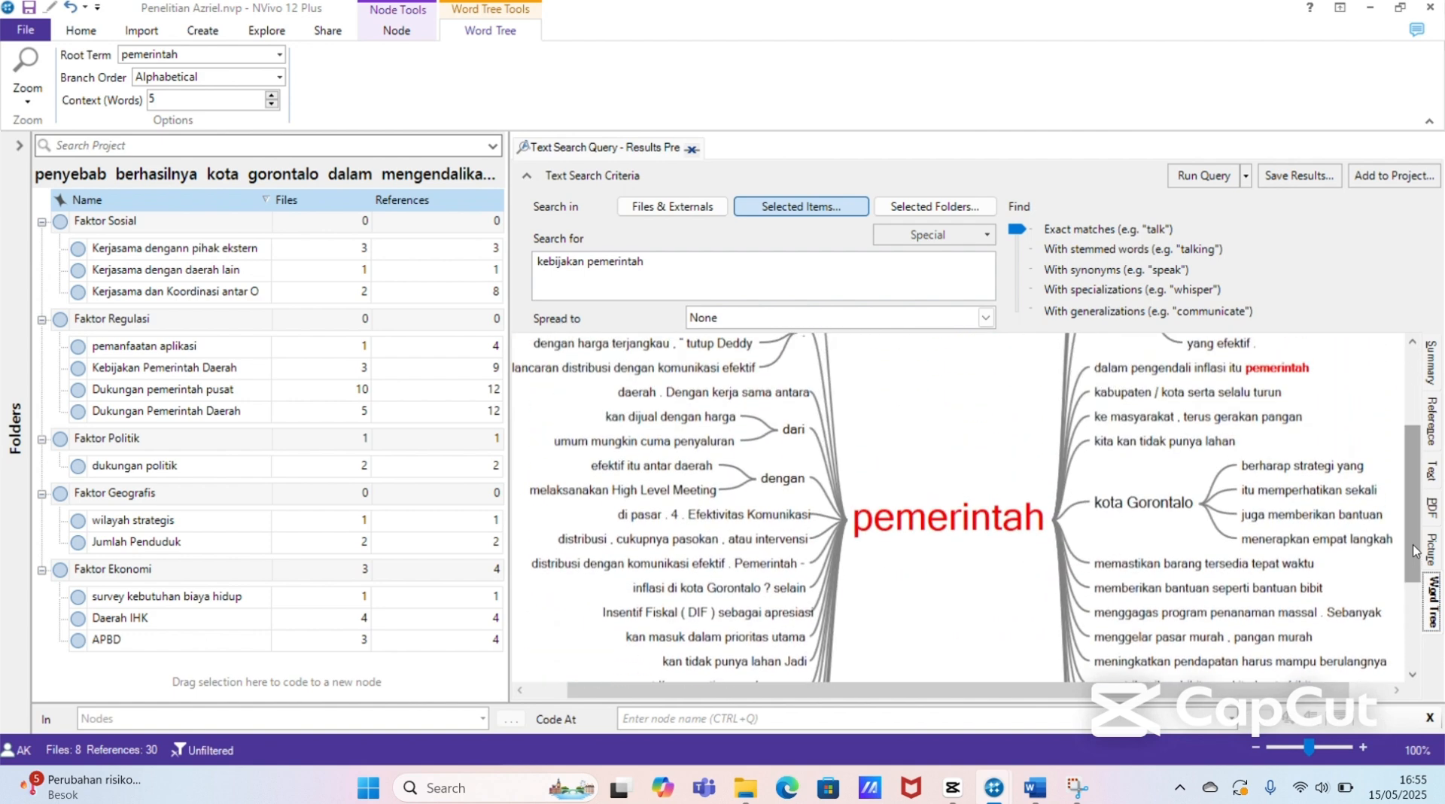
{"action": "right_click", "coordinate": [1120, 459]}
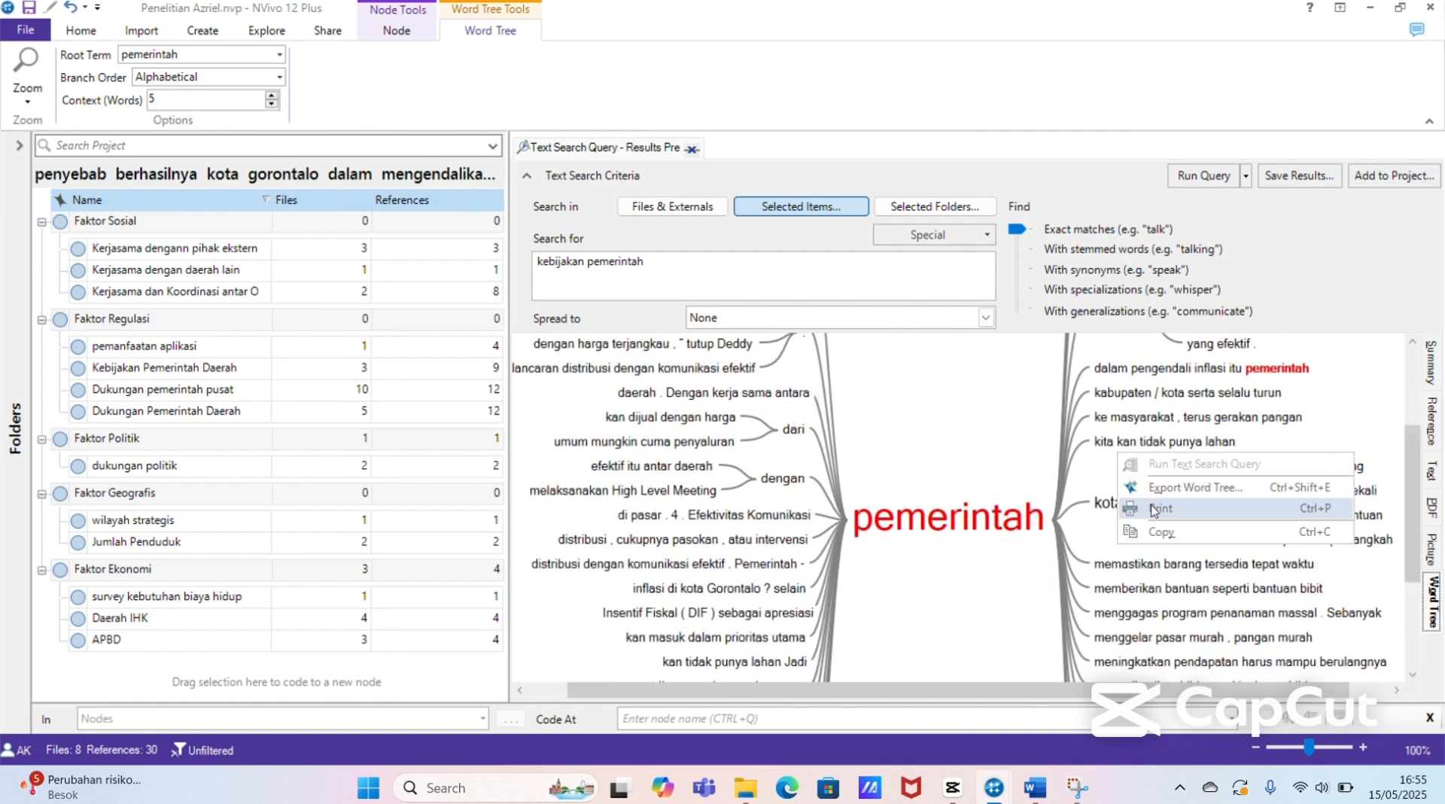
{"action": "left_click", "coordinate": [1159, 532]}
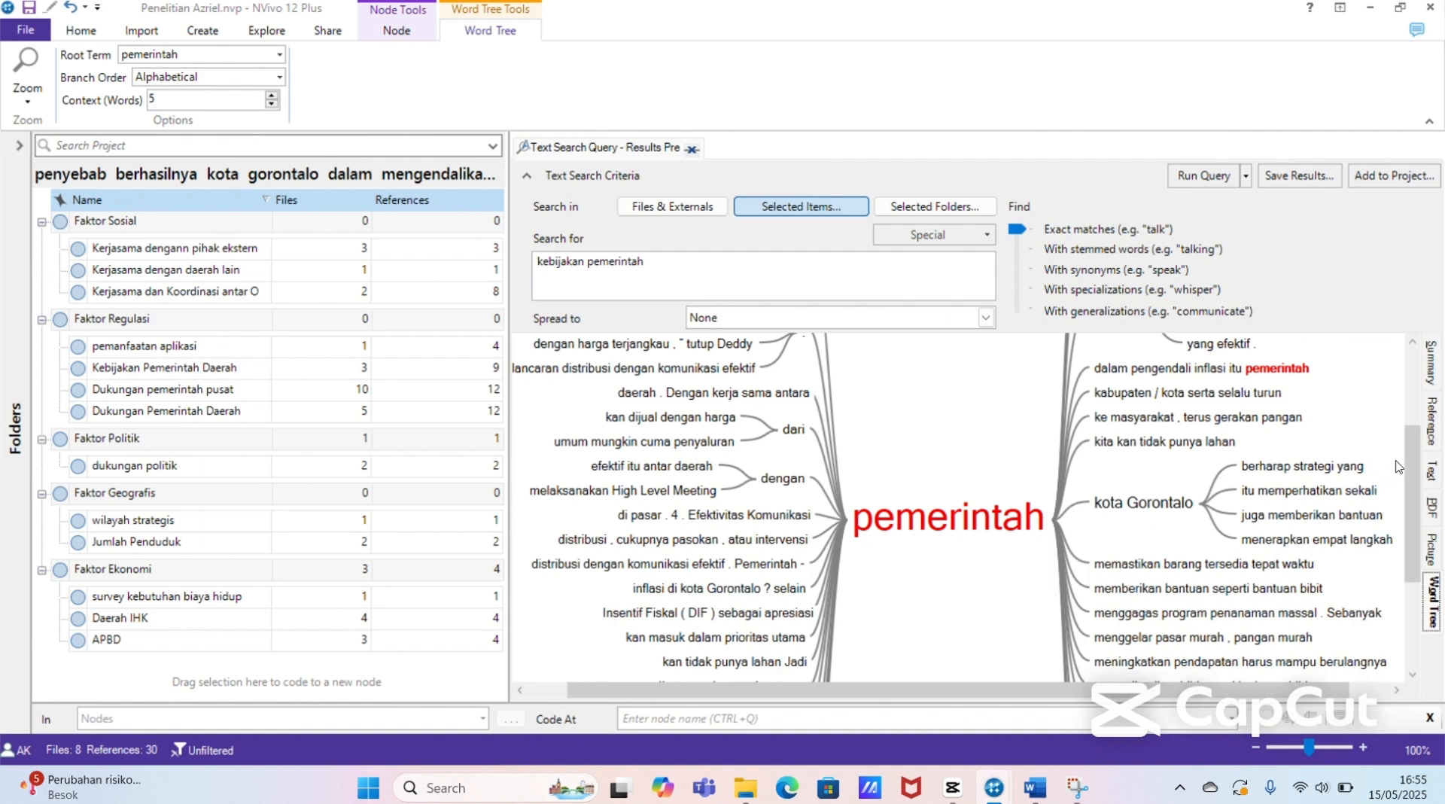
Step: Look over the word tree's upper branches and close the text search query results
{"action": "left_click_drag", "start_coordinate": [1410, 466], "coordinate": [1413, 353]}
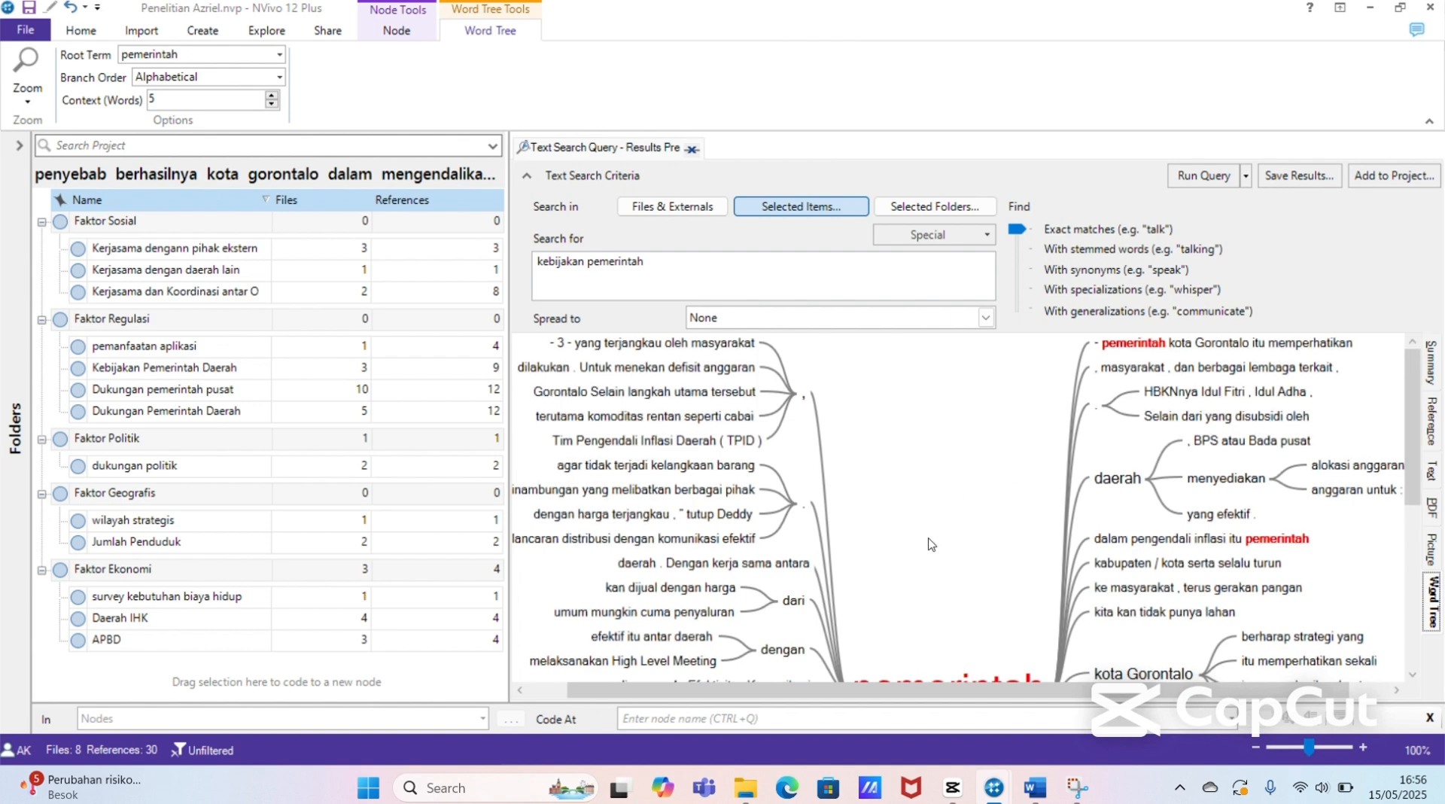
{"action": "left_click_drag", "start_coordinate": [1413, 461], "coordinate": [1425, 431]}
{"action": "left_click", "coordinate": [692, 153]}
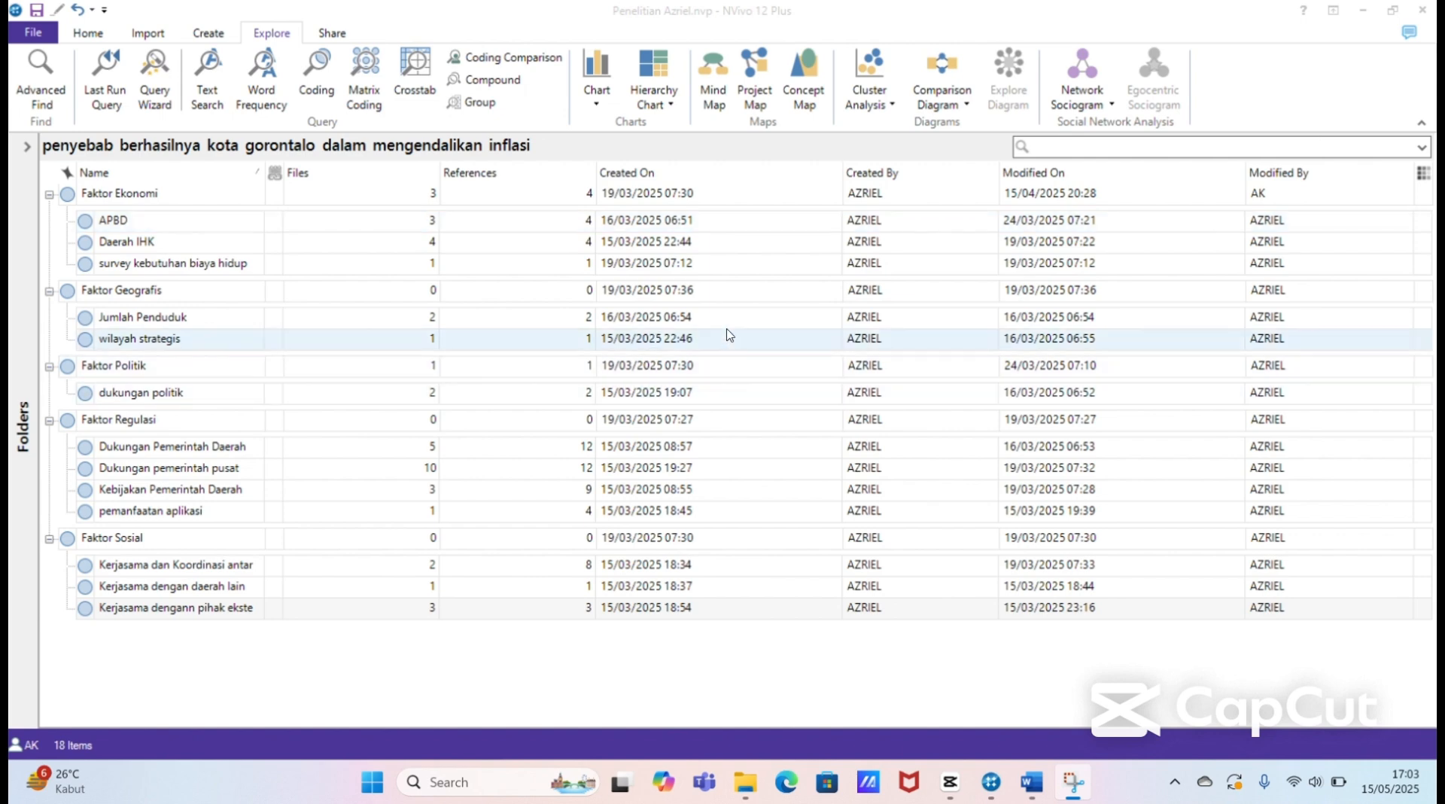
Step: Start a hierarchy chart that visualizes the amount of coding for codes
{"action": "left_click", "coordinate": [88, 33]}
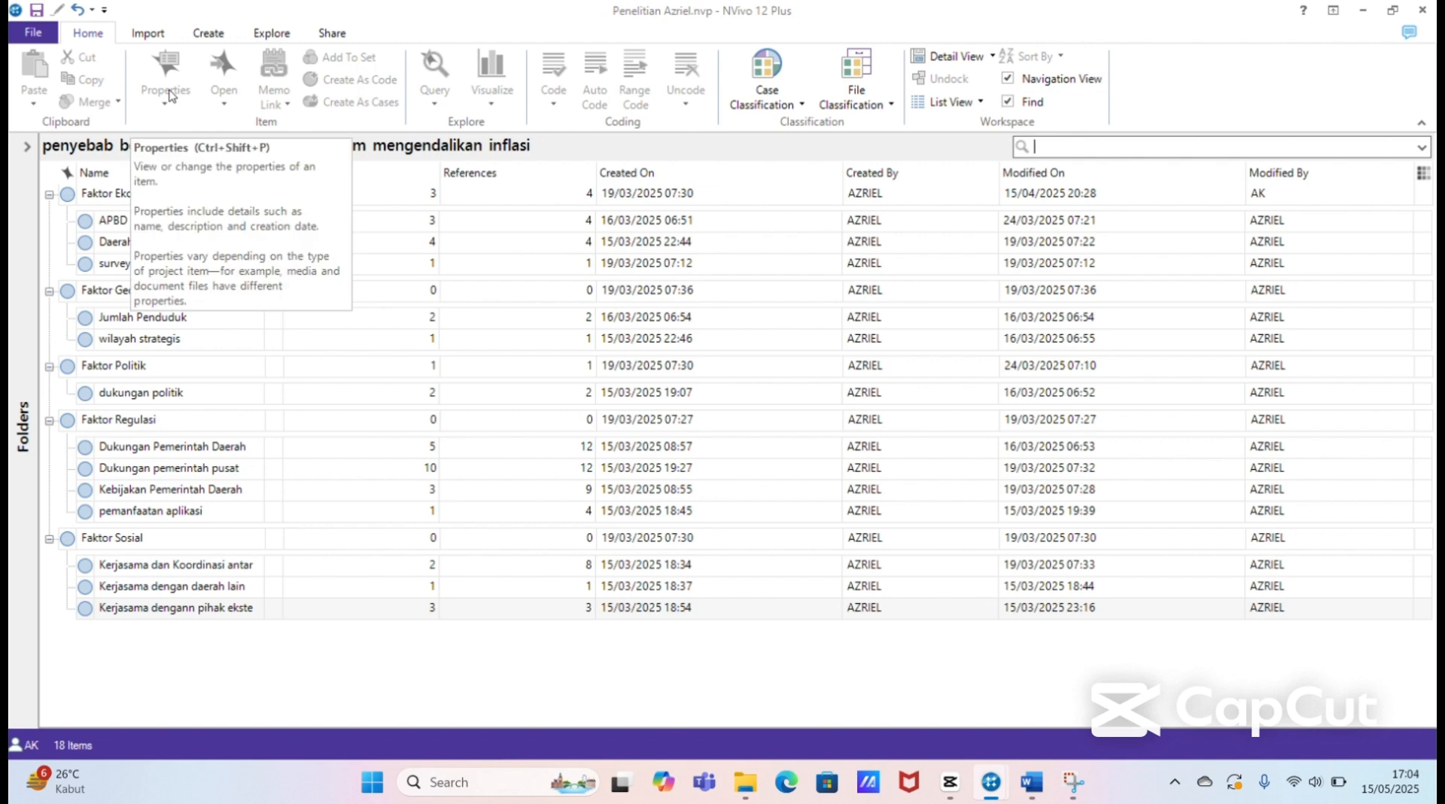
{"action": "left_click", "coordinate": [279, 35]}
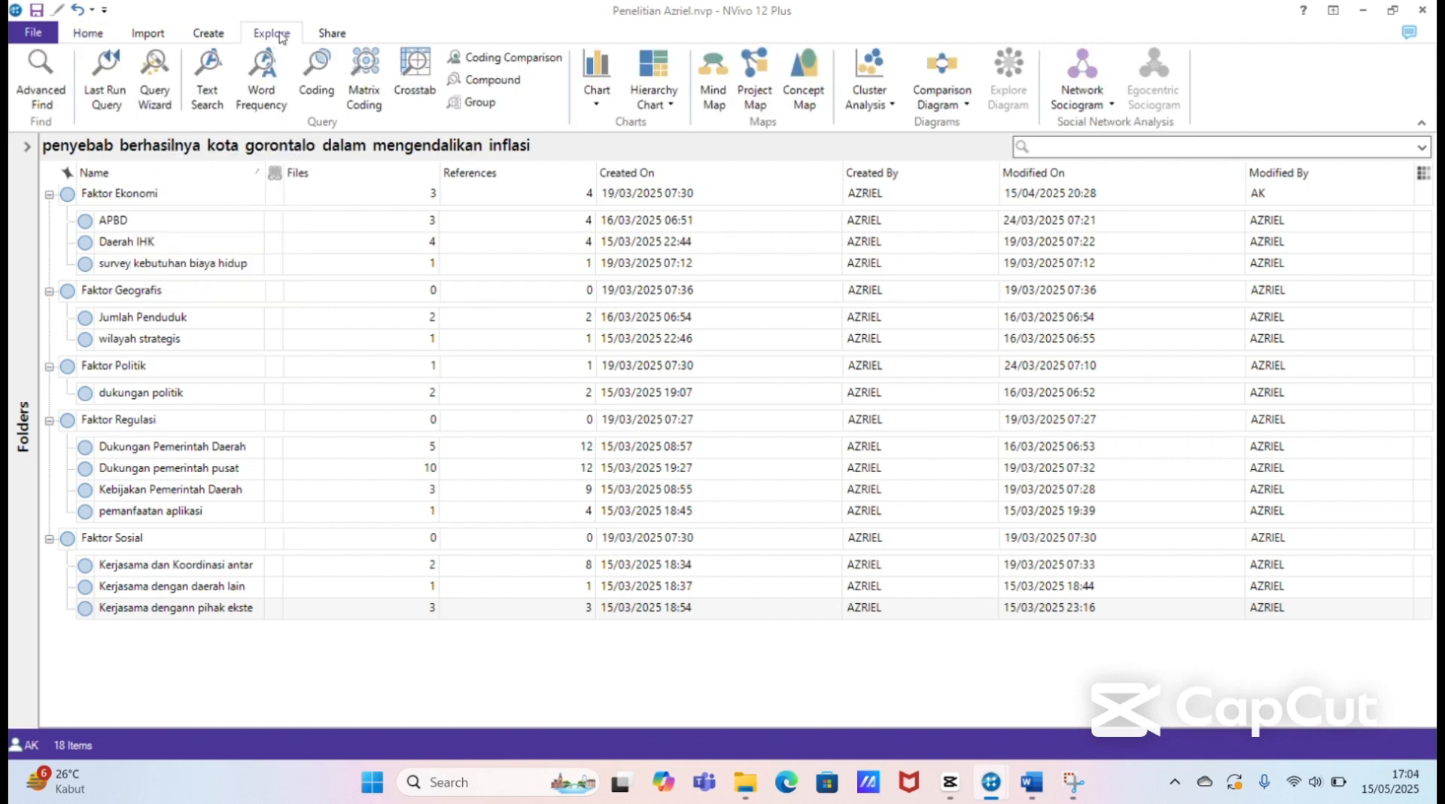
{"action": "left_click", "coordinate": [675, 106]}
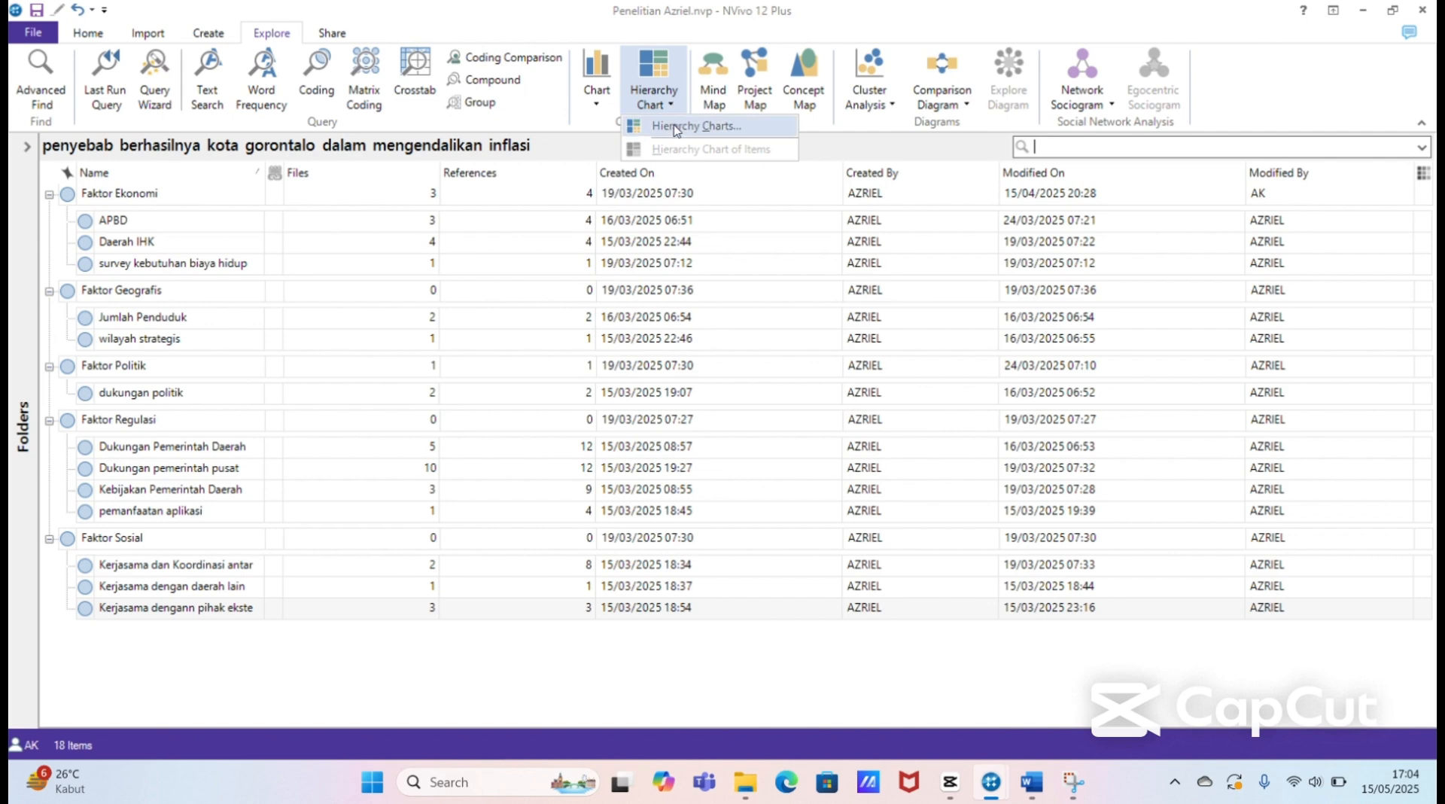
{"action": "left_click", "coordinate": [676, 128]}
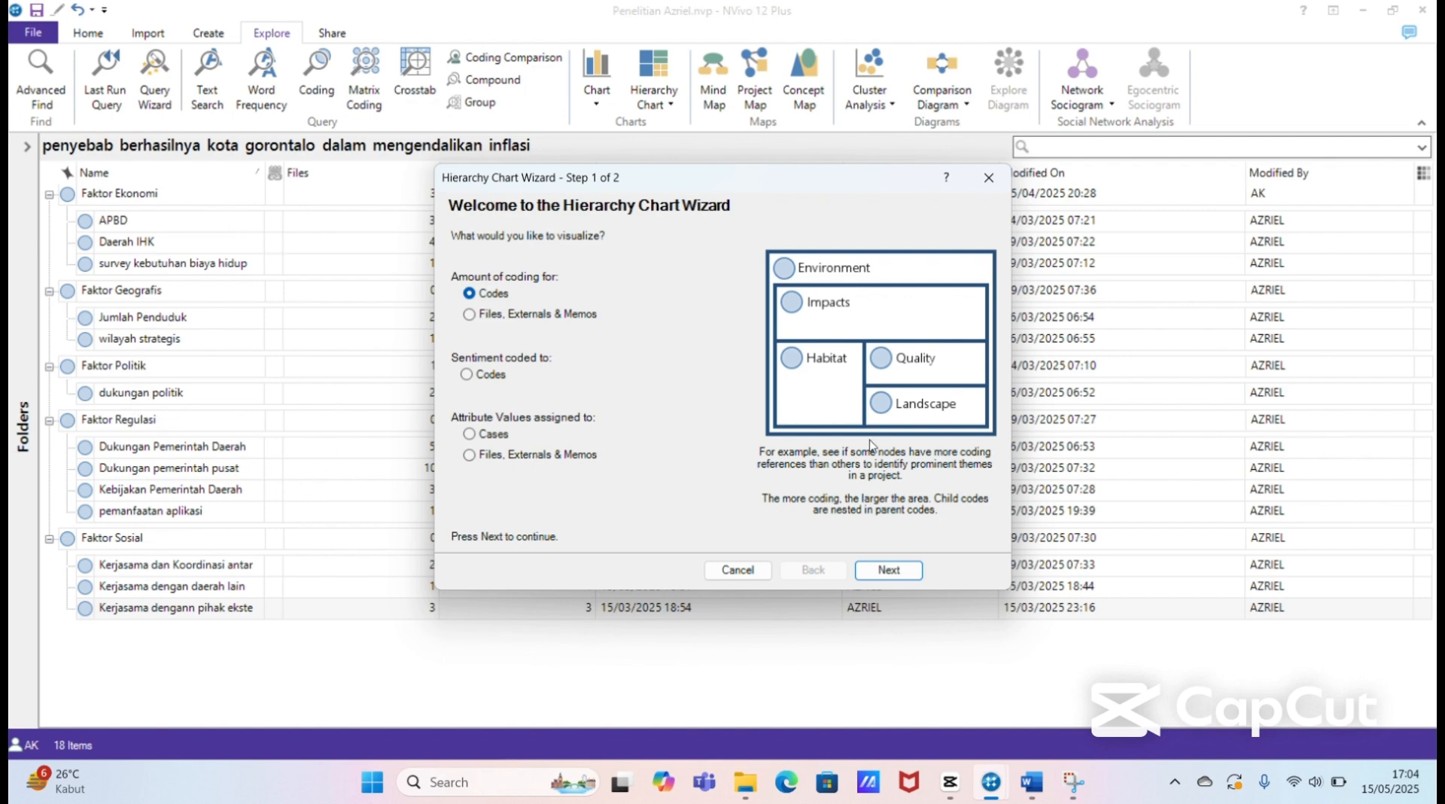
{"action": "left_click", "coordinate": [883, 571]}
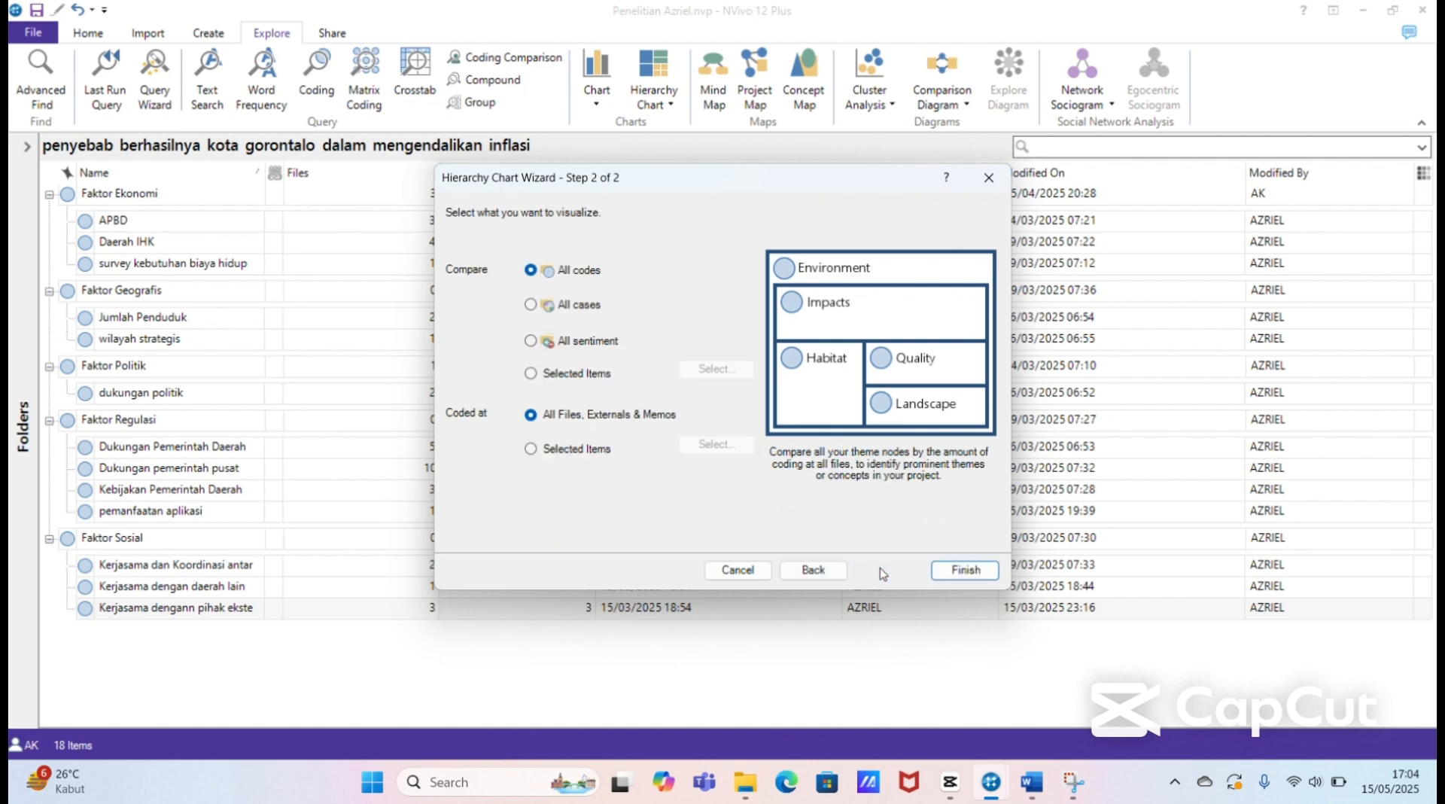
Step: Limit the chart's compared items to the node folder "penyebab berhasilnya kota gorontalo dalam mengendalikan inflasi"
{"action": "left_click", "coordinate": [530, 373]}
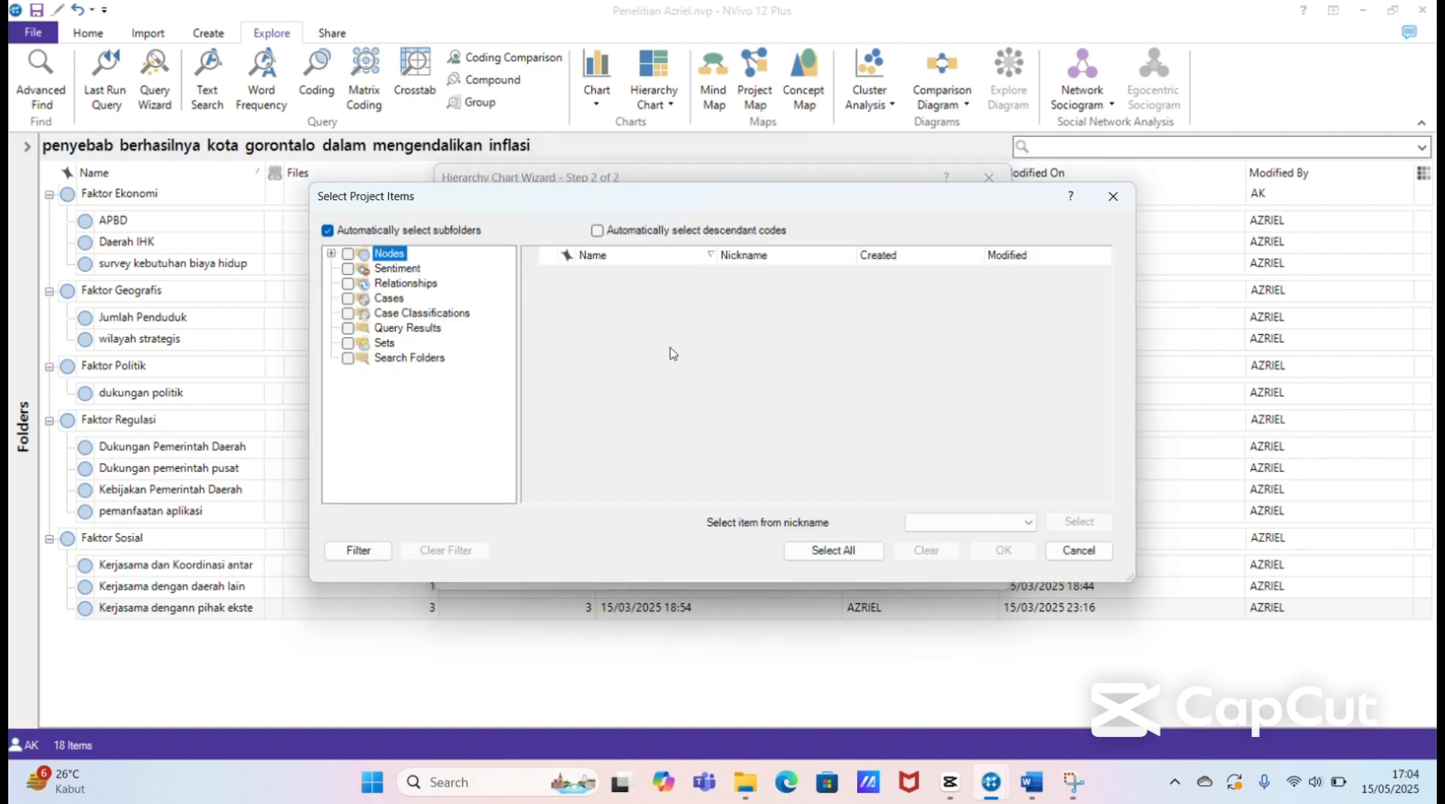
{"action": "left_click", "coordinate": [332, 254]}
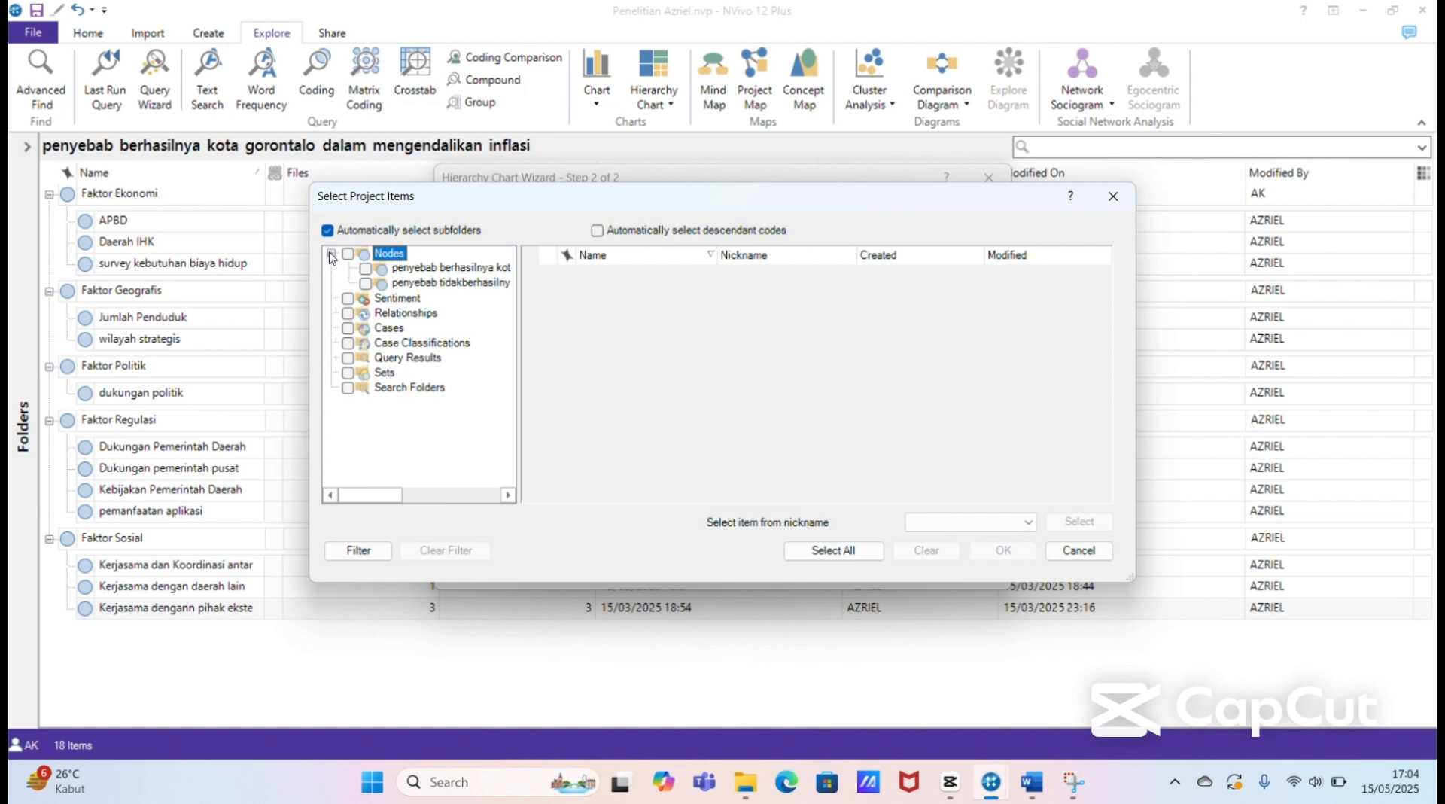
{"action": "left_click", "coordinate": [366, 268]}
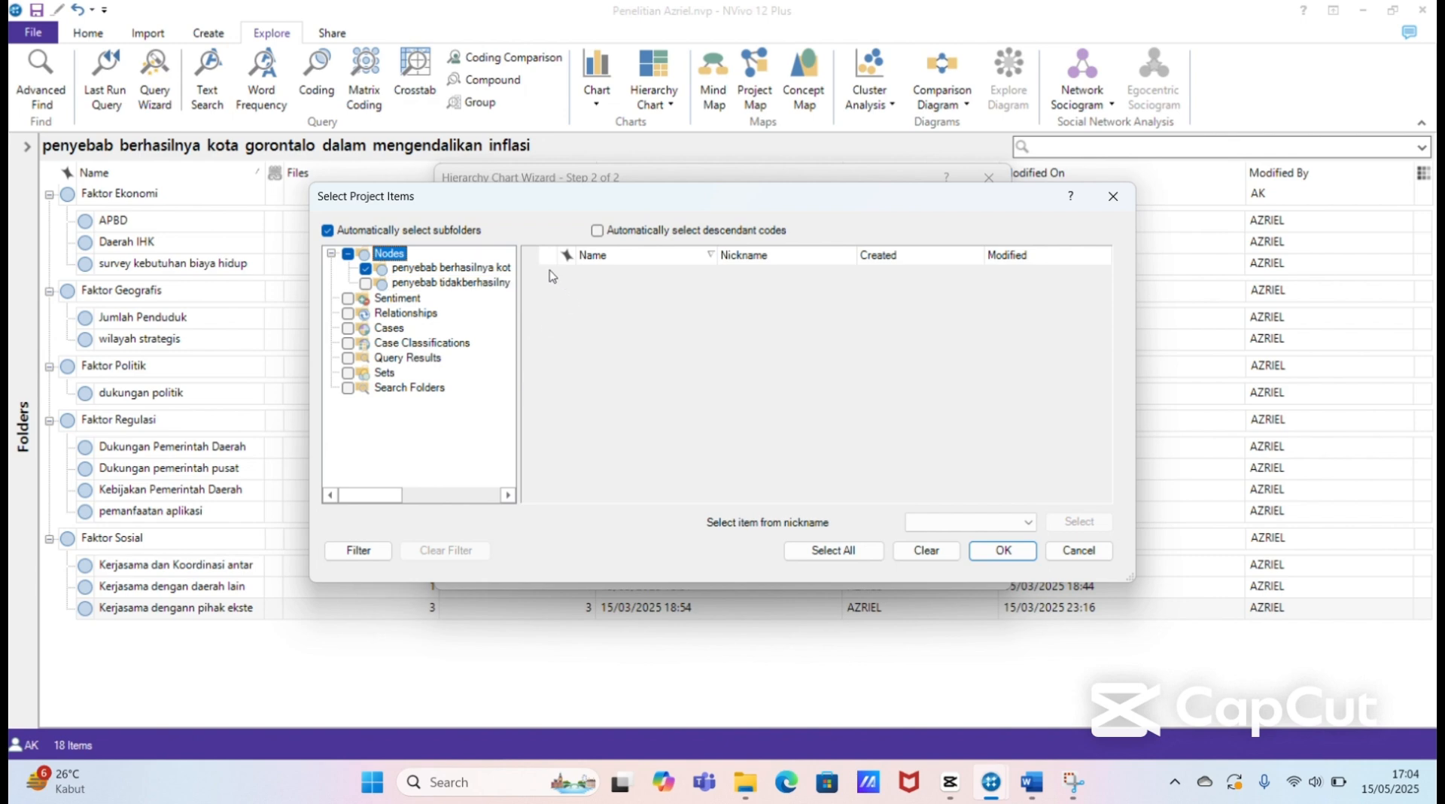
{"action": "left_click", "coordinate": [995, 555]}
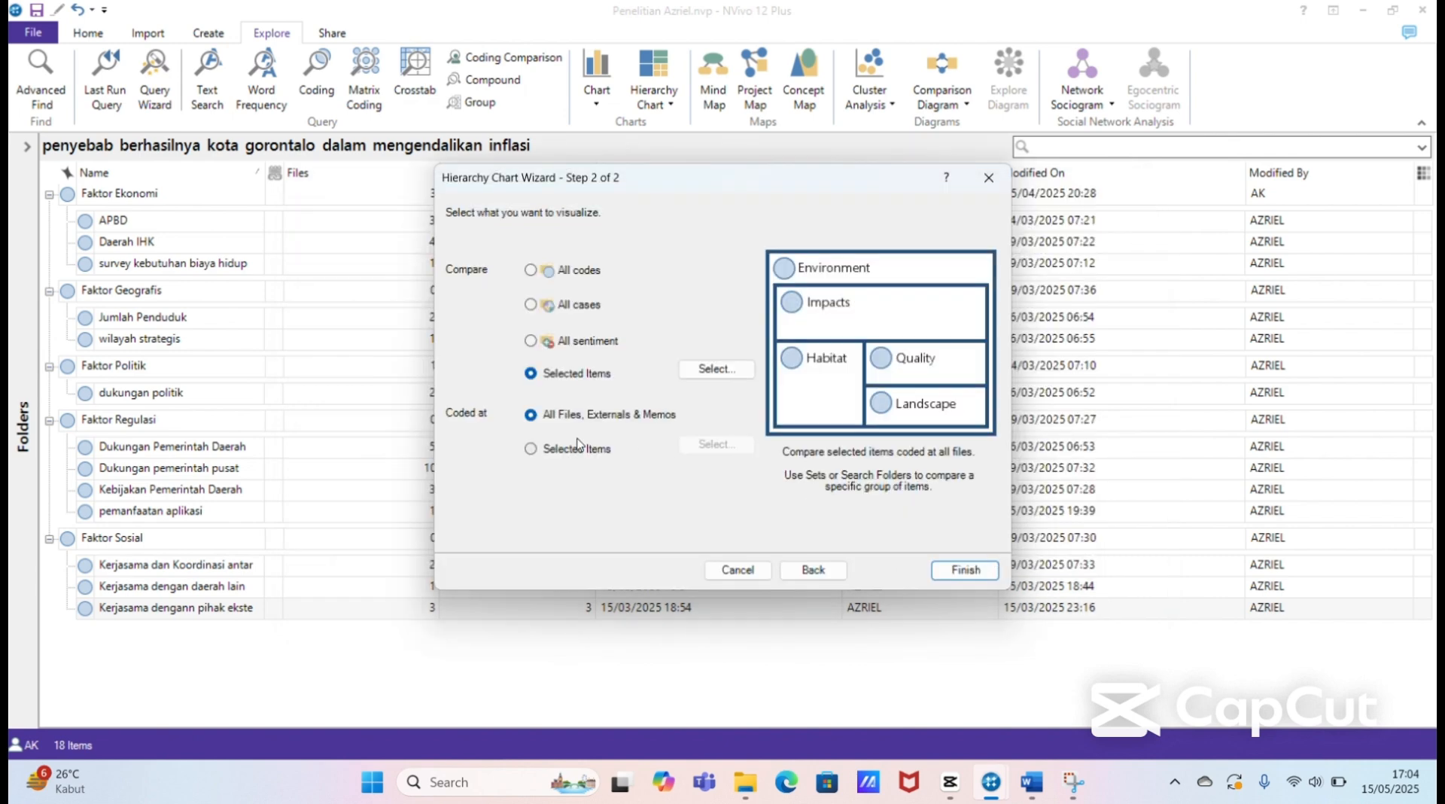
Step: Restrict the chart's coded-at scope to the "penyebab berhasilnya kota gorontalo" node folder and generate the hierarchy chart
{"action": "left_click", "coordinate": [531, 449]}
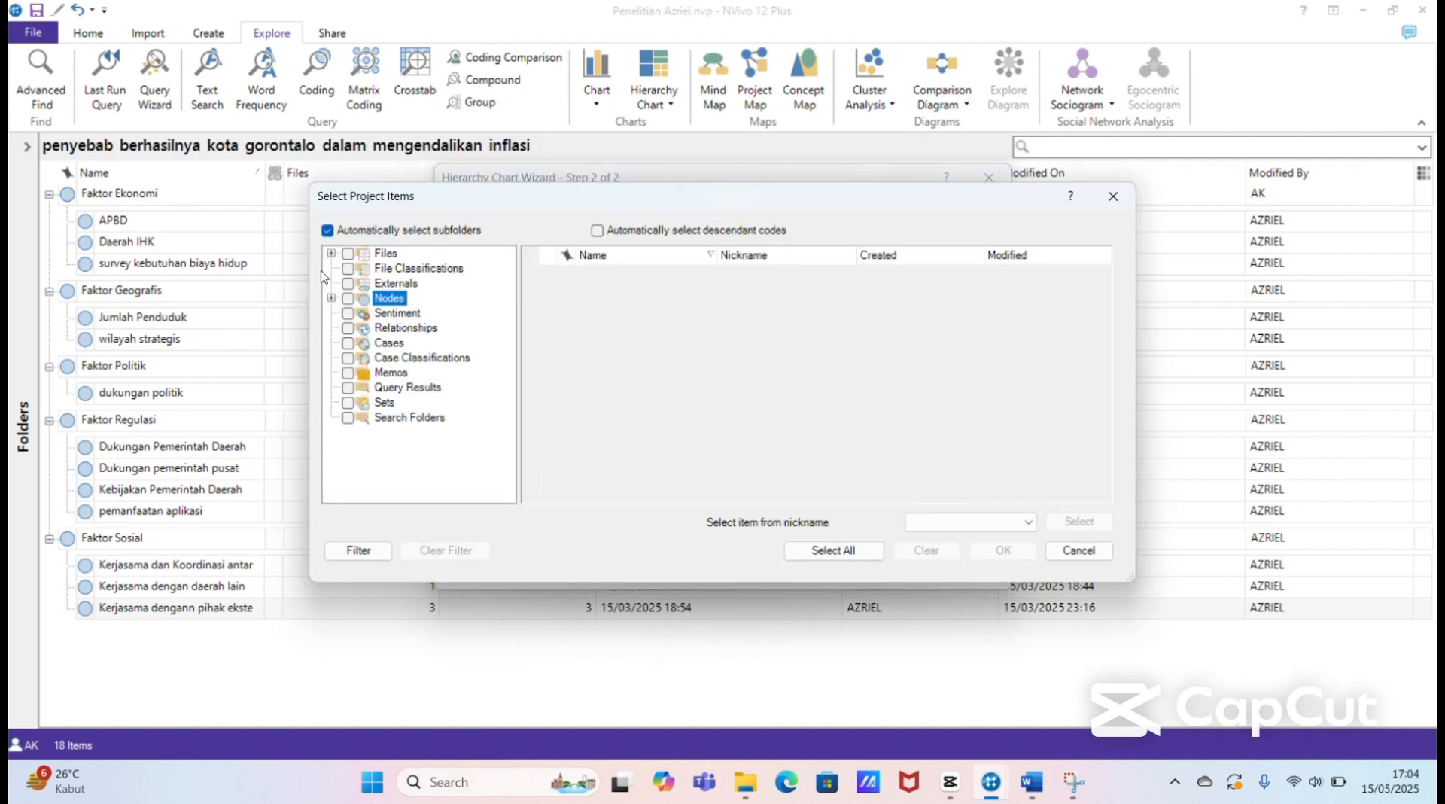
{"action": "left_click", "coordinate": [331, 298]}
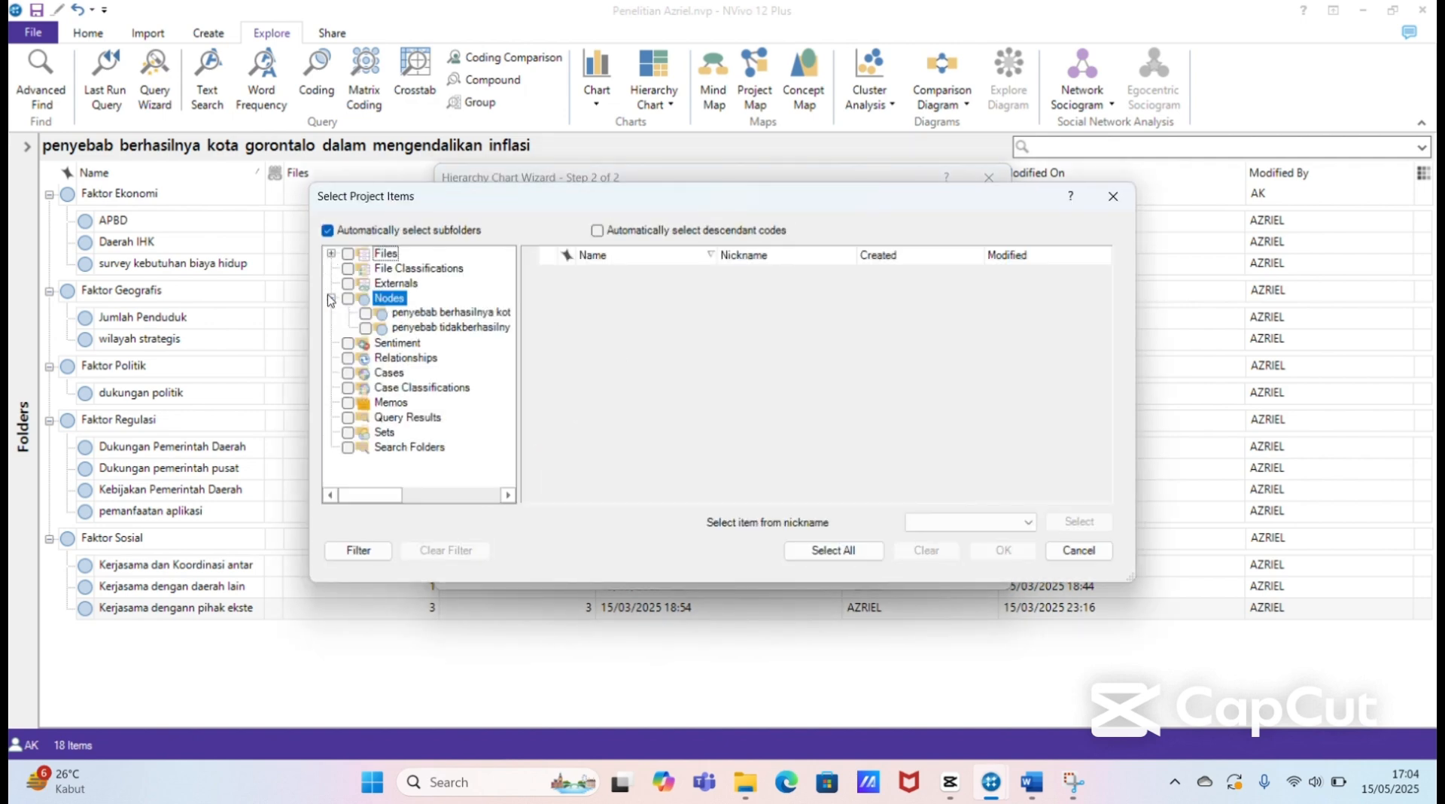
{"action": "left_click", "coordinate": [376, 313]}
{"action": "left_click", "coordinate": [365, 313]}
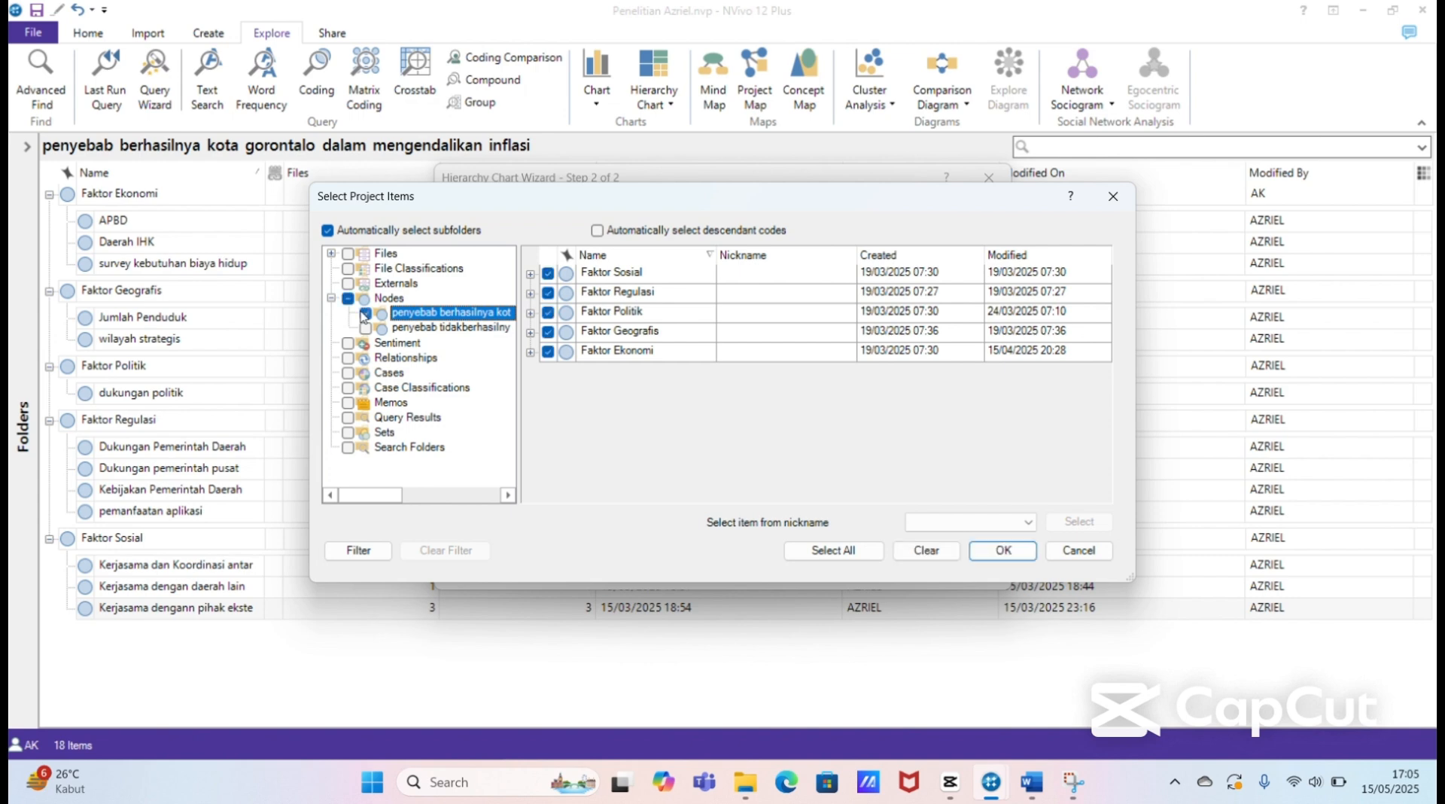
{"action": "left_click", "coordinate": [1001, 550]}
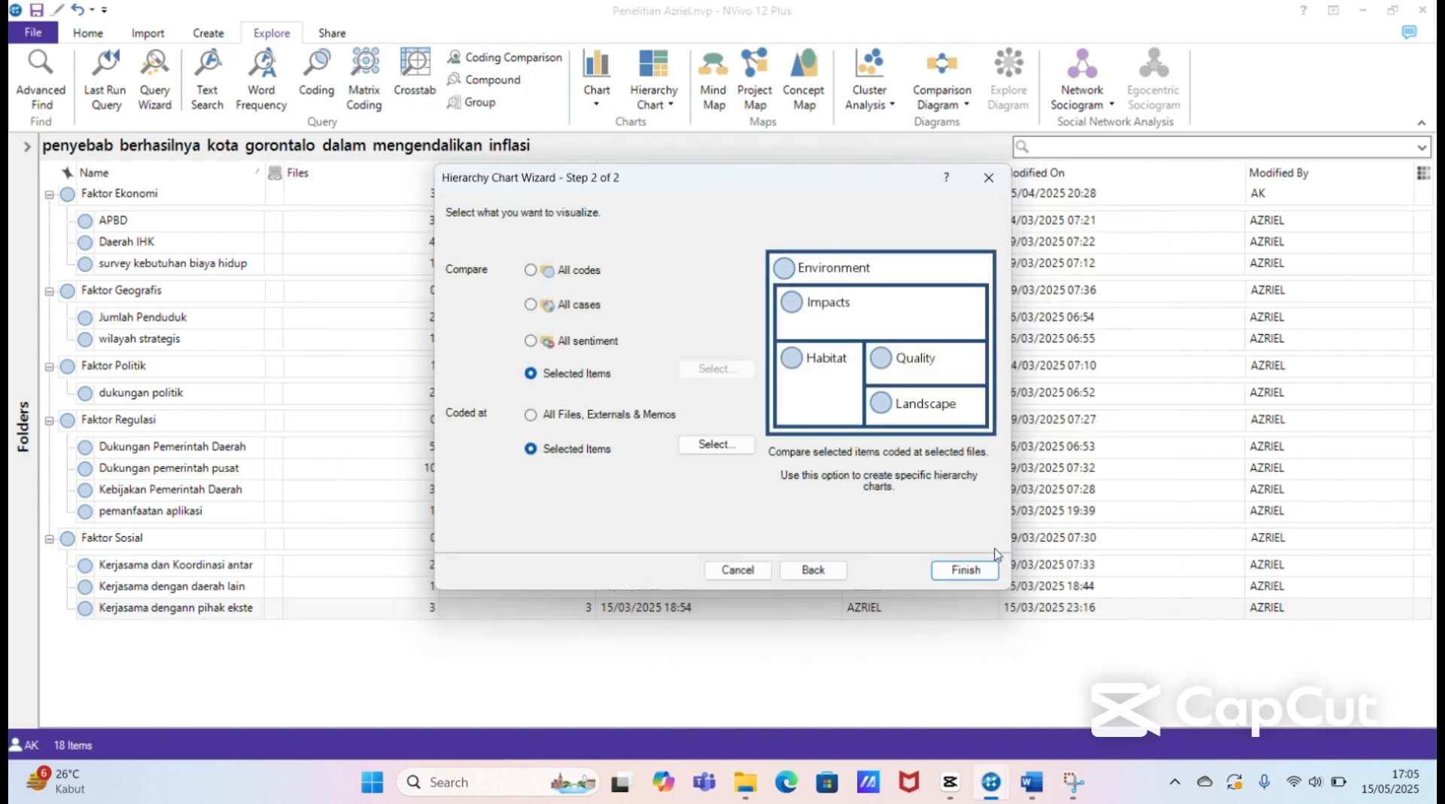
{"action": "left_click", "coordinate": [962, 570]}
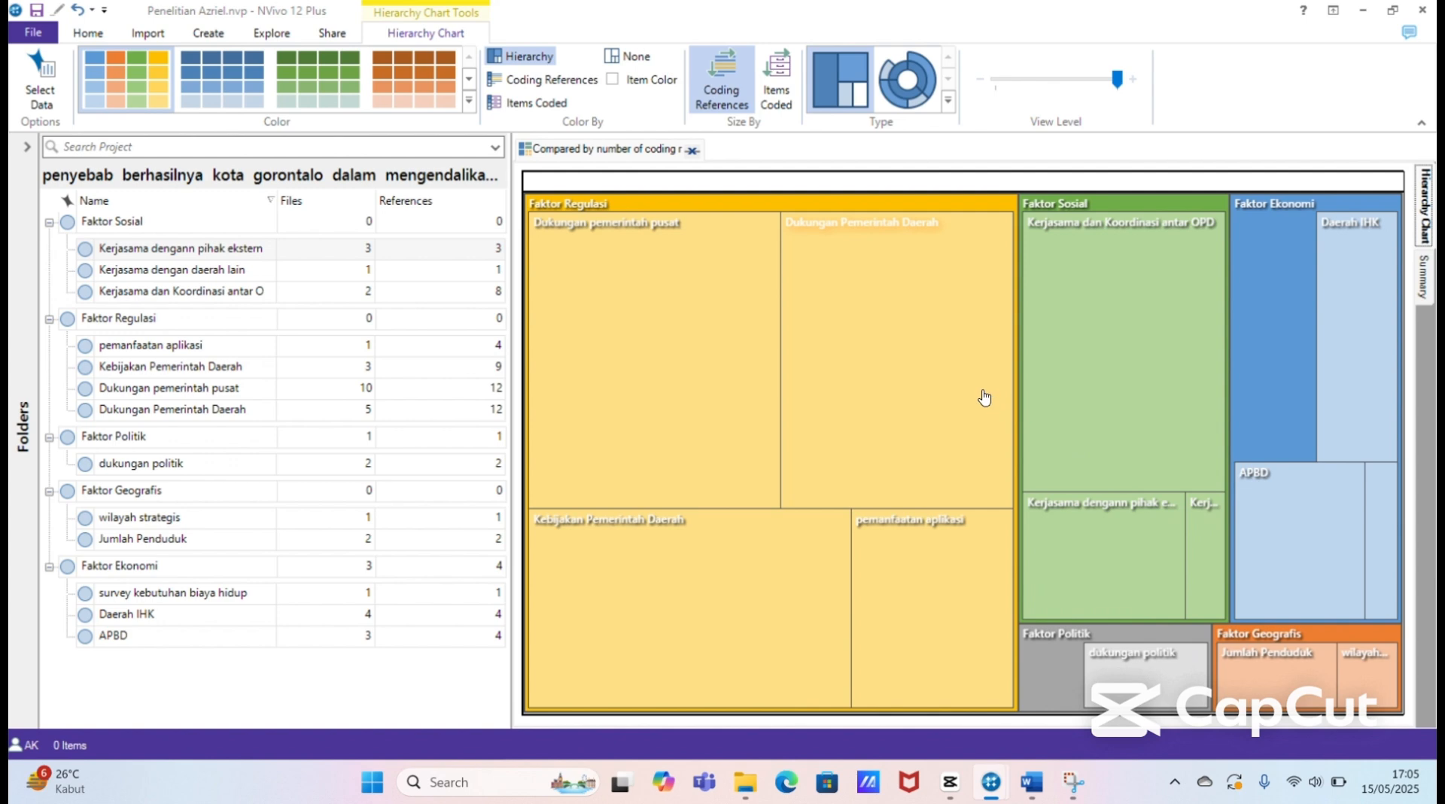
Step: Copy the hierarchy chart of the inflation factors to the clipboard
{"action": "mouse_move", "coordinate": [984, 397]}
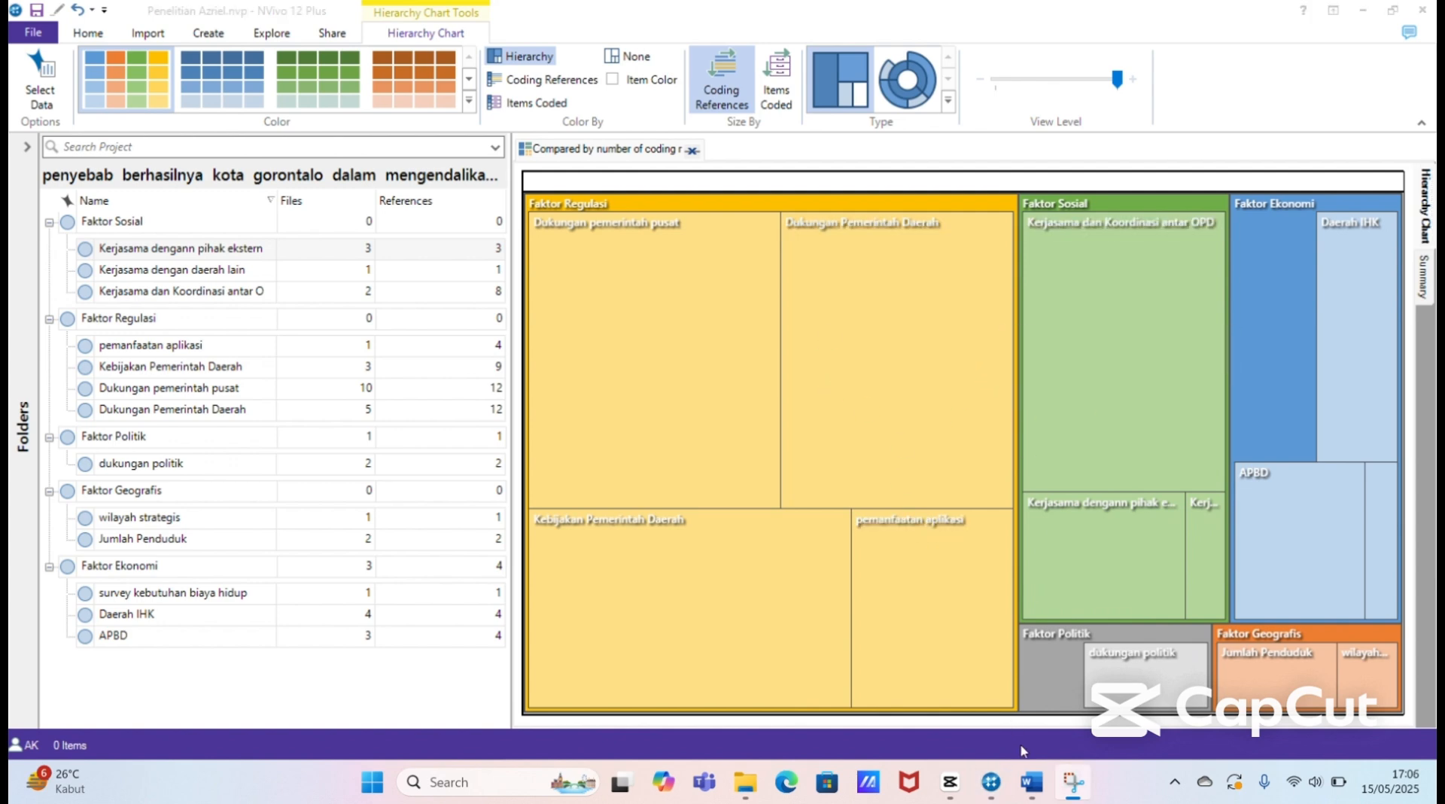
{"action": "right_click", "coordinate": [1033, 585]}
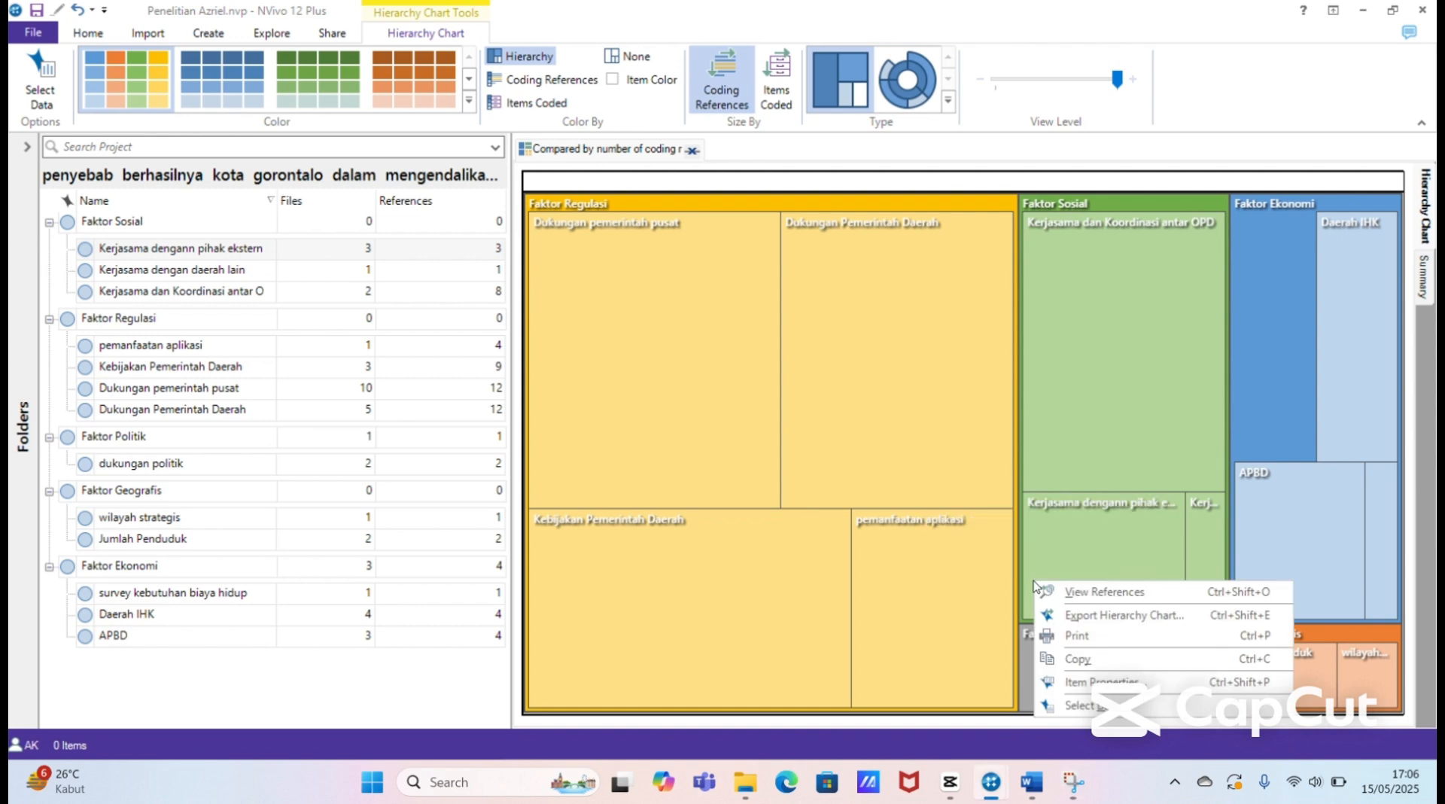
{"action": "left_click", "coordinate": [1063, 658]}
Step: Switch to the thesis document in Word to view the Gambar 4. 17 hierarchy chart figure, and return to NVivo
{"action": "mouse_move", "coordinate": [1031, 783]}
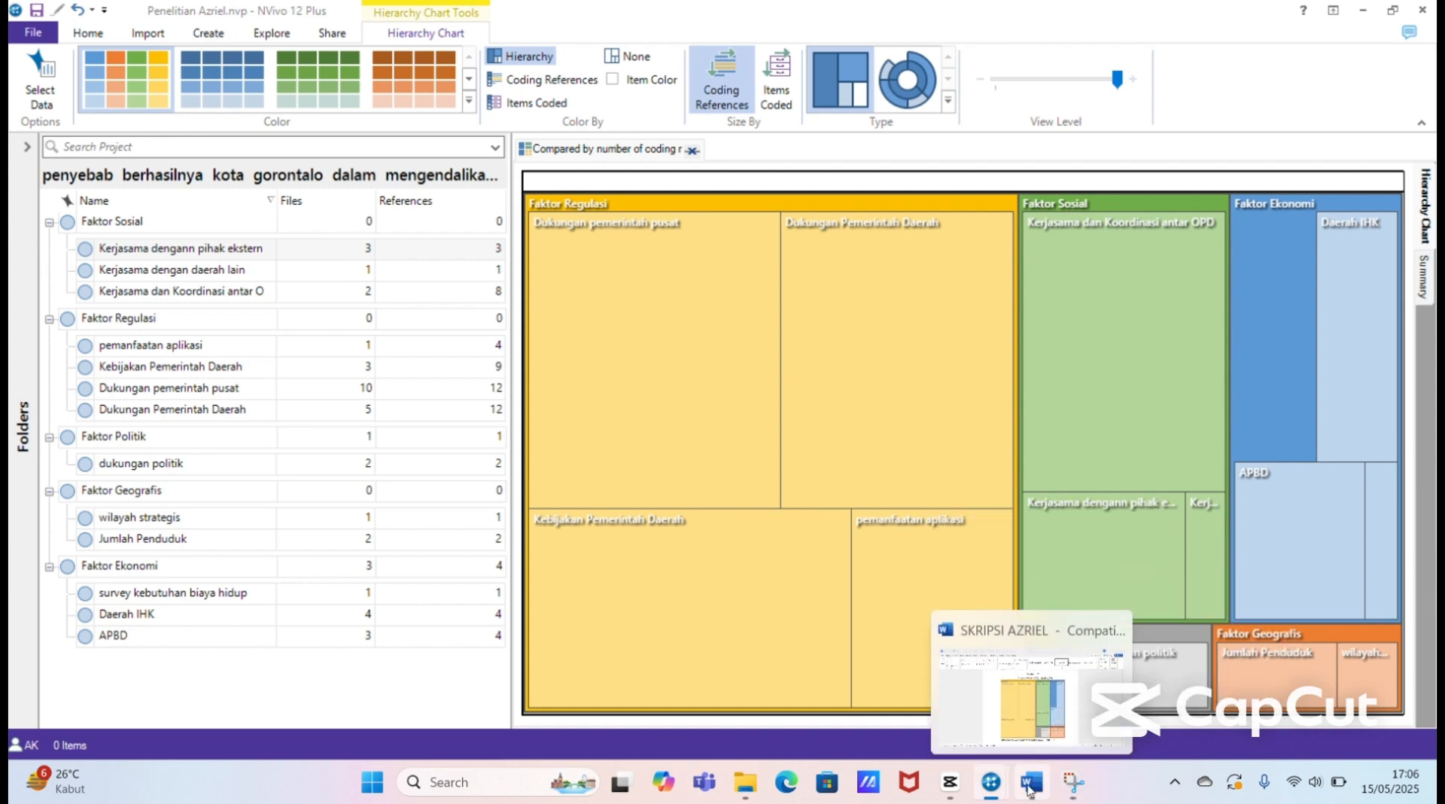
{"action": "left_click", "coordinate": [1015, 724]}
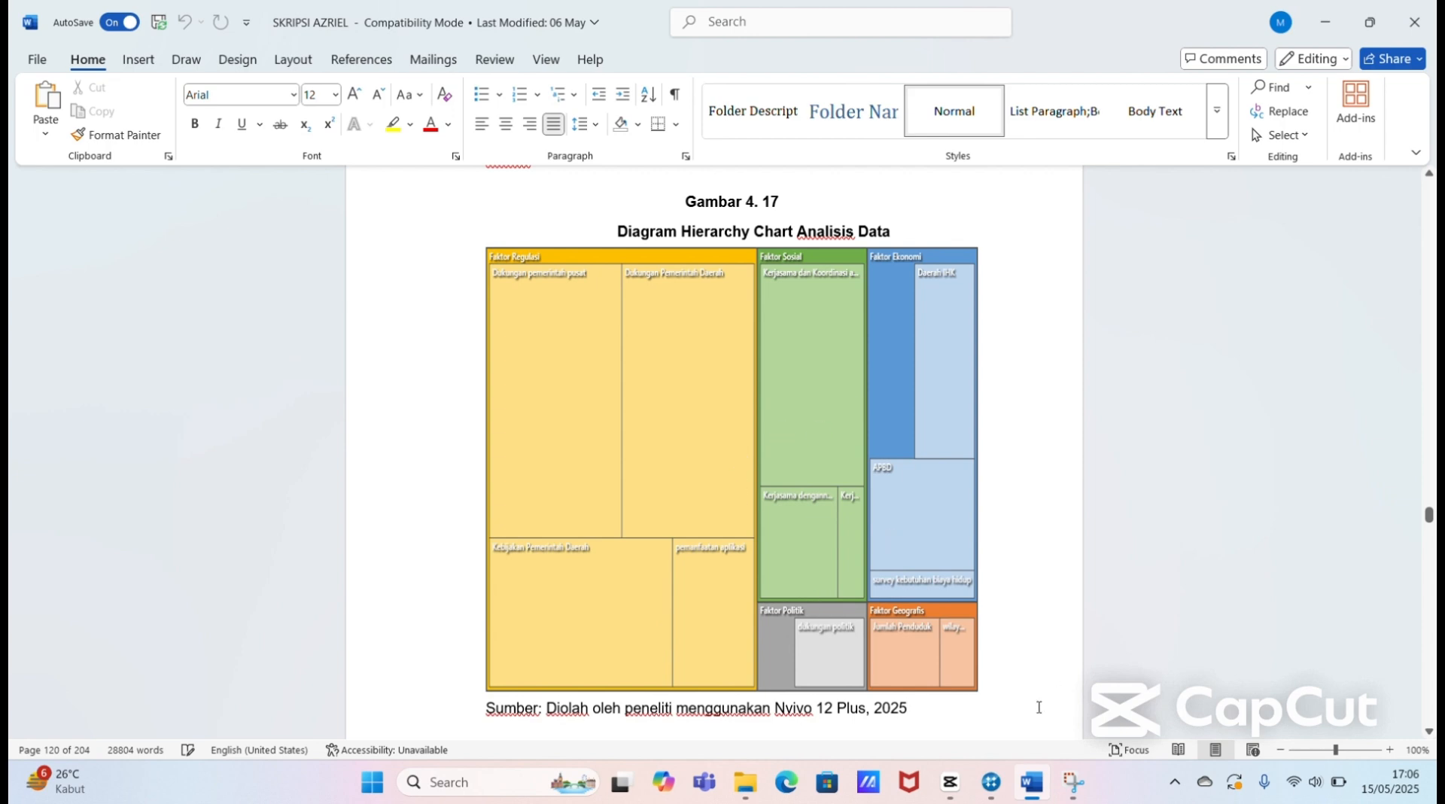
{"action": "mouse_move", "coordinate": [991, 783]}
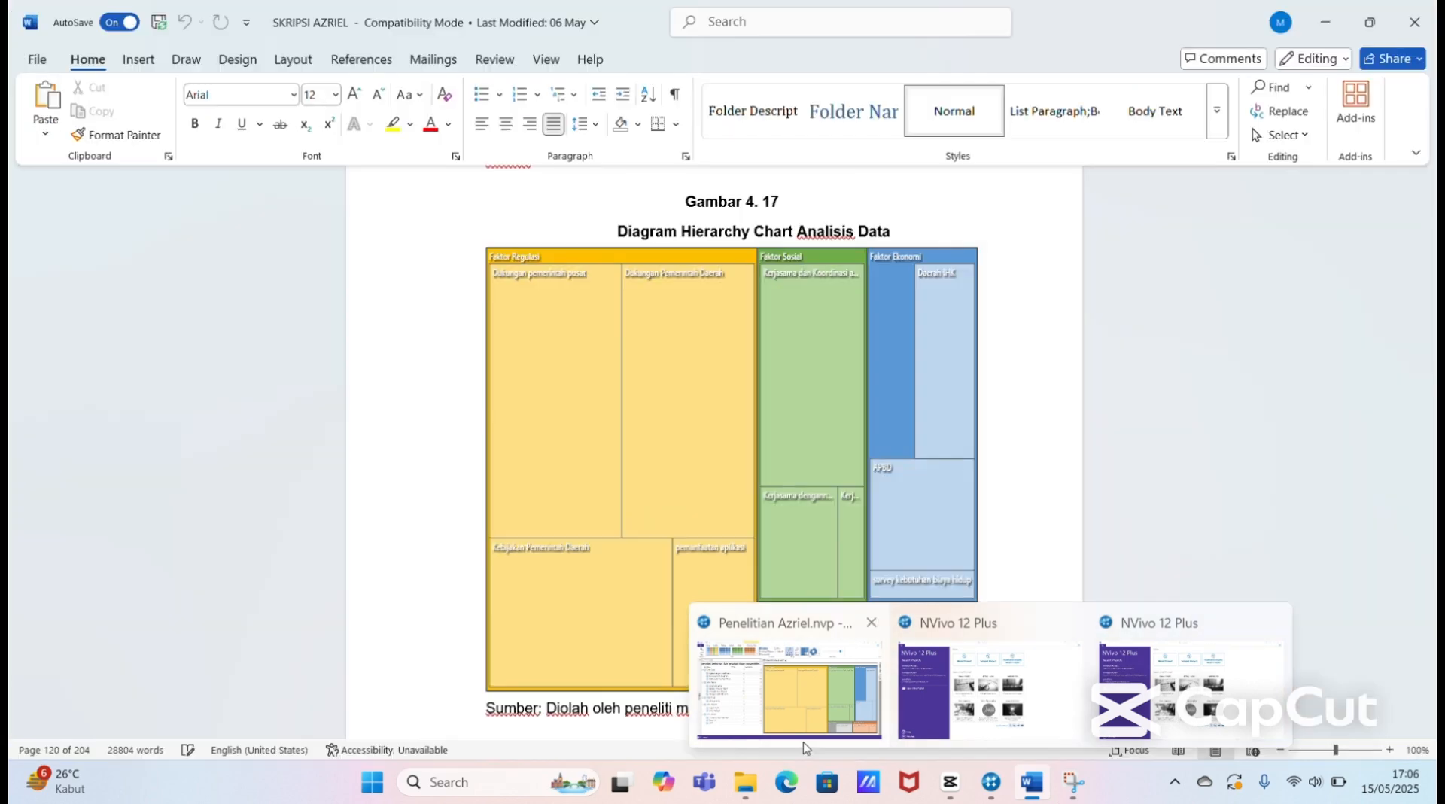
{"action": "left_click", "coordinate": [802, 718]}
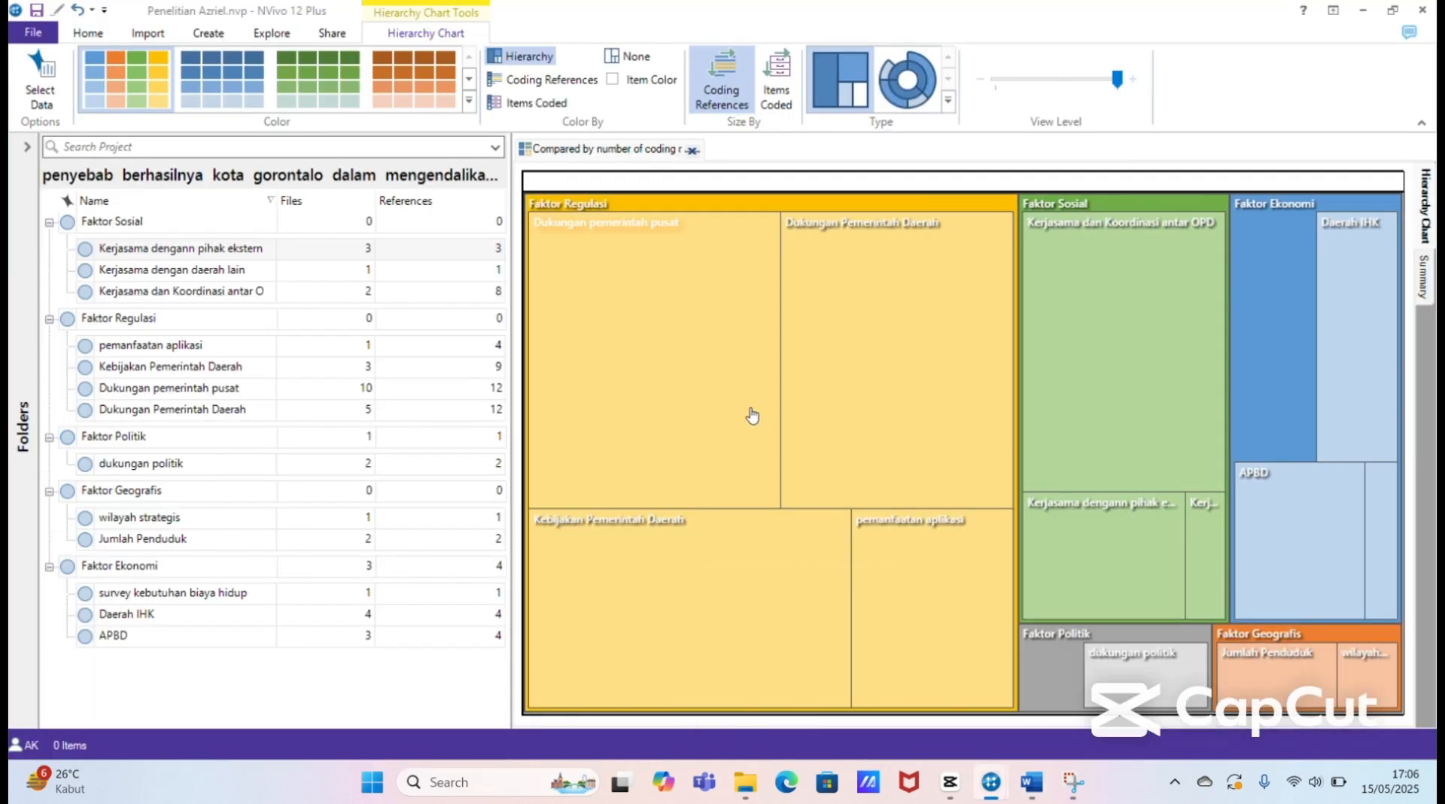
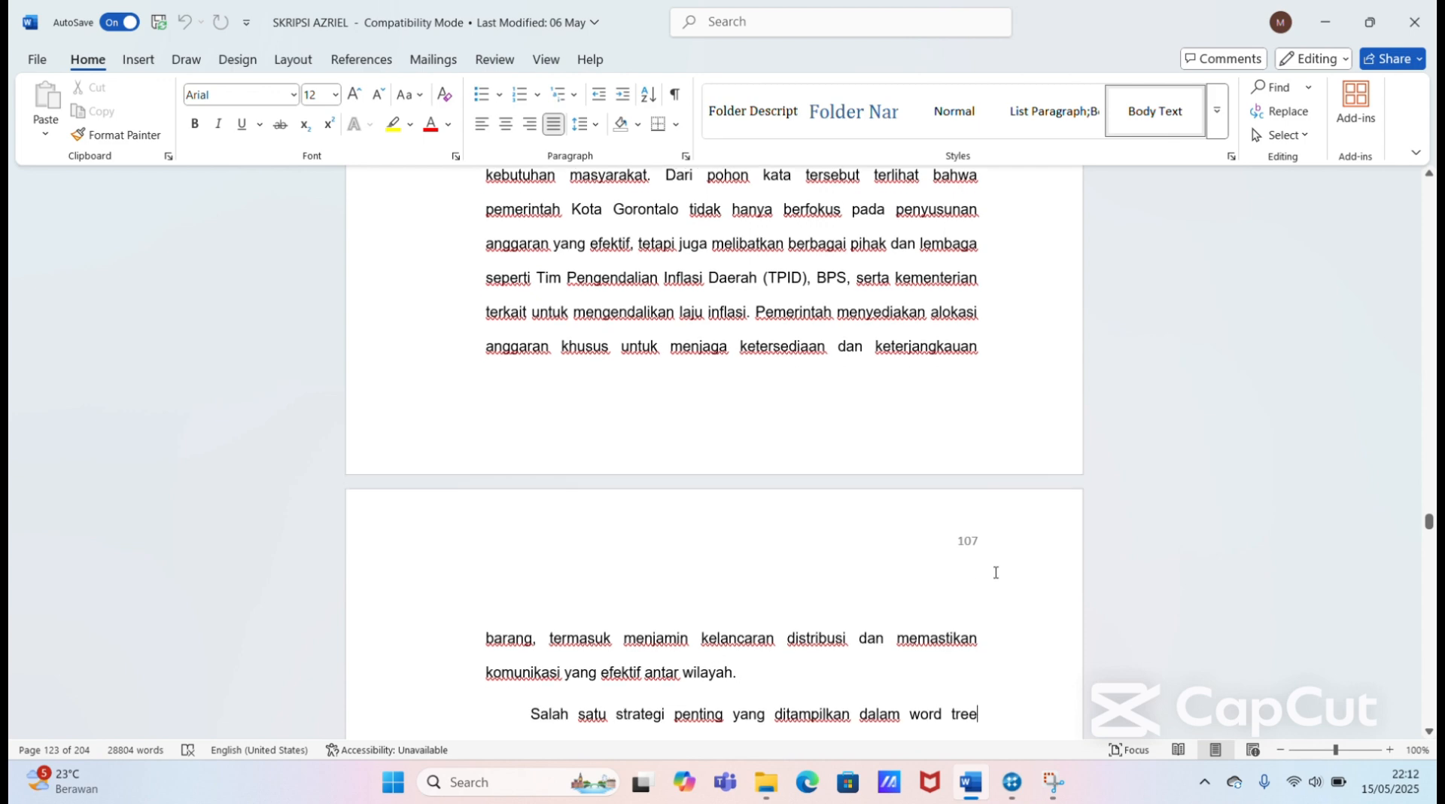
Step: Read on through the thesis to the "1. Faktor Ekonomi" section and its word cloud figure, Gambar 4. 18
{"action": "key", "text": "Down"}
{"action": "key", "text": "Down"}
{"action": "key", "text": "Down"}
{"action": "key", "text": "Down"}
{"action": "key", "text": "Down"}
{"action": "key", "text": "Down"}
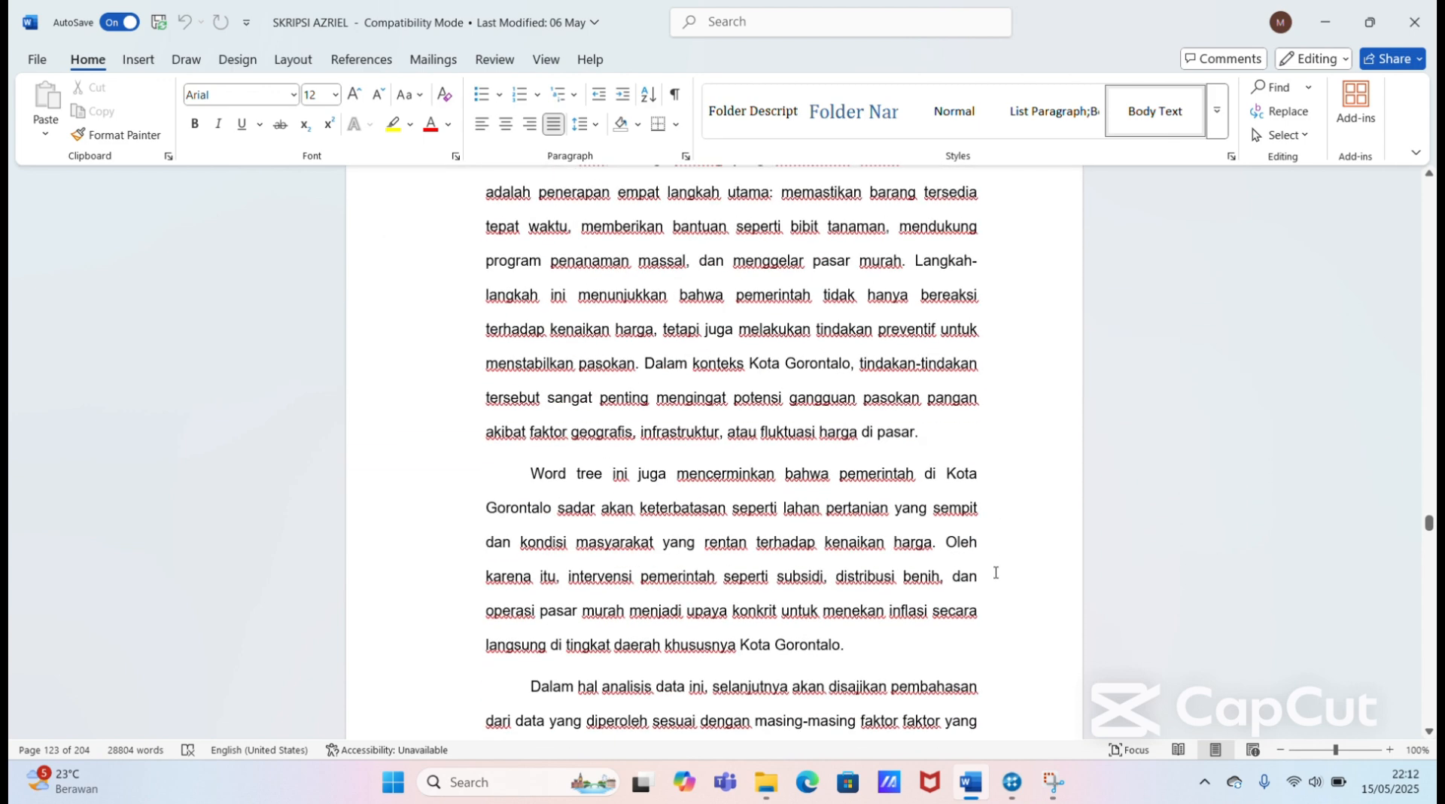
{"action": "key", "text": "Down"}
{"action": "key", "text": "Down"}
{"action": "key", "text": "Down"}
{"action": "key", "text": "Down"}
{"action": "key", "text": "Down"}
{"action": "key", "text": "Down"}
{"action": "key", "text": "Down"}
{"action": "key", "text": "Down"}
{"action": "key", "text": "Down"}
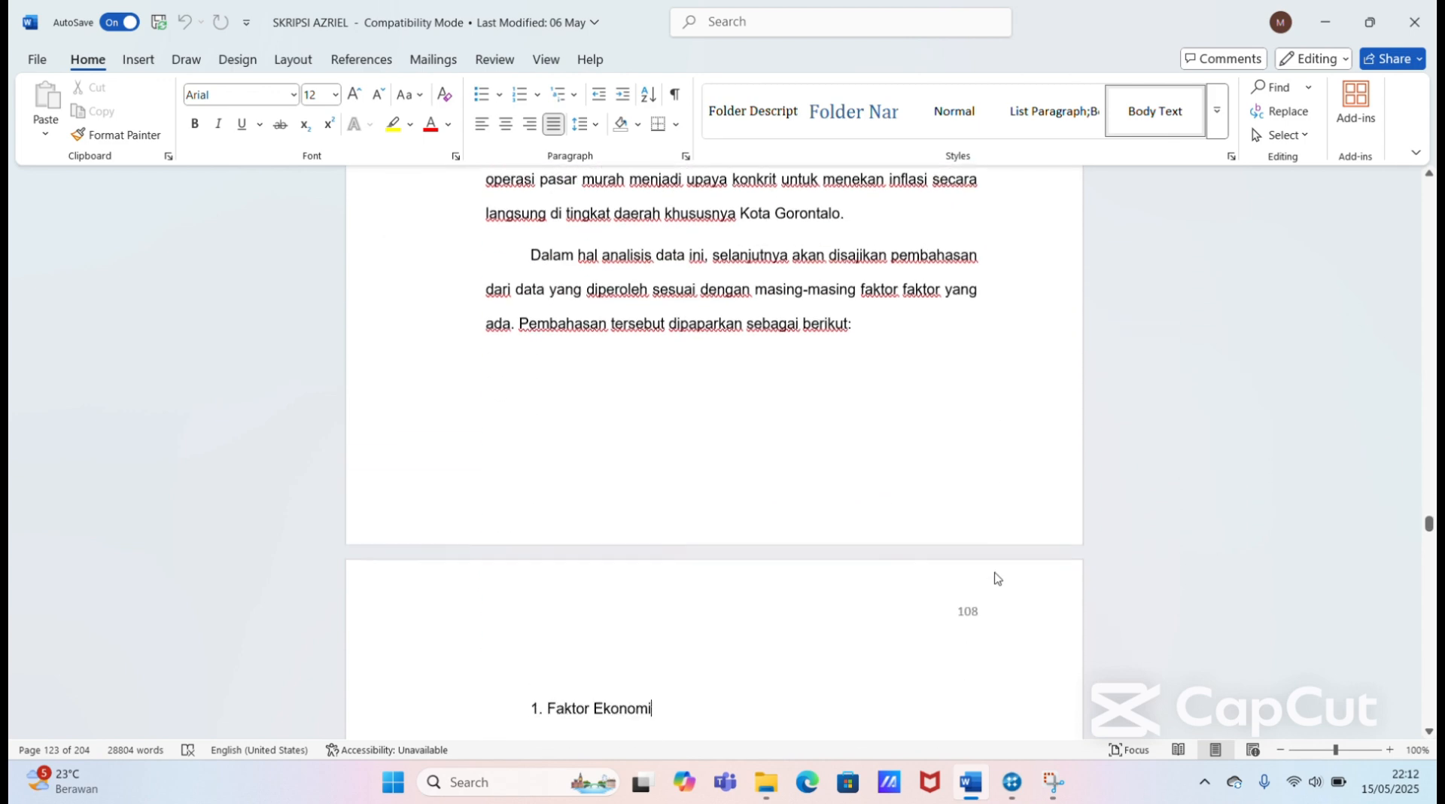
{"action": "scroll", "coordinate": [995, 572], "scroll_direction": "down", "scroll_amount": 4}
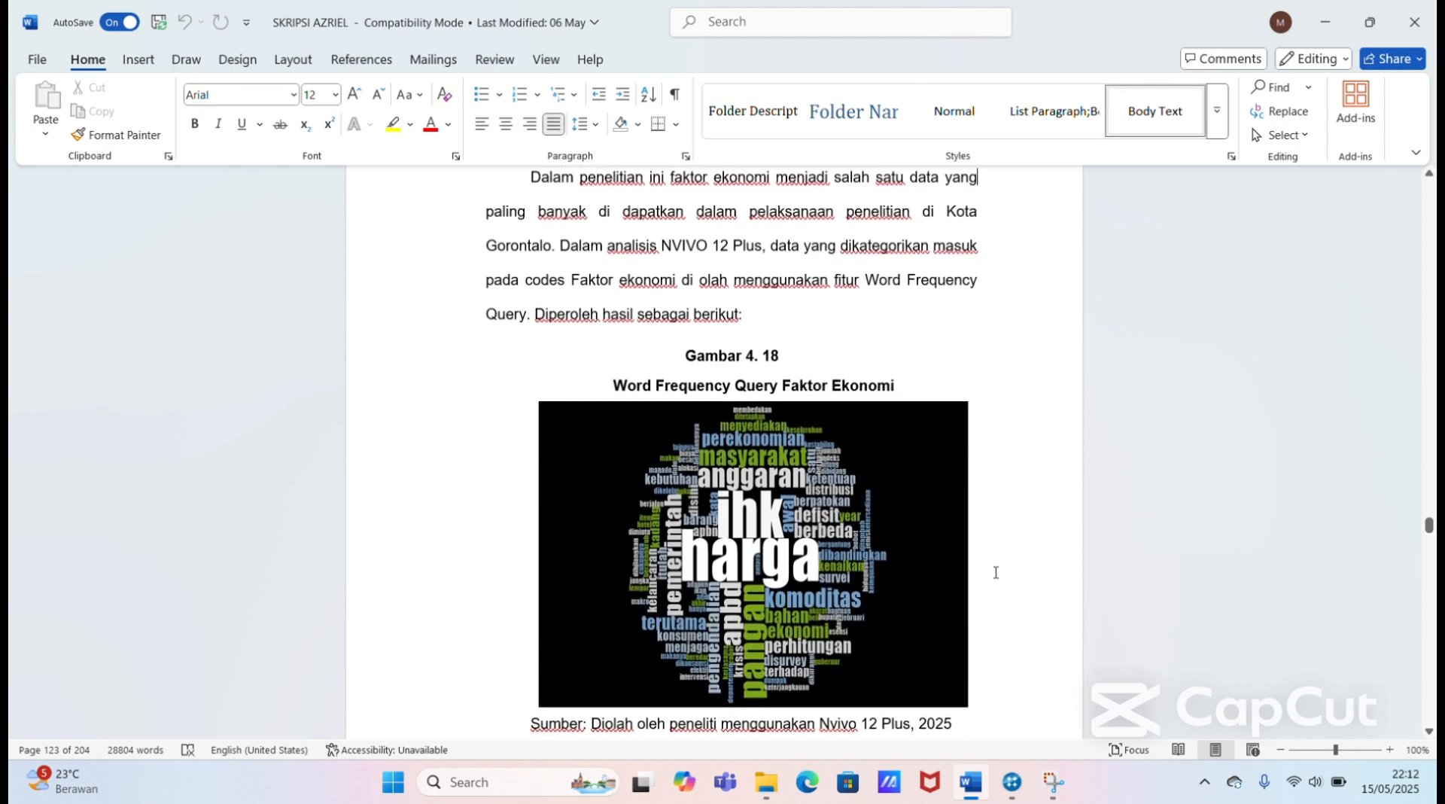
{"action": "key", "text": "Up"}
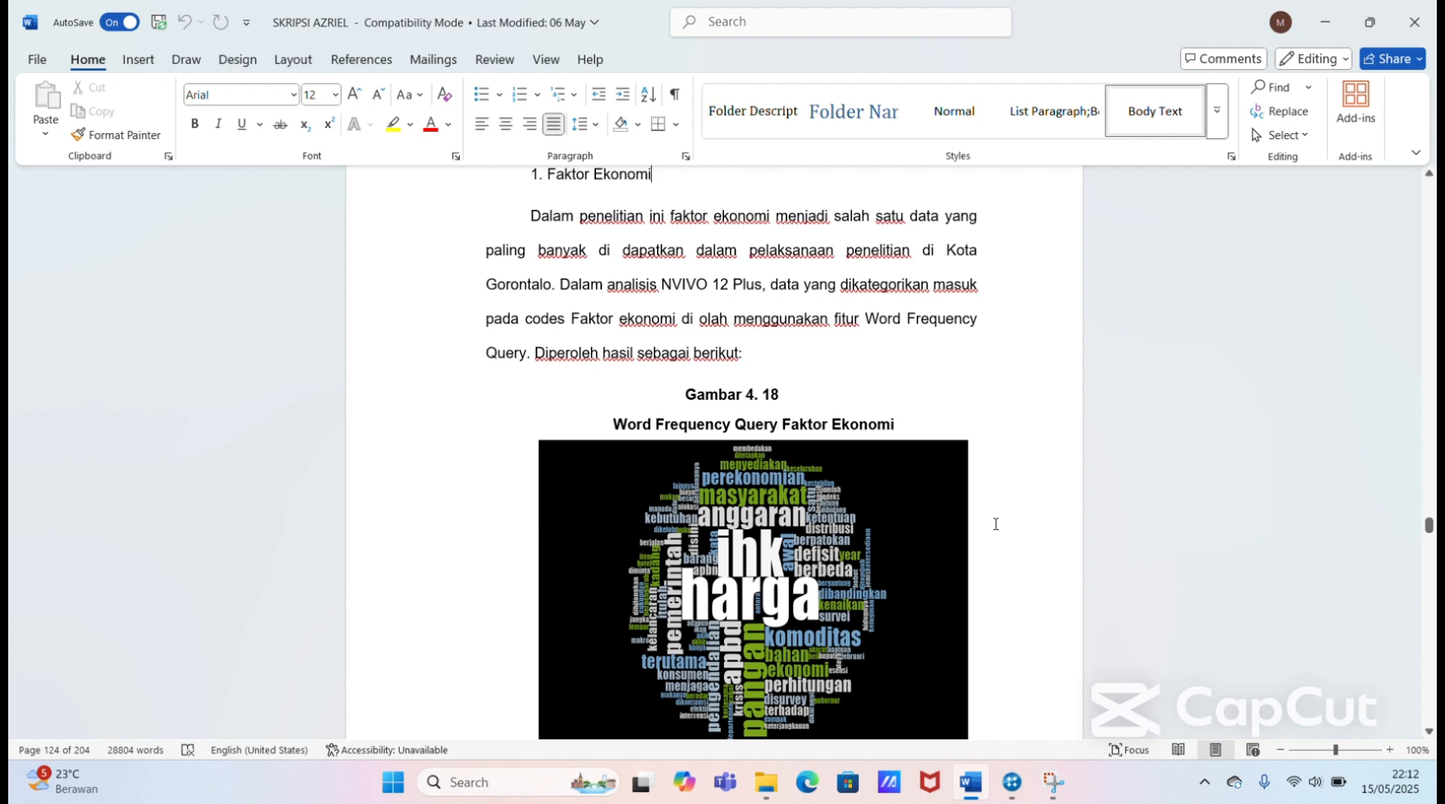
{"action": "scroll", "coordinate": [998, 523], "scroll_direction": "down", "scroll_amount": 3}
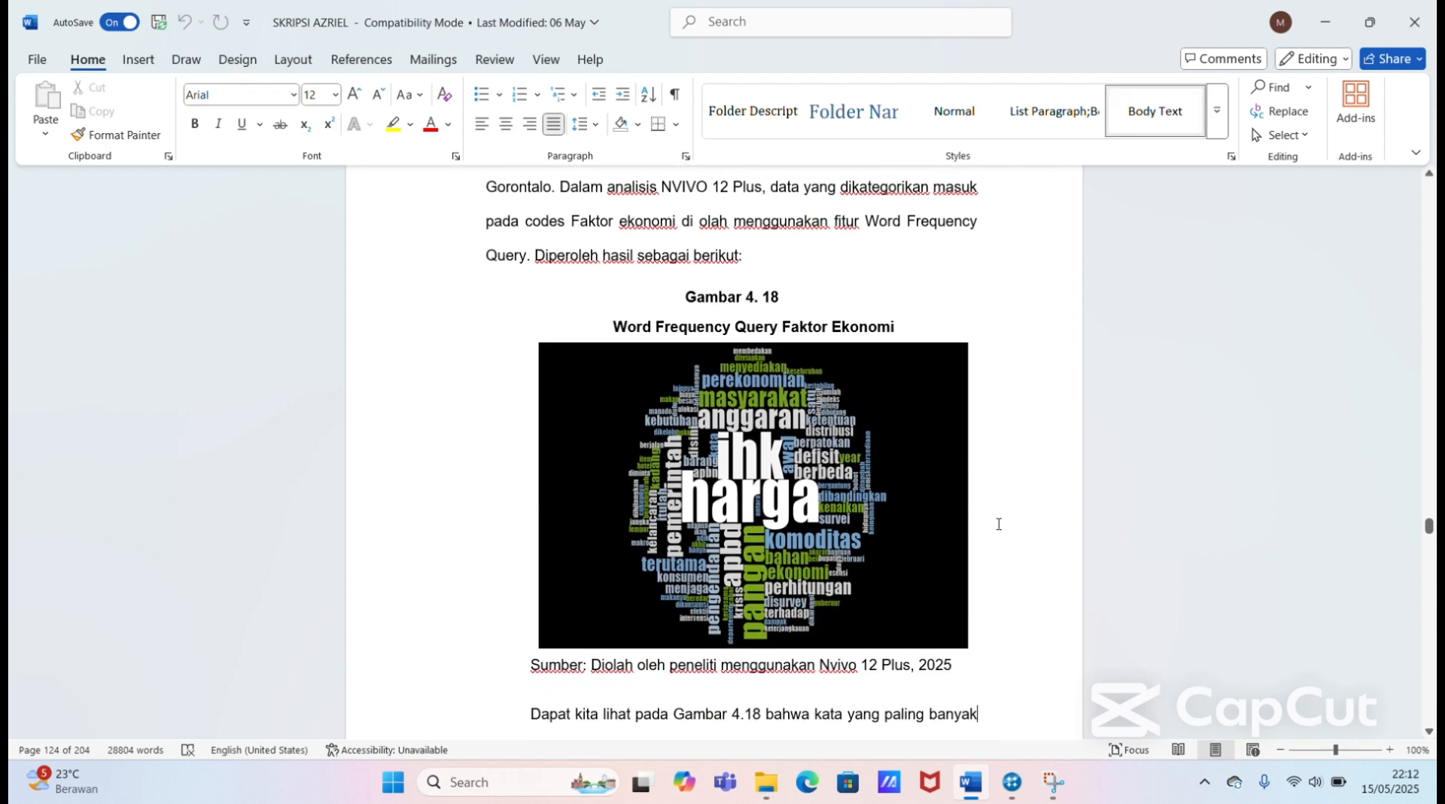
{"action": "scroll", "coordinate": [998, 524], "scroll_direction": "down", "scroll_amount": 10}
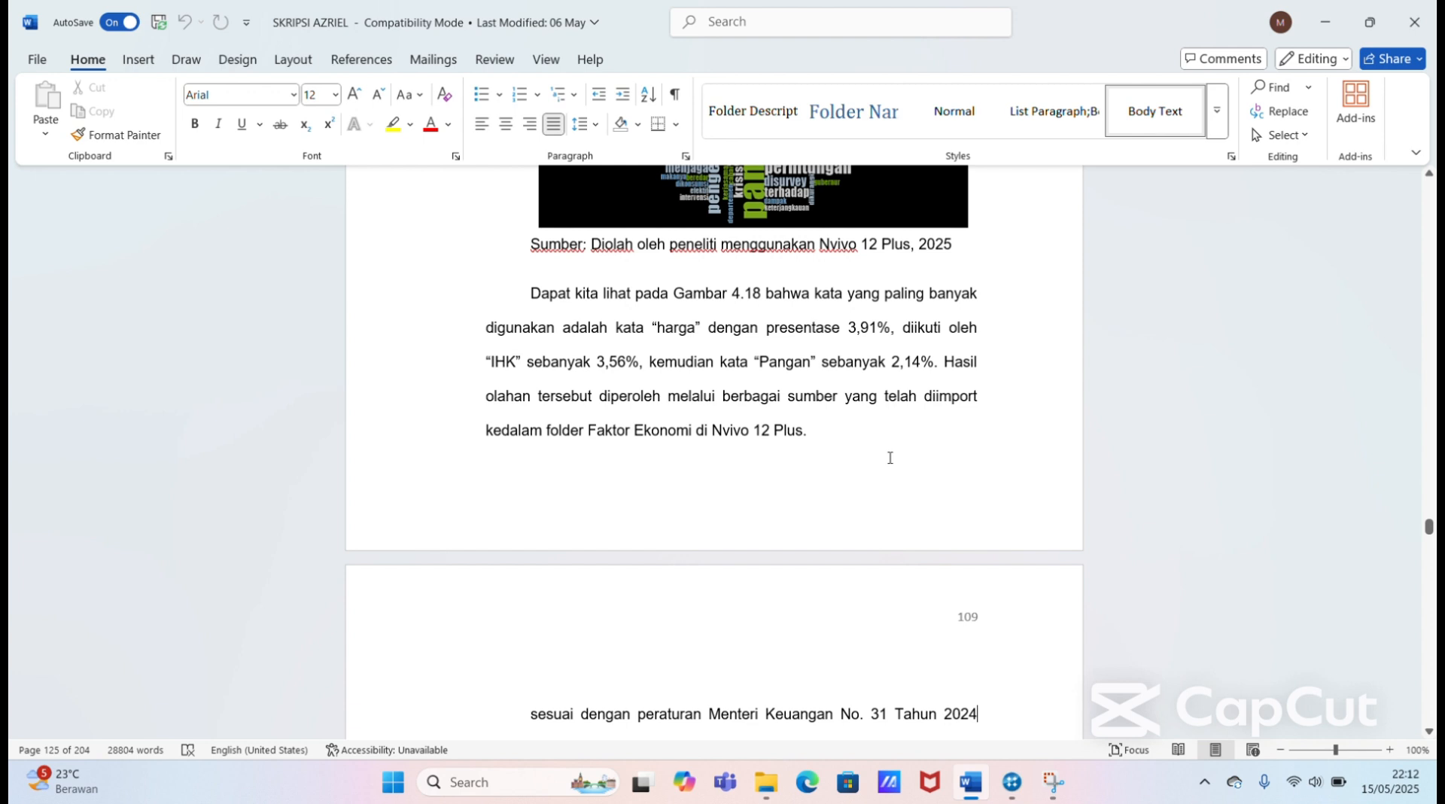
Step: Compare the Gambar 4. 18 word cloud with its introduction and the paragraph explaining its most frequent words
{"action": "key", "text": "Up"}
{"action": "key", "text": "Up"}
{"action": "key", "text": "Up"}
{"action": "key", "text": "Up"}
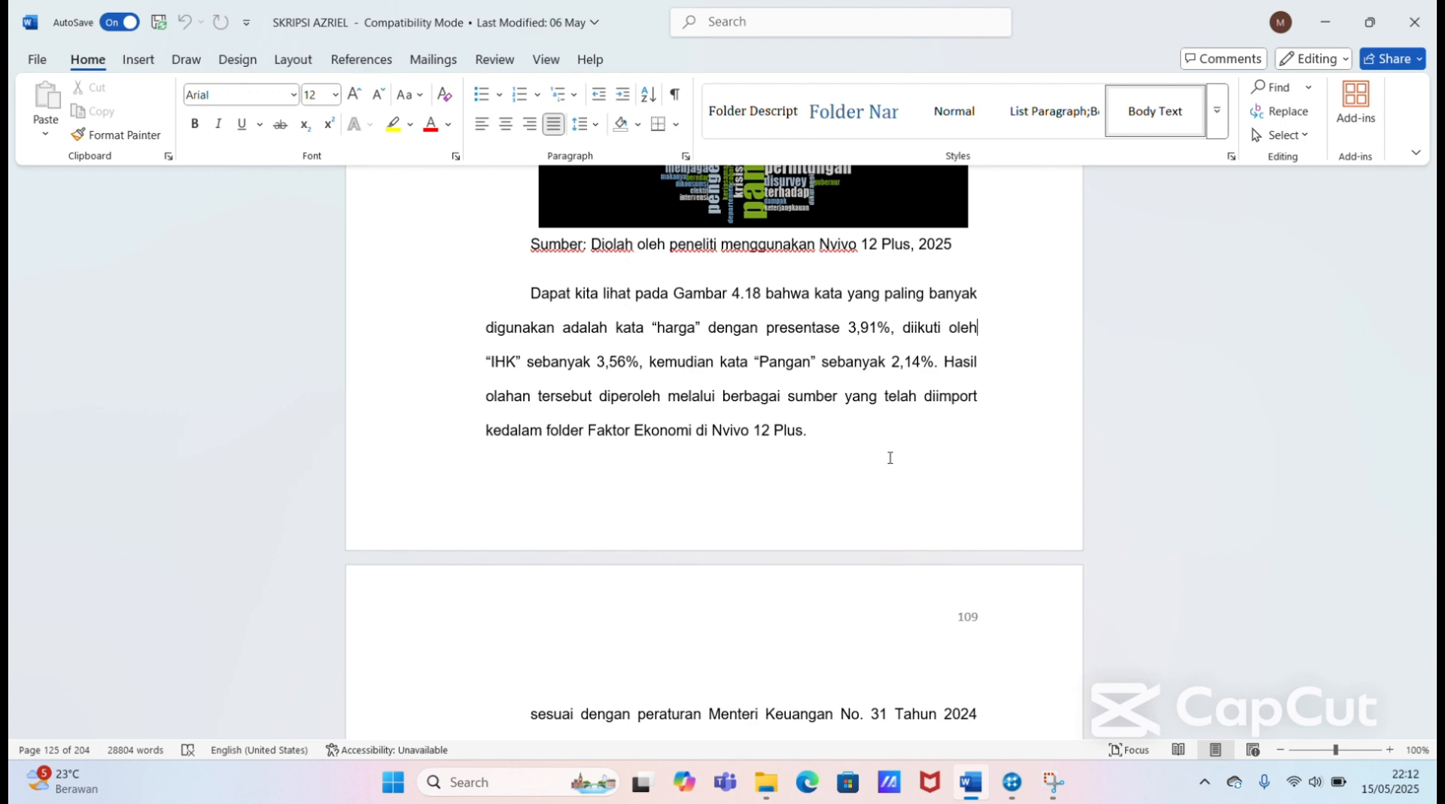
{"action": "key", "text": "Down"}
{"action": "key", "text": "Down"}
{"action": "key", "text": "Down"}
{"action": "key", "text": "Down"}
{"action": "key", "text": "Up"}
{"action": "key", "text": "Up"}
{"action": "key", "text": "Up"}
{"action": "key", "text": "Up"}
{"action": "key", "text": "Up"}
{"action": "key", "text": "Up"}
{"action": "key", "text": "Up"}
{"action": "key", "text": "Up"}
{"action": "key", "text": "Up"}
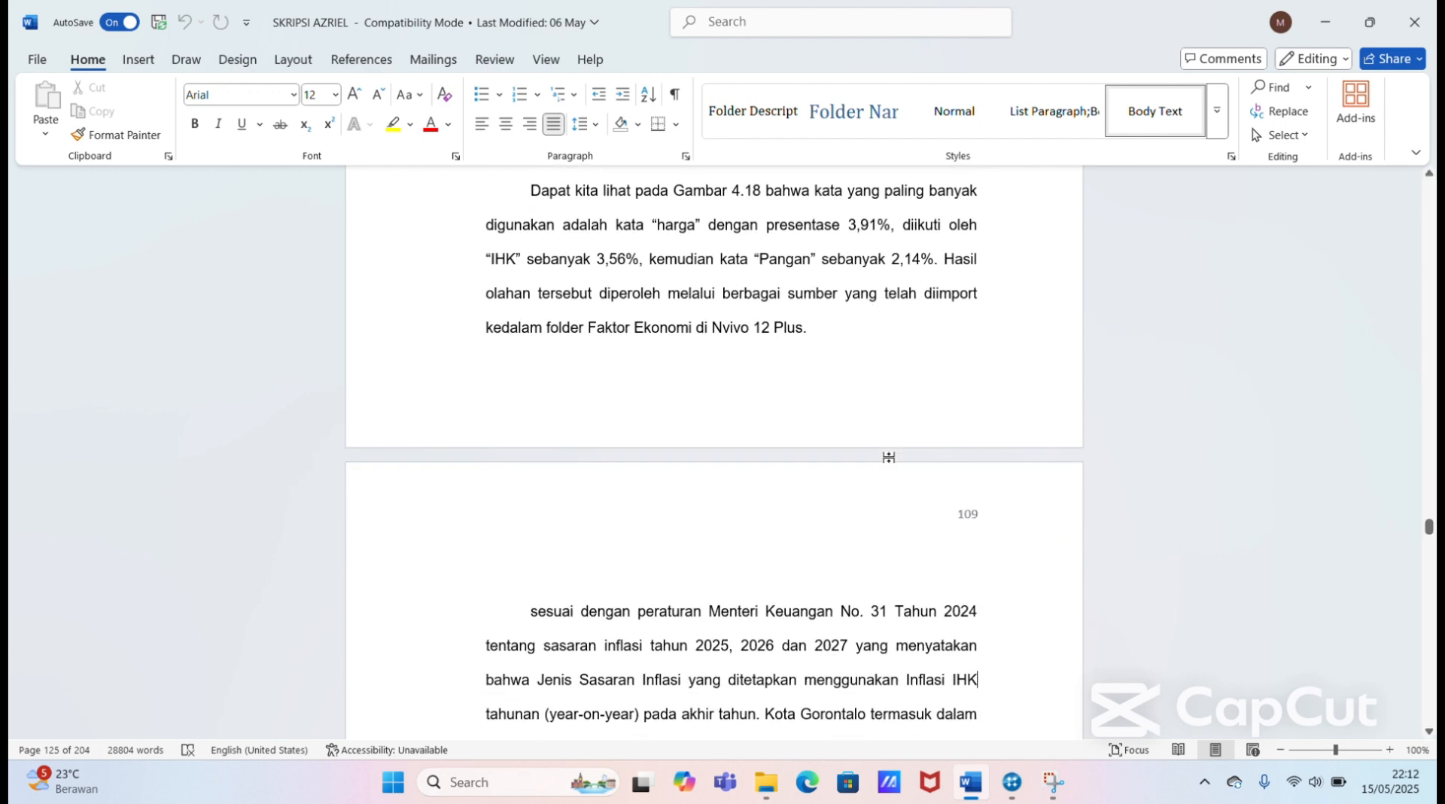
{"action": "key", "text": "Up"}
{"action": "key", "text": "Up"}
{"action": "key", "text": "Up"}
{"action": "key", "text": "Up"}
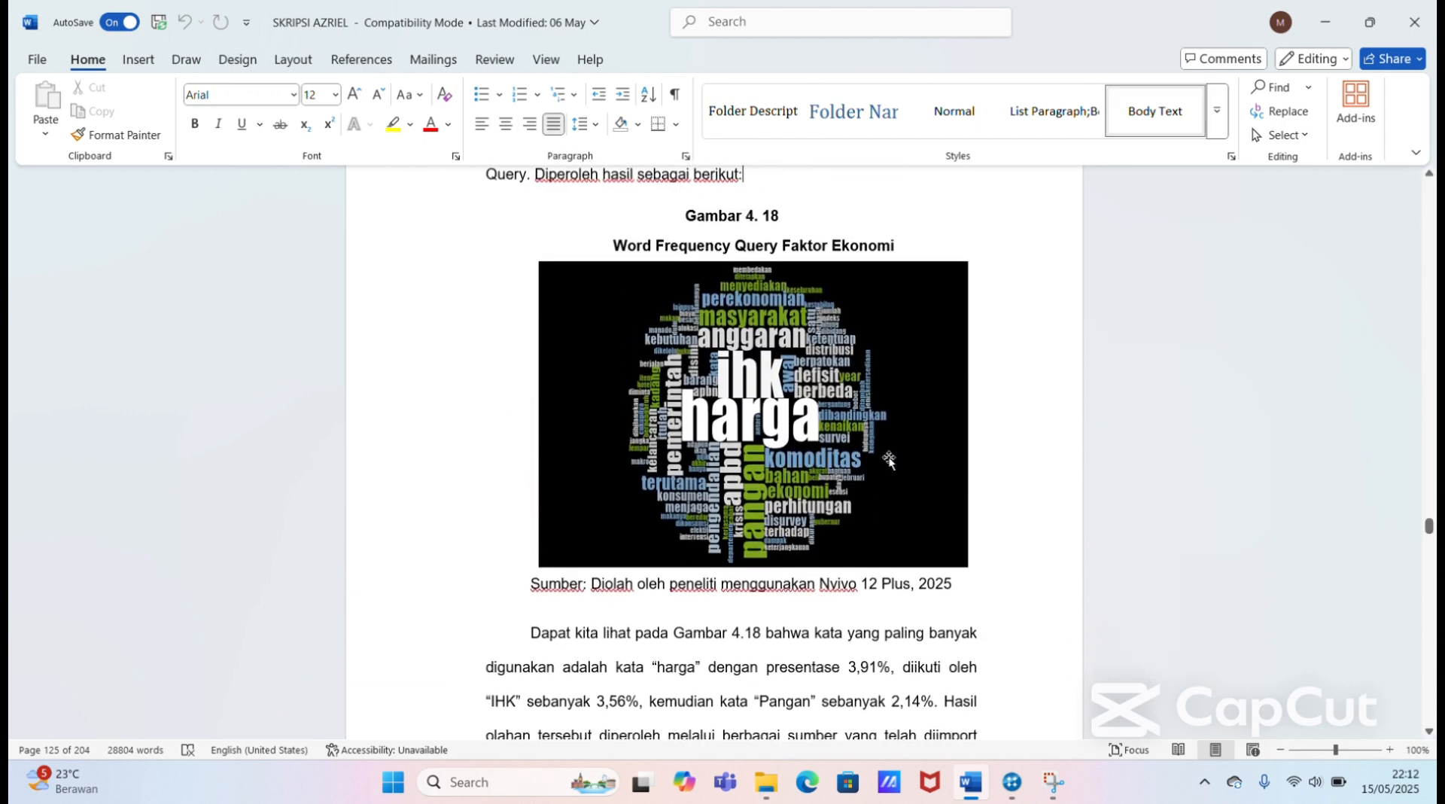
{"action": "key", "text": "Down"}
{"action": "key", "text": "Down"}
{"action": "key", "text": "Down"}
{"action": "key", "text": "Down"}
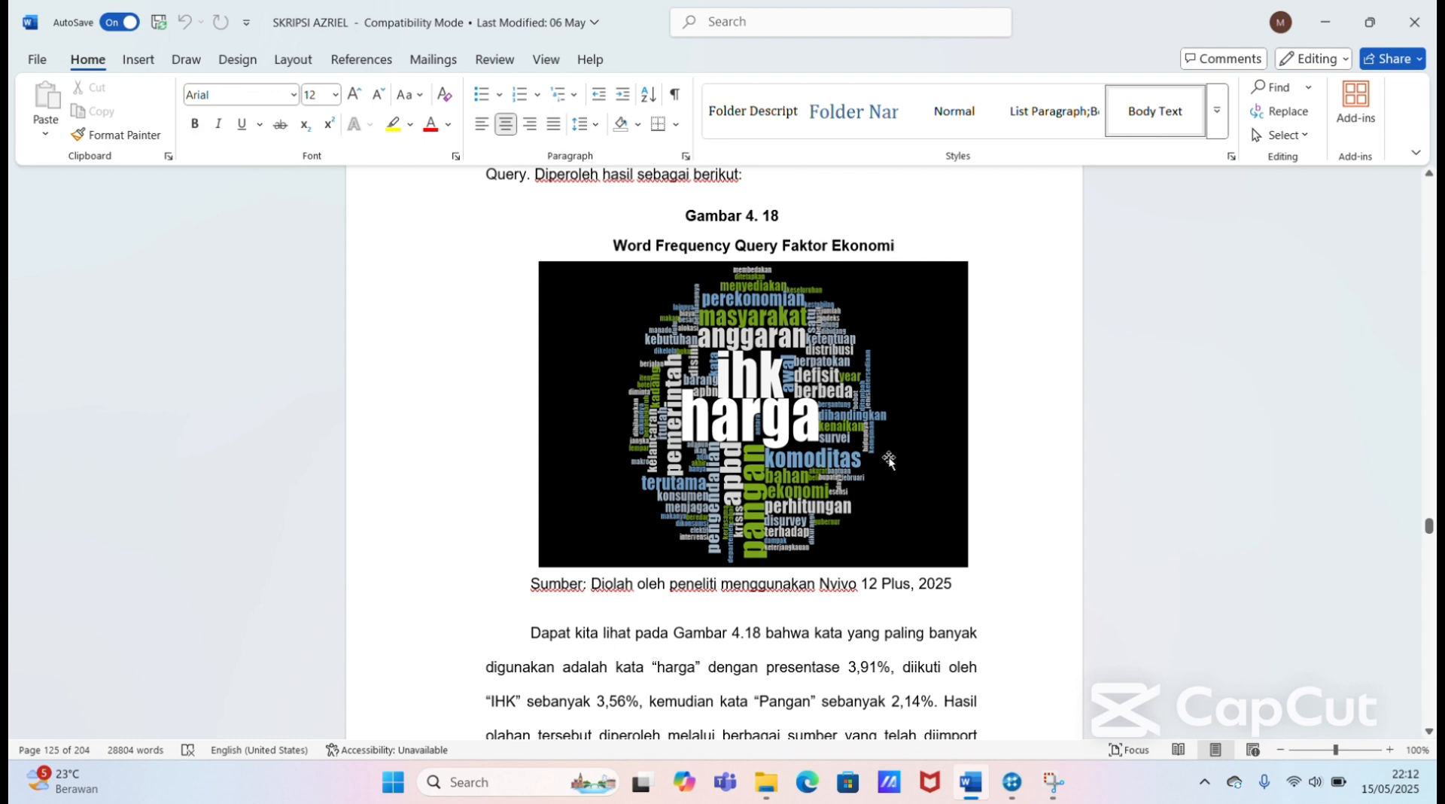
{"action": "key", "text": "Up"}
{"action": "key", "text": "Up"}
{"action": "key", "text": "Up"}
{"action": "key", "text": "Up"}
{"action": "key", "text": "Up"}
{"action": "key", "text": "Up"}
{"action": "key", "text": "Up"}
{"action": "key", "text": "Up"}
{"action": "key", "text": "Up"}
{"action": "key", "text": "Up"}
{"action": "key", "text": "Up"}
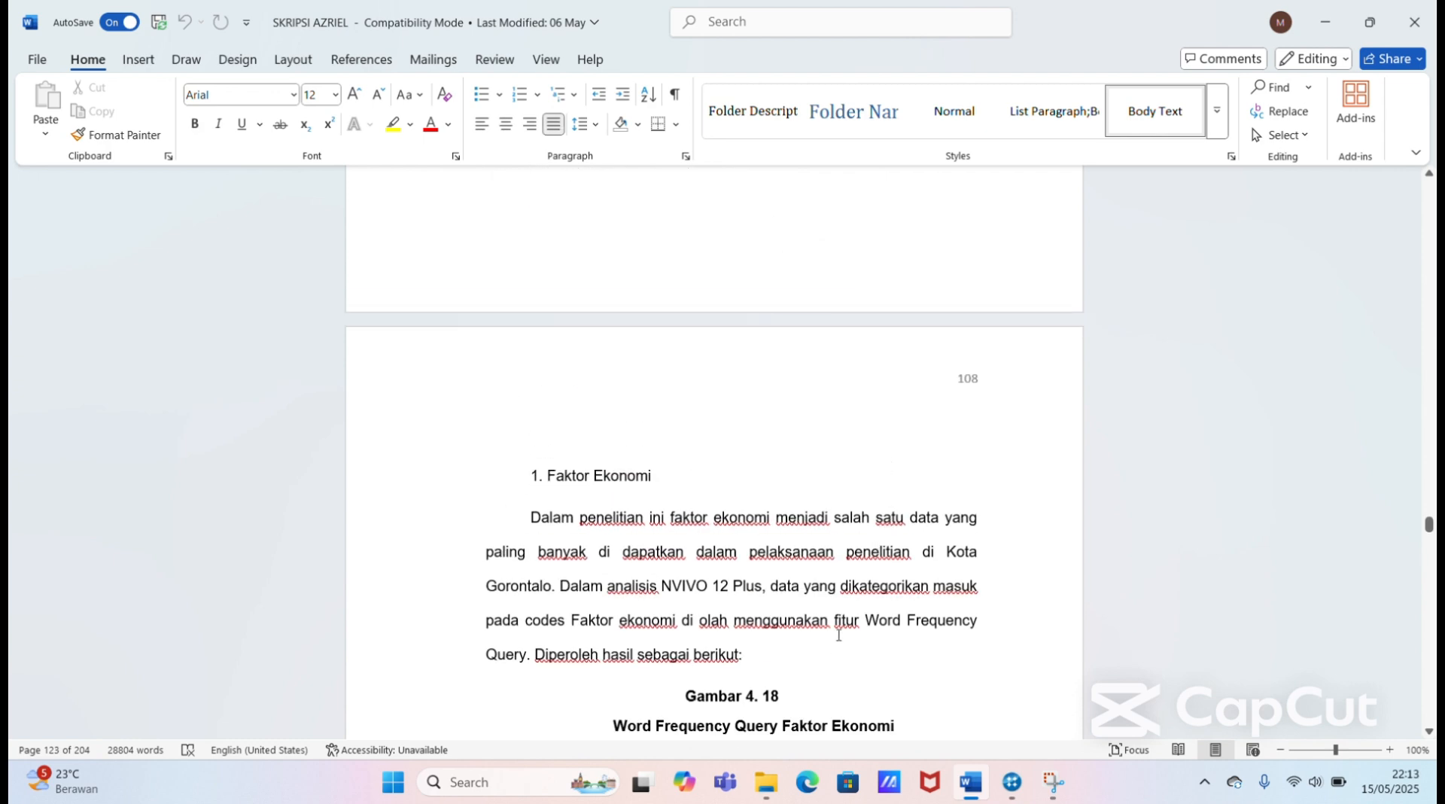
Step: Read past Gambar 4. 18 to the page 109 discussion of Gorontalo's inflation measurement and IHK
{"action": "key", "text": "Down"}
{"action": "key", "text": "Down"}
{"action": "key", "text": "Down"}
{"action": "key", "text": "Down"}
{"action": "key", "text": "Down"}
{"action": "key", "text": "Down"}
{"action": "key", "text": "Down"}
{"action": "key", "text": "Down"}
{"action": "key", "text": "Down"}
{"action": "key", "text": "Down"}
{"action": "key", "text": "Down"}
{"action": "key", "text": "Down"}
{"action": "key", "text": "Down"}
{"action": "key", "text": "Down"}
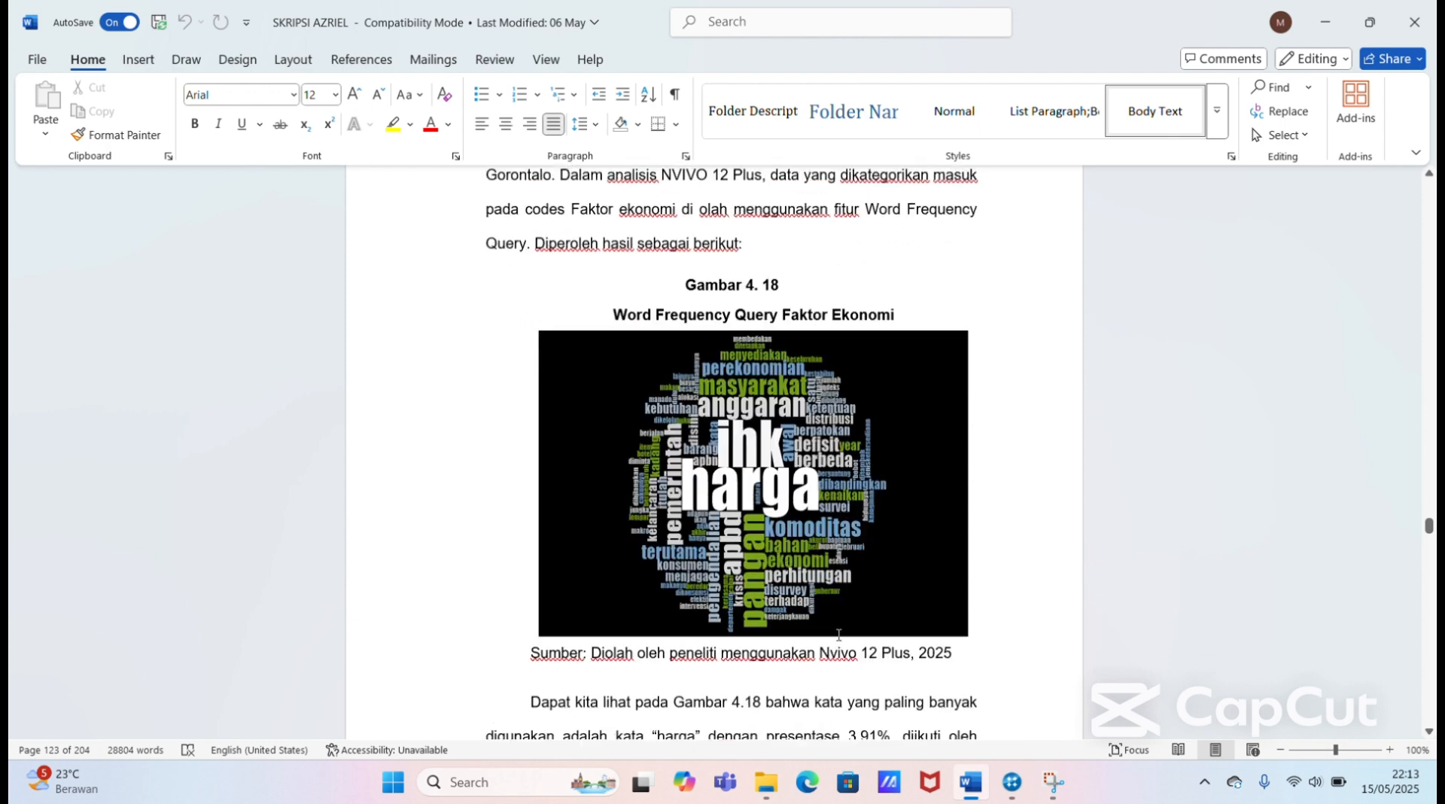
{"action": "key", "text": "Down"}
{"action": "key", "text": "Down"}
{"action": "key", "text": "Down"}
{"action": "key", "text": "Down"}
{"action": "key", "text": "Down"}
{"action": "key", "text": "Down"}
{"action": "key", "text": "Down"}
{"action": "key", "text": "Down"}
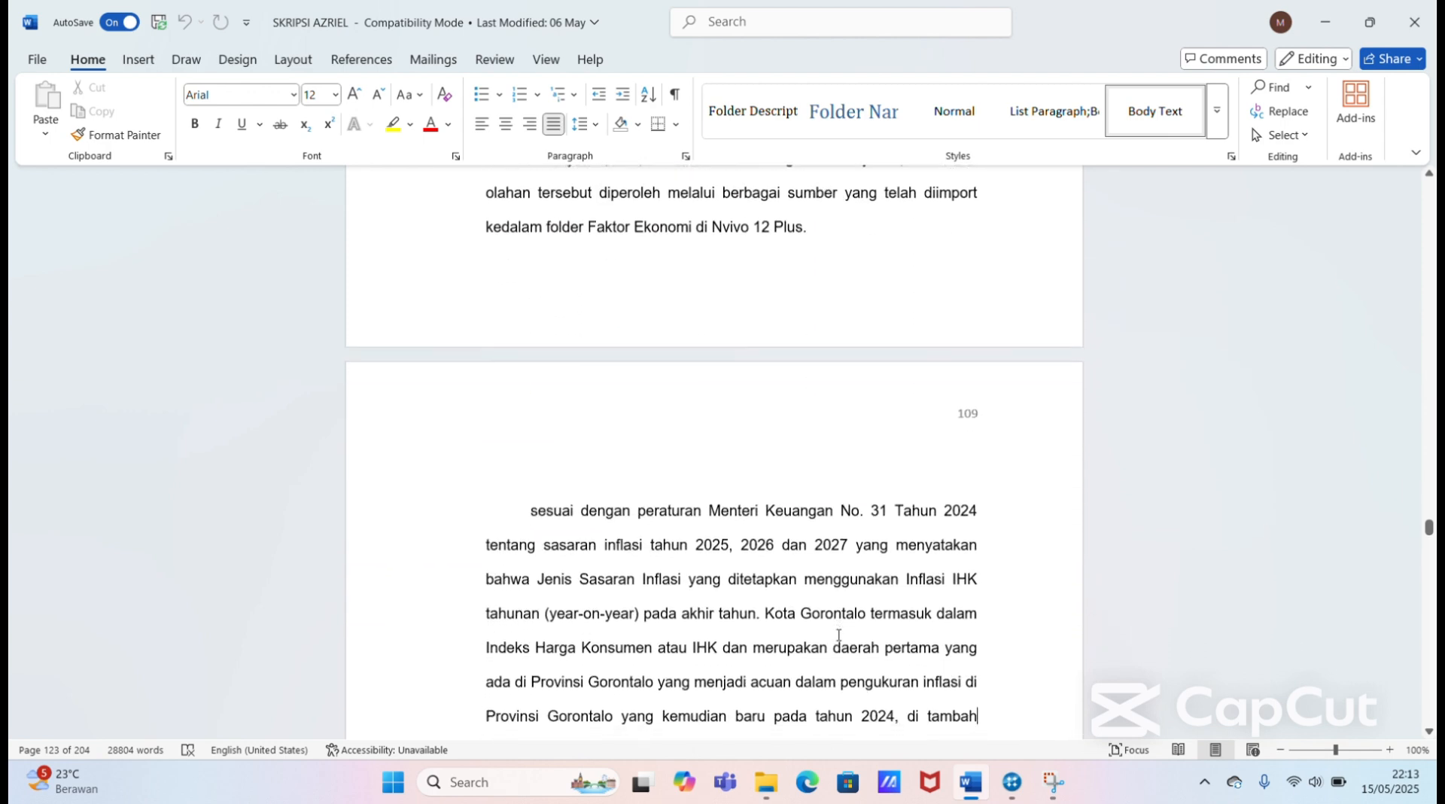
{"action": "key", "text": "Down"}
{"action": "key", "text": "Down"}
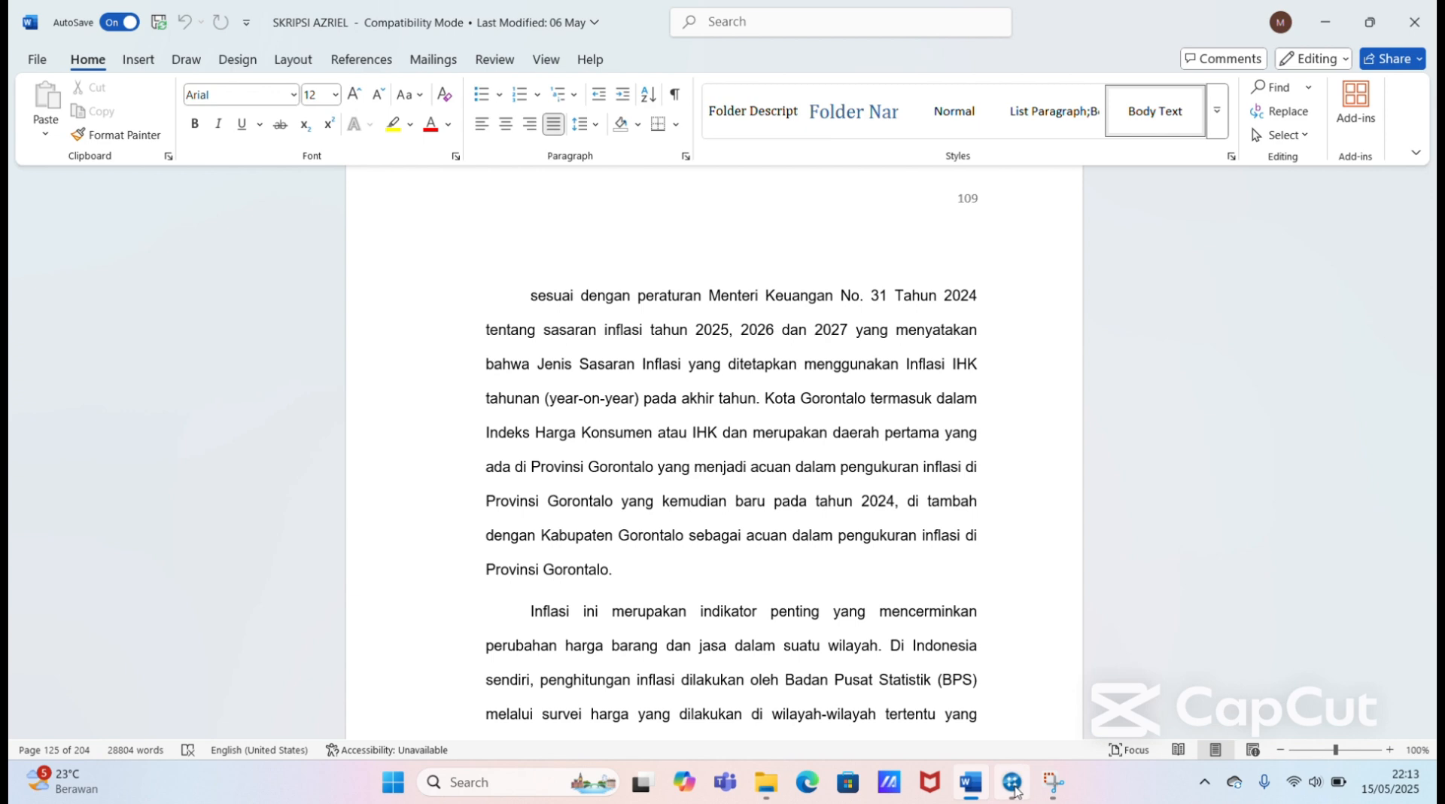
Step: Switch to NVivo, review the references coded at Daerah IHK under Faktor Ekonomi, and check them against the thesis page in Word
{"action": "mouse_move", "coordinate": [1012, 783]}
{"action": "left_click", "coordinate": [1012, 708]}
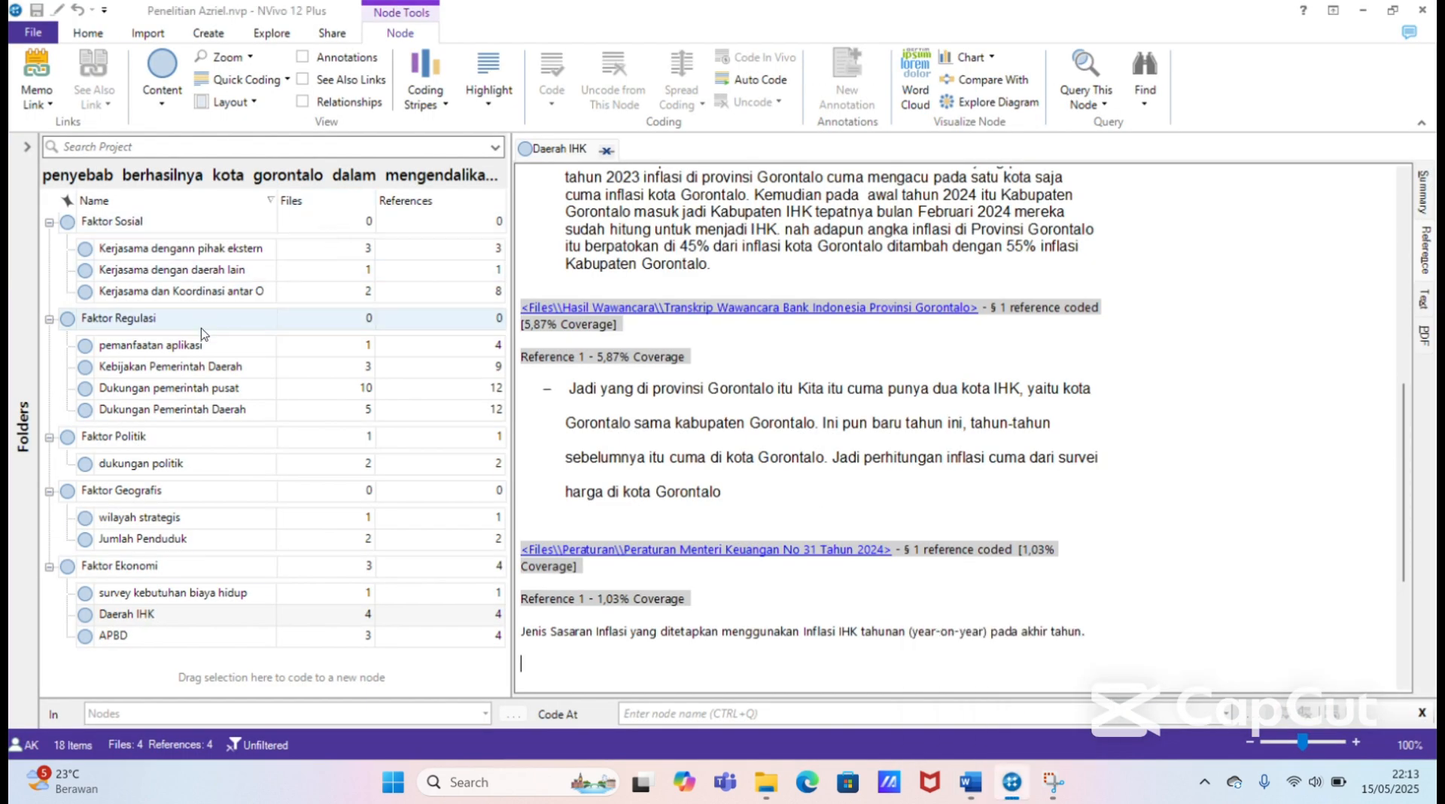
{"action": "left_click", "coordinate": [187, 574]}
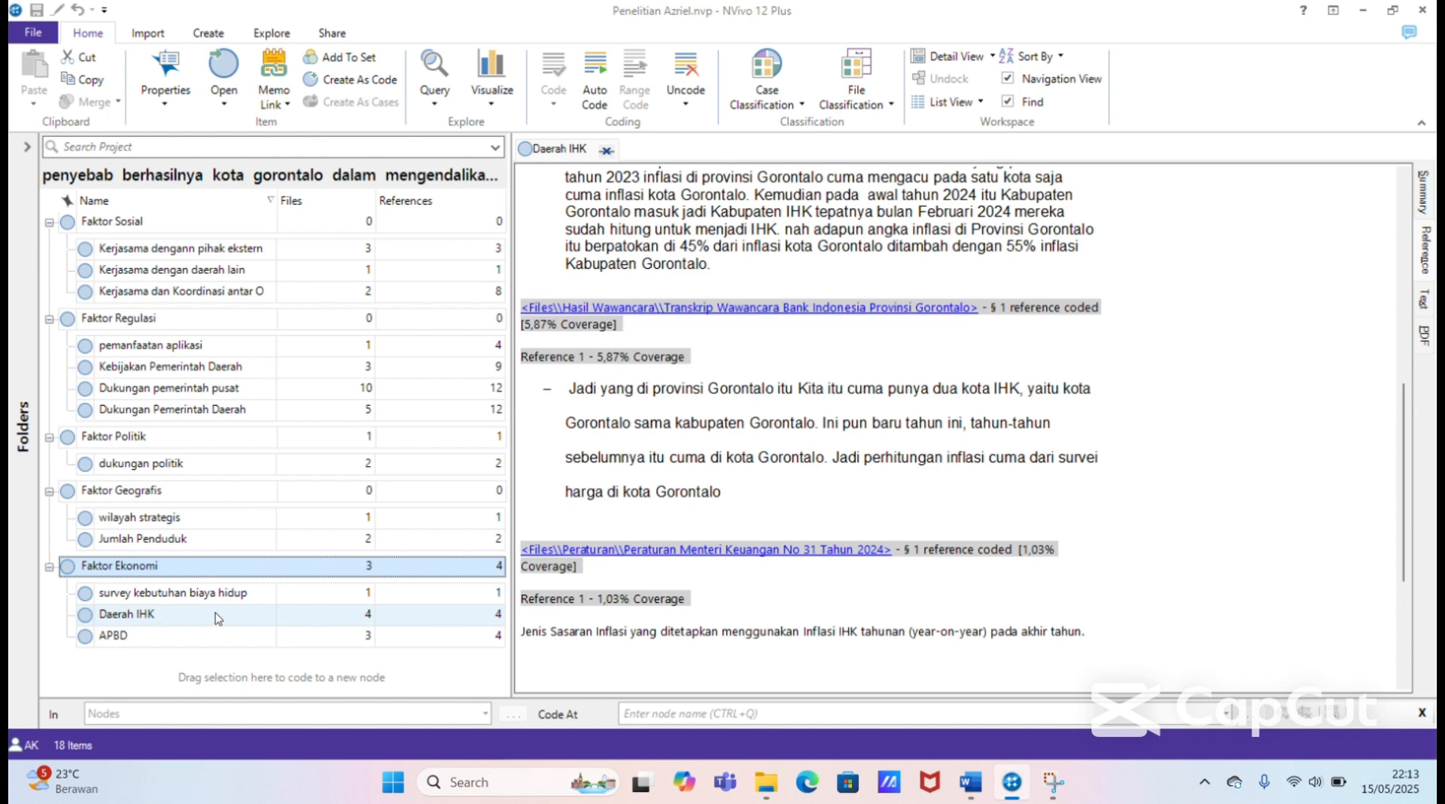
{"action": "left_click", "coordinate": [277, 617]}
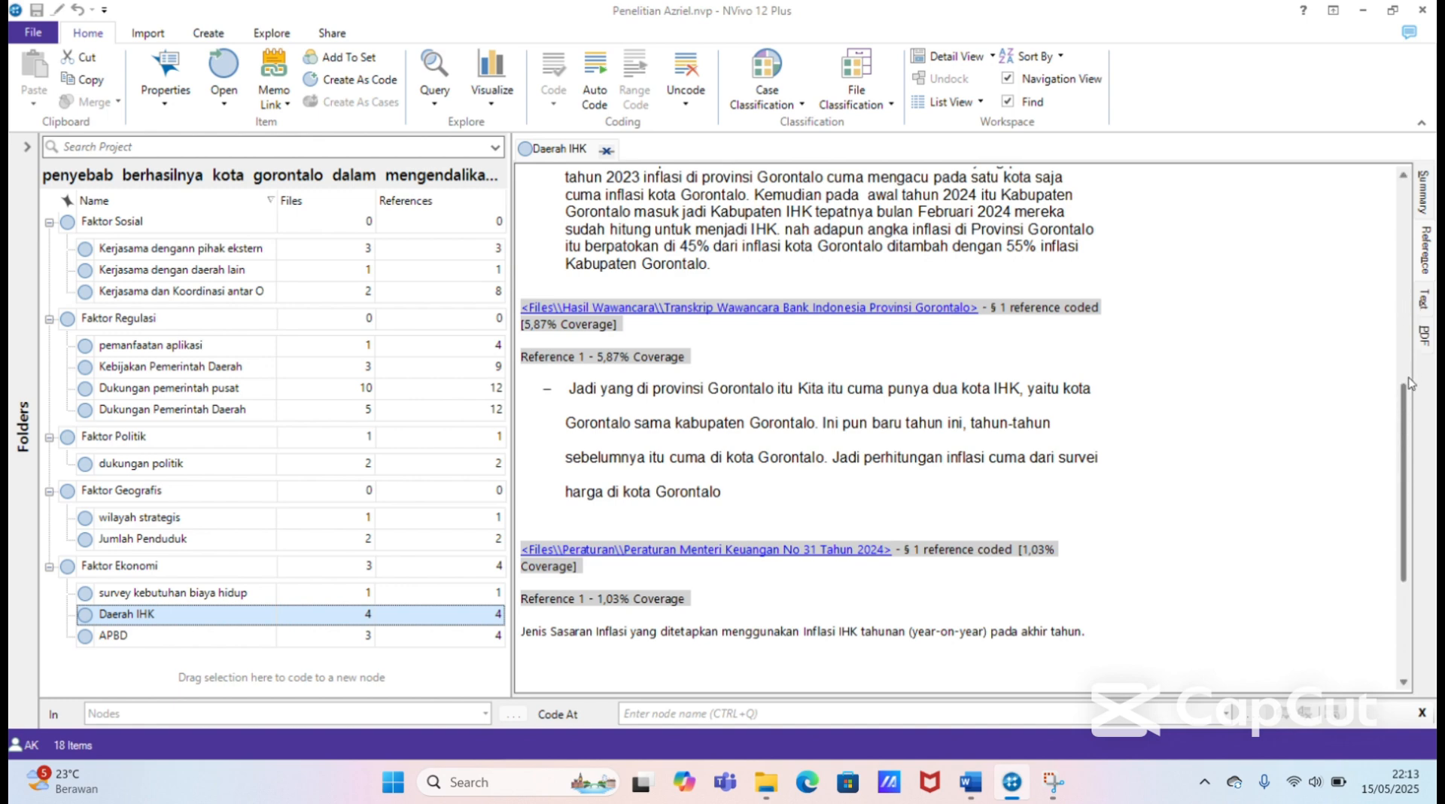
{"action": "left_click_drag", "start_coordinate": [1406, 434], "coordinate": [1407, 465]}
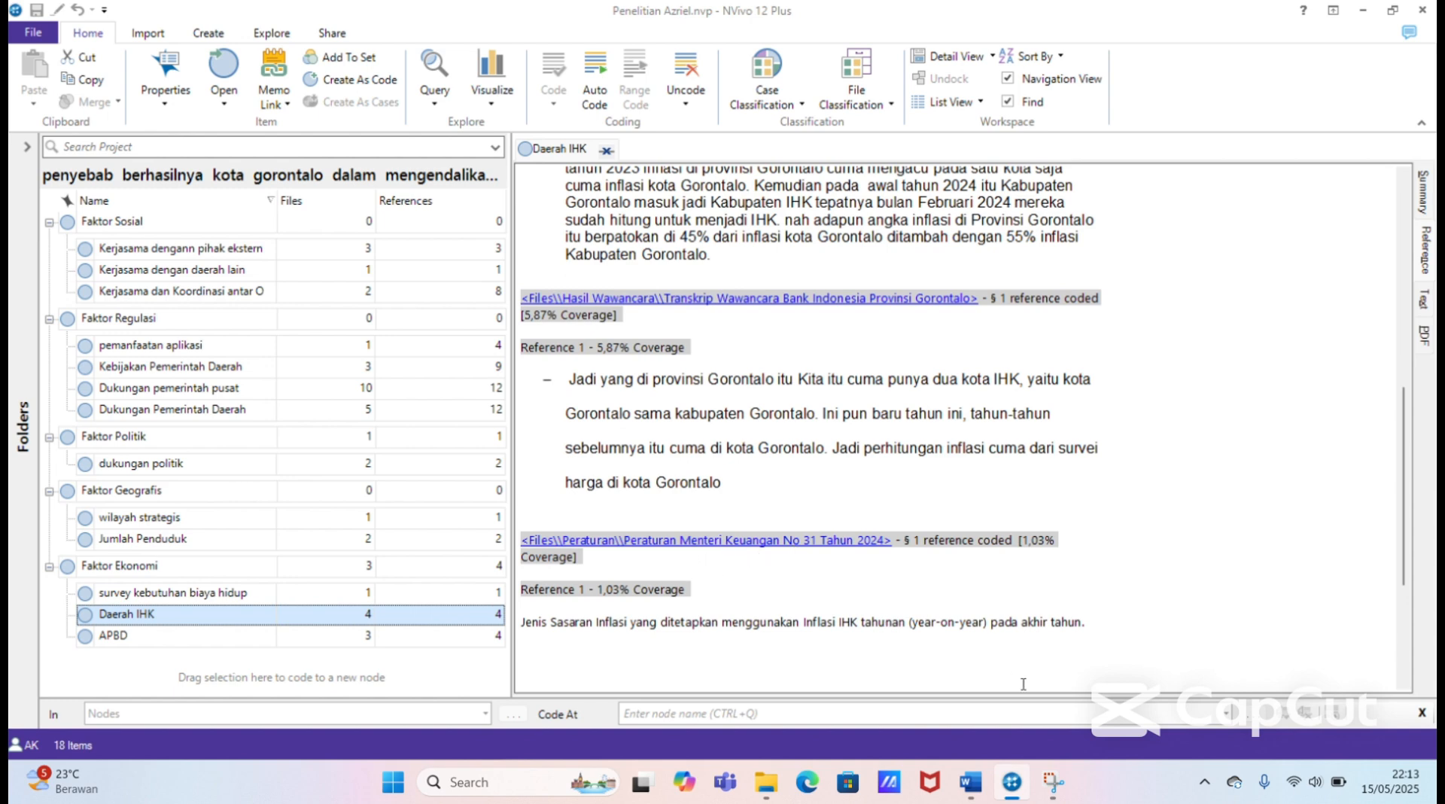
{"action": "mouse_move", "coordinate": [971, 783]}
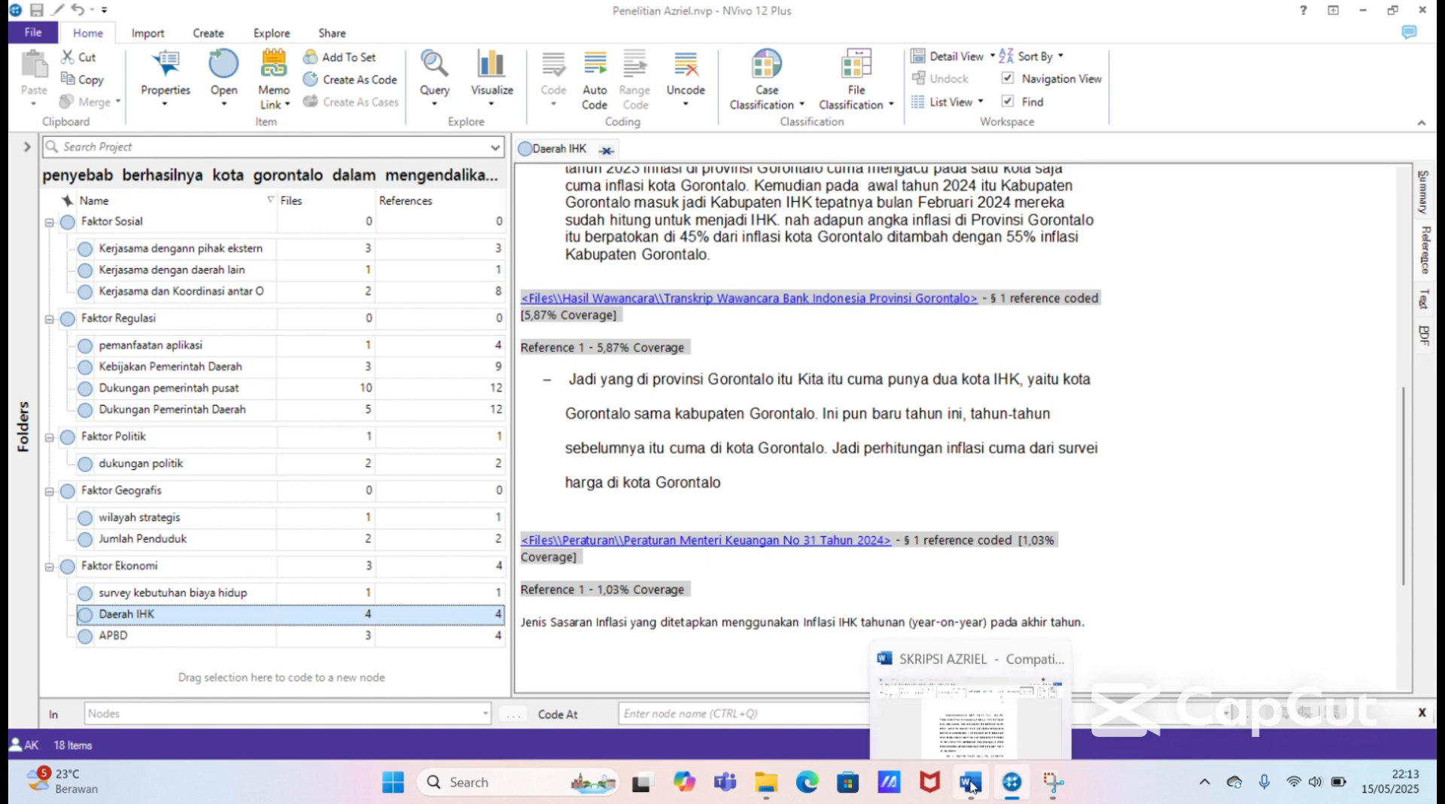
{"action": "left_click", "coordinate": [957, 703]}
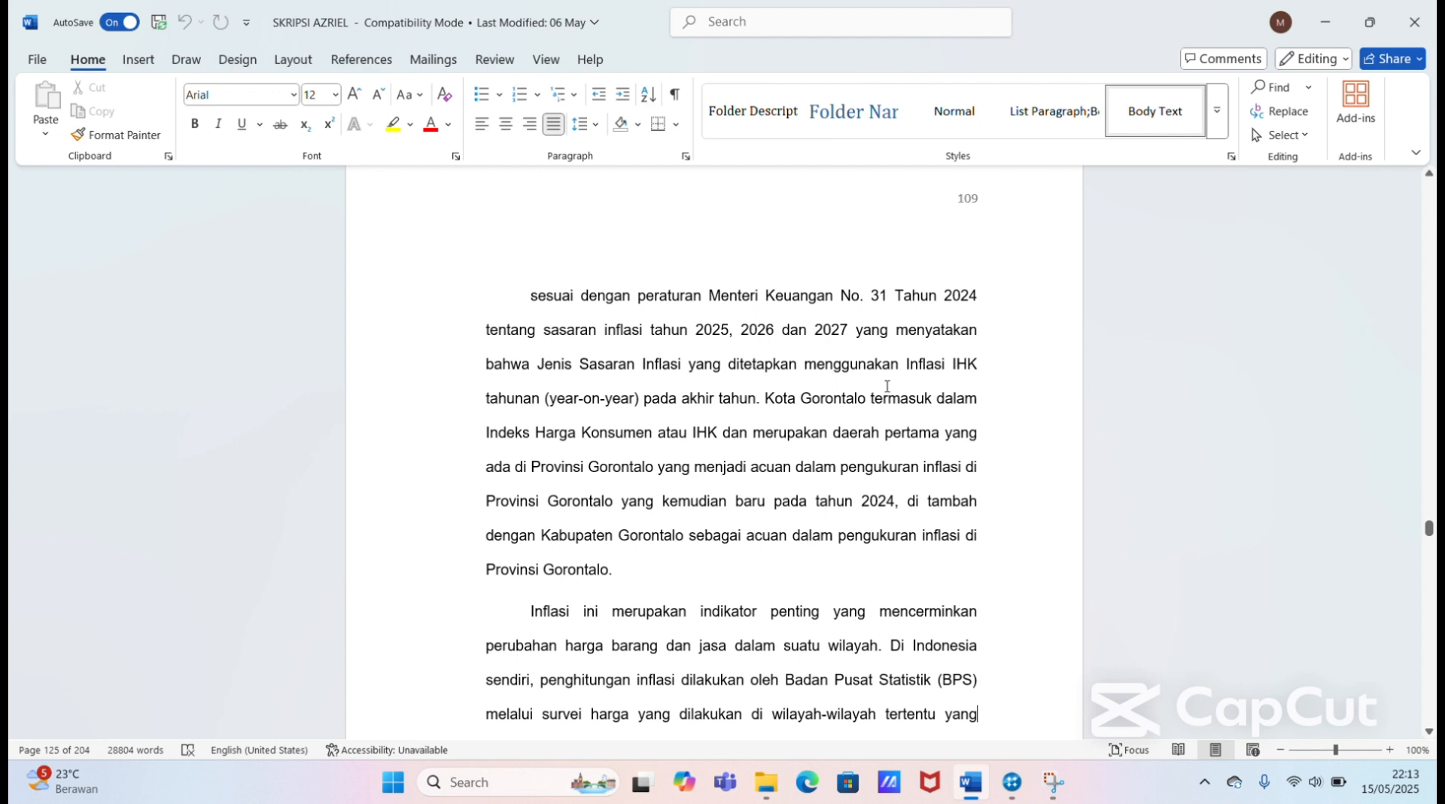
{"action": "left_click", "coordinate": [1012, 781]}
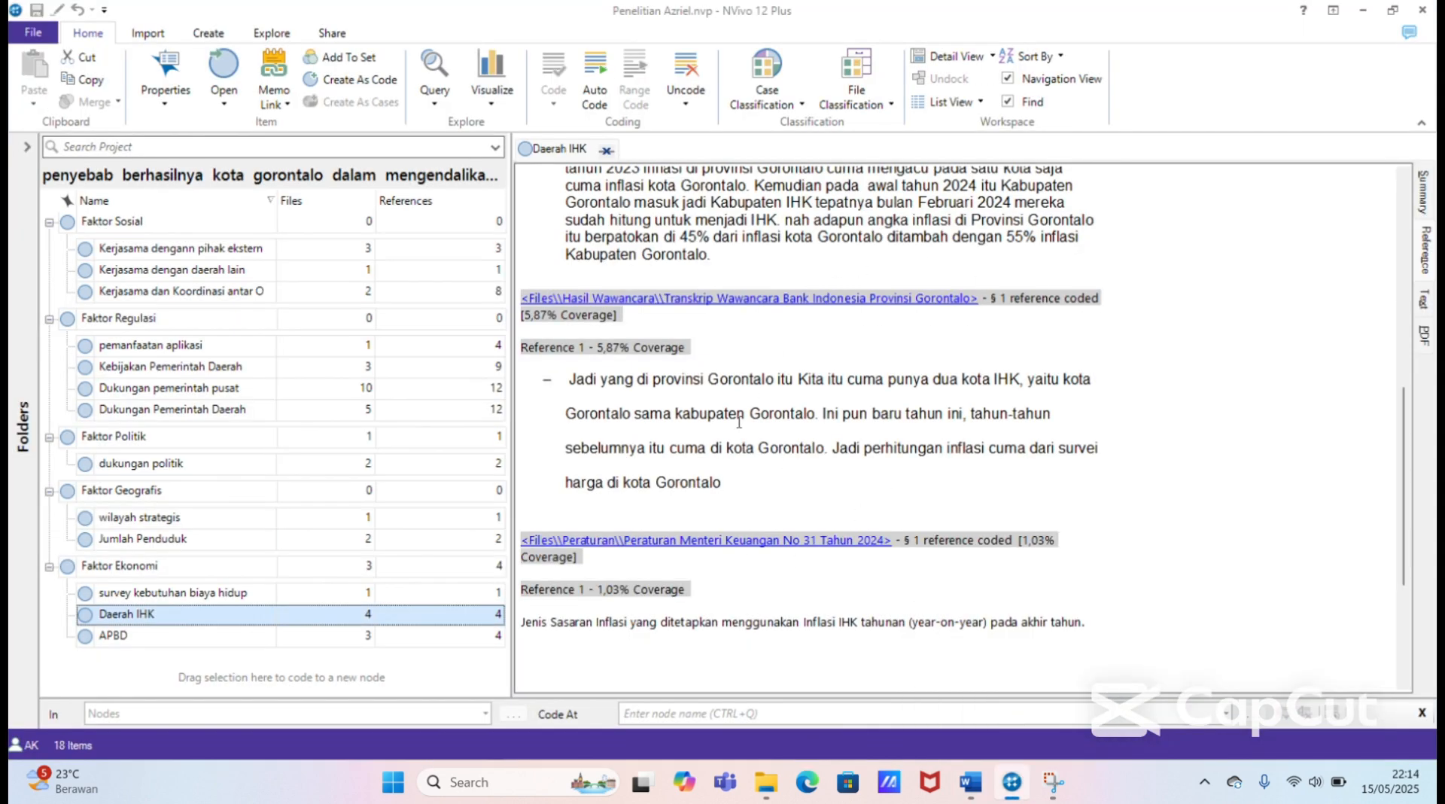
Step: Open the APBD, survey kebutuhan biaya hidup and Faktor Ekonomi nodes and review their coded references alongside Daerah IHK
{"action": "left_click", "coordinate": [283, 636]}
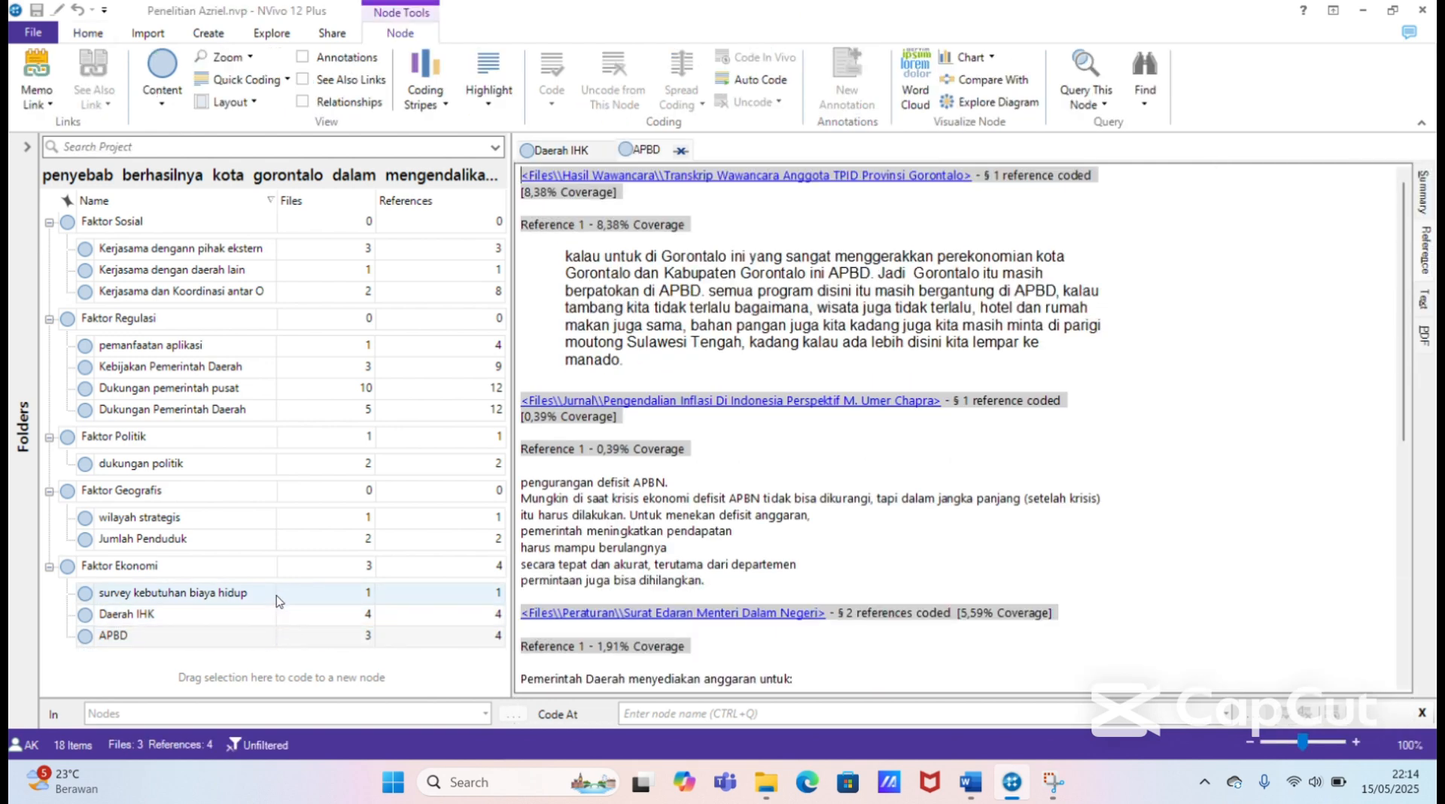
{"action": "left_click", "coordinate": [277, 596]}
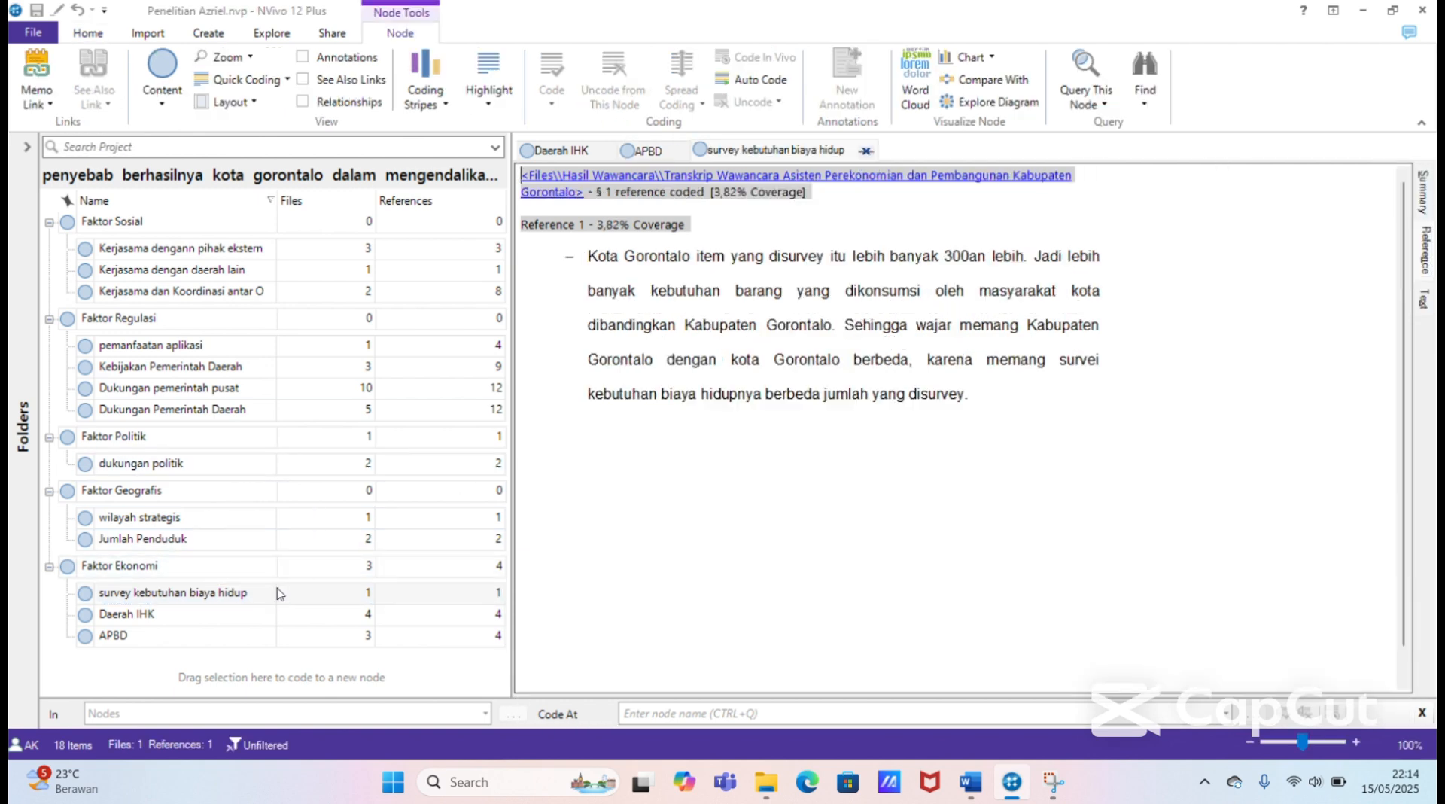
{"action": "left_click", "coordinate": [276, 568]}
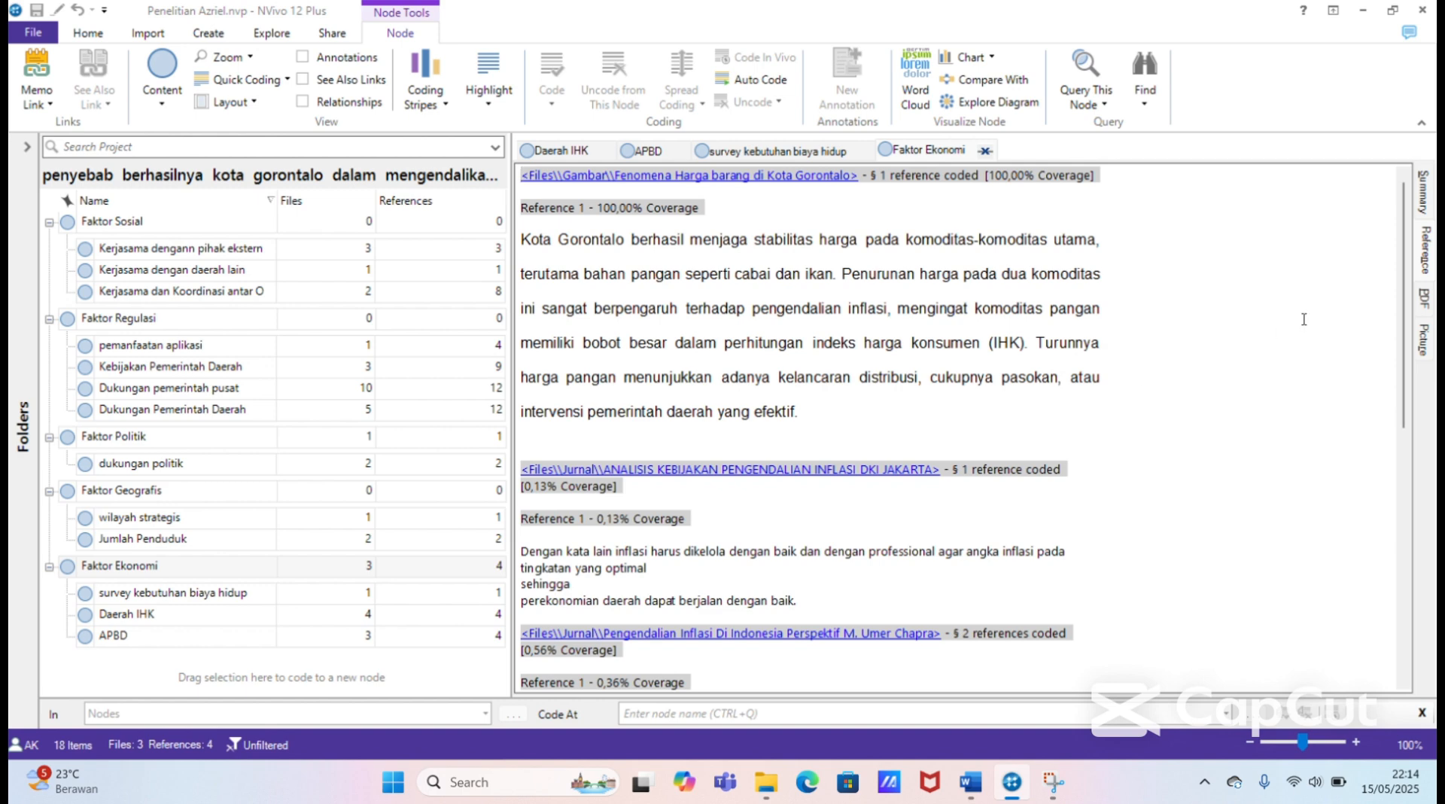
{"action": "left_click_drag", "start_coordinate": [1403, 270], "coordinate": [1411, 320]}
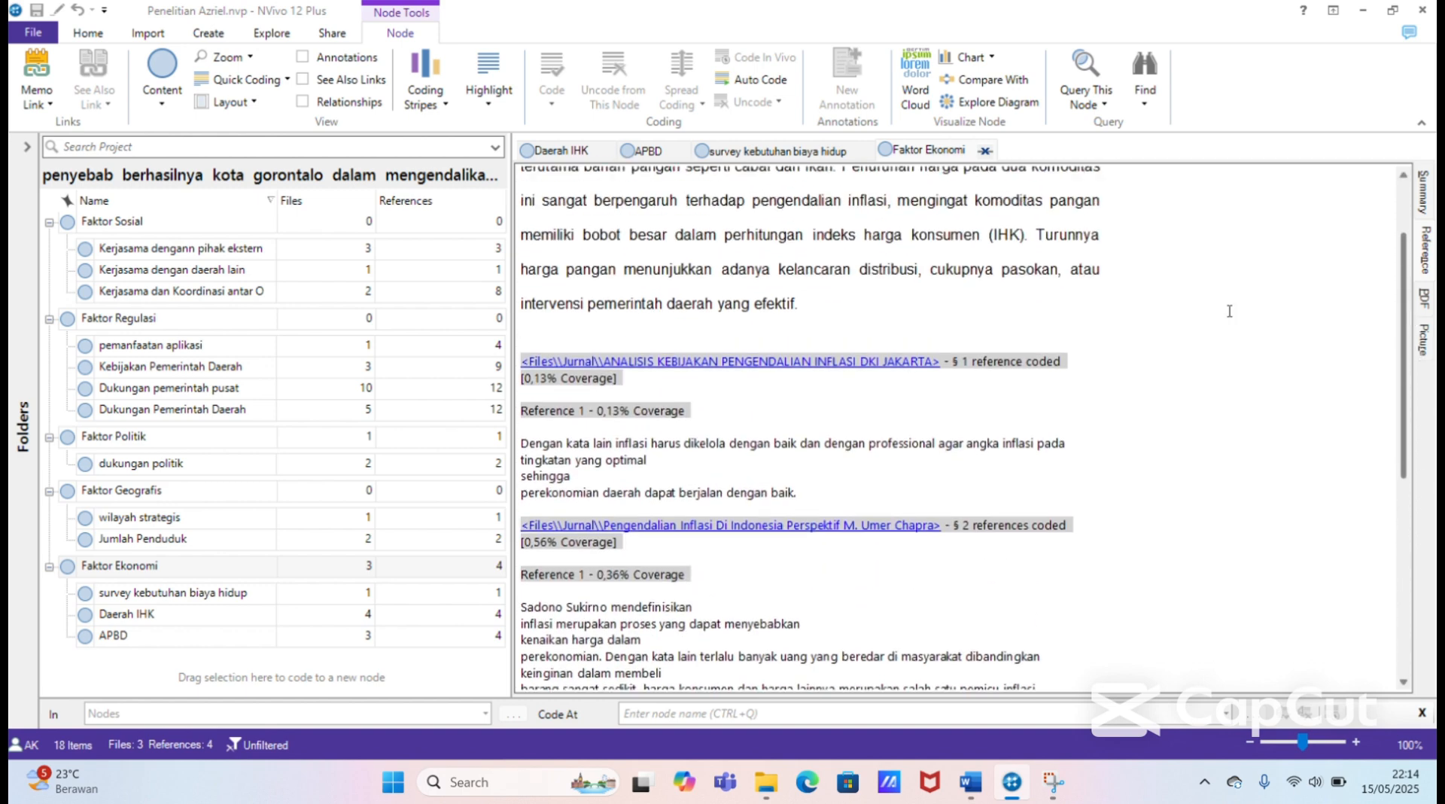
{"action": "left_click", "coordinate": [811, 153]}
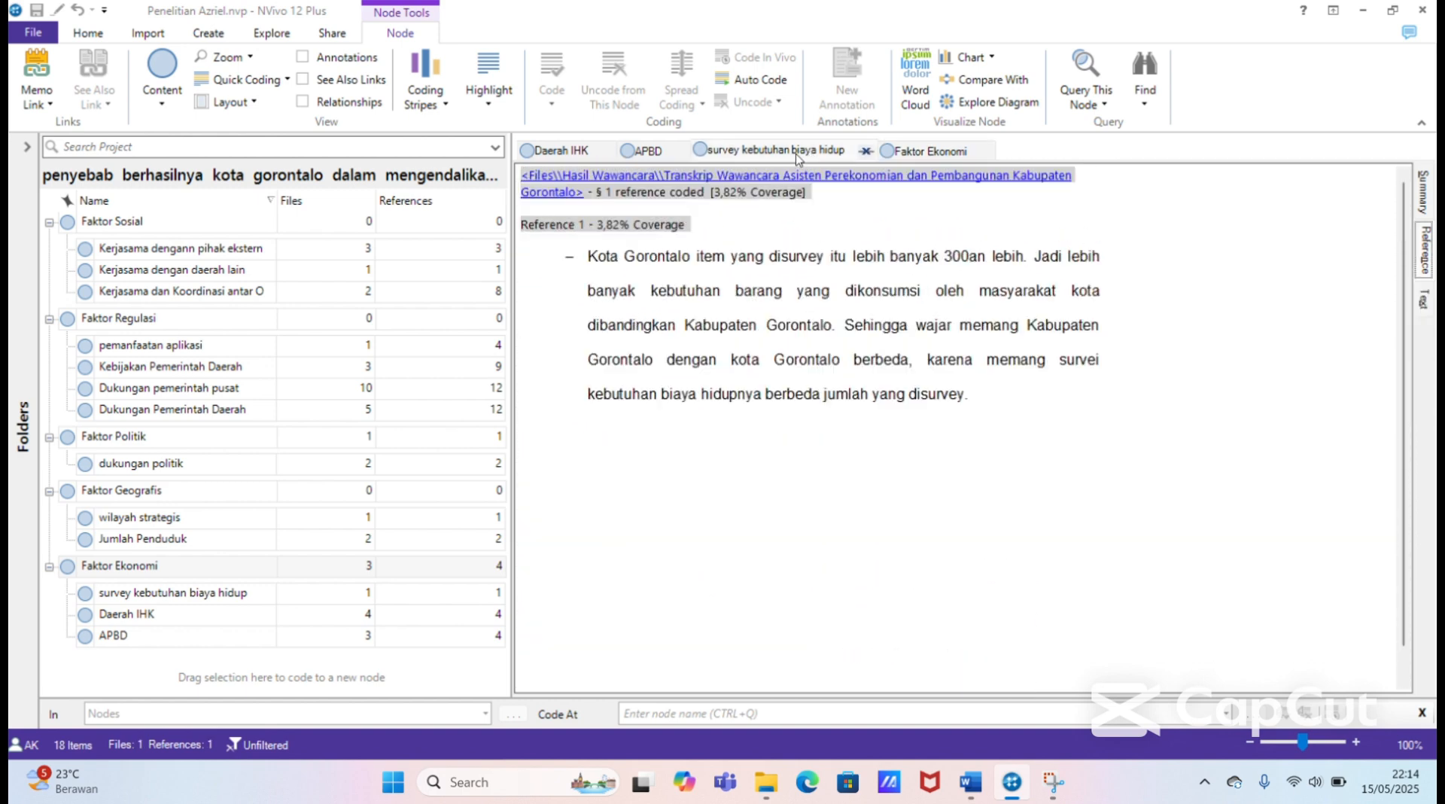
{"action": "left_click", "coordinate": [652, 152]}
{"action": "left_click", "coordinate": [560, 150]}
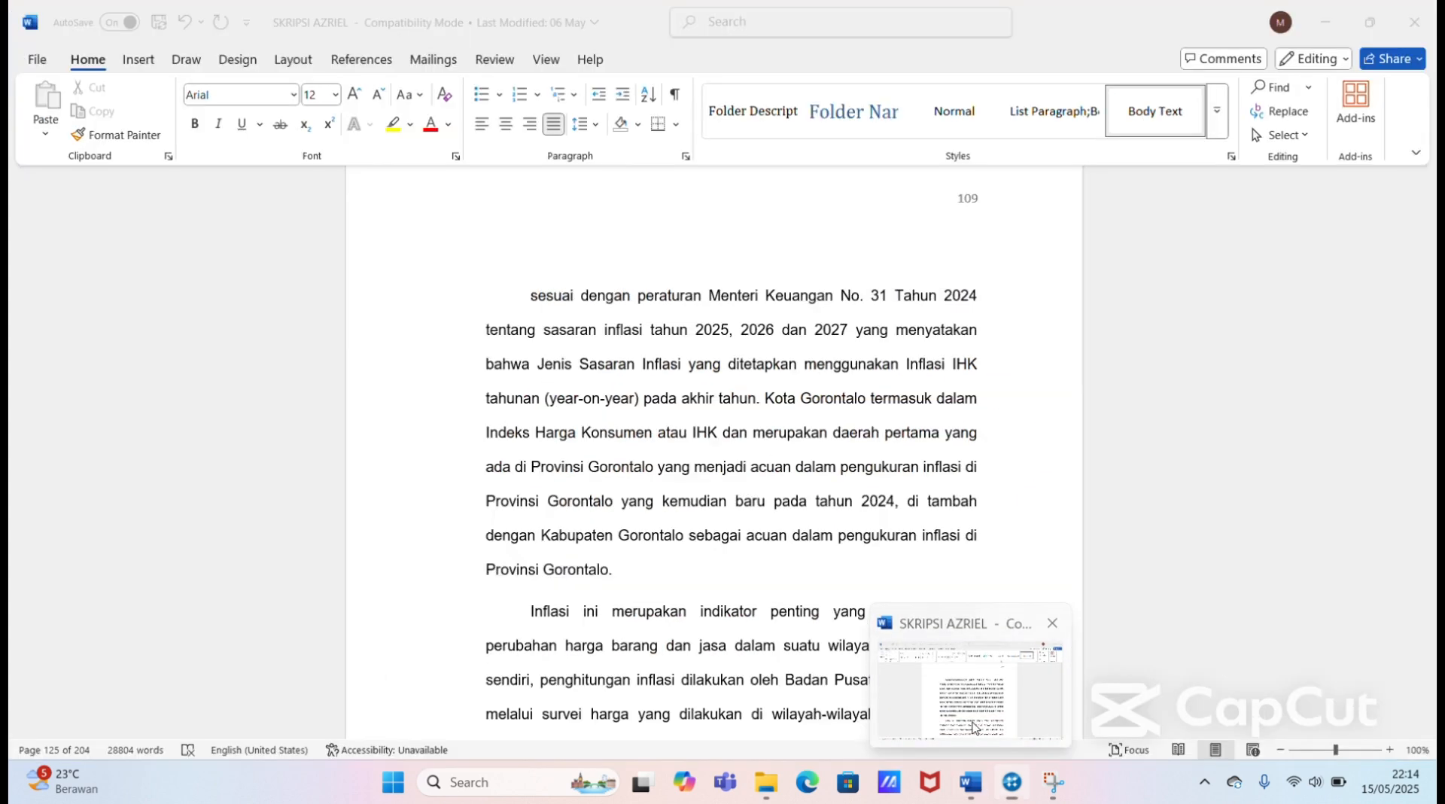
Step: Switch to the thesis in Word and read the rest of the economic factor discussion up to the "2. Faktor Sosial" section
{"action": "left_click", "coordinate": [931, 693]}
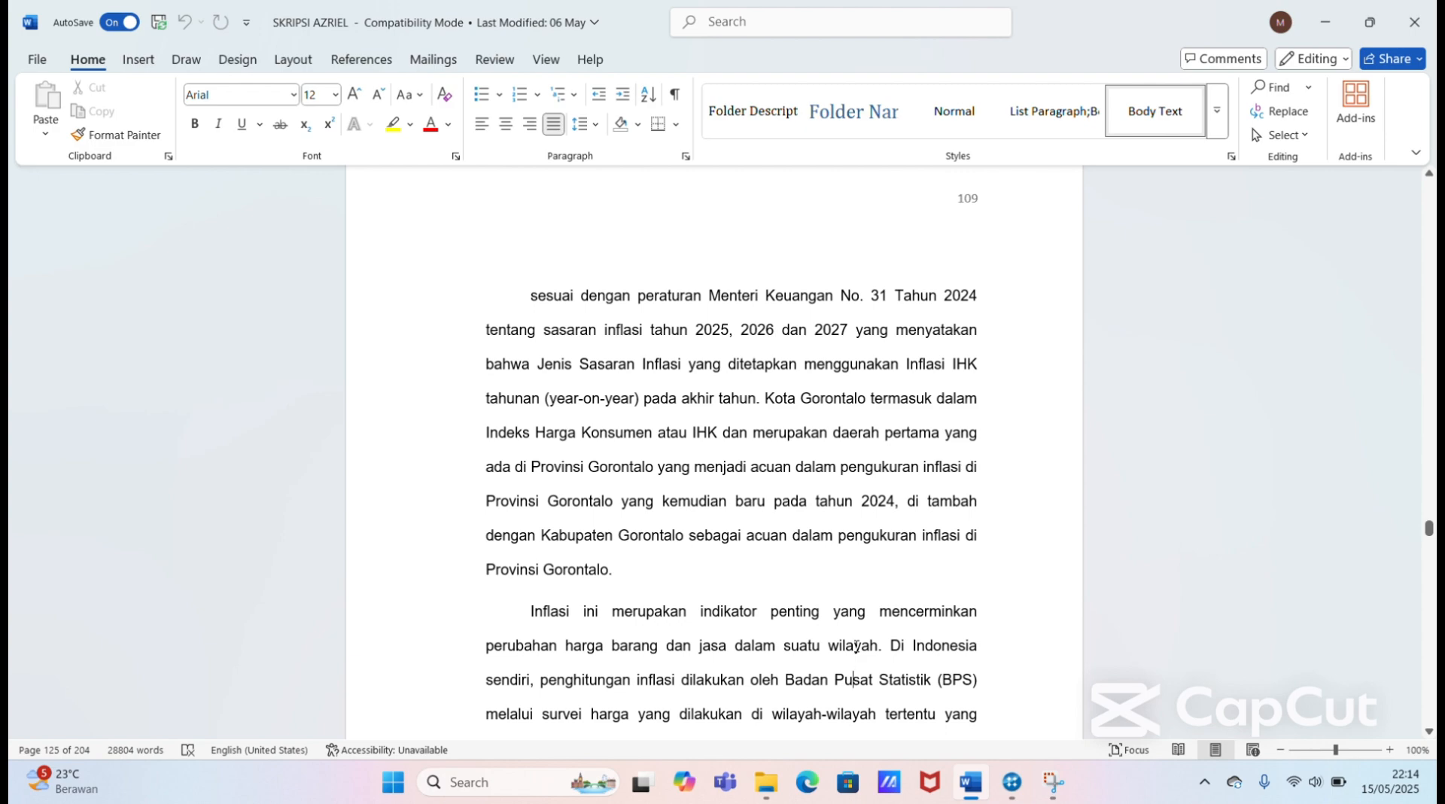
{"action": "scroll", "coordinate": [856, 645], "scroll_direction": "down", "scroll_amount": 15}
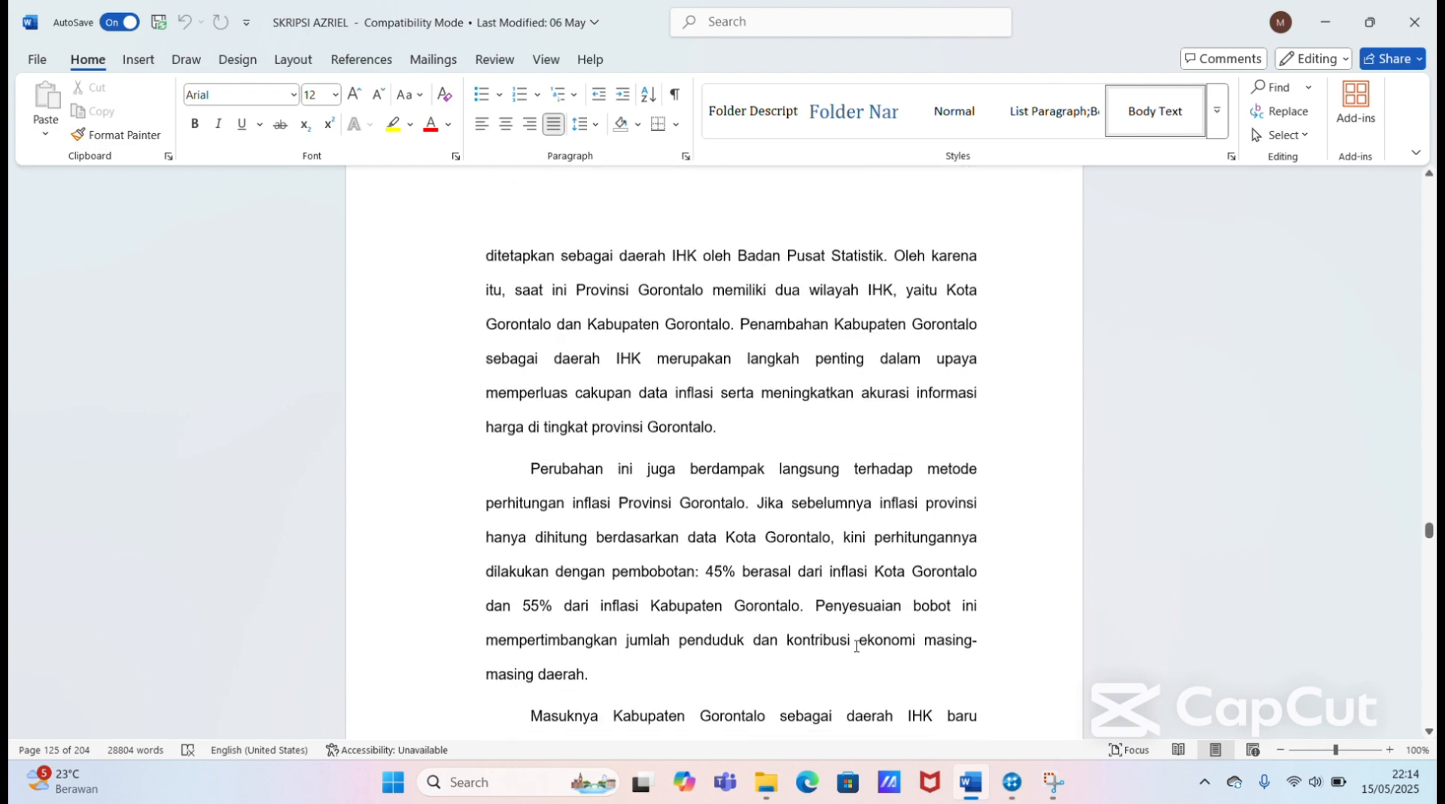
{"action": "scroll", "coordinate": [855, 645], "scroll_direction": "down", "scroll_amount": 10}
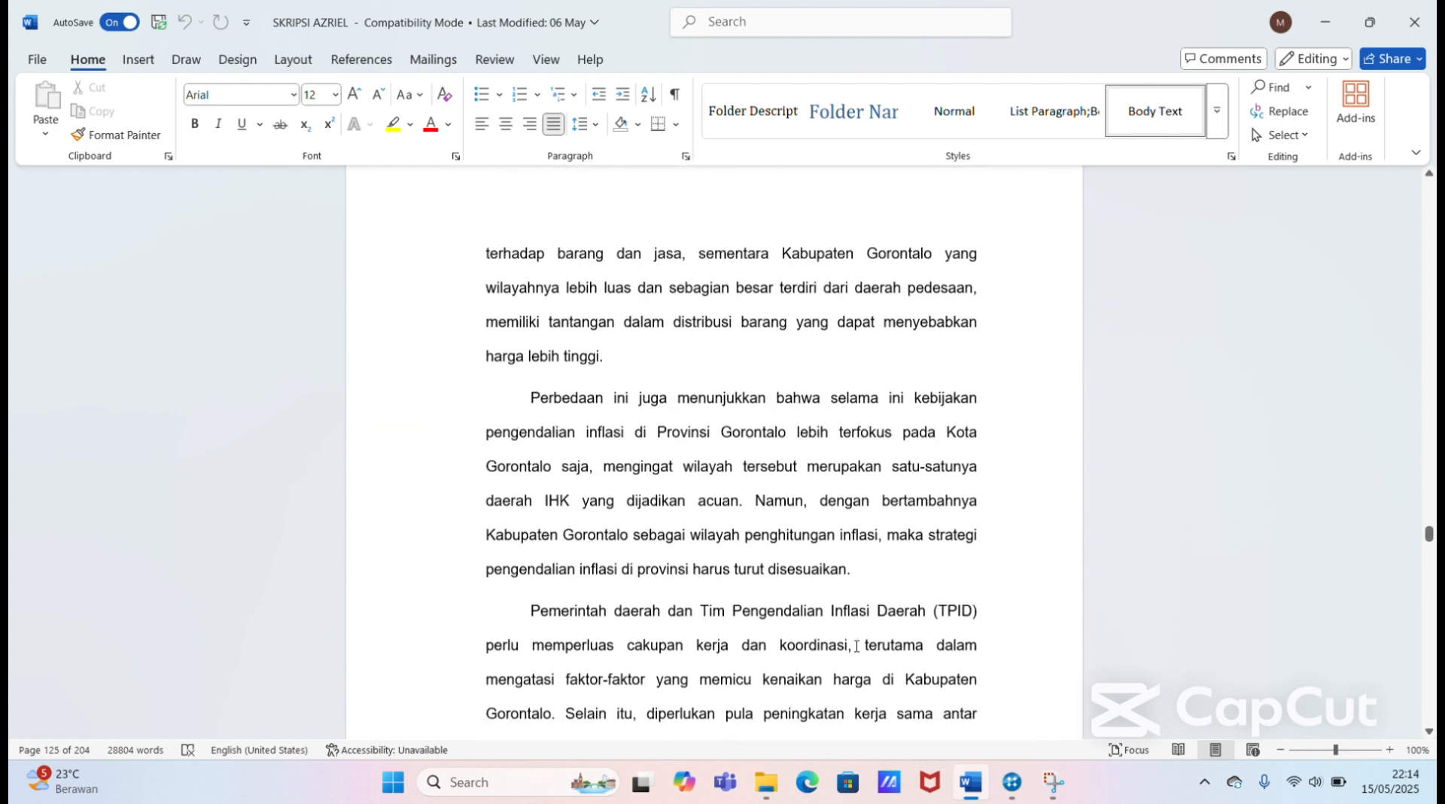
{"action": "scroll", "coordinate": [855, 645], "scroll_direction": "down", "scroll_amount": 10}
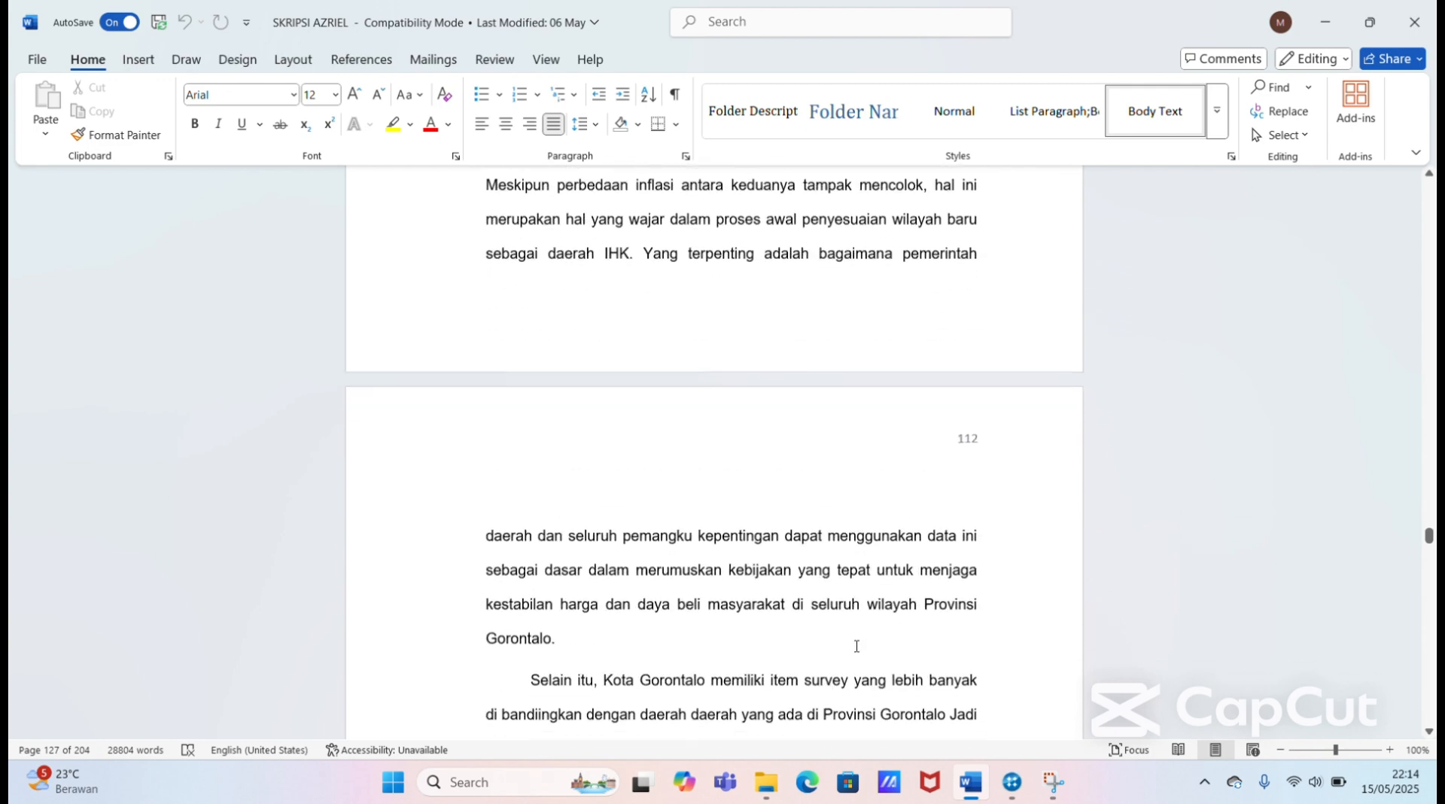
{"action": "scroll", "coordinate": [856, 645], "scroll_direction": "down", "scroll_amount": 10}
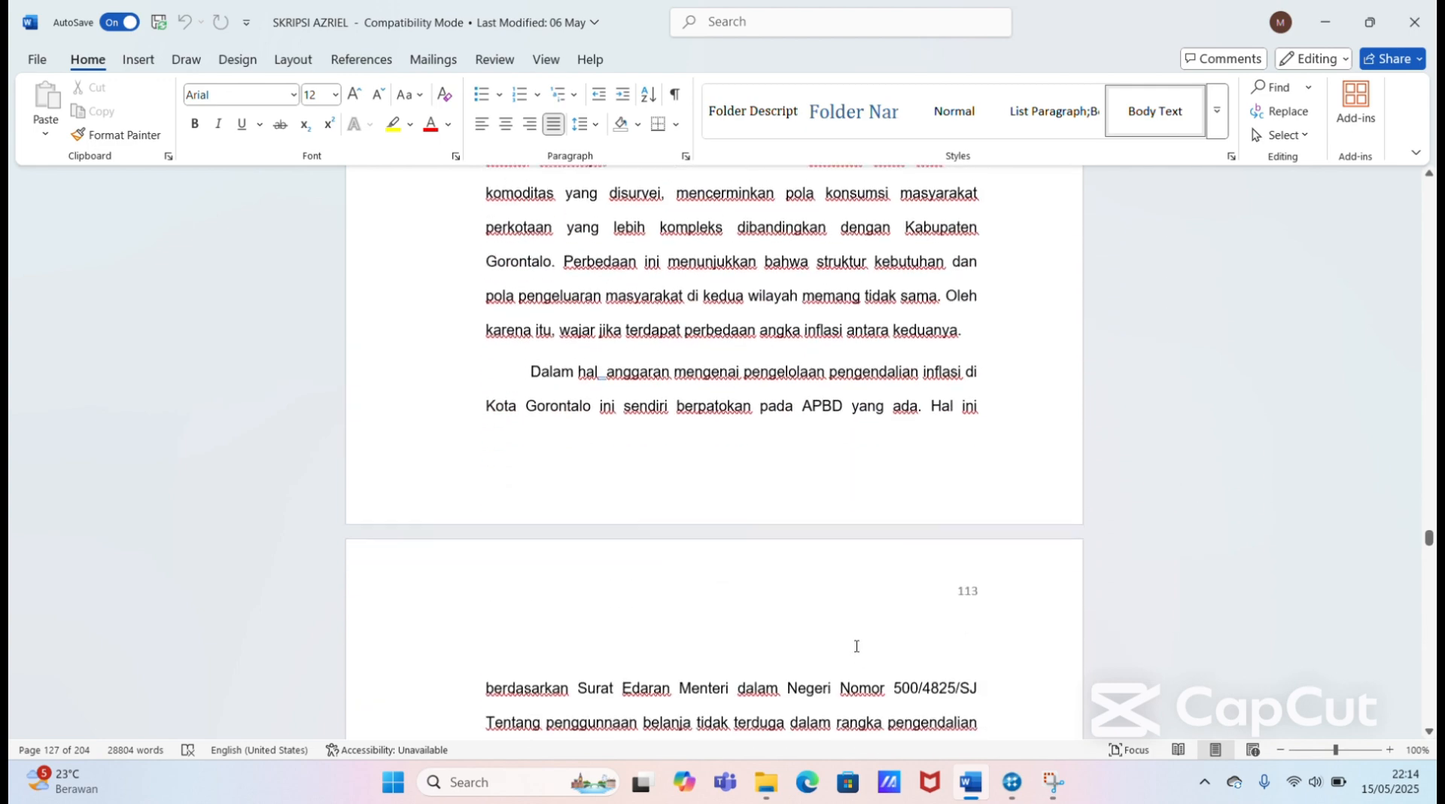
{"action": "scroll", "coordinate": [855, 645], "scroll_direction": "down", "scroll_amount": 10}
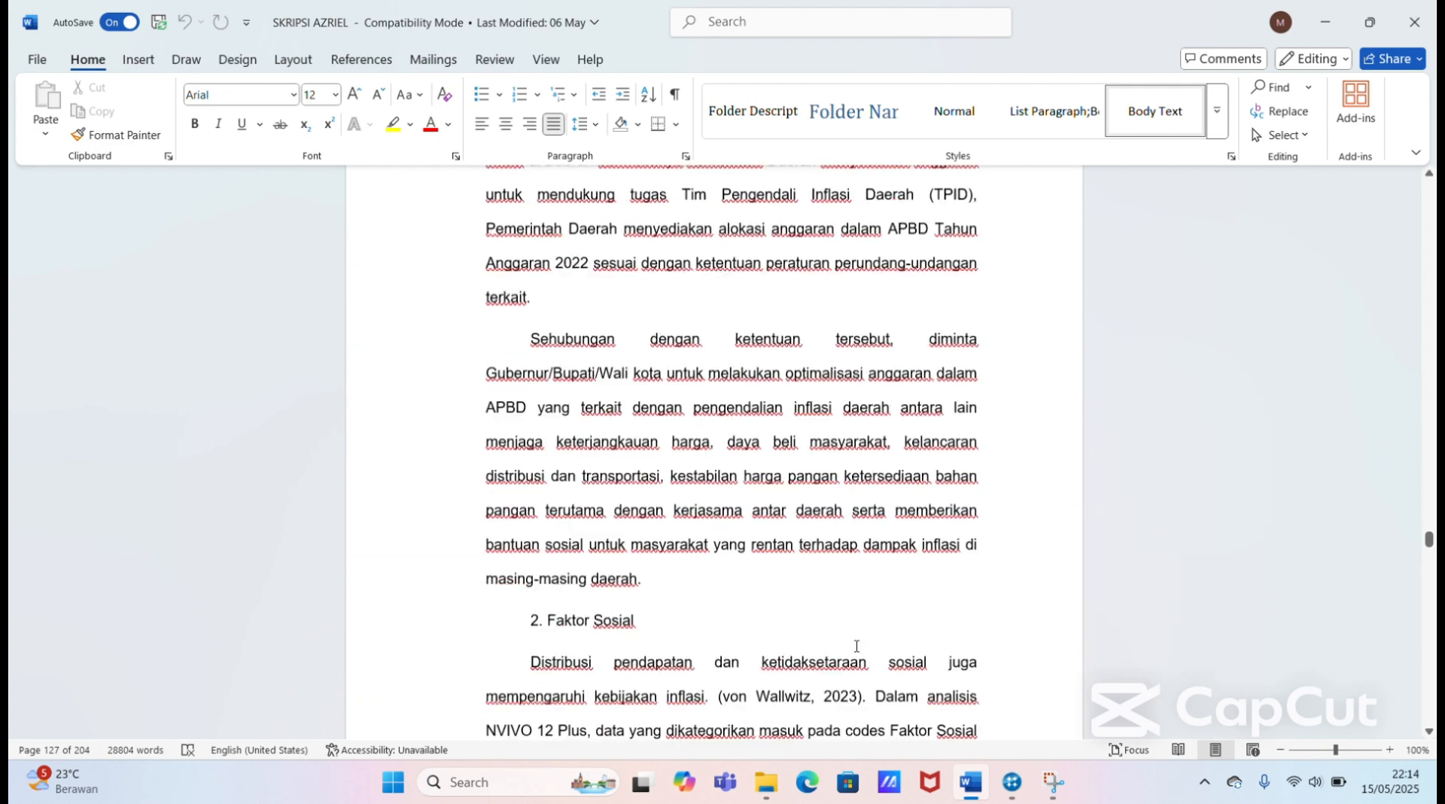
{"action": "scroll", "coordinate": [856, 646], "scroll_direction": "down", "scroll_amount": 8}
{"action": "scroll", "coordinate": [855, 645], "scroll_direction": "up", "scroll_amount": 4}
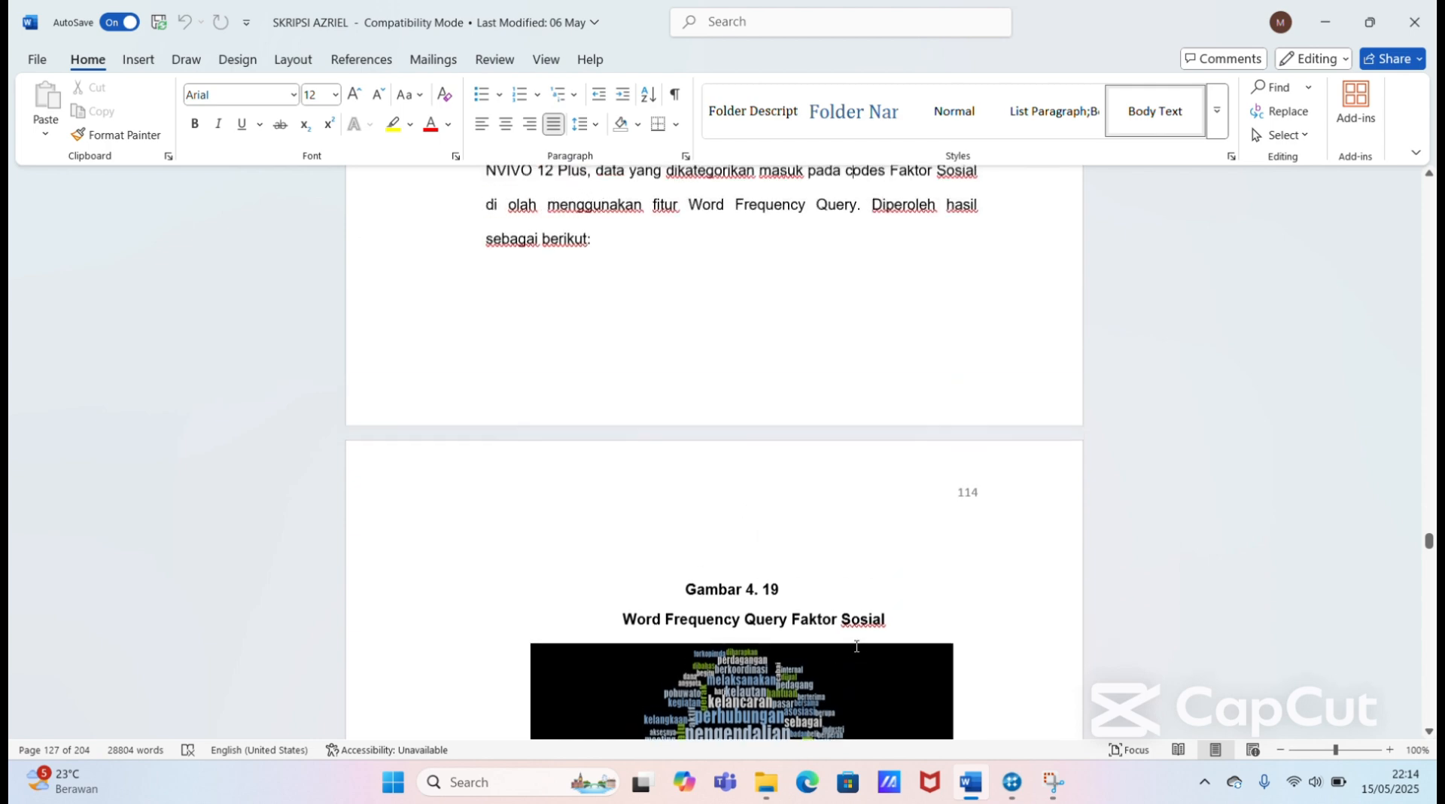
{"action": "key", "text": "Up"}
{"action": "key", "text": "Up"}
{"action": "key", "text": "Up"}
{"action": "key", "text": "Up"}
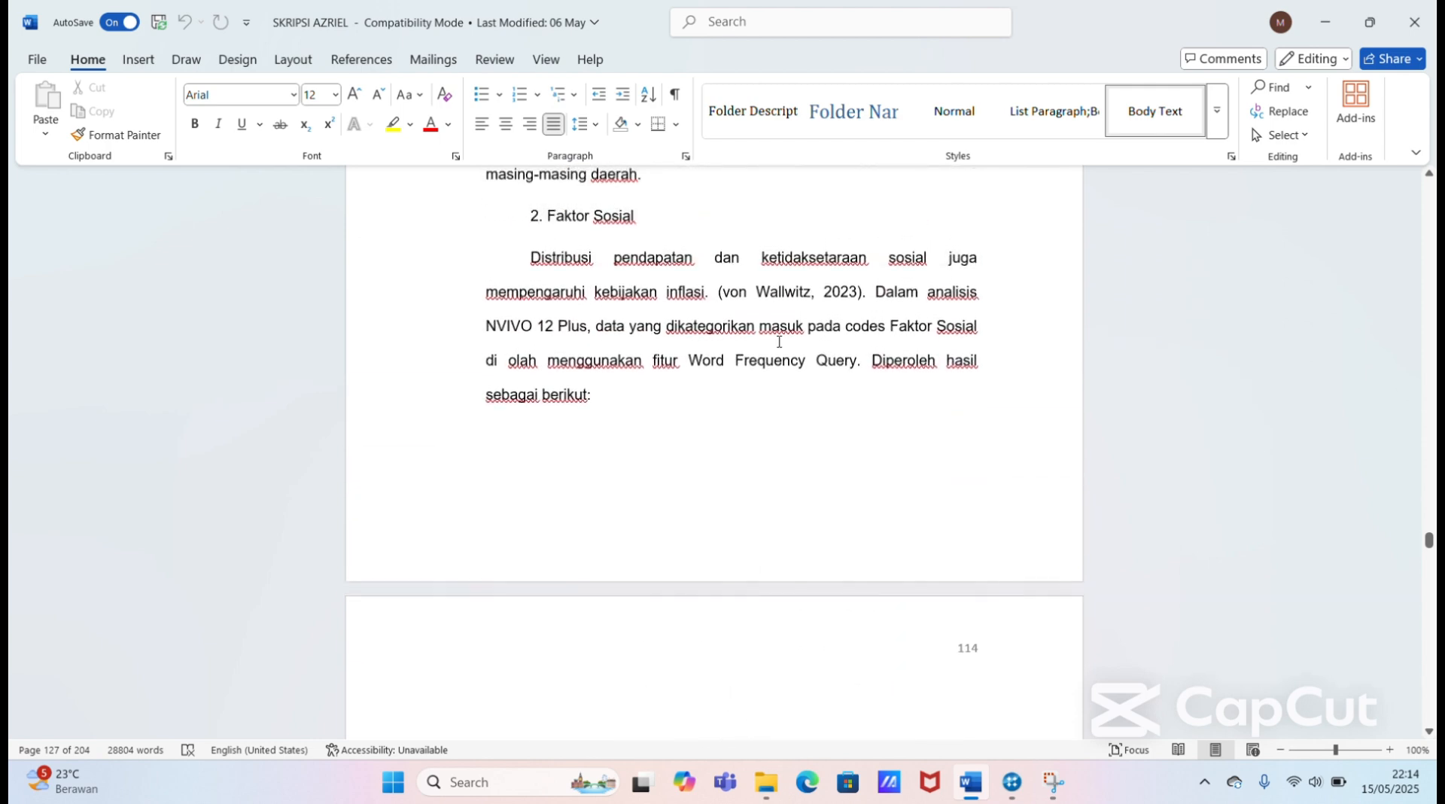
Step: Read the "2. Faktor Sosial" section through the Gambar 4. 19 word cloud and its discussion up to page 115
{"action": "scroll", "coordinate": [738, 337], "scroll_direction": "down", "scroll_amount": 7}
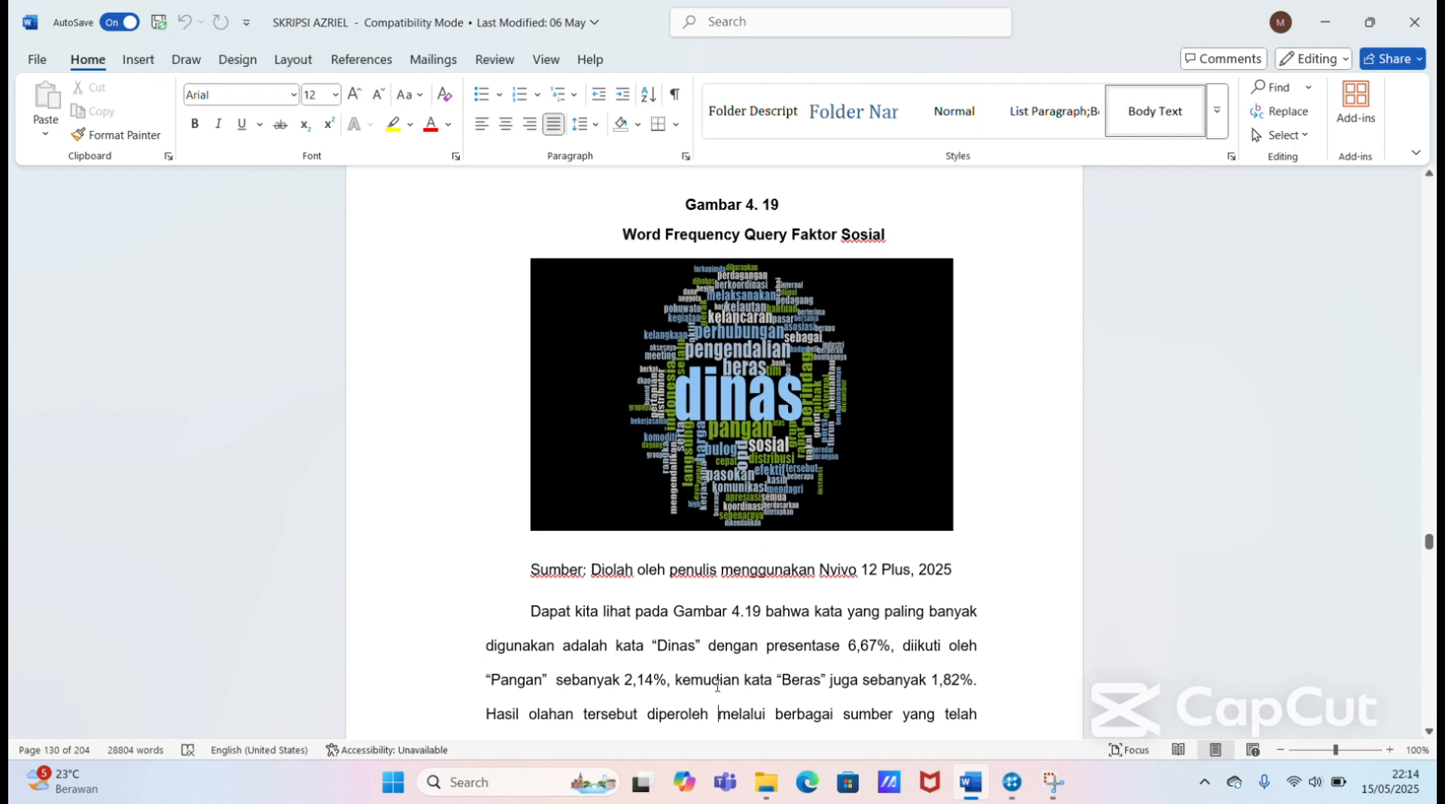
{"action": "key", "text": "Down"}
{"action": "key", "text": "Down"}
{"action": "key", "text": "Down"}
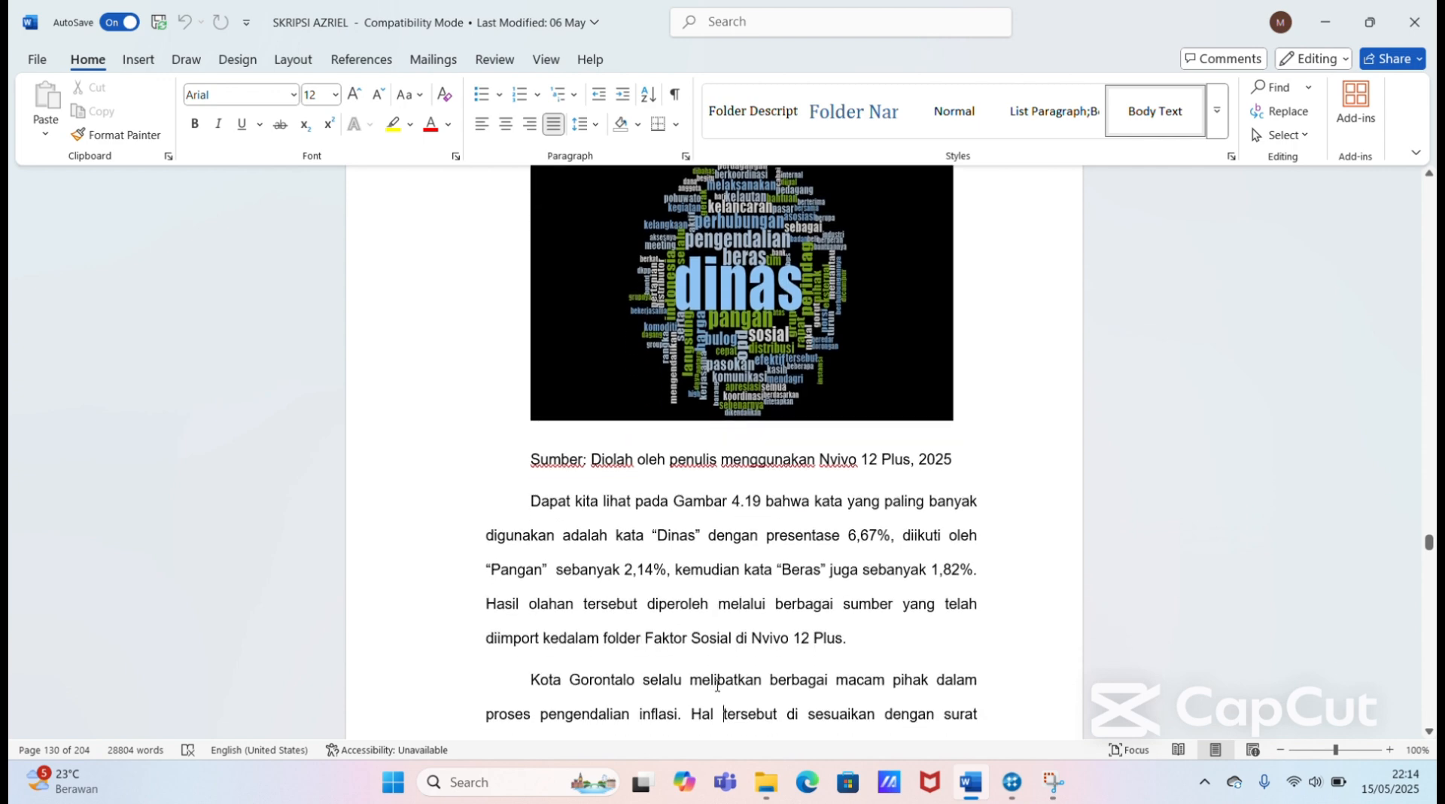
{"action": "key", "text": "Down"}
{"action": "key", "text": "Down"}
{"action": "key", "text": "Down"}
{"action": "key", "text": "Down"}
{"action": "key", "text": "Down"}
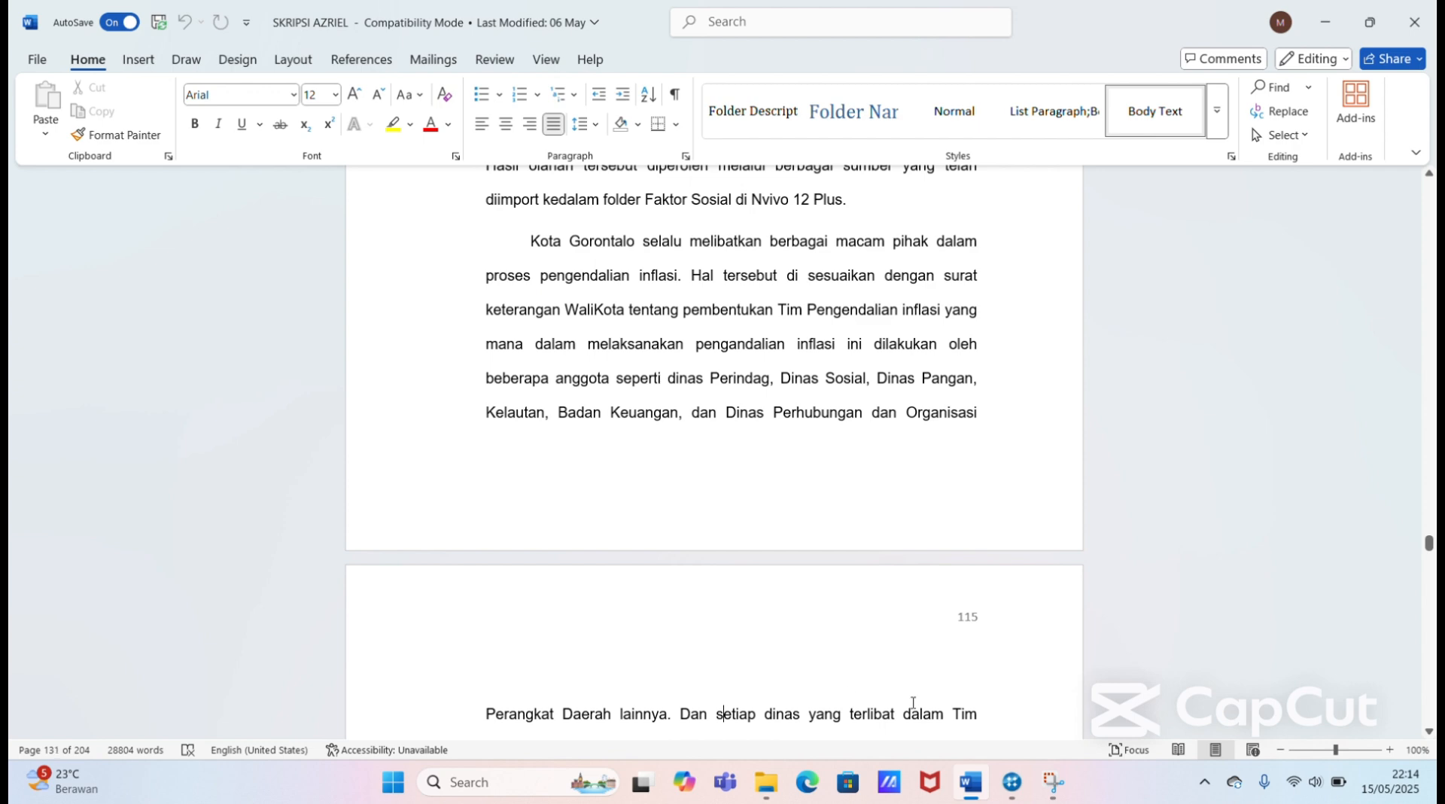
Step: Switch to NVivo and open the three nodes under Faktor Sosial: cooperation with external parties, with other regions, and the Kerjasama dan Koordinasi node
{"action": "mouse_move", "coordinate": [1012, 781]}
{"action": "left_click", "coordinate": [1006, 700]}
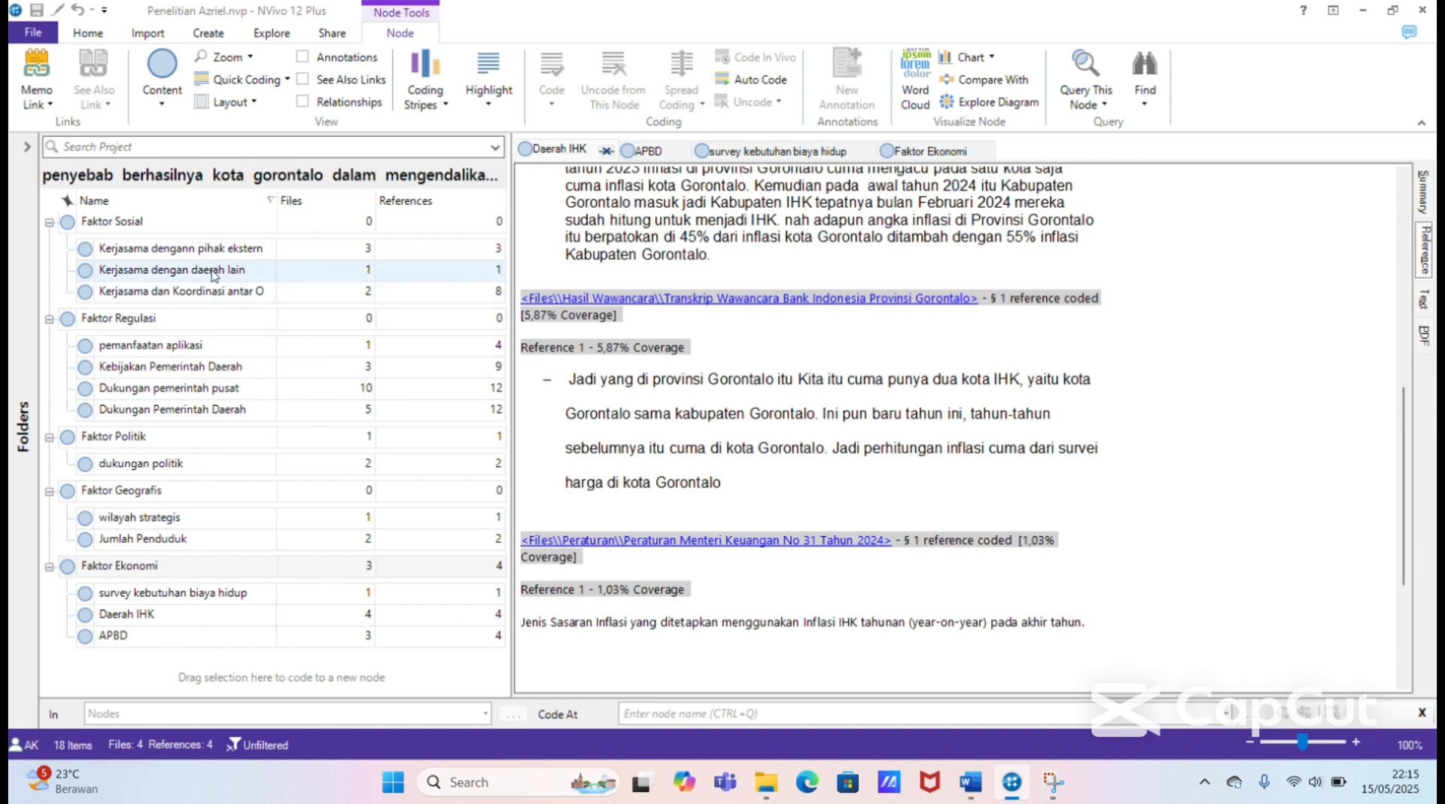
{"action": "left_click", "coordinate": [190, 225]}
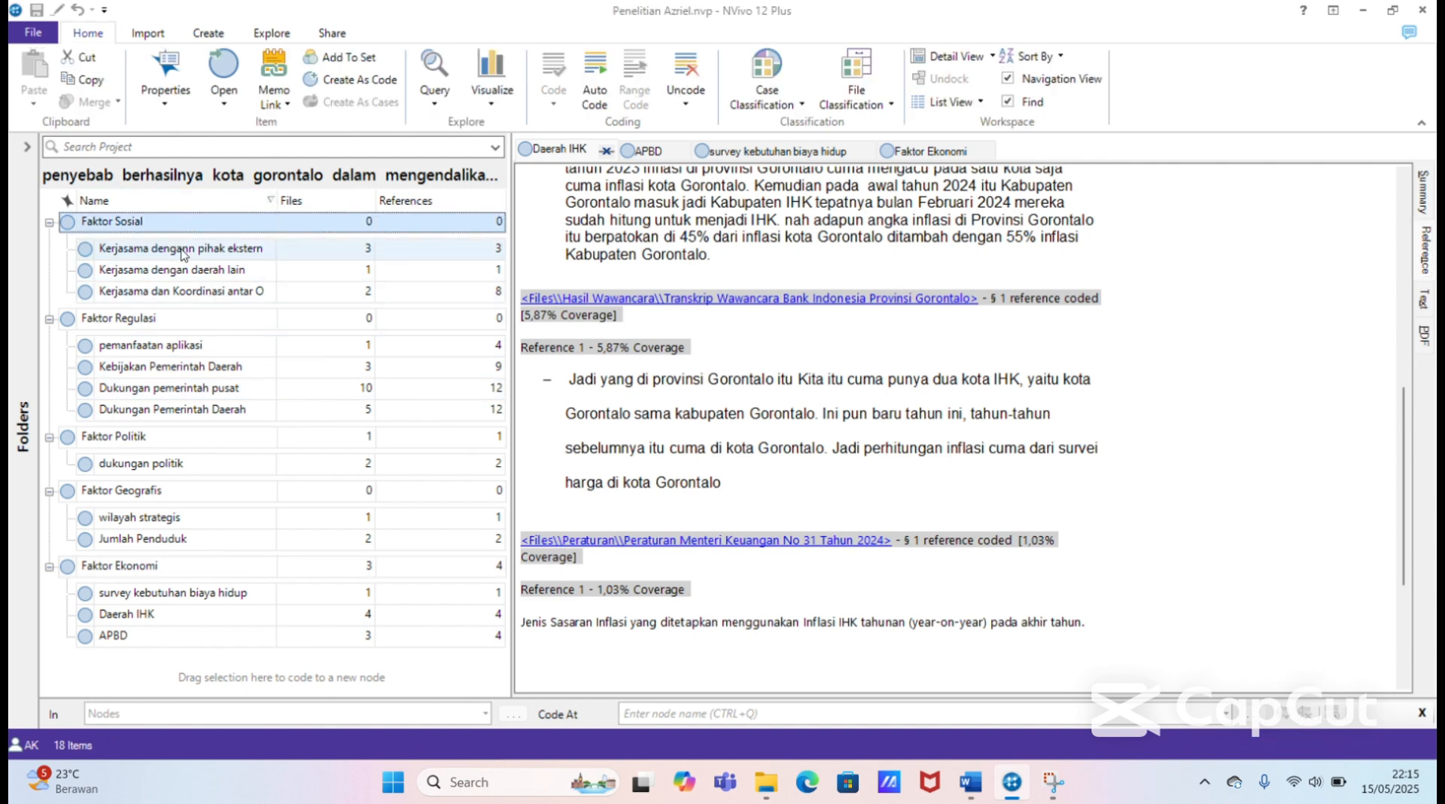
{"action": "left_click", "coordinate": [188, 249]}
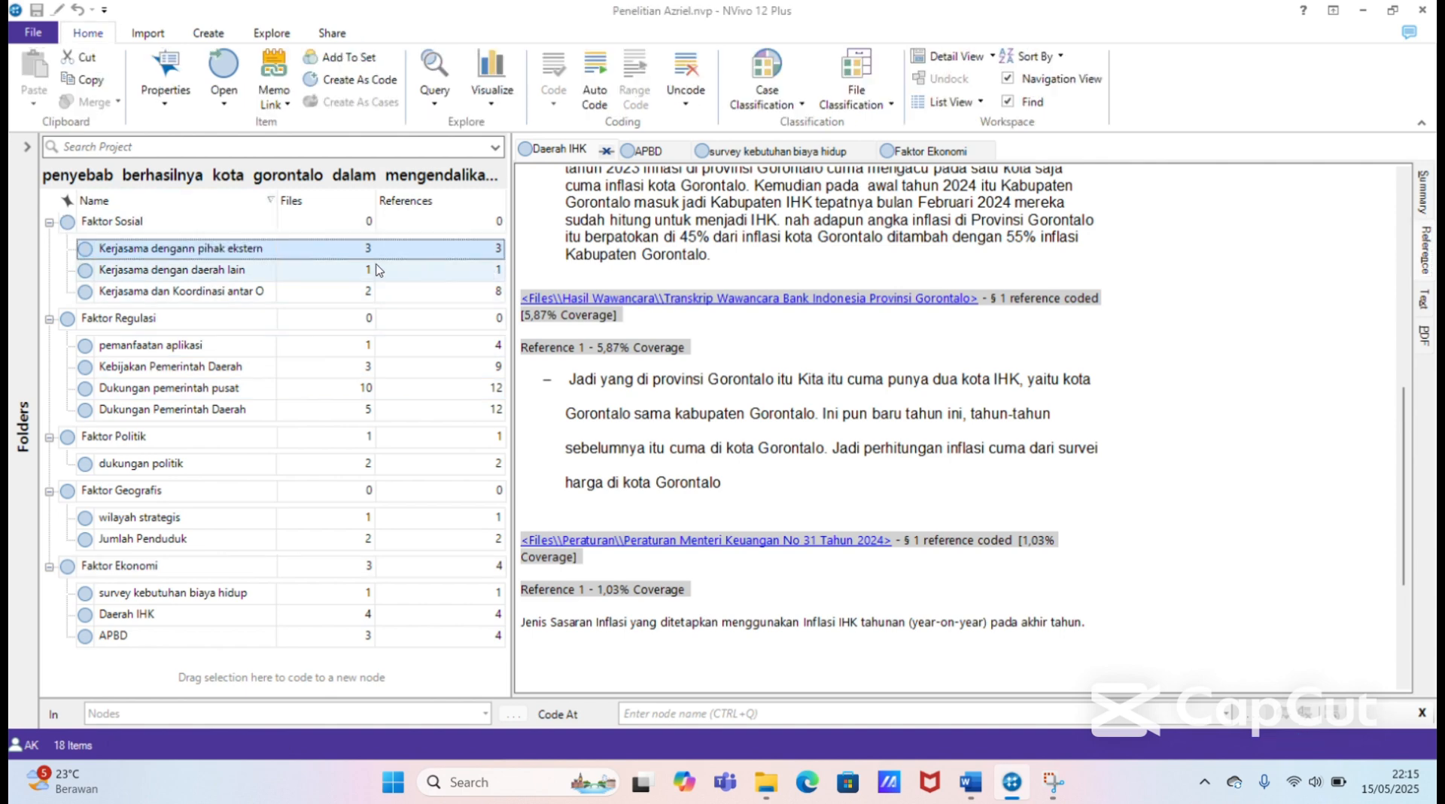
{"action": "double_click", "coordinate": [352, 248]}
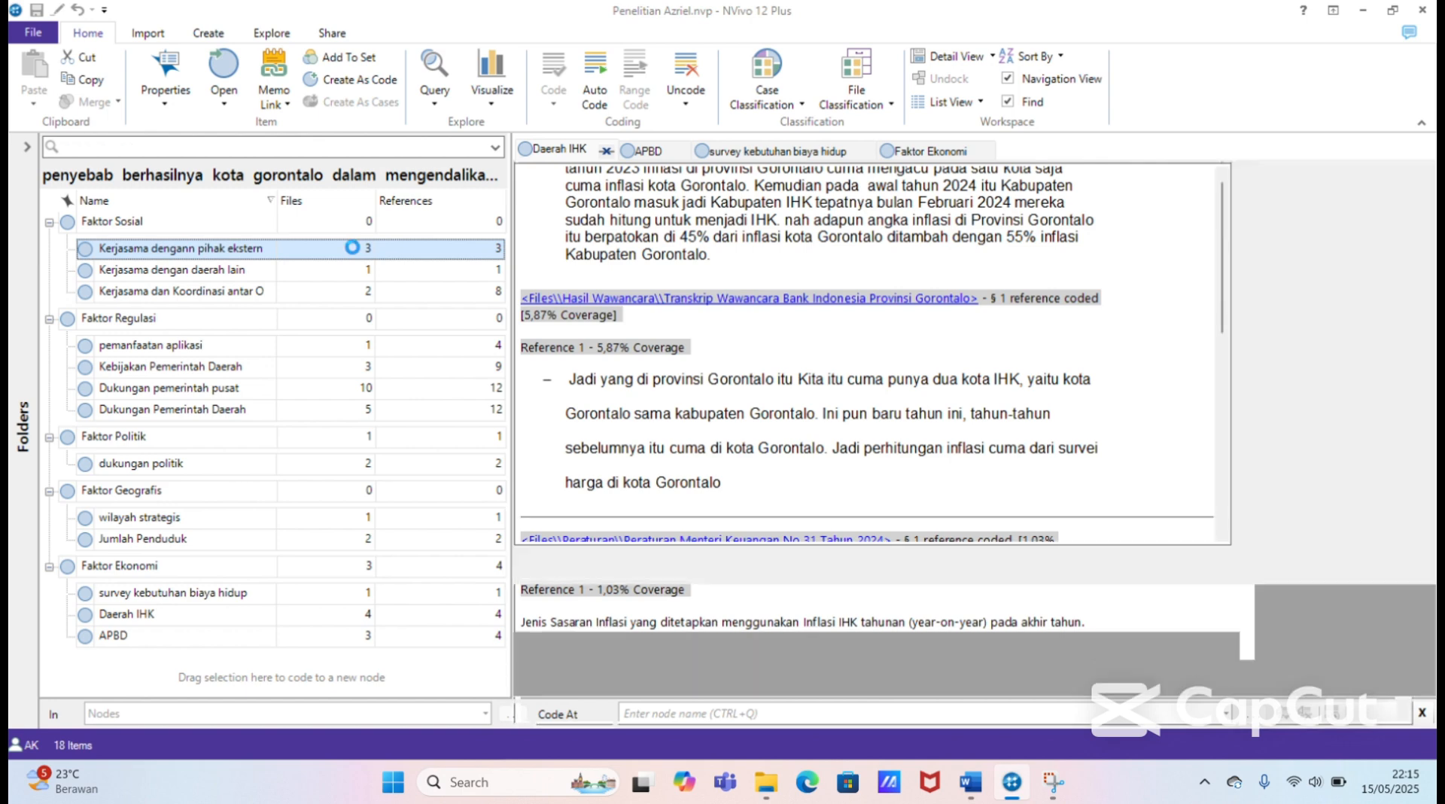
{"action": "double_click", "coordinate": [320, 276]}
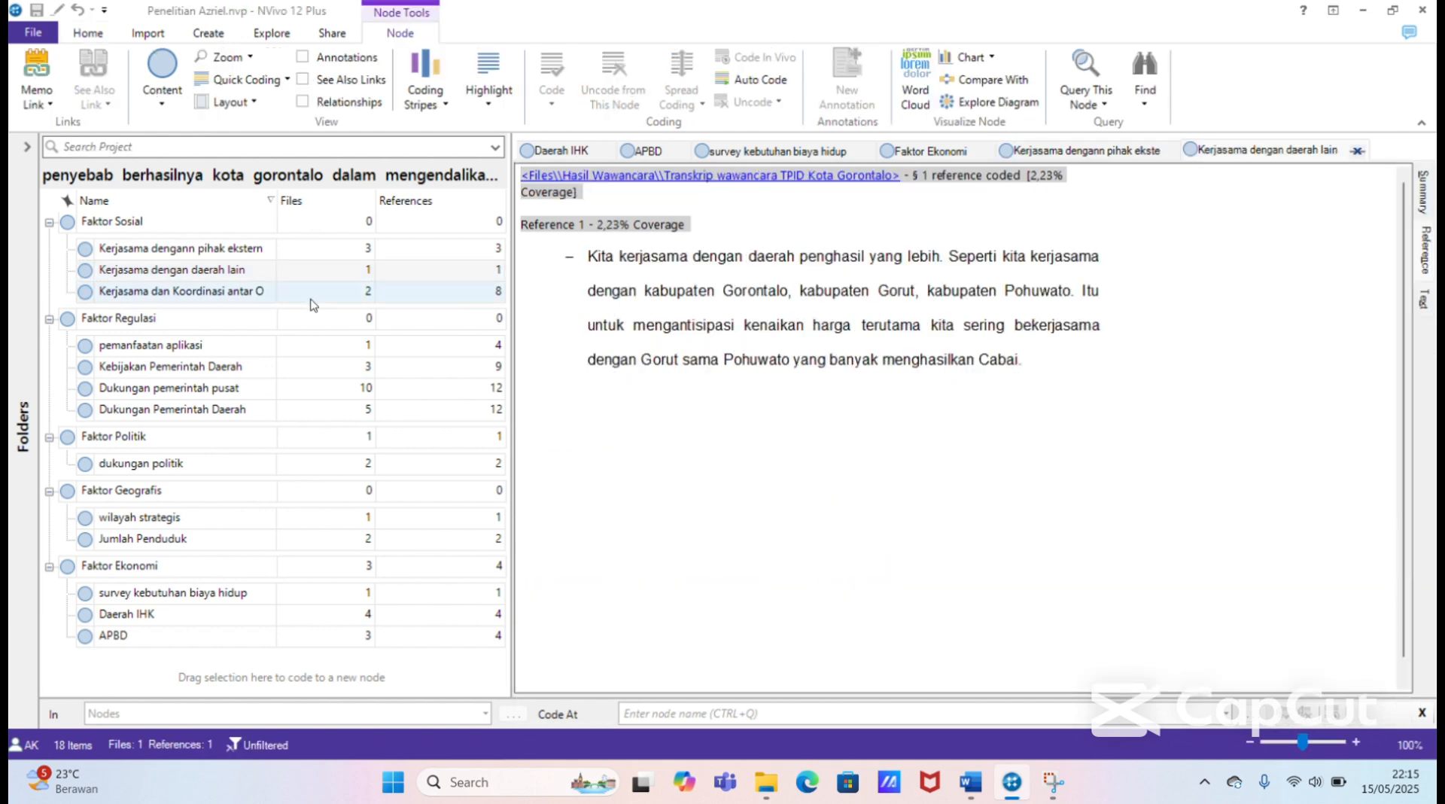
{"action": "double_click", "coordinate": [310, 295]}
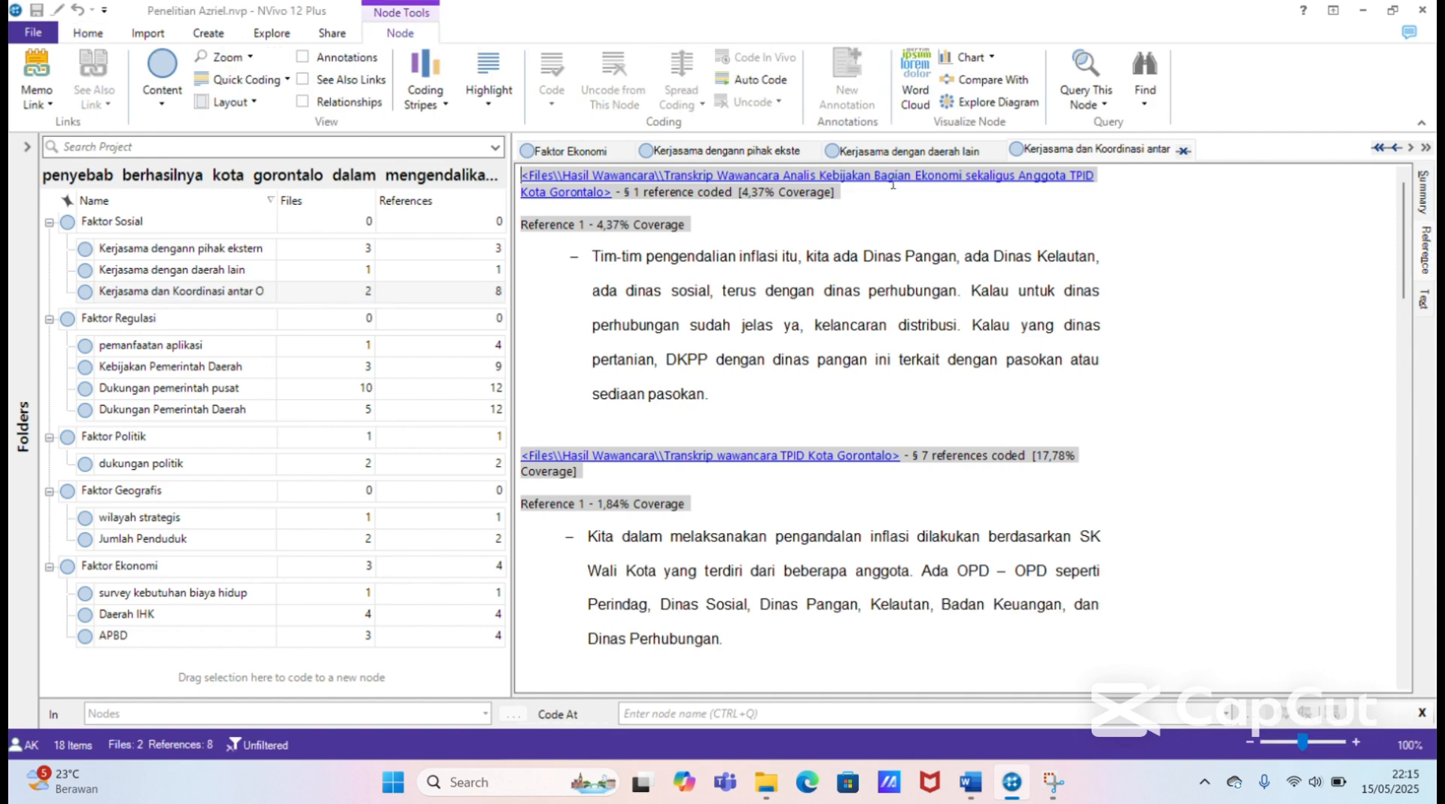
Step: Review the coded references of the three open Kerjasama nodes, from external parties to other regions to internal coordination
{"action": "left_click", "coordinate": [751, 154]}
{"action": "left_click", "coordinate": [915, 149]}
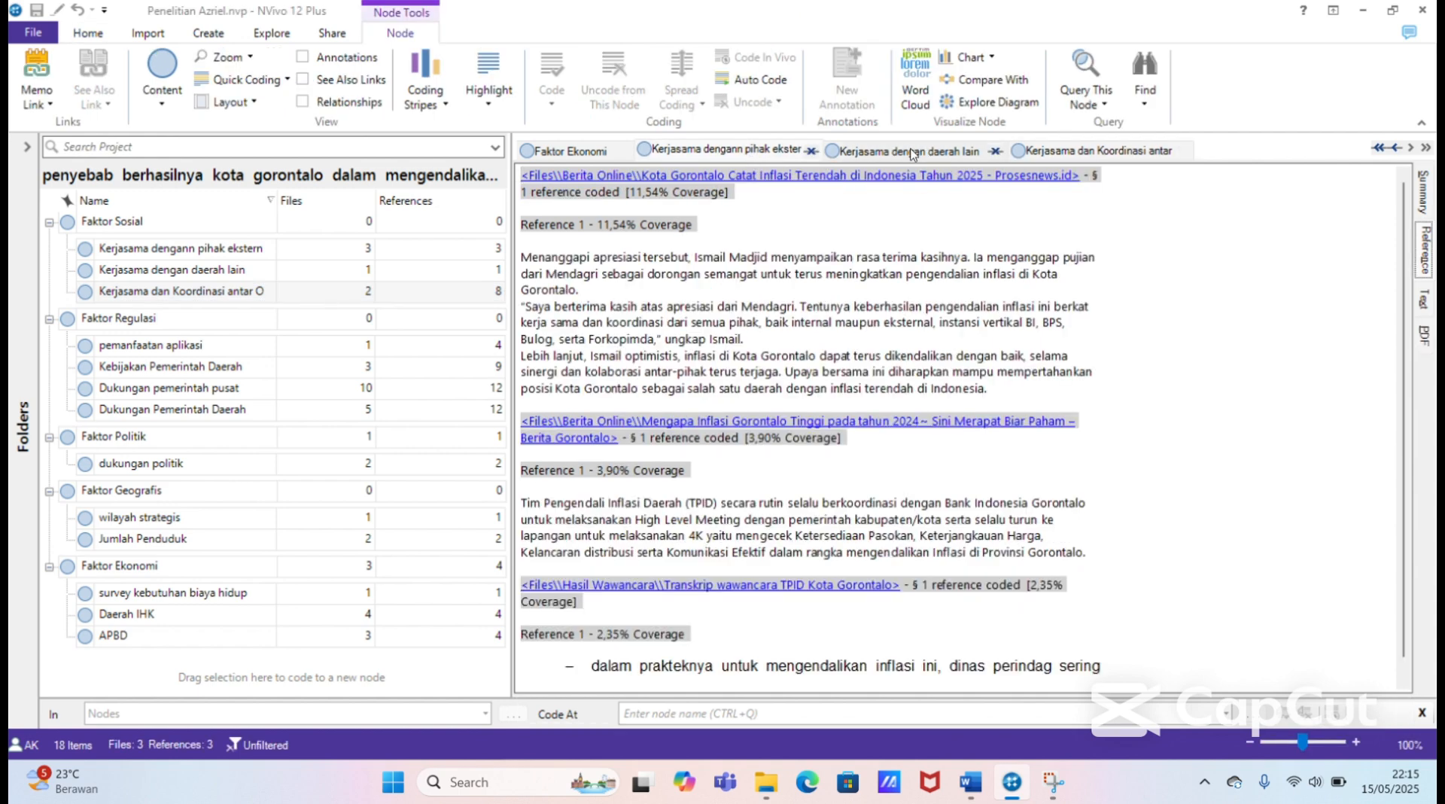
{"action": "left_click", "coordinate": [790, 154]}
{"action": "mouse_move", "coordinate": [1405, 292]}
{"action": "left_mouse_down"}
{"action": "mouse_move", "coordinate": [1405, 493]}
{"action": "mouse_move", "coordinate": [1406, 290]}
{"action": "left_mouse_up"}
{"action": "left_click", "coordinate": [906, 149]}
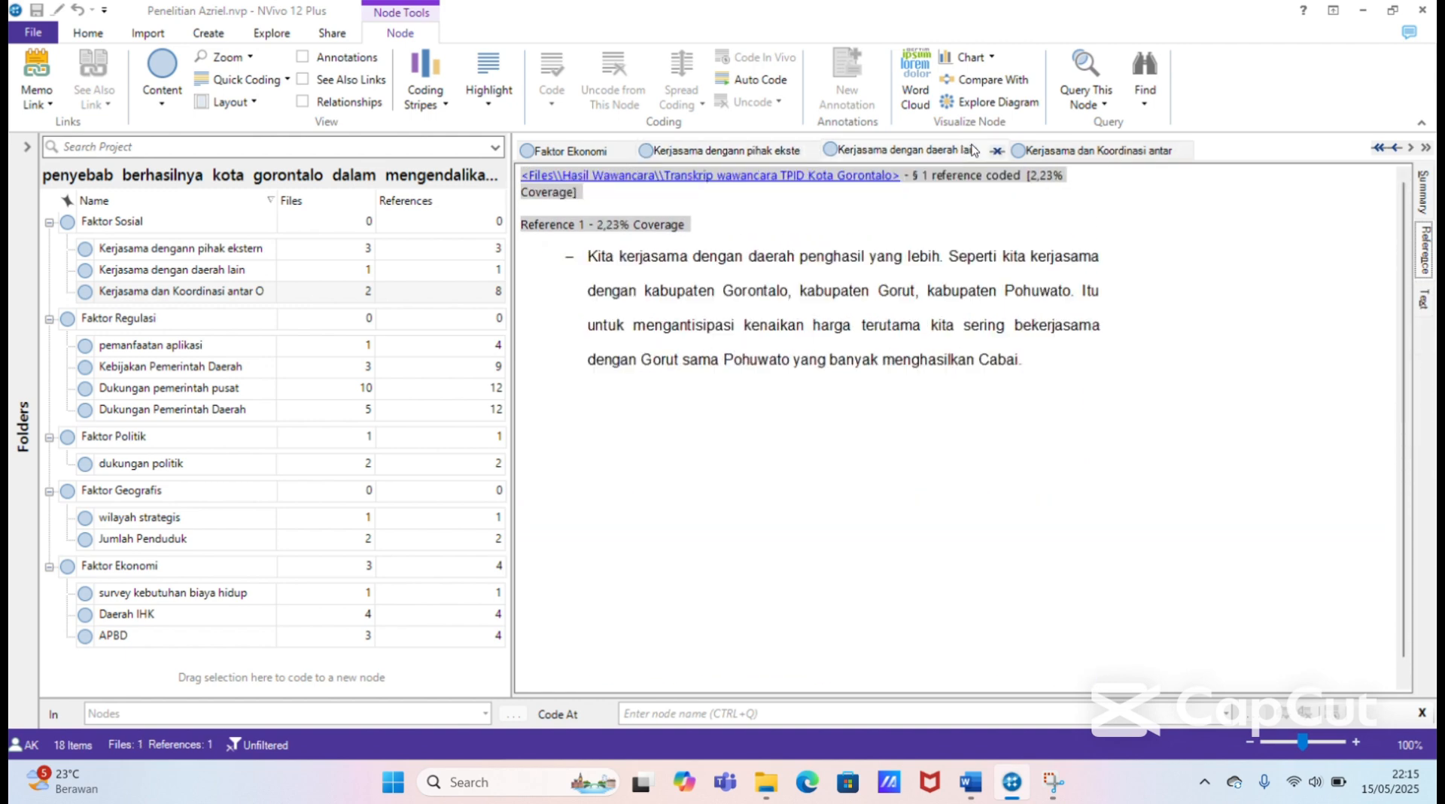
{"action": "left_click", "coordinate": [1083, 148]}
{"action": "mouse_move", "coordinate": [1409, 277]}
{"action": "left_mouse_down"}
{"action": "mouse_move", "coordinate": [1398, 589]}
{"action": "mouse_move", "coordinate": [1395, 296]}
{"action": "mouse_move", "coordinate": [1410, 587]}
{"action": "mouse_move", "coordinate": [1398, 258]}
{"action": "left_mouse_up"}
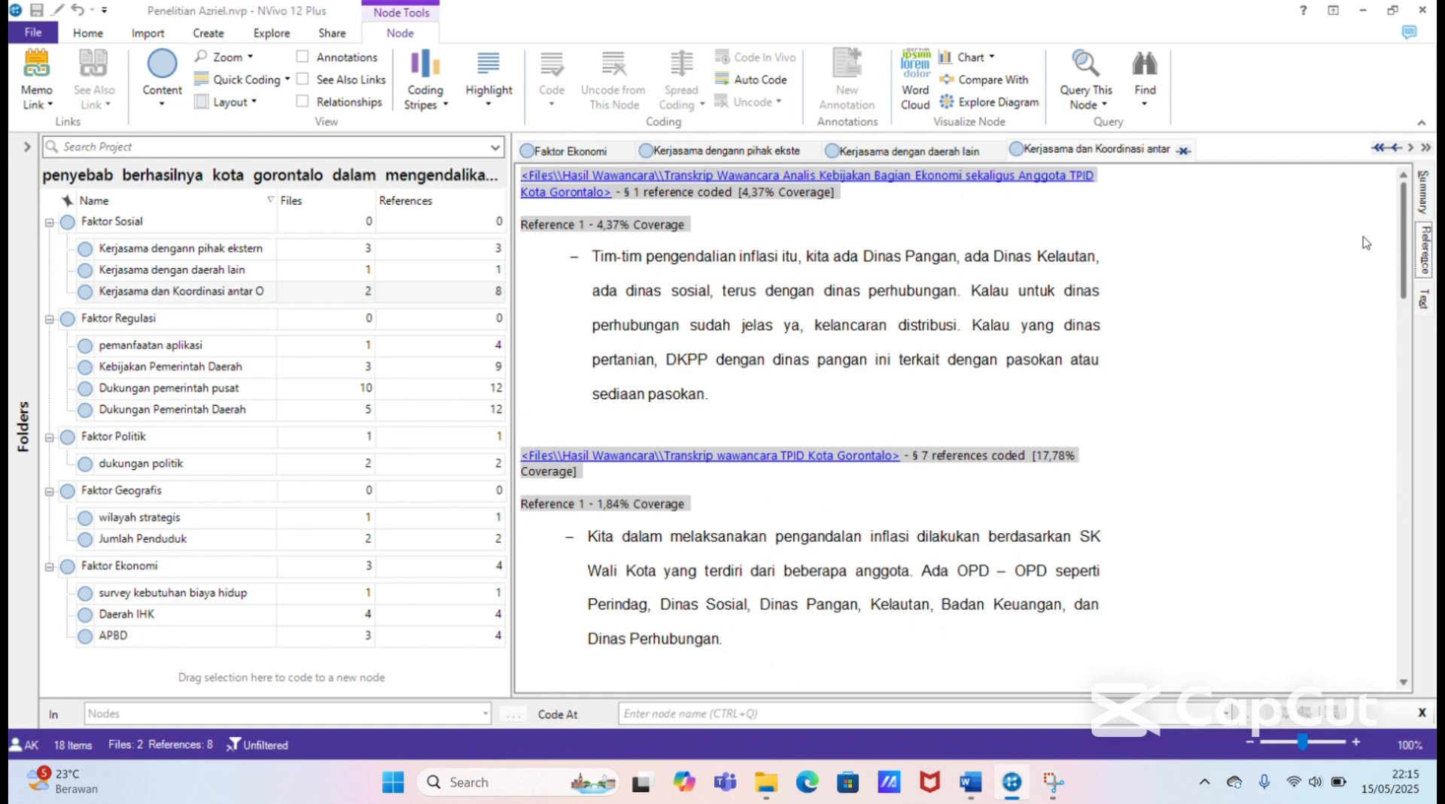
Step: Compare the thesis paragraph on the Tim Pengendalian inflasi in Word with the NVivo references coded at Kerjasama dan Koordinasi
{"action": "left_click", "coordinate": [970, 782]}
{"action": "left_click", "coordinate": [839, 389]}
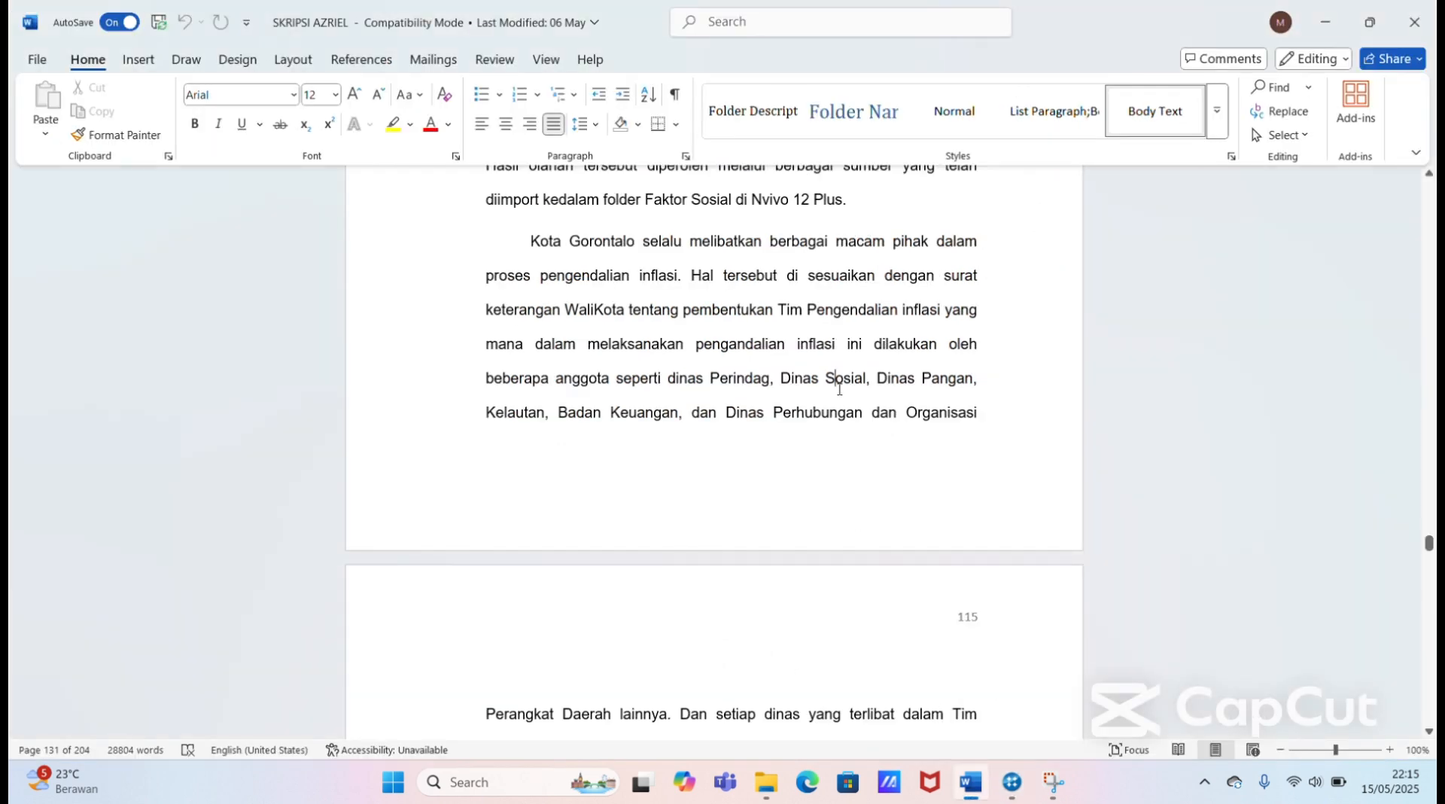
{"action": "key", "text": "Up"}
{"action": "key", "text": "Up"}
{"action": "key", "text": "Up"}
{"action": "key", "text": "Up"}
{"action": "scroll", "coordinate": [838, 389], "scroll_direction": "up", "scroll_amount": 1}
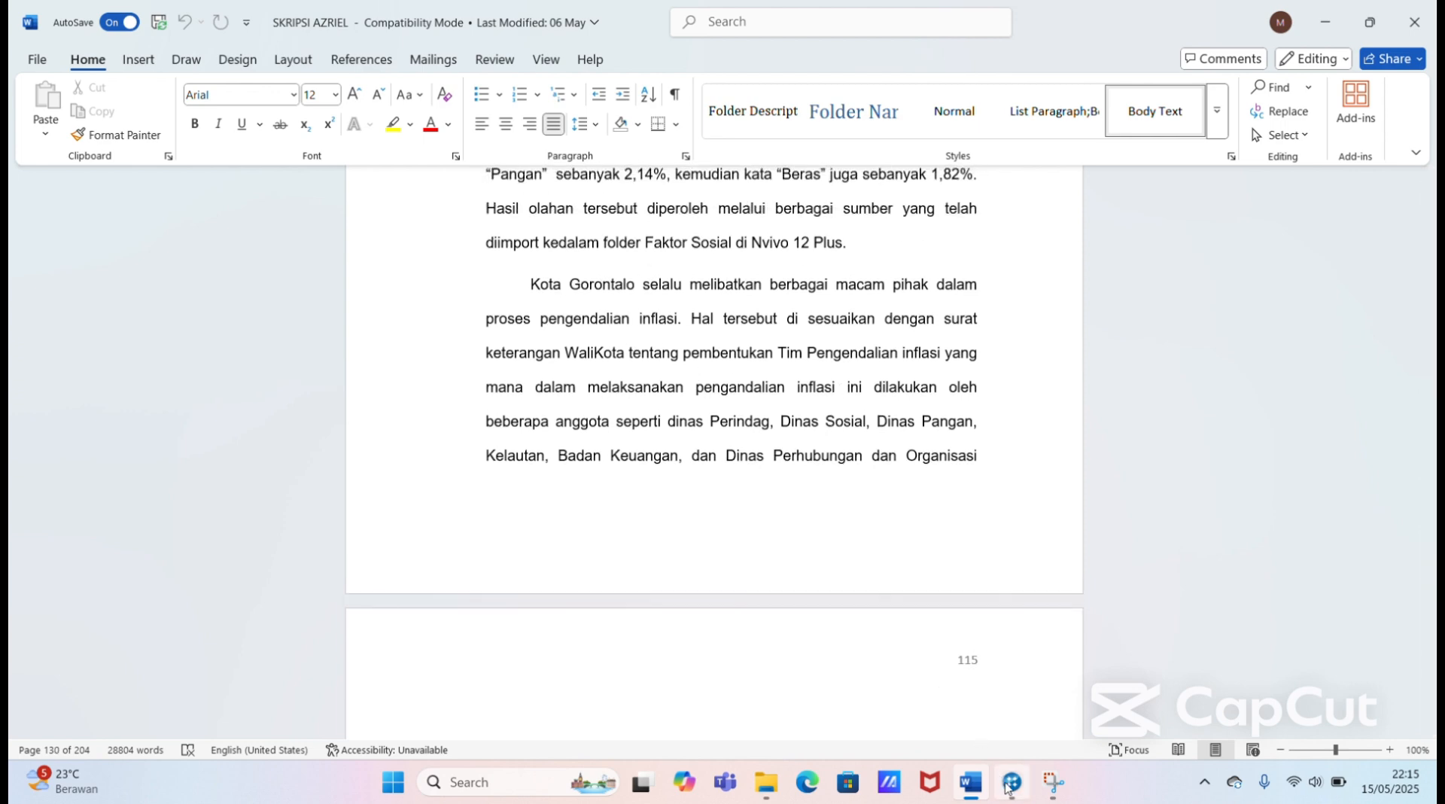
{"action": "mouse_move", "coordinate": [1009, 784]}
{"action": "left_click", "coordinate": [1001, 722]}
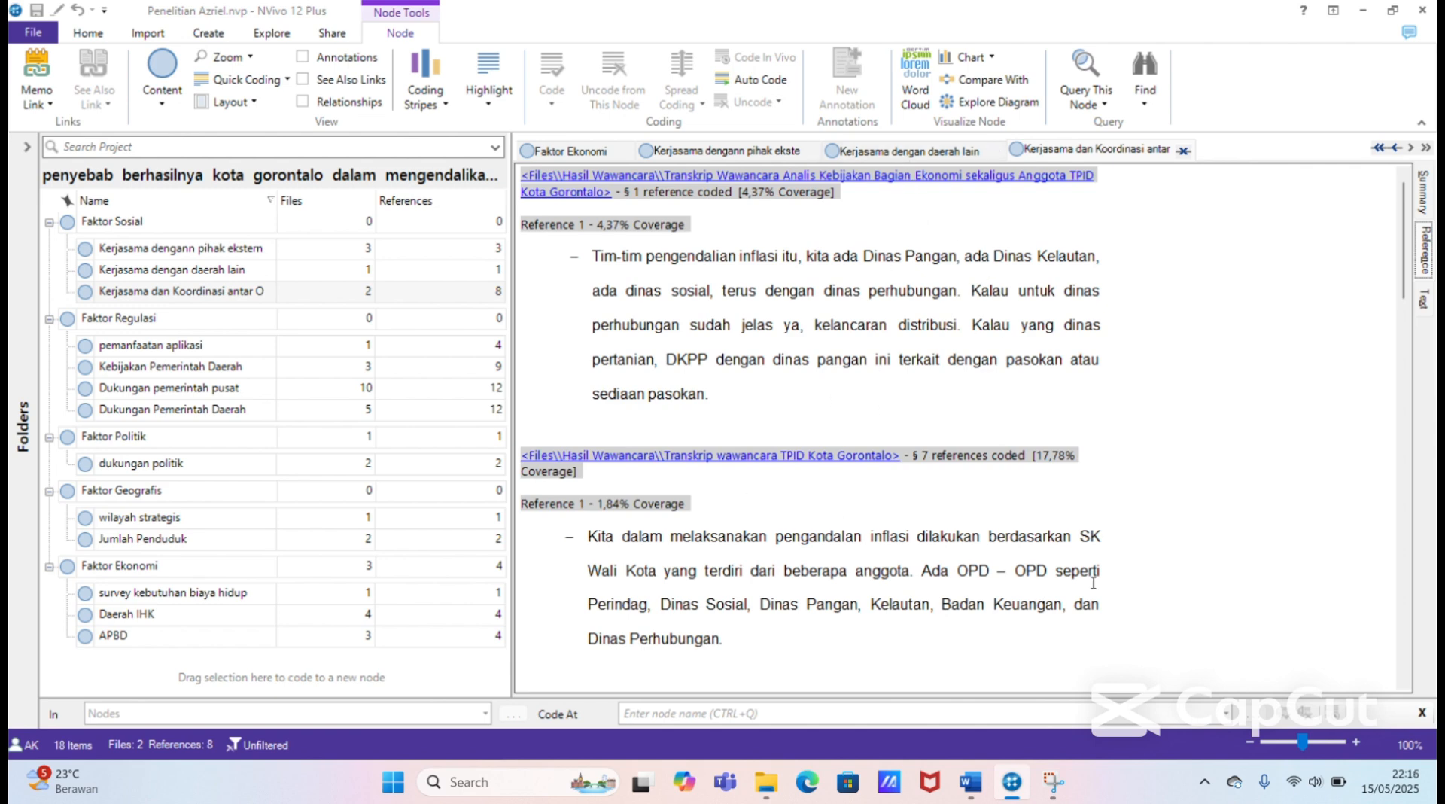
{"action": "mouse_move", "coordinate": [970, 782]}
{"action": "left_click", "coordinate": [966, 689]}
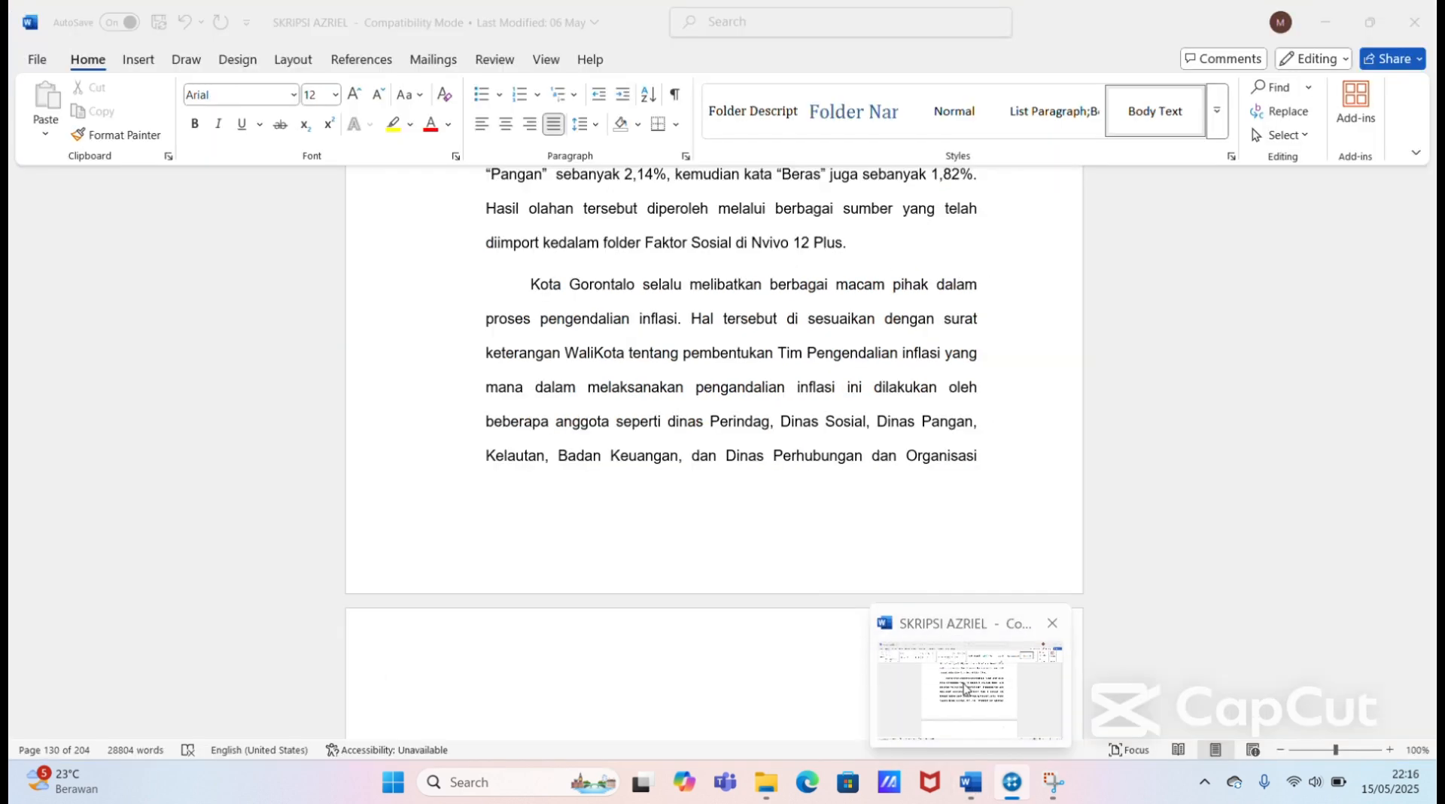
Step: Read the rest of the social factor discussion on pages 115 and 116 up to the "3. Faktor Politik" heading
{"action": "scroll", "coordinate": [967, 689], "scroll_direction": "down", "scroll_amount": 5}
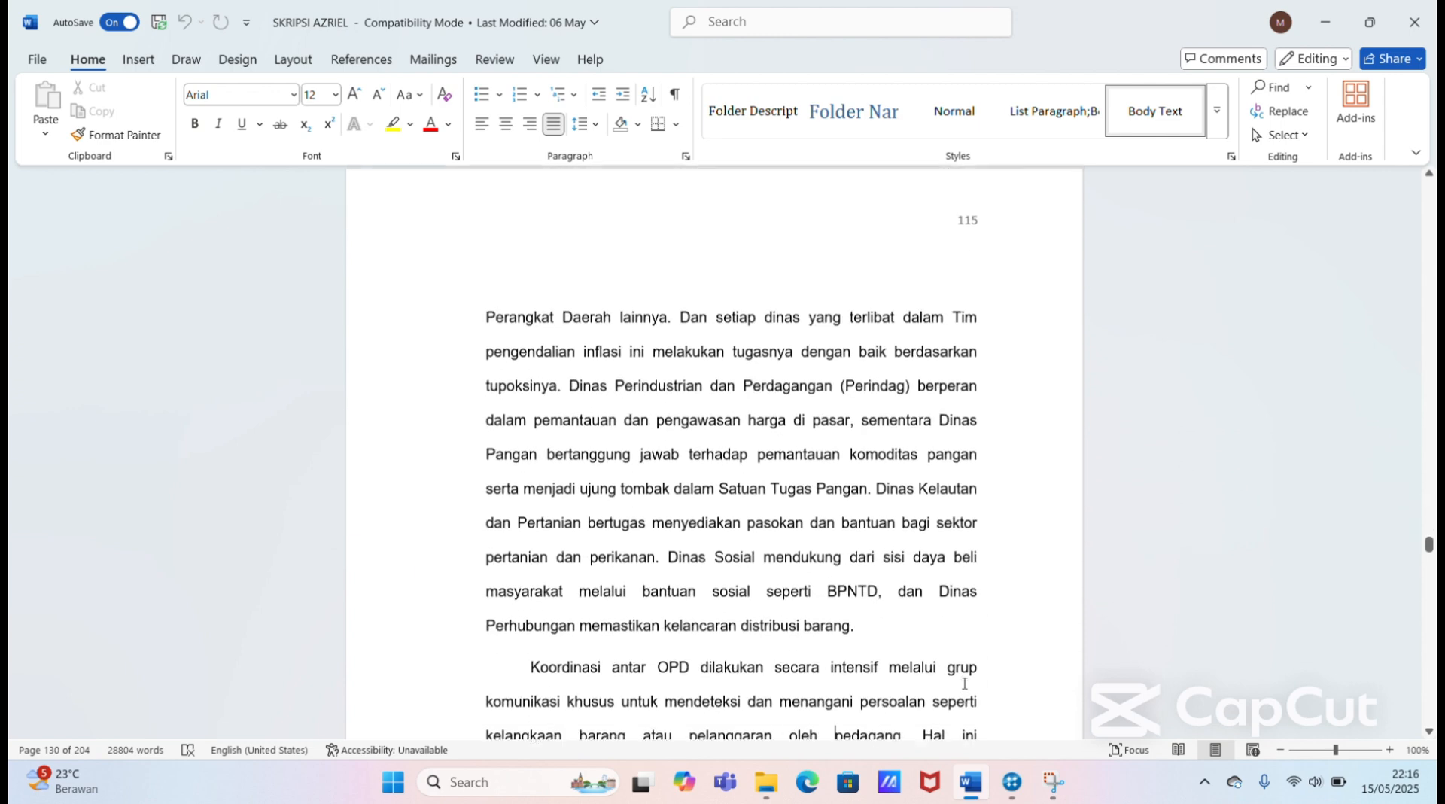
{"action": "scroll", "coordinate": [965, 683], "scroll_direction": "down", "scroll_amount": 10}
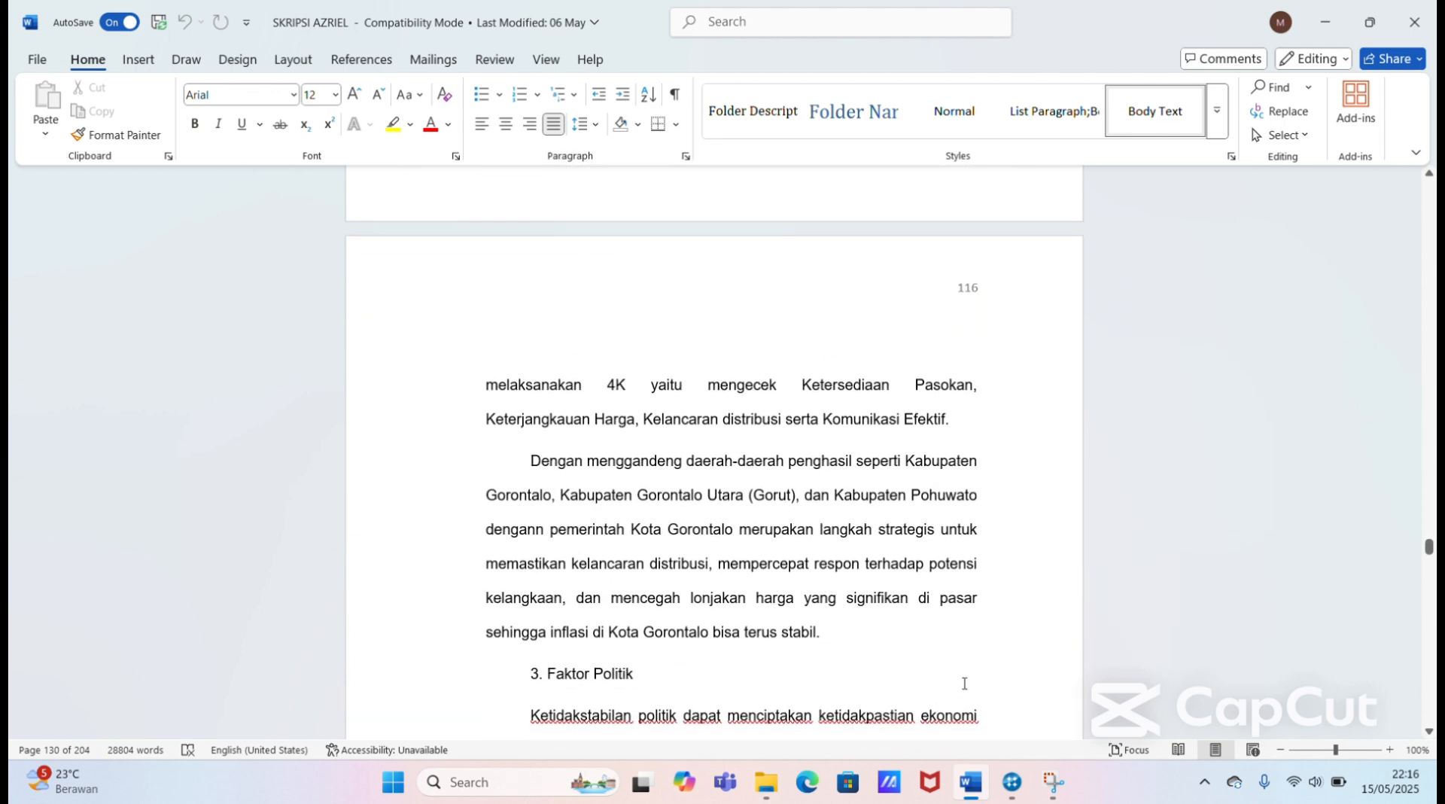
{"action": "scroll", "coordinate": [965, 682], "scroll_direction": "down", "scroll_amount": 3}
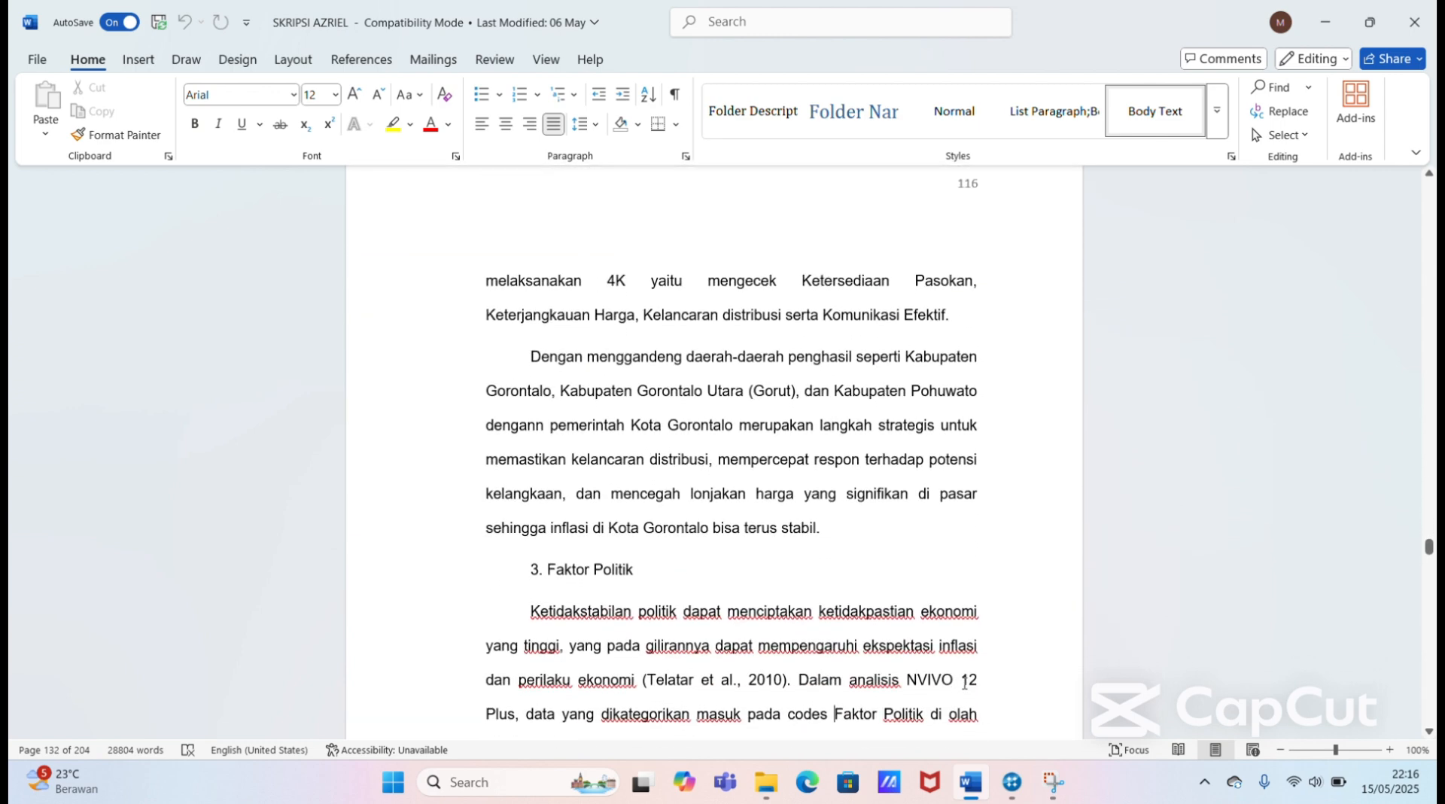
Step: Read the political factor section, including the Gambar 4. 20 word cloud, up to the Gambar 4. 21 caption on page 119
{"action": "scroll", "coordinate": [964, 682], "scroll_direction": "down", "scroll_amount": 10}
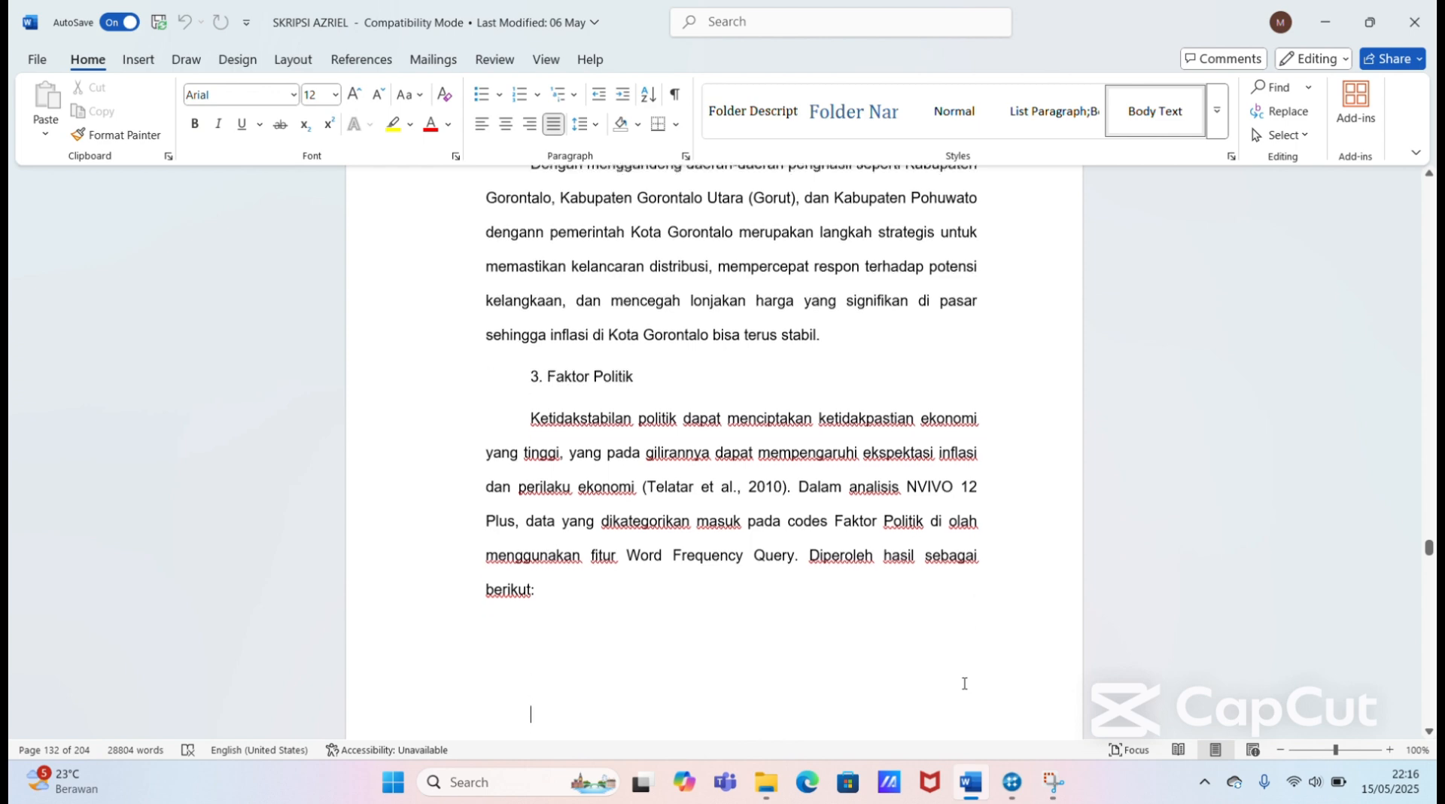
{"action": "scroll", "coordinate": [965, 684], "scroll_direction": "down", "scroll_amount": 10}
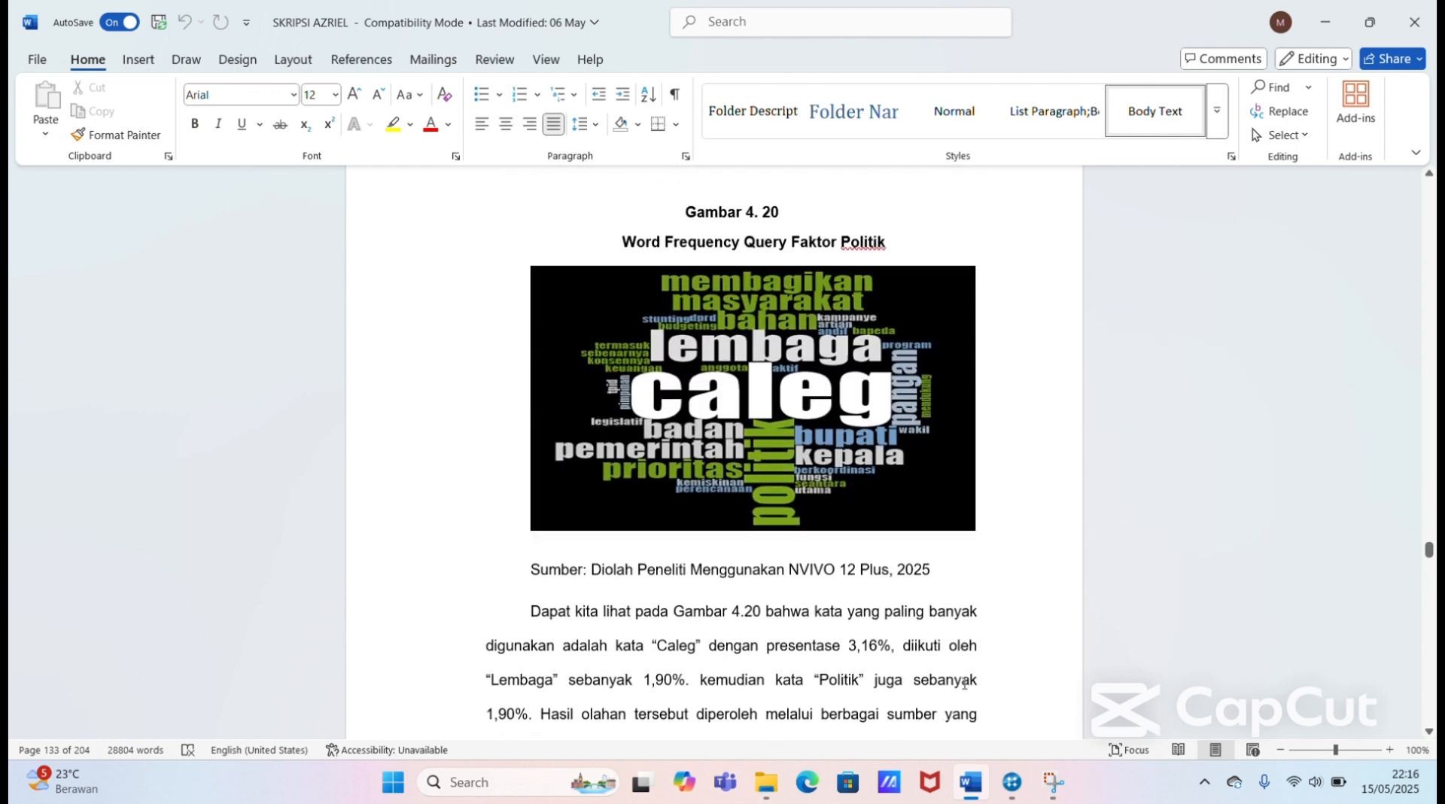
{"action": "scroll", "coordinate": [964, 682], "scroll_direction": "down", "scroll_amount": 15}
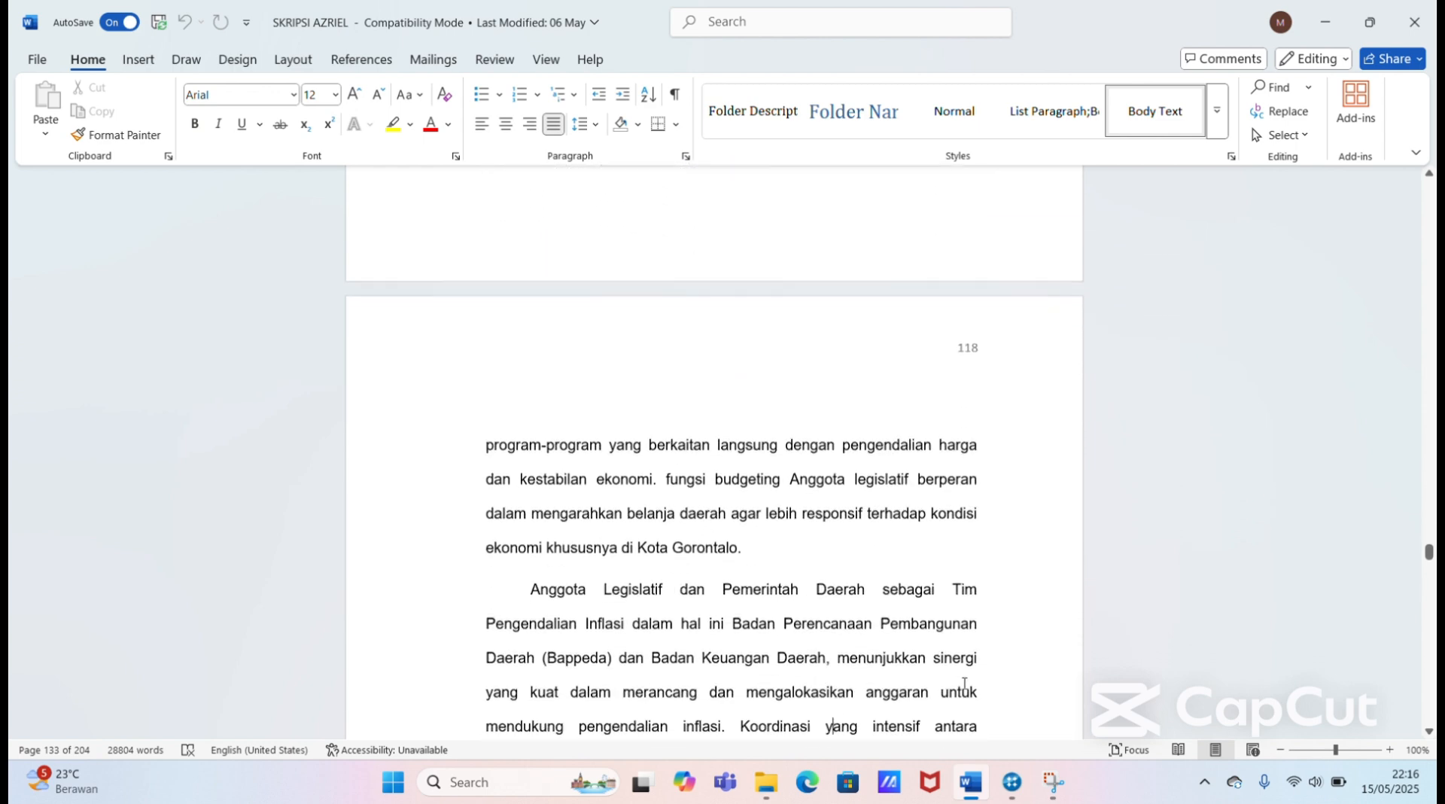
{"action": "scroll", "coordinate": [964, 682], "scroll_direction": "down", "scroll_amount": 20}
{"action": "left_click", "coordinate": [964, 683]}
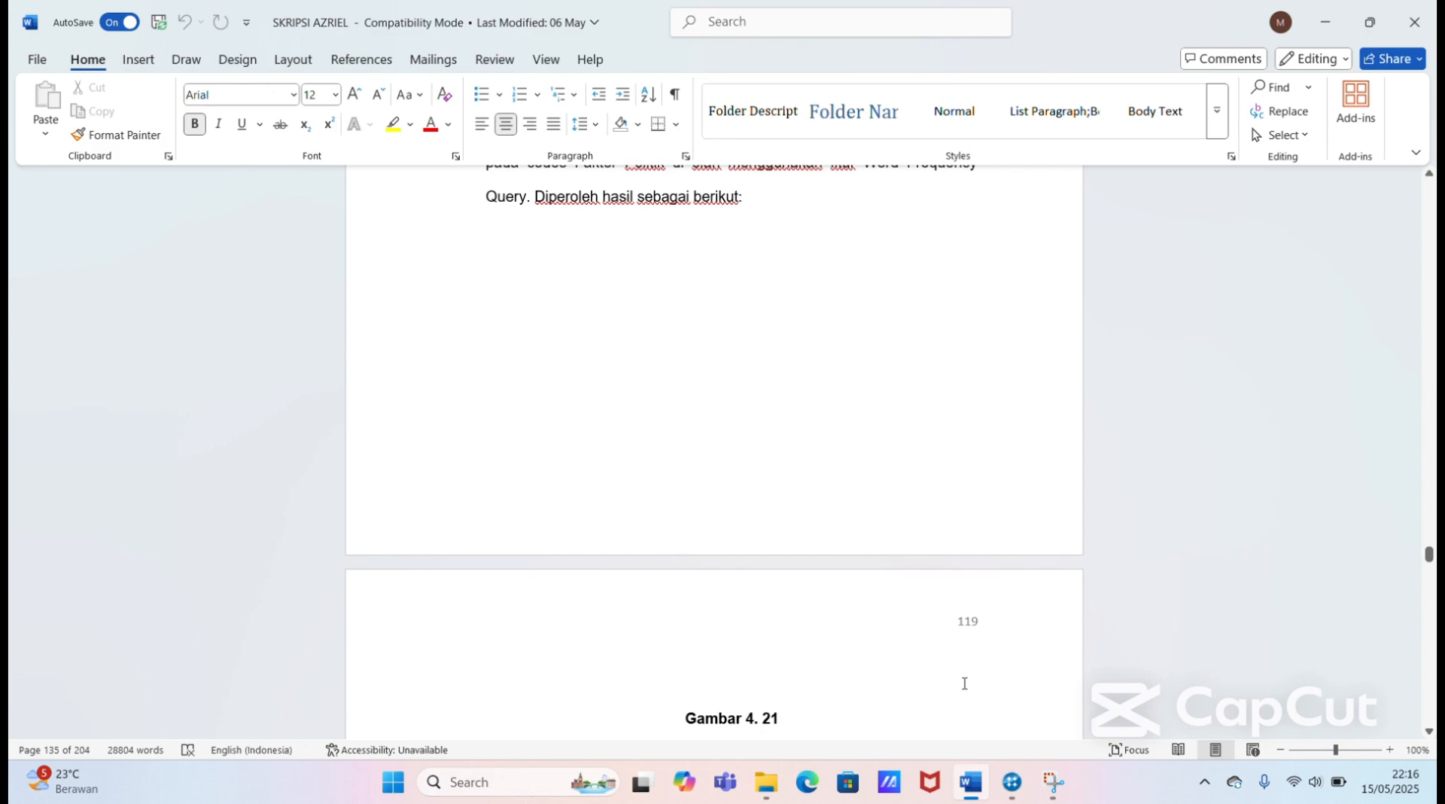
Step: Read the regulatory factor discussion from the Gambar 4. 21 word cloud up to the "5. Faktor Geografis" heading on page 122
{"action": "key", "text": "Down"}
{"action": "key", "text": "Down"}
{"action": "key", "text": "Down"}
{"action": "key", "text": "Down"}
{"action": "key", "text": "Down"}
{"action": "key", "text": "Down"}
{"action": "key", "text": "Down"}
{"action": "key", "text": "Down"}
{"action": "key", "text": "Down"}
{"action": "key", "text": "Down"}
{"action": "key", "text": "Down"}
{"action": "key", "text": "Down"}
{"action": "key", "text": "Down"}
{"action": "key", "text": "Down"}
{"action": "key", "text": "Down"}
{"action": "key", "text": "Down"}
{"action": "key", "text": "Down"}
{"action": "key", "text": "Down"}
{"action": "key", "text": "Down"}
{"action": "key", "text": "Down"}
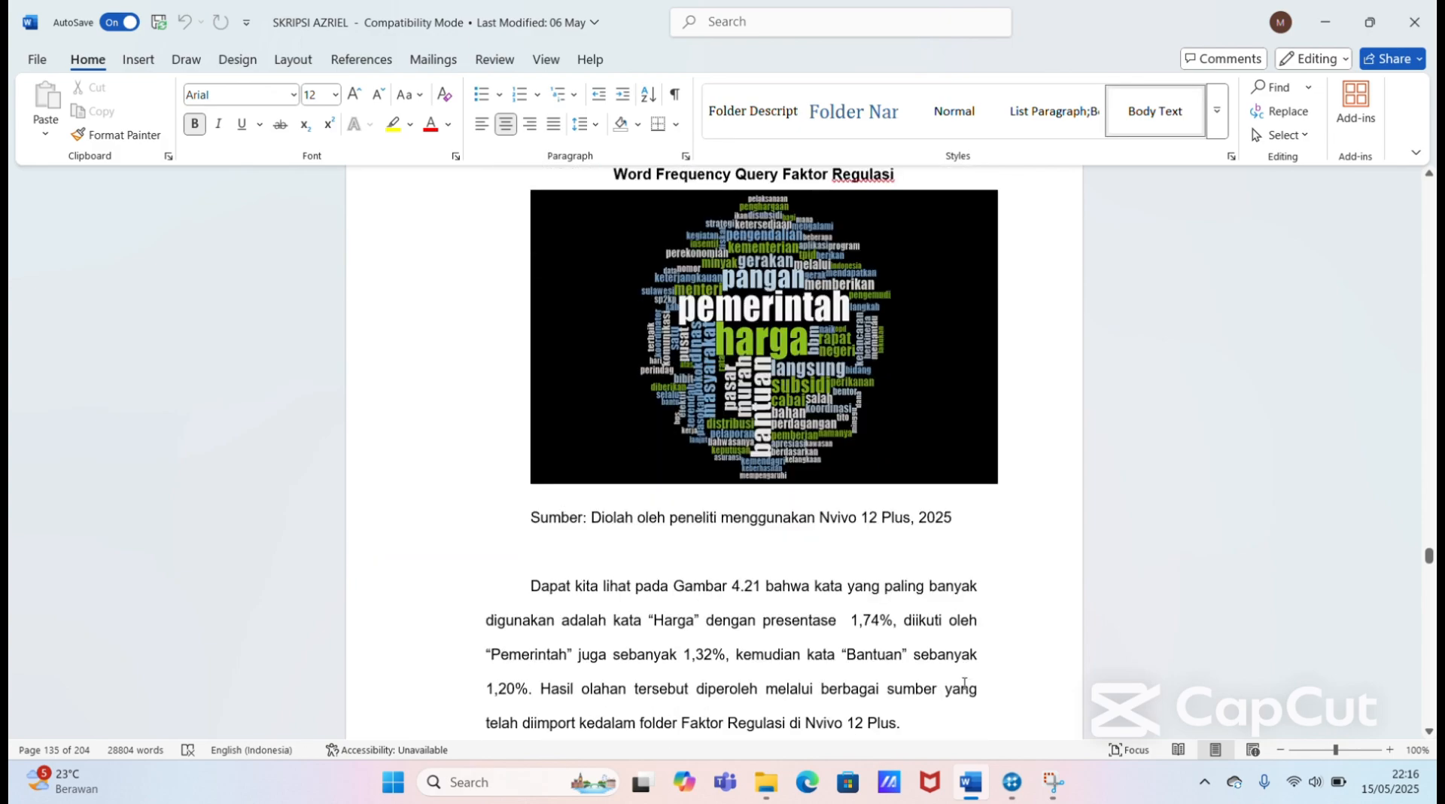
{"action": "key", "text": "Down"}
{"action": "key", "text": "Down"}
{"action": "key", "text": "Down"}
{"action": "key", "text": "Down"}
{"action": "key", "text": "Down"}
{"action": "key", "text": "Down"}
{"action": "key", "text": "Down"}
{"action": "key", "text": "Down"}
{"action": "key", "text": "Down"}
{"action": "key", "text": "Down"}
{"action": "key", "text": "Down"}
{"action": "key", "text": "Down"}
{"action": "key", "text": "Down"}
{"action": "key", "text": "Down"}
{"action": "key", "text": "Down"}
{"action": "key", "text": "Down"}
{"action": "key", "text": "Down"}
{"action": "key", "text": "Down"}
{"action": "key", "text": "Down"}
{"action": "key", "text": "Down"}
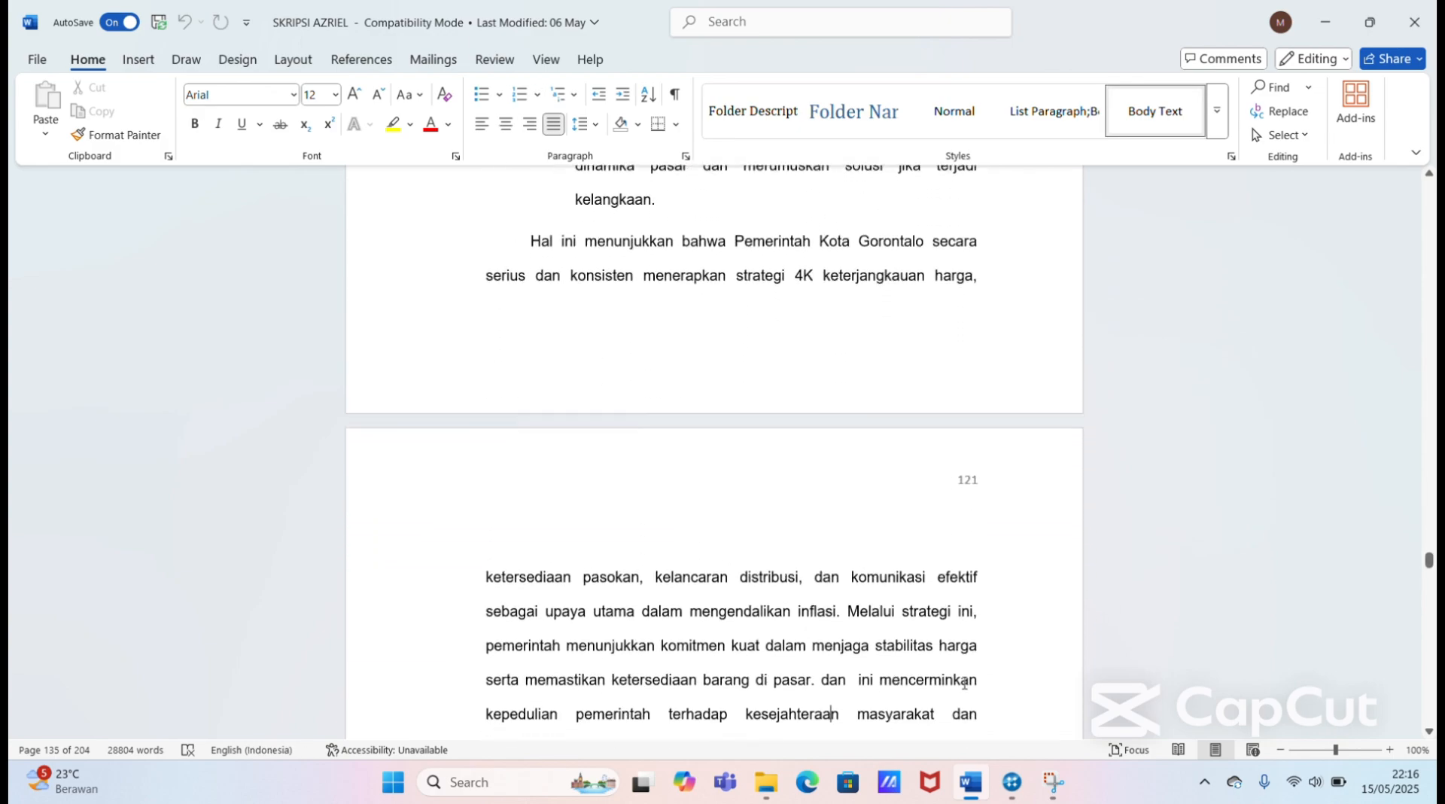
{"action": "key", "text": "Down"}
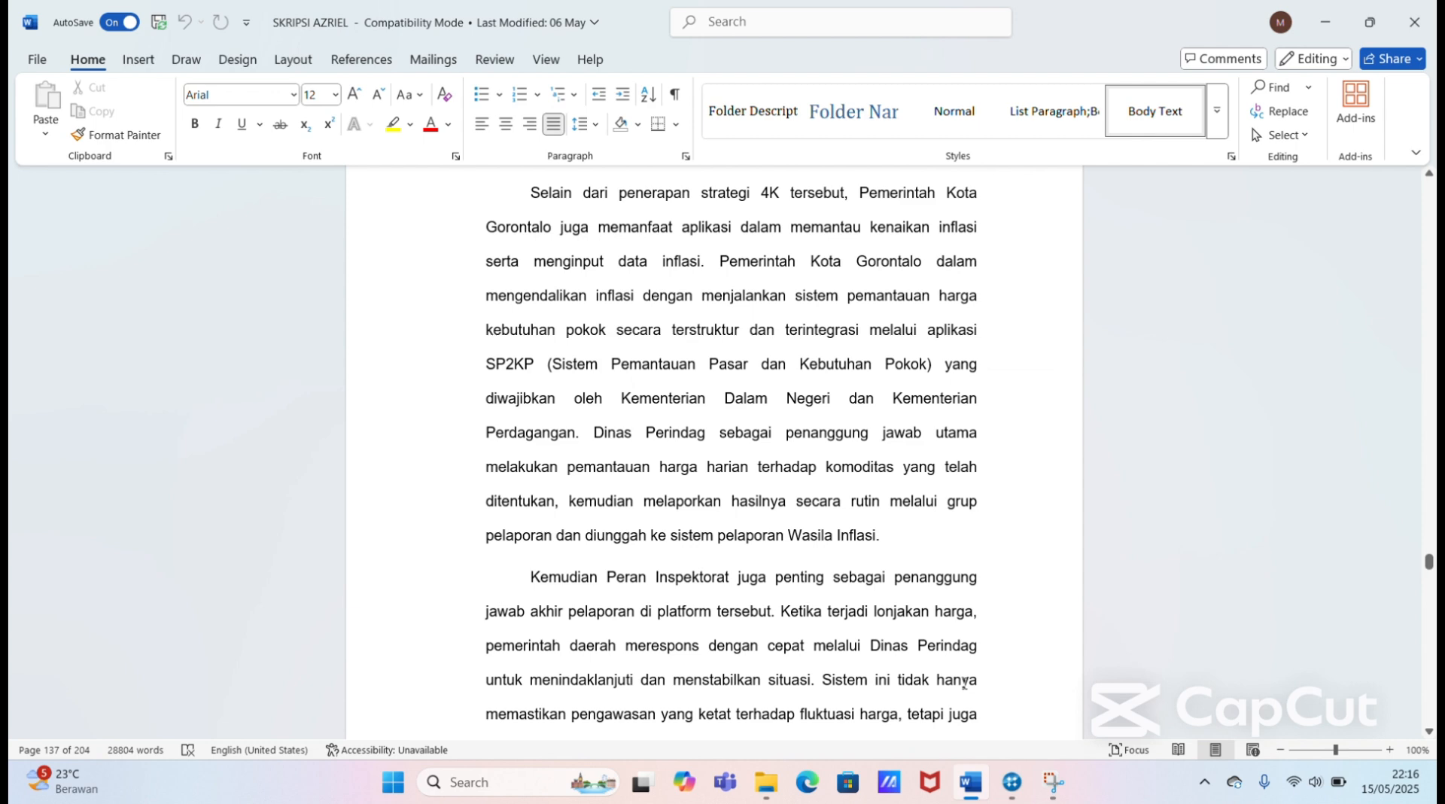
{"action": "key", "text": "Down"}
{"action": "key", "text": "Down"}
{"action": "key", "text": "Down"}
{"action": "key", "text": "Down"}
{"action": "key", "text": "Down"}
{"action": "key", "text": "Down"}
{"action": "key", "text": "Down"}
{"action": "key", "text": "Down"}
{"action": "key", "text": "Down"}
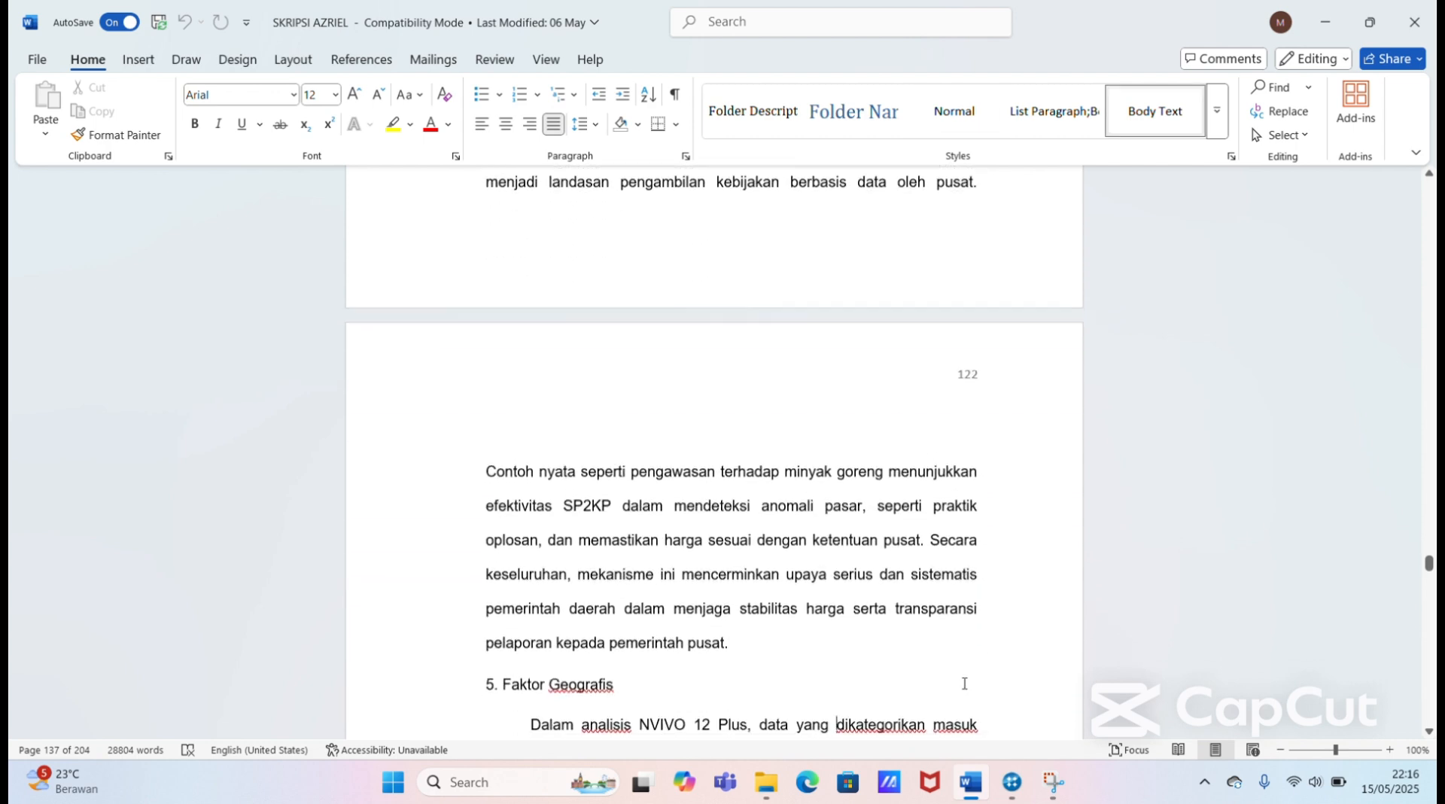
Step: Read the geographic factor discussion and the closing summary up to the Tabel 4. 4 dimension comparison on page 124
{"action": "key", "text": "Down"}
{"action": "key", "text": "Down"}
{"action": "key", "text": "Down"}
{"action": "key", "text": "Down"}
{"action": "key", "text": "Down"}
{"action": "key", "text": "Down"}
{"action": "key", "text": "Down"}
{"action": "key", "text": "Down"}
{"action": "key", "text": "Down"}
{"action": "key", "text": "Down"}
{"action": "key", "text": "Down"}
{"action": "key", "text": "Down"}
{"action": "key", "text": "Down"}
{"action": "key", "text": "Down"}
{"action": "key", "text": "Down"}
{"action": "key", "text": "Down"}
{"action": "key", "text": "Down"}
{"action": "key", "text": "Down"}
{"action": "key", "text": "Down"}
{"action": "key", "text": "Down"}
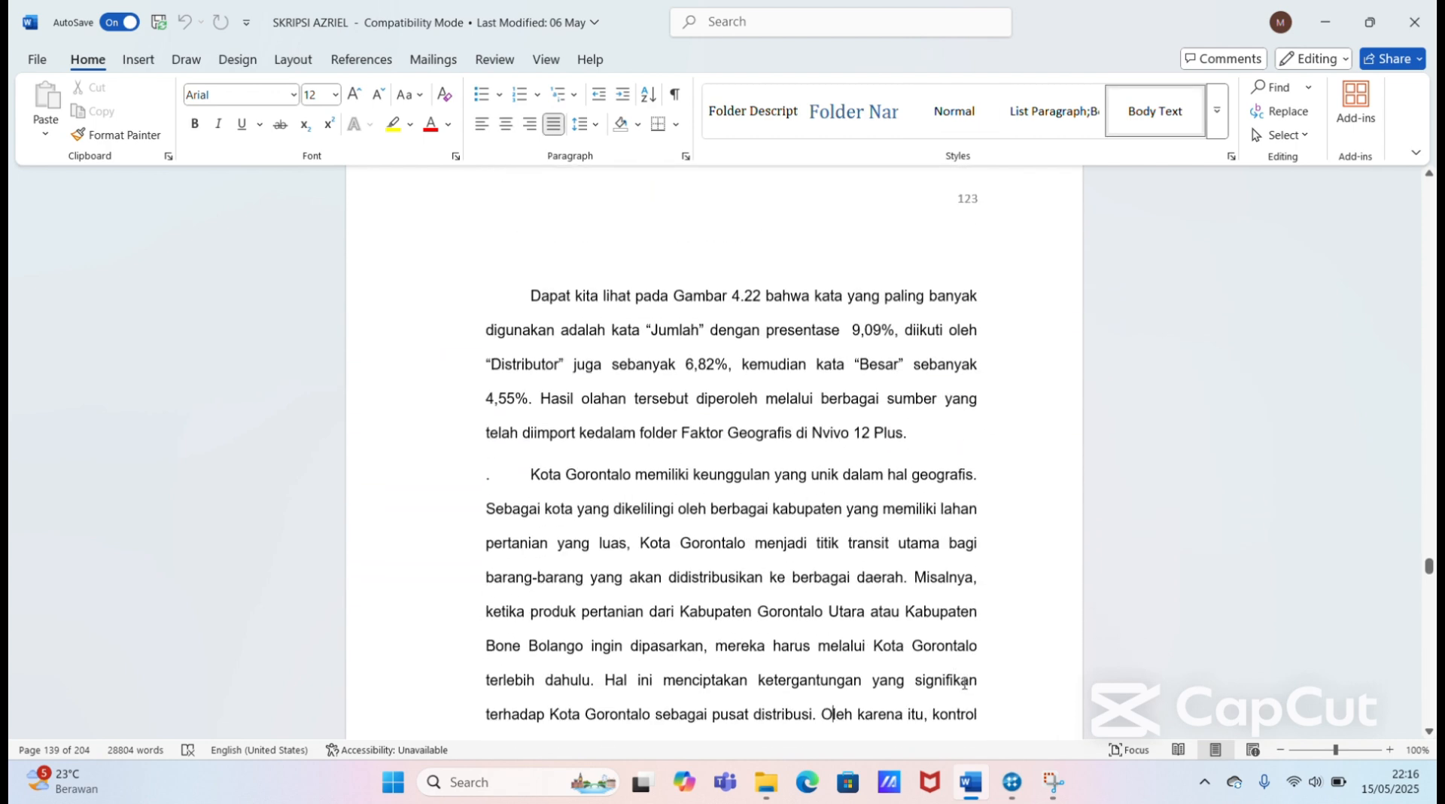
{"action": "key", "text": "Down"}
{"action": "key", "text": "Down"}
{"action": "key", "text": "Down"}
{"action": "key", "text": "Down"}
{"action": "key", "text": "Down"}
{"action": "key", "text": "Down"}
{"action": "key", "text": "Down"}
{"action": "key", "text": "Down"}
{"action": "key", "text": "Down"}
{"action": "key", "text": "Down"}
{"action": "key", "text": "Down"}
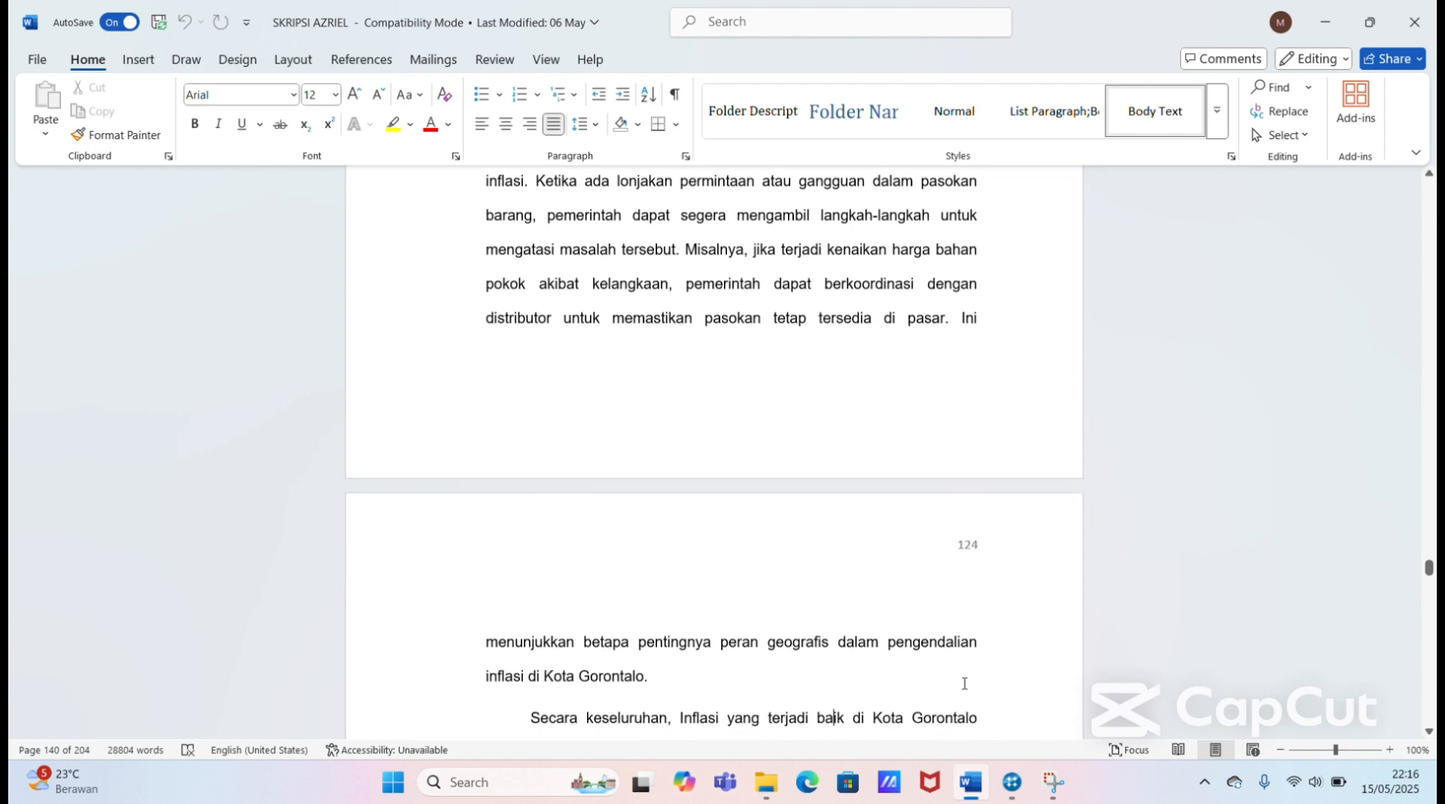
{"action": "key", "text": "Down"}
{"action": "key", "text": "Down"}
{"action": "key", "text": "Down"}
{"action": "key", "text": "Down"}
{"action": "key", "text": "Down"}
{"action": "key", "text": "Down"}
{"action": "key", "text": "Down"}
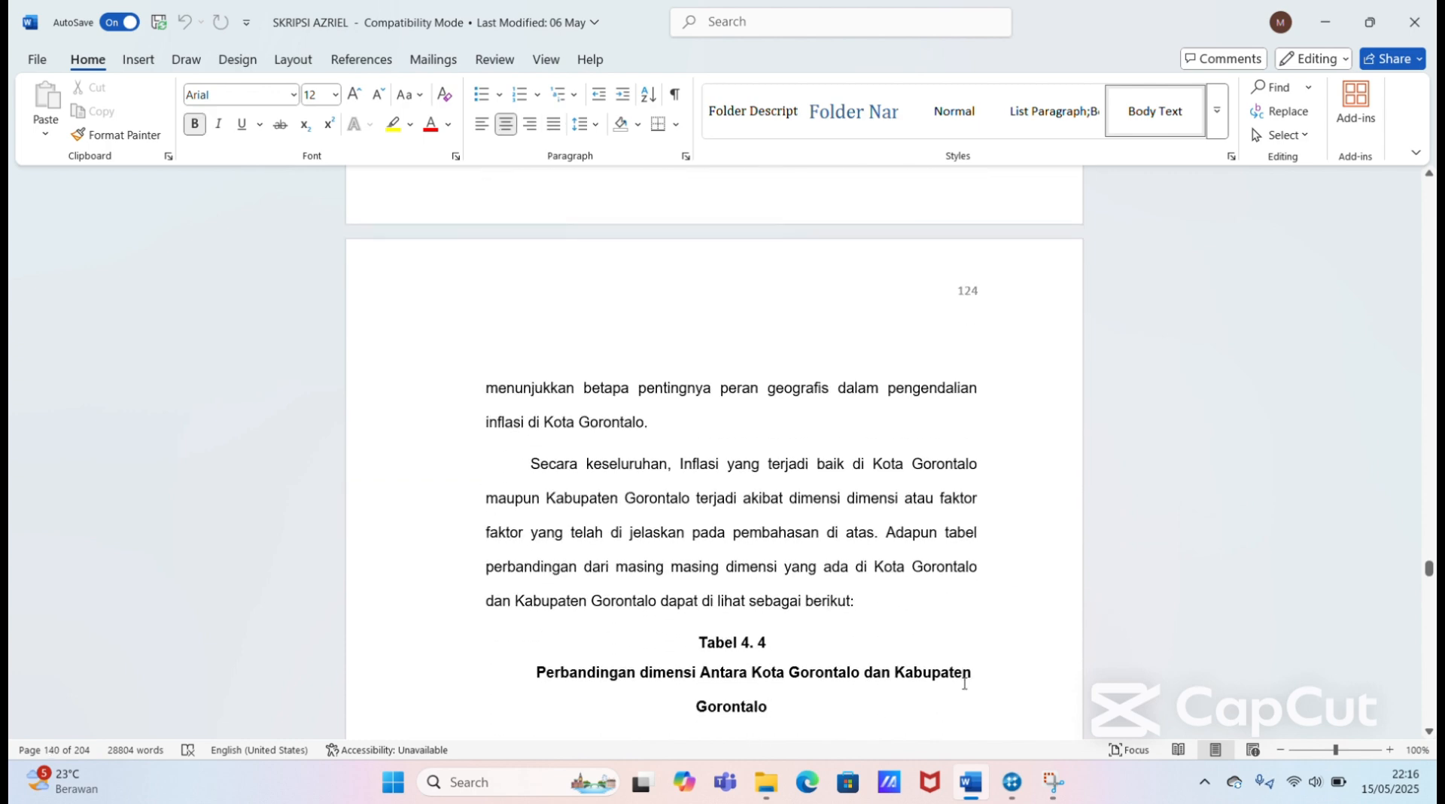
Step: Go back through the geographic factor discussion to the Gambar 4. 22 word cloud for Faktor Geografis
{"action": "key", "text": "Up"}
{"action": "key", "text": "Up"}
{"action": "key", "text": "Up"}
{"action": "key", "text": "Up"}
{"action": "key", "text": "Up"}
{"action": "key", "text": "Up"}
{"action": "key", "text": "Up"}
{"action": "key", "text": "Up"}
{"action": "key", "text": "Up"}
{"action": "key", "text": "Up"}
{"action": "key", "text": "Up"}
{"action": "key", "text": "Up"}
{"action": "key", "text": "Up"}
{"action": "key", "text": "Up"}
{"action": "key", "text": "Up"}
{"action": "key", "text": "Up"}
{"action": "key", "text": "Up"}
{"action": "key", "text": "Up"}
{"action": "key", "text": "Up"}
{"action": "key", "text": "Up"}
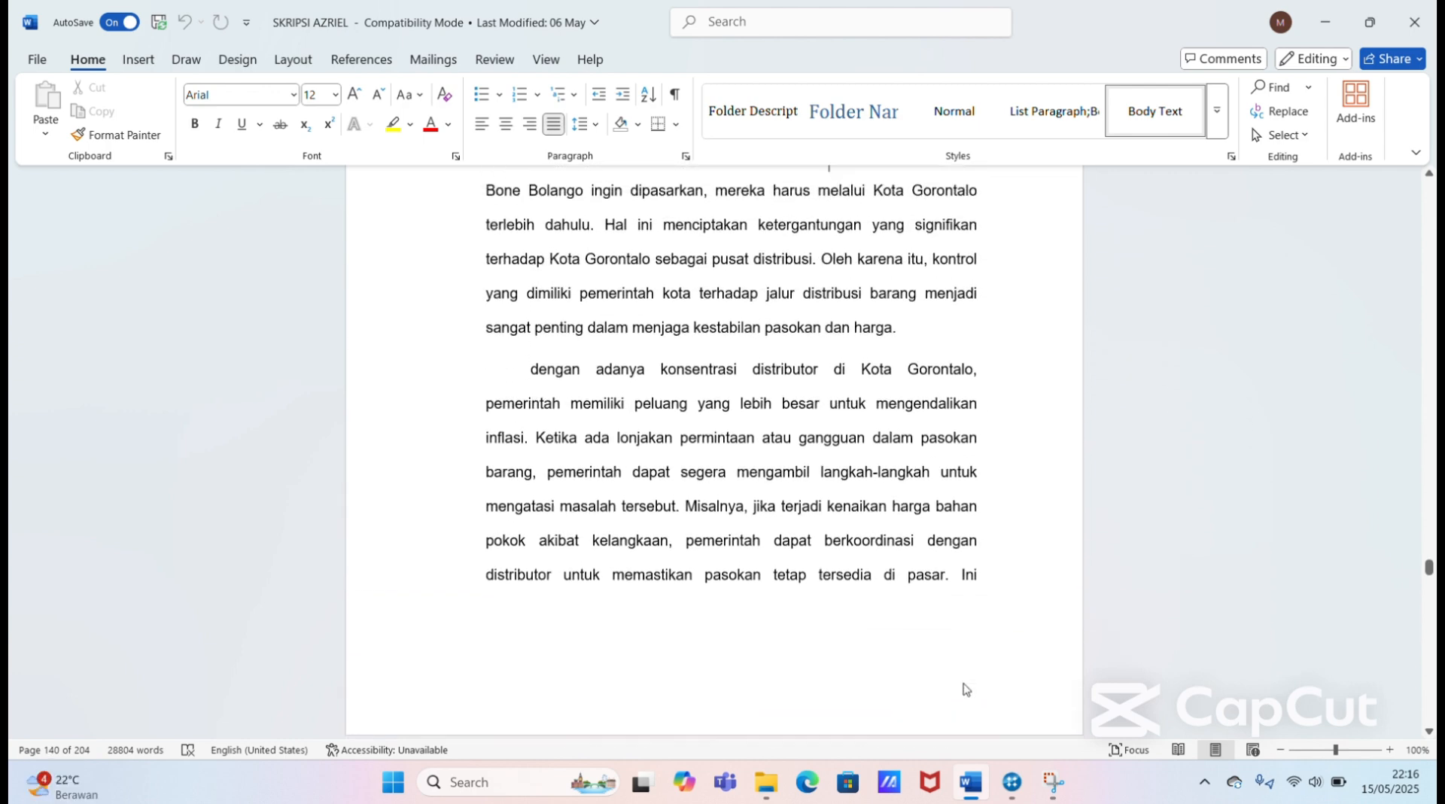
{"action": "key", "text": "Up"}
{"action": "key", "text": "Up"}
{"action": "key", "text": "Up"}
{"action": "key", "text": "Up"}
{"action": "key", "text": "Up"}
{"action": "key", "text": "Up"}
{"action": "key", "text": "Up"}
{"action": "key", "text": "Up"}
{"action": "key", "text": "Up"}
{"action": "key", "text": "Up"}
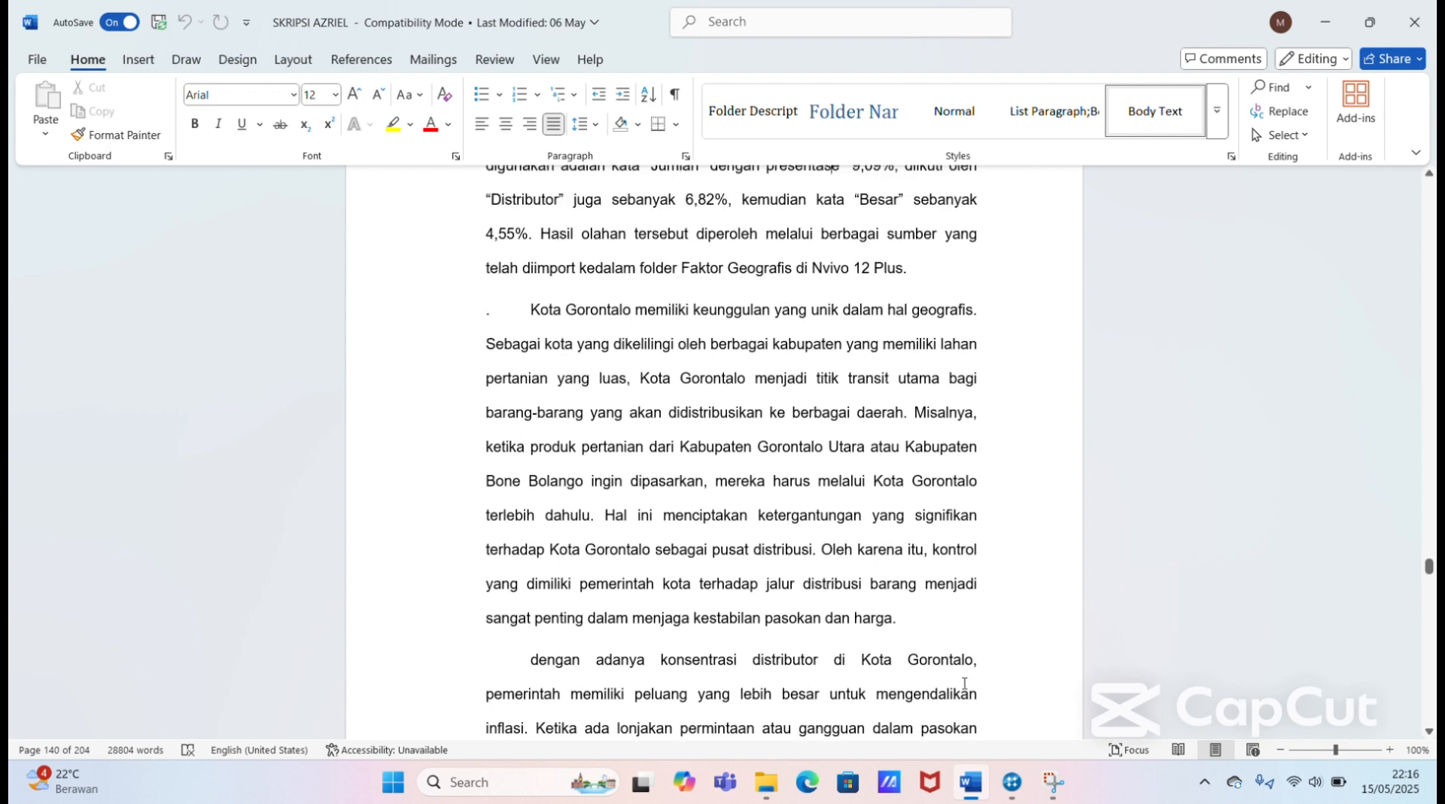
{"action": "key", "text": "Up"}
{"action": "key", "text": "Up"}
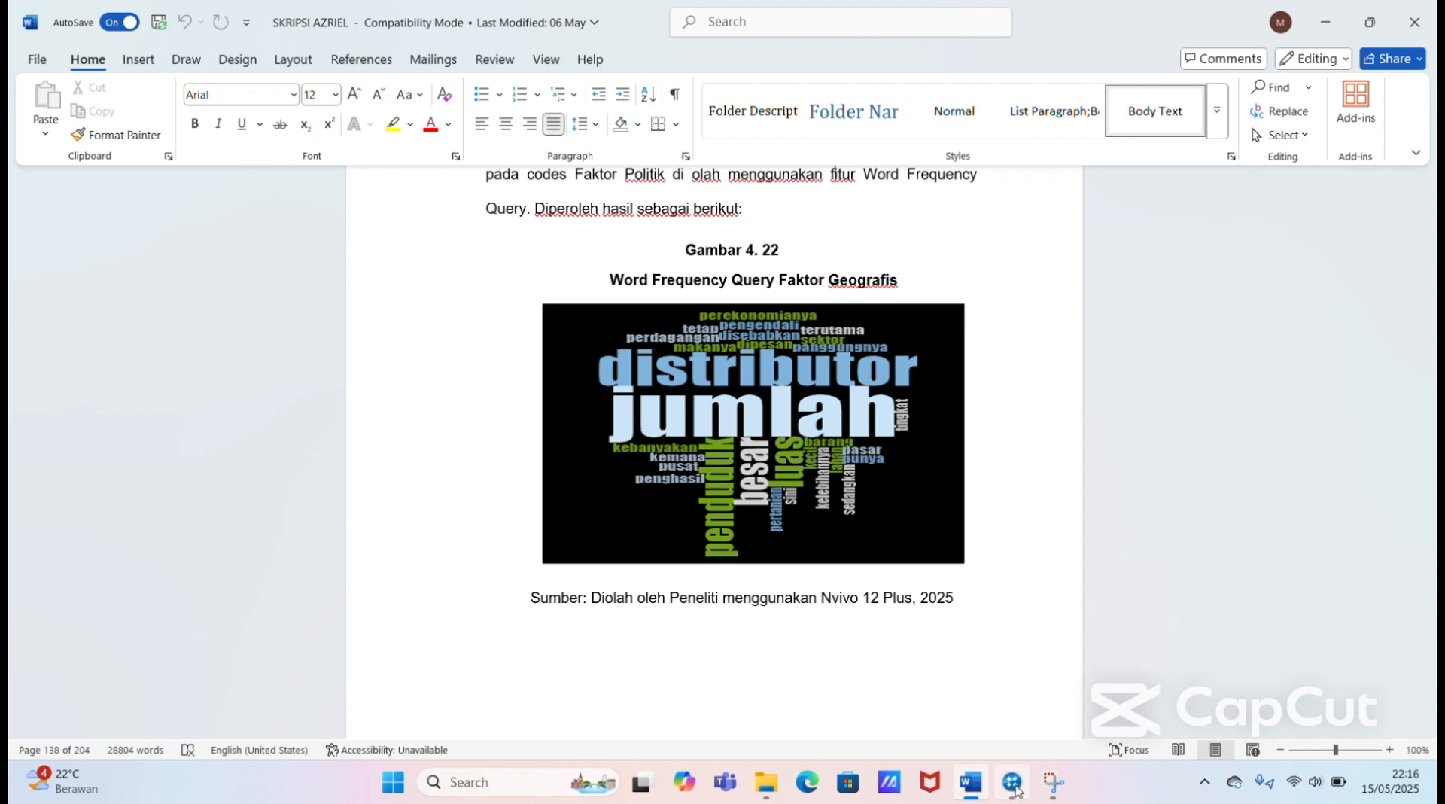
Step: Switch to NVivo, dismiss the WhatsApp notification, and check the Kerjasama dan Koordinasi references alongside the Gambar 4. 22 page in Word
{"action": "mouse_move", "coordinate": [1012, 783]}
{"action": "left_click", "coordinate": [1021, 700]}
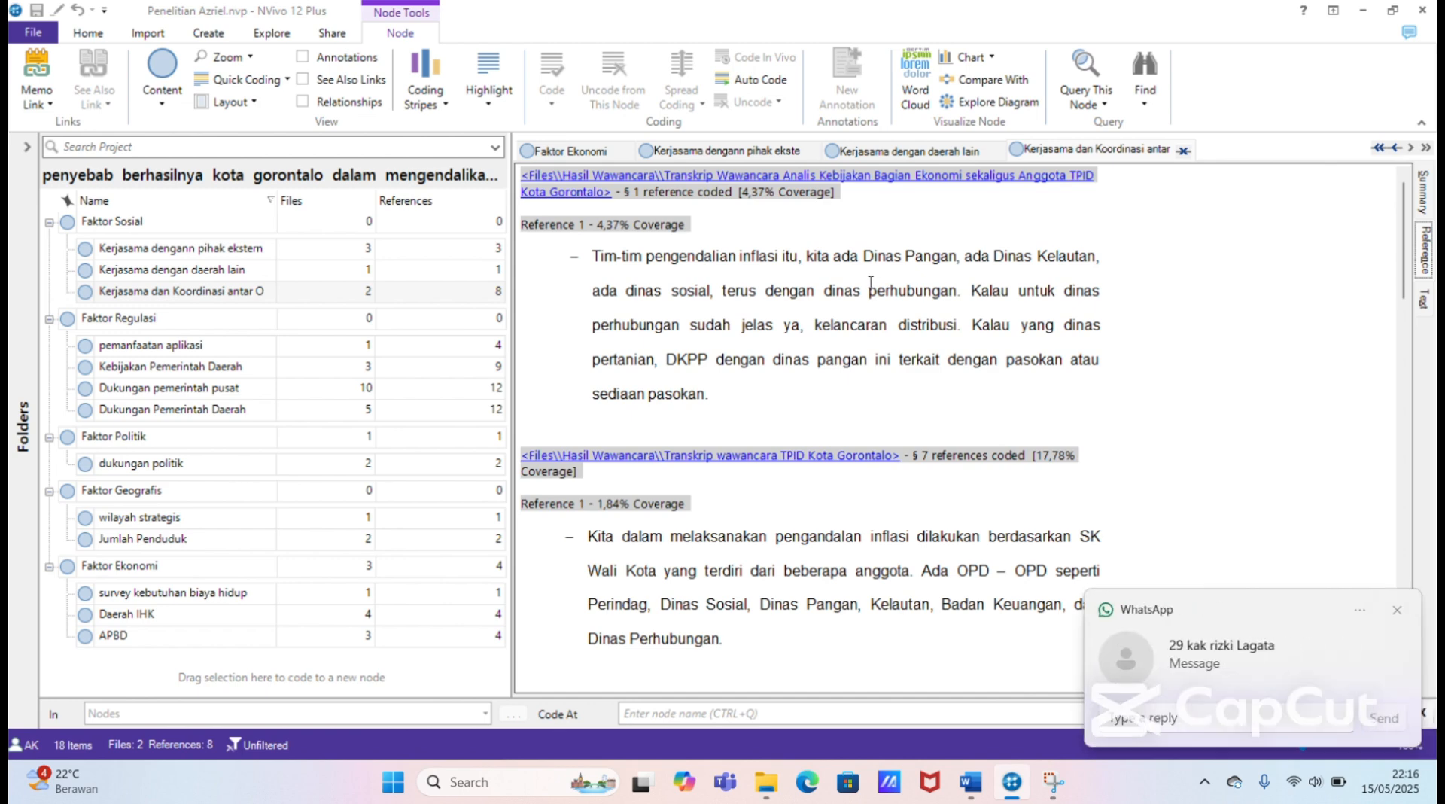
{"action": "left_click", "coordinate": [1409, 616]}
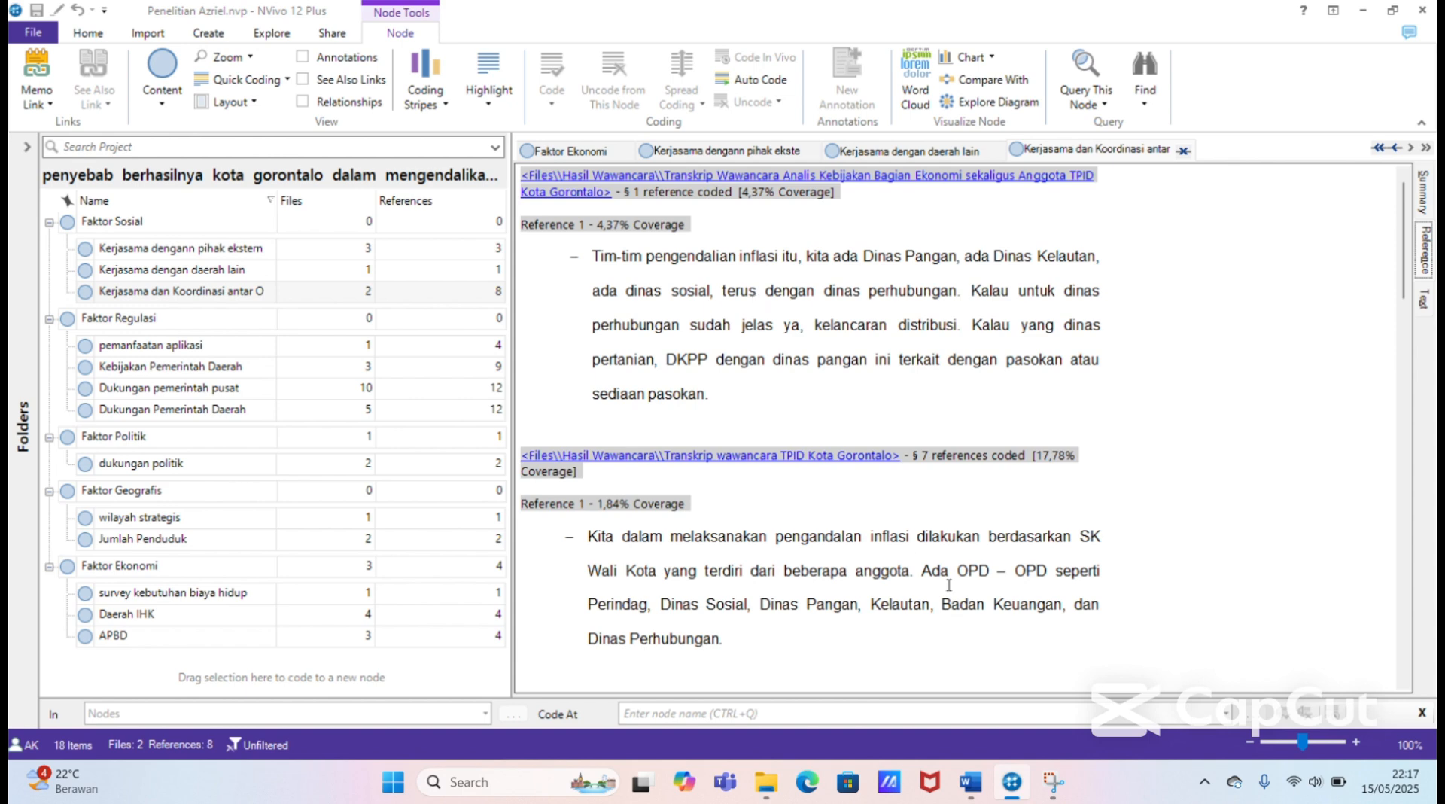
{"action": "left_click", "coordinate": [972, 792]}
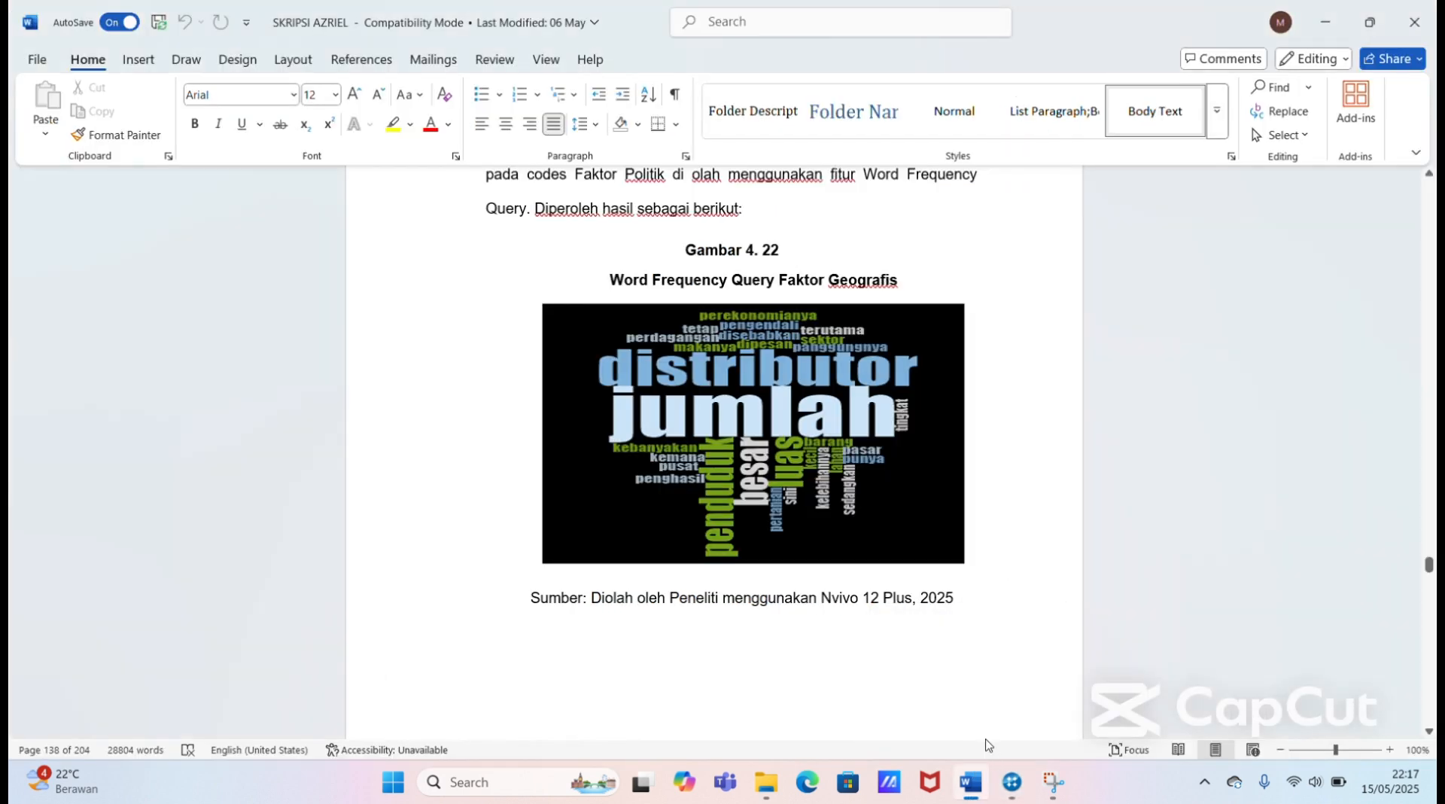
{"action": "left_click", "coordinate": [1013, 782]}
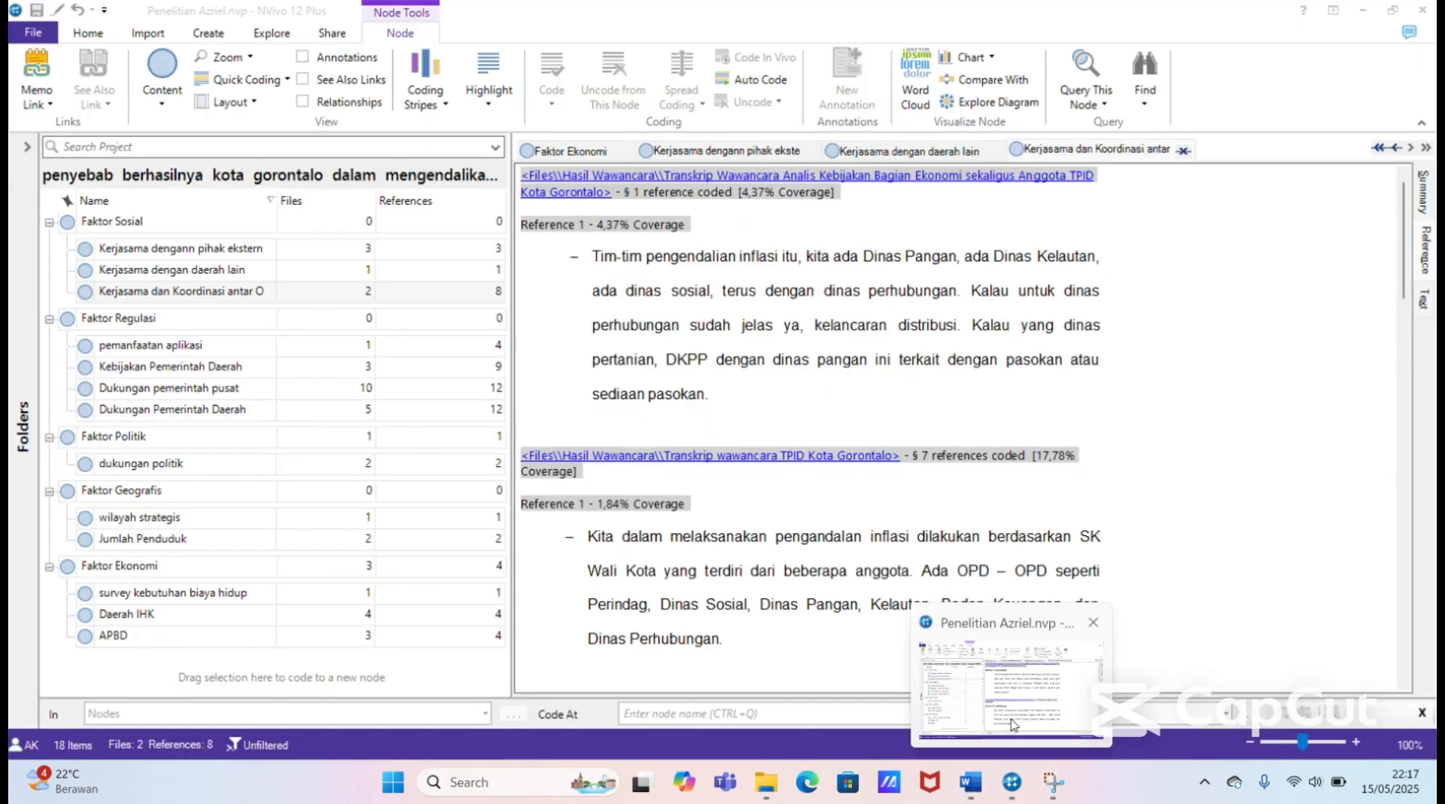